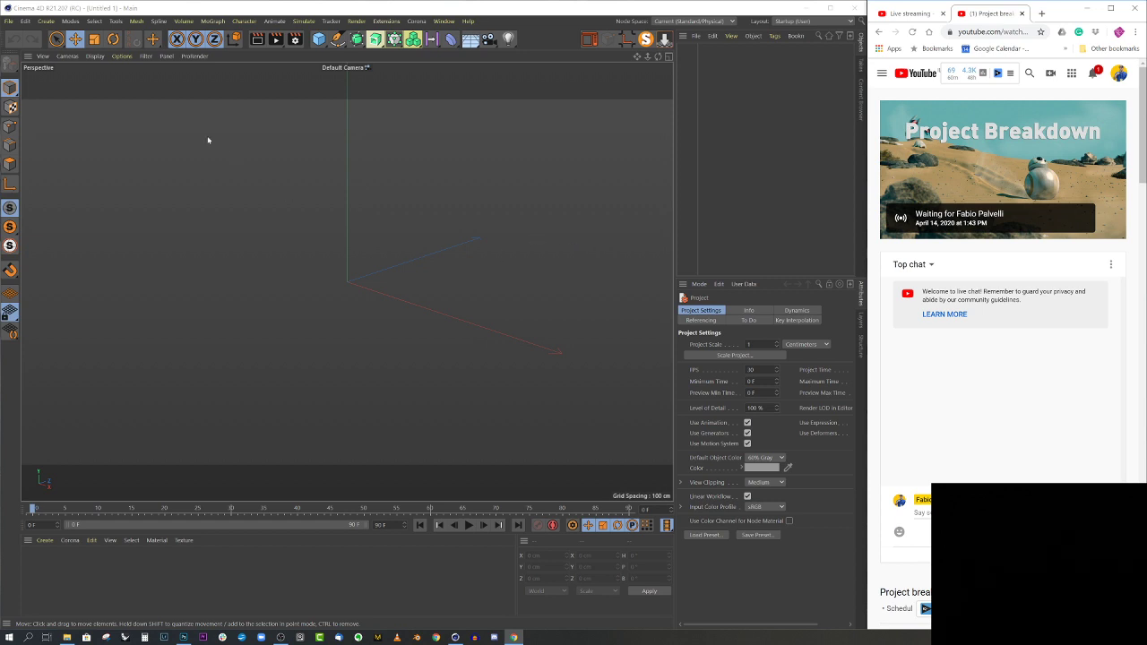
Open the recent project challenge_3.c4d and make the hidden Challenge_3 group visible in the viewport
{"action": "left_click", "coordinate": [10, 22]}
{"action": "mouse_move", "coordinate": [65, 241]}
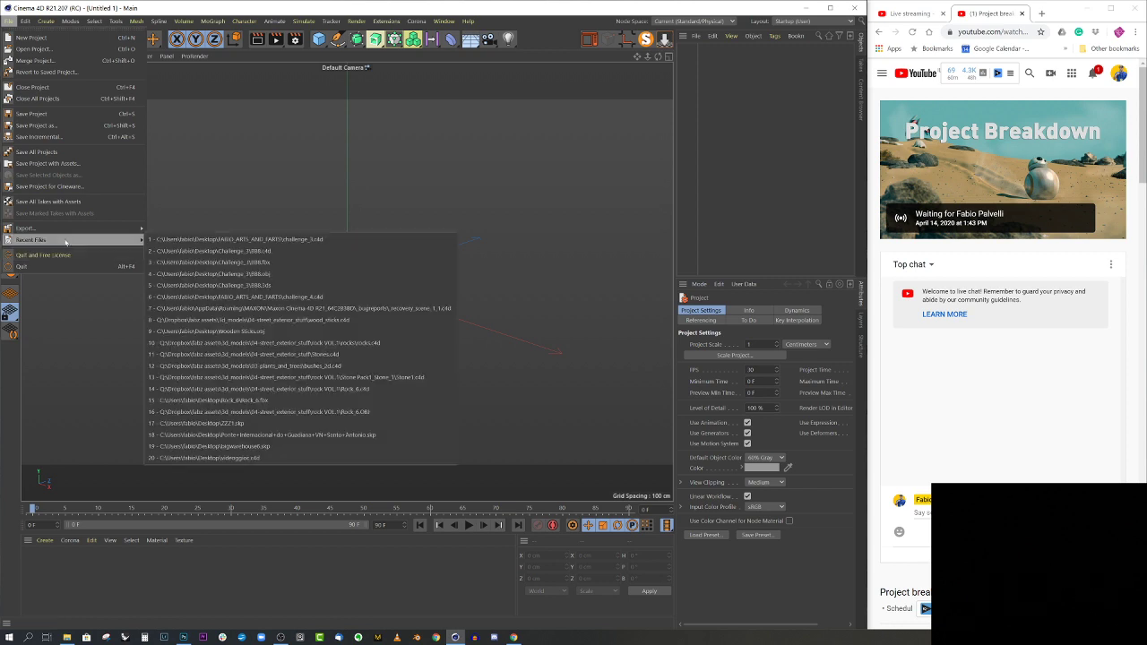
{"action": "left_click", "coordinate": [296, 240]}
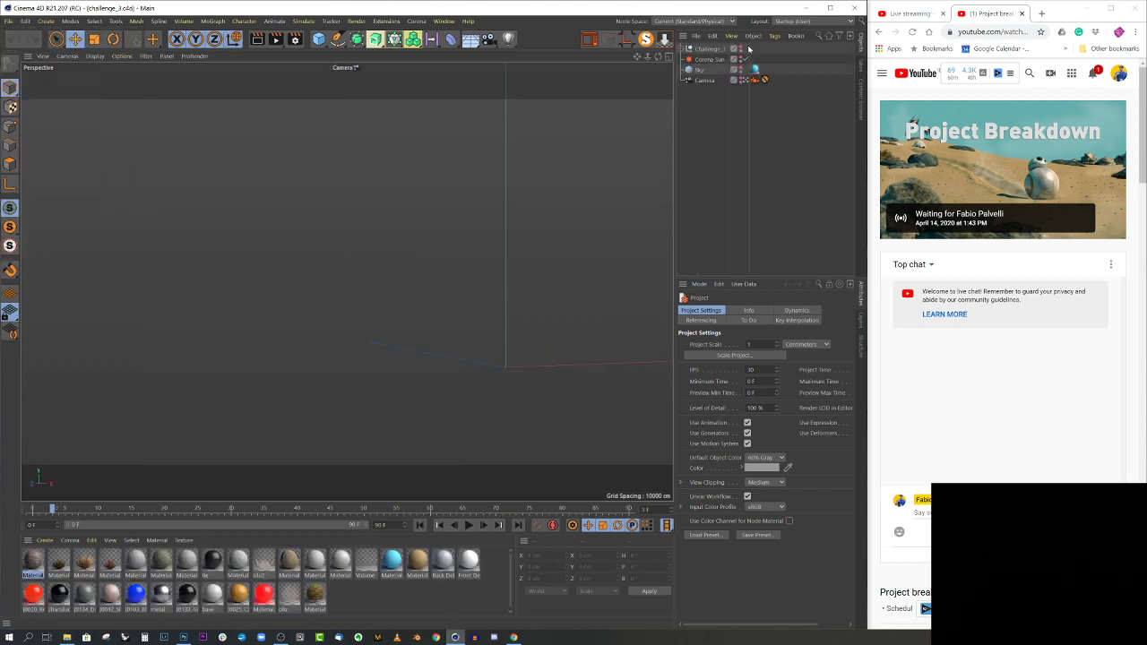
{"action": "left_click", "coordinate": [739, 48]}
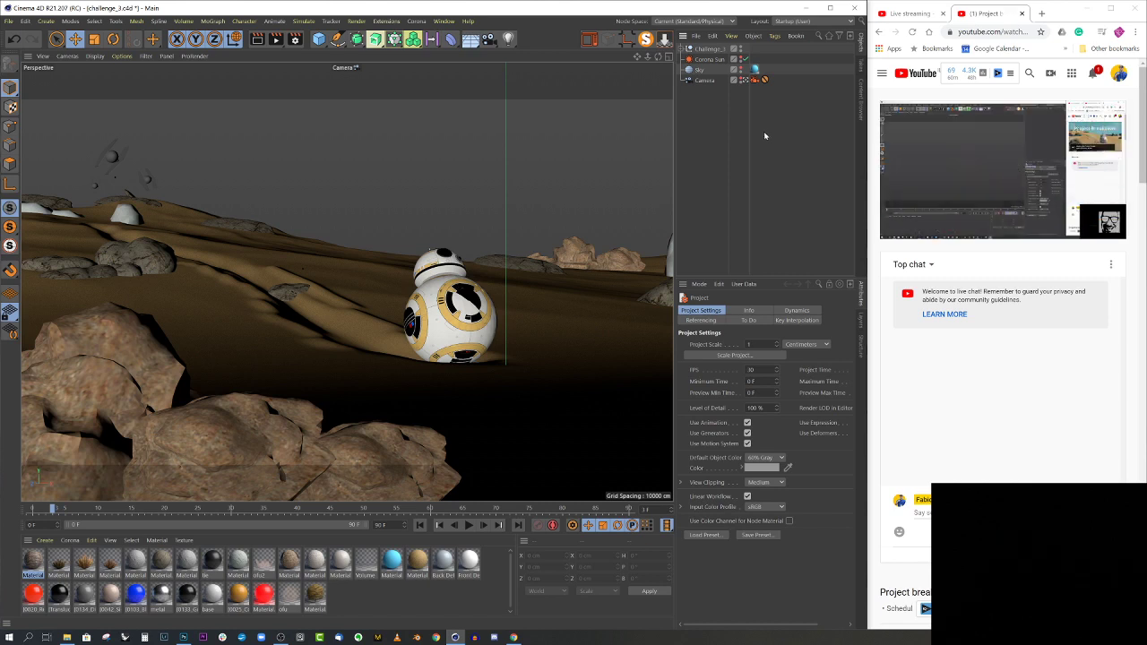
{"action": "left_click", "coordinate": [938, 229]}
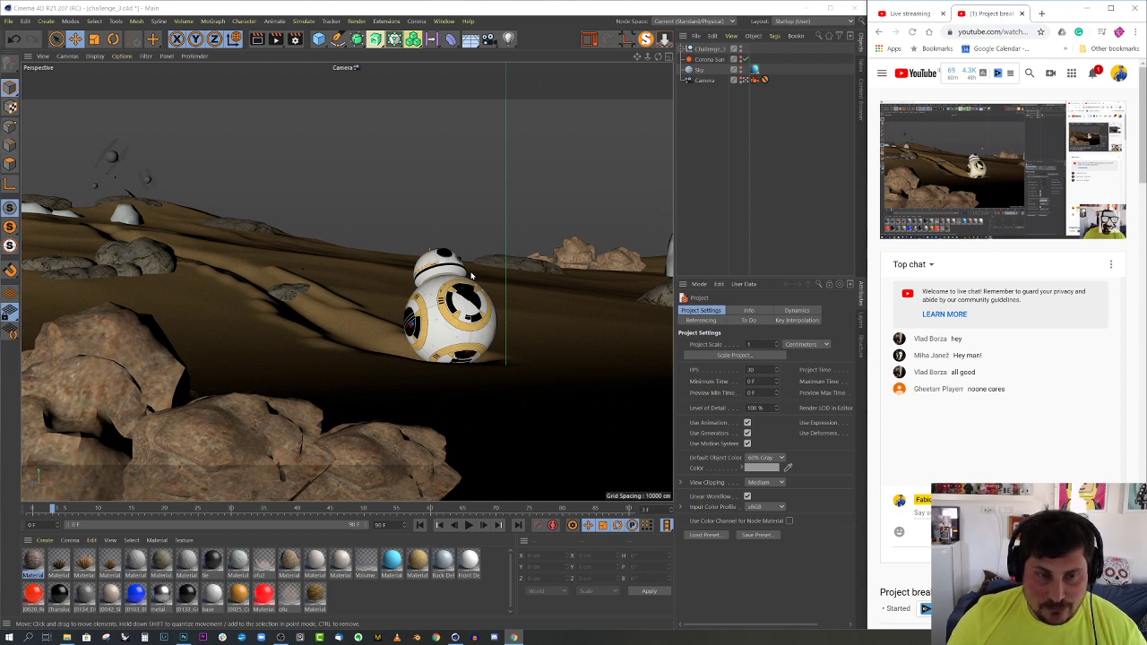
Expand the Challenge_3 hierarchy and unhide the hidden objects and pebble cloners inside its e-pret group
{"action": "left_click", "coordinate": [684, 49]}
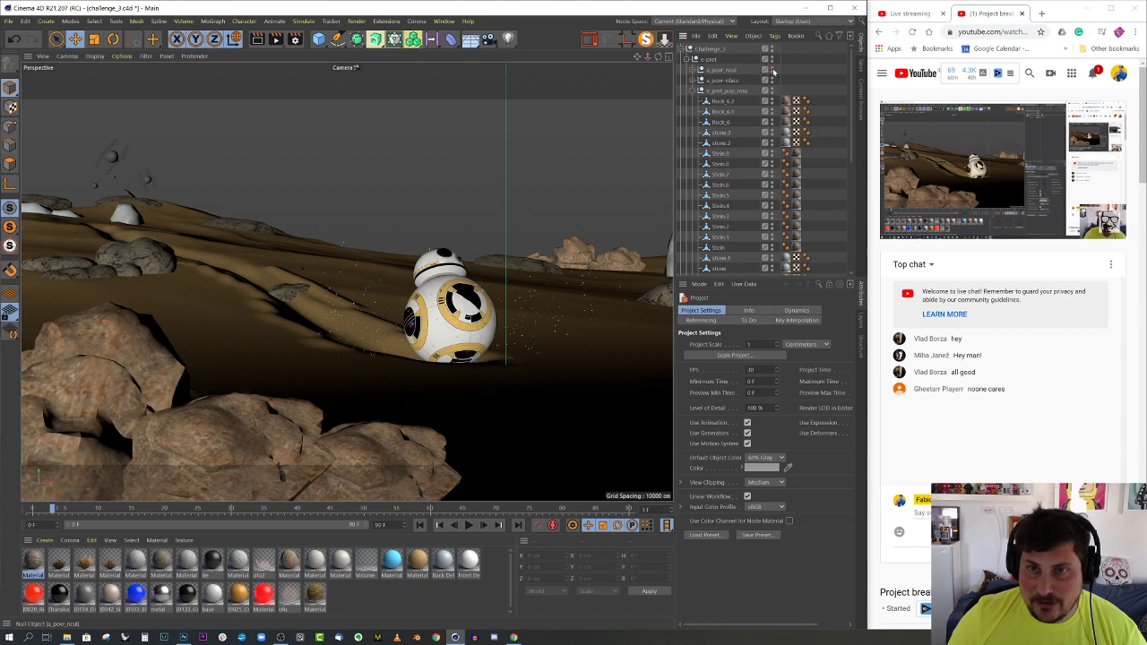
{"action": "left_click", "coordinate": [696, 91]}
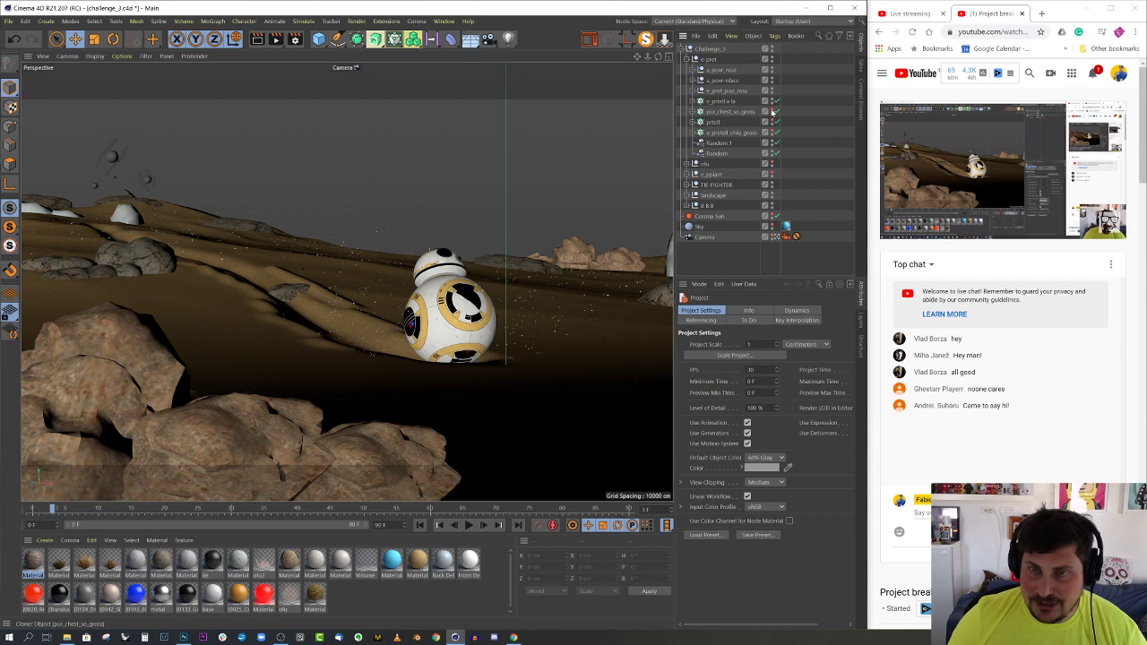
{"action": "left_click_drag", "start_coordinate": [771, 119], "coordinate": [772, 135]}
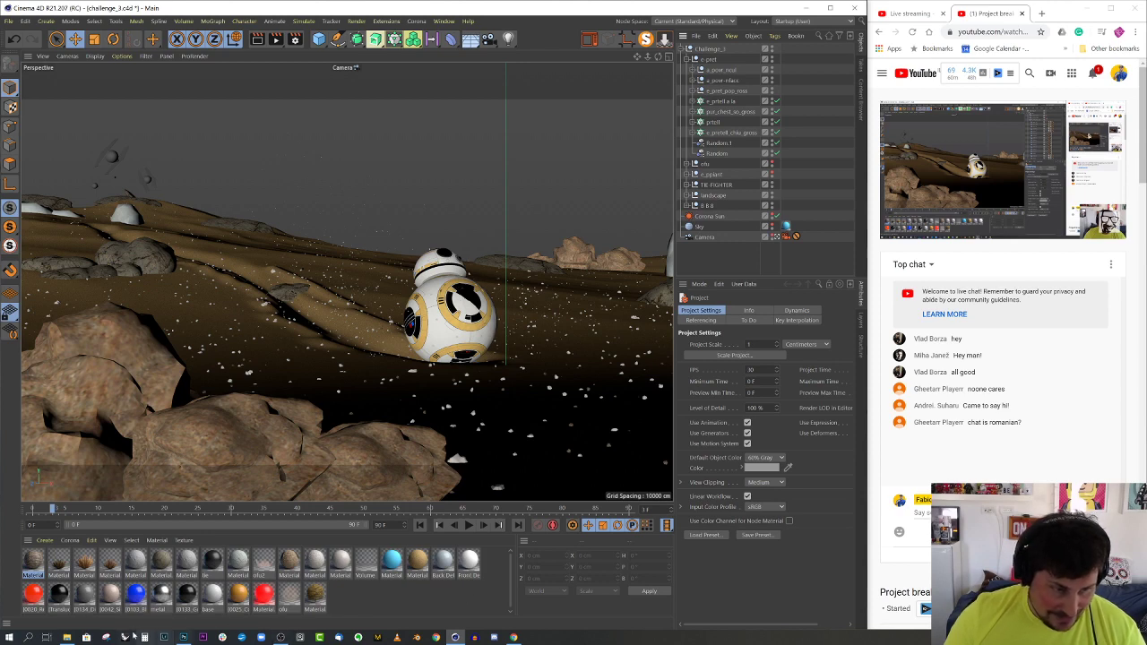
View the finished render bb8.jpg from the Desktop folder, and return to the Cinema 4D scene
{"action": "left_click", "coordinate": [66, 637]}
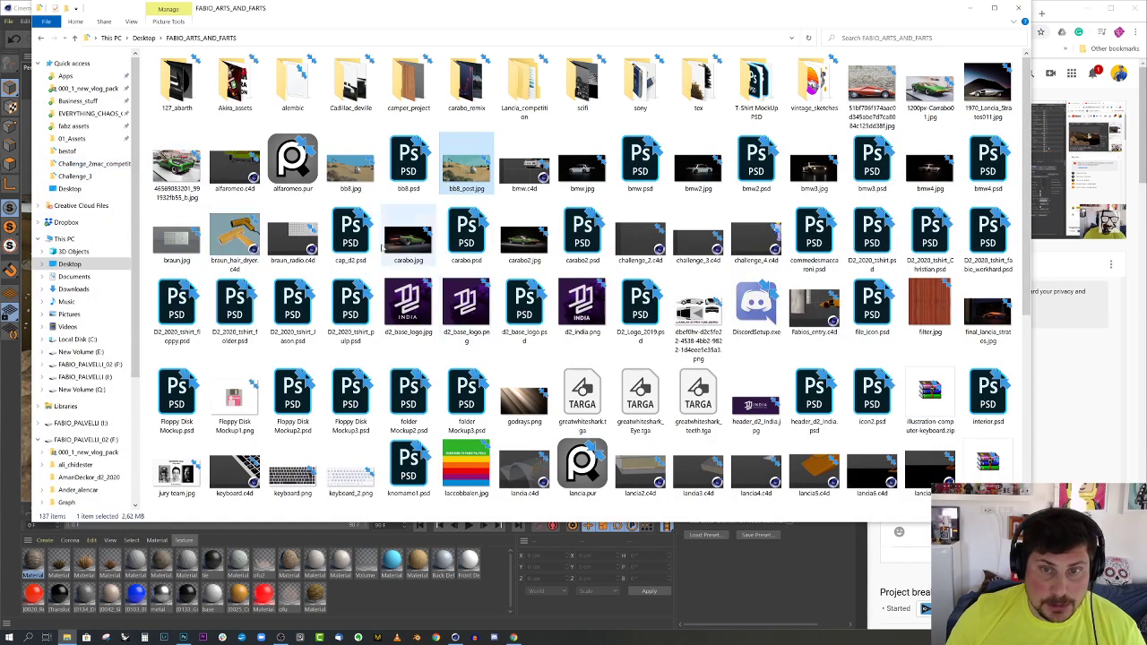
{"action": "left_click", "coordinate": [72, 190]}
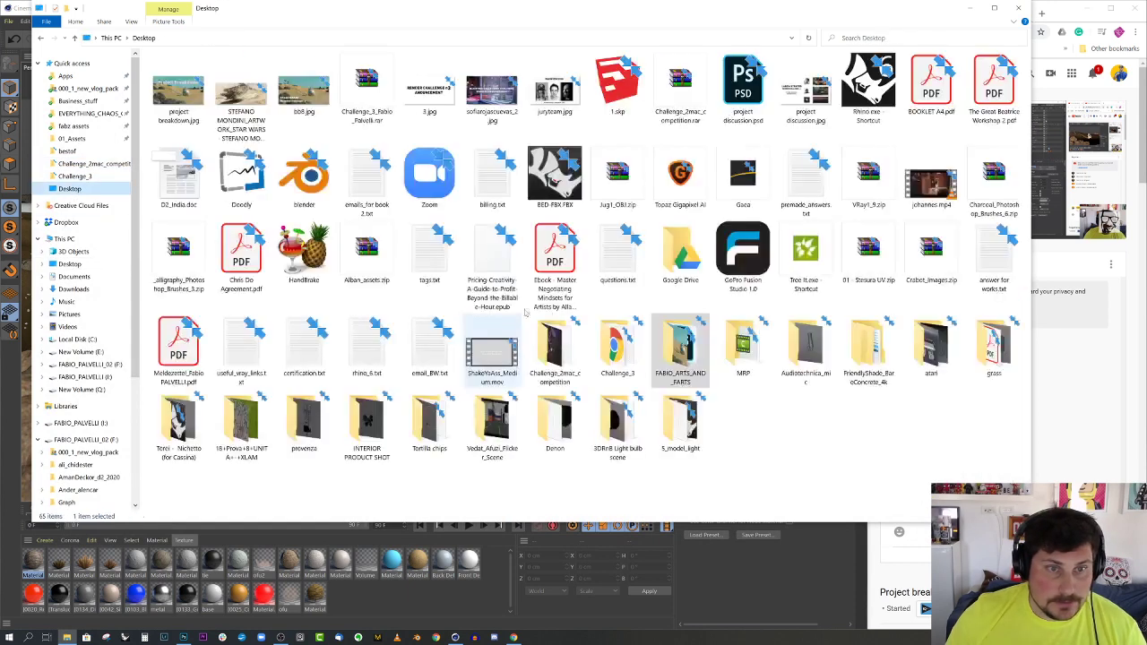
{"action": "double_click", "coordinate": [304, 99]}
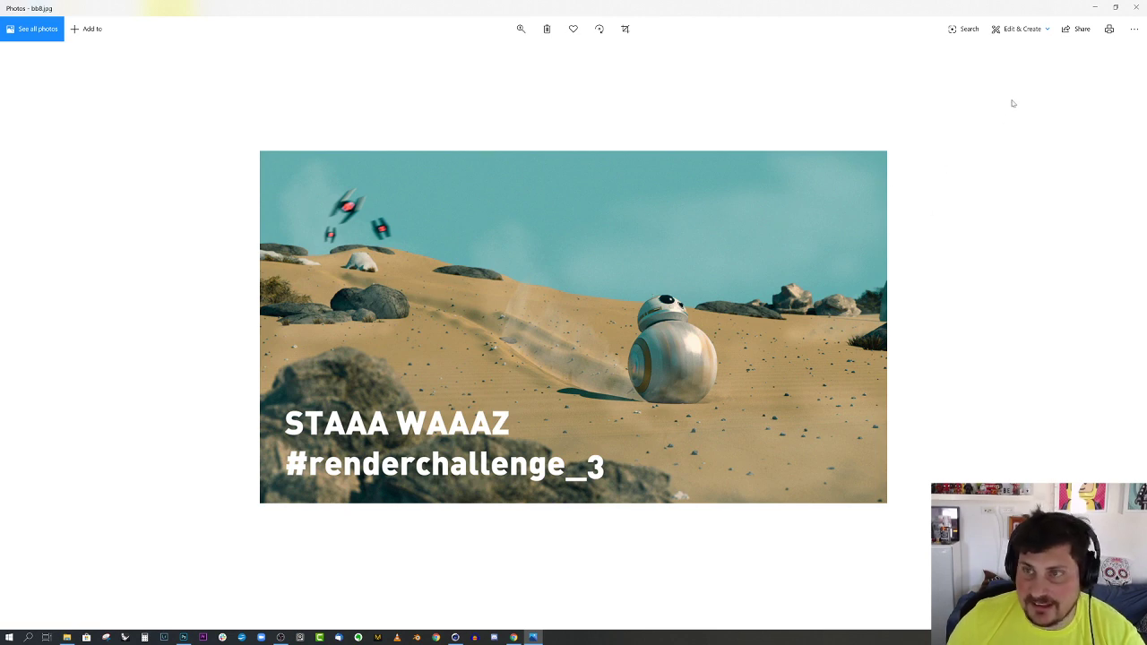
{"action": "left_click", "coordinate": [1094, 9]}
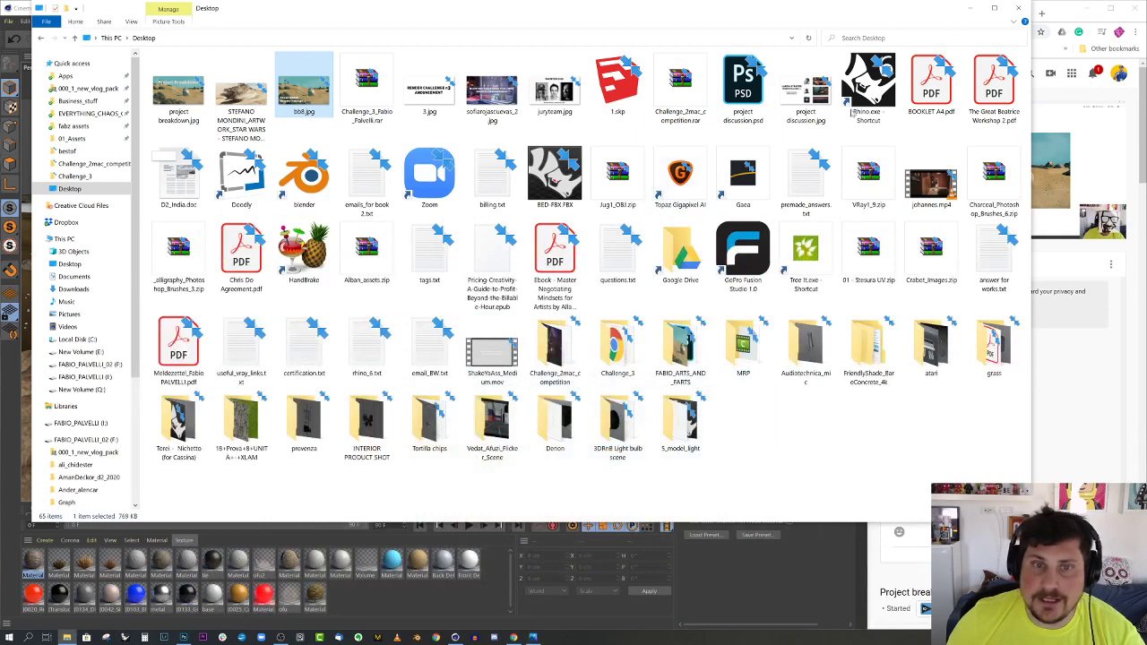
{"action": "left_click", "coordinate": [973, 6]}
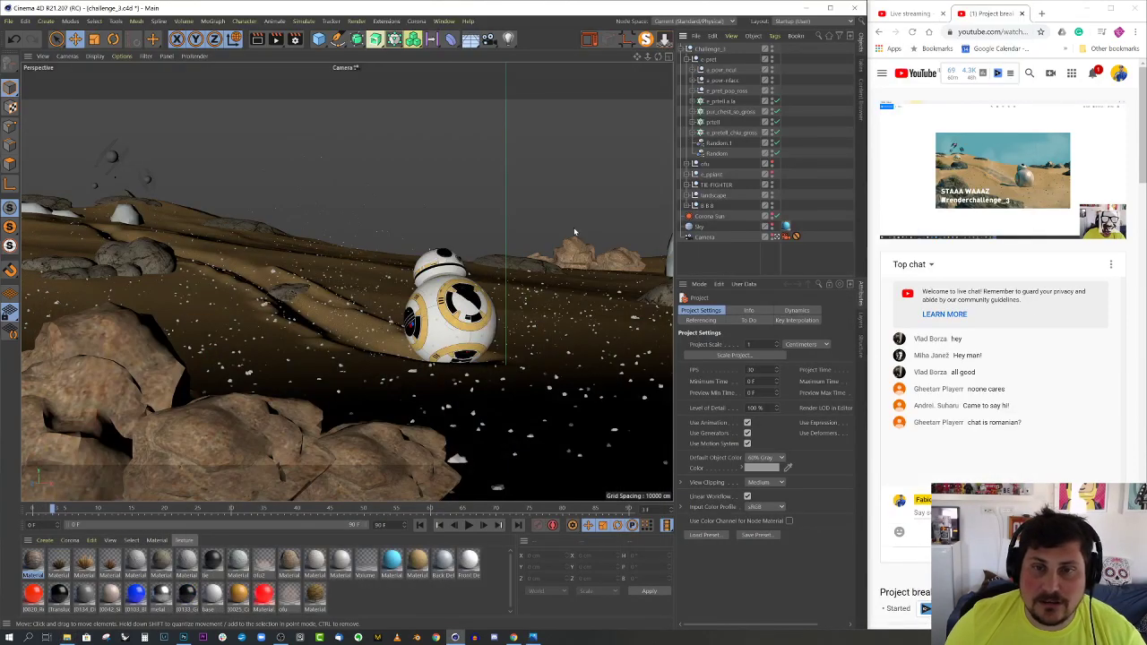
Open the BB-8 SketchUp model (.skp) from the Challenge_3 folder, accepting the importer settings as offered
{"action": "left_click", "coordinate": [13, 24]}
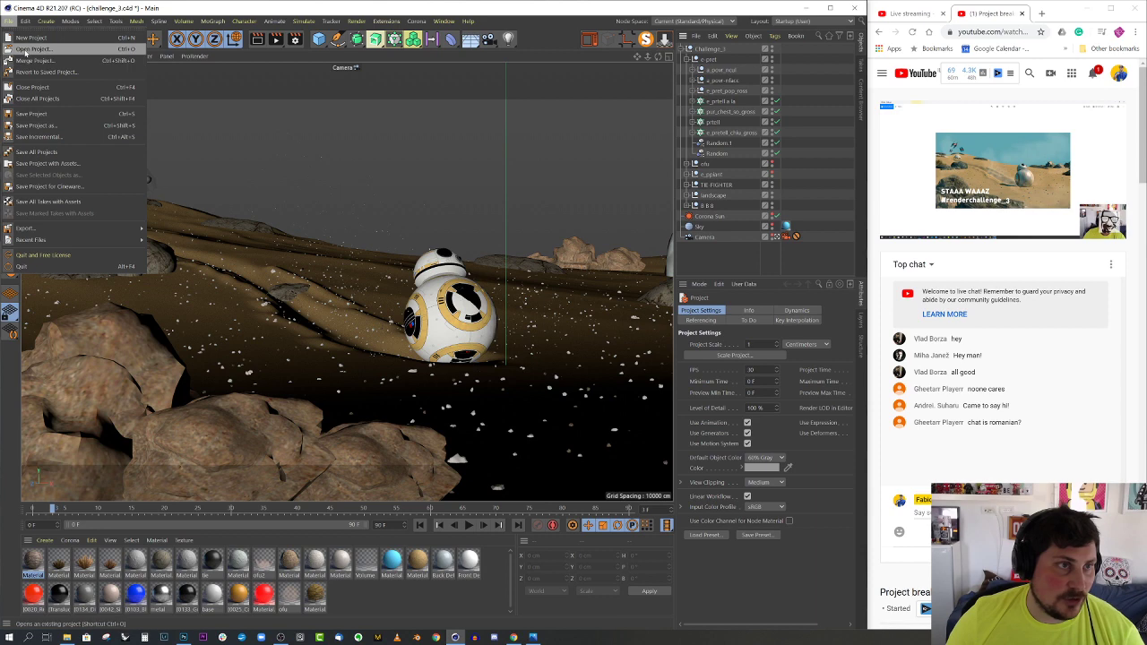
{"action": "left_click", "coordinate": [27, 49]}
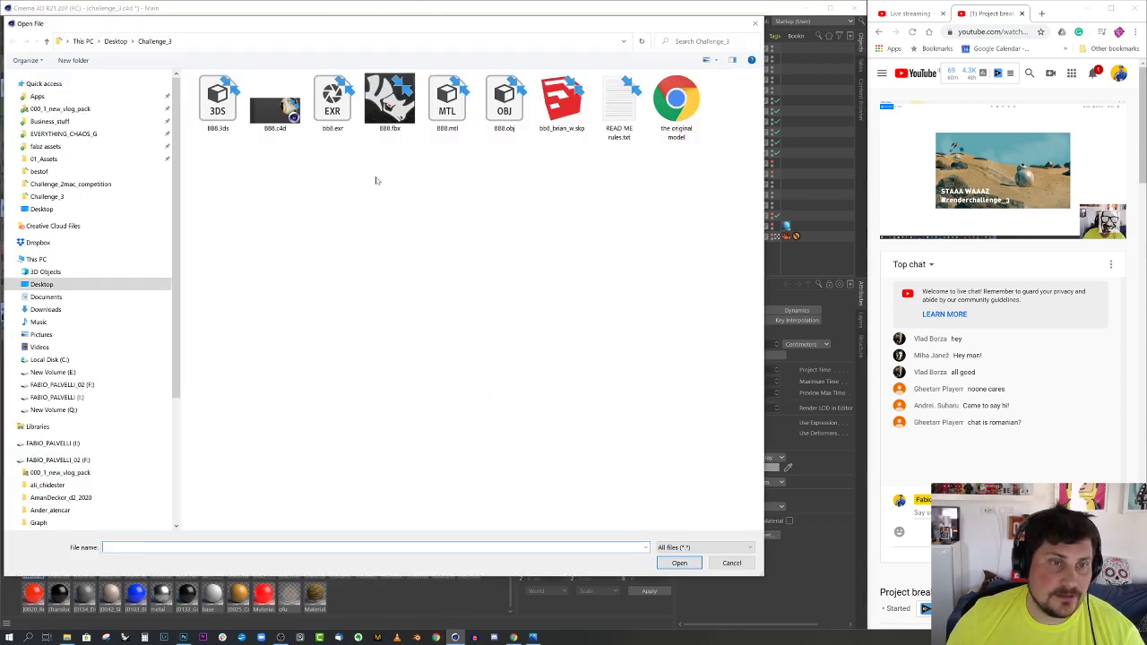
{"action": "left_click", "coordinate": [567, 104]}
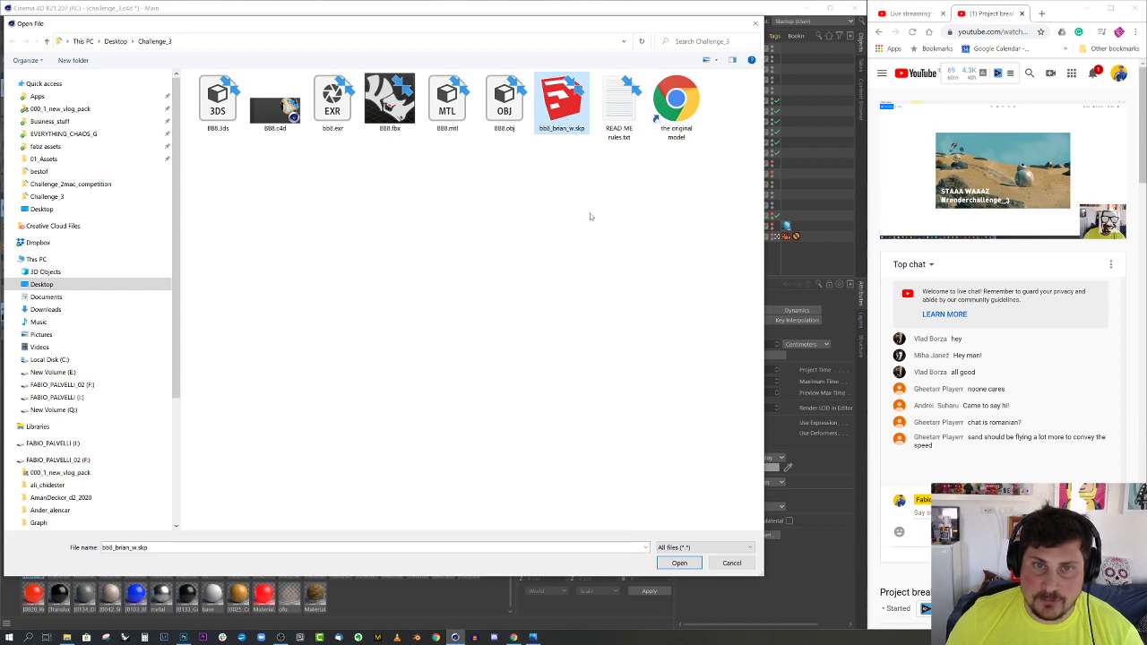
{"action": "left_click", "coordinate": [680, 563]}
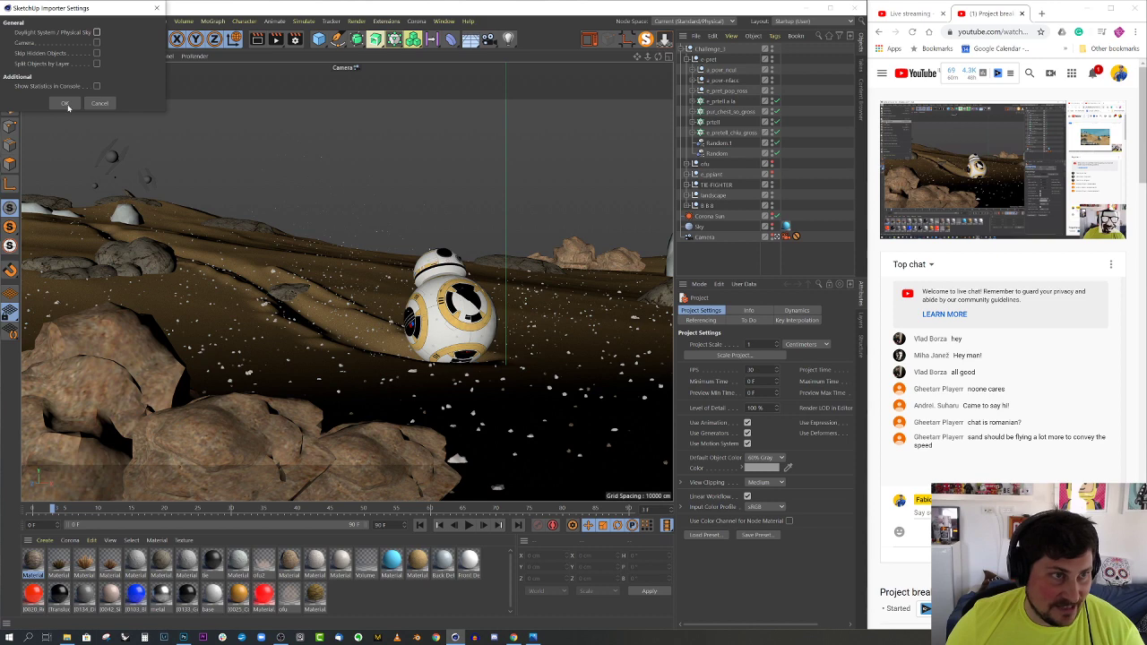
{"action": "left_click", "coordinate": [65, 104]}
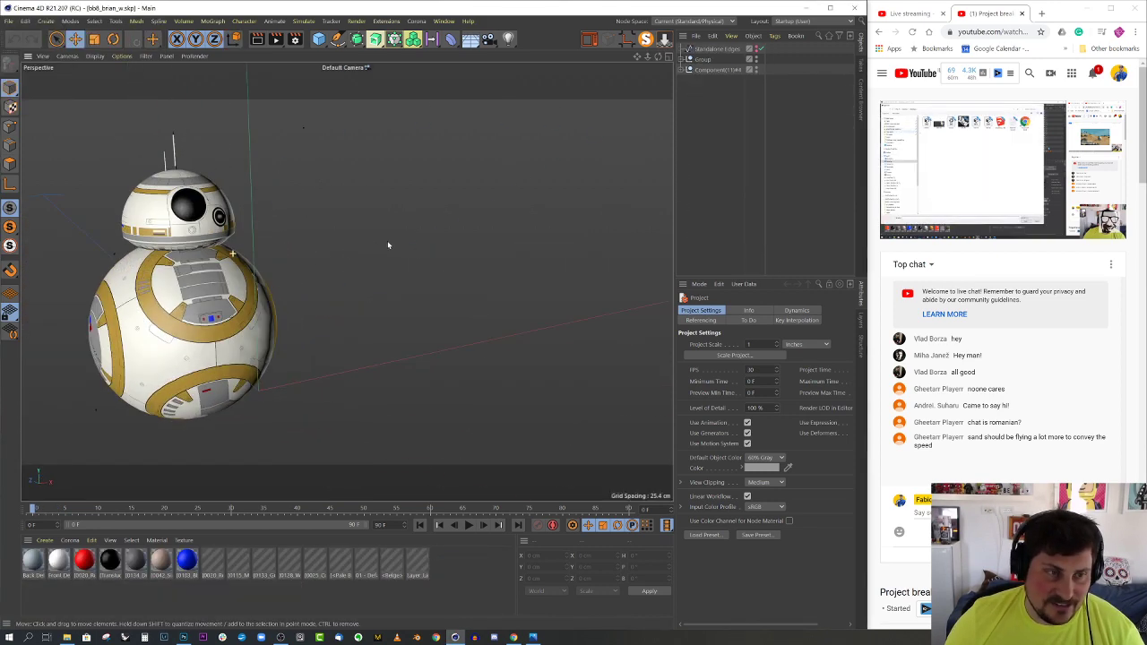
List the scene objects as a flat tree and group the two Polygon objects into a new null
{"action": "middle_click_drag", "start_coordinate": [232, 253], "coordinate": [332, 240], "text": "alt"}
{"action": "mouse_move", "coordinate": [295, 251]}
{"action": "left_mouse_down", "text": "alt"}
{"action": "mouse_move", "coordinate": [307, 251]}
{"action": "mouse_move", "coordinate": [285, 249]}
{"action": "left_mouse_up", "text": "alt"}
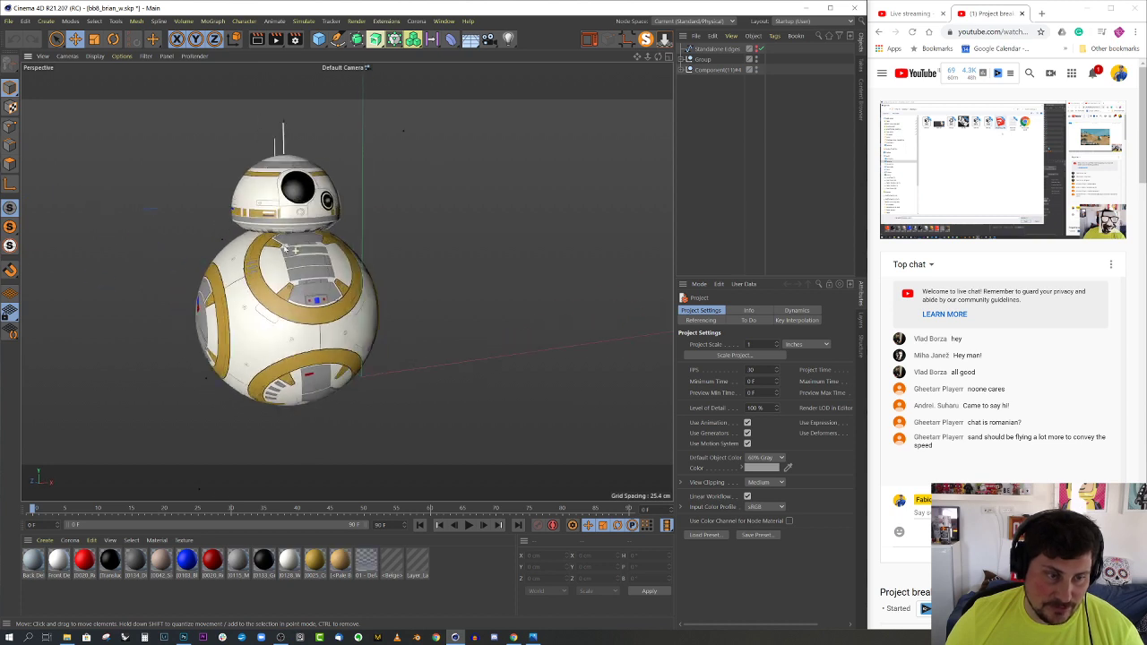
{"action": "middle_click_drag", "start_coordinate": [287, 247], "coordinate": [357, 250], "text": "alt"}
{"action": "middle_click_drag", "start_coordinate": [459, 242], "coordinate": [527, 241], "text": "alt"}
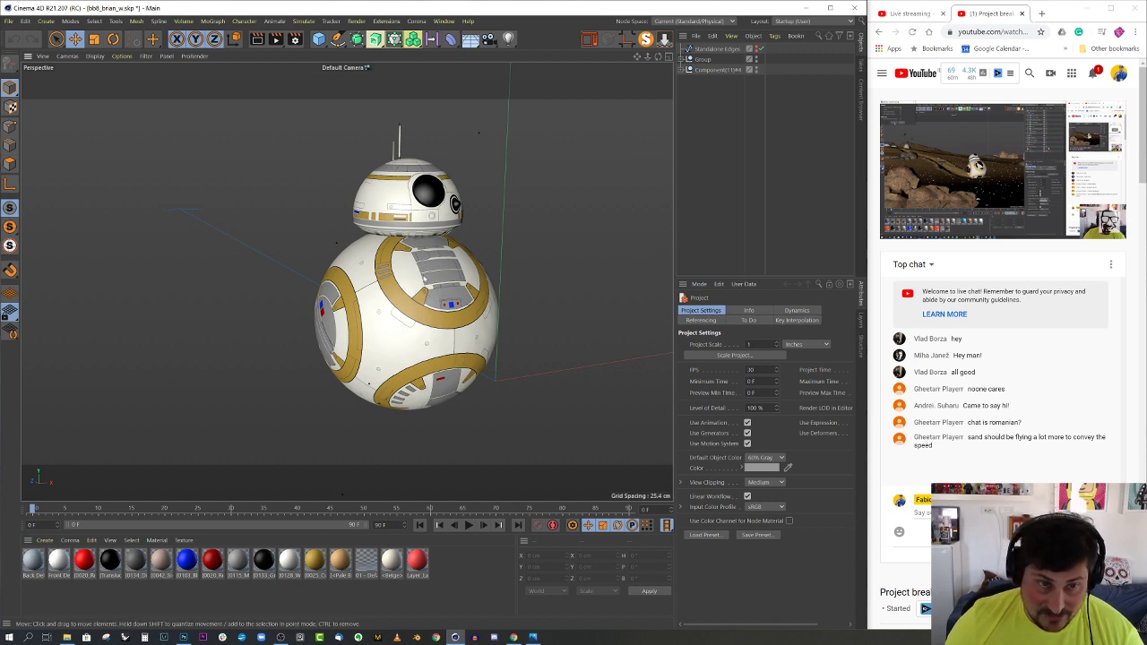
{"action": "left_click", "coordinate": [425, 278]}
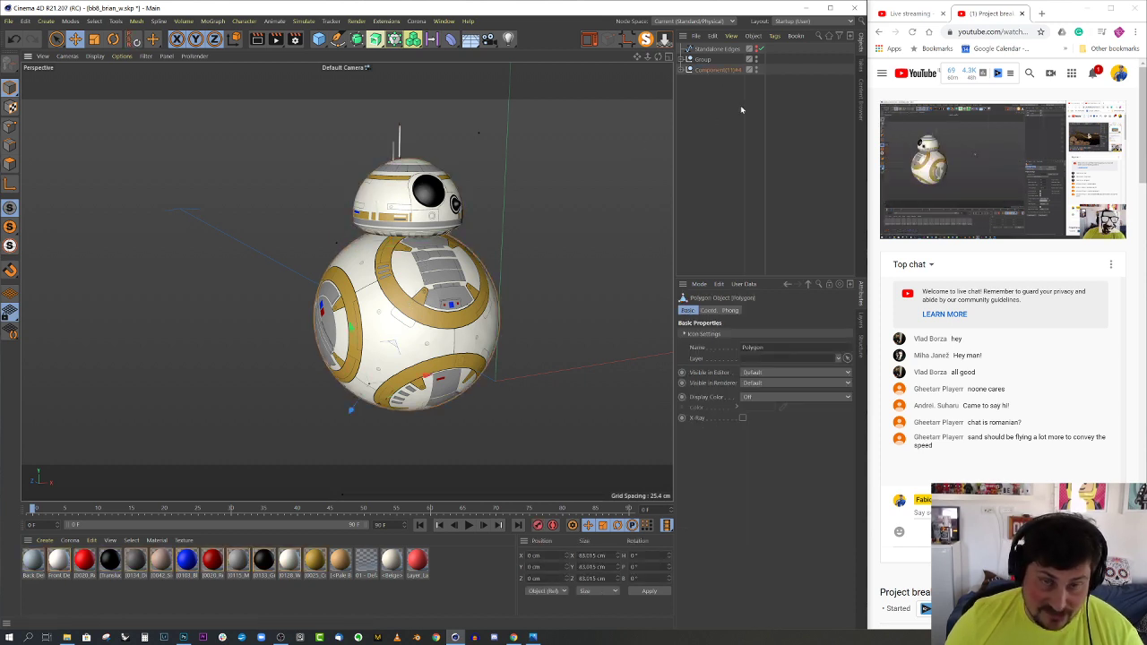
{"action": "left_click", "coordinate": [731, 36]}
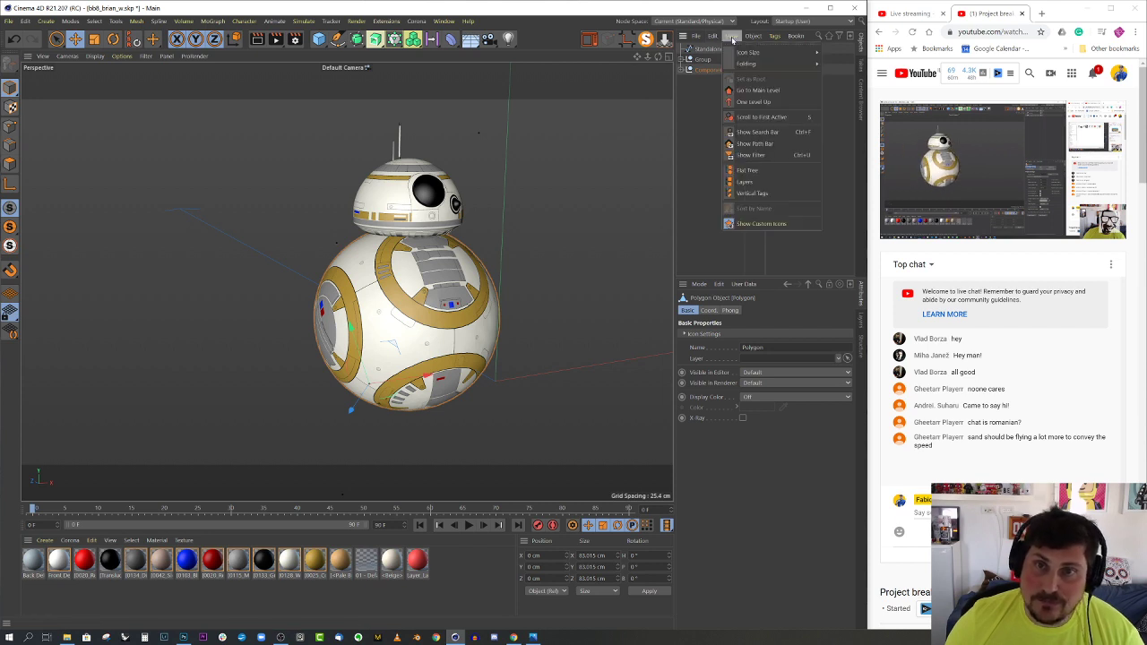
{"action": "left_click", "coordinate": [756, 171]}
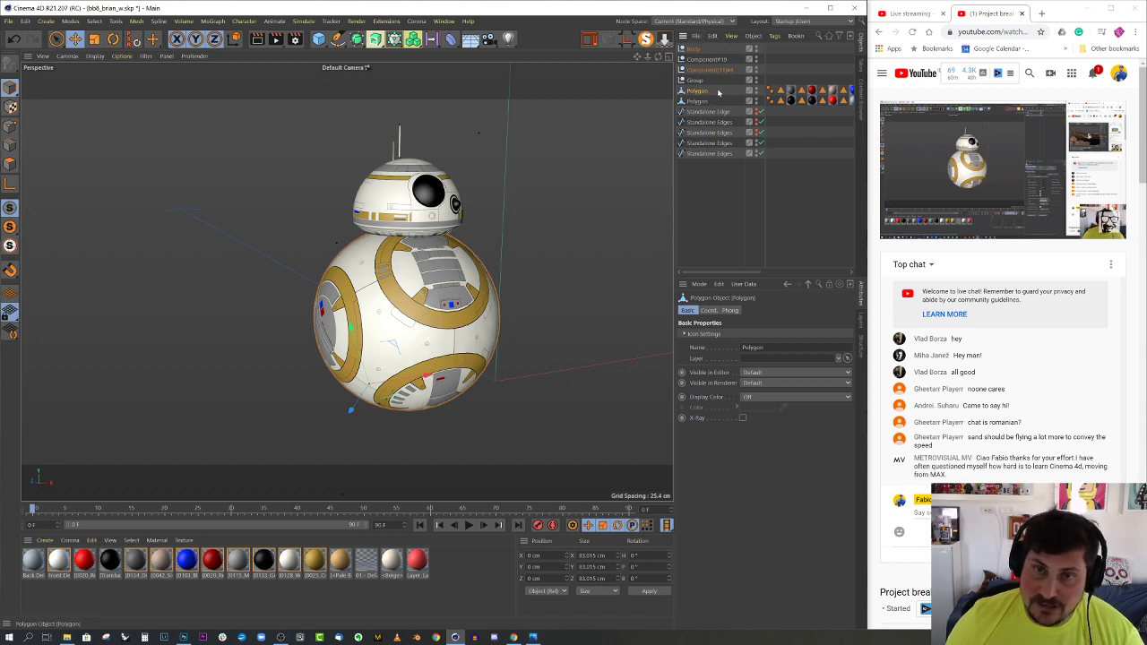
{"action": "left_click_drag", "start_coordinate": [720, 90], "coordinate": [693, 105]}
{"action": "key", "text": "alt+g"}
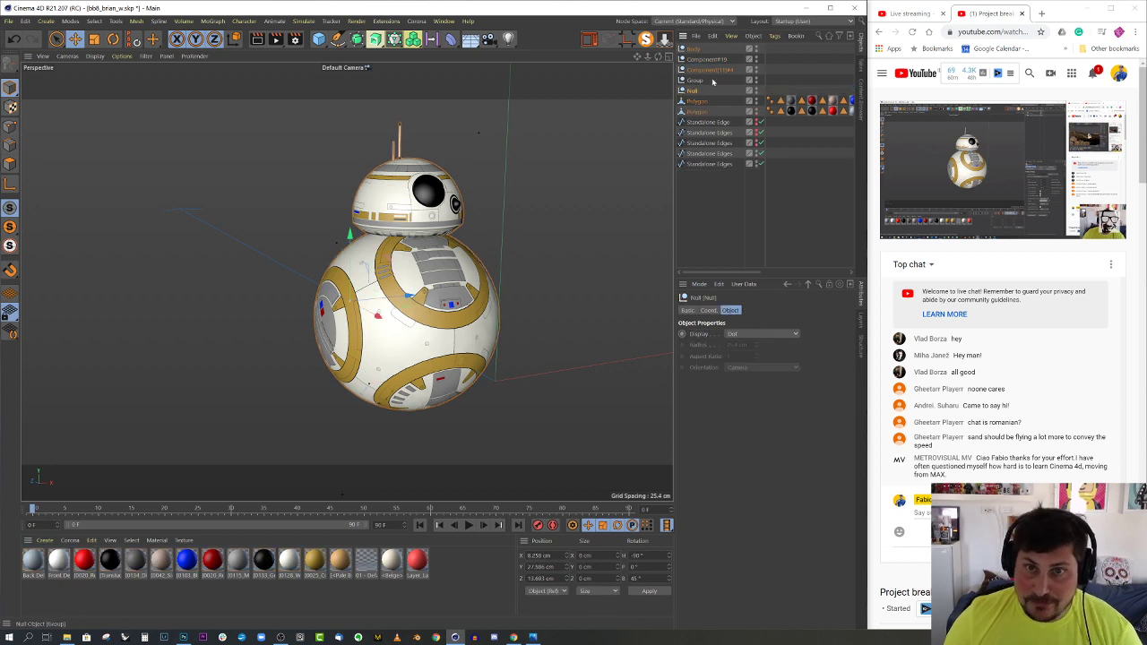
Restore the hierarchical object list and move the new null out of Body to the top level
{"action": "left_click", "coordinate": [732, 36]}
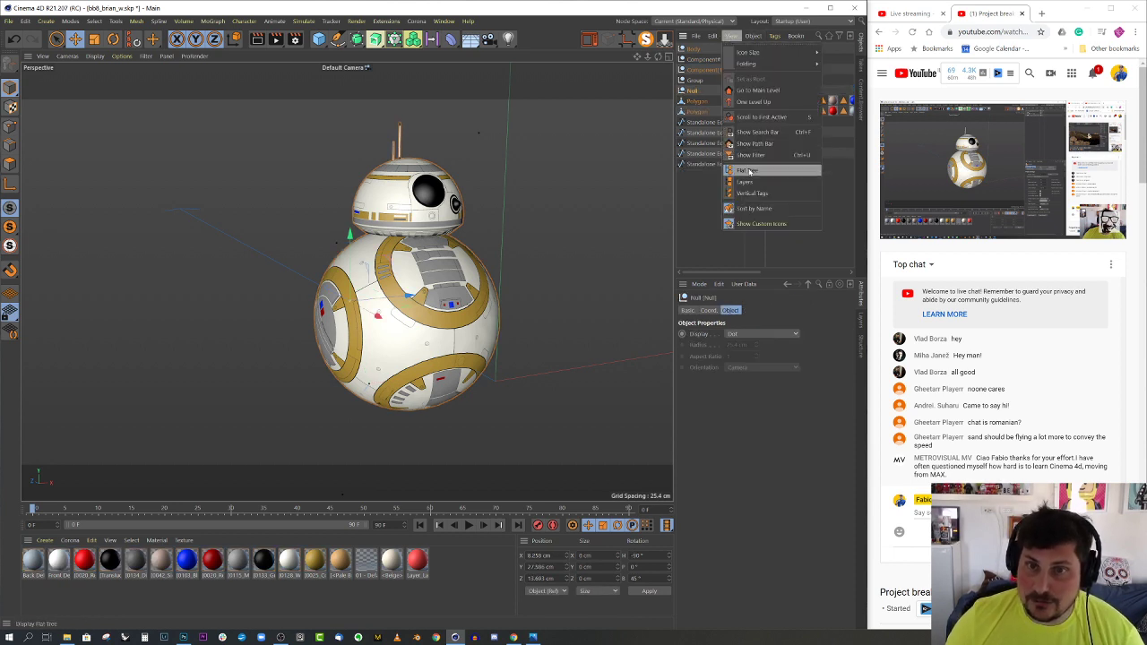
{"action": "left_click", "coordinate": [746, 170]}
{"action": "left_click", "coordinate": [688, 71]}
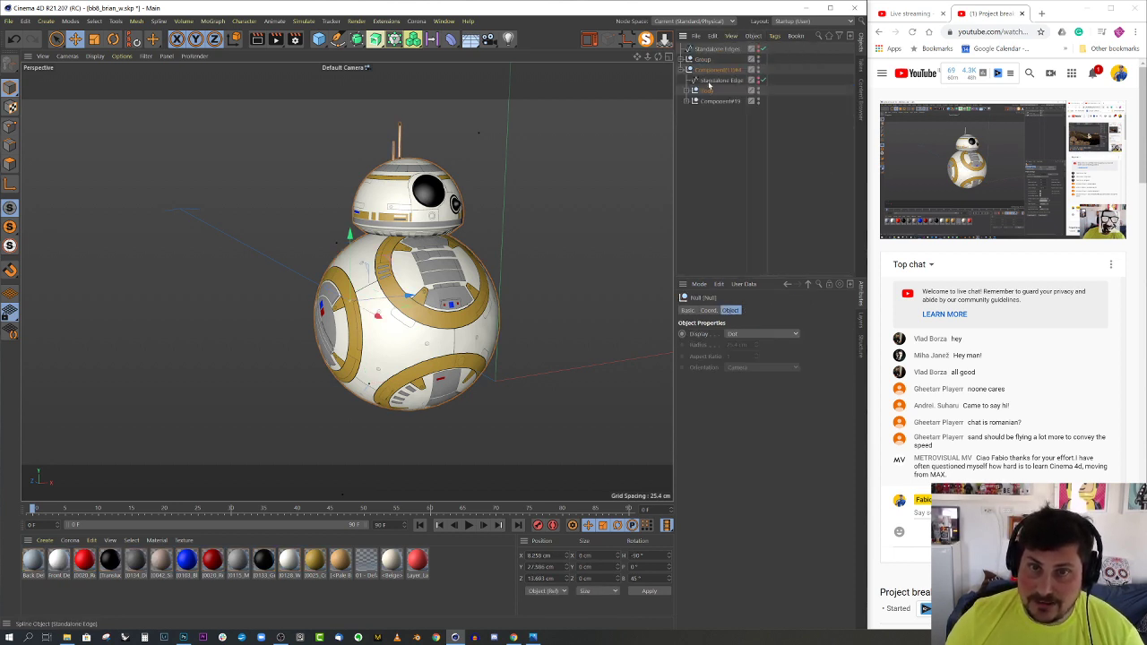
{"action": "left_click", "coordinate": [684, 92]}
{"action": "left_click", "coordinate": [688, 91]}
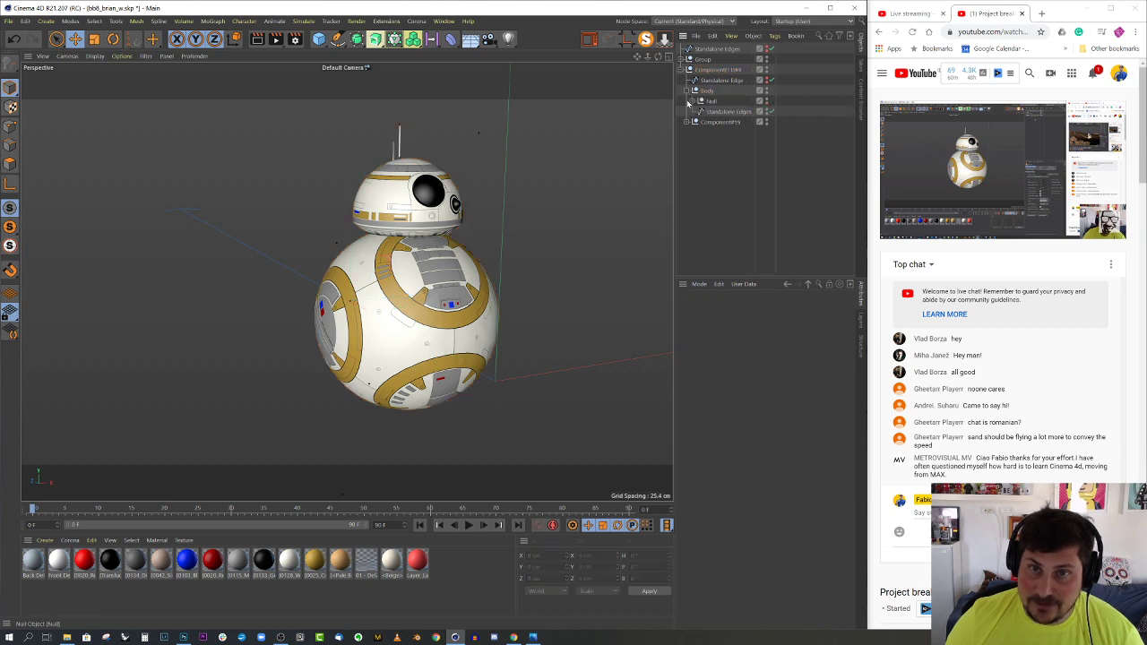
{"action": "left_click_drag", "start_coordinate": [710, 101], "coordinate": [714, 123]}
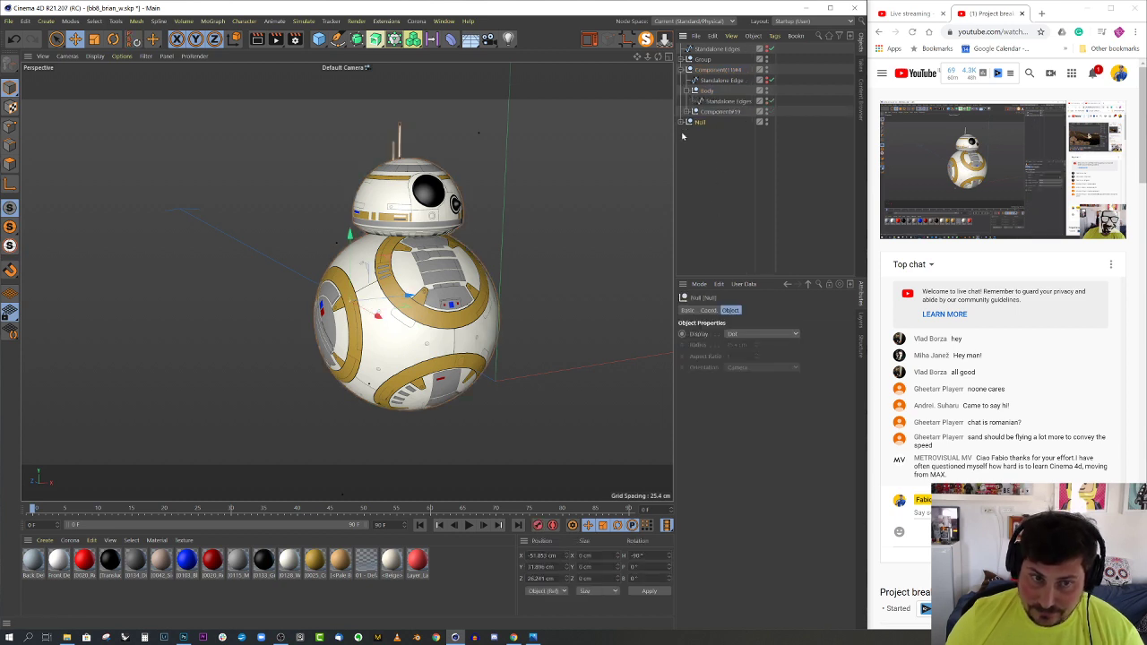
{"action": "left_click", "coordinate": [681, 70]}
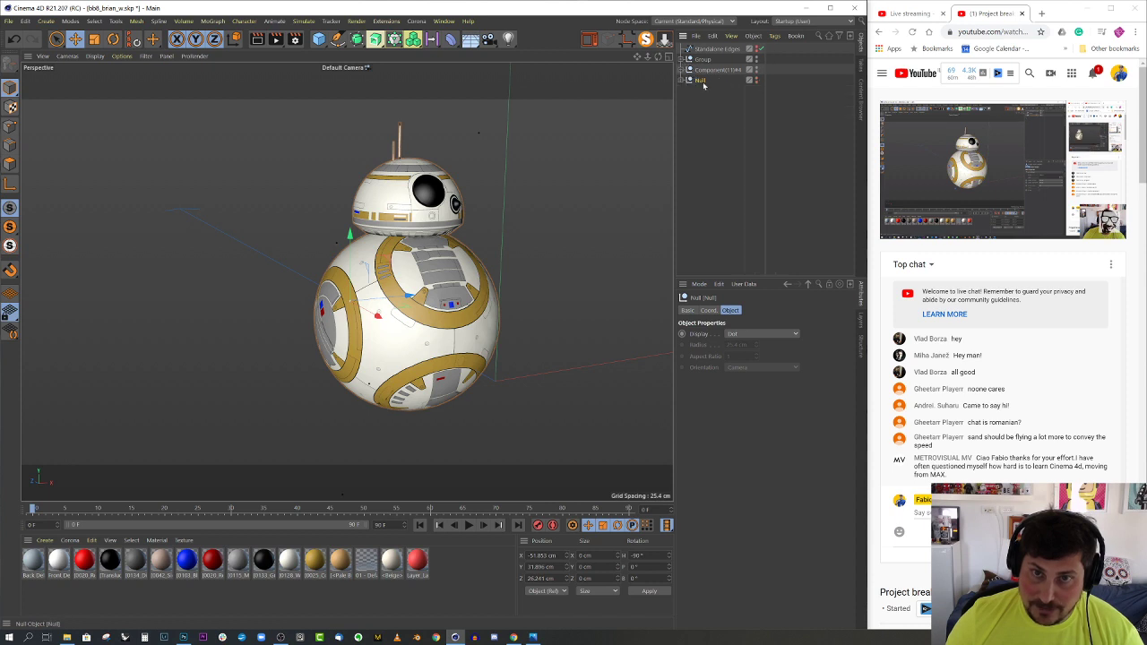
Delete the leftover component, group and standalone edges, keeping only the null with the polygon meshes
{"action": "left_click", "coordinate": [704, 71]}
{"action": "left_click", "coordinate": [709, 50], "text": "shift"}
{"action": "key", "text": "Delete"}
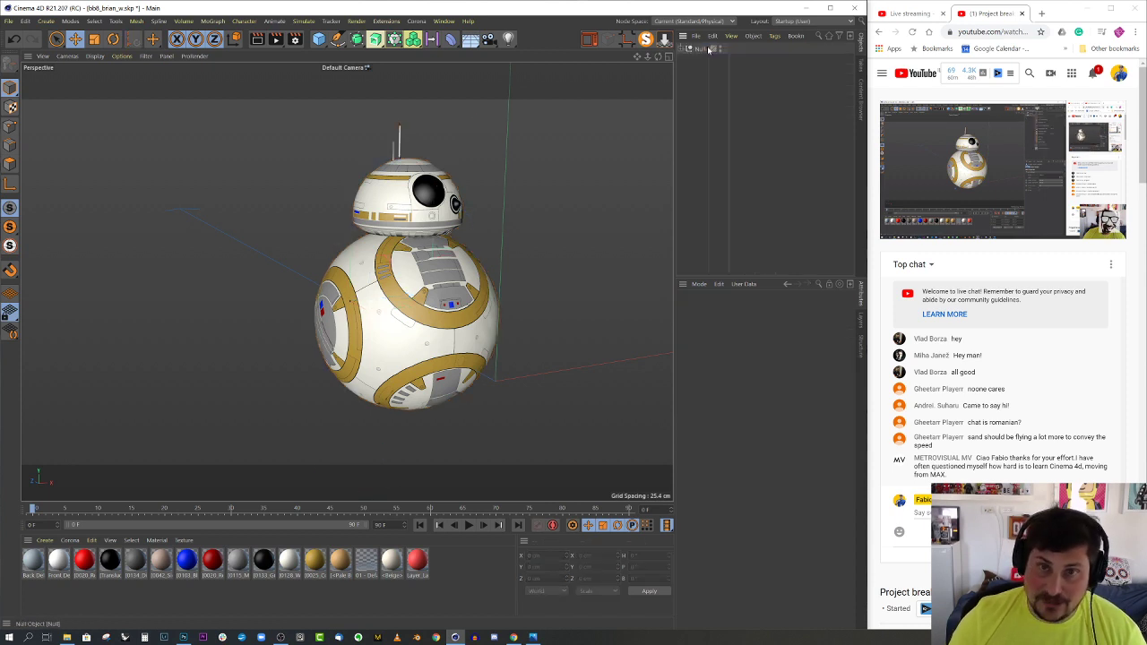
{"action": "left_click", "coordinate": [702, 50]}
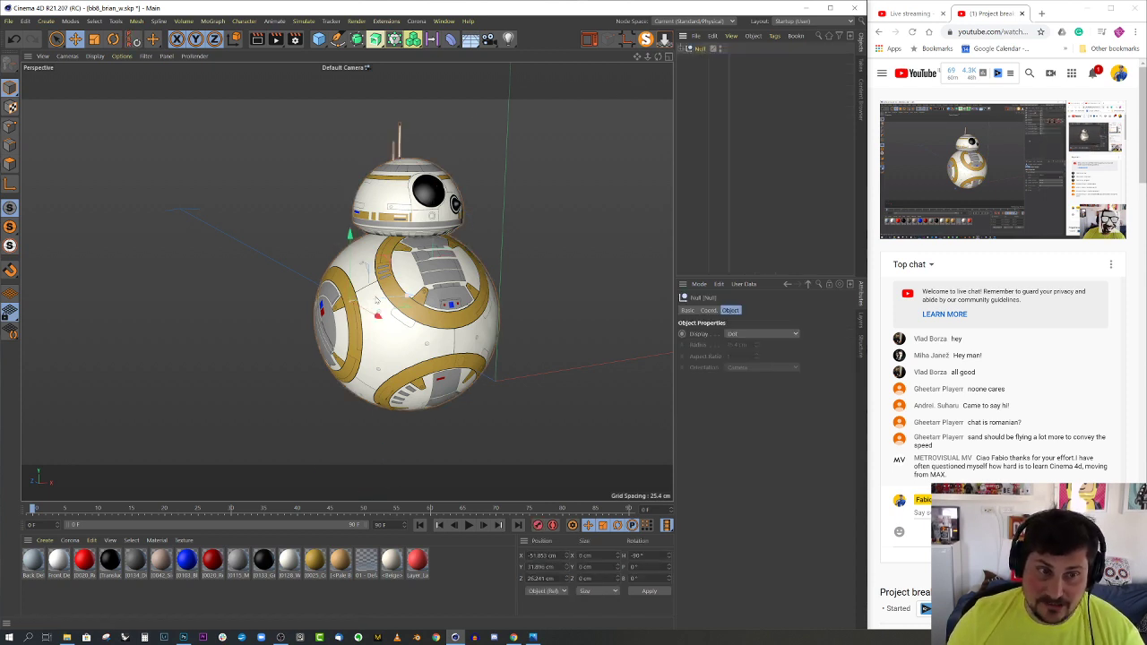
{"action": "left_click_drag", "start_coordinate": [382, 301], "coordinate": [336, 309]}
{"action": "key", "text": "ctrl+z"}
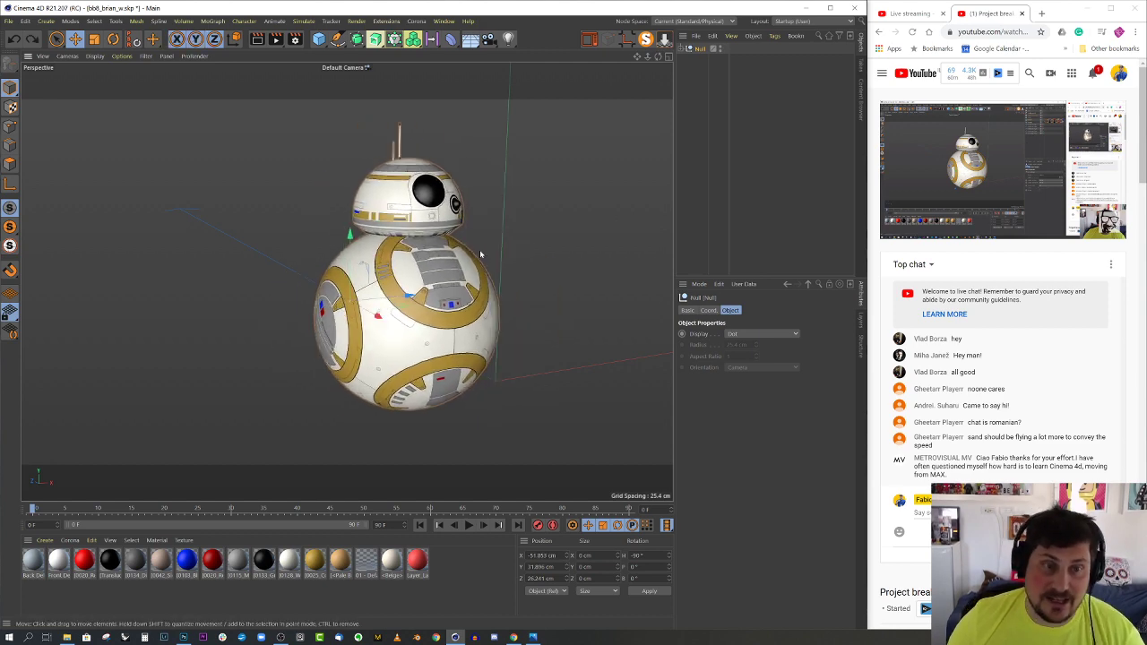
Center the axes of both Polygon objects inside the null on their own geometry, and select the head mesh
{"action": "mouse_move", "coordinate": [482, 256]}
{"action": "left_mouse_down", "text": "alt"}
{"action": "mouse_move", "coordinate": [361, 238]}
{"action": "mouse_move", "coordinate": [473, 254]}
{"action": "left_mouse_up", "text": "alt"}
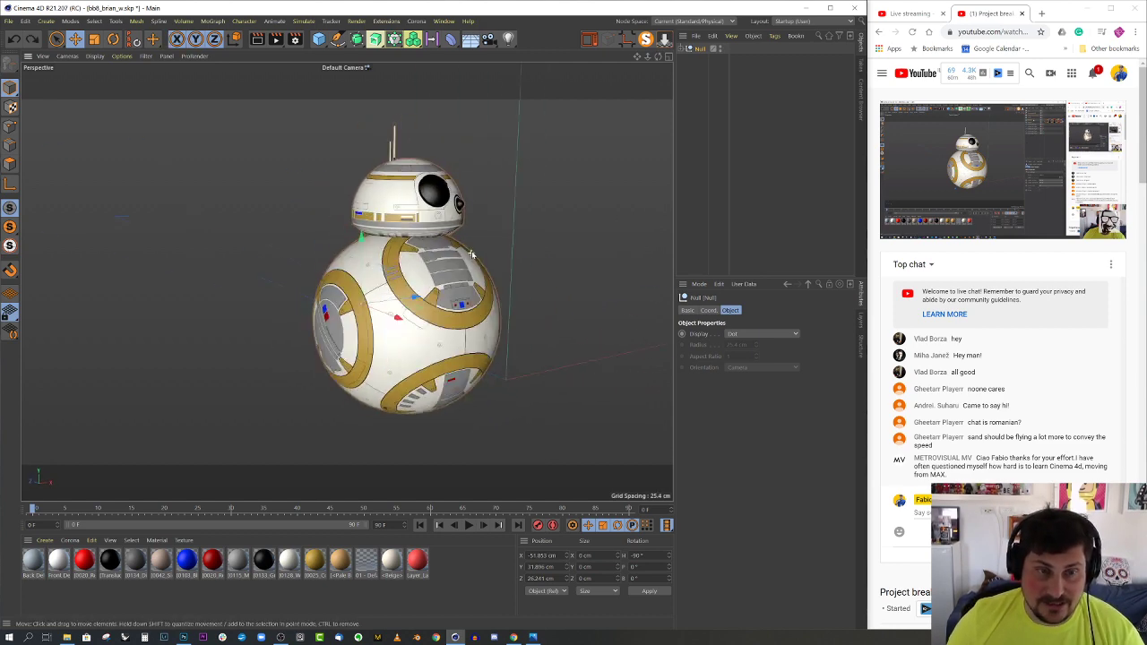
{"action": "left_click", "coordinate": [684, 50]}
{"action": "left_click_drag", "start_coordinate": [717, 93], "coordinate": [697, 56]}
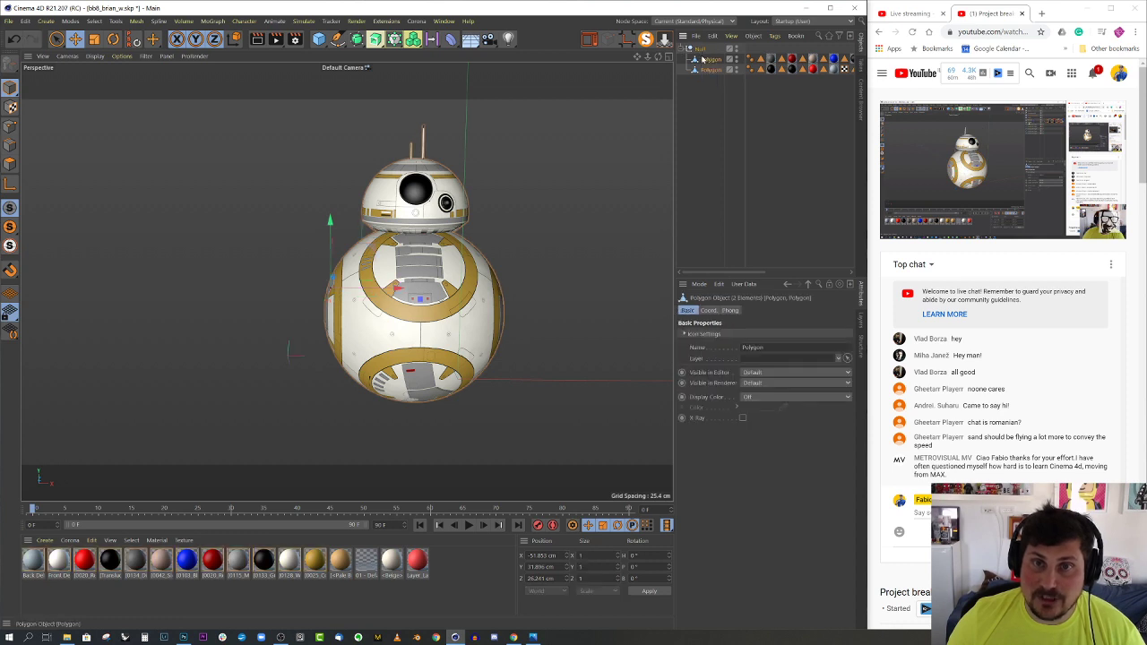
{"action": "left_click", "coordinate": [628, 38]}
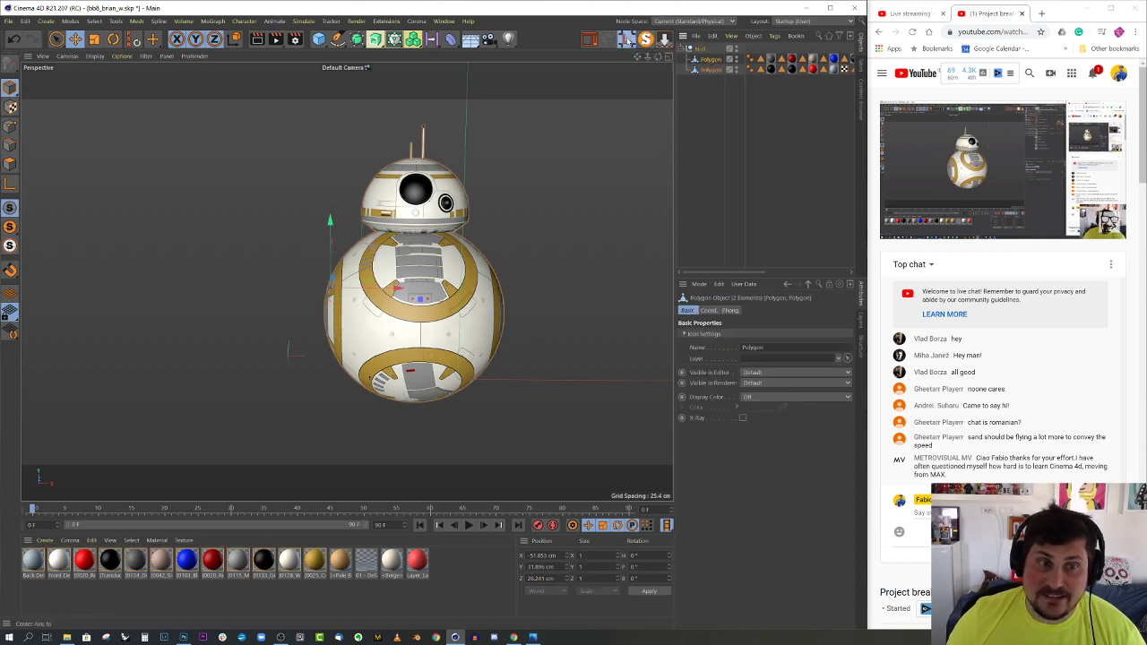
{"action": "left_click", "coordinate": [709, 71]}
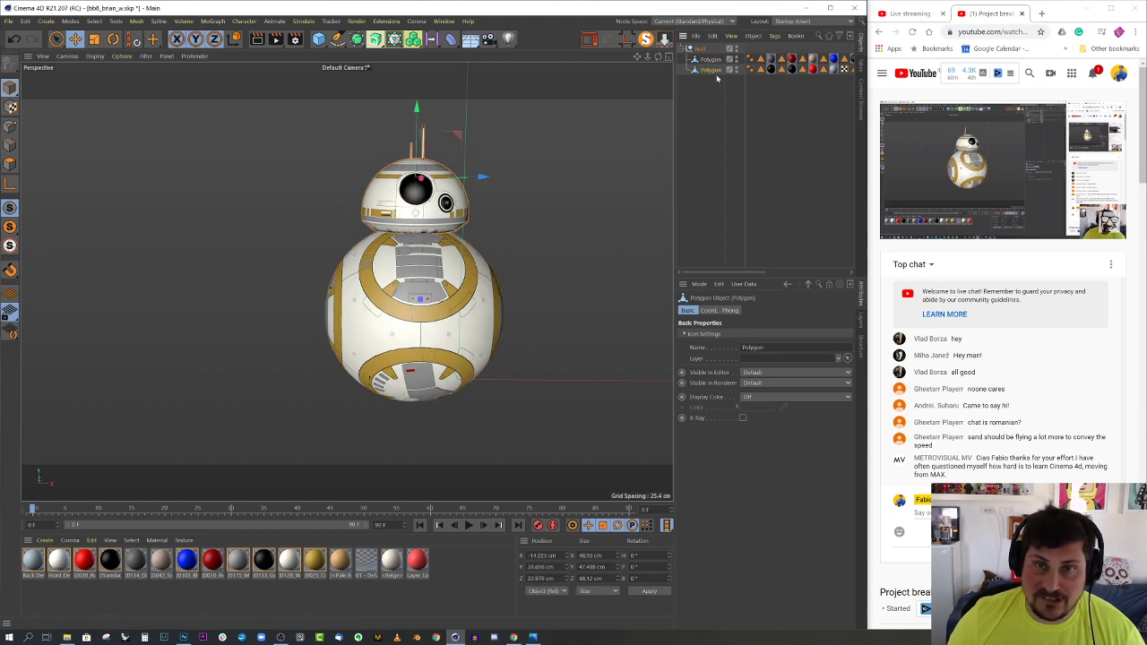
Reset the body mesh's axis orientation without turning the geometry, setting its H and P rotation to 0°
{"action": "left_click", "coordinate": [712, 60]}
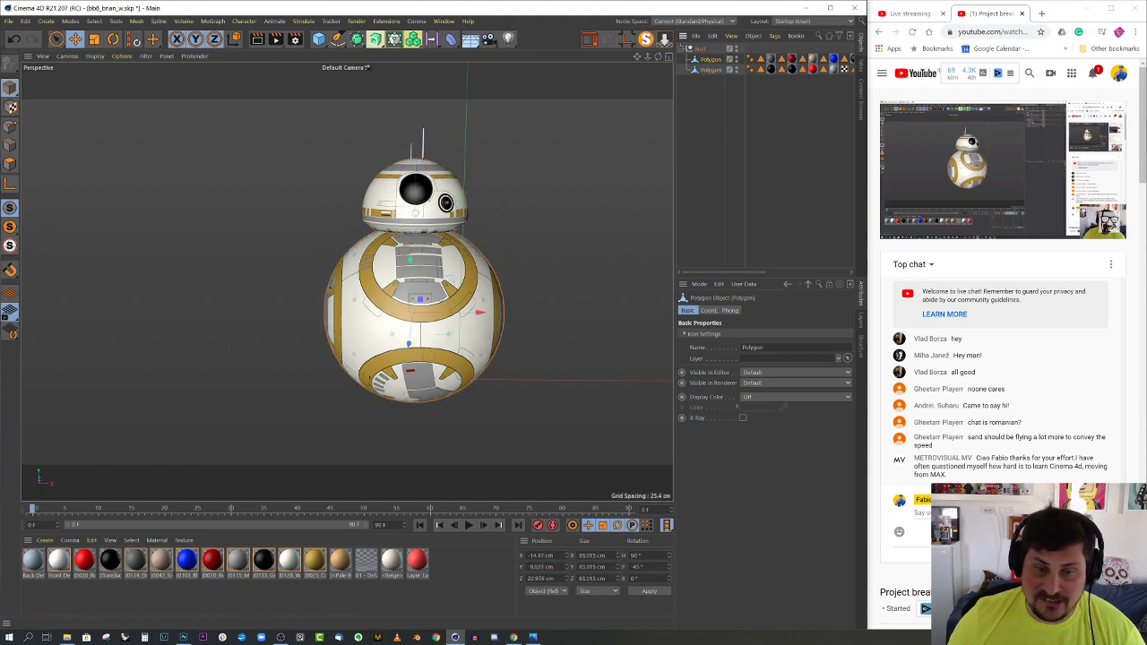
{"action": "left_click", "coordinate": [10, 184]}
{"action": "left_click", "coordinate": [637, 555]}
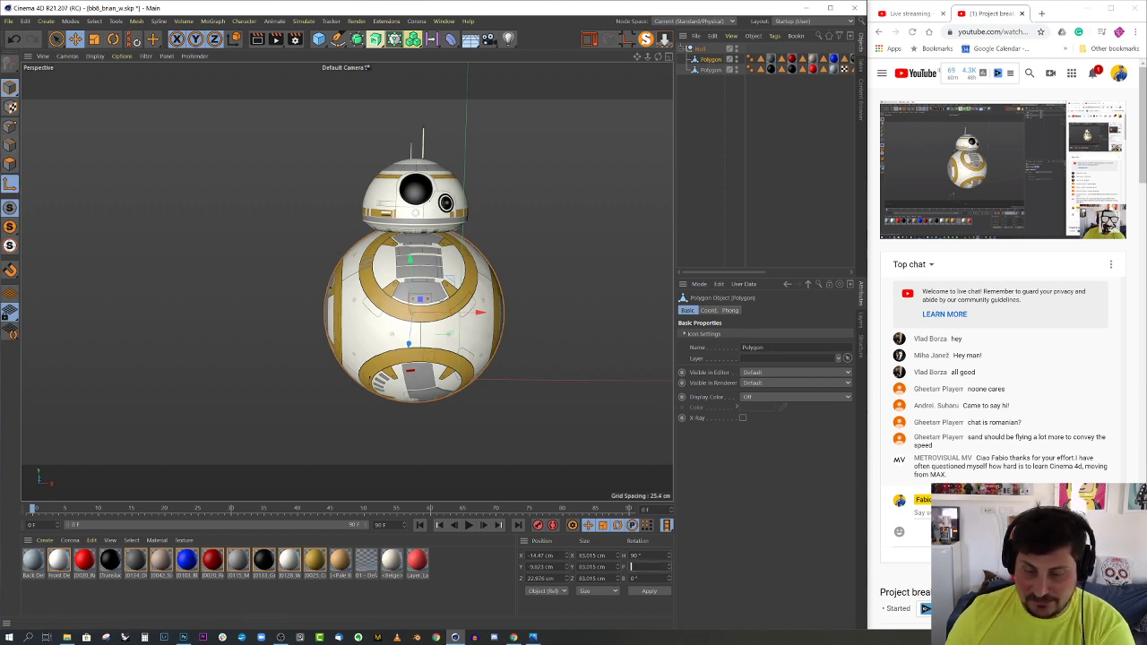
{"action": "type", "text": "0"}
{"action": "key", "text": "Return"}
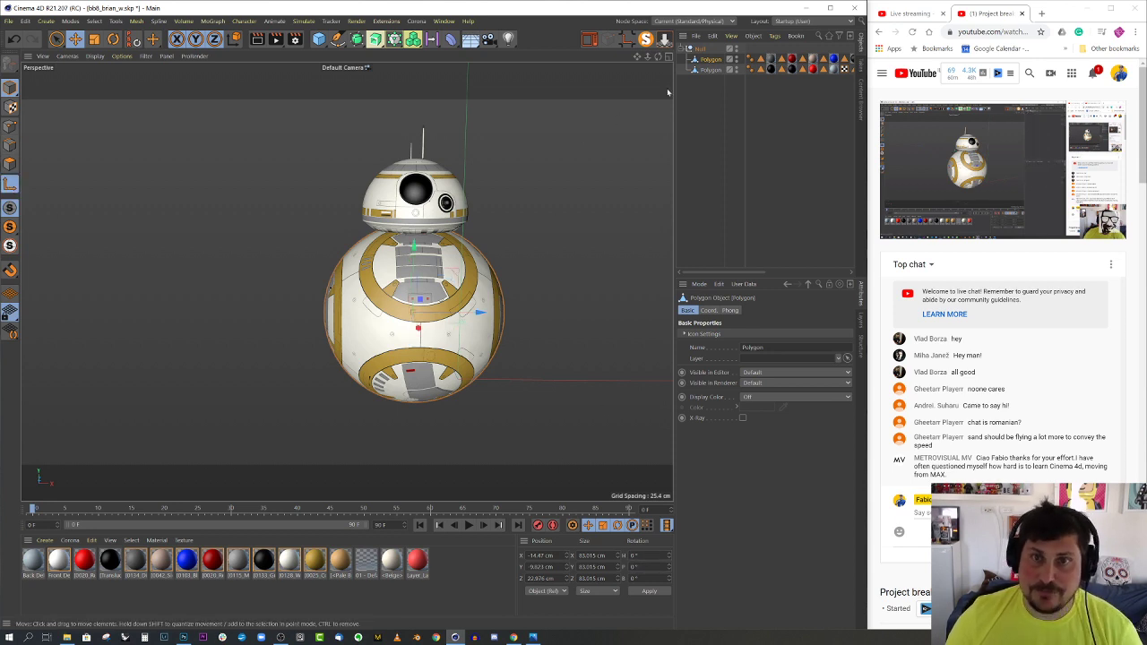
Group both Polygon objects into a new null, delete the old empty null and select the new one
{"action": "left_click", "coordinate": [684, 50]}
{"action": "left_click", "coordinate": [684, 50]}
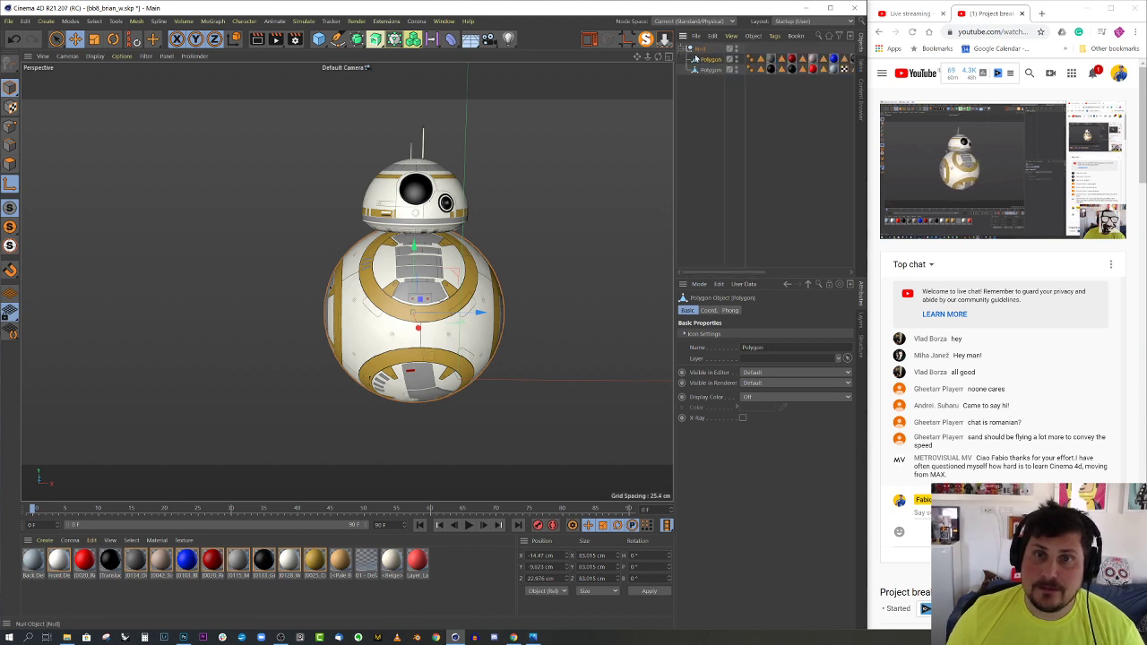
{"action": "left_click", "coordinate": [704, 47]}
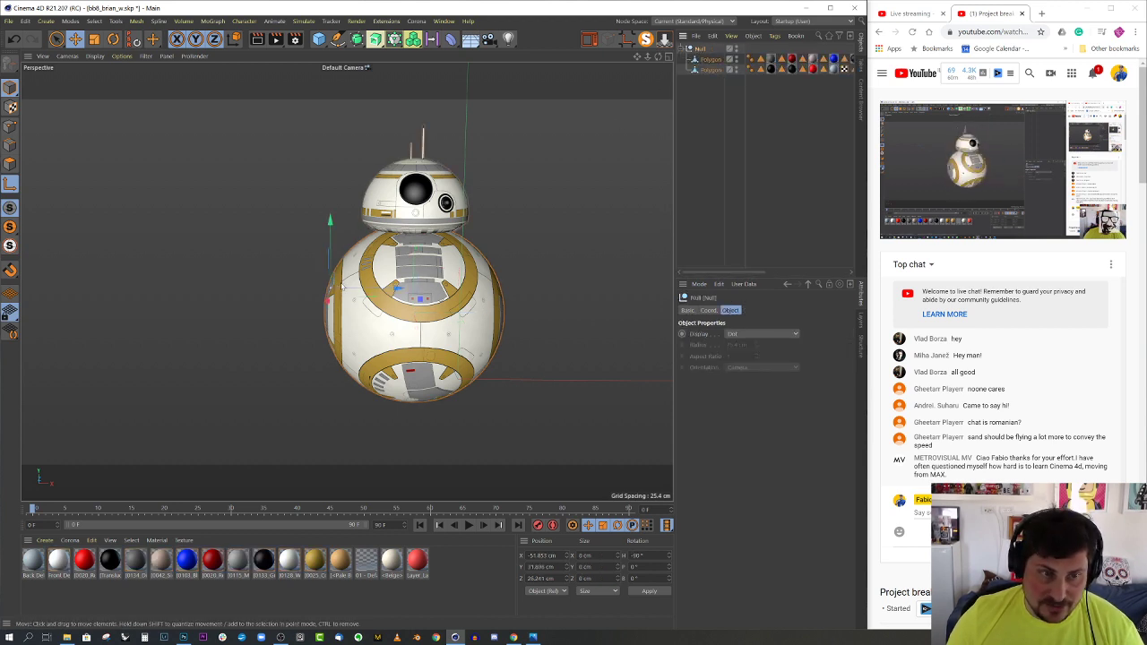
{"action": "mouse_move", "coordinate": [718, 90]}
{"action": "left_mouse_down"}
{"action": "mouse_move", "coordinate": [709, 56]}
{"action": "mouse_move", "coordinate": [717, 88]}
{"action": "left_mouse_up"}
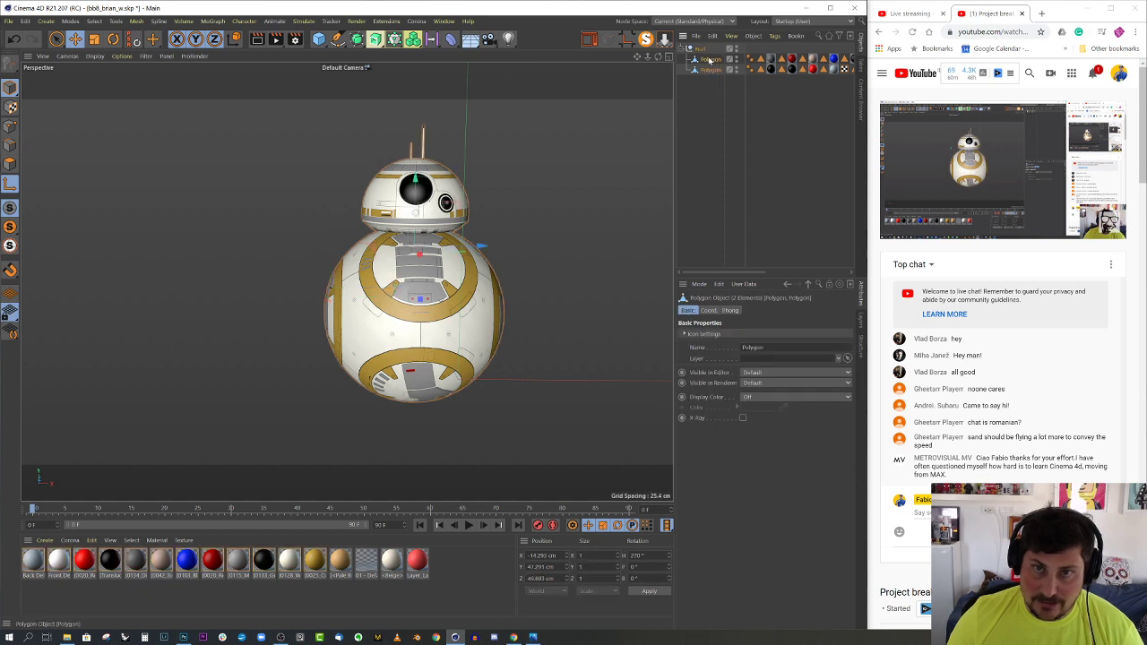
{"action": "key", "text": "alt+g"}
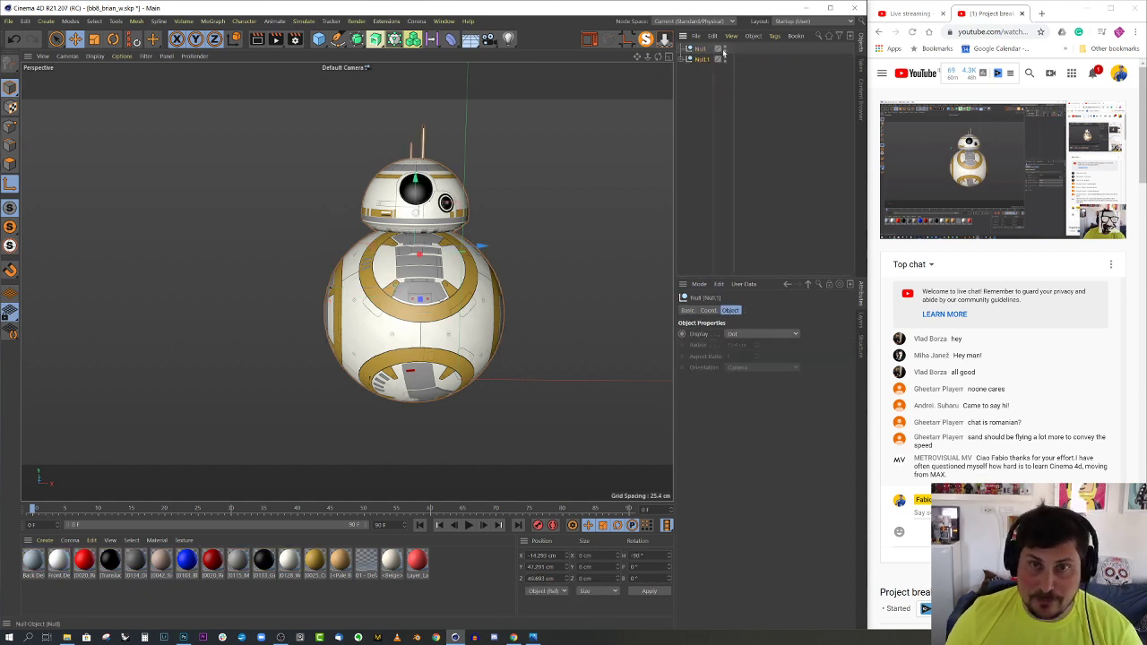
{"action": "left_click", "coordinate": [704, 50]}
{"action": "key", "text": "Delete"}
{"action": "left_click", "coordinate": [696, 49]}
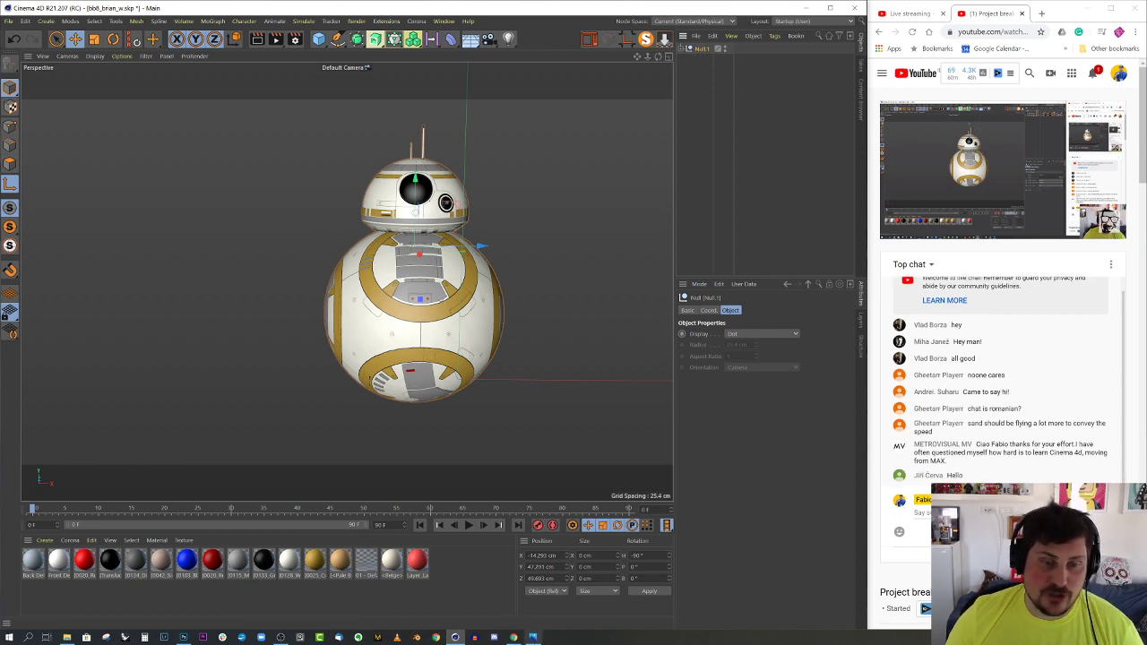
{"action": "left_click_drag", "start_coordinate": [555, 556], "coordinate": [492, 568]}
{"action": "type", "text": "0"}
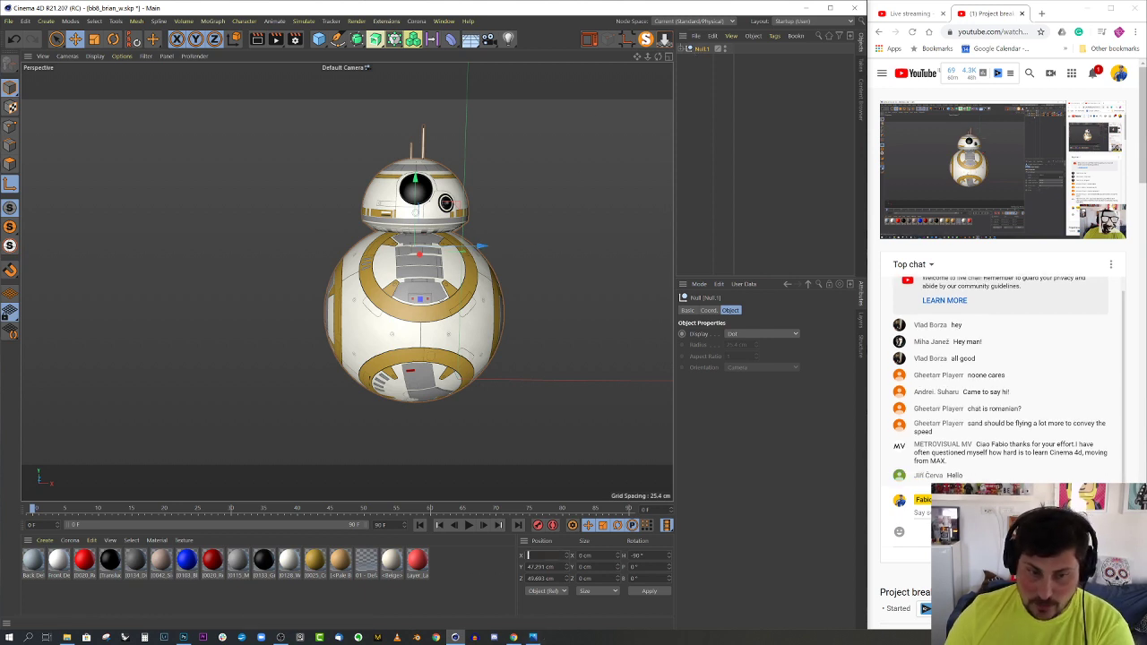
{"action": "left_click", "coordinate": [553, 566]}
{"action": "double_click", "coordinate": [553, 566]}
{"action": "key", "text": "BackSpace"}
{"action": "double_click", "coordinate": [553, 579]}
{"action": "type", "text": "0"}
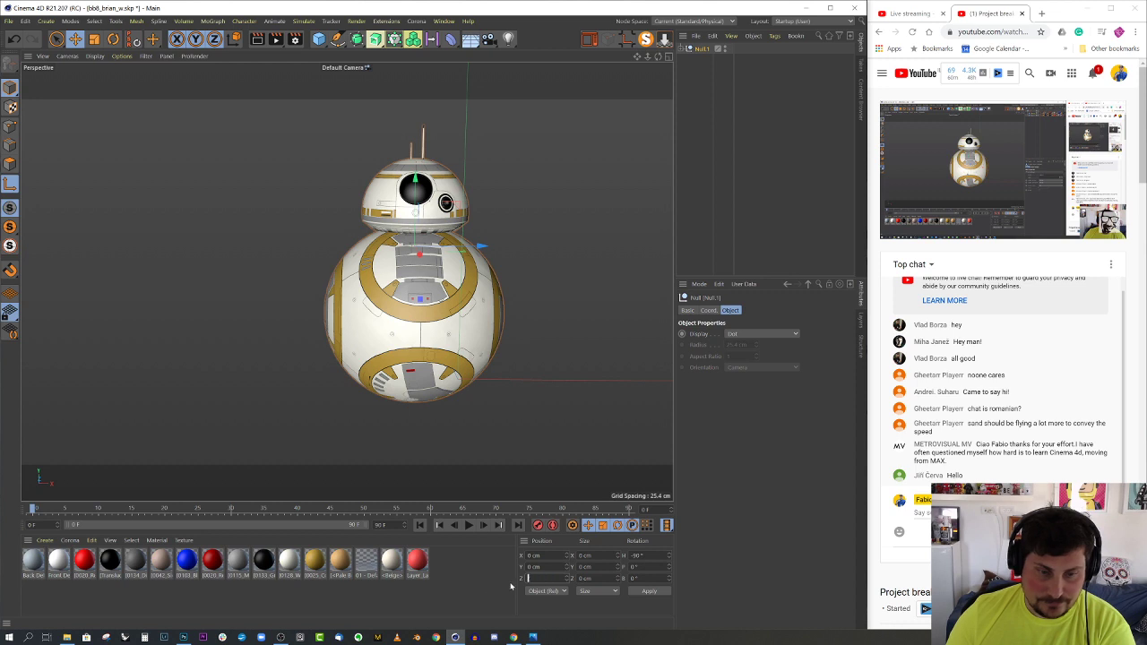
{"action": "key", "text": "Return"}
{"action": "key", "text": "ctrl+z"}
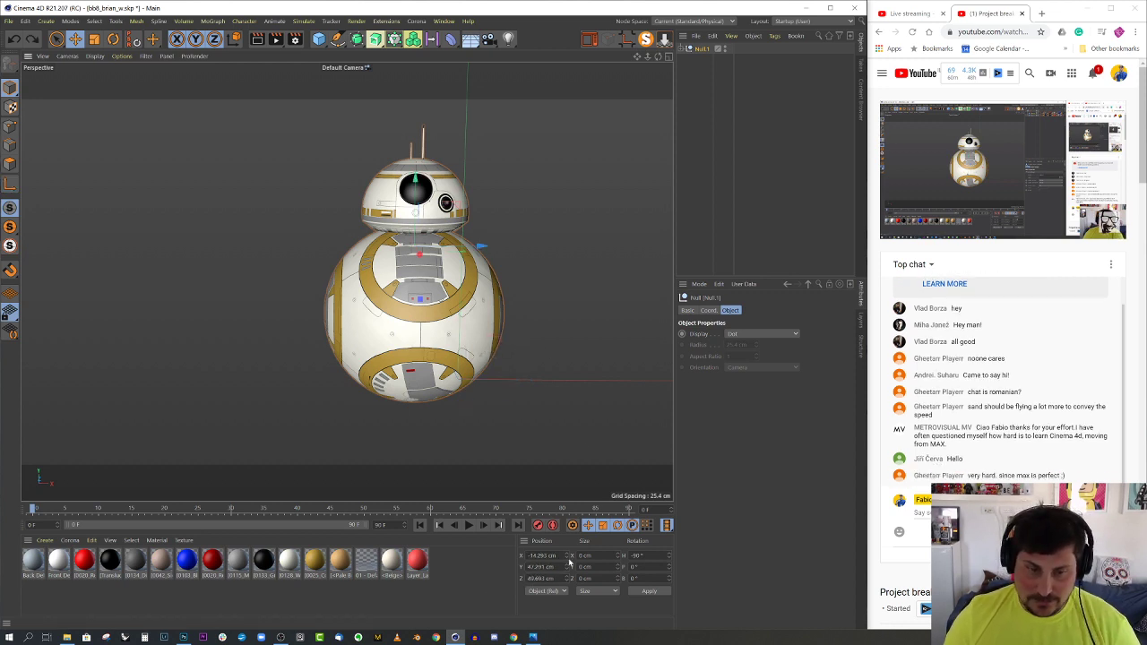
Set the droid null's X, Y and Z position to 0 and drop the droid's lowest point onto the floor
{"action": "double_click", "coordinate": [543, 556]}
{"action": "key", "text": "BackSpace"}
{"action": "type", "text": "0"}
{"action": "key", "text": "Tab"}
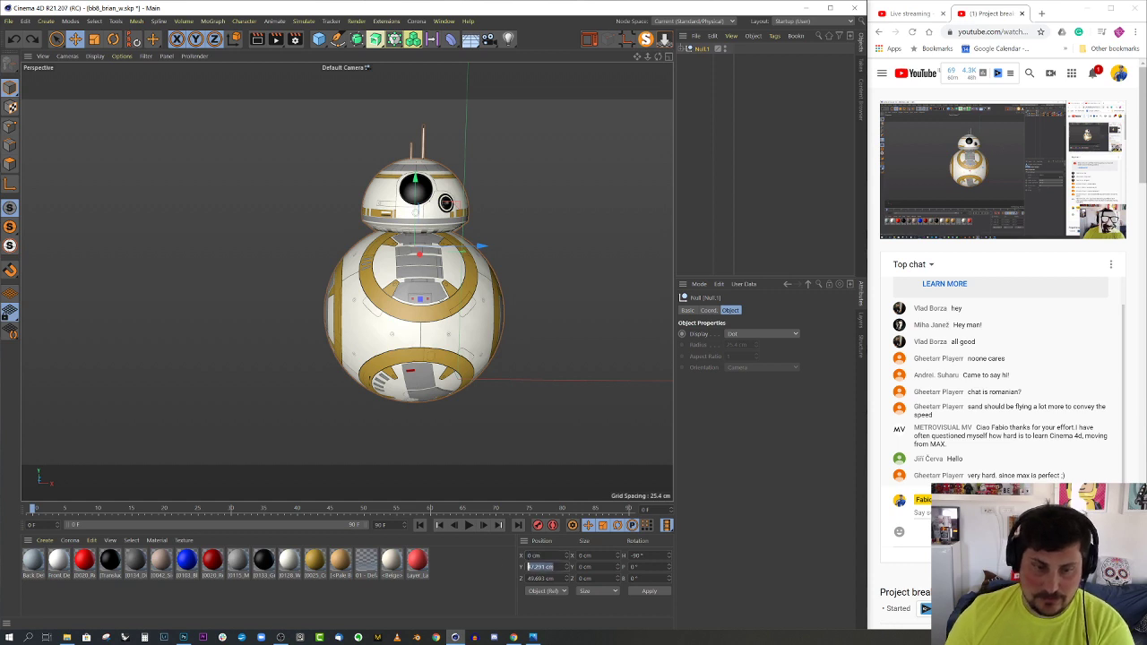
{"action": "type", "text": "0"}
{"action": "key", "text": "Tab"}
{"action": "type", "text": "0"}
{"action": "key", "text": "Return"}
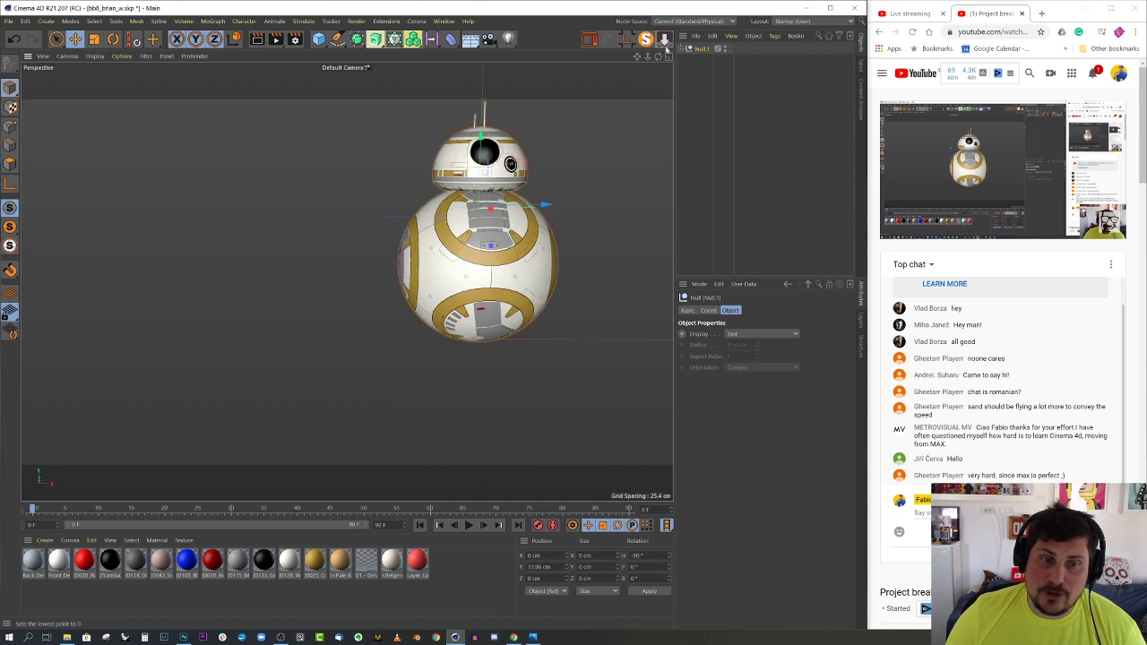
Move only the null's axis down to the droid's base on the floor, setting its Y position to 0 cm
{"action": "left_click_drag", "start_coordinate": [504, 267], "coordinate": [563, 212]}
{"action": "key", "text": "ctrl+z"}
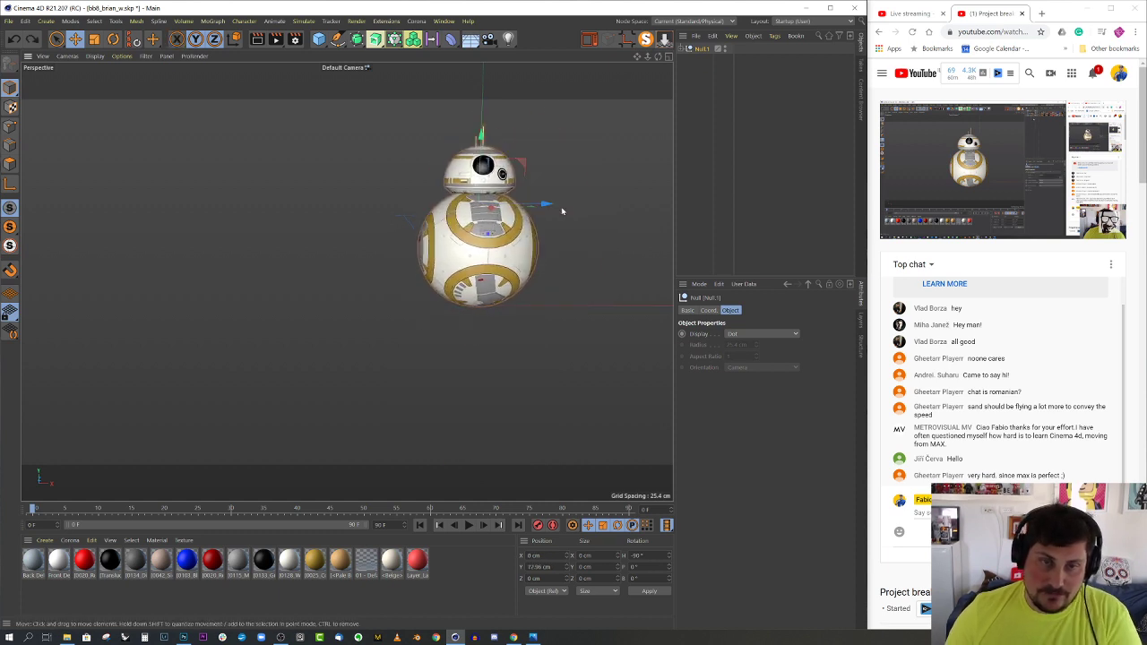
{"action": "left_click_drag", "start_coordinate": [480, 317], "coordinate": [423, 267], "text": "alt"}
{"action": "scroll", "coordinate": [397, 266], "scroll_direction": "up", "scroll_amount": 3}
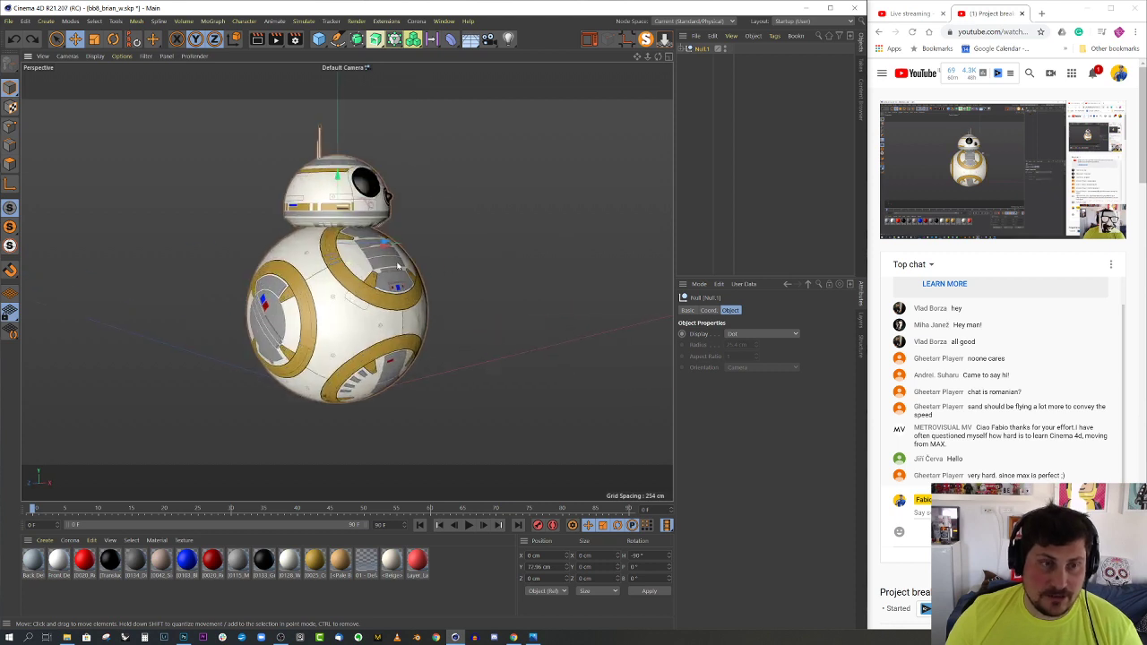
{"action": "middle_click", "coordinate": [505, 254]}
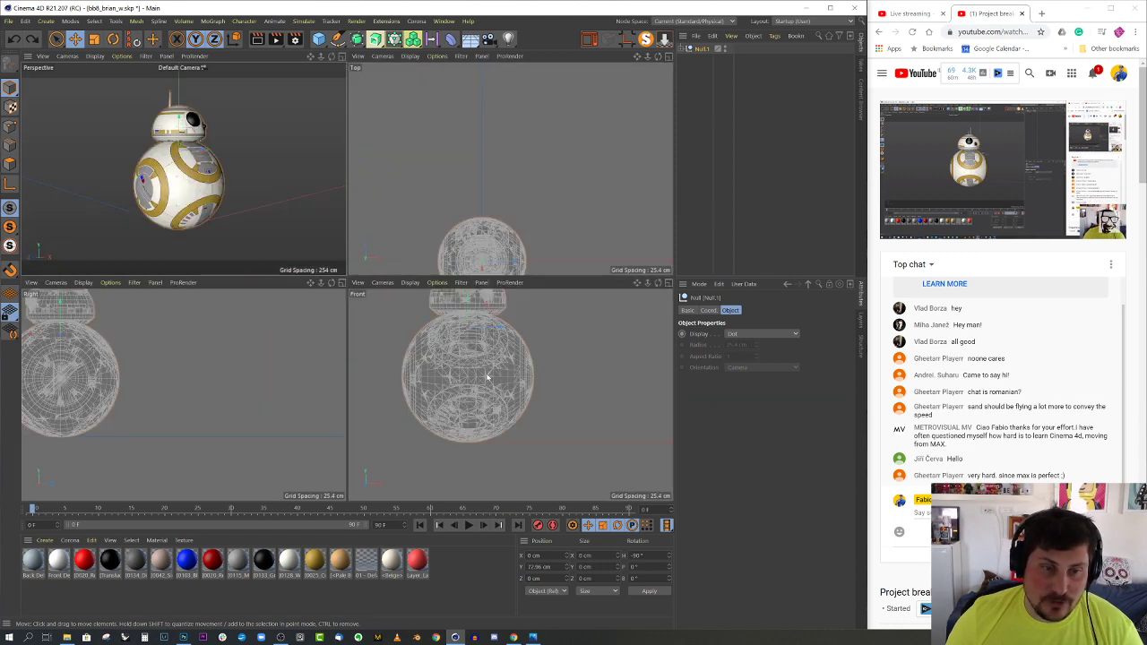
{"action": "middle_click", "coordinate": [487, 378]}
{"action": "middle_click", "coordinate": [450, 332]}
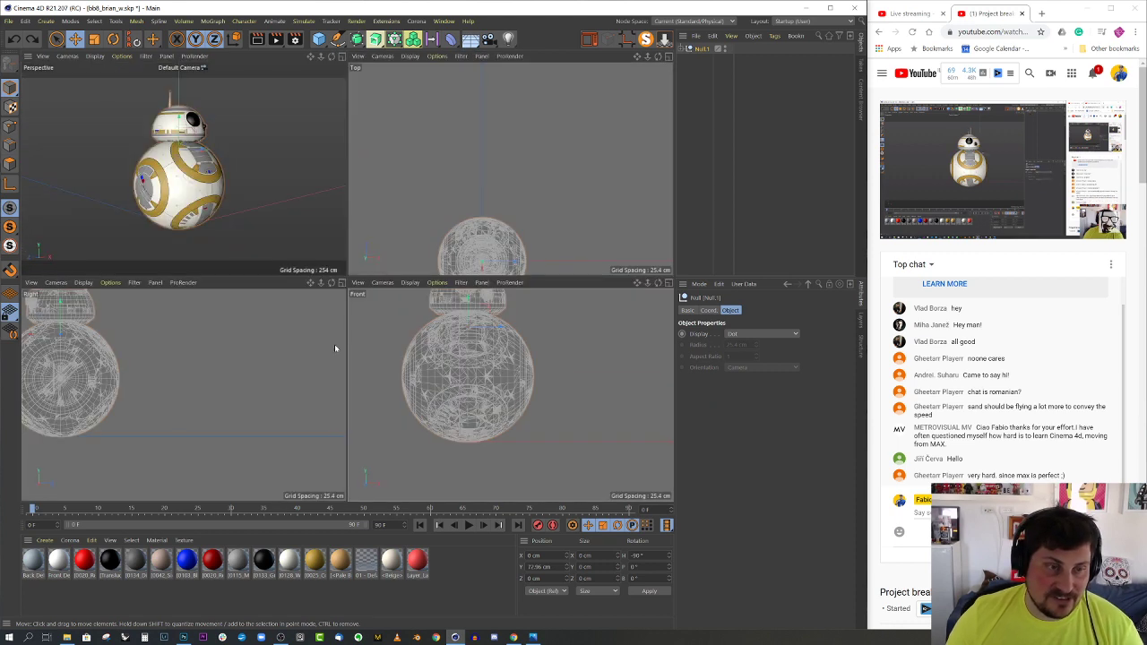
{"action": "middle_click", "coordinate": [208, 324]}
{"action": "scroll", "coordinate": [208, 211], "scroll_direction": "down", "scroll_amount": 2}
{"action": "scroll", "coordinate": [208, 212], "scroll_direction": "up", "scroll_amount": 2}
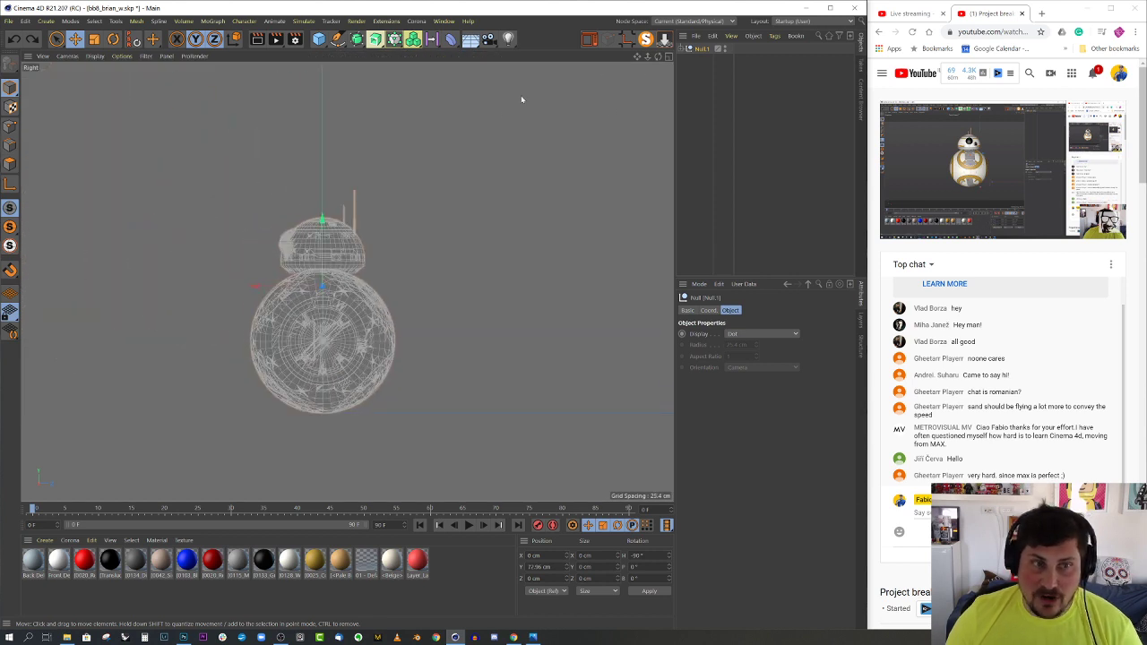
{"action": "scroll", "coordinate": [496, 165], "scroll_direction": "down", "scroll_amount": 2}
{"action": "scroll", "coordinate": [384, 338], "scroll_direction": "up", "scroll_amount": 2}
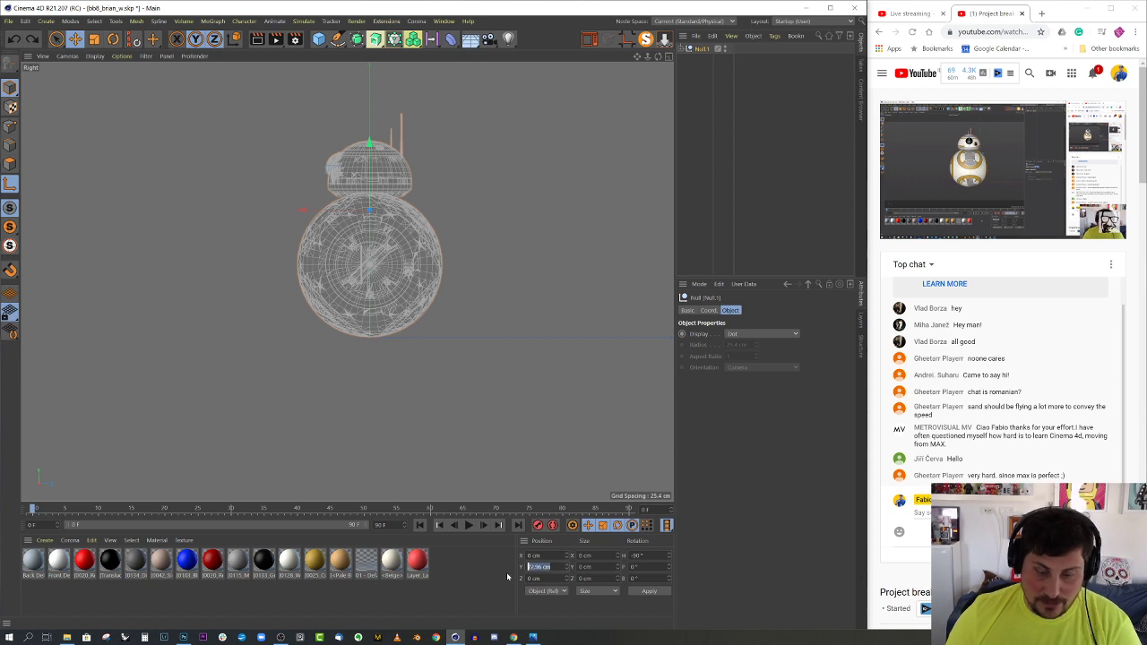
{"action": "middle_click", "coordinate": [262, 231]}
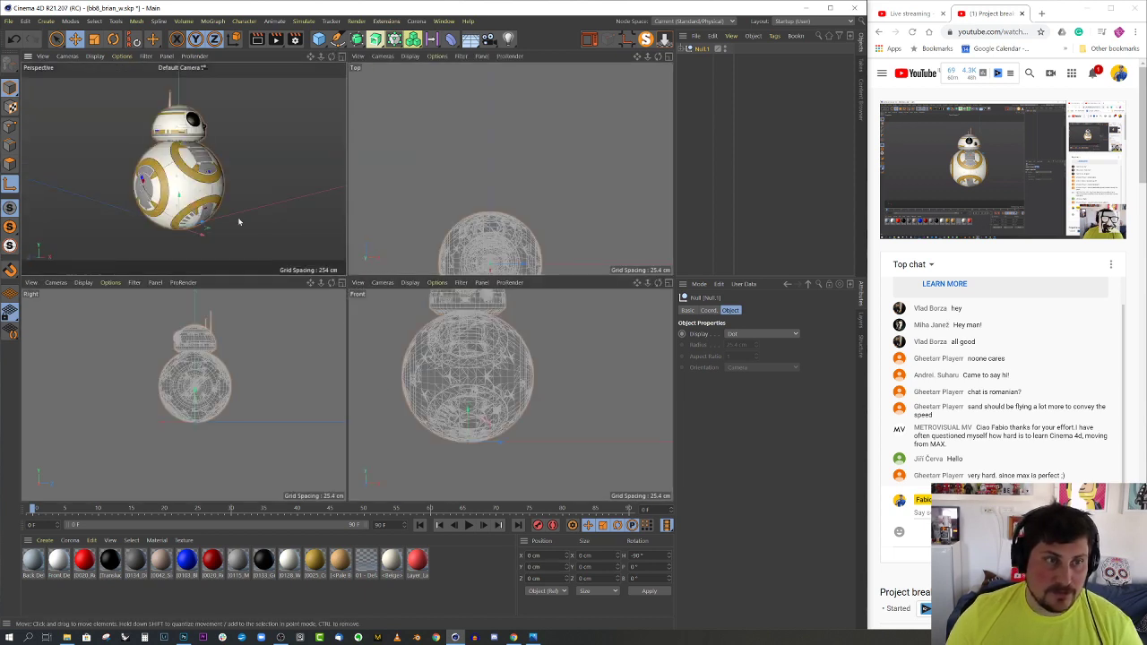
{"action": "middle_click", "coordinate": [258, 237]}
{"action": "key", "text": "l"}
{"action": "scroll", "coordinate": [312, 259], "scroll_direction": "down", "scroll_amount": 3}
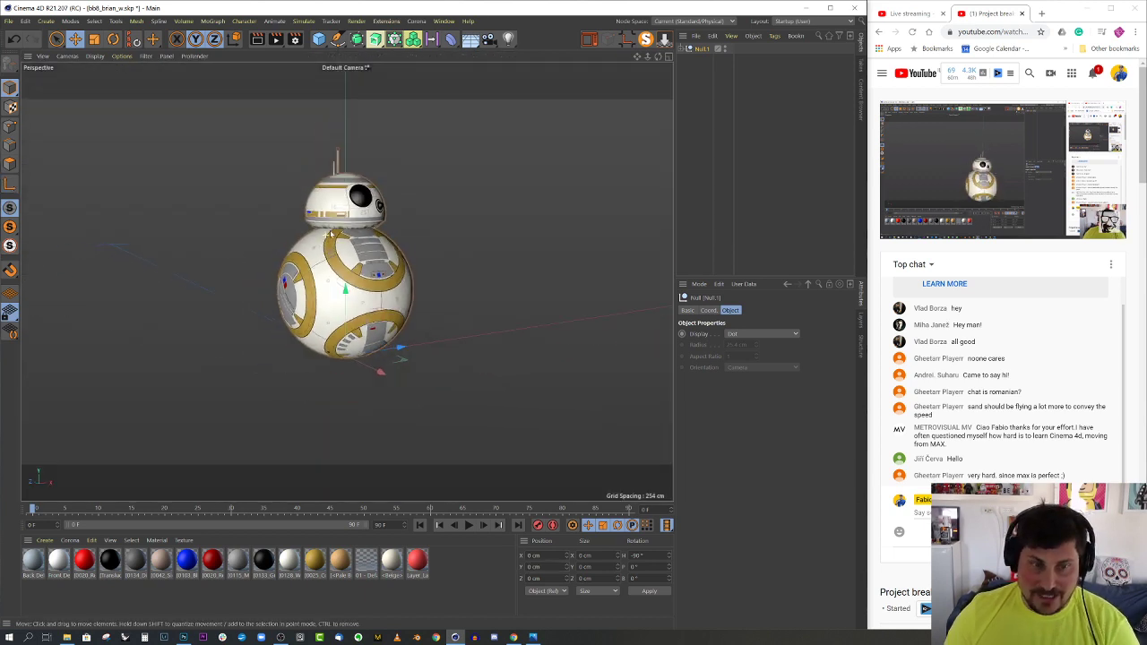
Try rotating the whole droid about its base and the head about its own axis
{"action": "left_click_drag", "start_coordinate": [312, 259], "coordinate": [264, 253], "text": "alt"}
{"action": "key", "text": "r"}
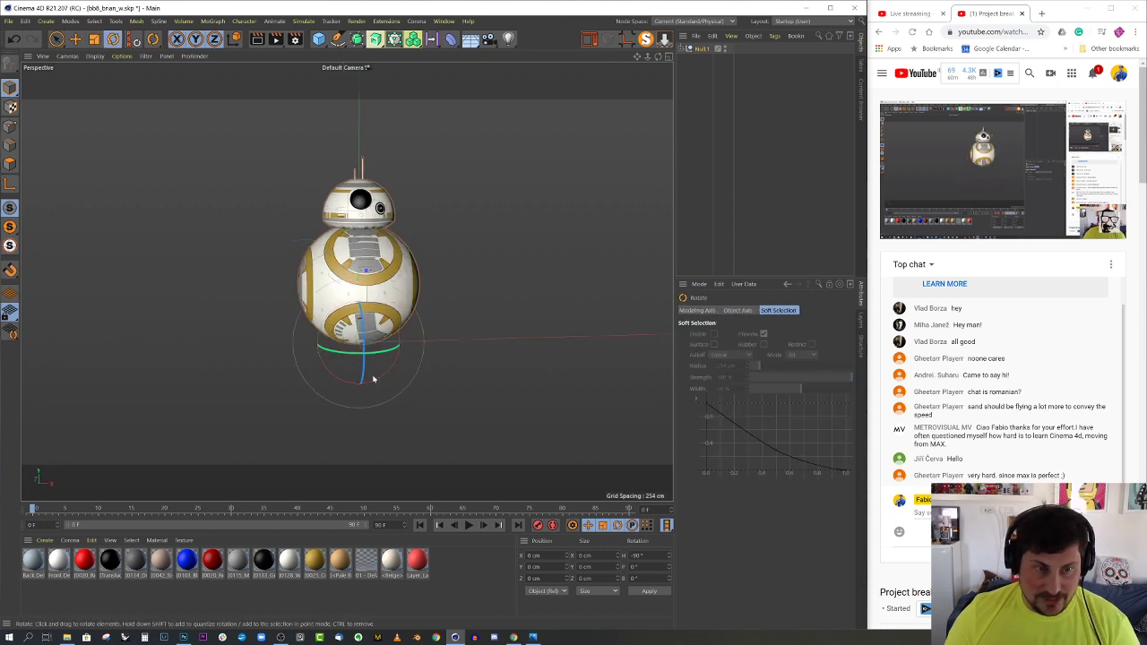
{"action": "mouse_move", "coordinate": [388, 375]}
{"action": "left_mouse_down"}
{"action": "mouse_move", "coordinate": [397, 371]}
{"action": "mouse_move", "coordinate": [372, 359]}
{"action": "mouse_move", "coordinate": [385, 440]}
{"action": "mouse_move", "coordinate": [392, 374]}
{"action": "mouse_move", "coordinate": [397, 394]}
{"action": "left_mouse_up"}
{"action": "left_click_drag", "start_coordinate": [392, 306], "coordinate": [373, 287], "text": "alt"}
{"action": "scroll", "coordinate": [372, 288], "scroll_direction": "up", "scroll_amount": 2}
{"action": "left_click", "coordinate": [378, 200]}
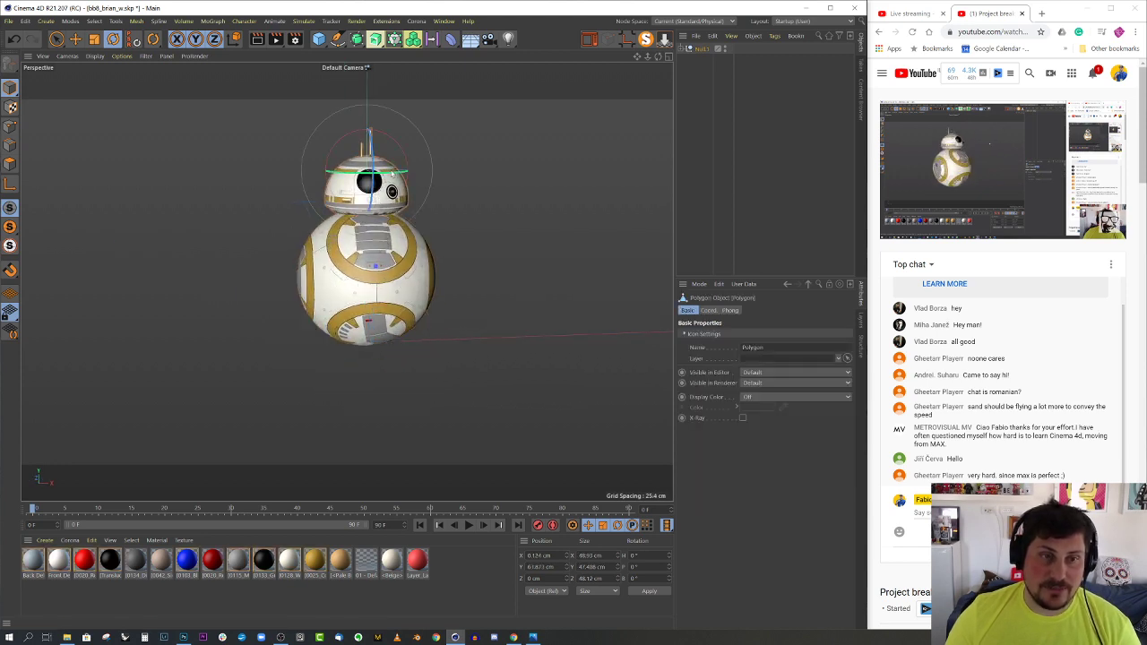
{"action": "mouse_move", "coordinate": [386, 173]}
{"action": "left_mouse_down"}
{"action": "mouse_move", "coordinate": [356, 179]}
{"action": "mouse_move", "coordinate": [377, 183]}
{"action": "left_mouse_up"}
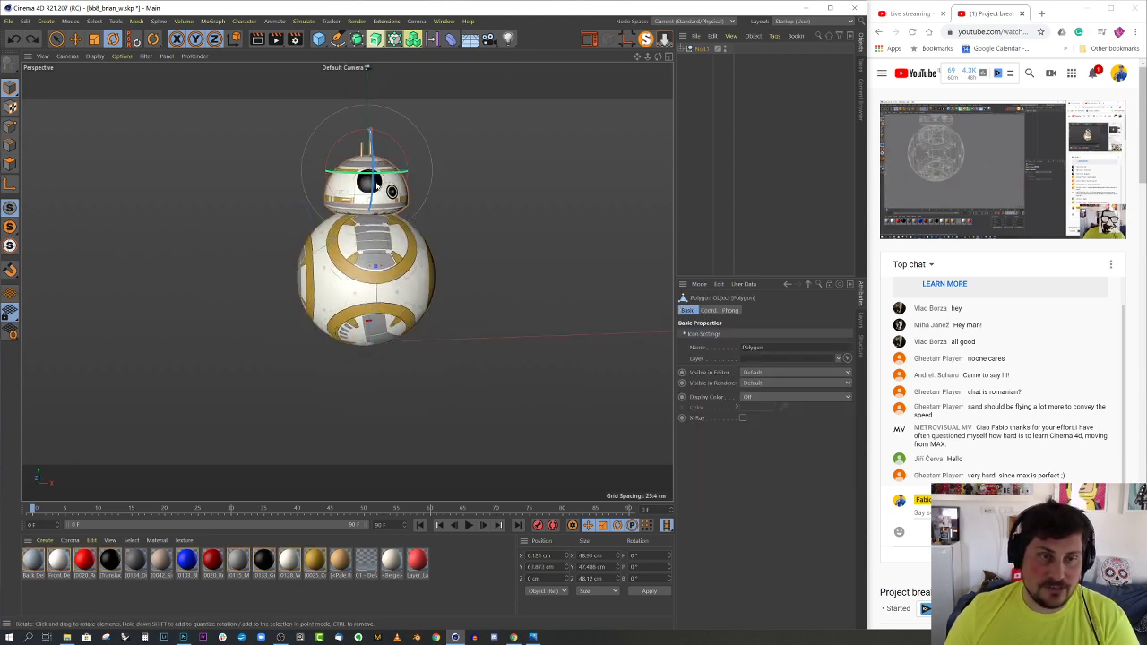
{"action": "left_click_drag", "start_coordinate": [378, 239], "coordinate": [423, 217], "text": "alt"}
{"action": "middle_click_drag", "start_coordinate": [423, 217], "coordinate": [461, 252], "text": "alt"}
{"action": "scroll", "coordinate": [447, 278], "scroll_direction": "up", "scroll_amount": 1}
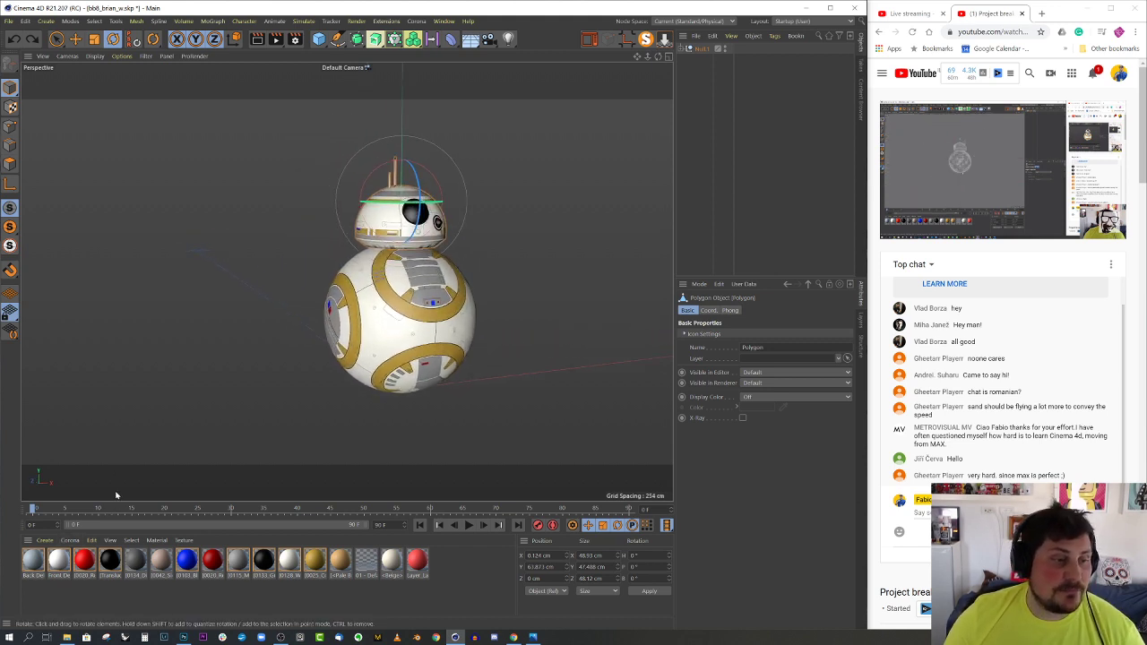
Compare the droid's scale with a temporary 500 cm cube at the origin and delete the cube
{"action": "left_click", "coordinate": [703, 50]}
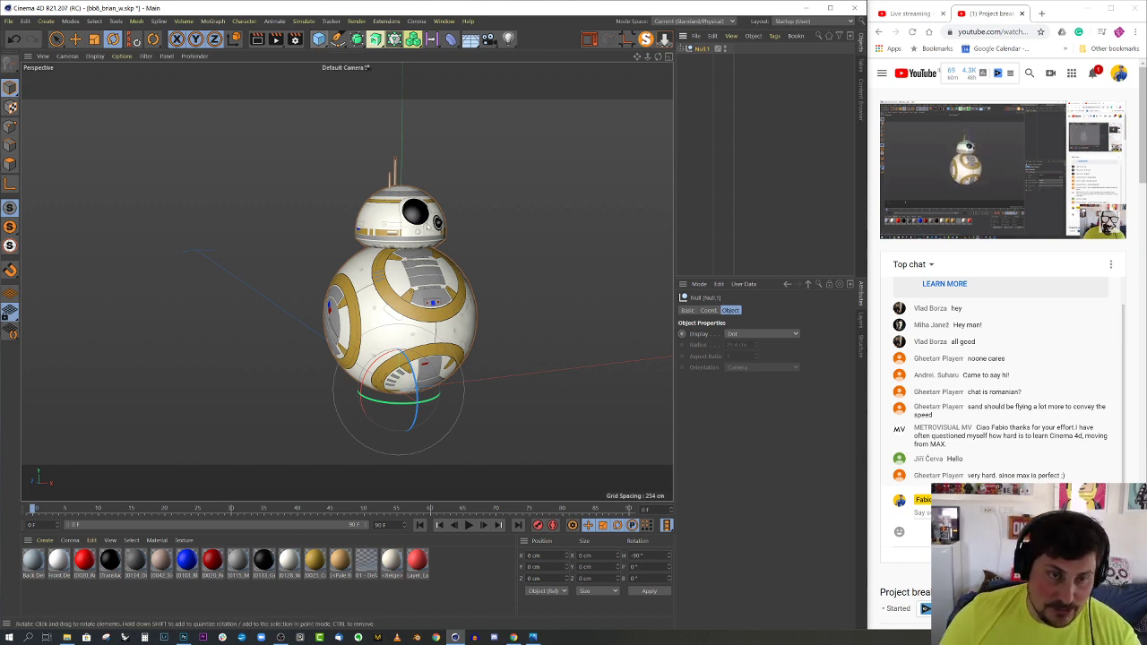
{"action": "left_click", "coordinate": [319, 41]}
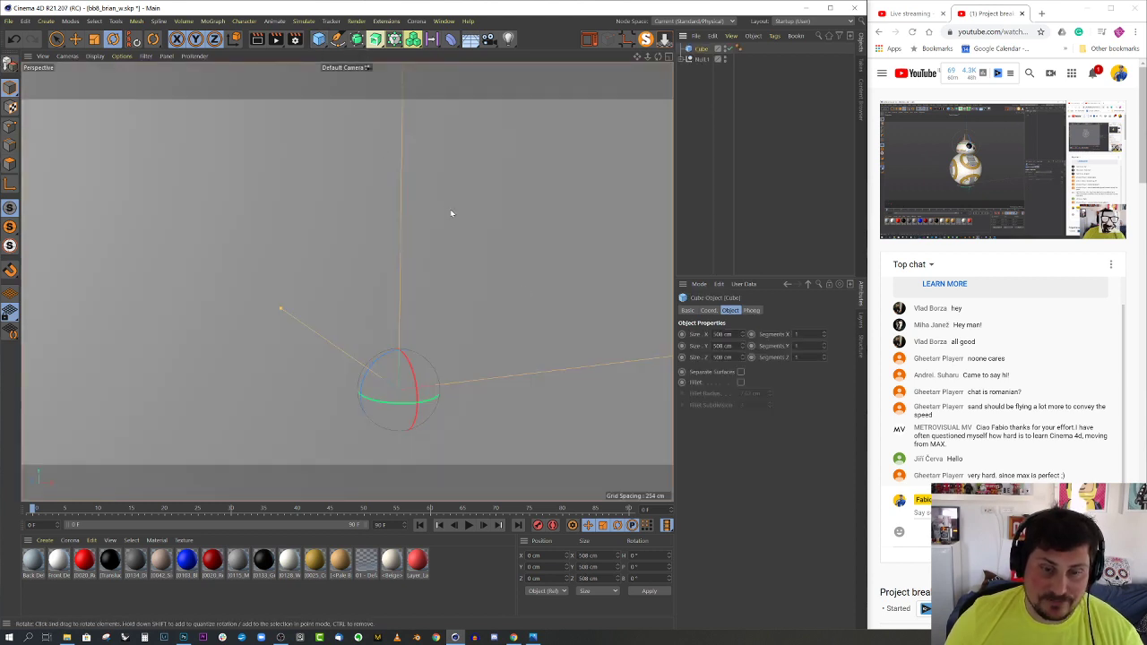
{"action": "scroll", "coordinate": [415, 267], "scroll_direction": "down", "scroll_amount": 6}
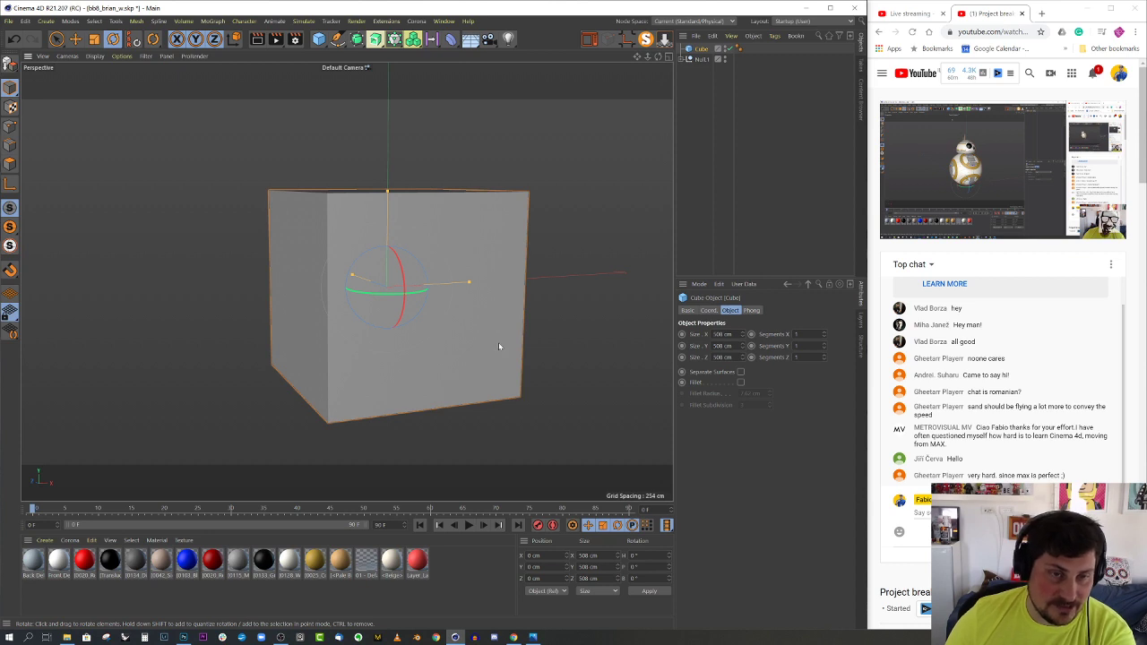
{"action": "key", "text": "Delete"}
{"action": "scroll", "coordinate": [401, 253], "scroll_direction": "up", "scroll_amount": 5}
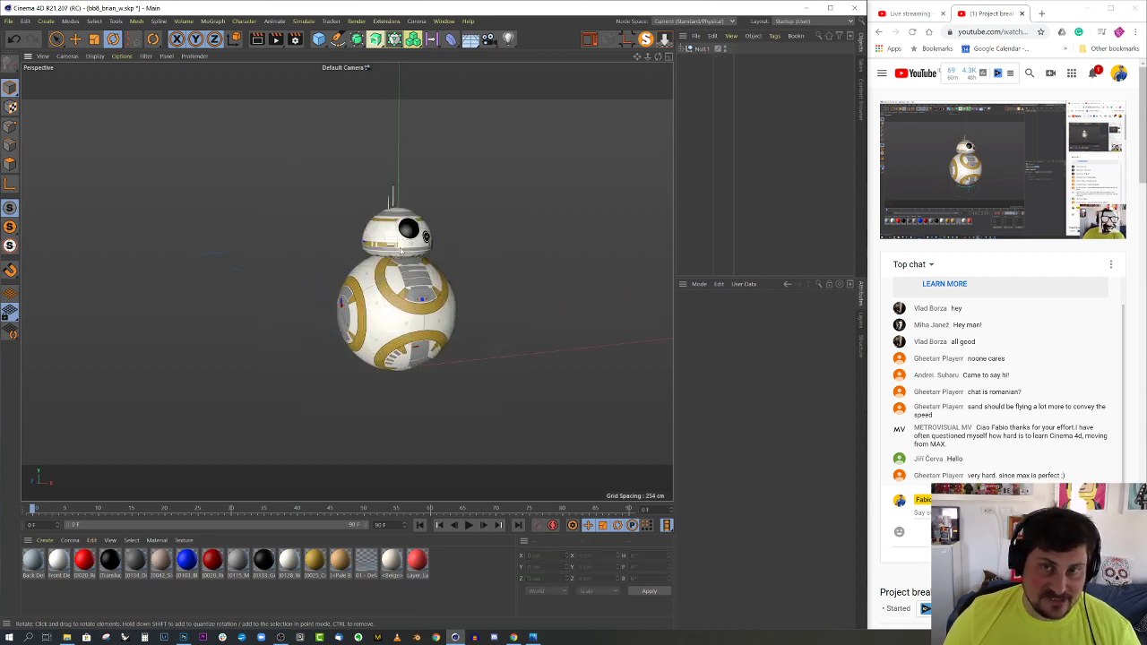
Copy the droid null with its meshes and paste it into a new empty project
{"action": "left_click", "coordinate": [703, 49]}
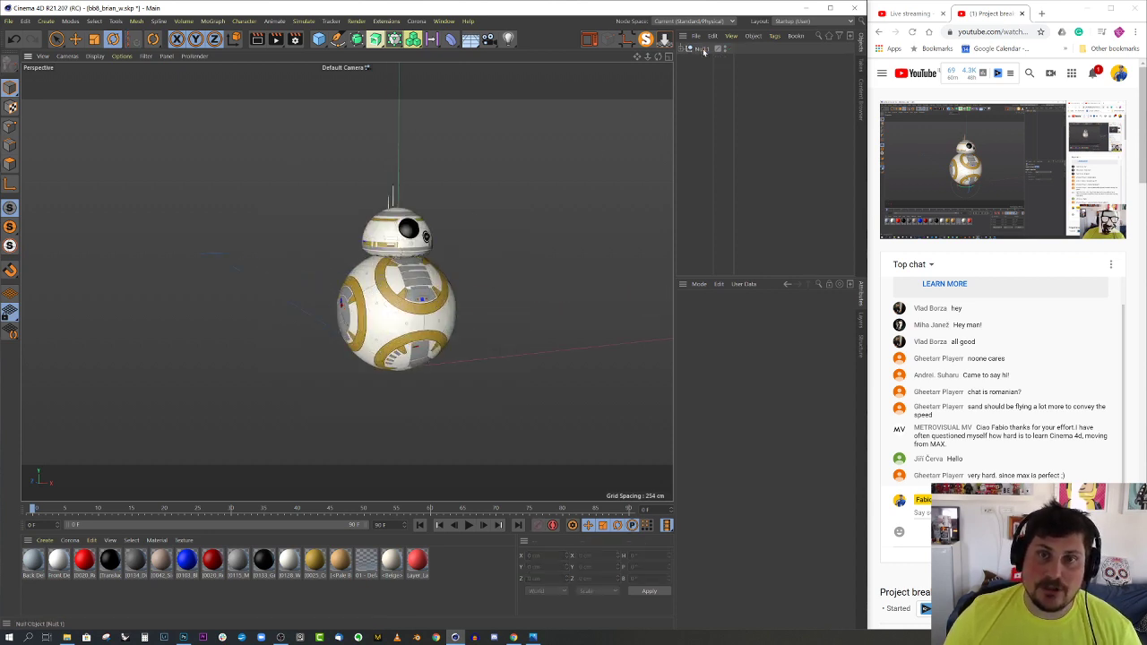
{"action": "left_click", "coordinate": [26, 22]}
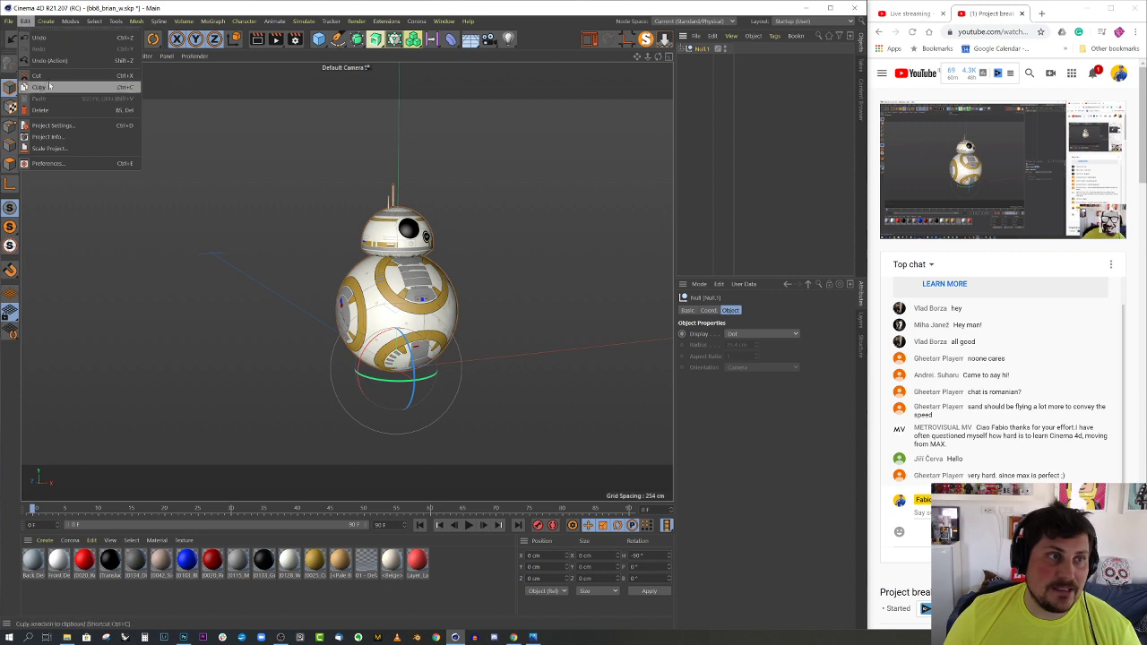
{"action": "left_click", "coordinate": [8, 21]}
{"action": "left_click", "coordinate": [27, 28]}
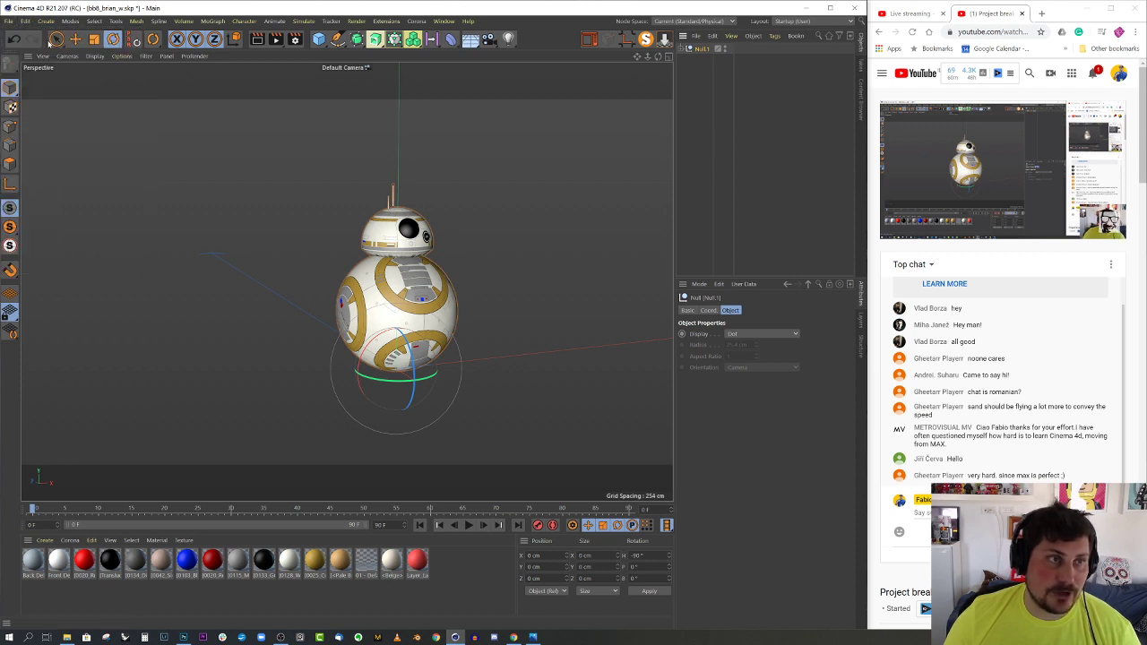
{"action": "left_click", "coordinate": [26, 21]}
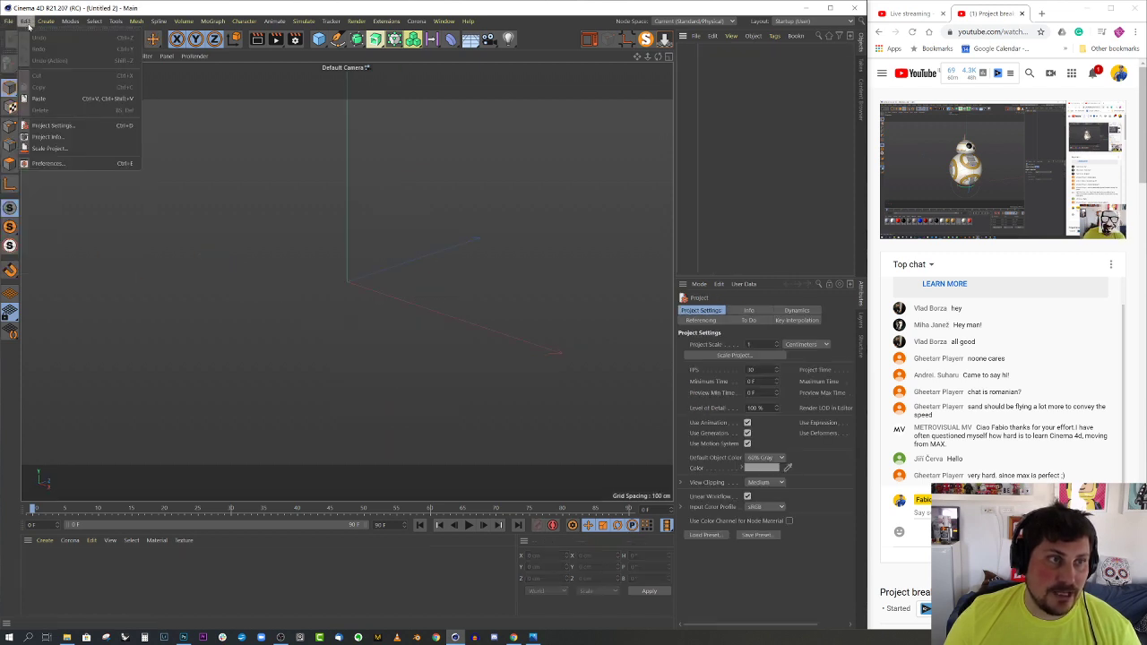
{"action": "left_click", "coordinate": [45, 99]}
Check the pasted droid's size in the new project against a temporary 200 cm cube and delete the cube
{"action": "left_click", "coordinate": [319, 39]}
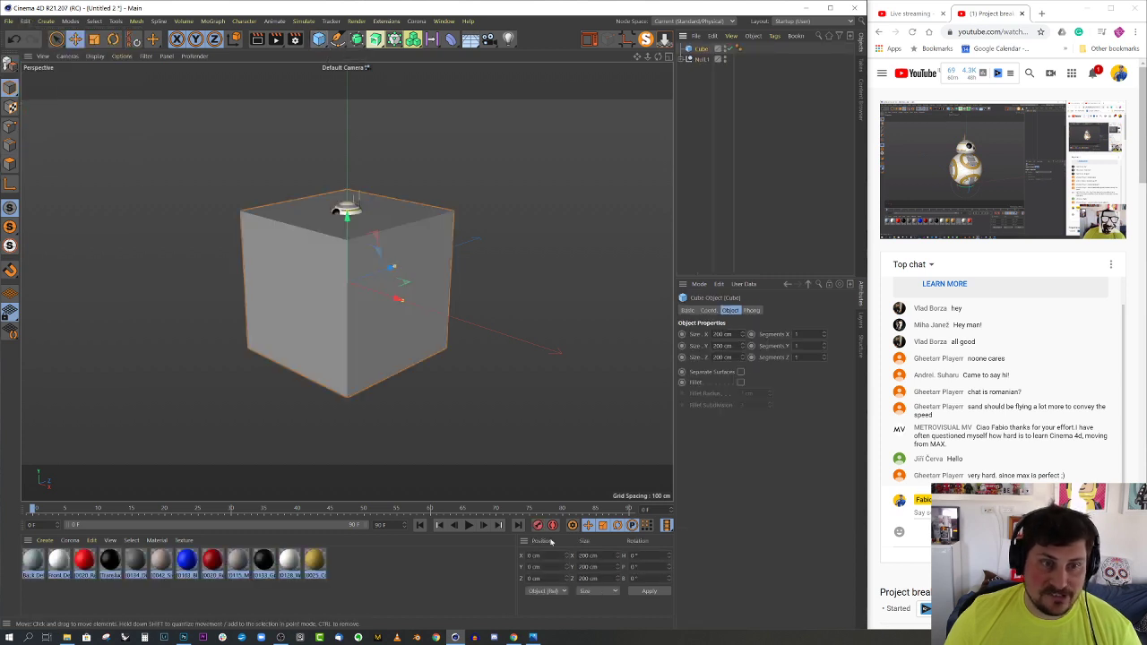
{"action": "key", "text": "Delete"}
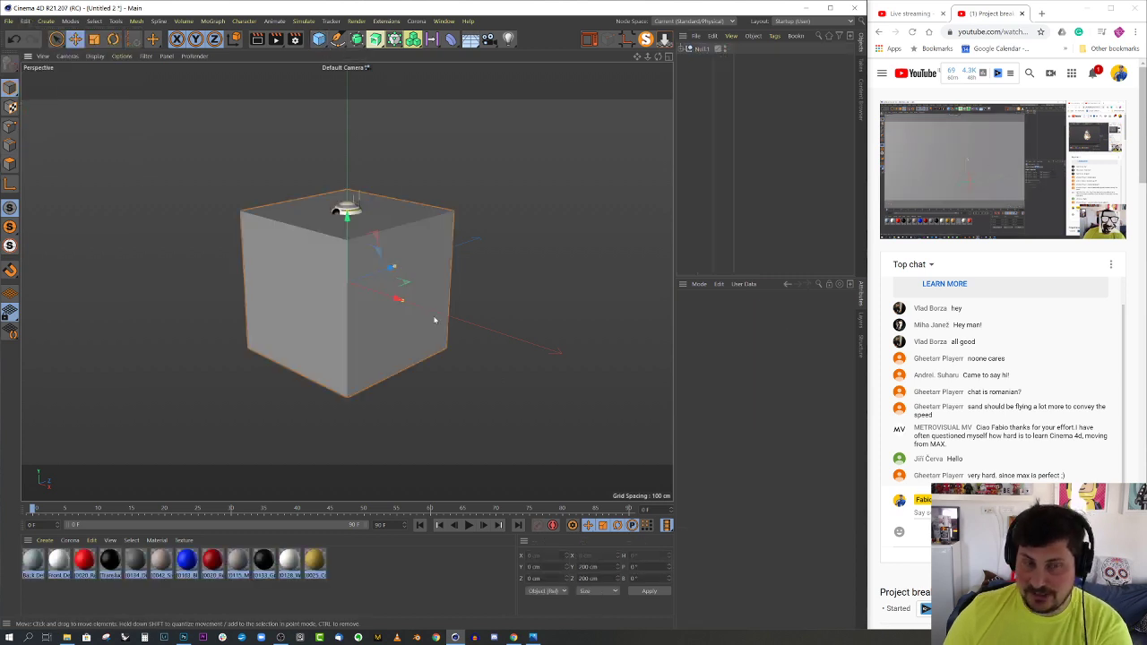
Delete the unused materials from the new droid project
{"action": "middle_click_drag", "start_coordinate": [465, 291], "coordinate": [498, 288], "text": "alt"}
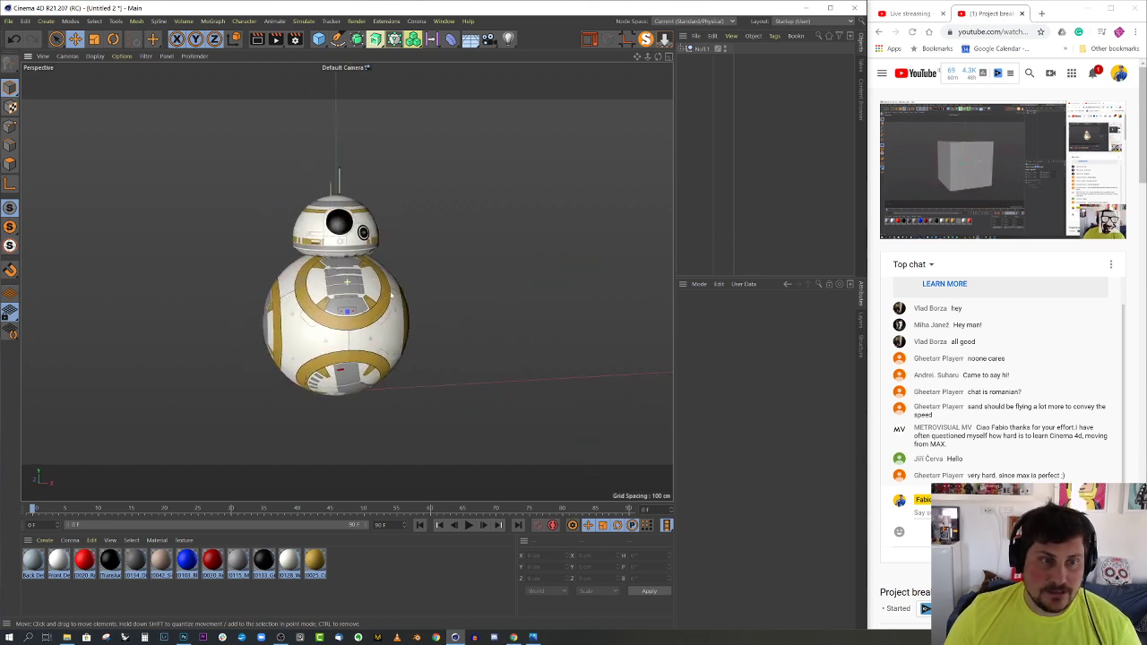
{"action": "left_click_drag", "start_coordinate": [376, 287], "coordinate": [432, 283], "text": "alt"}
{"action": "left_click", "coordinate": [395, 289]}
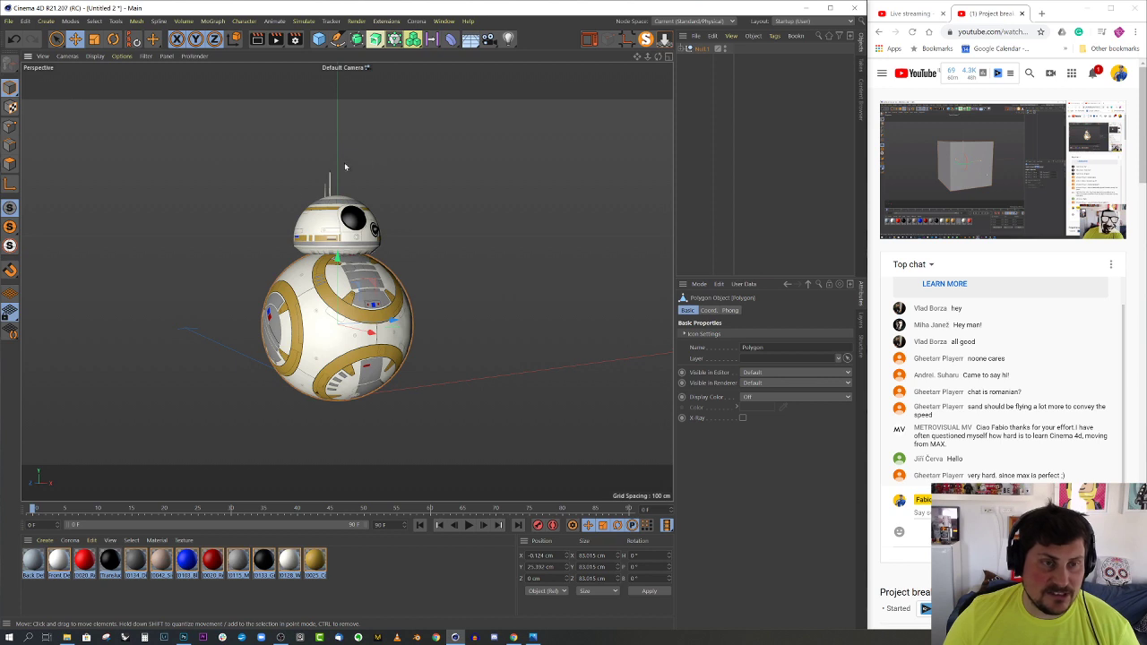
{"action": "left_click", "coordinate": [300, 117]}
{"action": "left_click_drag", "start_coordinate": [565, 233], "coordinate": [372, 341], "text": "alt"}
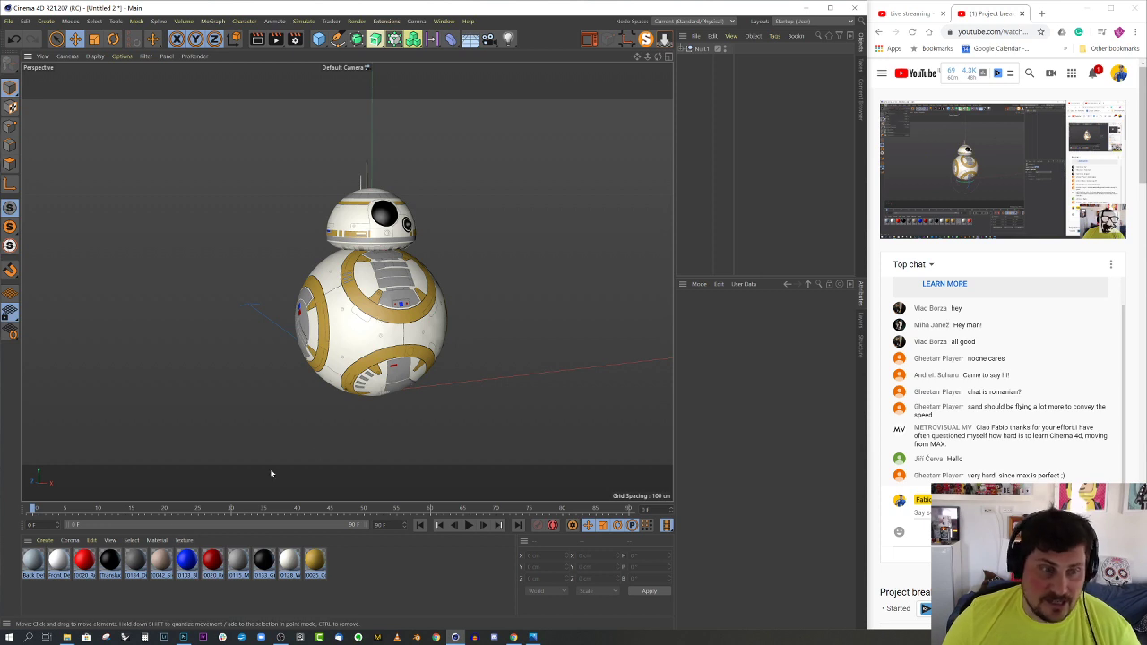
{"action": "left_click", "coordinate": [153, 541]}
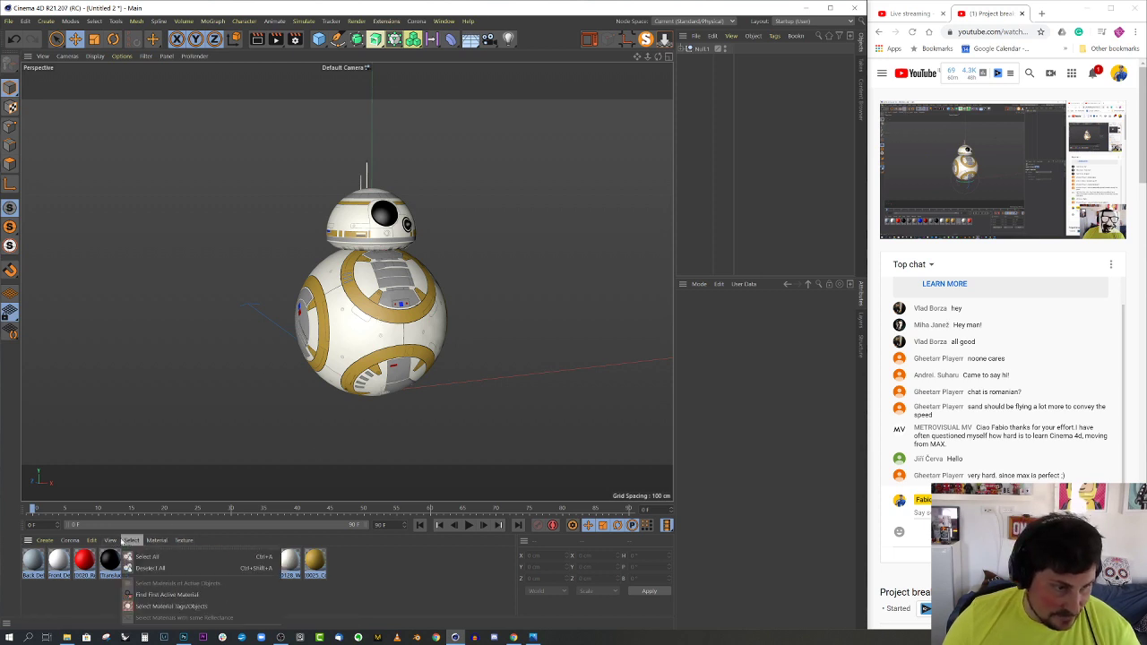
{"action": "mouse_move", "coordinate": [92, 541]}
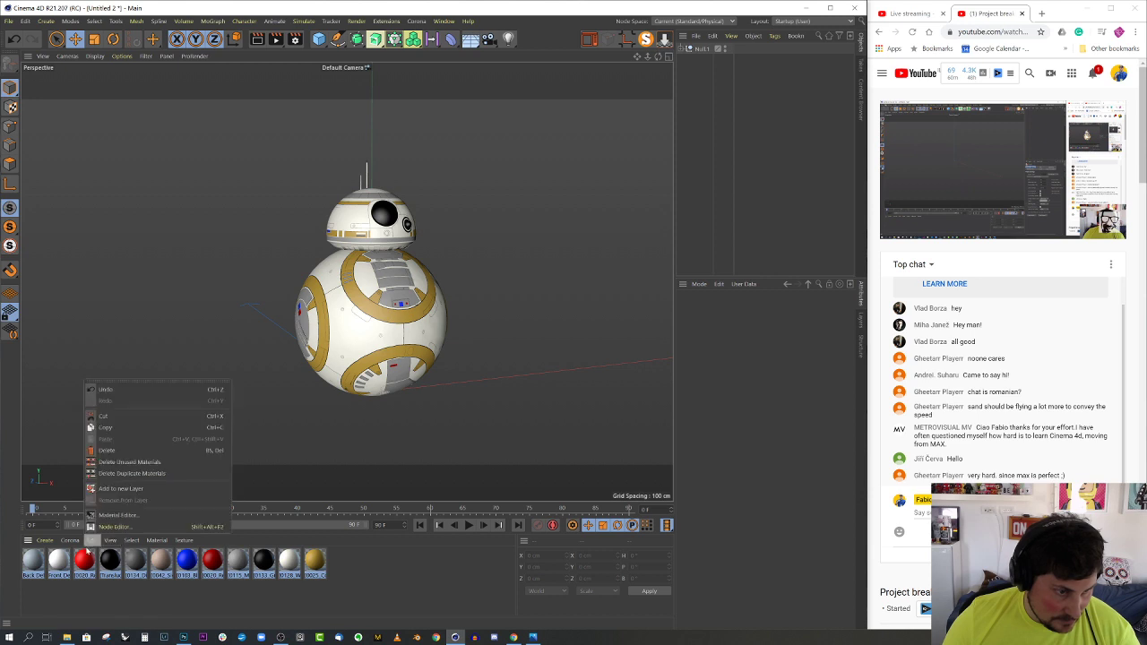
{"action": "left_click", "coordinate": [129, 464]}
Create a new Corona material and replace the droid's imported white shell material with it
{"action": "mouse_move", "coordinate": [387, 302]}
{"action": "left_mouse_down", "text": "alt"}
{"action": "mouse_move", "coordinate": [406, 294]}
{"action": "mouse_move", "coordinate": [386, 310]}
{"action": "left_mouse_up", "text": "alt"}
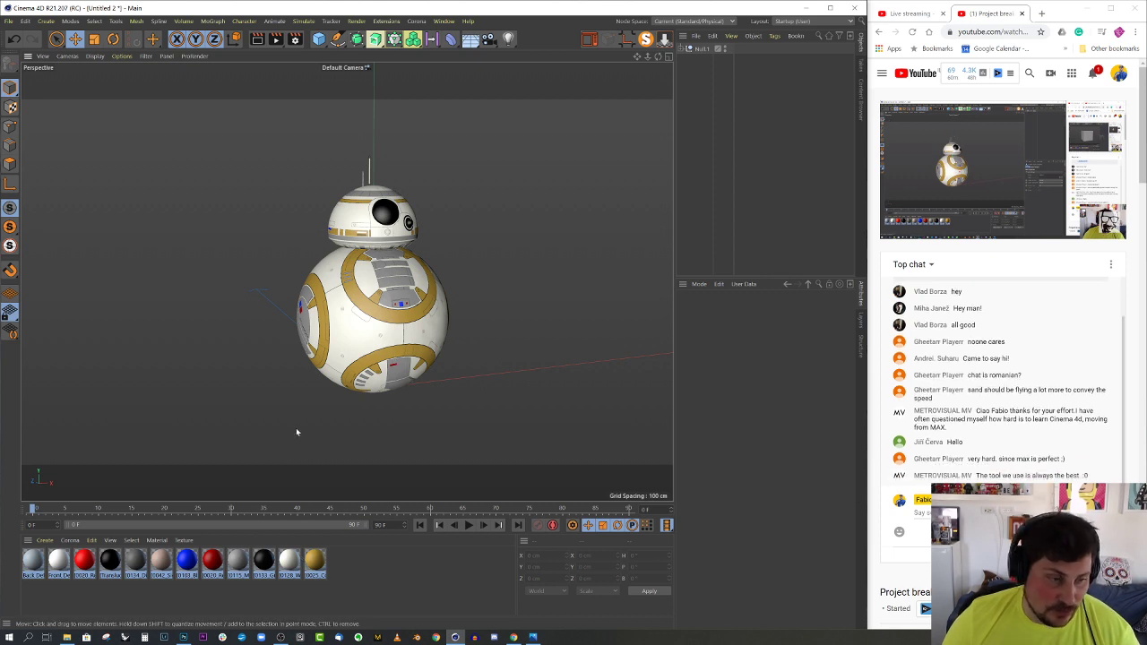
{"action": "left_click_drag", "start_coordinate": [677, 264], "coordinate": [748, 259]}
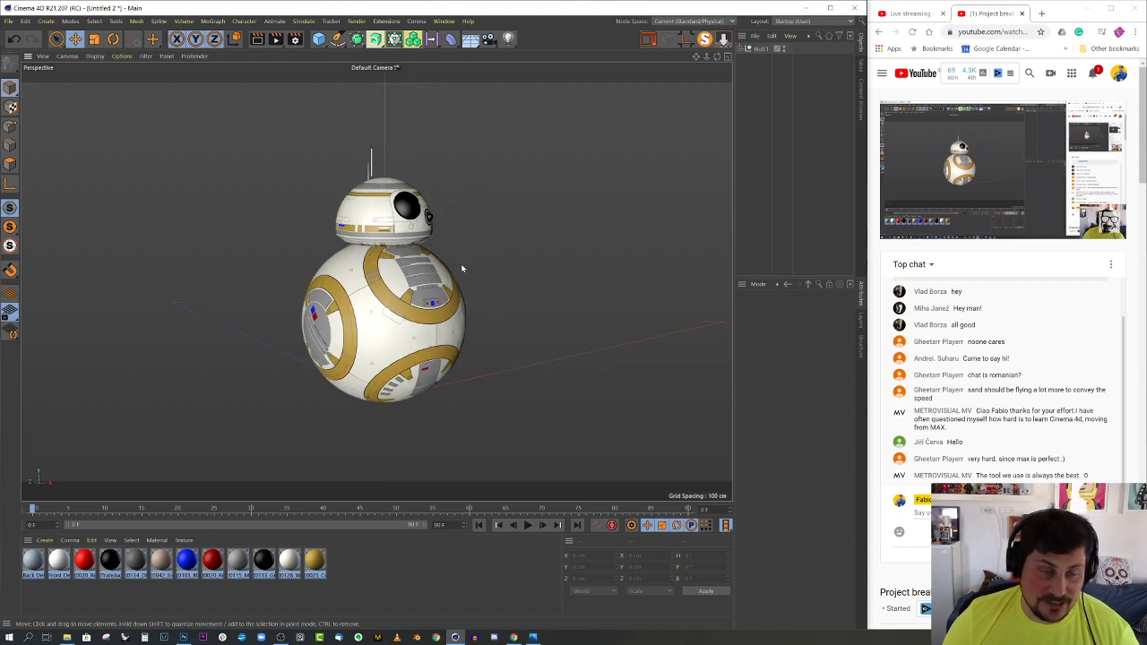
{"action": "left_click_drag", "start_coordinate": [461, 268], "coordinate": [374, 278], "text": "alt"}
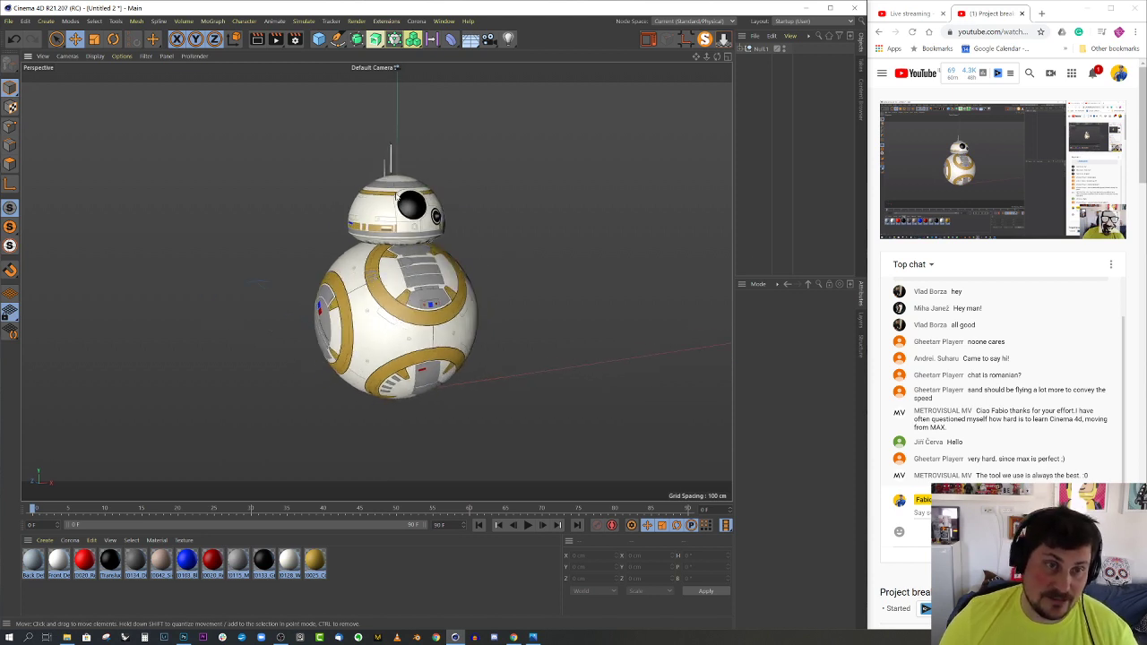
{"action": "mouse_move", "coordinate": [397, 196]}
{"action": "left_mouse_down", "text": "alt"}
{"action": "mouse_move", "coordinate": [397, 161]}
{"action": "mouse_move", "coordinate": [397, 193]}
{"action": "left_mouse_up", "text": "alt"}
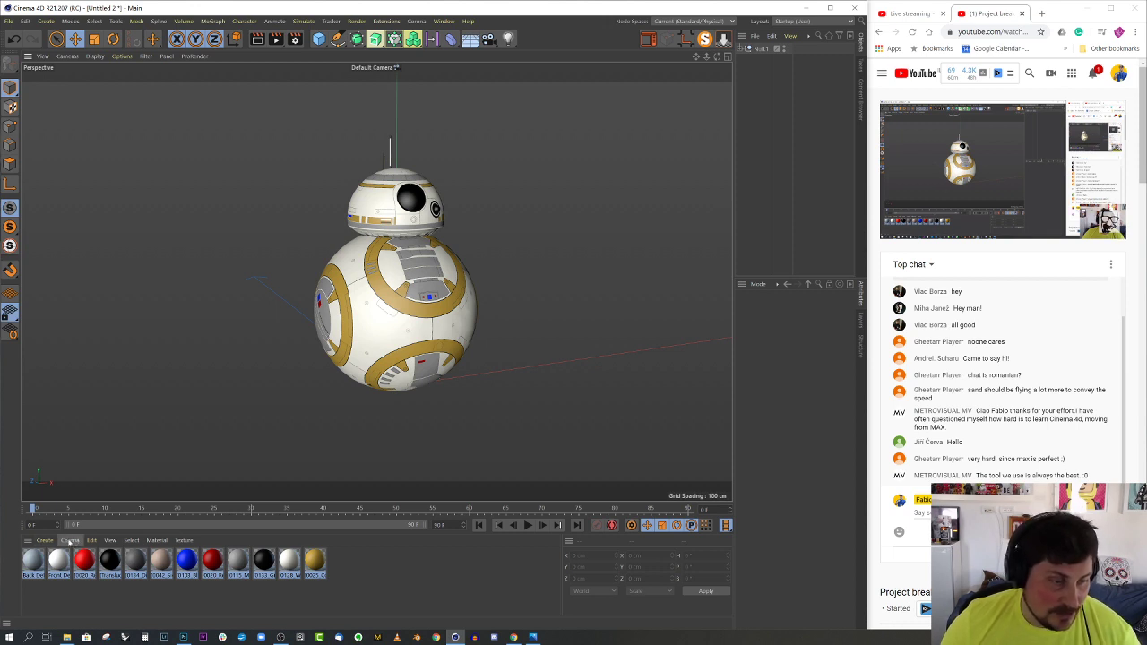
{"action": "left_click", "coordinate": [69, 541]}
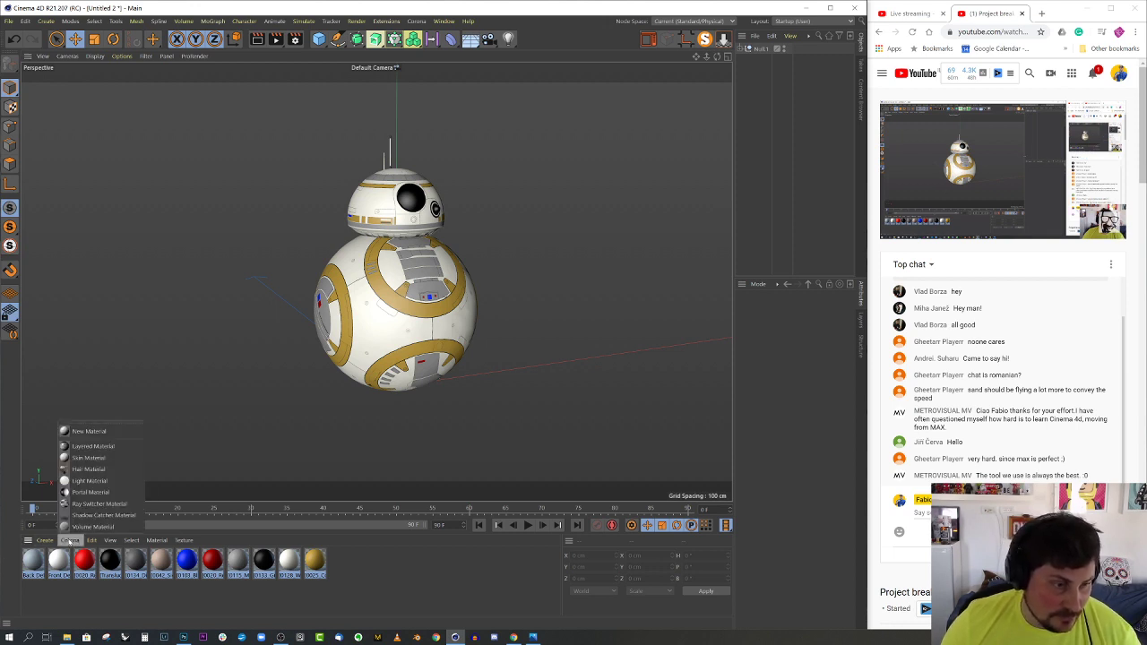
{"action": "left_click", "coordinate": [103, 434]}
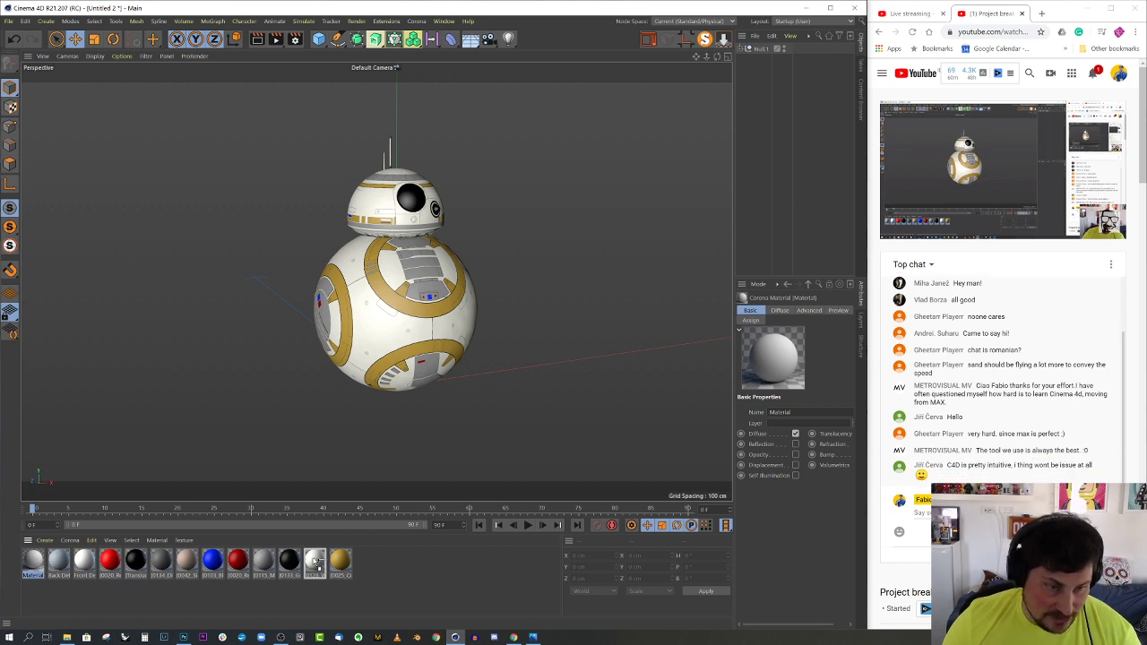
{"action": "left_click_drag", "start_coordinate": [319, 563], "coordinate": [316, 563], "text": "alt"}
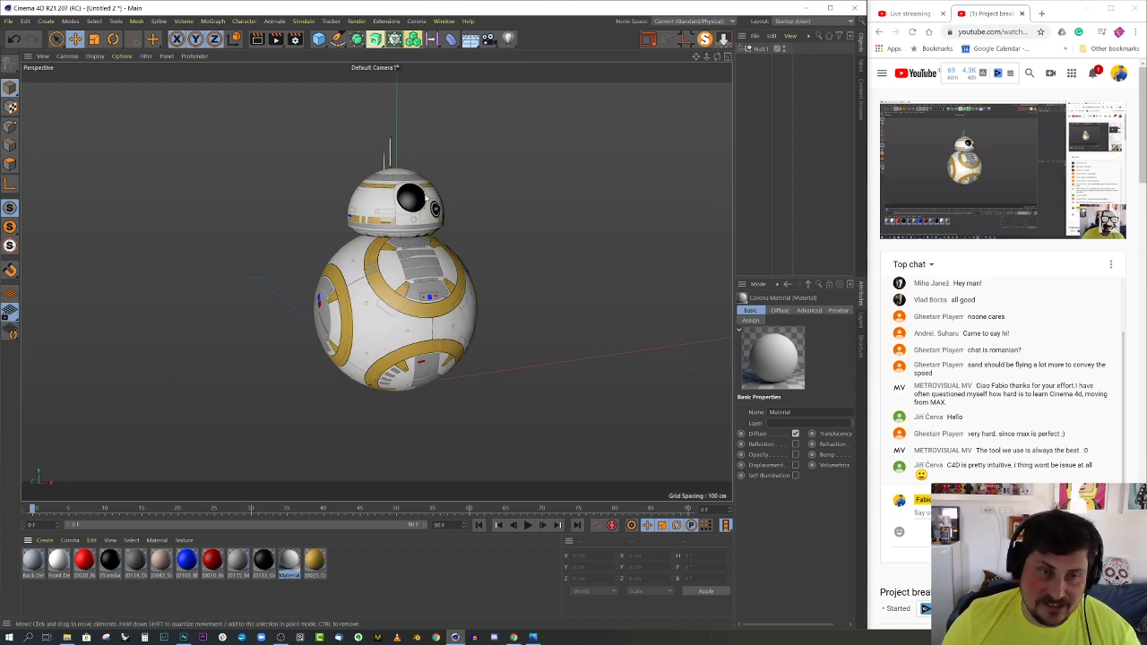
Examine the droid's head, front panels and body from several angles with the new material applied
{"action": "scroll", "coordinate": [419, 245], "scroll_direction": "up", "scroll_amount": 5}
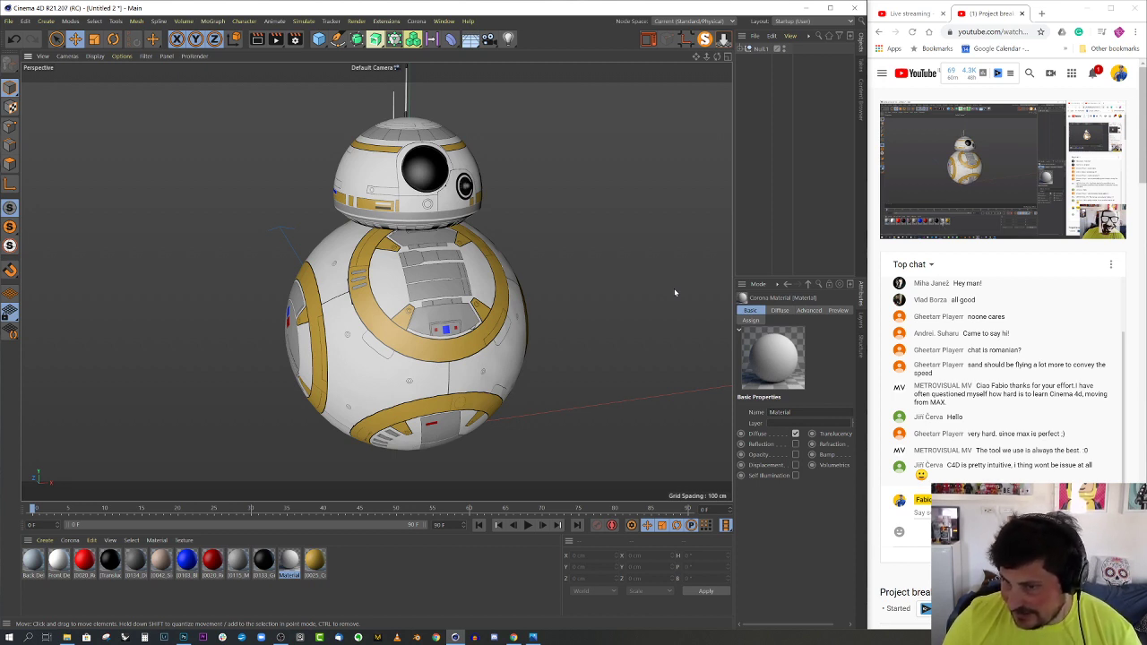
{"action": "mouse_move", "coordinate": [498, 296]}
{"action": "left_mouse_down", "text": "alt"}
{"action": "mouse_move", "coordinate": [475, 304]}
{"action": "mouse_move", "coordinate": [491, 310]}
{"action": "left_mouse_up", "text": "alt"}
{"action": "right_click_drag", "start_coordinate": [485, 298], "coordinate": [414, 333], "text": "alt"}
{"action": "left_click_drag", "start_coordinate": [415, 334], "coordinate": [462, 372], "text": "alt"}
{"action": "right_click_drag", "start_coordinate": [427, 334], "coordinate": [514, 305], "text": "alt"}
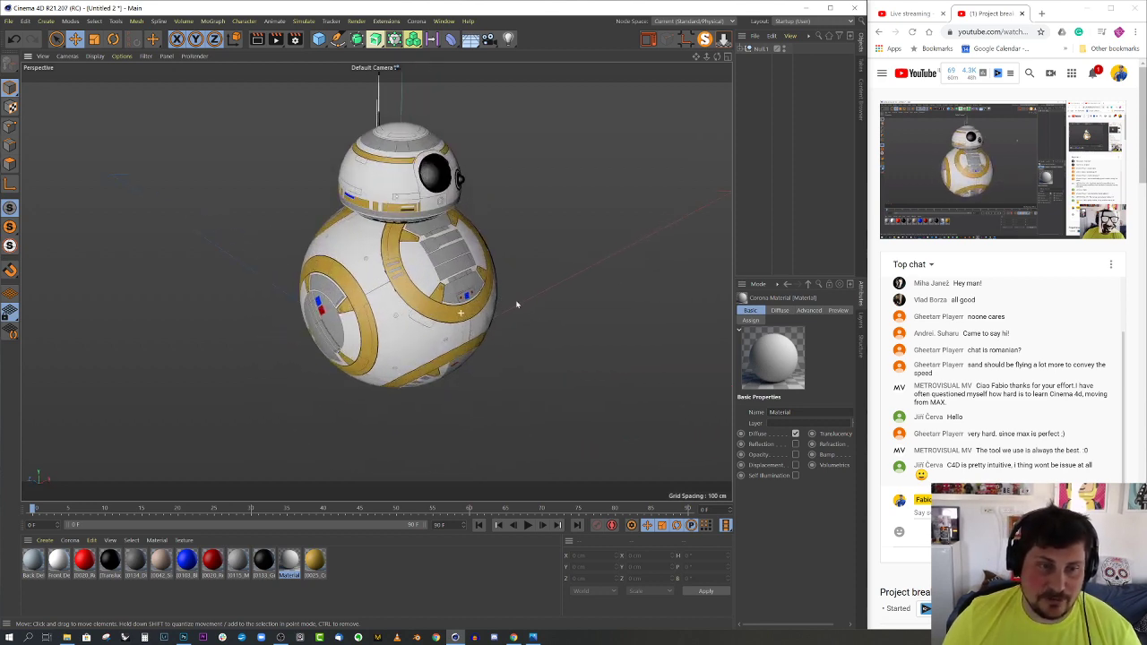
{"action": "left_click_drag", "start_coordinate": [514, 305], "coordinate": [456, 274], "text": "alt"}
{"action": "middle_click_drag", "start_coordinate": [445, 277], "coordinate": [401, 327], "text": "alt"}
{"action": "right_click_drag", "start_coordinate": [401, 327], "coordinate": [428, 301], "text": "alt"}
{"action": "left_click_drag", "start_coordinate": [421, 261], "coordinate": [393, 272], "text": "alt"}
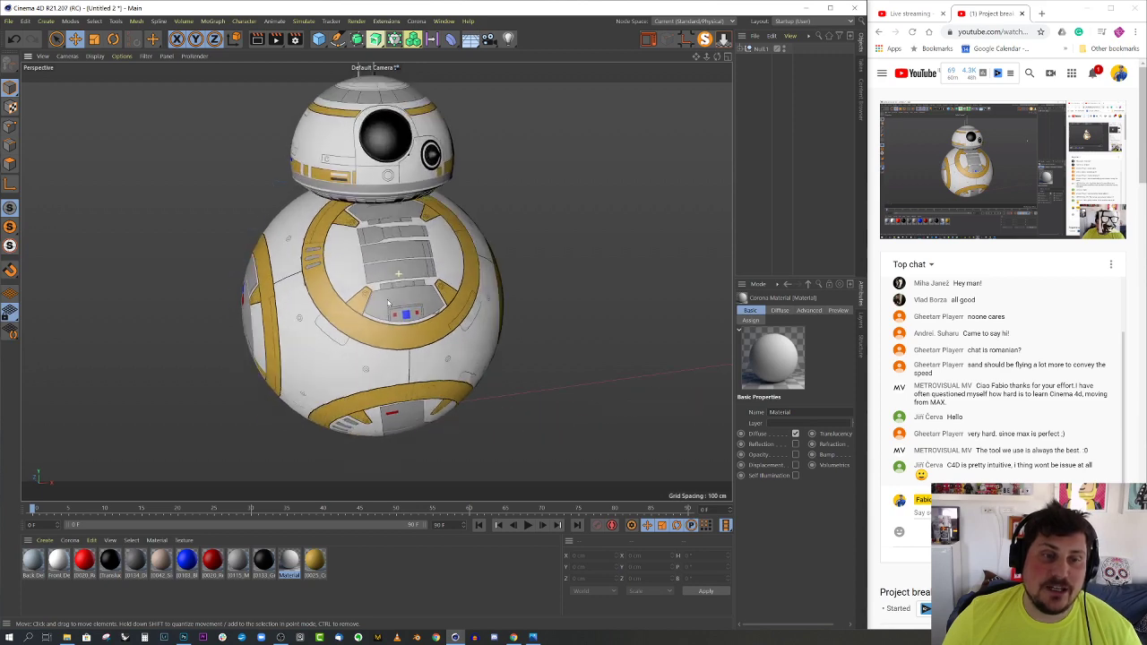
{"action": "right_click_drag", "start_coordinate": [393, 273], "coordinate": [425, 265], "text": "alt"}
{"action": "left_click_drag", "start_coordinate": [425, 264], "coordinate": [448, 263], "text": "alt"}
{"action": "right_click_drag", "start_coordinate": [448, 263], "coordinate": [381, 300], "text": "alt"}
{"action": "middle_click_drag", "start_coordinate": [381, 299], "coordinate": [334, 340], "text": "alt"}
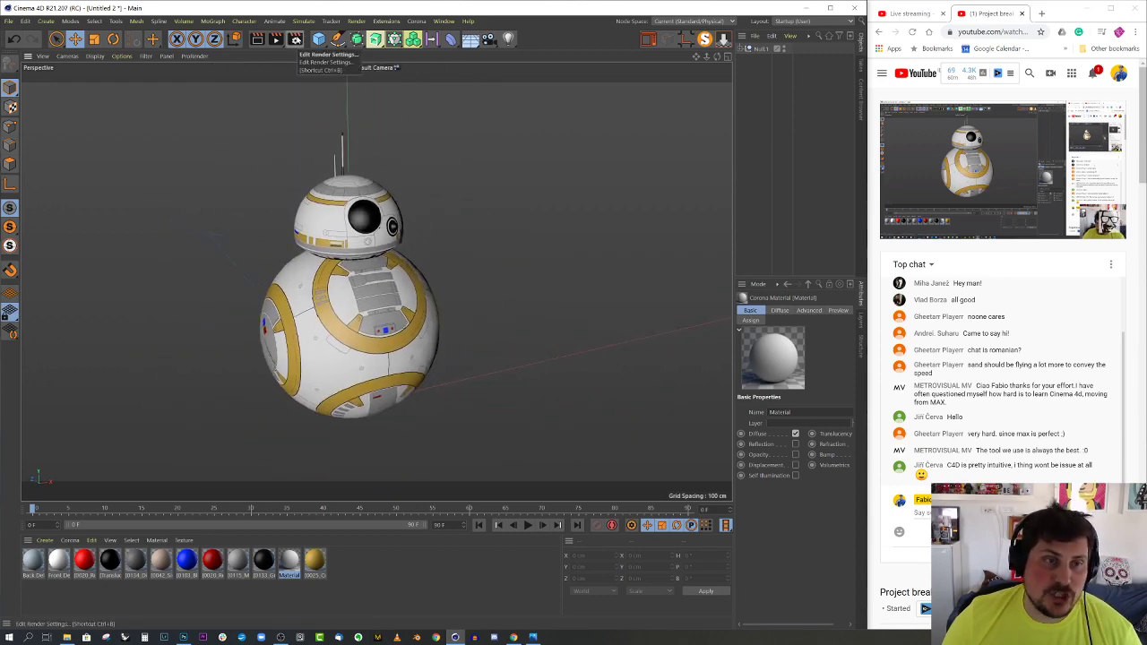
Set the project's renderer to Corona in the render settings
{"action": "left_click", "coordinate": [295, 39]}
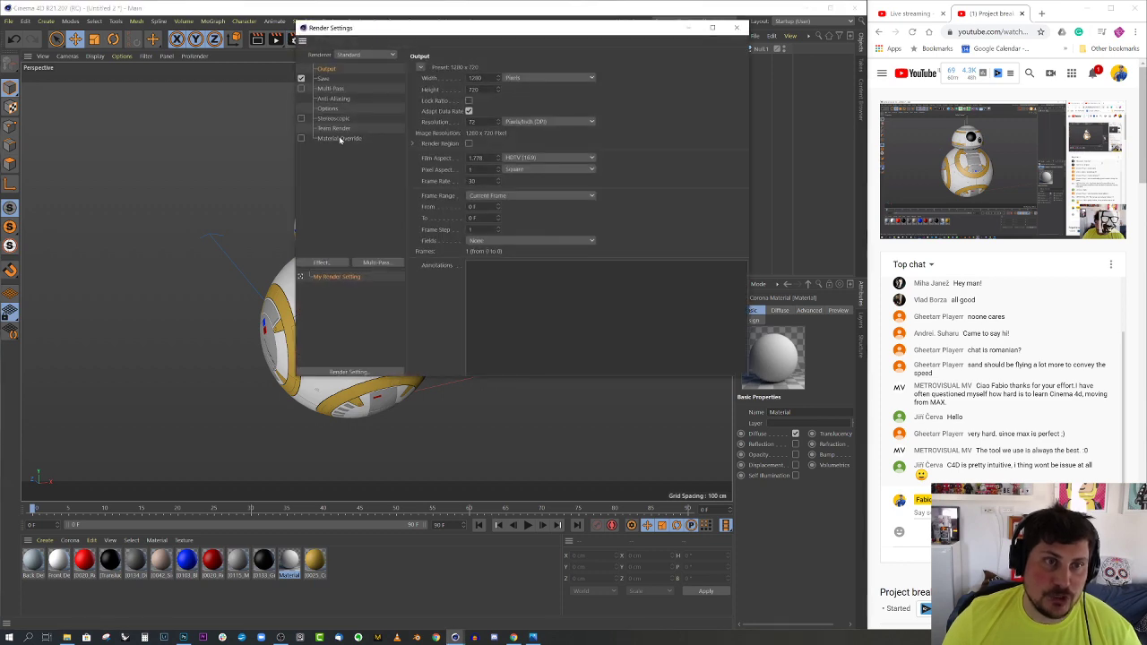
{"action": "left_click", "coordinate": [366, 55]}
{"action": "left_click", "coordinate": [359, 110]}
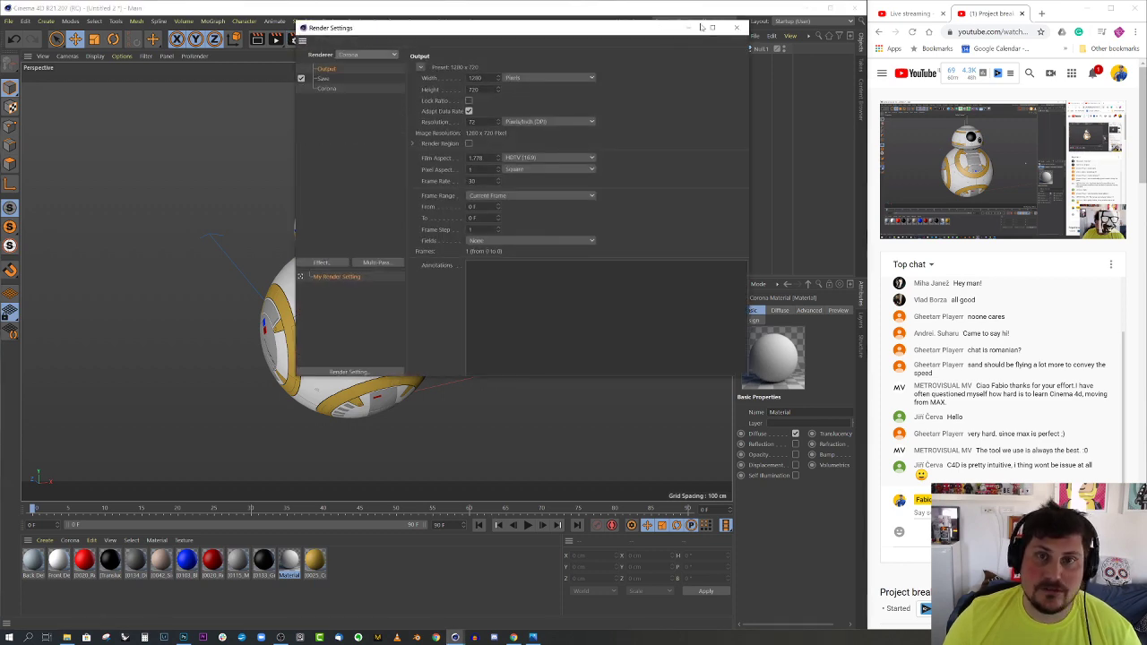
{"action": "left_click", "coordinate": [737, 27]}
Add a camera framing the whole droid, look through it and give it a Corona Camera tag
{"action": "middle_click_drag", "start_coordinate": [429, 189], "coordinate": [440, 161], "text": "alt"}
{"action": "right_click_drag", "start_coordinate": [441, 161], "coordinate": [421, 211], "text": "alt"}
{"action": "middle_click_drag", "start_coordinate": [420, 210], "coordinate": [419, 256], "text": "alt"}
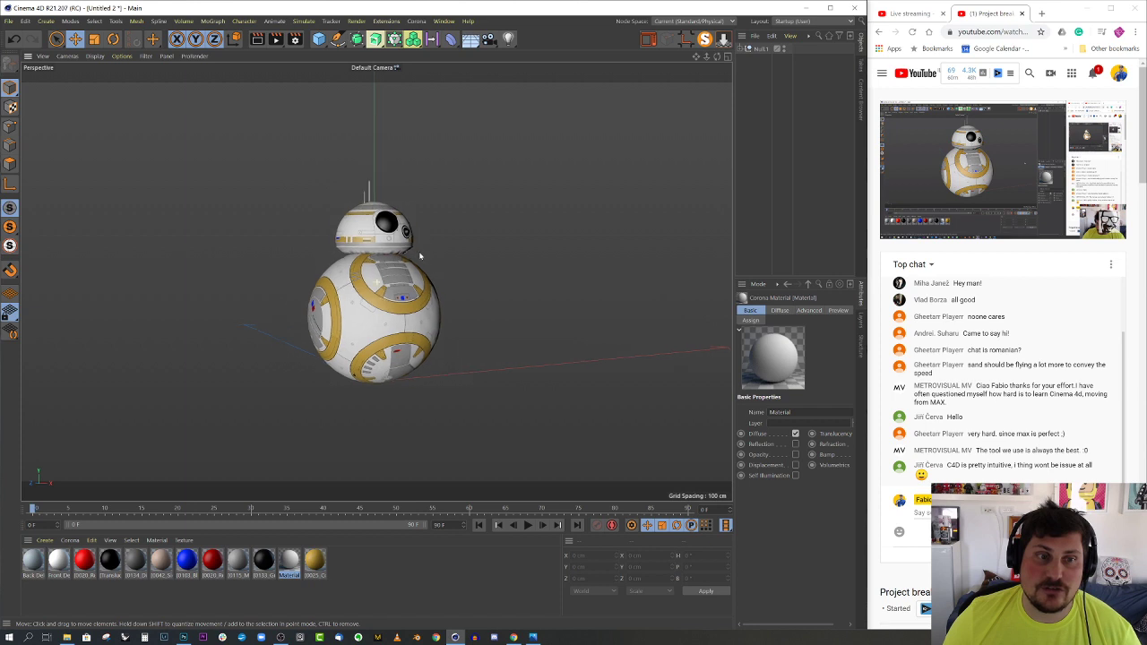
{"action": "left_click", "coordinate": [489, 38]}
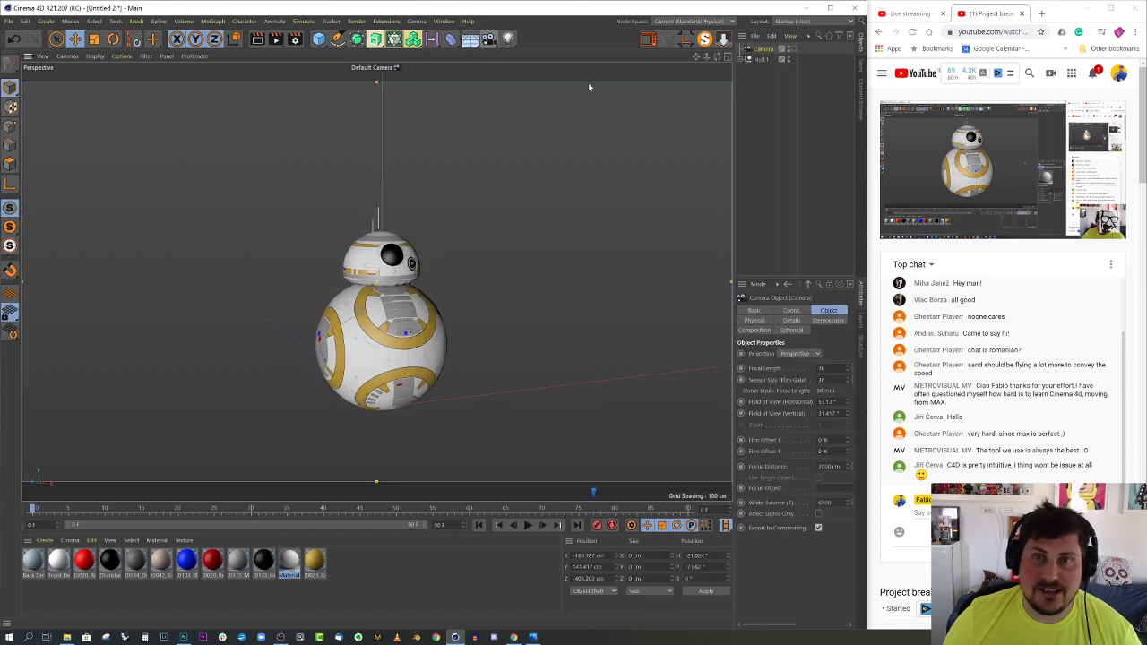
{"action": "left_click", "coordinate": [793, 49]}
{"action": "right_click", "coordinate": [766, 53]}
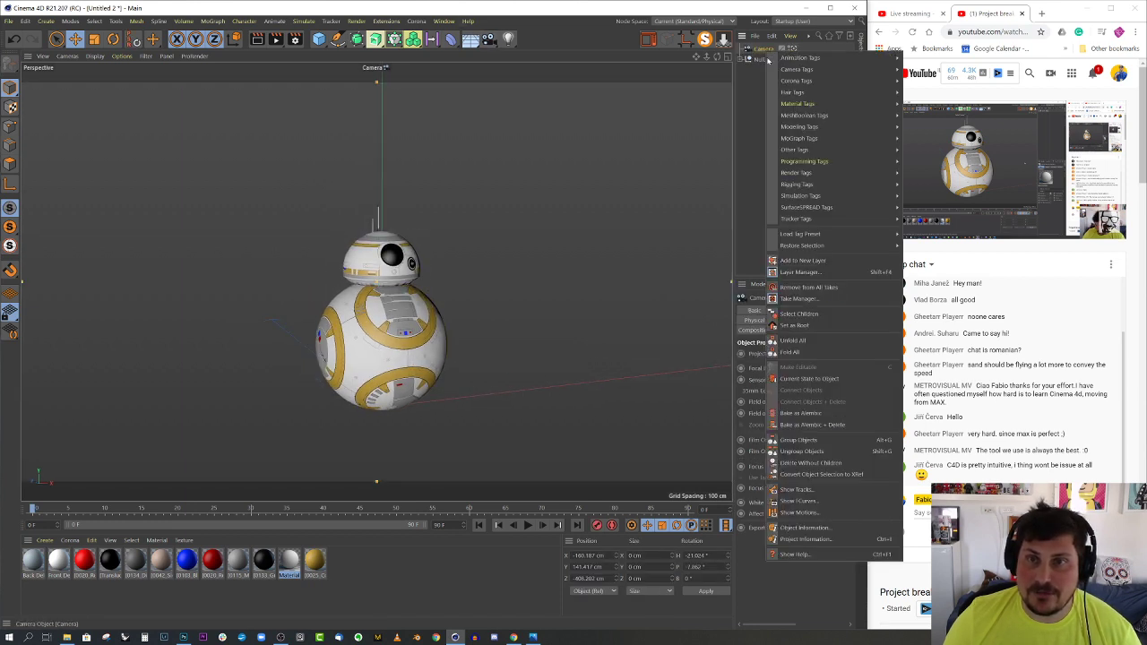
{"action": "mouse_move", "coordinate": [809, 81]}
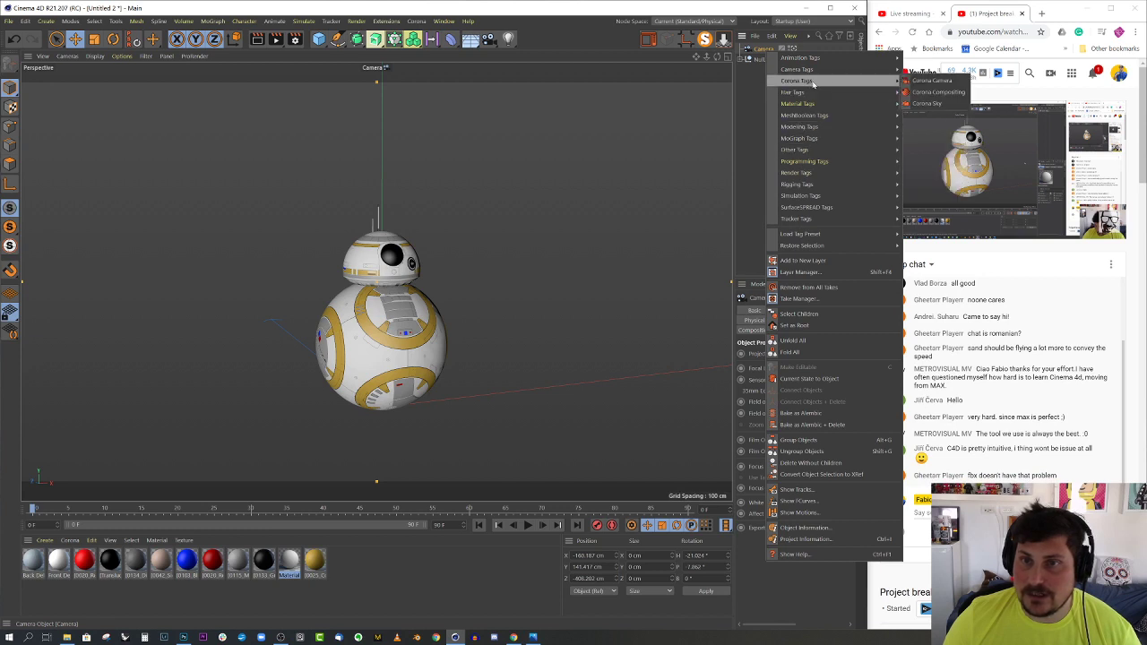
{"action": "left_click", "coordinate": [930, 81]}
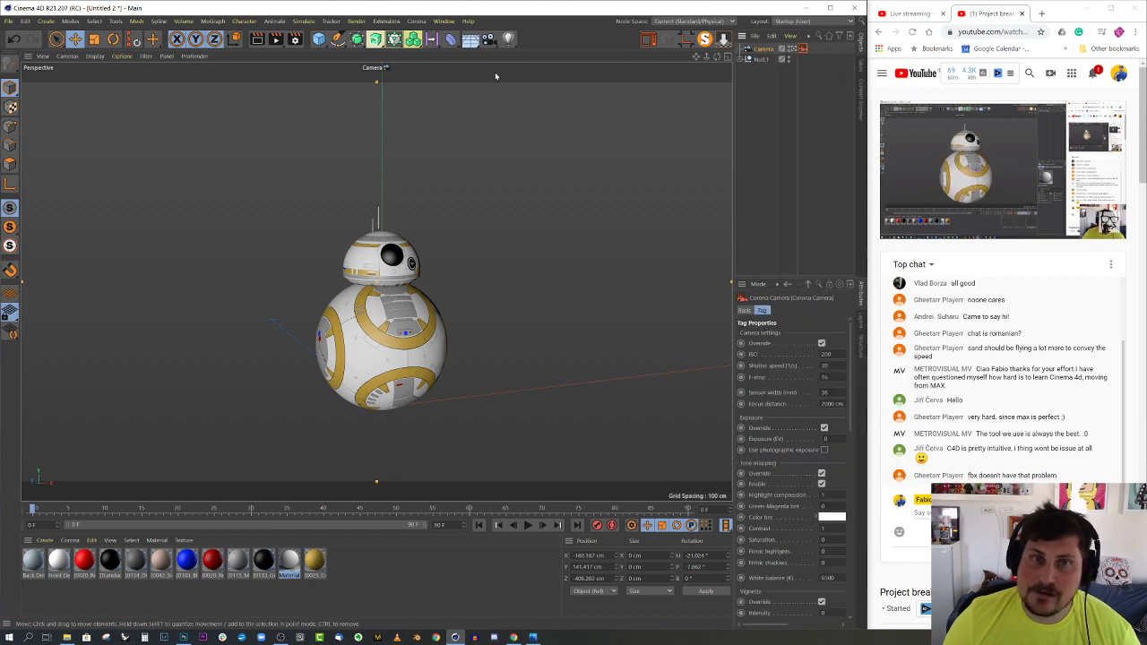
Add a Corona area light, place it about 136 cm high and 196 cm in front of the droid, and rotate it about 31°
{"action": "left_click", "coordinate": [419, 21]}
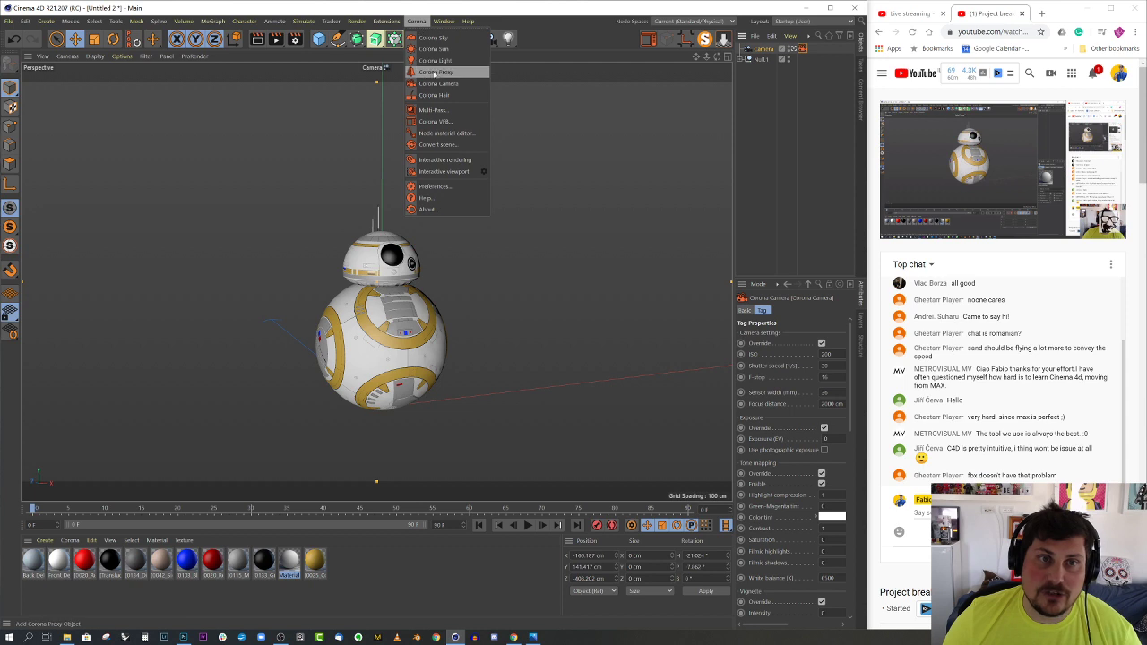
{"action": "left_click", "coordinate": [439, 60]}
{"action": "scroll", "coordinate": [314, 280], "scroll_direction": "down", "scroll_amount": 5}
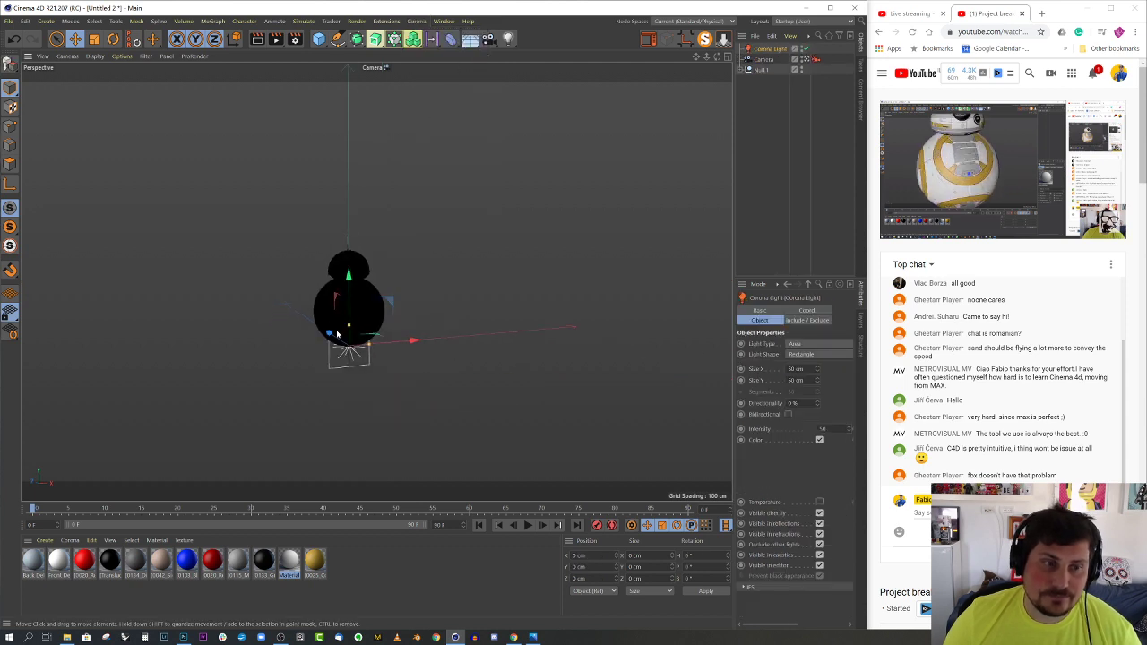
{"action": "left_click_drag", "start_coordinate": [335, 336], "coordinate": [390, 391]}
{"action": "left_click_drag", "start_coordinate": [419, 335], "coordinate": [450, 235]}
{"action": "key", "text": "r"}
{"action": "left_click_drag", "start_coordinate": [415, 294], "coordinate": [438, 285], "text": "alt"}
{"action": "scroll", "coordinate": [343, 259], "scroll_direction": "up", "scroll_amount": 3}
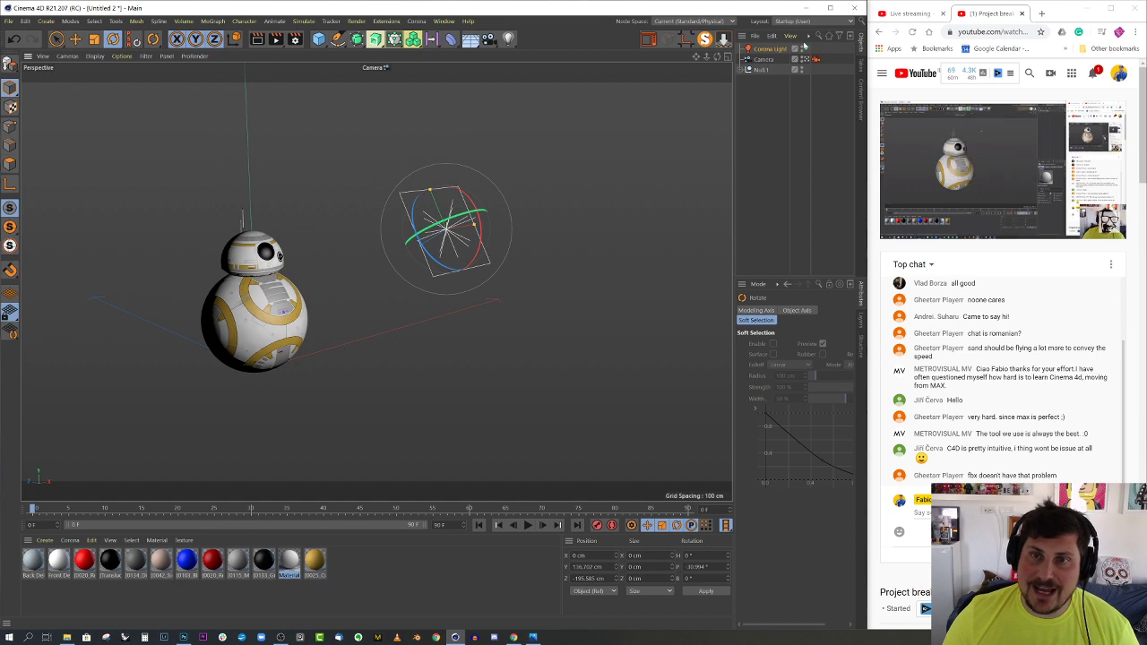
Hide the Corona light in the viewport so the droid is displayed with the default shading
{"action": "left_click", "coordinate": [802, 47]}
{"action": "left_click", "coordinate": [802, 46]}
{"action": "left_click_drag", "start_coordinate": [358, 283], "coordinate": [416, 284], "text": "alt"}
{"action": "right_click_drag", "start_coordinate": [350, 286], "coordinate": [412, 287], "text": "alt"}
{"action": "left_click_drag", "start_coordinate": [412, 287], "coordinate": [384, 290], "text": "alt"}
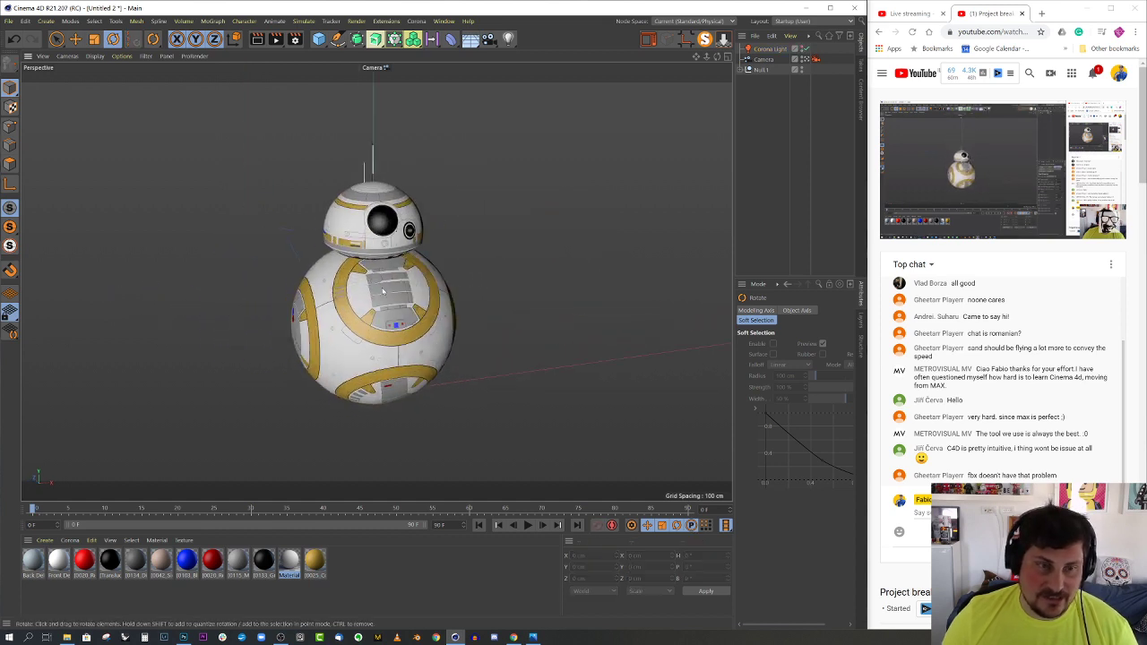
{"action": "right_click_drag", "start_coordinate": [384, 291], "coordinate": [411, 290], "text": "alt"}
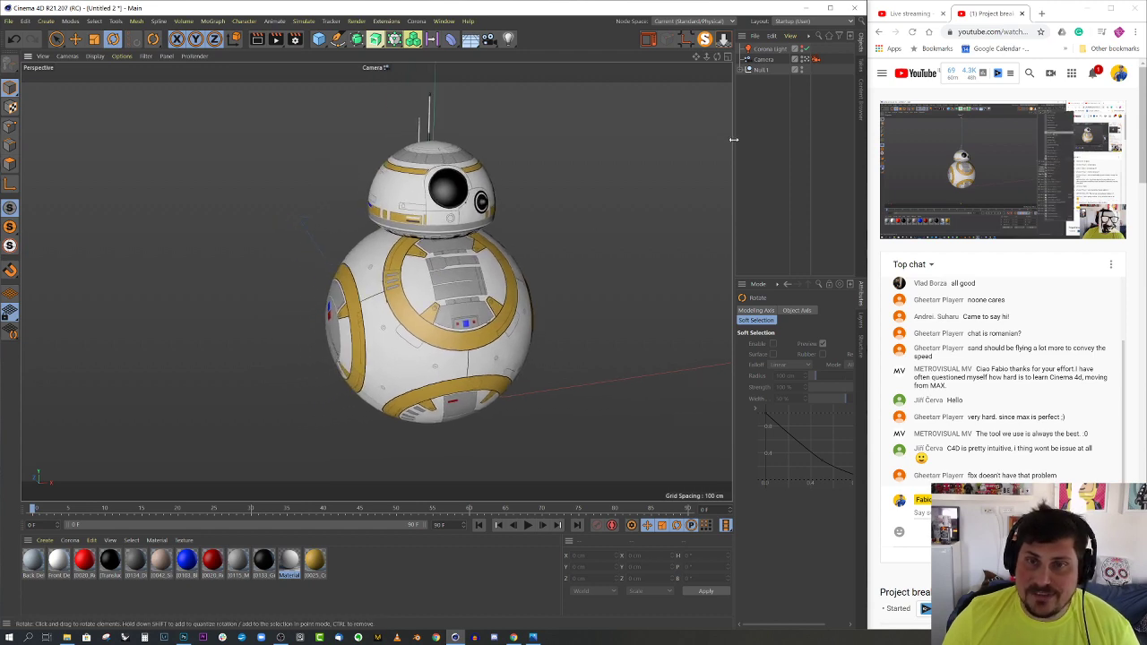
Expand the droid null and select the body mesh polygons stored in the 0134_DimGray polygon selection tag
{"action": "left_click_drag", "start_coordinate": [735, 162], "coordinate": [643, 161]}
{"action": "scroll", "coordinate": [404, 281], "scroll_direction": "up", "scroll_amount": 5}
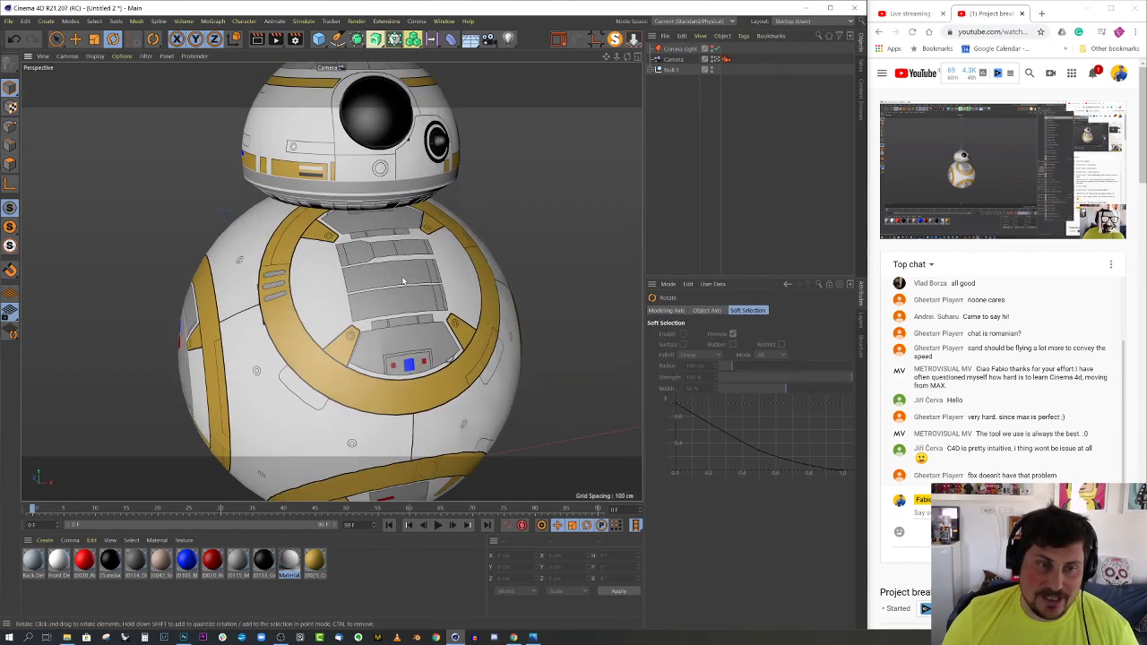
{"action": "scroll", "coordinate": [403, 281], "scroll_direction": "down", "scroll_amount": 3}
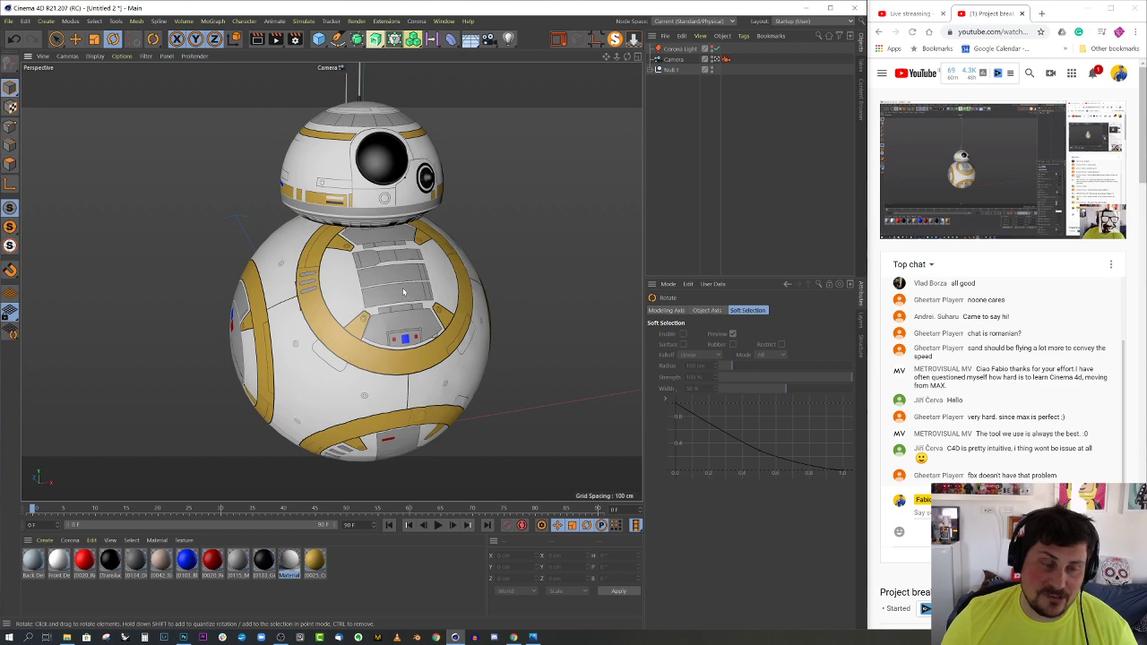
{"action": "scroll", "coordinate": [403, 292], "scroll_direction": "up", "scroll_amount": 3}
{"action": "scroll", "coordinate": [399, 291], "scroll_direction": "down", "scroll_amount": 3}
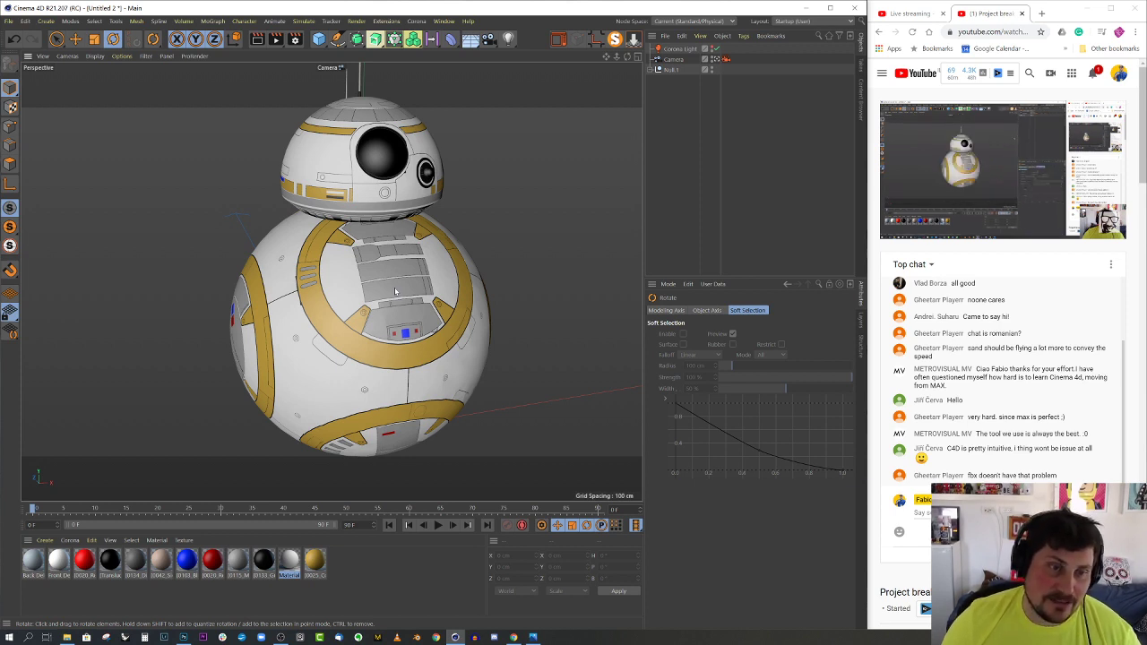
{"action": "left_click", "coordinate": [657, 69]}
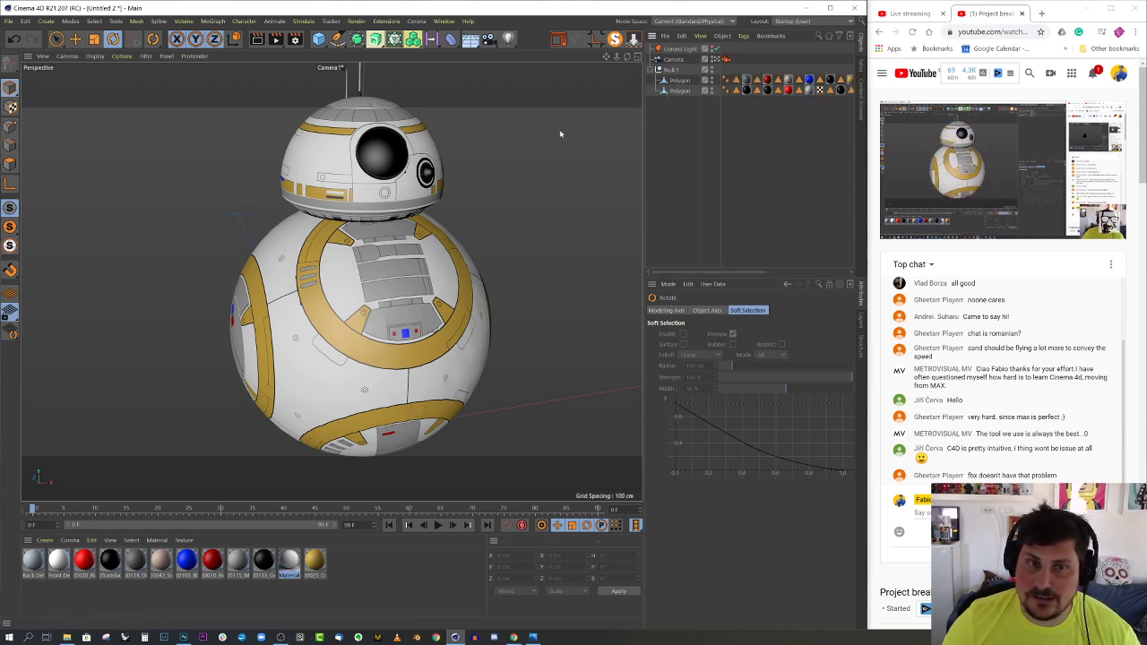
{"action": "left_click", "coordinate": [421, 242]}
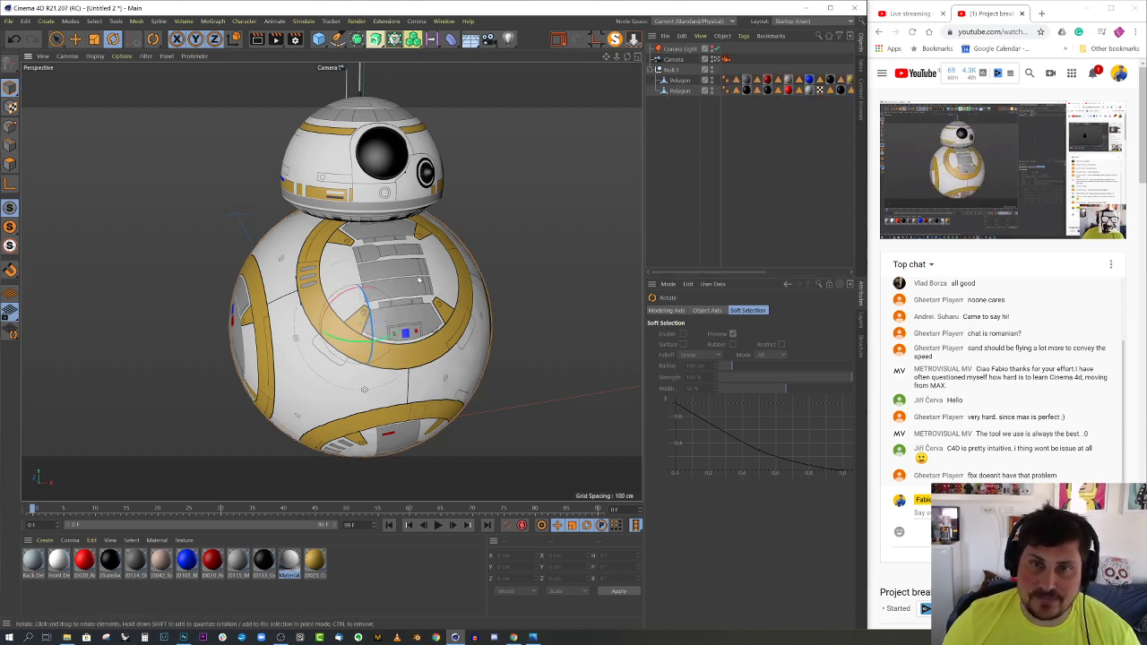
{"action": "left_click", "coordinate": [735, 81]}
{"action": "double_click", "coordinate": [734, 82]}
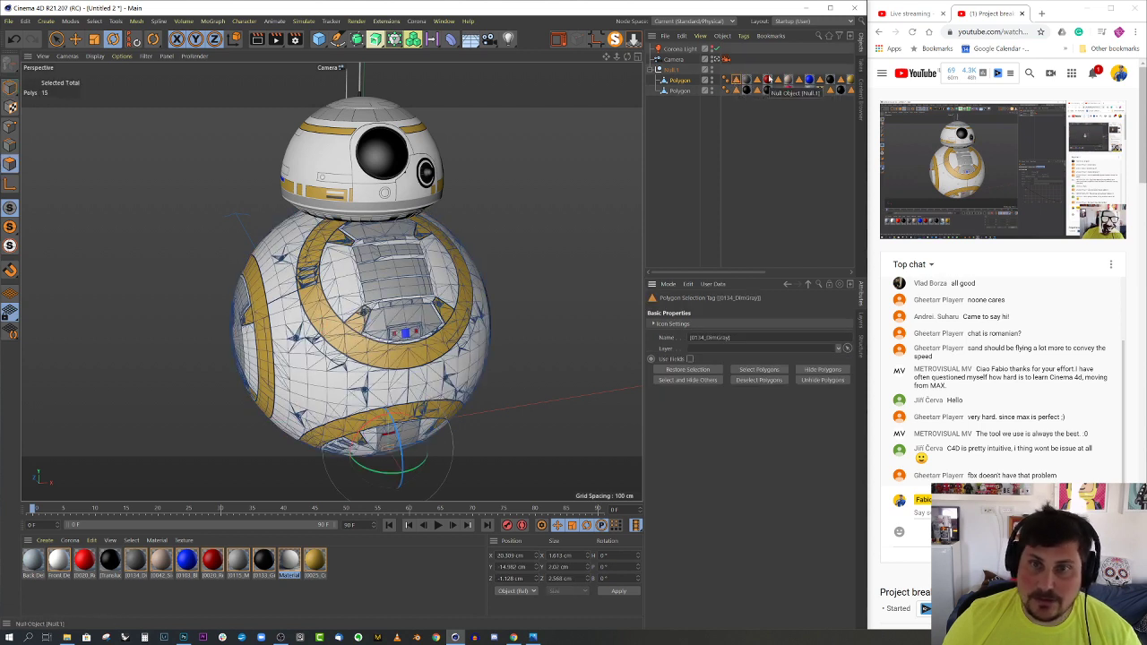
{"action": "left_click_drag", "start_coordinate": [740, 274], "coordinate": [752, 274]}
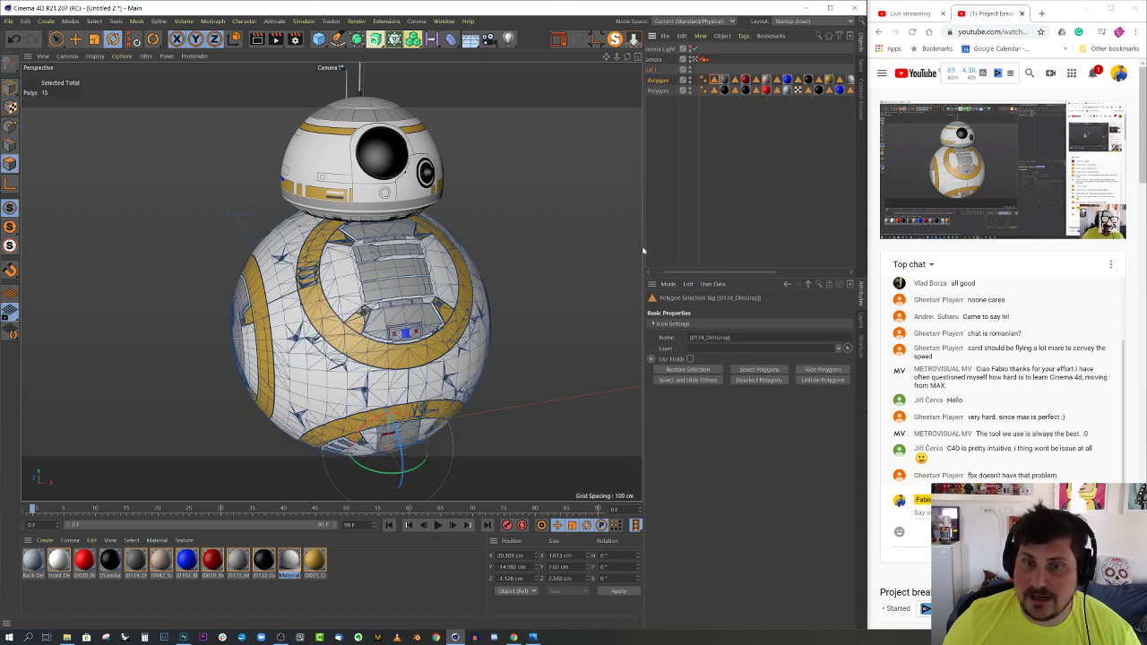
Select the white body shell polygons stored in the body mesh's 0128_White polygon selection tag
{"action": "left_click_drag", "start_coordinate": [639, 244], "coordinate": [575, 245]}
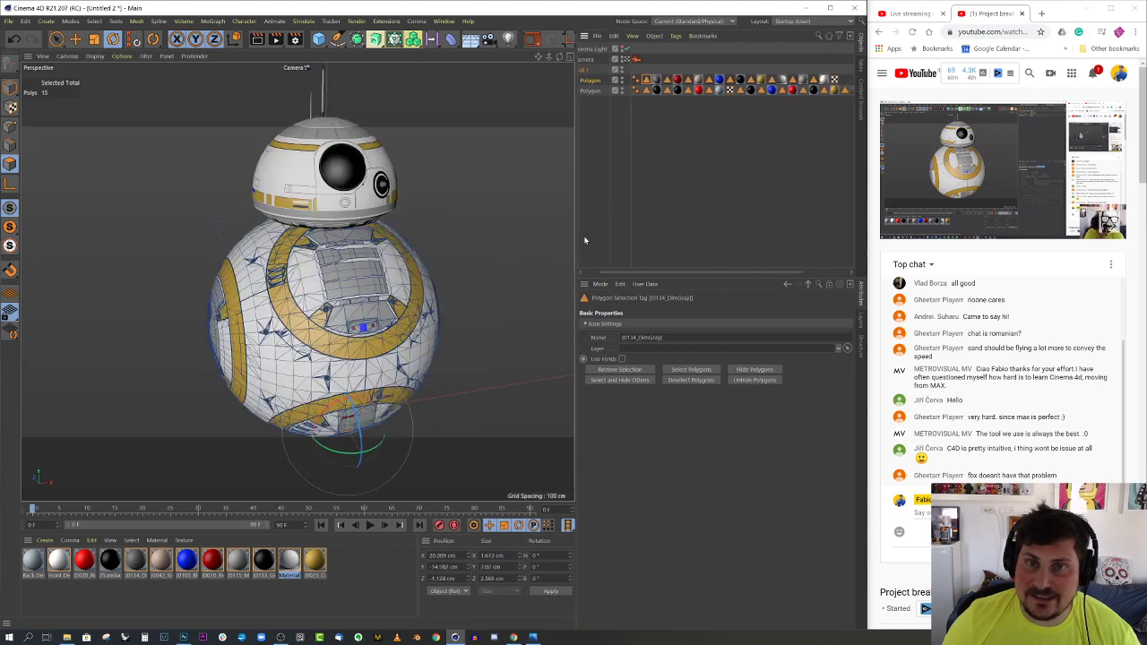
{"action": "left_click", "coordinate": [784, 81]}
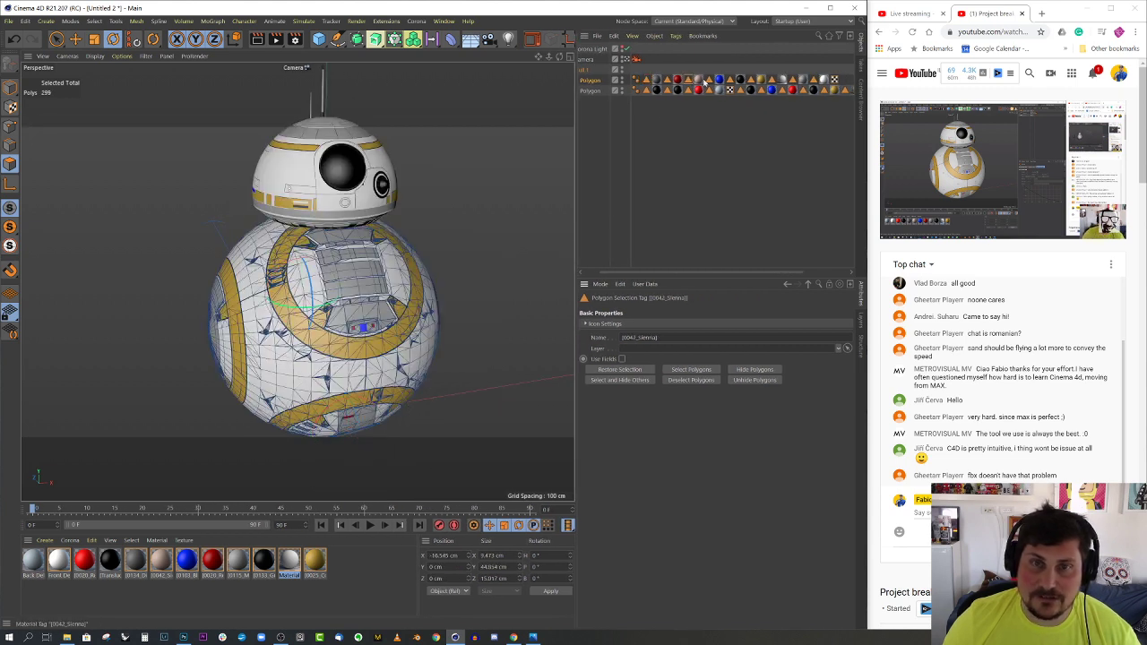
{"action": "left_click", "coordinate": [772, 80]}
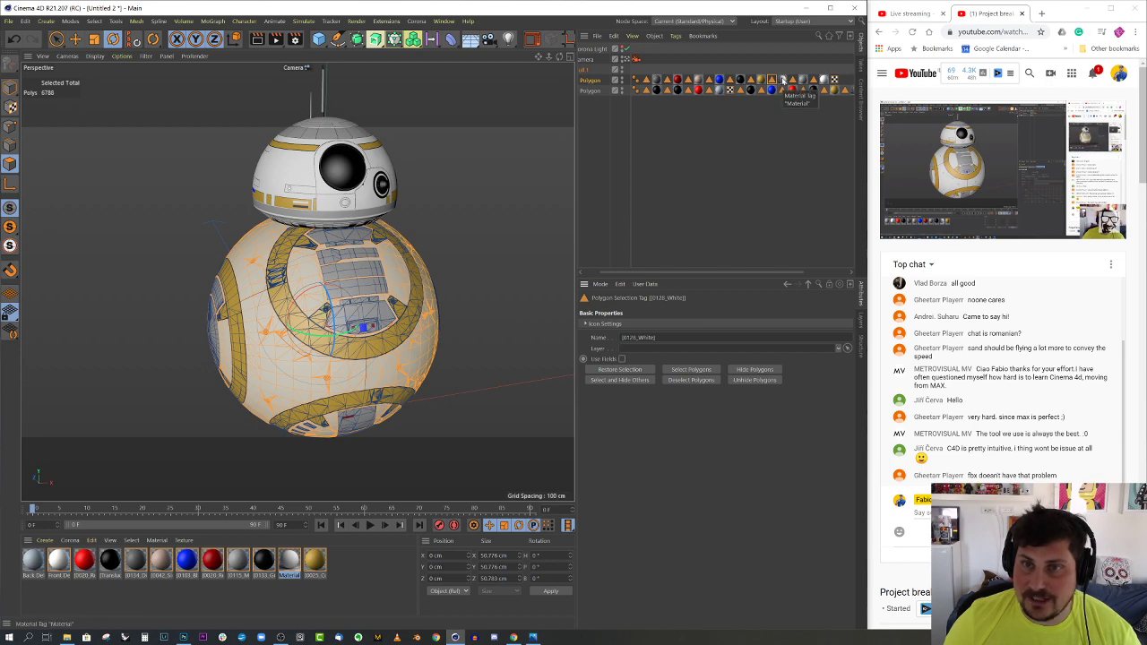
{"action": "left_click_drag", "start_coordinate": [219, 403], "coordinate": [278, 412], "text": "alt"}
{"action": "middle_click_drag", "start_coordinate": [292, 382], "coordinate": [334, 310], "text": "alt"}
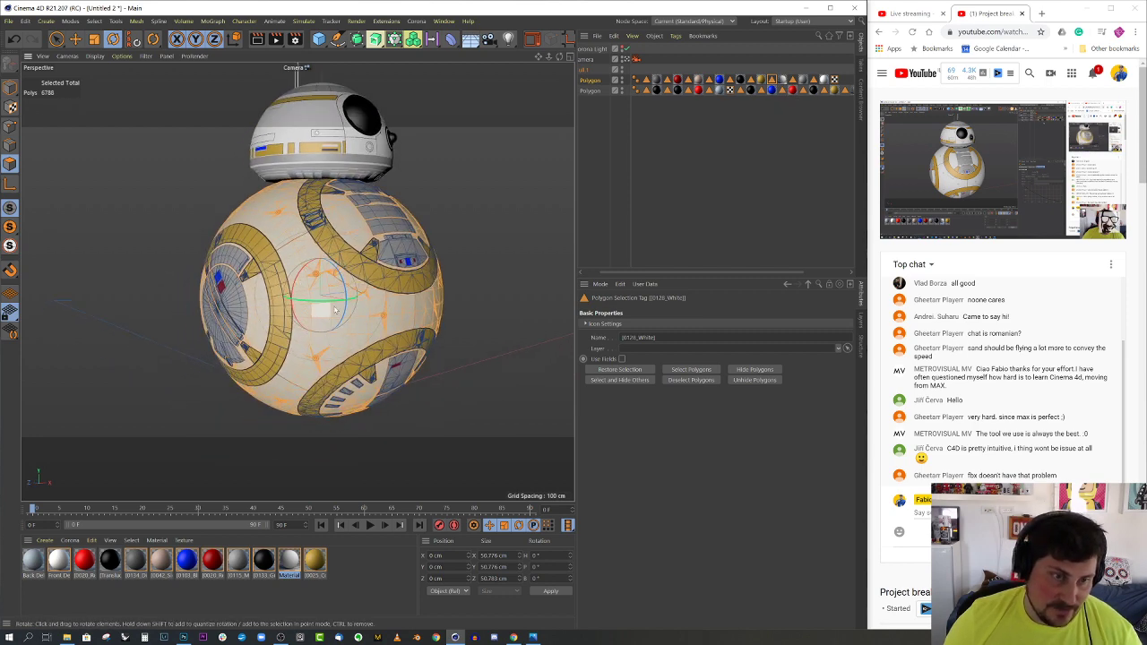
{"action": "scroll", "coordinate": [336, 309], "scroll_direction": "up", "scroll_amount": 3}
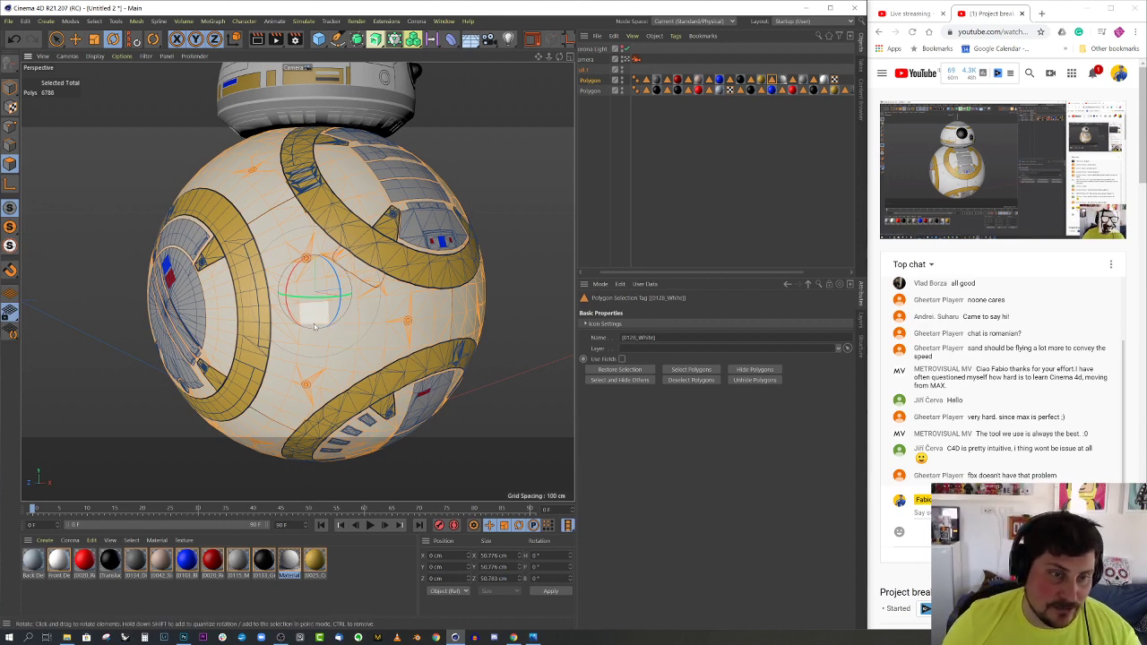
Load gen_grunge_01.jpg from the tex folder in FABIO_ARTS_AND_FARTS as the diffuse texture of Material, without copying it into the project
{"action": "left_click", "coordinate": [291, 561]}
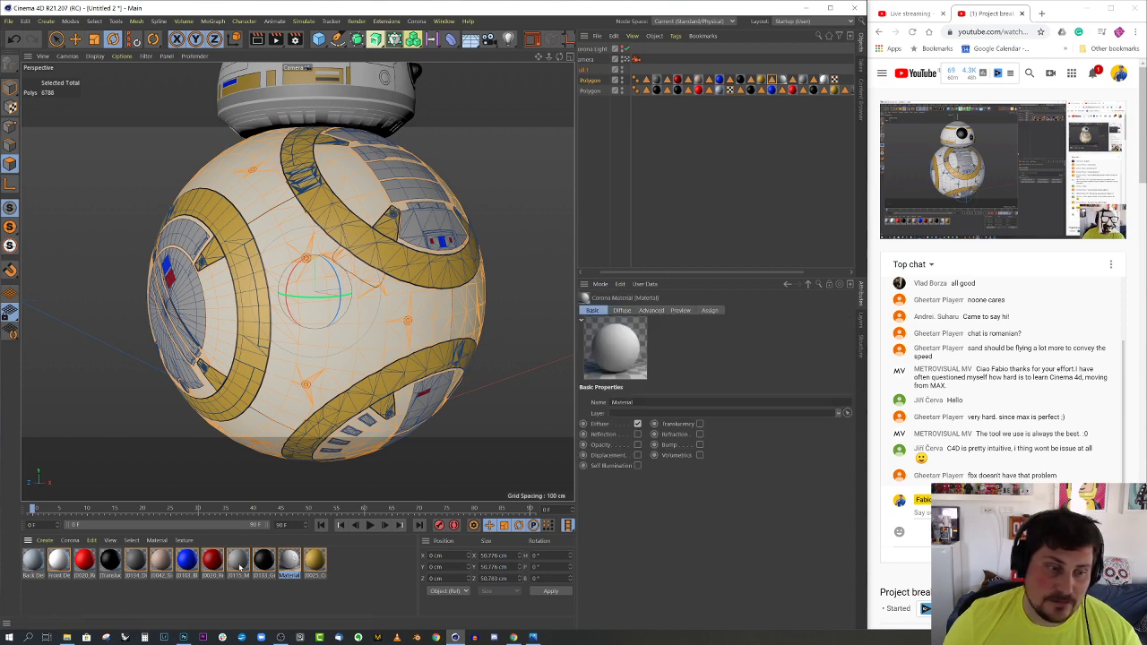
{"action": "double_click", "coordinate": [289, 561]}
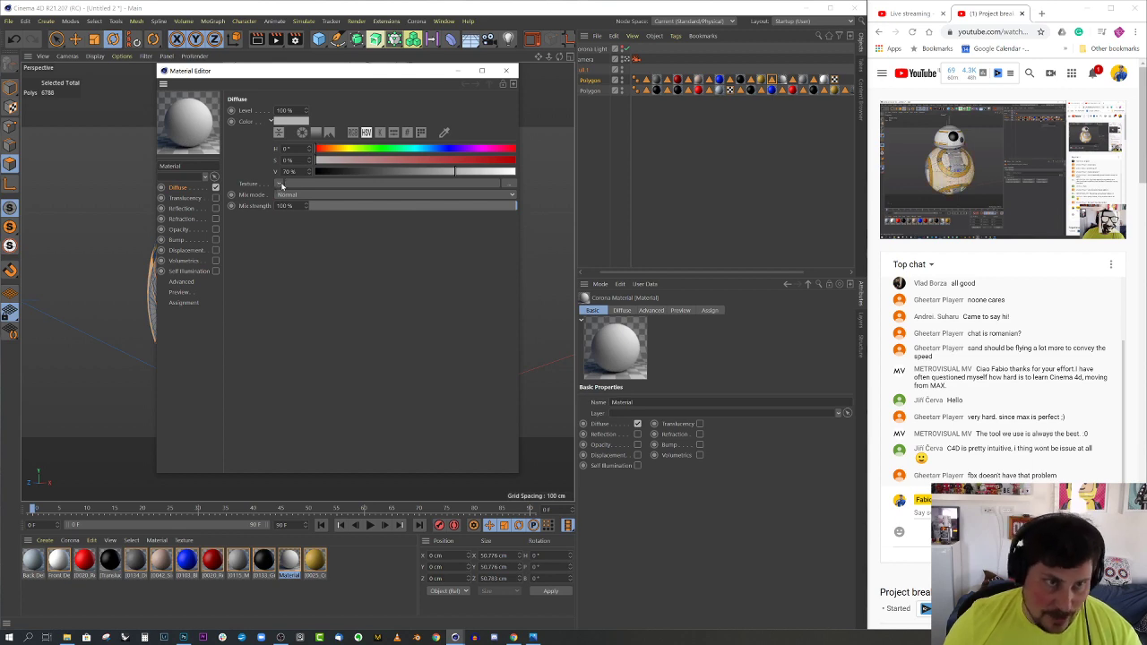
{"action": "left_click", "coordinate": [281, 184]}
{"action": "left_click", "coordinate": [300, 206]}
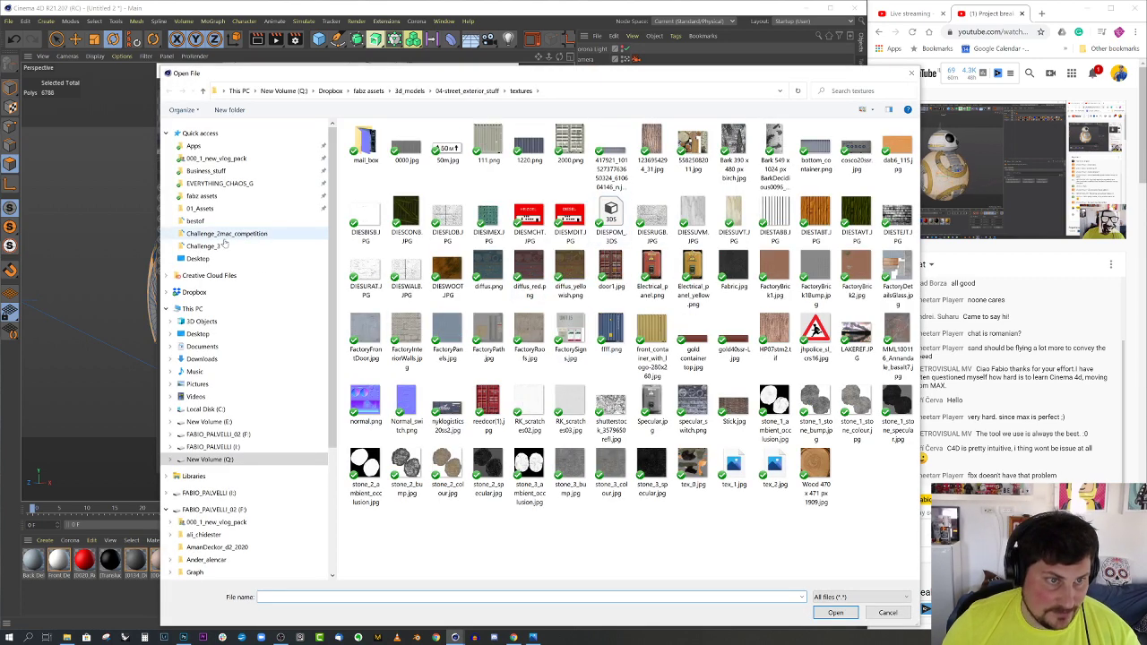
{"action": "left_click", "coordinate": [197, 258]}
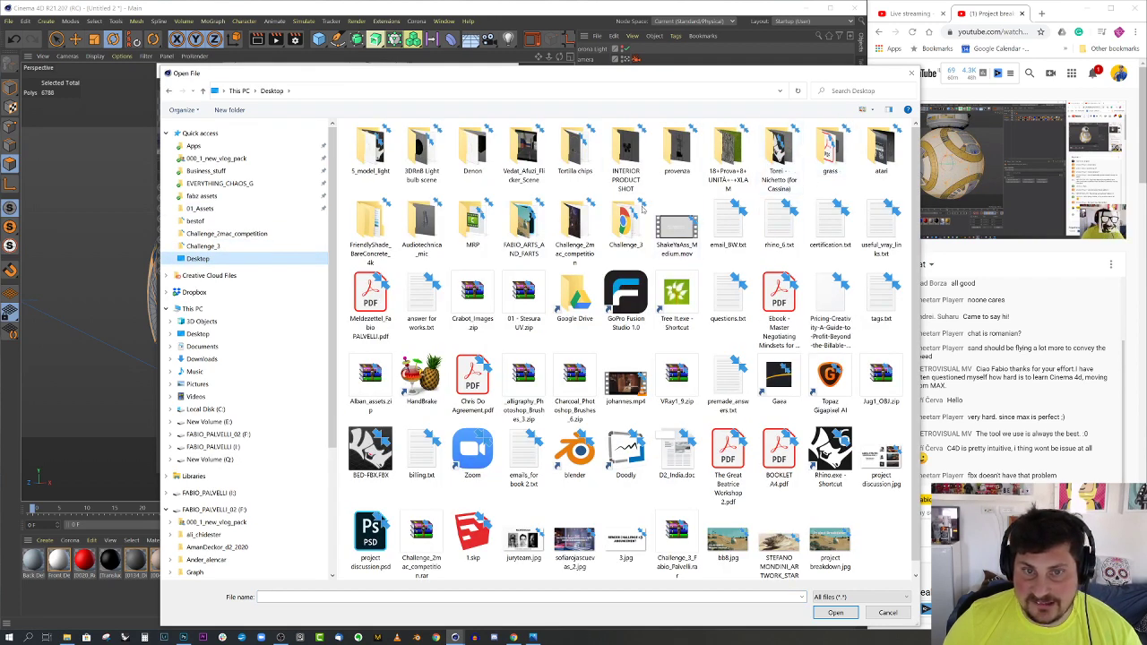
{"action": "double_click", "coordinate": [521, 228]}
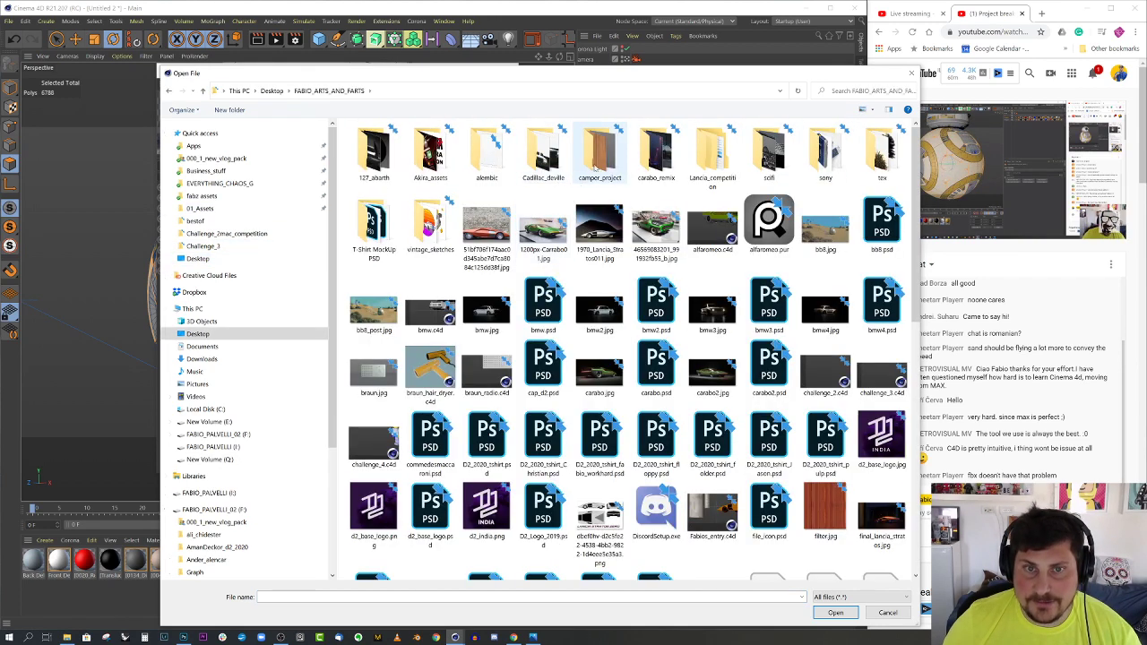
{"action": "left_click_drag", "start_coordinate": [643, 81], "coordinate": [575, 86]}
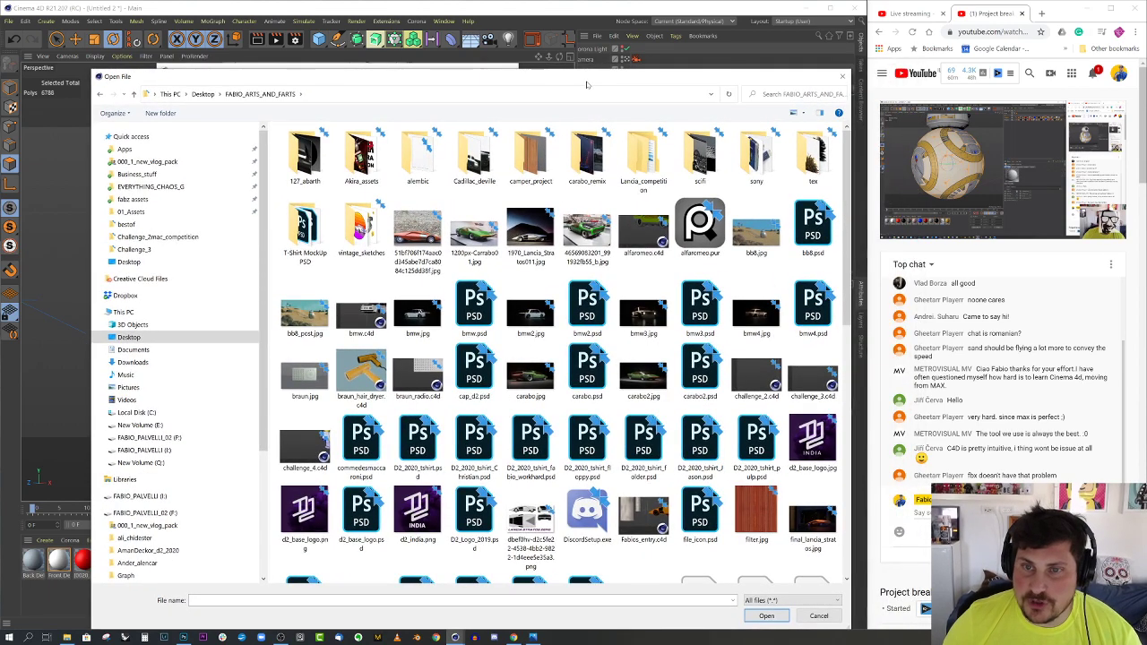
{"action": "left_click_drag", "start_coordinate": [587, 84], "coordinate": [587, 80]}
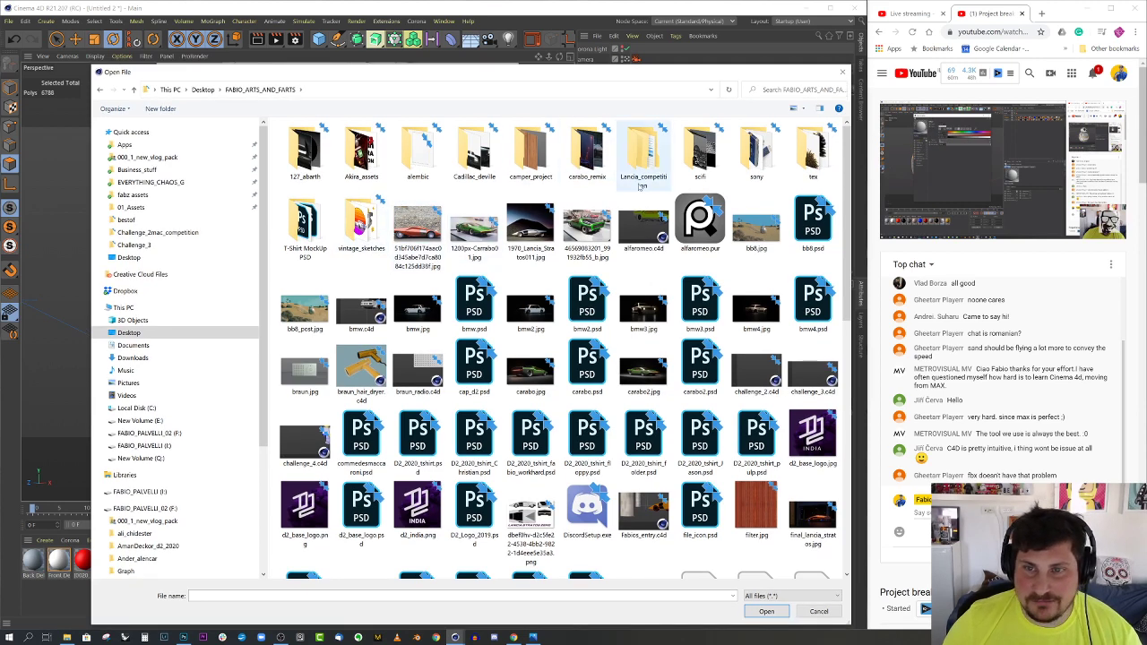
{"action": "double_click", "coordinate": [812, 153]}
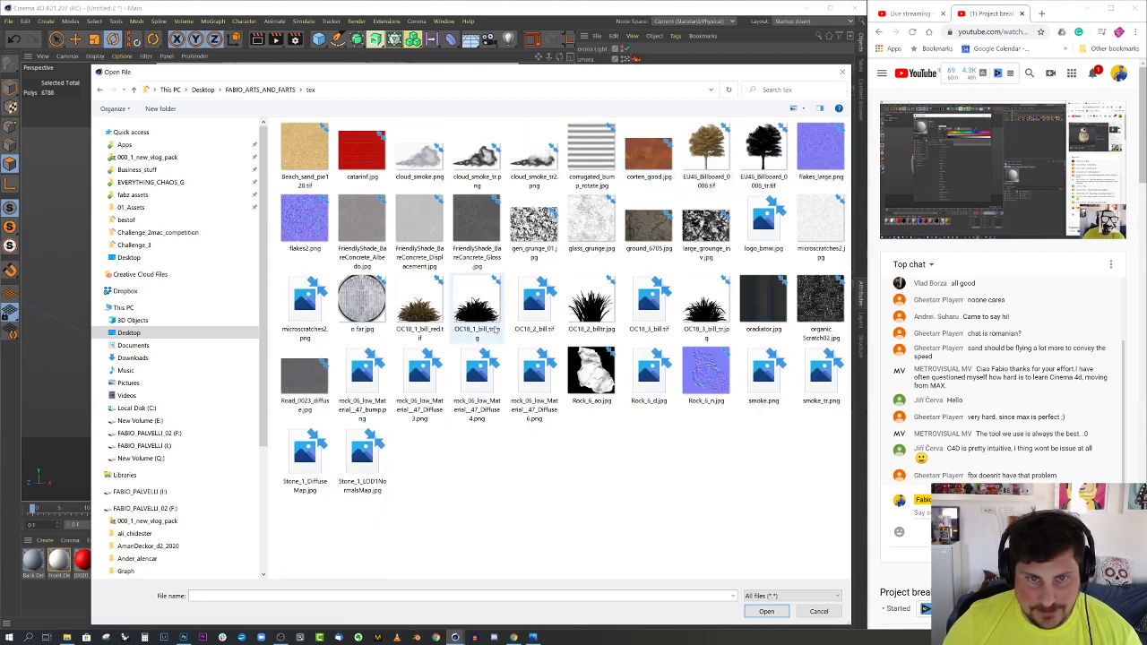
{"action": "left_click", "coordinate": [534, 229]}
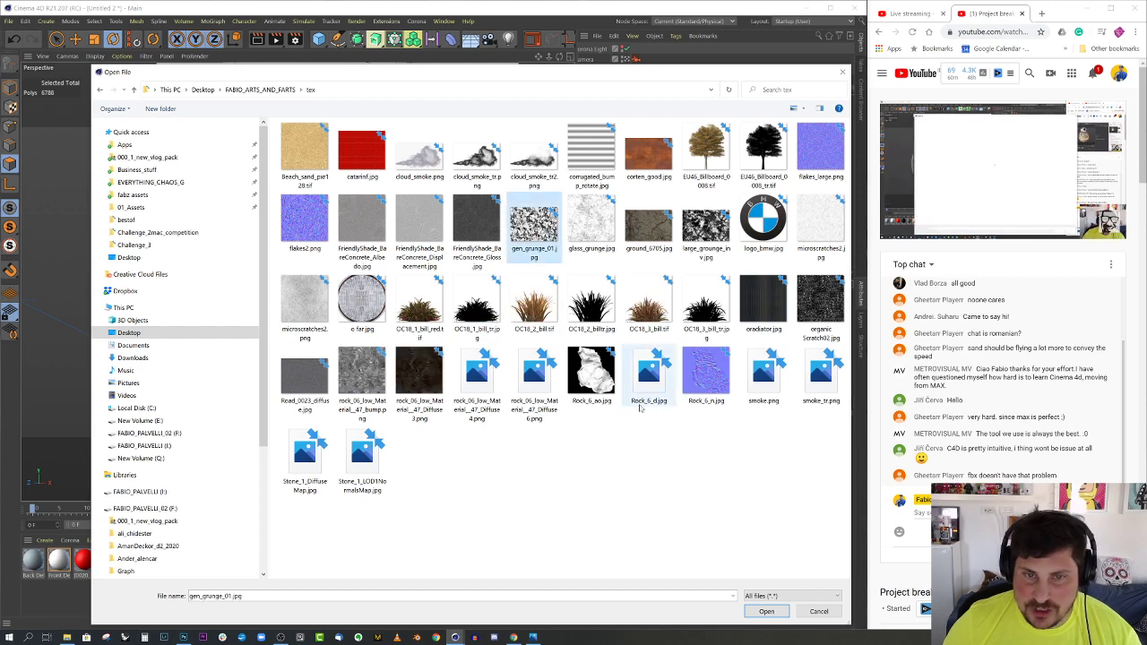
{"action": "left_click", "coordinate": [766, 611]}
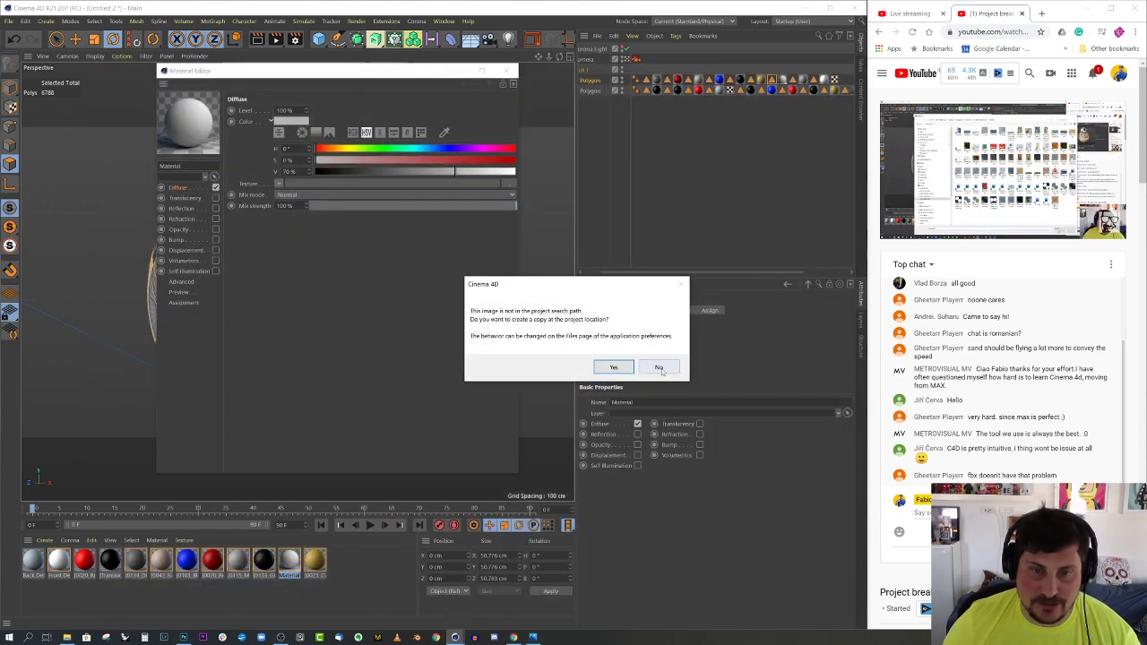
{"action": "left_click", "coordinate": [658, 366]}
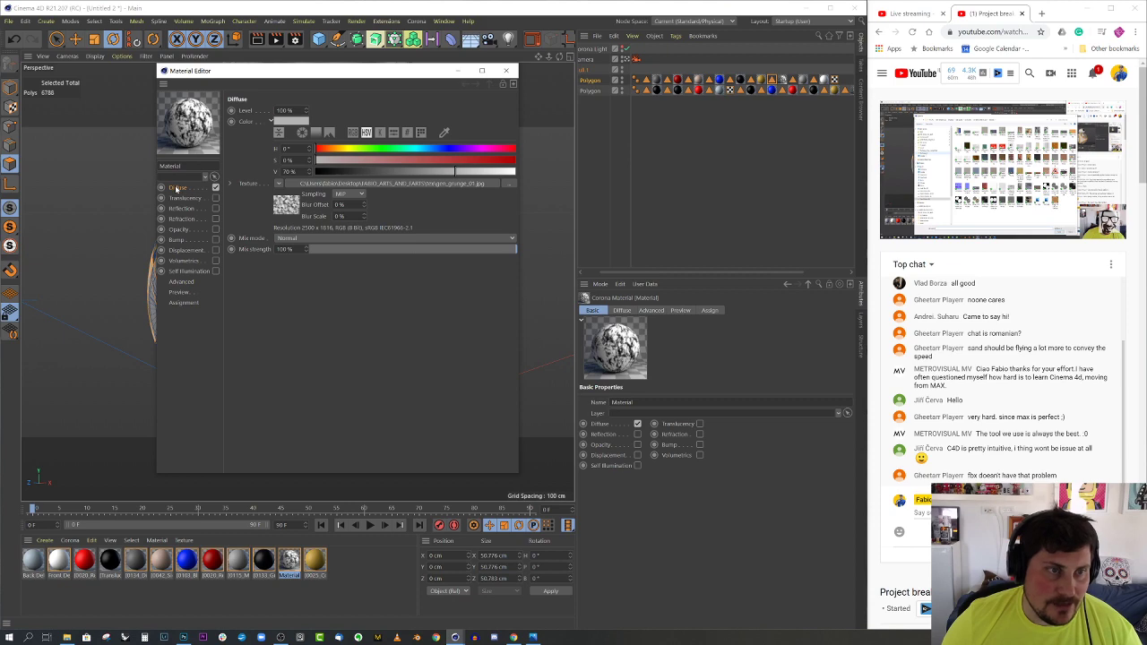
Set the mix strength of the diffuse grunge texture to 5%
{"action": "left_click_drag", "start_coordinate": [277, 81], "coordinate": [337, 103]}
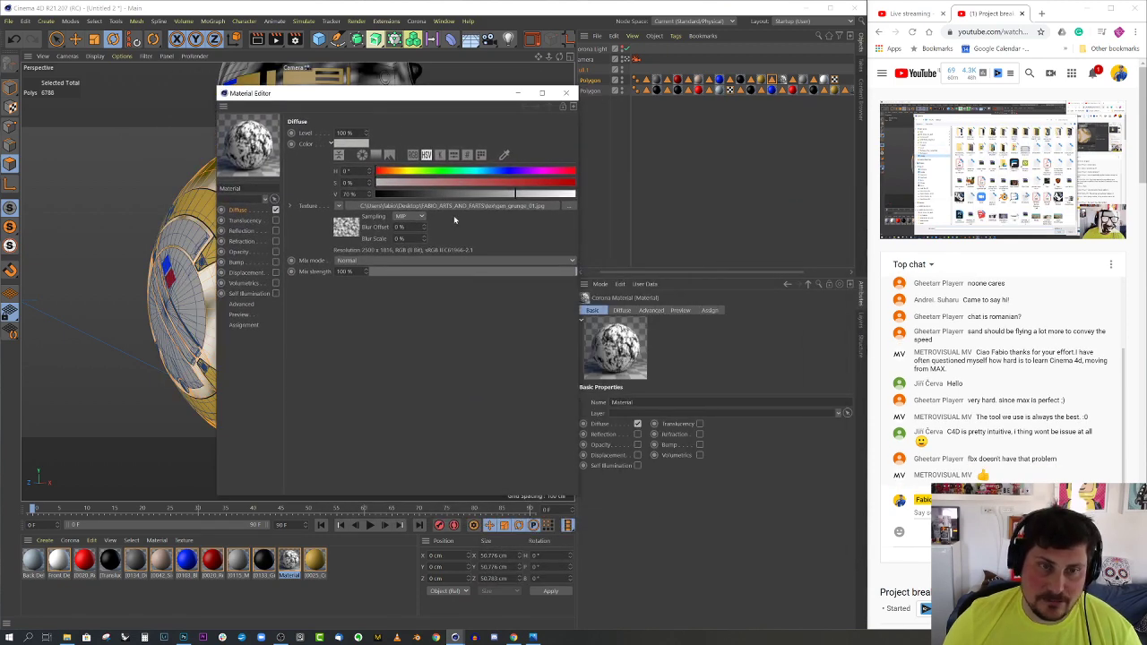
{"action": "left_click_drag", "start_coordinate": [420, 272], "coordinate": [387, 272]}
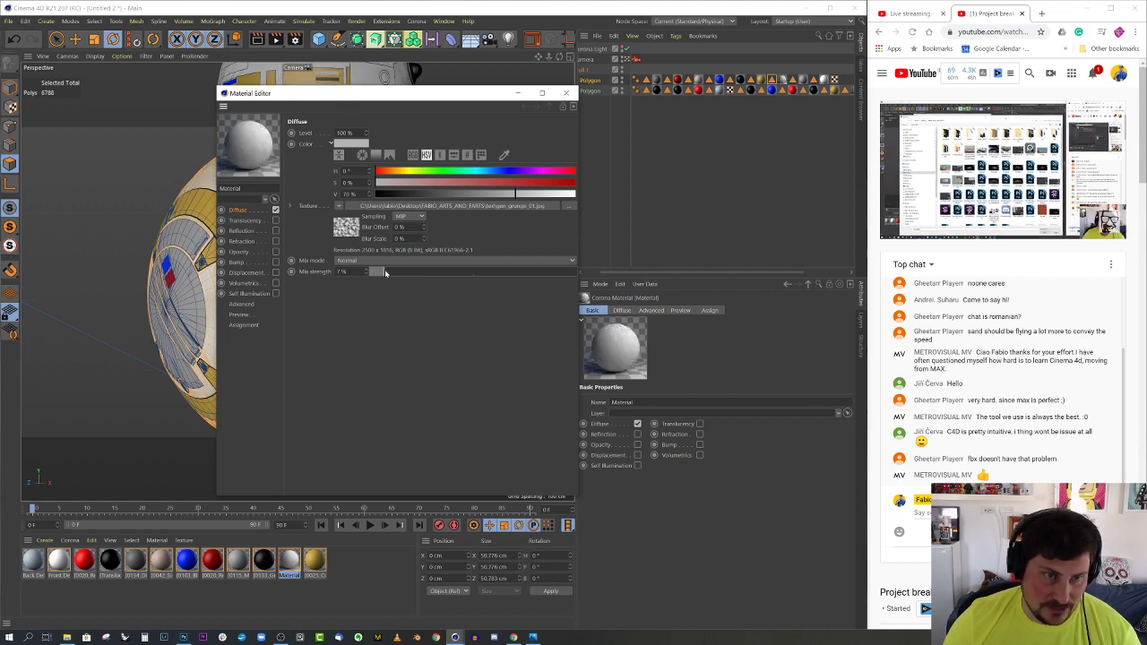
{"action": "left_click_drag", "start_coordinate": [382, 273], "coordinate": [379, 274]}
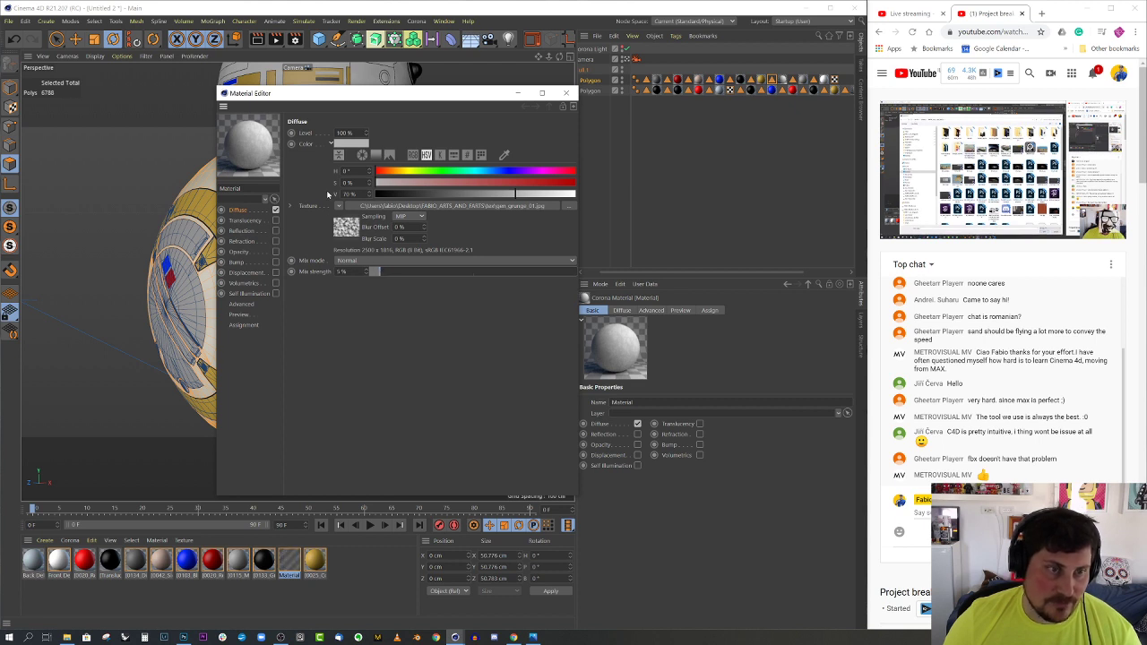
Enable reflection on the material and reuse the gen_grunge_01.jpg texture for both its reflection colour and glossiness
{"action": "left_click", "coordinate": [245, 232]}
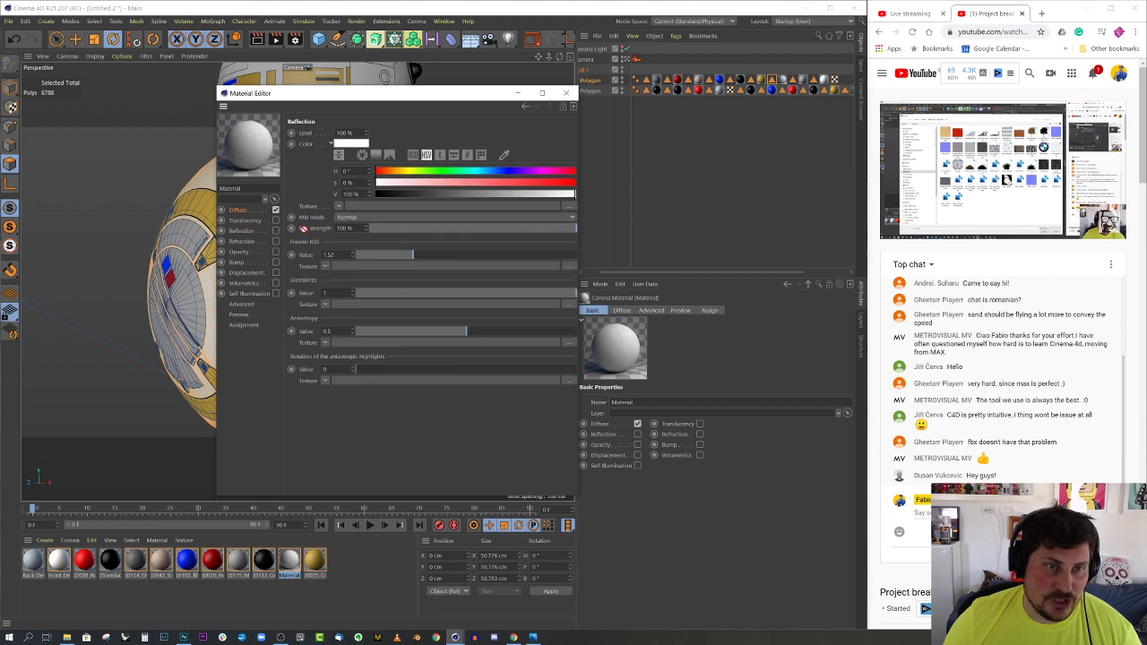
{"action": "left_click_drag", "start_coordinate": [338, 215], "coordinate": [339, 208]}
{"action": "left_click", "coordinate": [275, 231]}
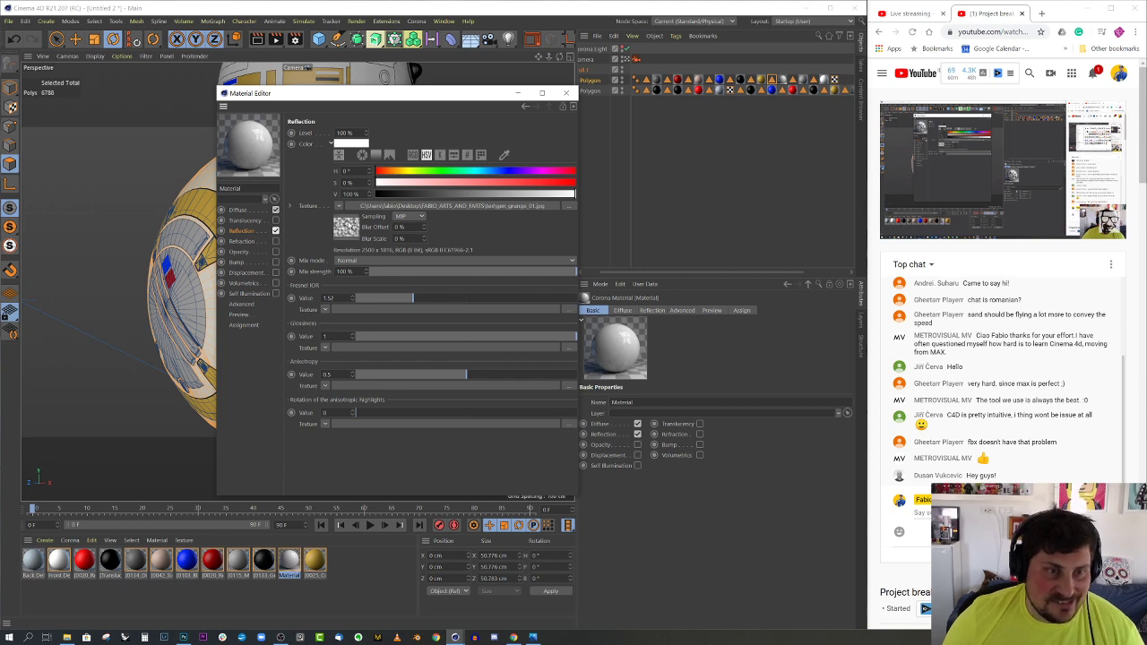
{"action": "left_click_drag", "start_coordinate": [326, 351], "coordinate": [325, 348]}
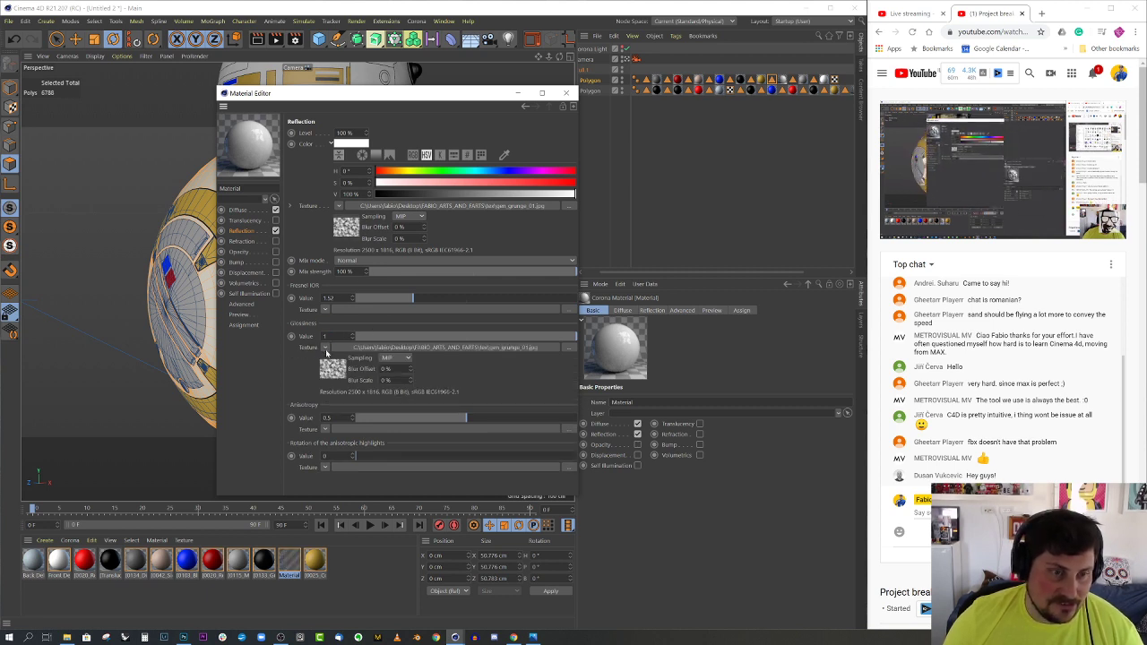
Wrap the glossiness grunge texture in a Corona Color Mix shader and open the shader's properties
{"action": "left_click", "coordinate": [325, 349]}
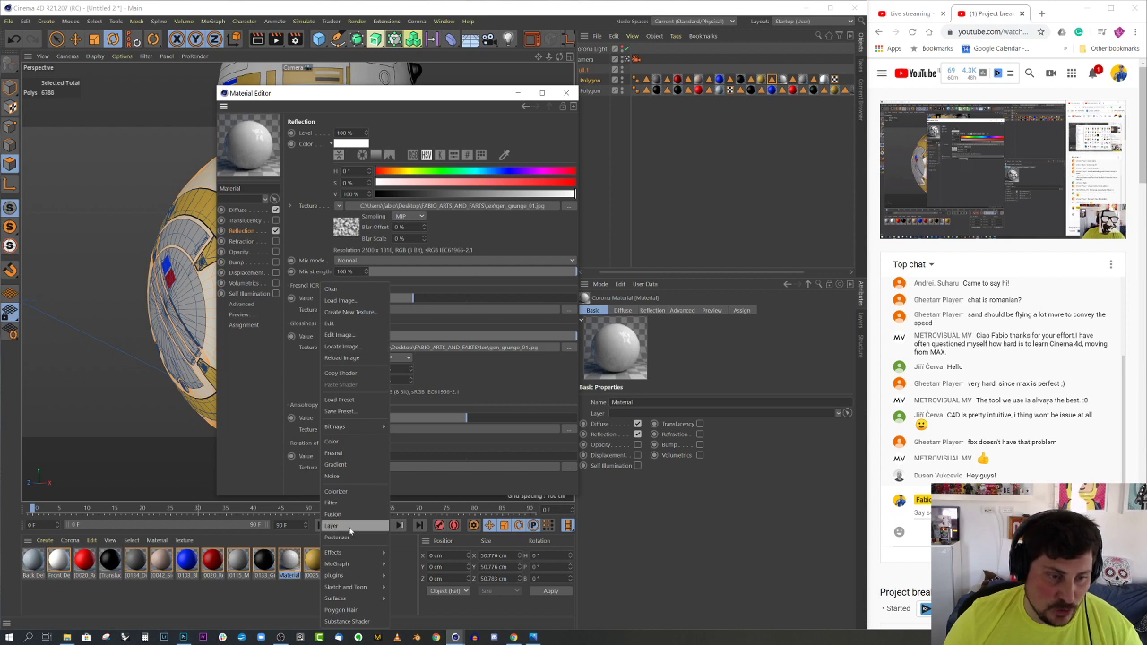
{"action": "mouse_move", "coordinate": [360, 576]}
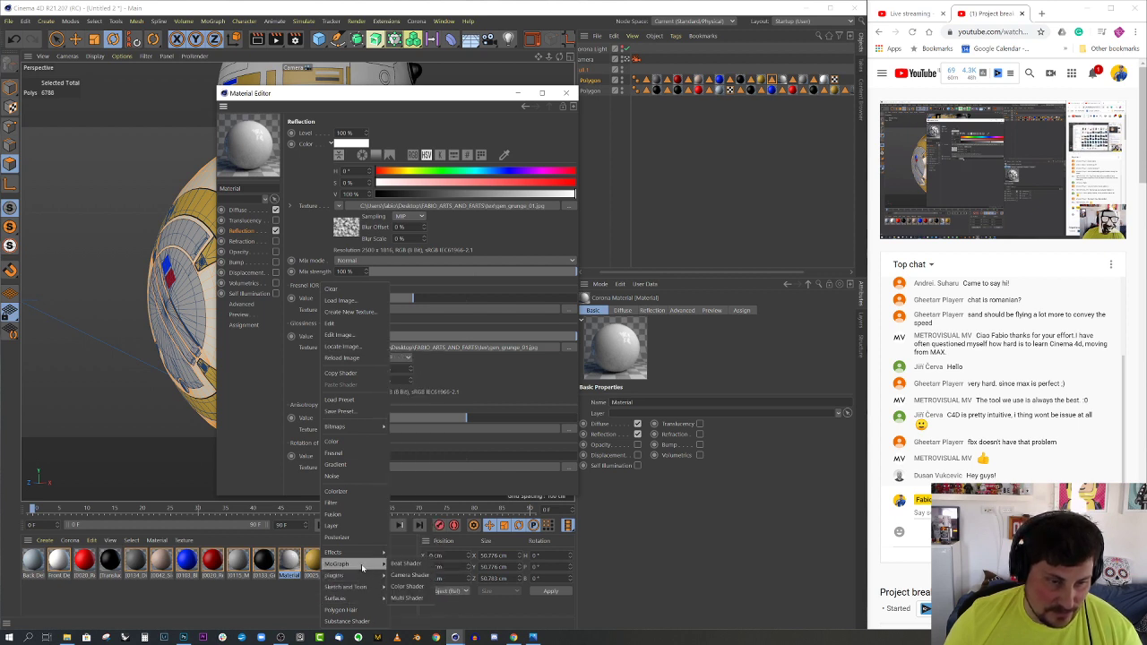
{"action": "mouse_move", "coordinate": [461, 577]}
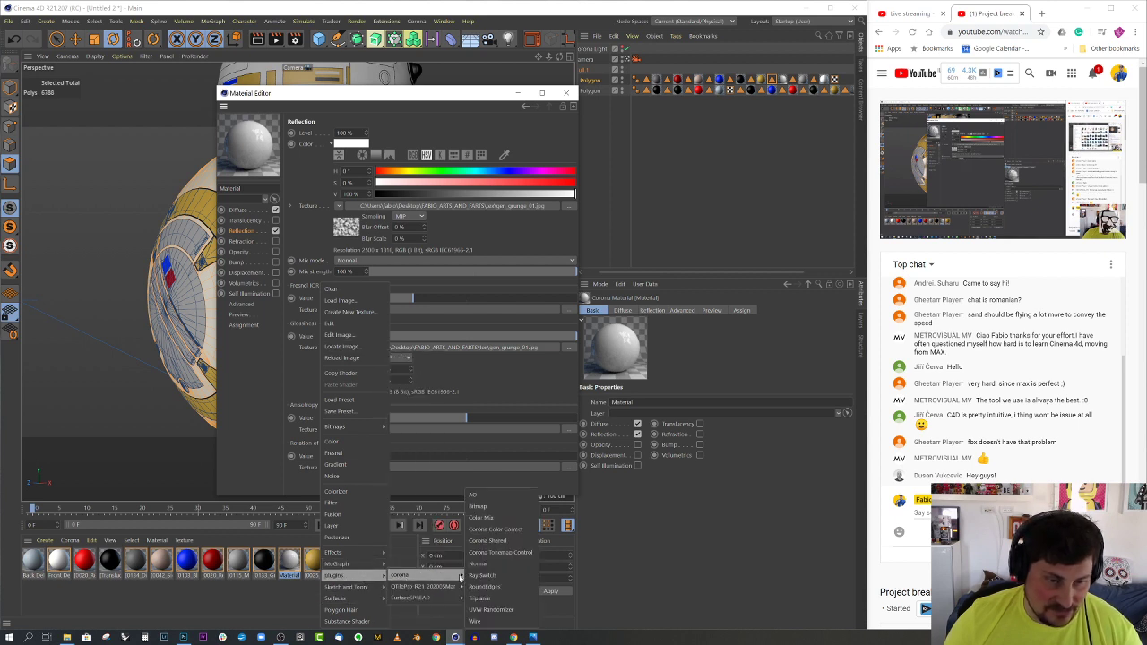
{"action": "left_click", "coordinate": [494, 519]}
{"action": "left_click", "coordinate": [448, 347]}
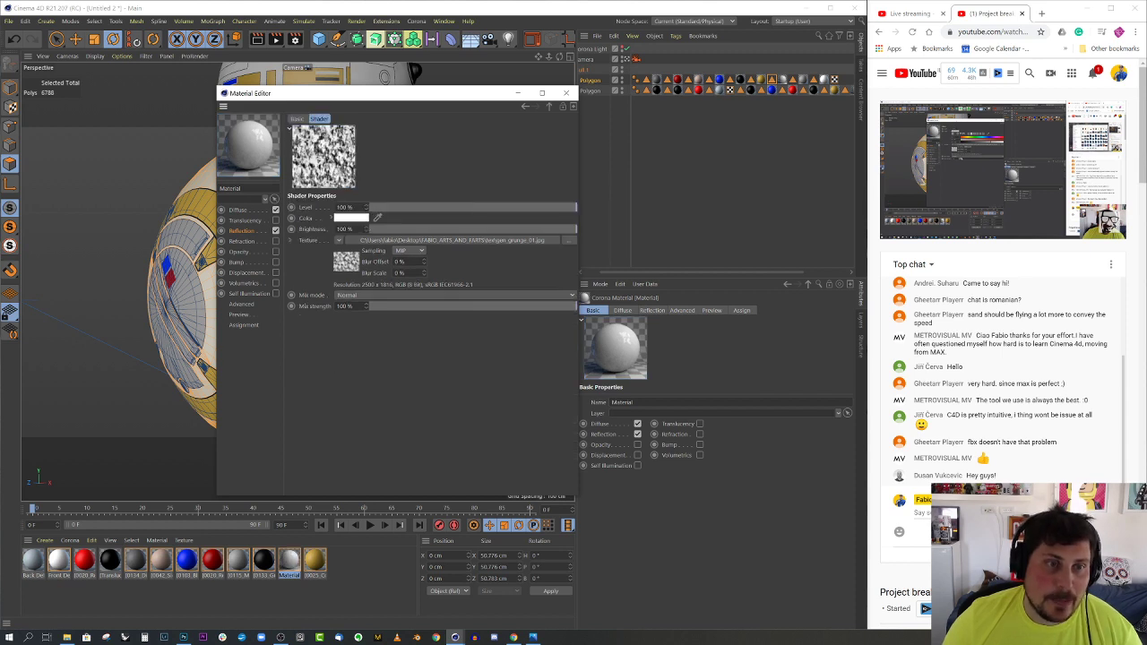
Set the Color Mix shader's mix strength to 10% and its colour to a grey with 57% brightness value
{"action": "left_click", "coordinate": [437, 306]}
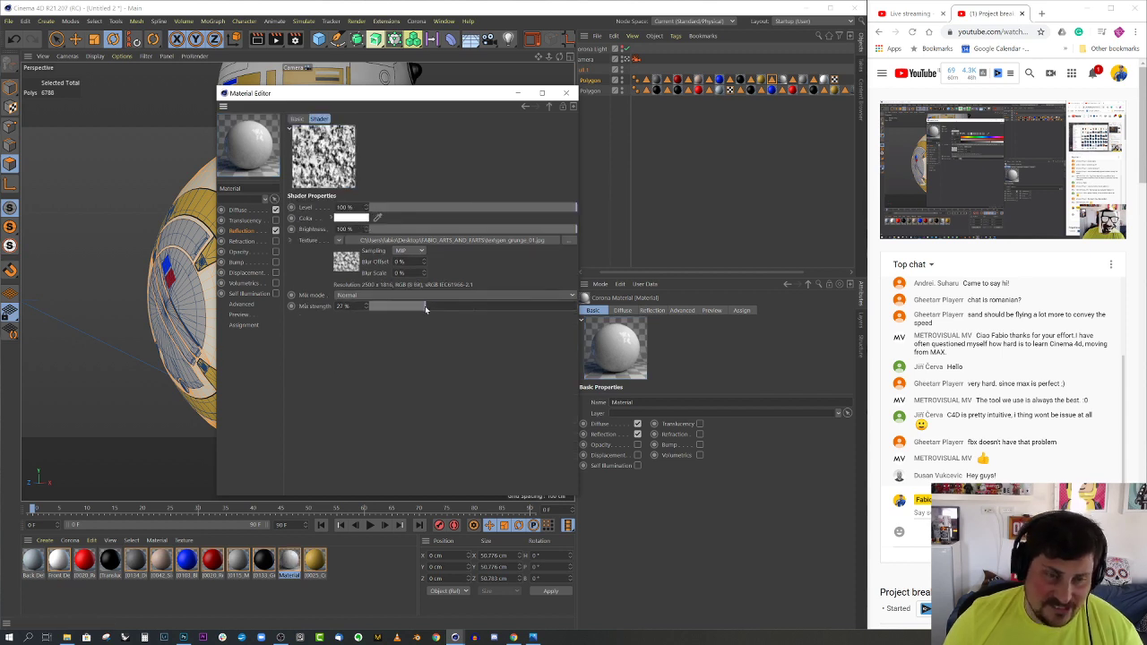
{"action": "left_click_drag", "start_coordinate": [425, 306], "coordinate": [410, 308]}
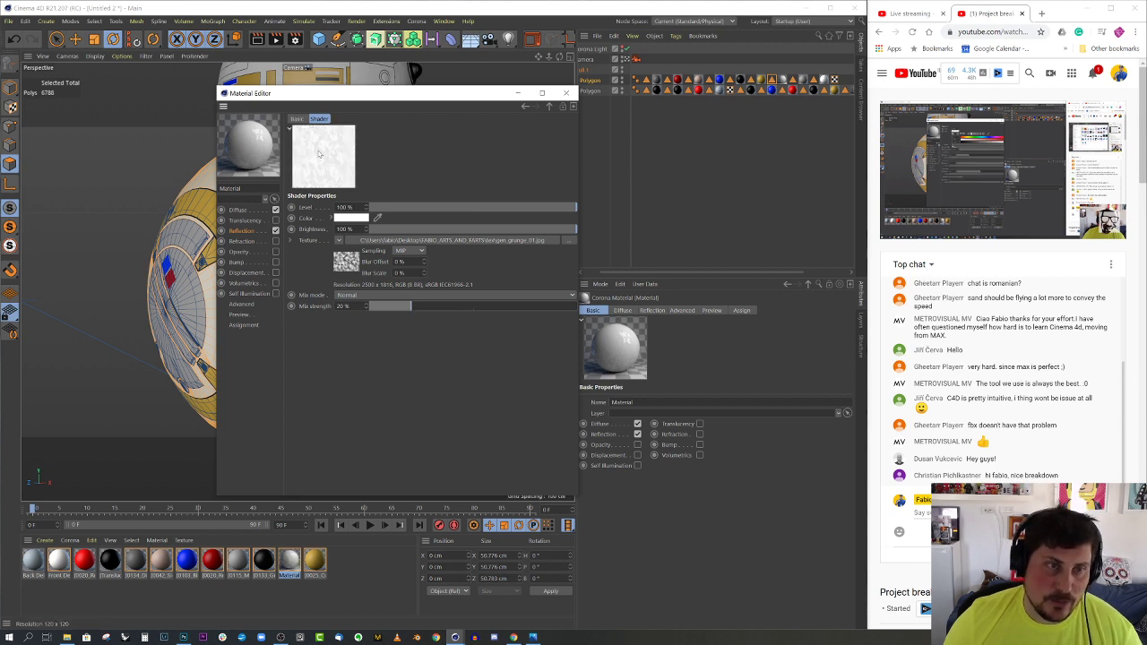
{"action": "left_click", "coordinate": [352, 218]}
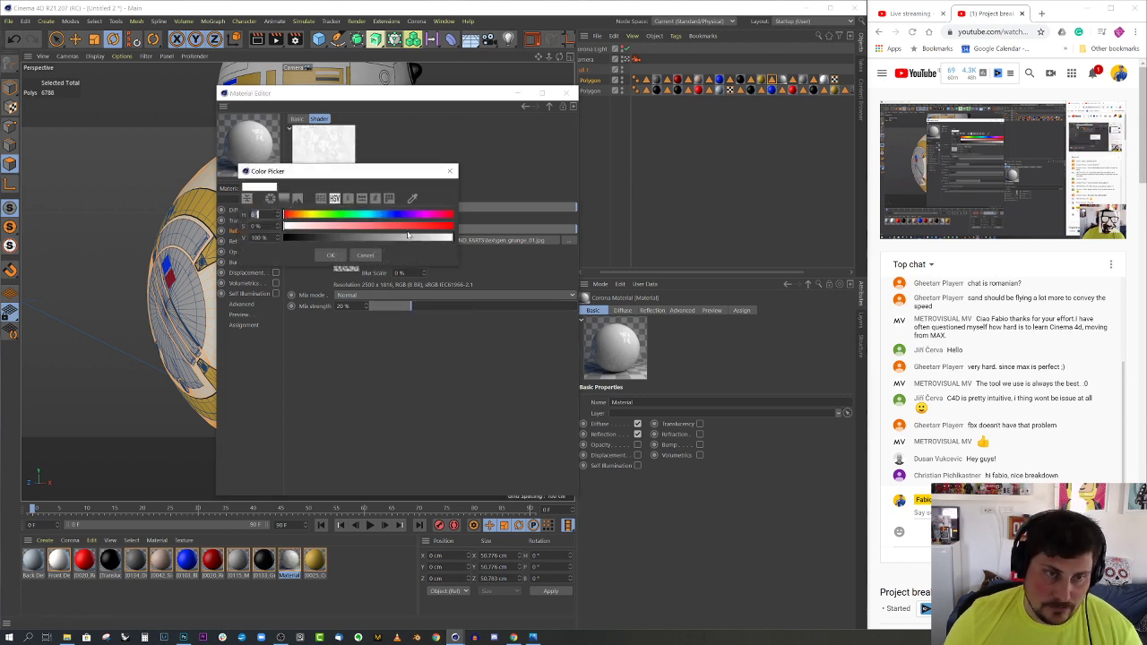
{"action": "left_click", "coordinate": [396, 239]}
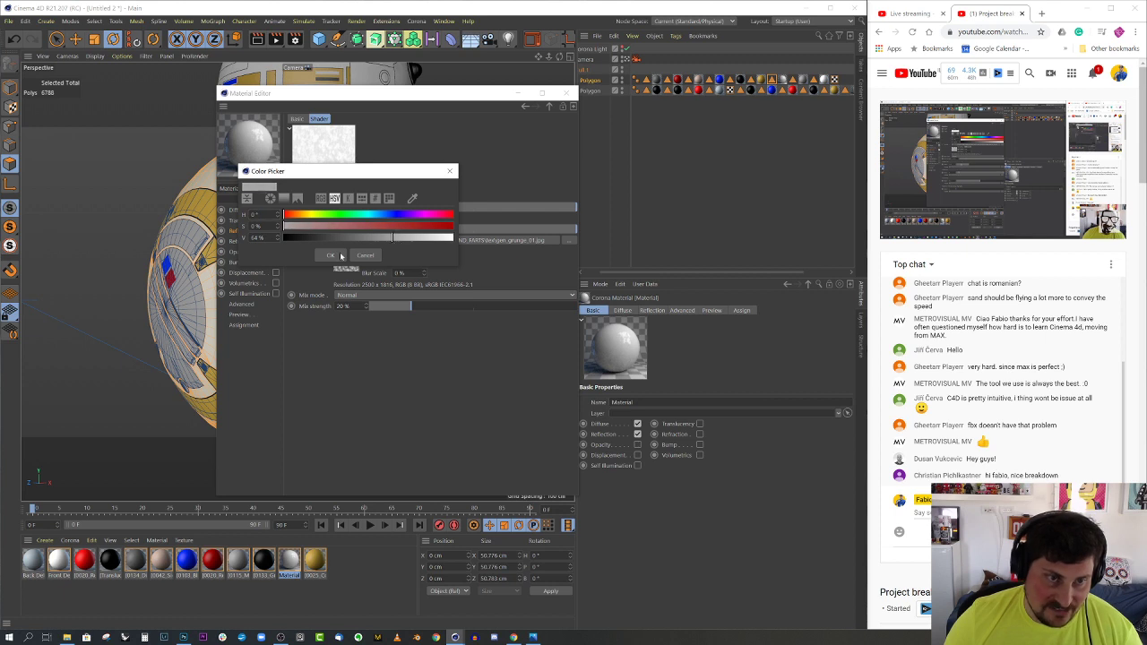
{"action": "left_click", "coordinate": [339, 255]}
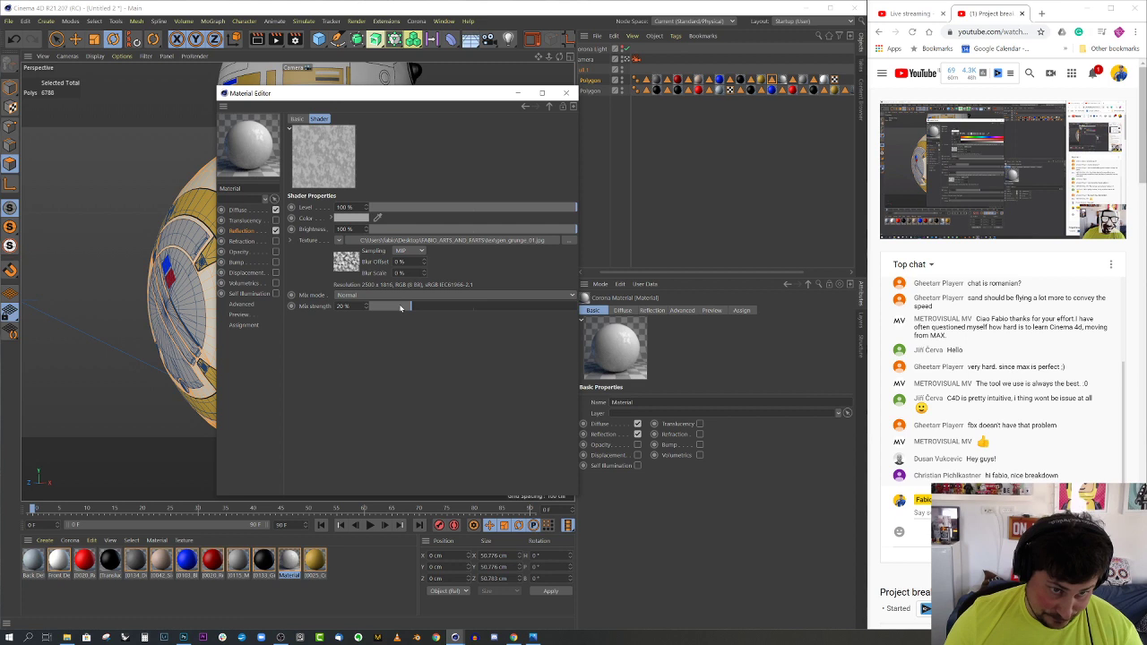
{"action": "left_click_drag", "start_coordinate": [401, 307], "coordinate": [390, 308]}
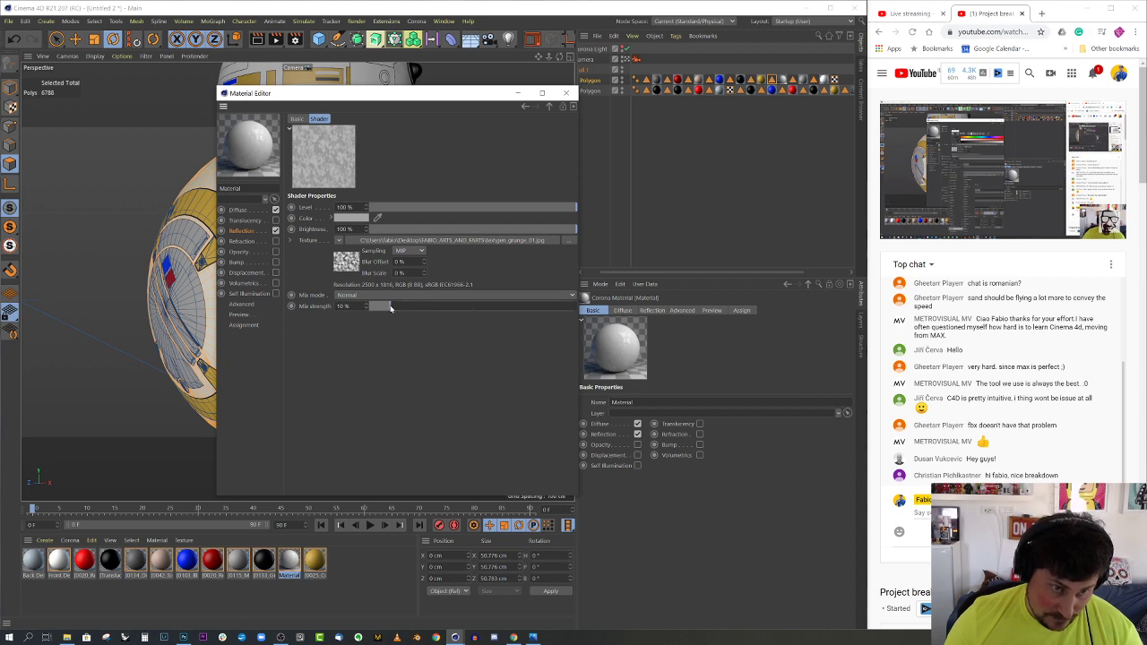
{"action": "left_click", "coordinate": [353, 218]}
{"action": "left_click_drag", "start_coordinate": [390, 236], "coordinate": [385, 240]}
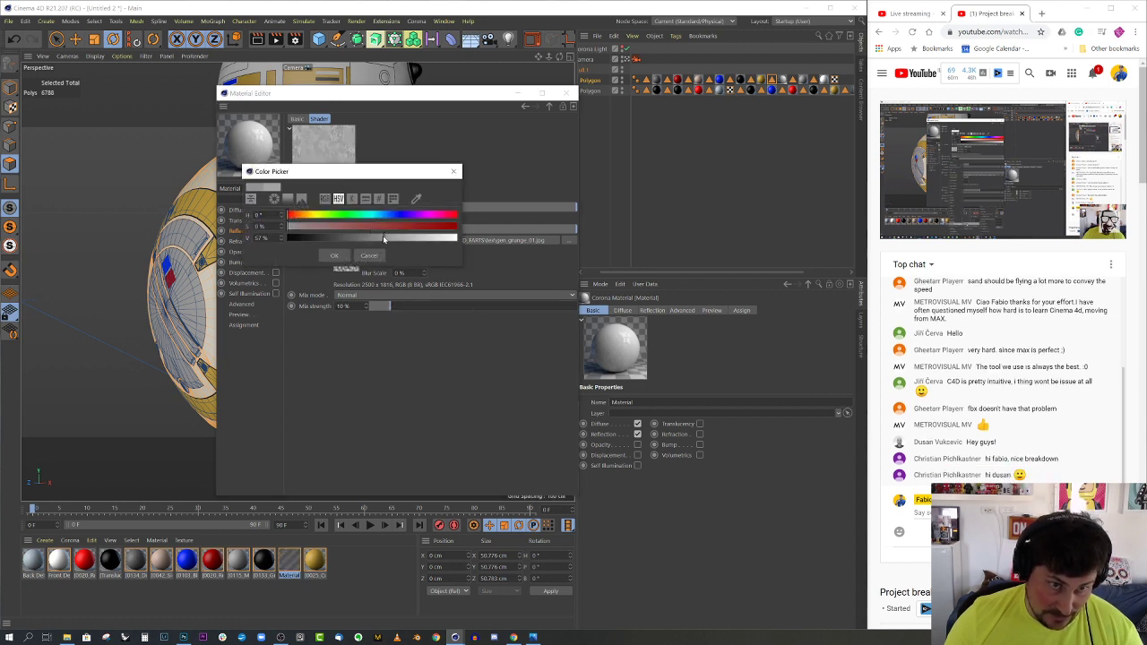
{"action": "left_click", "coordinate": [334, 256]}
Set the mix strength of the reflection colour's grunge texture to 50%
{"action": "left_click", "coordinate": [244, 231]}
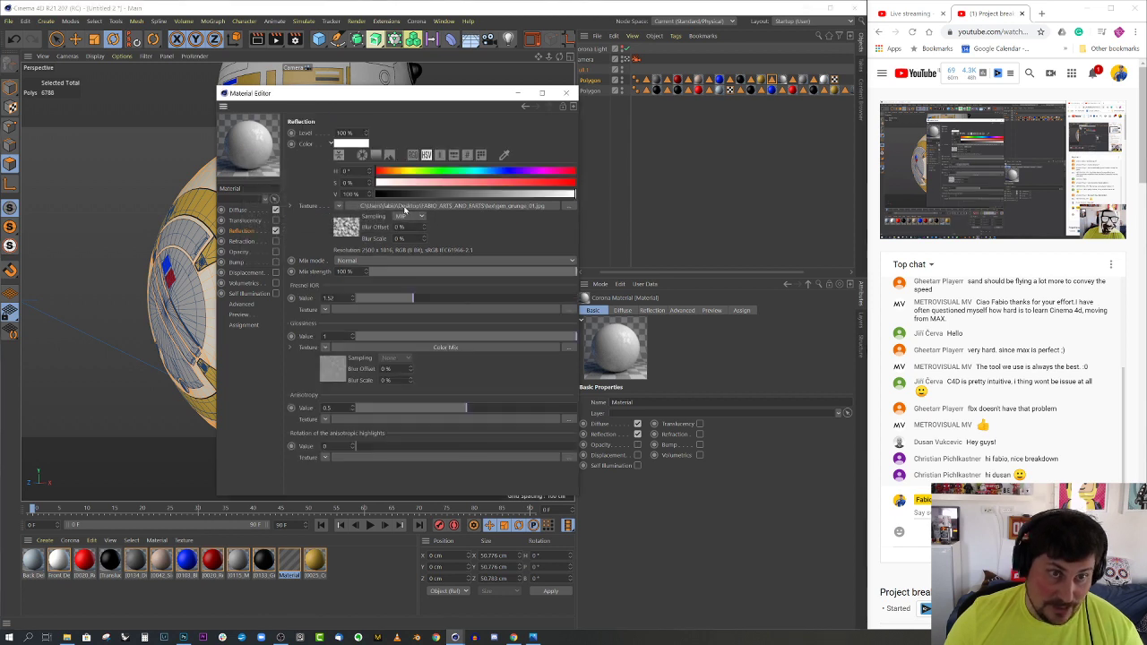
{"action": "left_click_drag", "start_coordinate": [492, 274], "coordinate": [472, 274]}
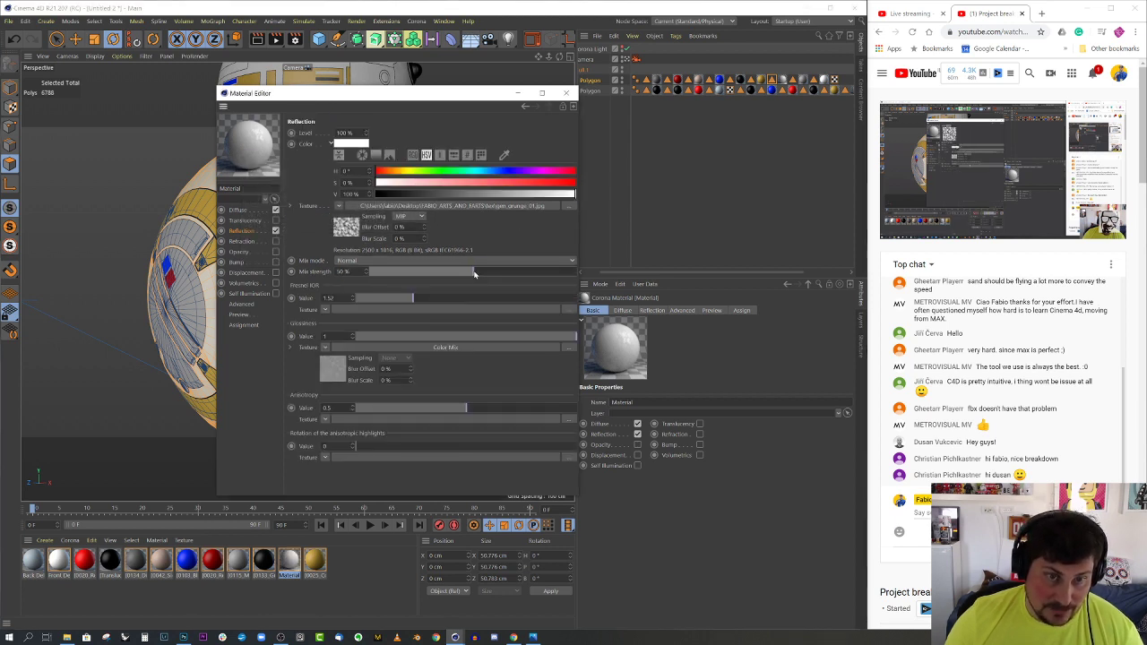
Darken the reflection colour to a grey with 57% brightness value and set its texture mix mode to Multiply
{"action": "left_click_drag", "start_coordinate": [552, 194], "coordinate": [498, 195]}
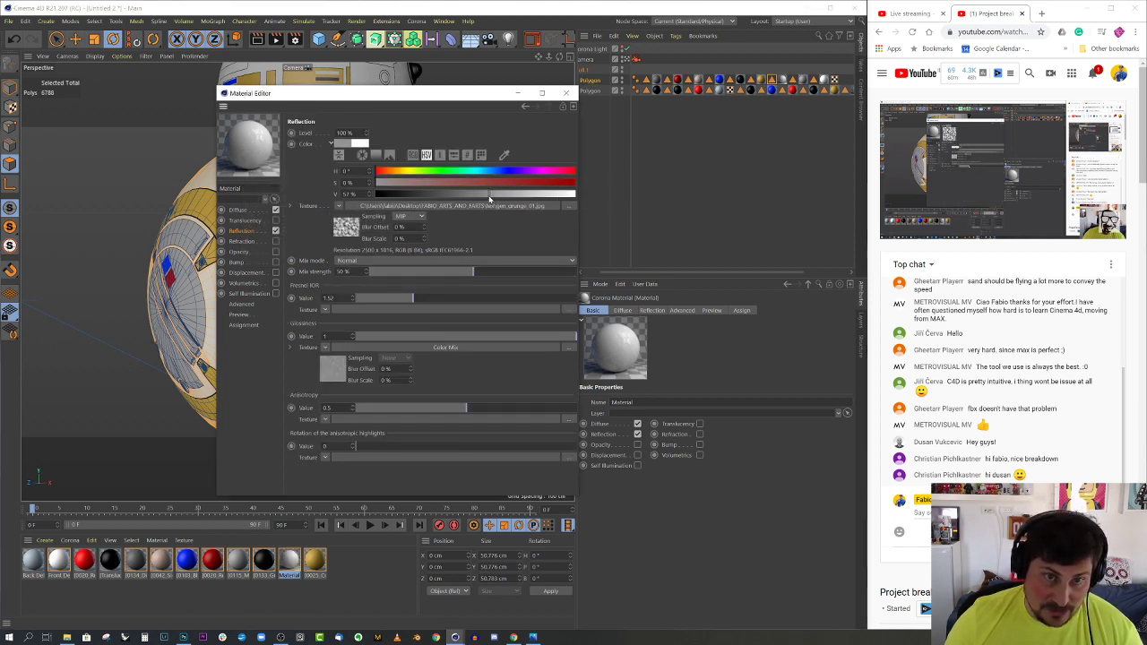
{"action": "left_click", "coordinate": [365, 261]}
{"action": "left_click", "coordinate": [361, 307]}
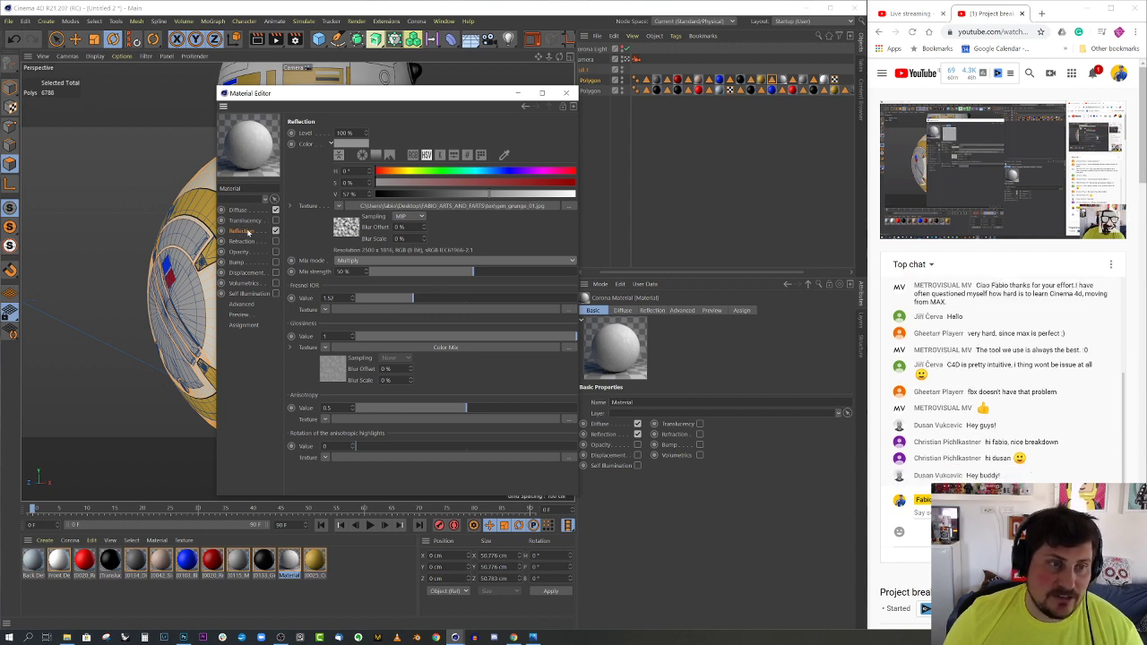
Enable bump on the material with the gen_grunge_01.jpg texture at 2% strength, and close the material editor
{"action": "left_click", "coordinate": [238, 262]}
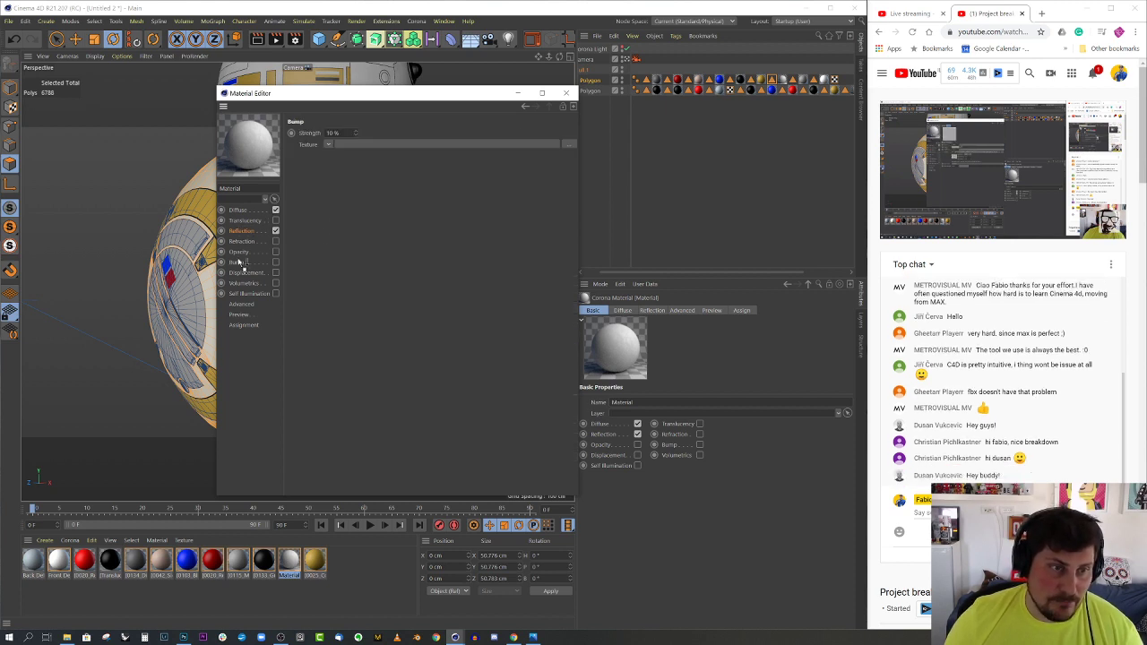
{"action": "left_click_drag", "start_coordinate": [329, 149], "coordinate": [330, 145]}
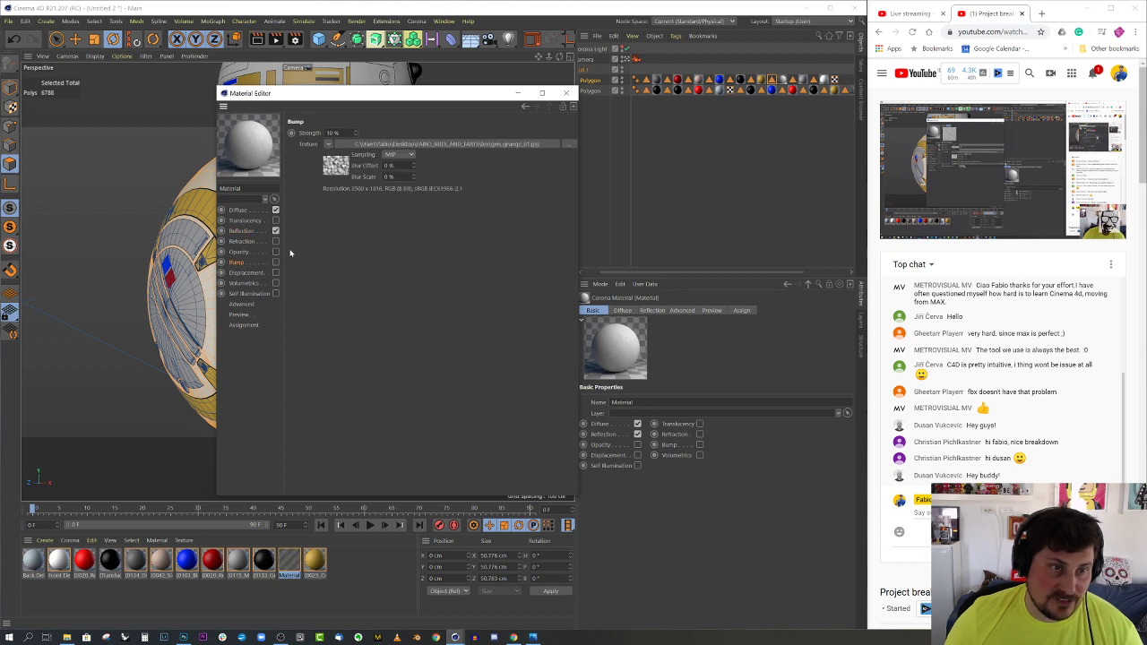
{"action": "left_click", "coordinate": [276, 261]}
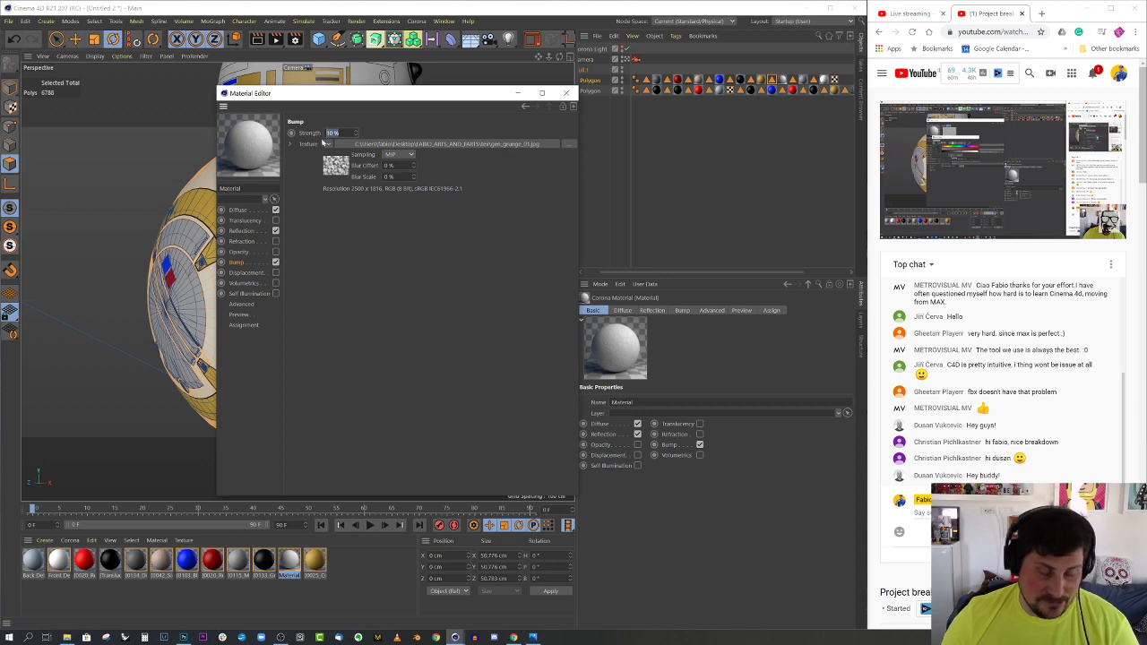
{"action": "key", "text": "BackSpace"}
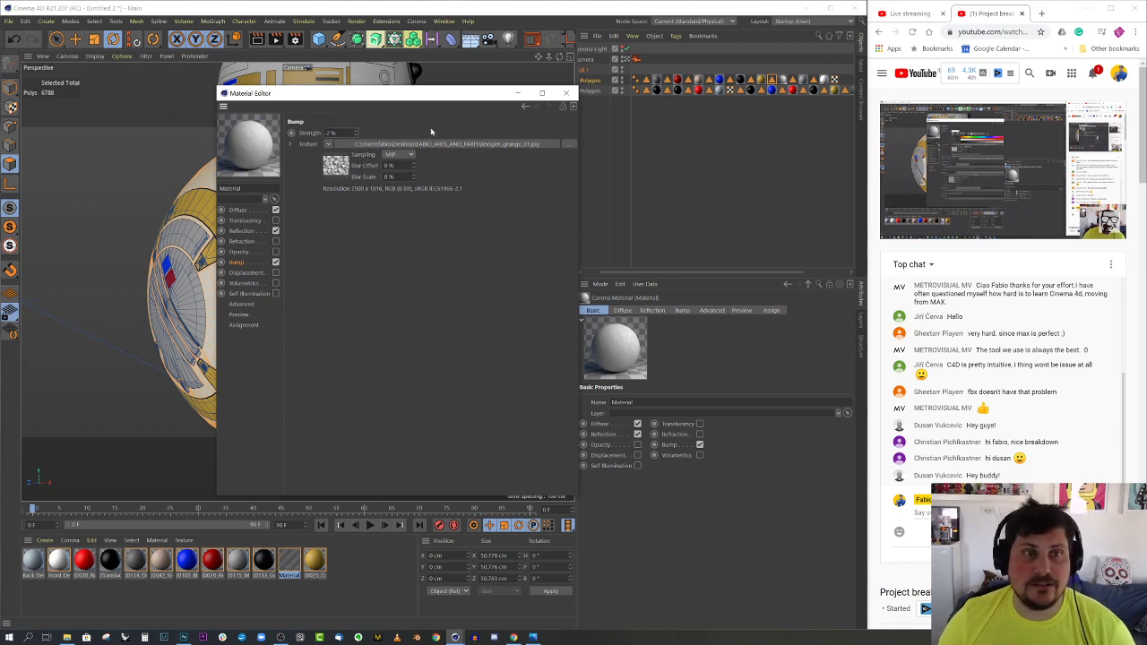
{"action": "left_click", "coordinate": [565, 92]}
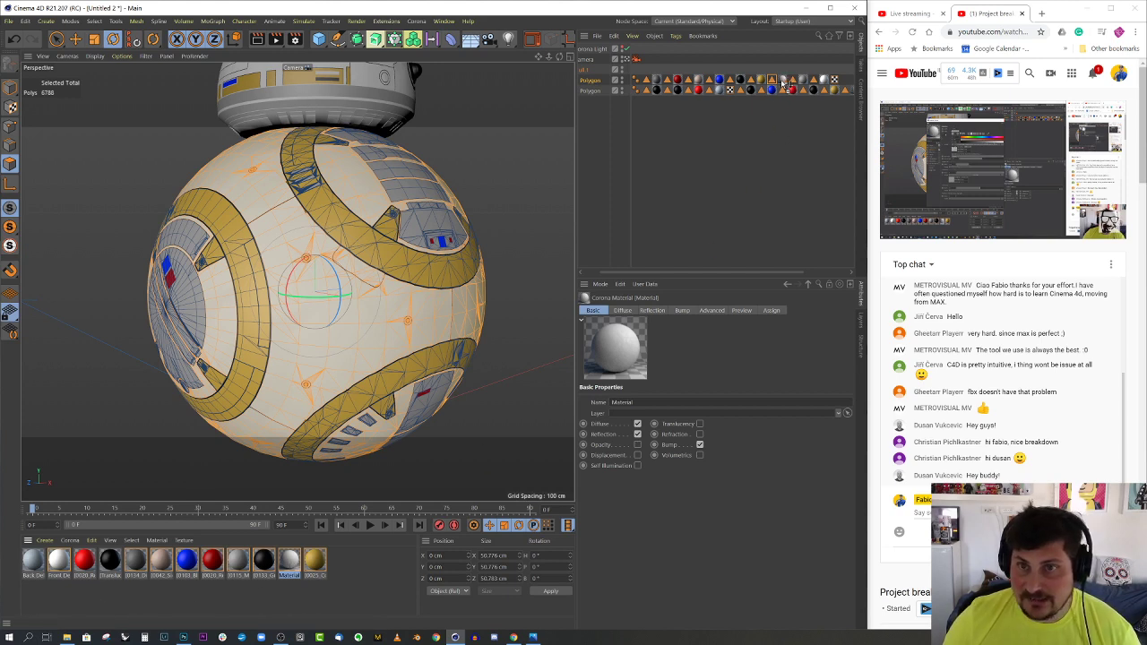
Switch the projection of the white material's tag on the BB-8 body to Cubic
{"action": "scroll", "coordinate": [362, 279], "scroll_direction": "down", "scroll_amount": 5}
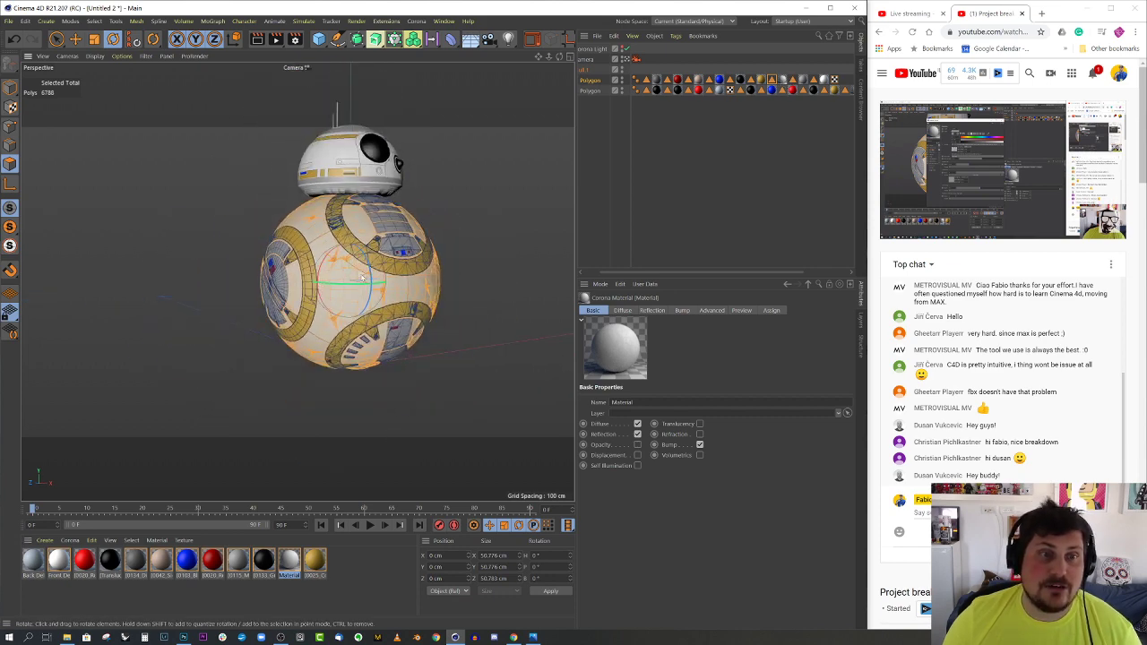
{"action": "scroll", "coordinate": [362, 279], "scroll_direction": "up", "scroll_amount": 4}
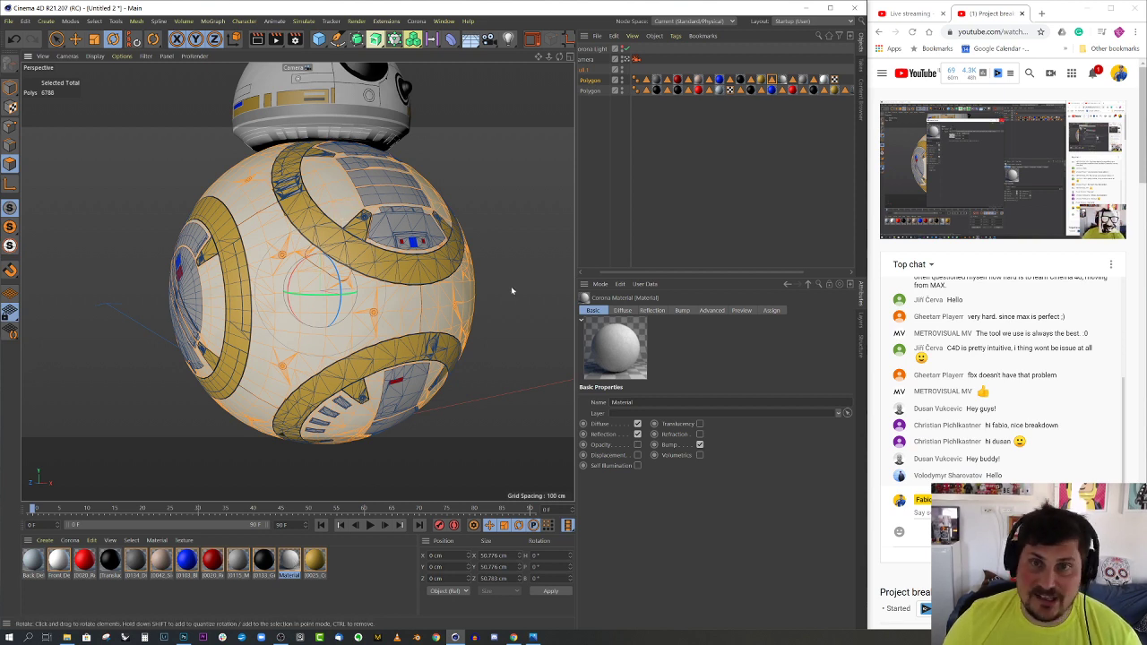
{"action": "left_click", "coordinate": [784, 80]}
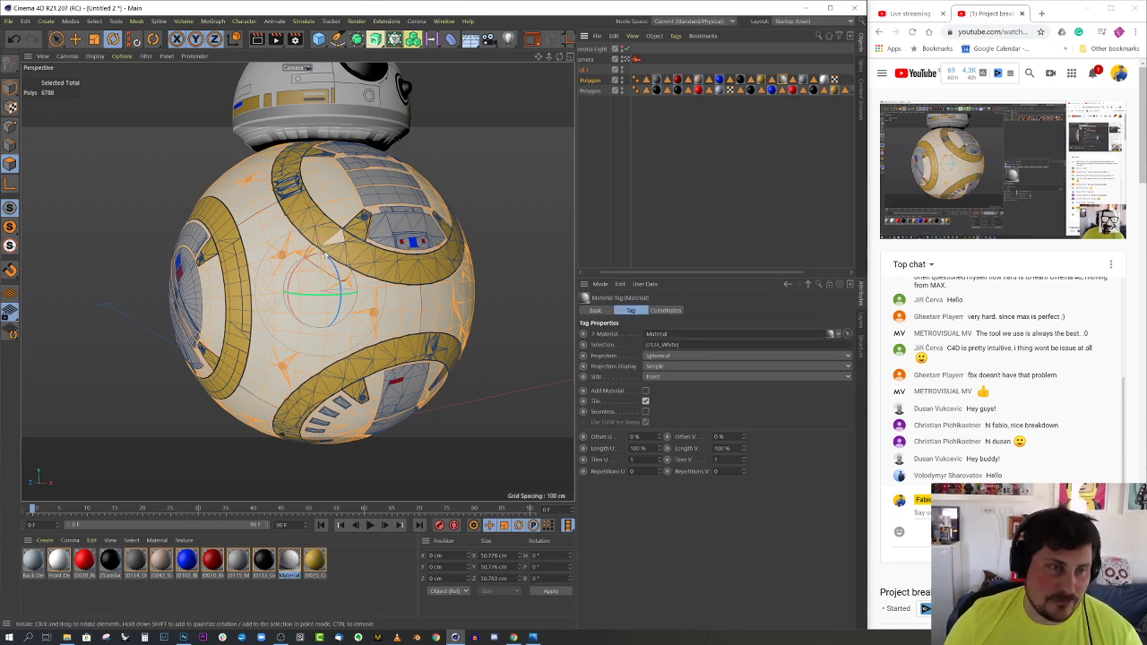
{"action": "left_click", "coordinate": [668, 357]}
{"action": "left_click", "coordinate": [671, 408]}
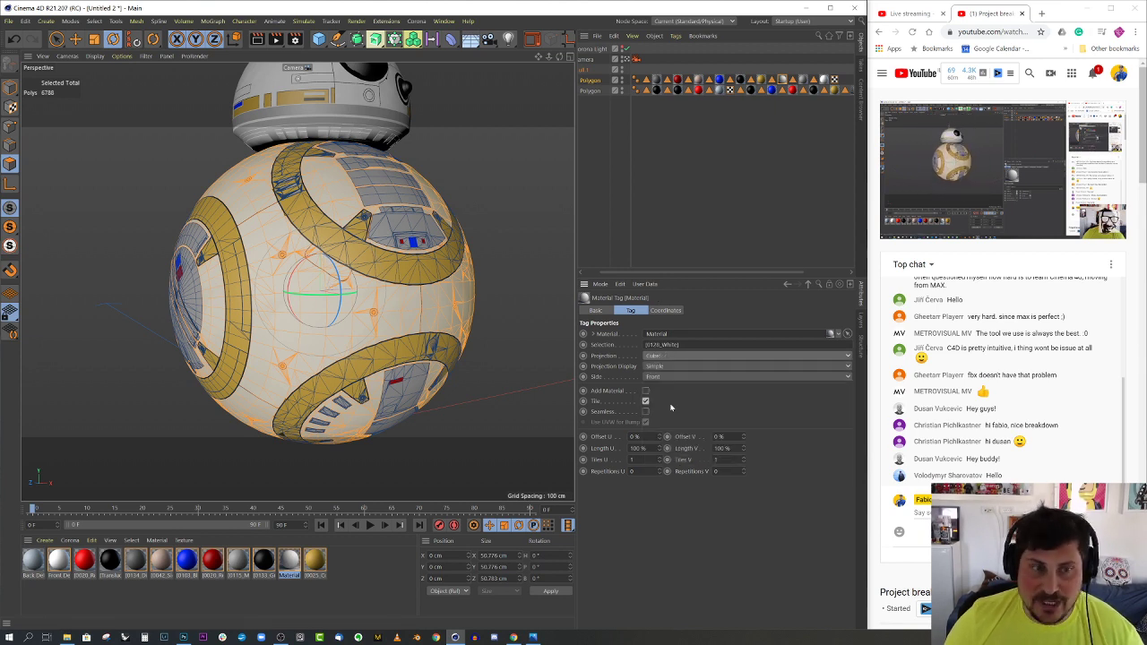
Enter texture mode and fit the white material's cubic projection to the body object
{"action": "left_click", "coordinate": [10, 107]}
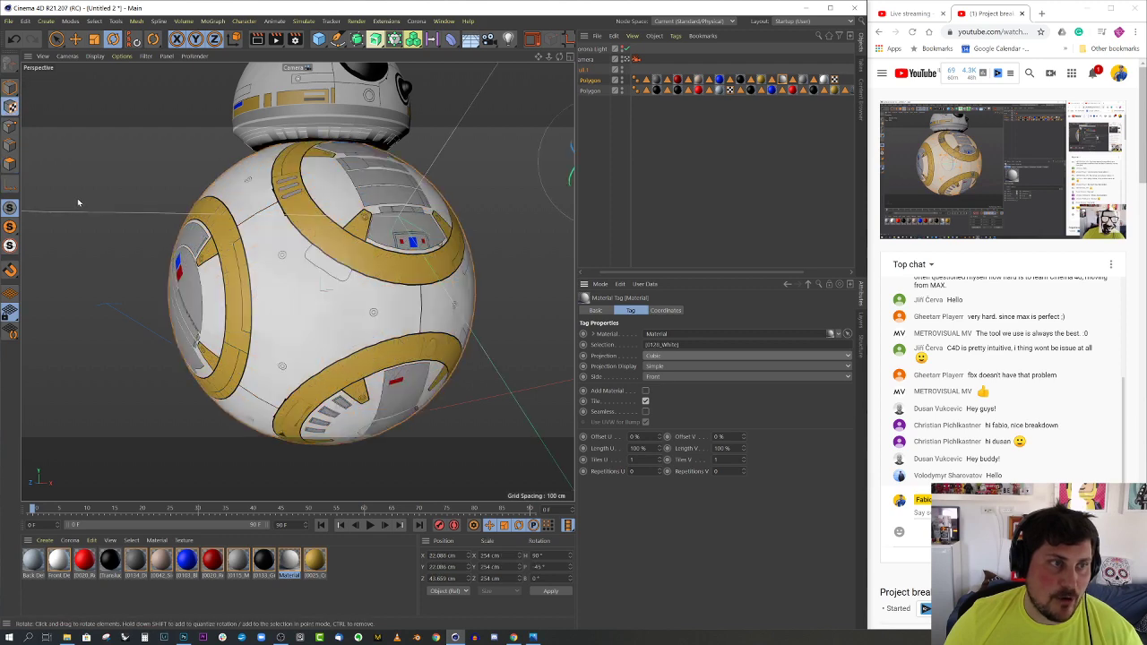
{"action": "scroll", "coordinate": [103, 208], "scroll_direction": "down", "scroll_amount": 5}
{"action": "right_click", "coordinate": [783, 80]}
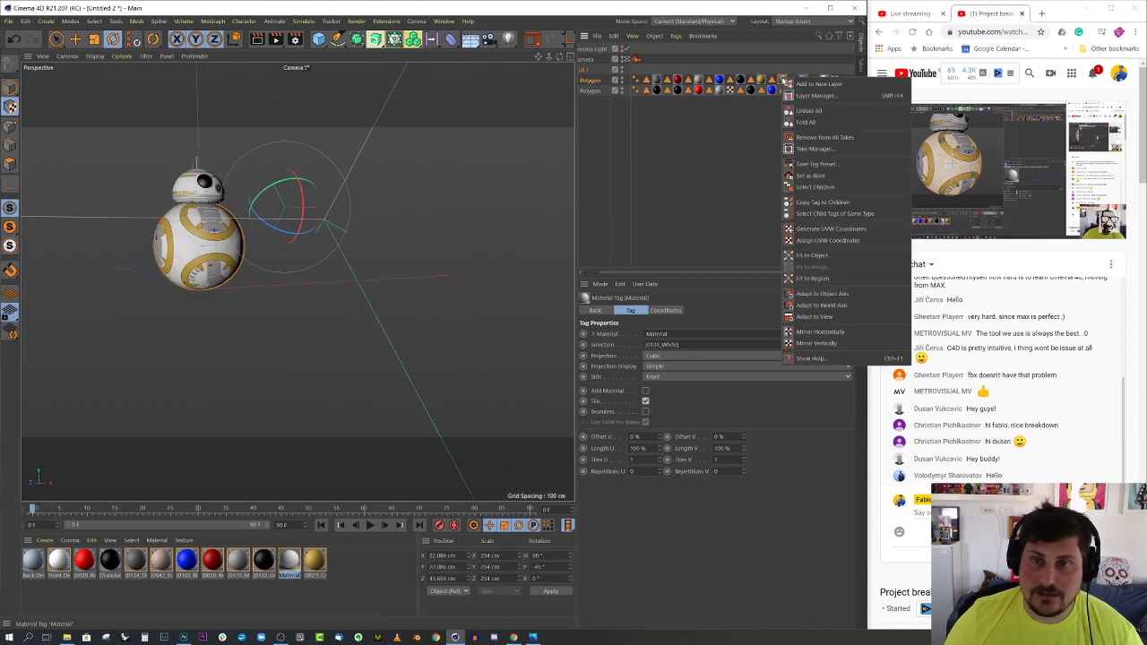
{"action": "left_click", "coordinate": [812, 255]}
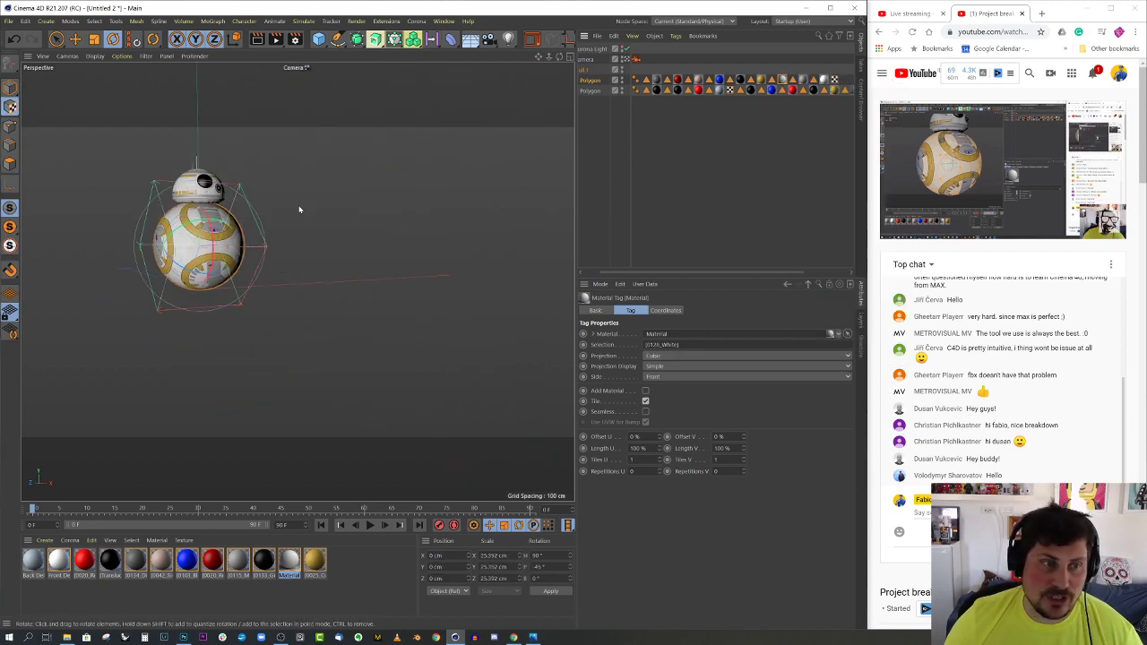
Straighten the texture projection cube by setting its heading and pitch rotation to 0°
{"action": "scroll", "coordinate": [186, 208], "scroll_direction": "up", "scroll_amount": 5}
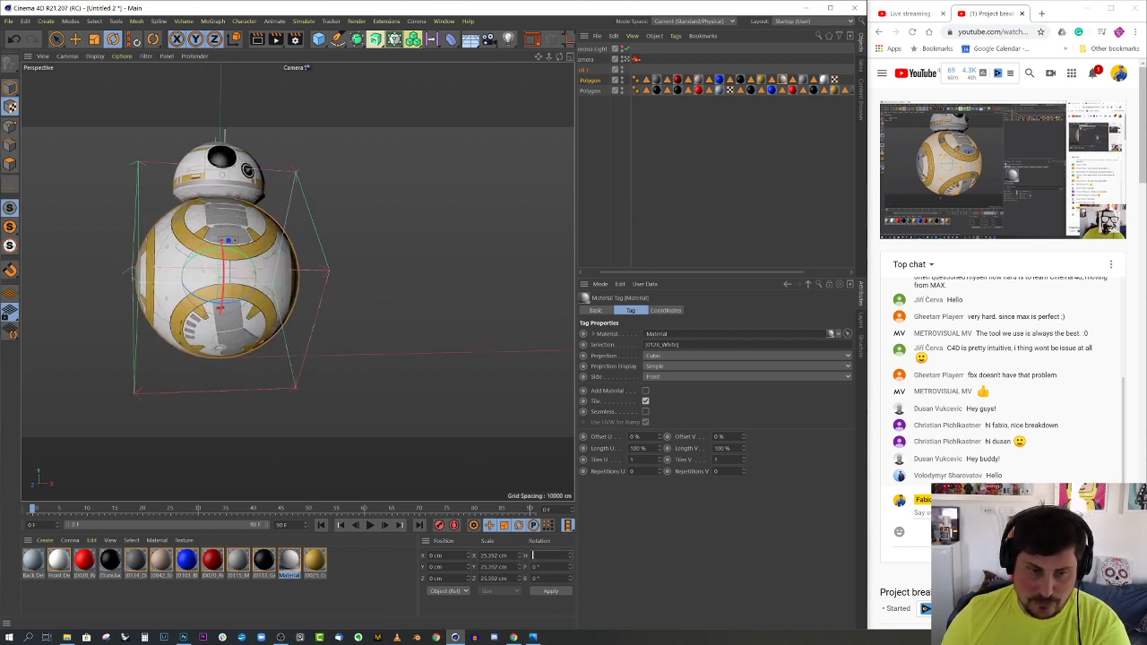
{"action": "type", "text": "0"}
{"action": "key", "text": "Return"}
{"action": "left_click_drag", "start_coordinate": [235, 201], "coordinate": [285, 231], "text": "alt"}
{"action": "middle_click_drag", "start_coordinate": [227, 250], "coordinate": [283, 269], "text": "alt"}
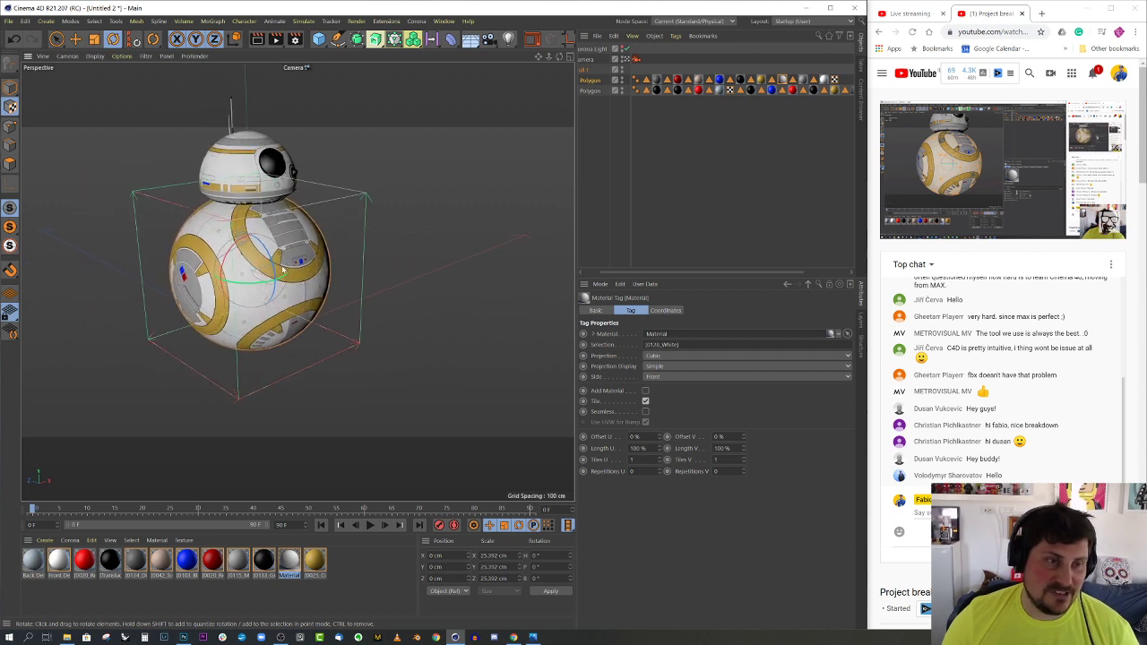
{"action": "scroll", "coordinate": [284, 269], "scroll_direction": "up", "scroll_amount": 3}
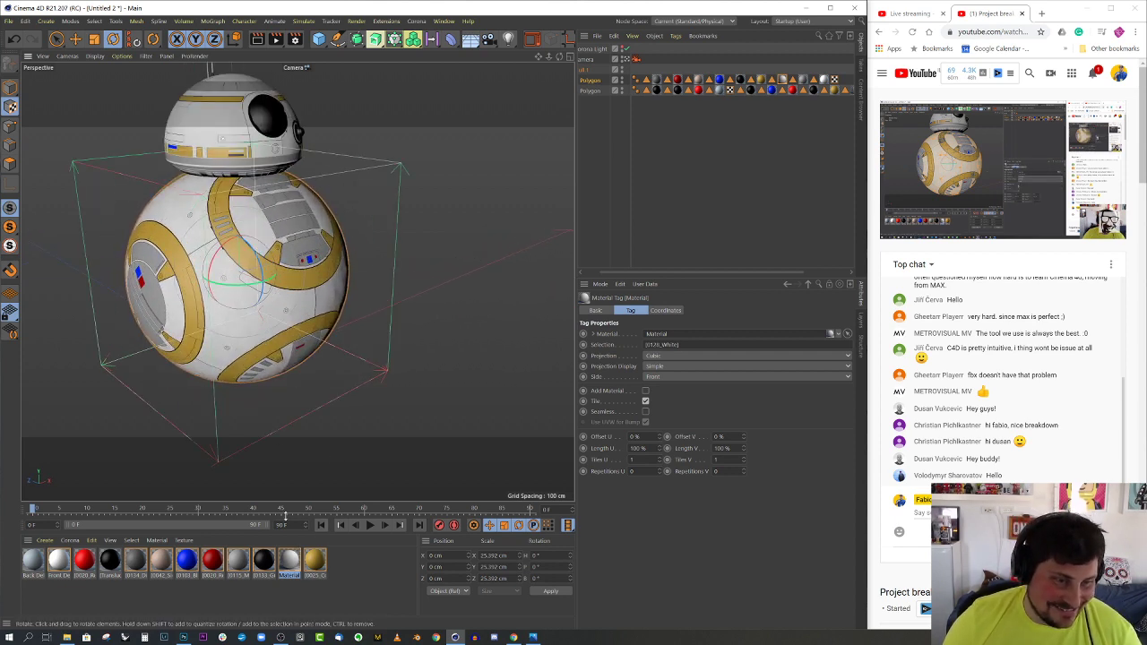
Replace the white material's diffuse texture with a Corona Triplanar shader using gen_grunge_01.jpg as its X-axis texture
{"action": "double_click", "coordinate": [289, 560]}
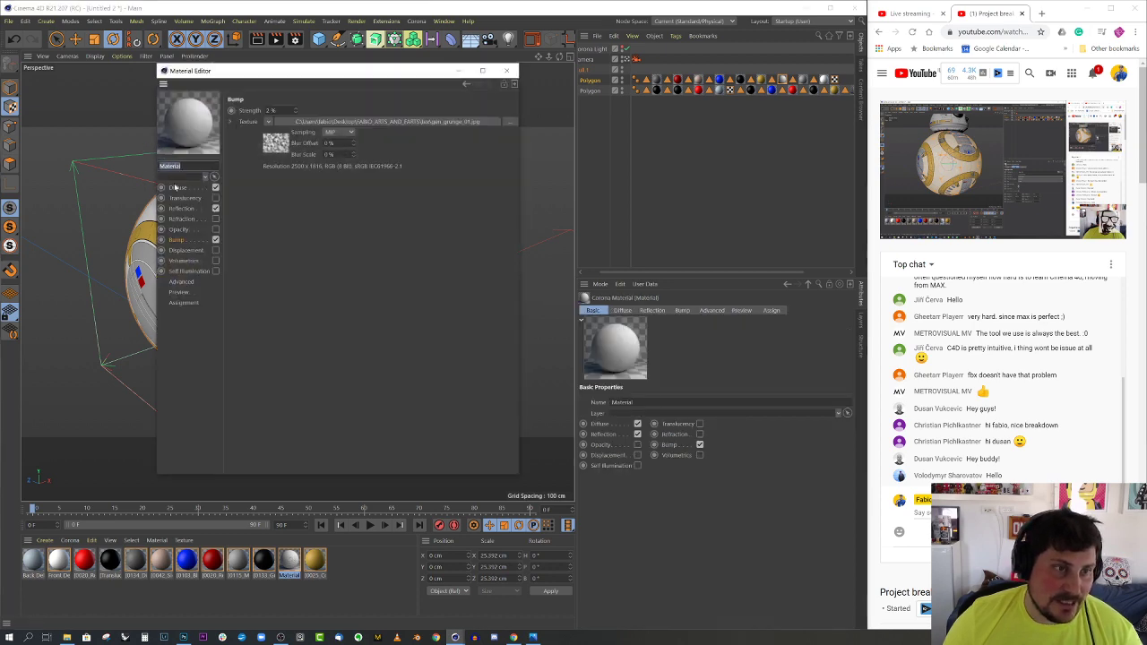
{"action": "left_click", "coordinate": [177, 187]}
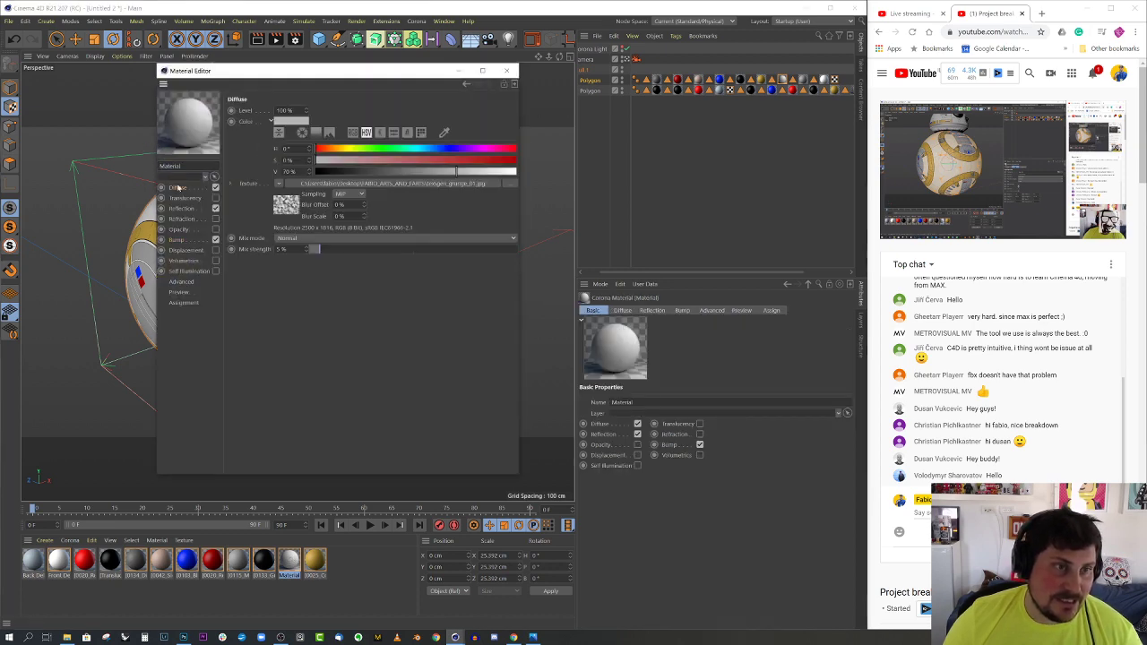
{"action": "left_click", "coordinate": [280, 184]}
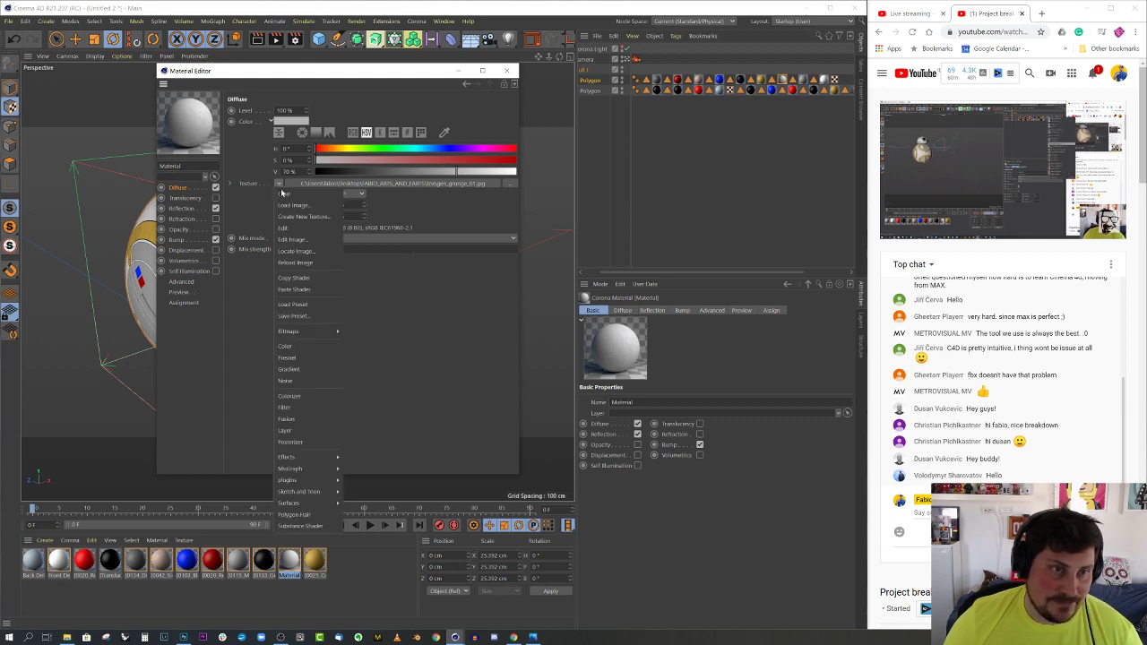
{"action": "mouse_move", "coordinate": [301, 480]}
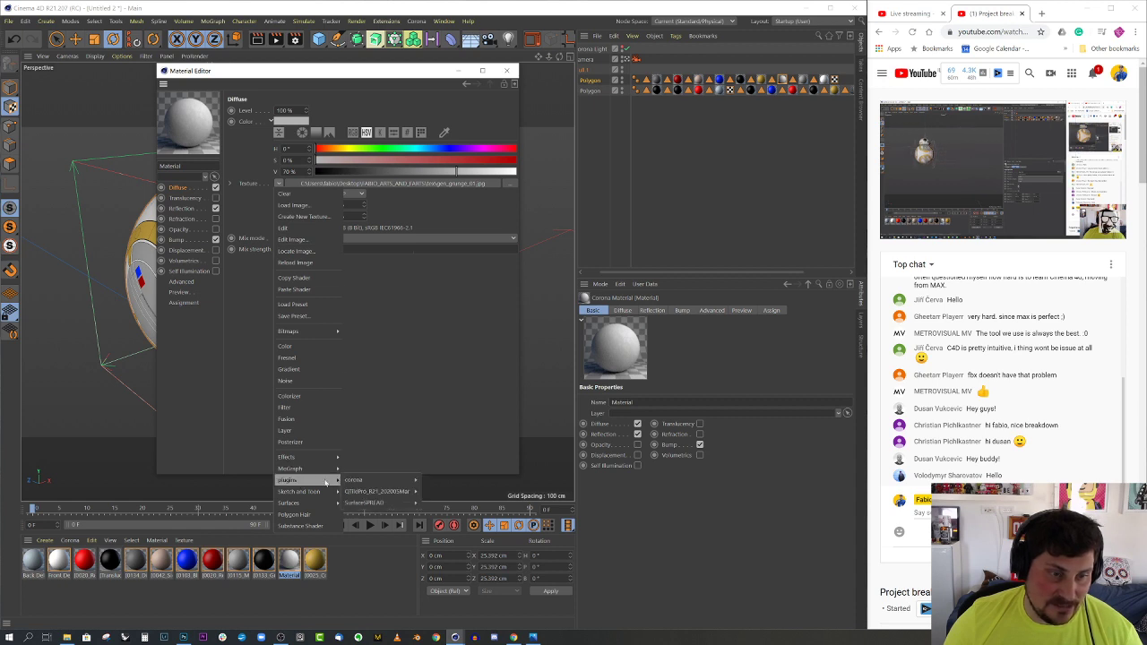
{"action": "mouse_move", "coordinate": [403, 482]}
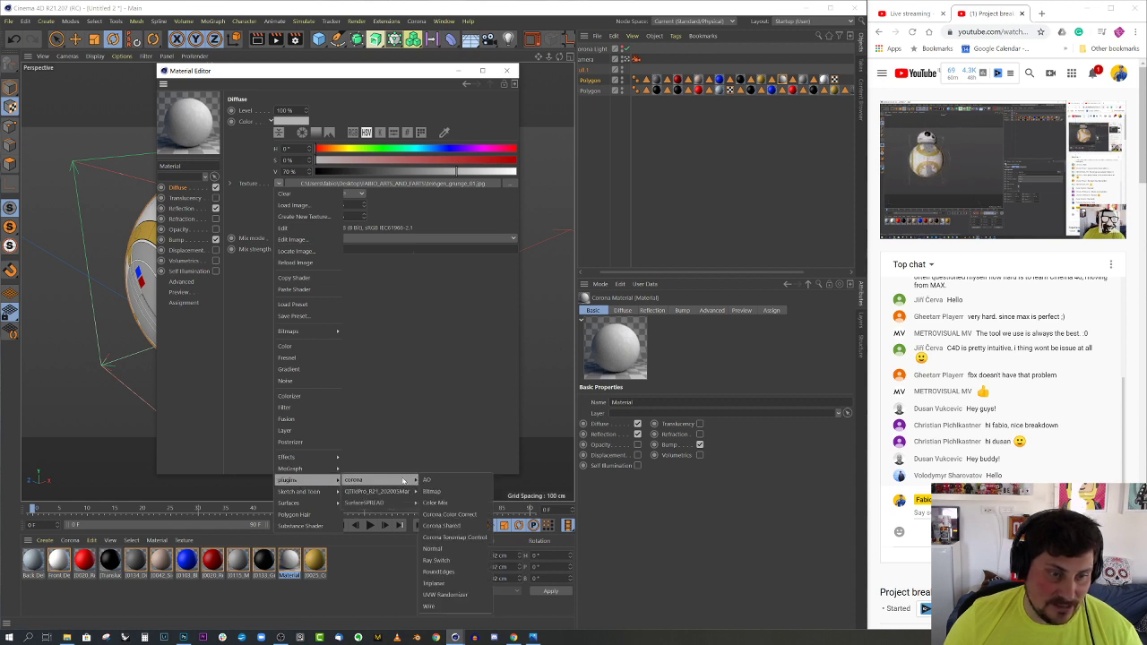
{"action": "left_click", "coordinate": [450, 584]}
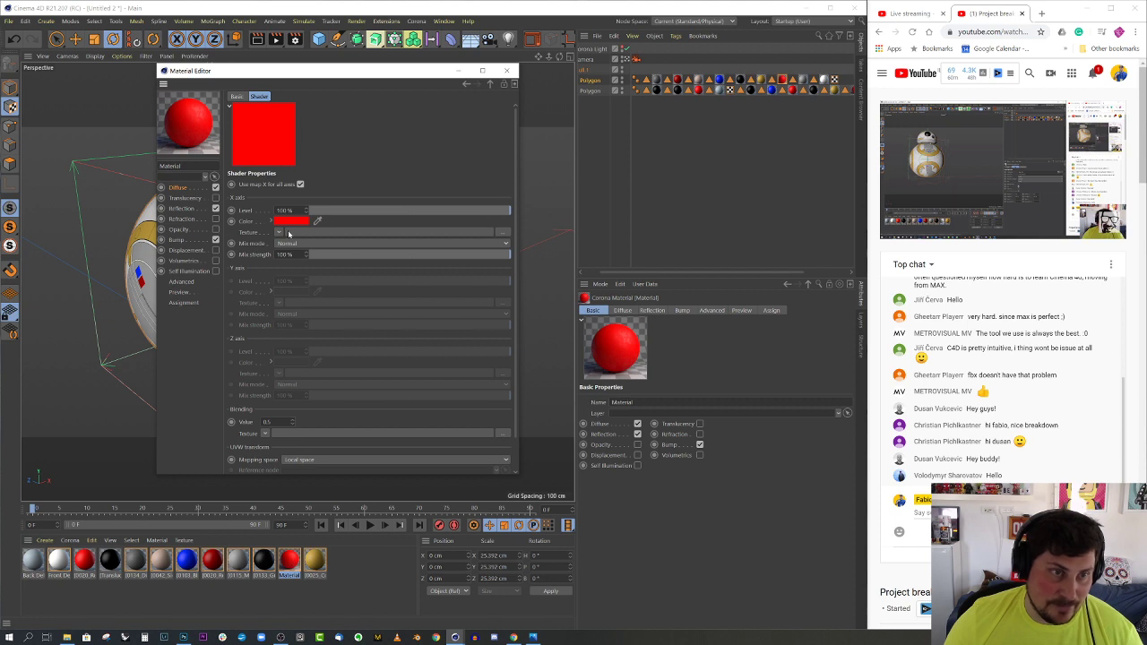
{"action": "left_click", "coordinate": [287, 233]}
{"action": "left_click", "coordinate": [301, 272]}
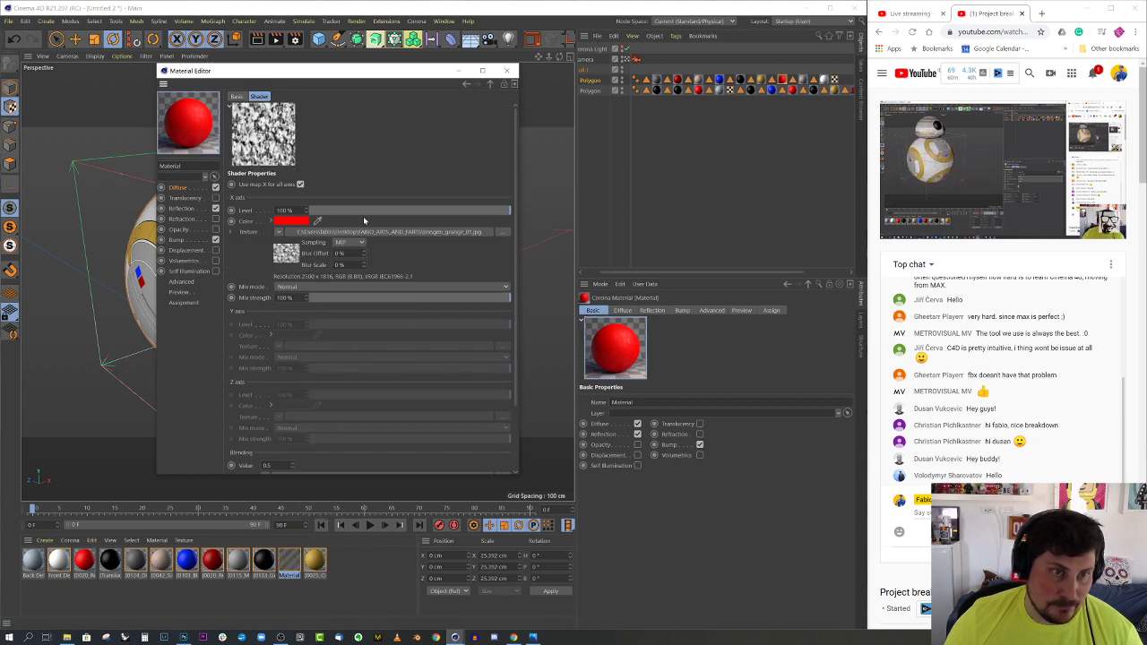
Change the Triplanar shader's X-axis colour from red to a slightly darkened white with 0% saturation
{"action": "left_click", "coordinate": [295, 220]}
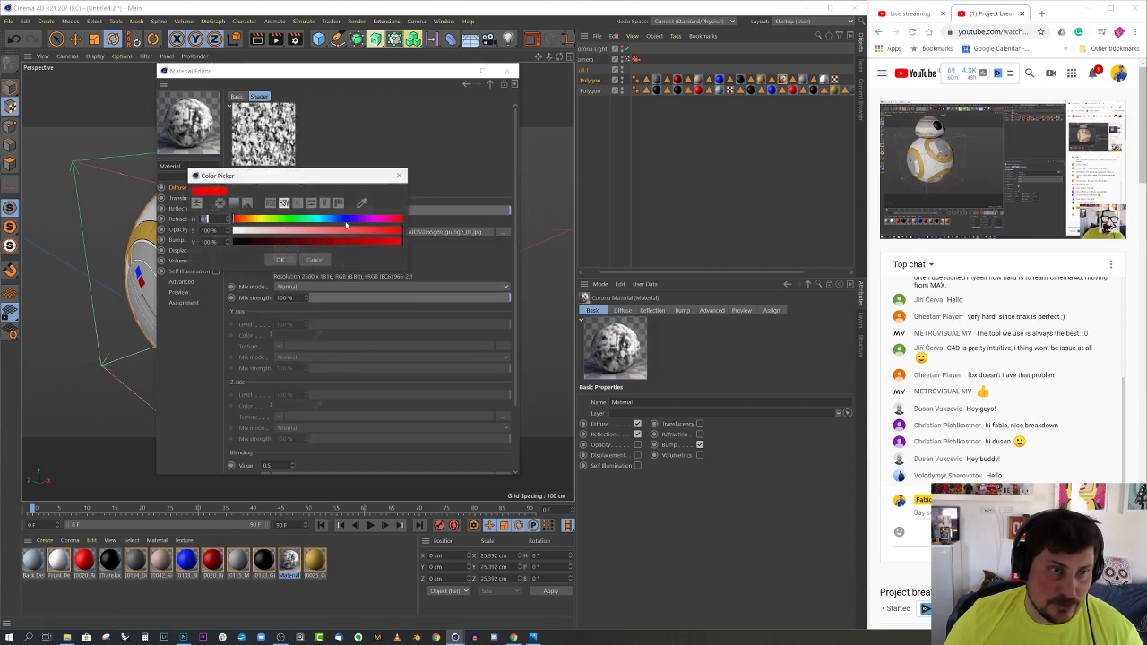
{"action": "left_click_drag", "start_coordinate": [278, 229], "coordinate": [233, 230]}
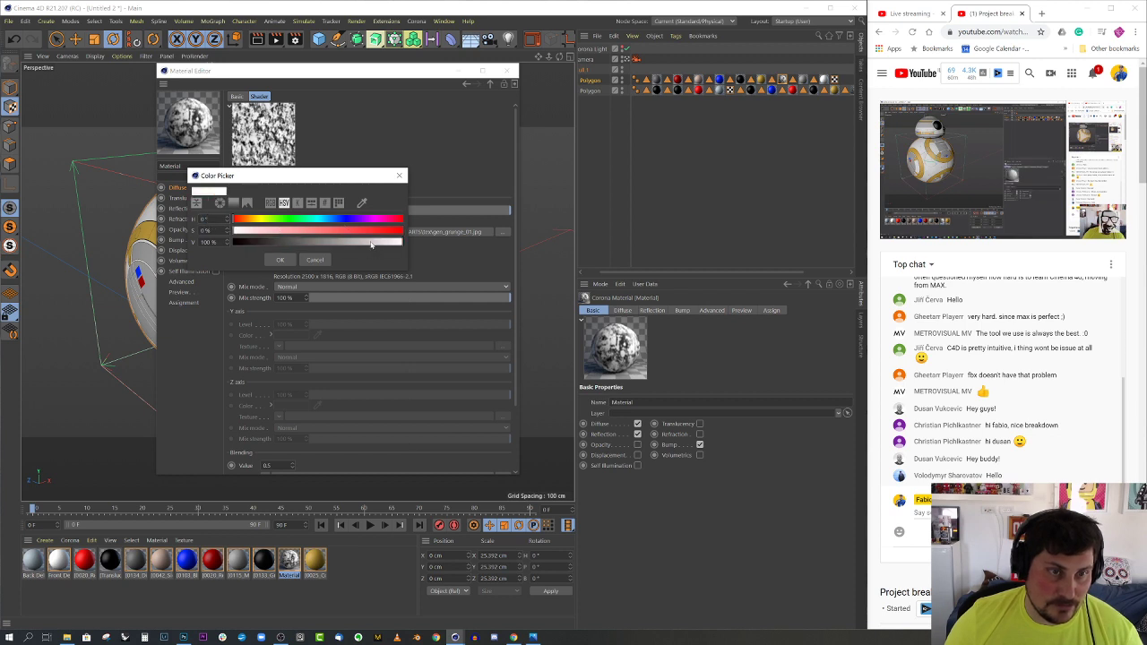
{"action": "mouse_move", "coordinate": [371, 243]}
{"action": "left_mouse_down"}
{"action": "mouse_move", "coordinate": [346, 245]}
{"action": "mouse_move", "coordinate": [394, 245]}
{"action": "mouse_move", "coordinate": [382, 246]}
{"action": "left_mouse_up"}
{"action": "left_click", "coordinate": [281, 260]}
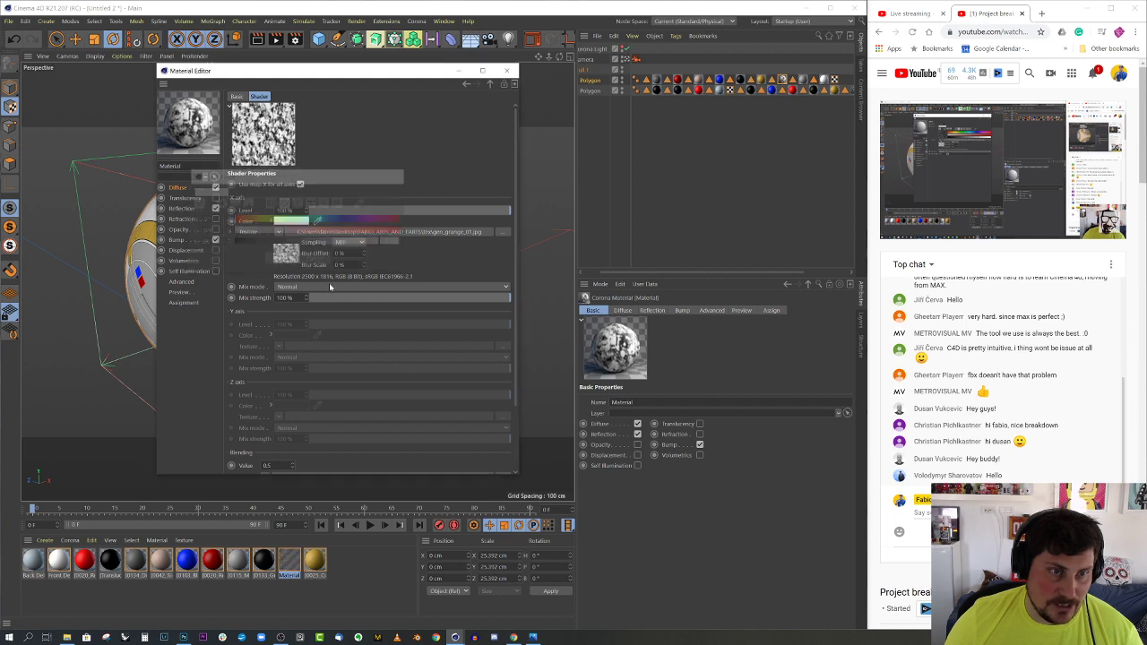
Set the Triplanar shader's X-axis mix mode to Multiply with 6% mix strength, and close the material editor
{"action": "left_click", "coordinate": [332, 287]}
{"action": "left_click", "coordinate": [315, 332]}
{"action": "left_click", "coordinate": [321, 301]}
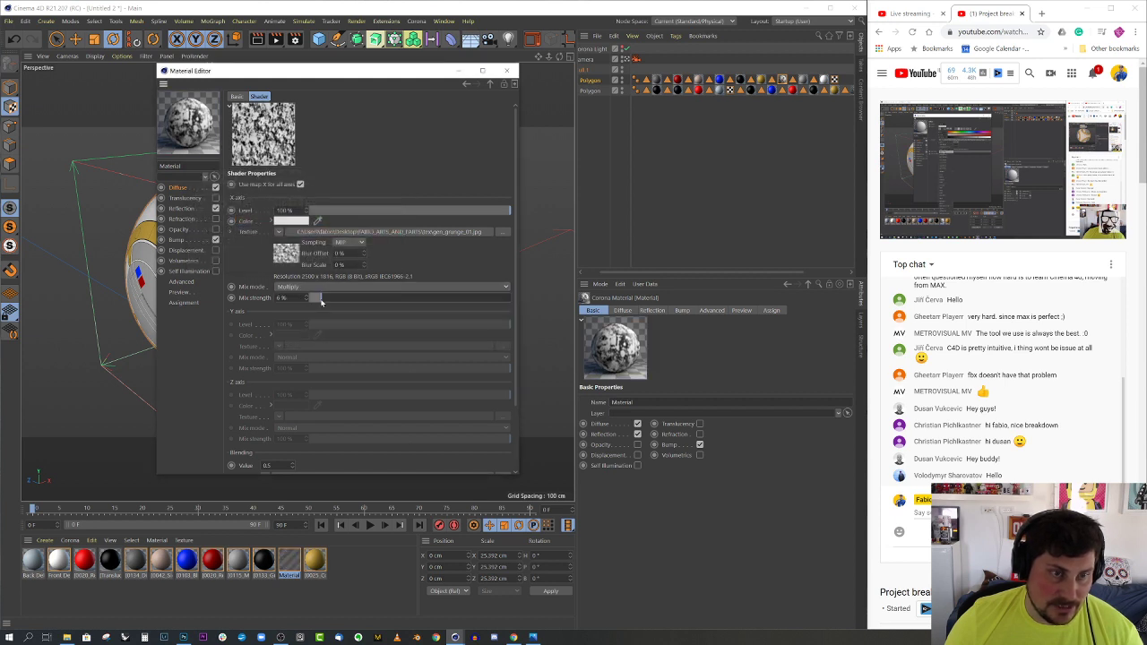
{"action": "left_click_drag", "start_coordinate": [329, 302], "coordinate": [325, 301]}
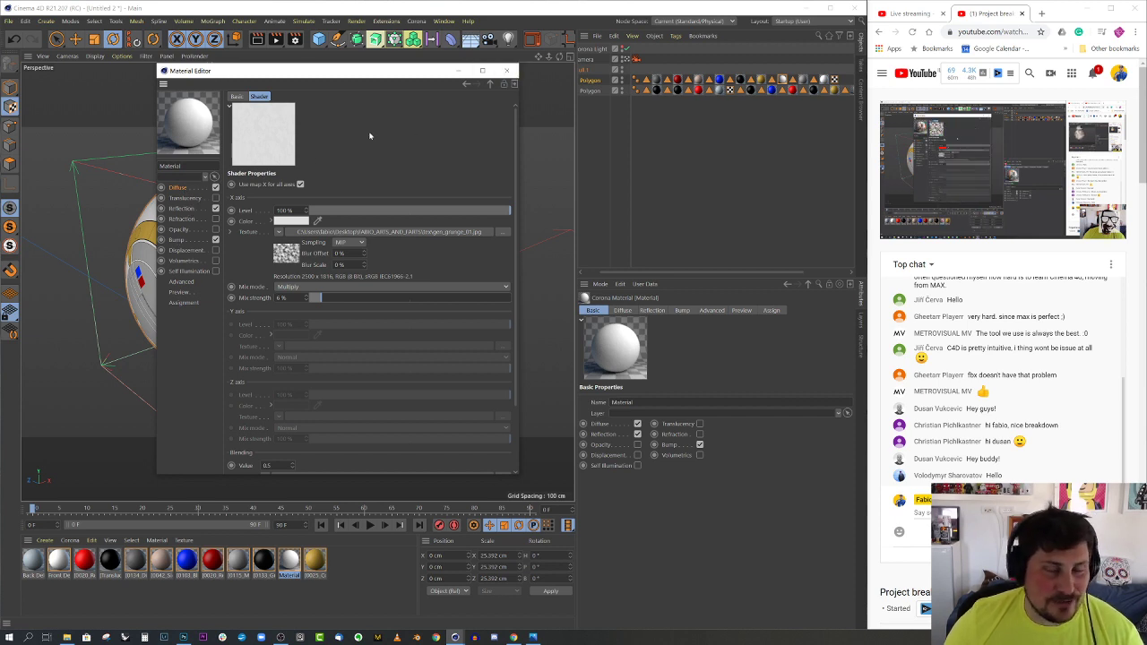
{"action": "left_click", "coordinate": [506, 70]}
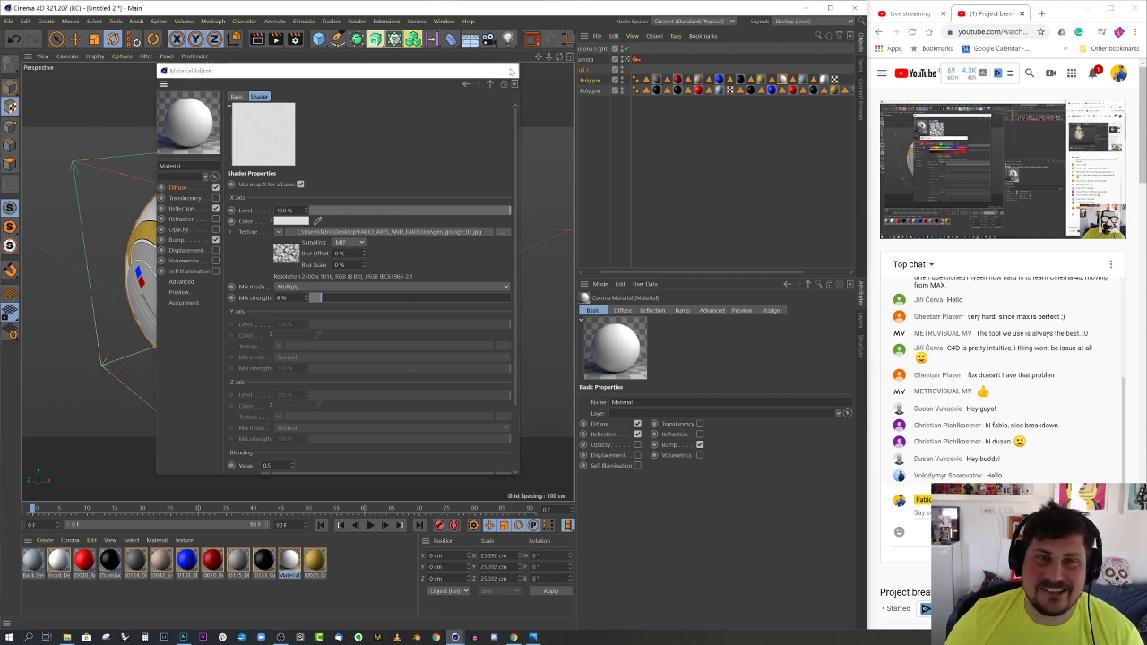
Widen the viewport by narrowing the object and attribute managers, and frame the whole BB-8 in it
{"action": "scroll", "coordinate": [370, 237], "scroll_direction": "down", "scroll_amount": 5}
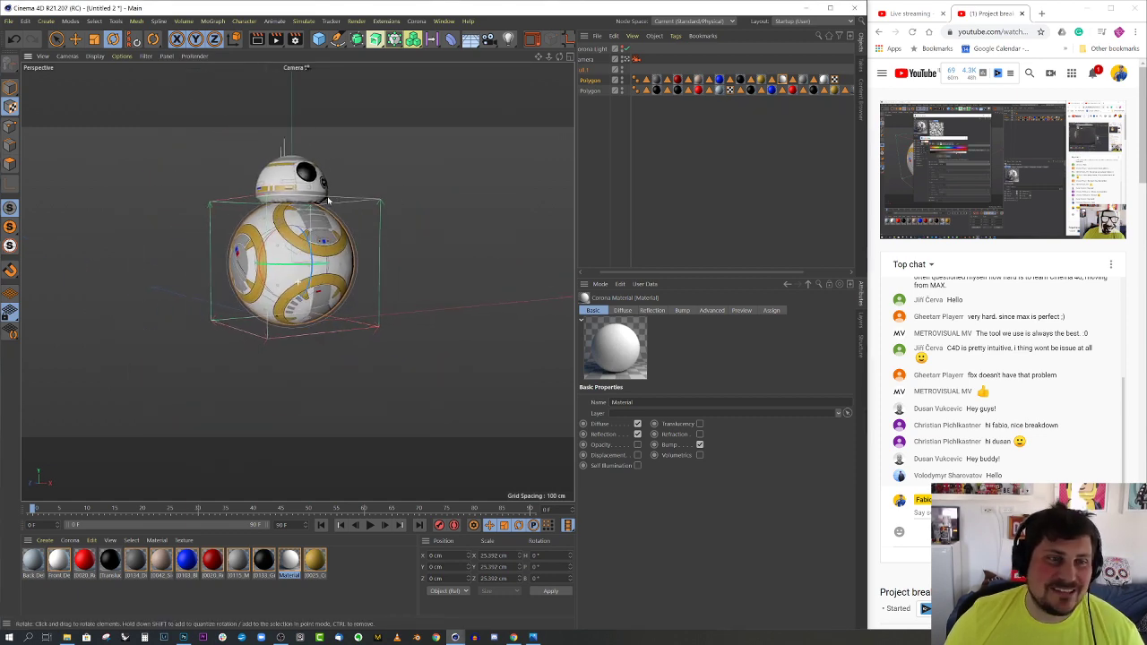
{"action": "scroll", "coordinate": [292, 242], "scroll_direction": "down", "scroll_amount": 5}
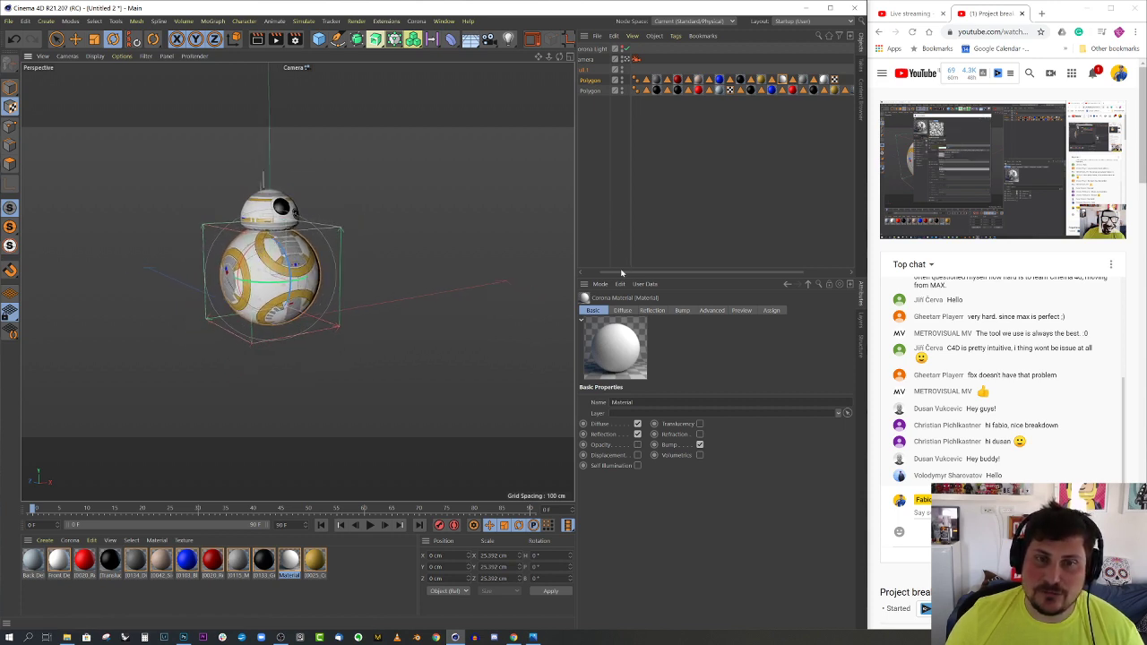
{"action": "left_click_drag", "start_coordinate": [621, 272], "coordinate": [583, 274]}
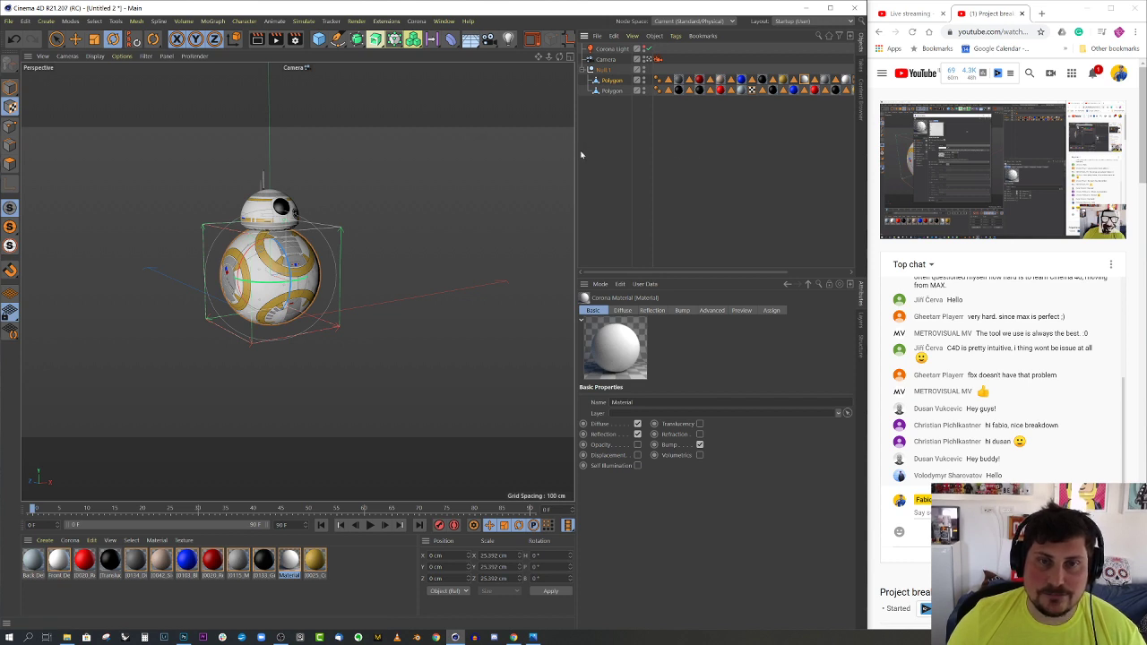
{"action": "left_click_drag", "start_coordinate": [575, 151], "coordinate": [713, 158]}
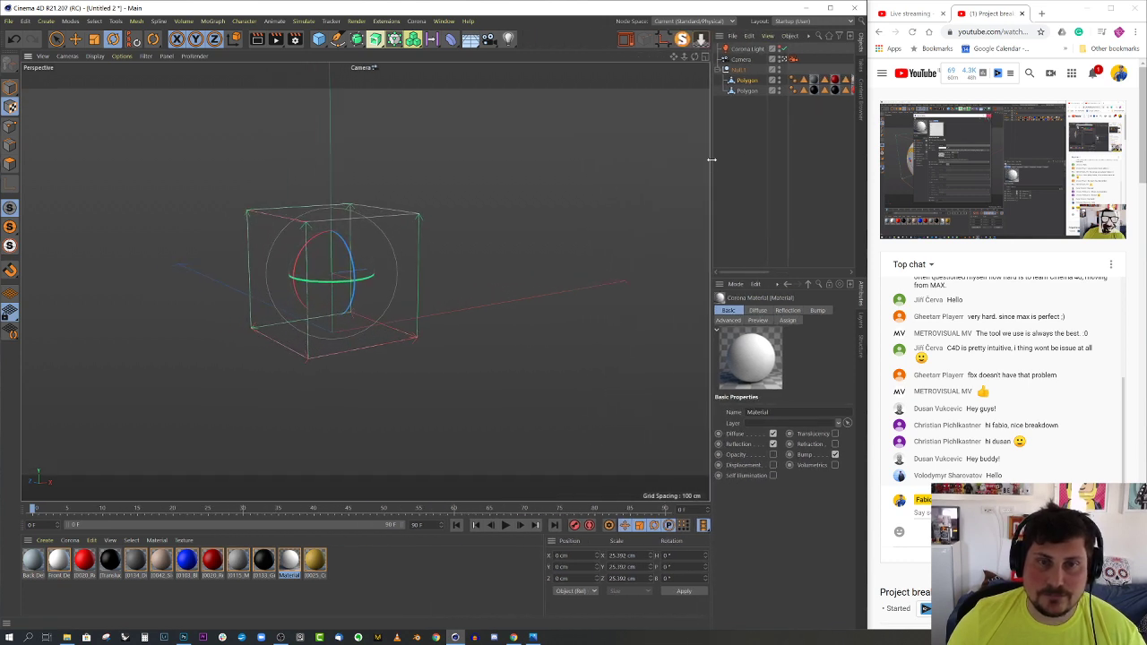
{"action": "left_click_drag", "start_coordinate": [553, 77], "coordinate": [582, 91], "text": "alt"}
{"action": "mouse_move", "coordinate": [524, 139]}
{"action": "left_mouse_down", "text": "alt"}
{"action": "mouse_move", "coordinate": [453, 154]}
{"action": "mouse_move", "coordinate": [463, 187]}
{"action": "mouse_move", "coordinate": [499, 185]}
{"action": "left_mouse_up", "text": "alt"}
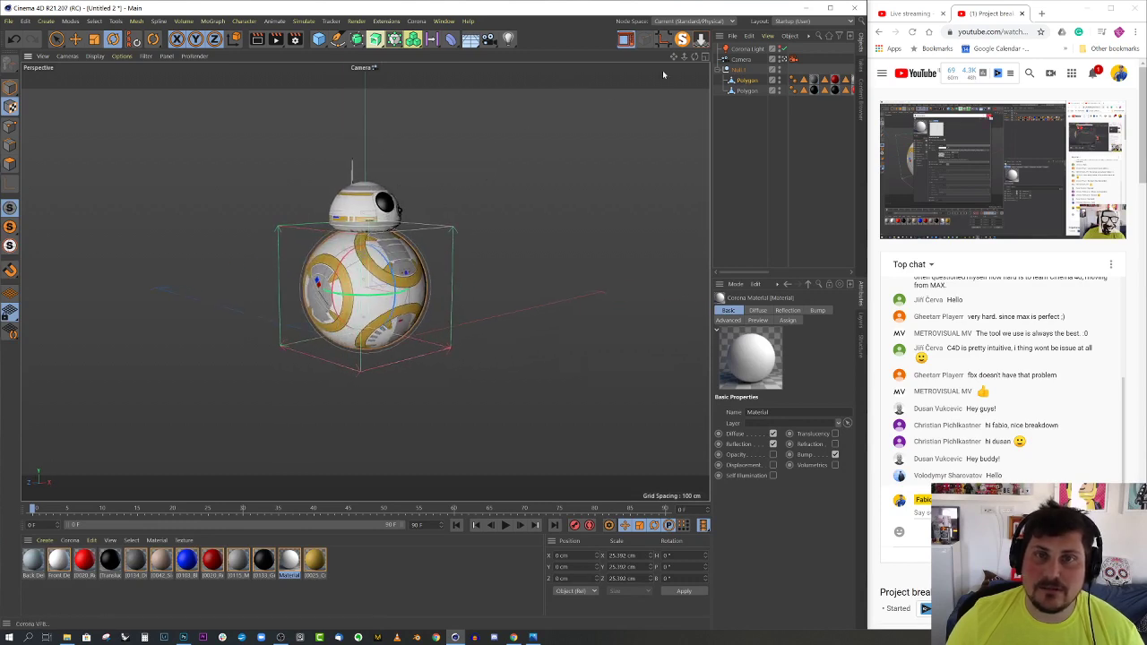
Run a test render of BB-8 in the Corona frame buffer and close it
{"action": "left_click", "coordinate": [682, 39]}
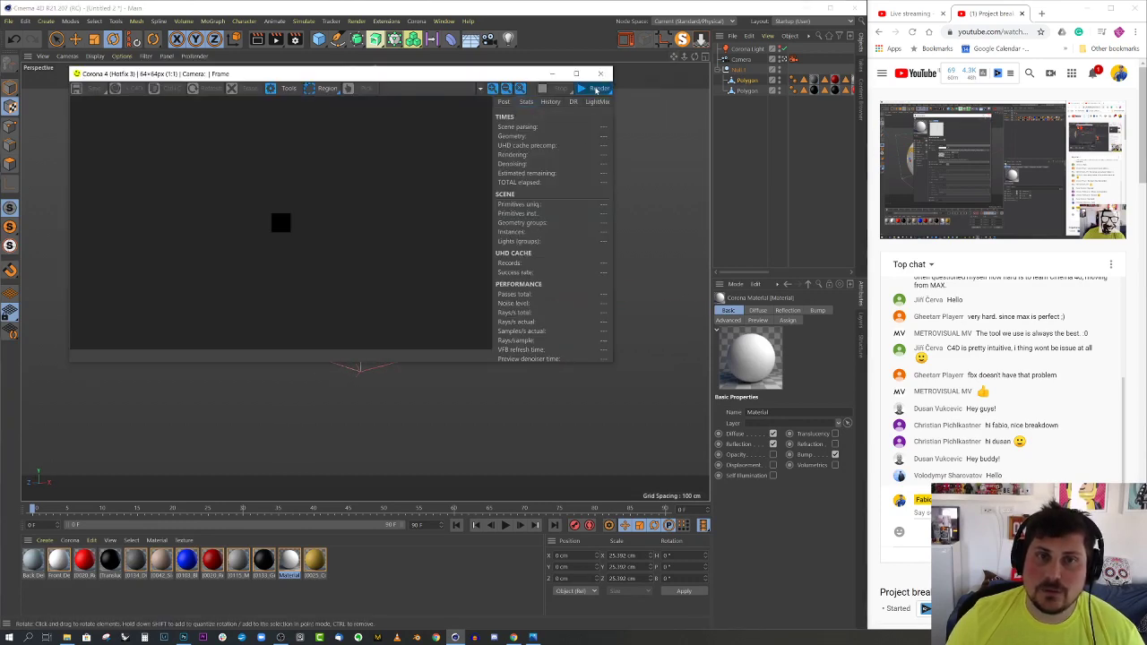
{"action": "left_click", "coordinate": [596, 89]}
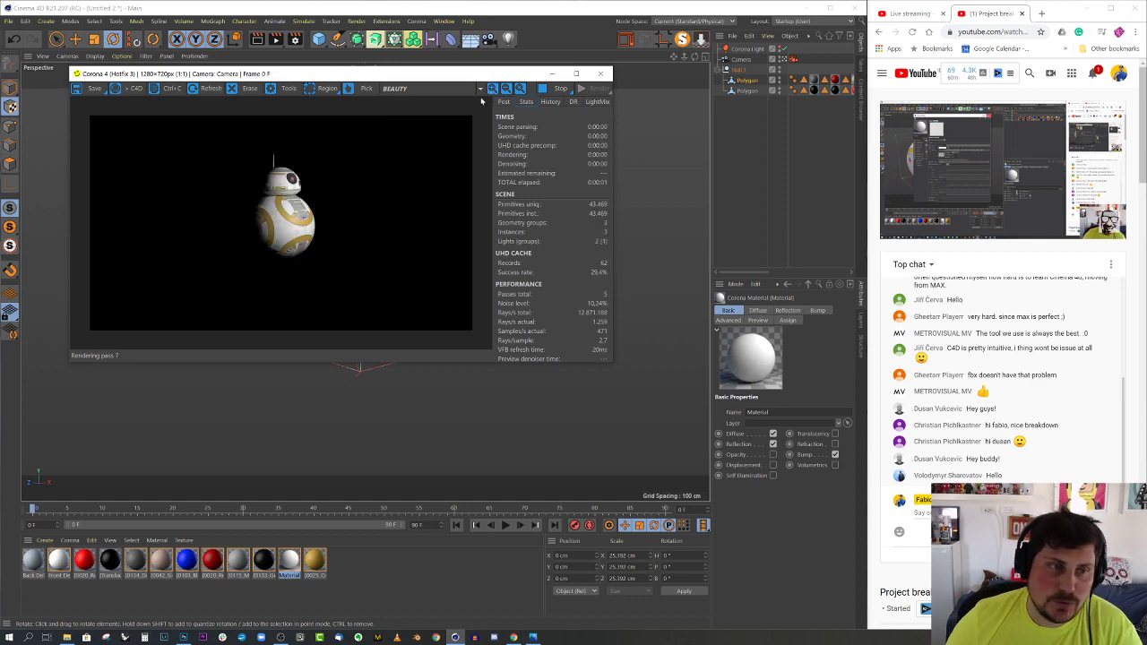
{"action": "left_click", "coordinate": [600, 73]}
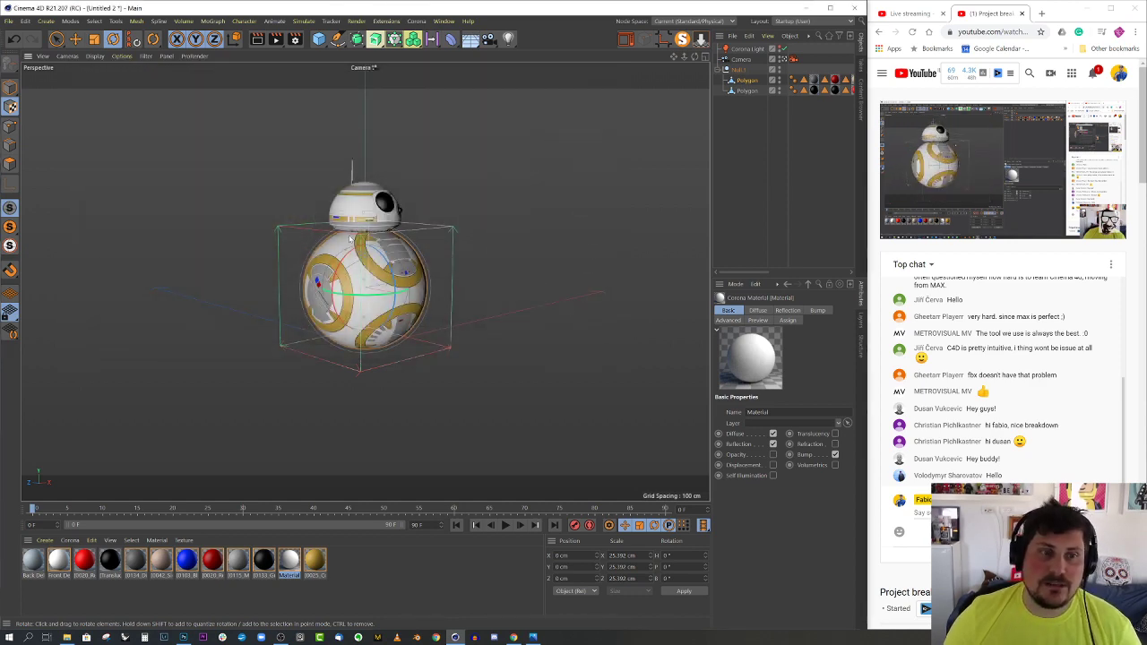
Make the render output square with a locked ratio and set its resolution to 2000 x 2000 pixels
{"action": "right_click_drag", "start_coordinate": [349, 238], "coordinate": [431, 235], "text": "alt"}
{"action": "left_click_drag", "start_coordinate": [430, 234], "coordinate": [407, 234], "text": "alt"}
{"action": "right_click_drag", "start_coordinate": [407, 233], "coordinate": [359, 215], "text": "alt"}
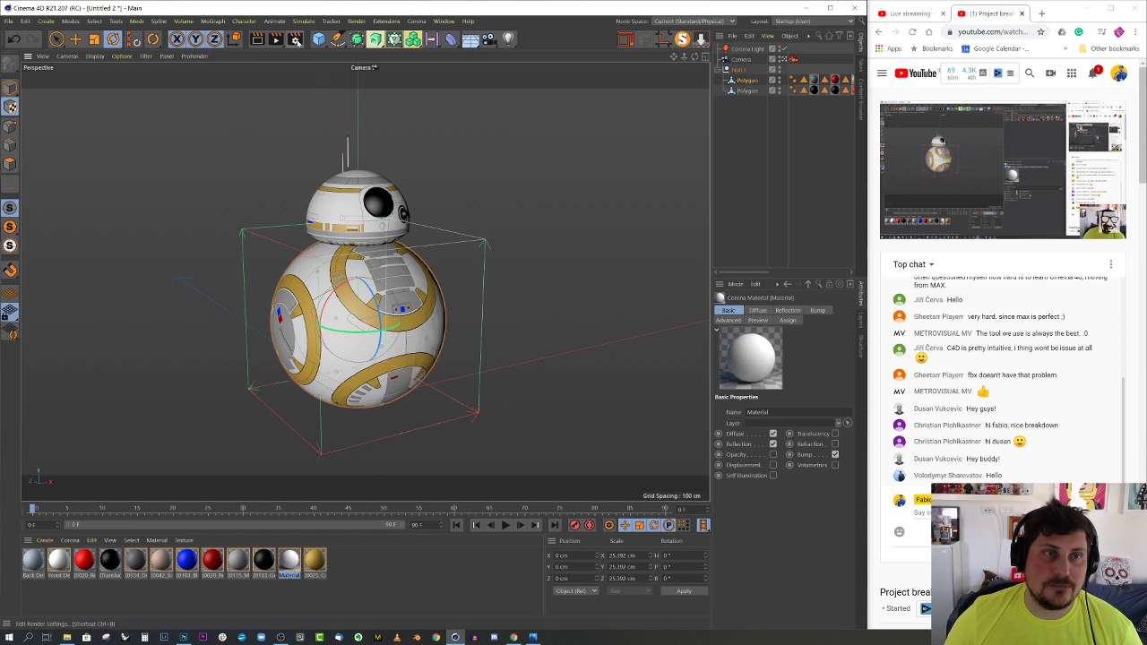
{"action": "left_click", "coordinate": [296, 41]}
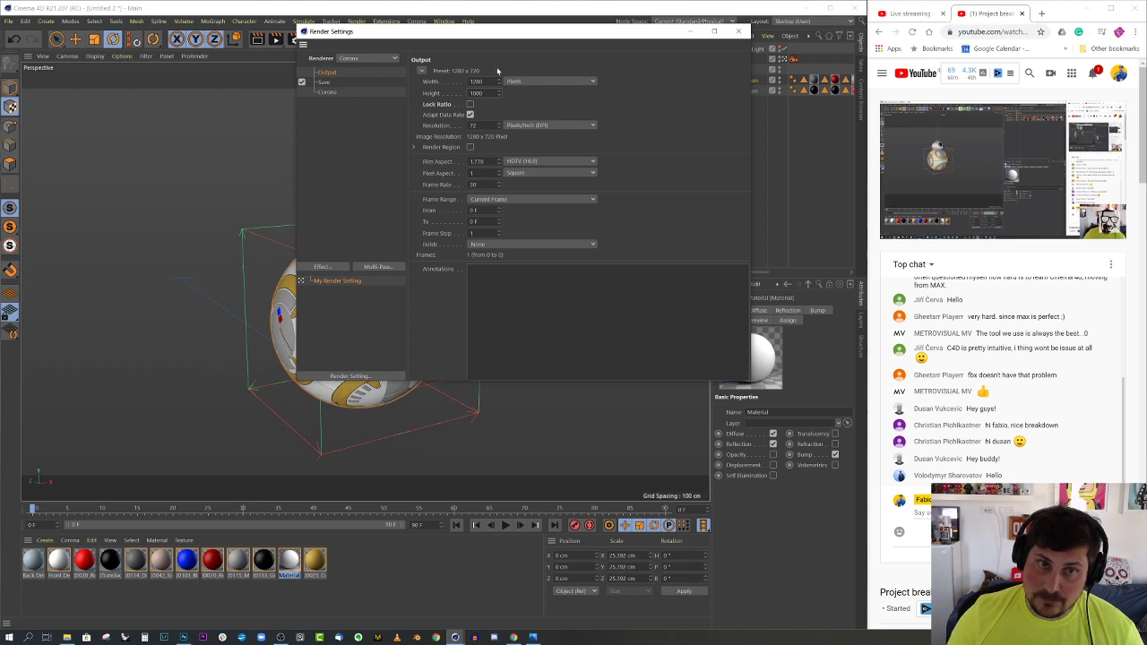
{"action": "left_click_drag", "start_coordinate": [484, 81], "coordinate": [455, 88]}
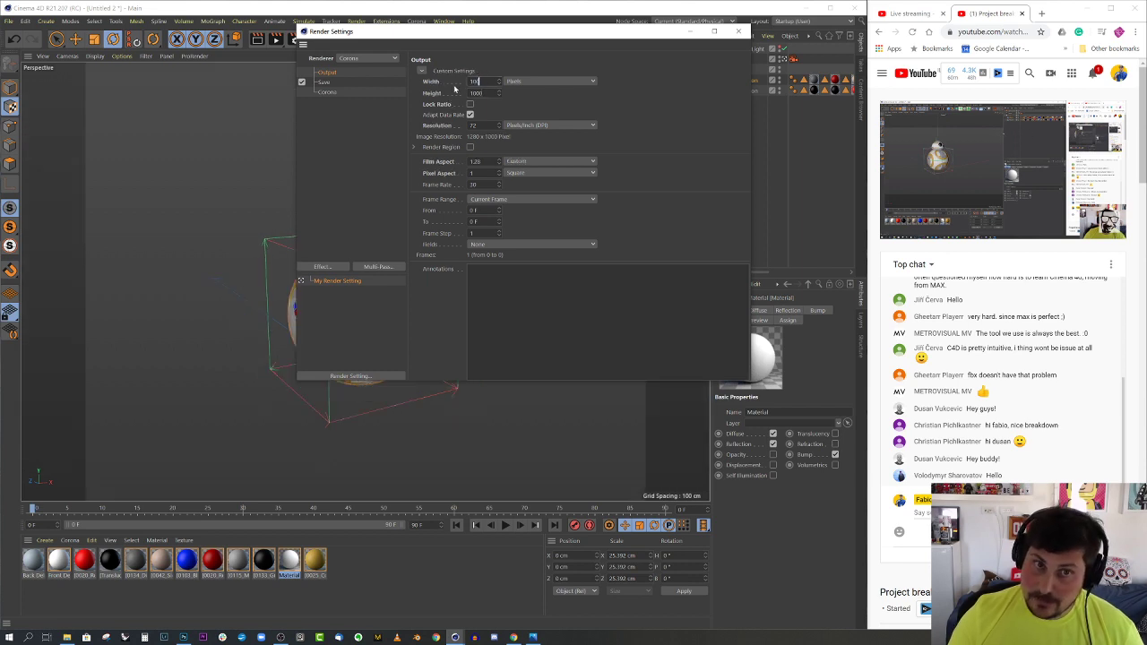
{"action": "left_click", "coordinate": [482, 81]}
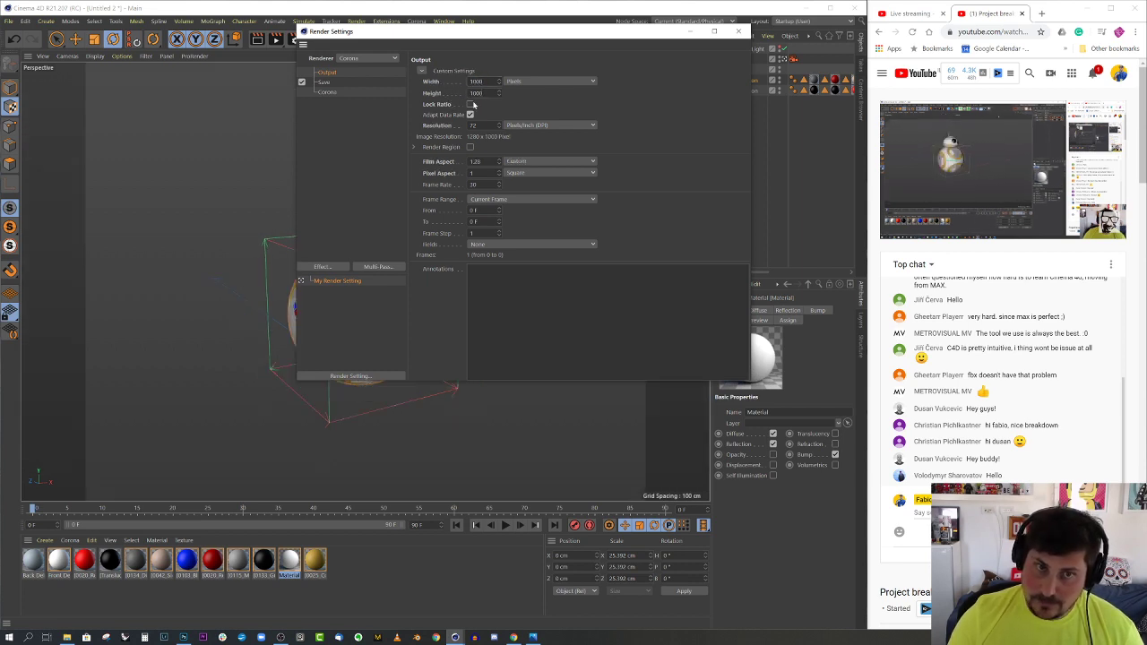
{"action": "left_click", "coordinate": [470, 104]}
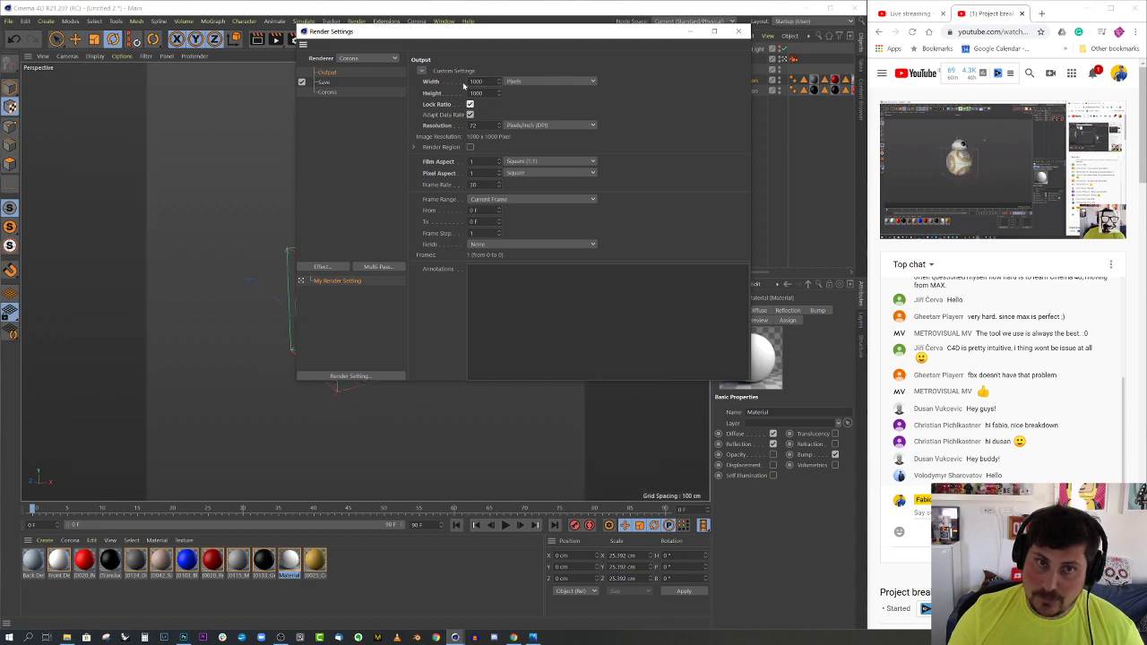
{"action": "type", "text": "200"}
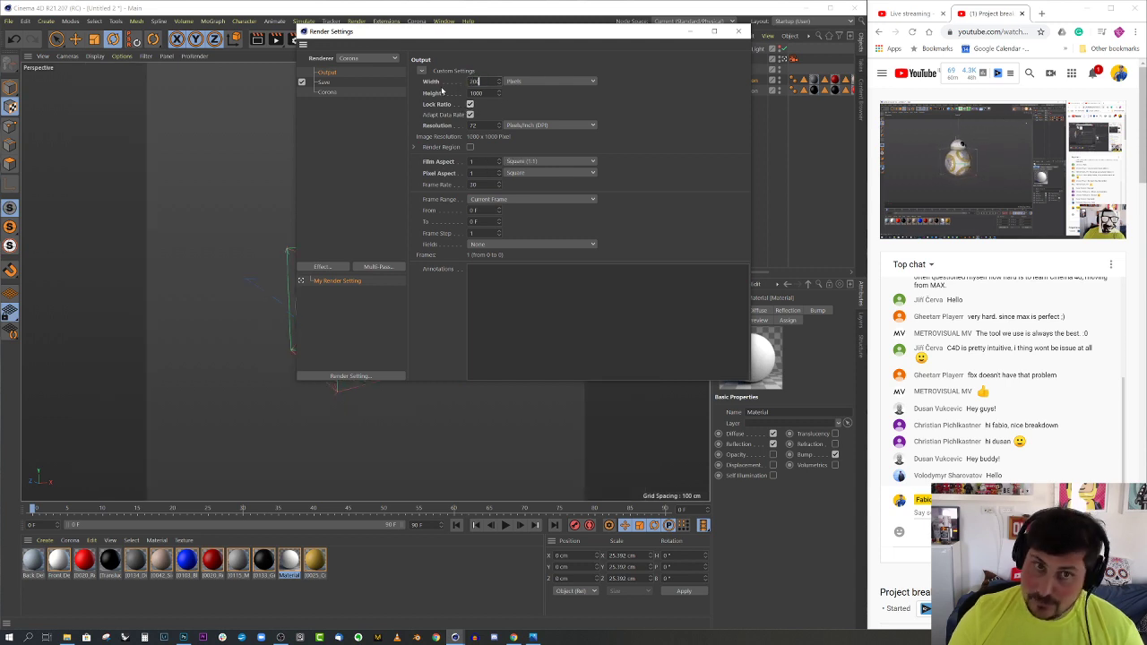
{"action": "type", "text": "0"}
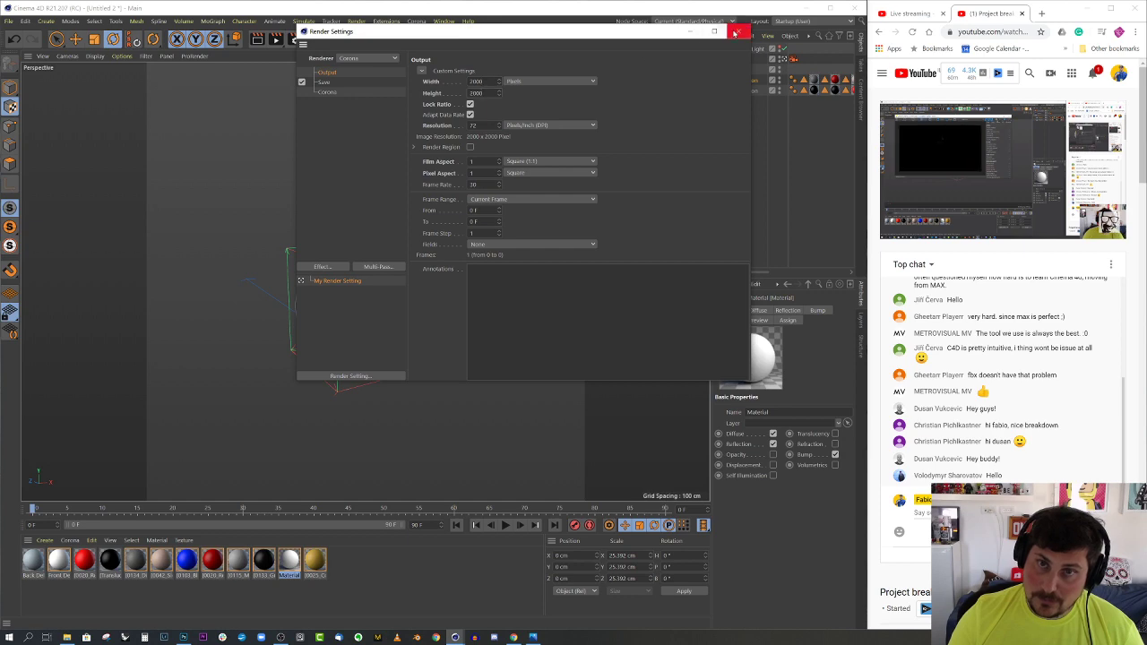
{"action": "left_click", "coordinate": [739, 32]}
Render a close-up of BB-8 at the new resolution in the Corona frame buffer to inspect the worn material, stop it and close the buffer
{"action": "scroll", "coordinate": [389, 242], "scroll_direction": "up", "scroll_amount": 6}
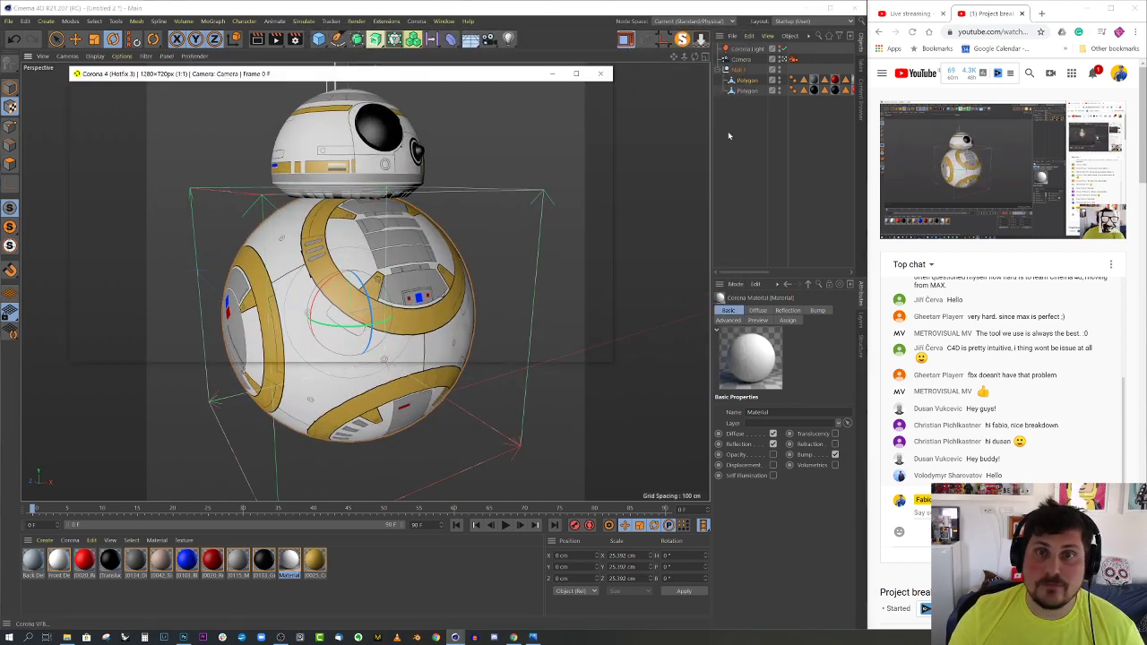
{"action": "key", "text": "shift+r"}
{"action": "left_click", "coordinate": [561, 88]}
{"action": "left_click", "coordinate": [594, 89]}
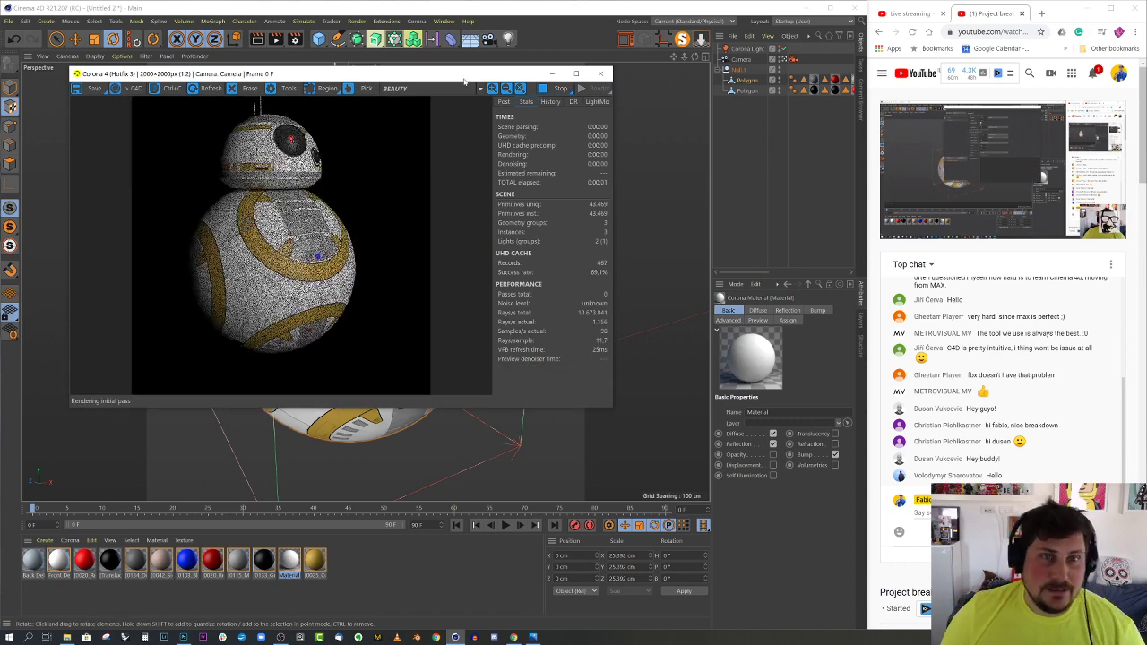
{"action": "left_click_drag", "start_coordinate": [464, 82], "coordinate": [577, 105]}
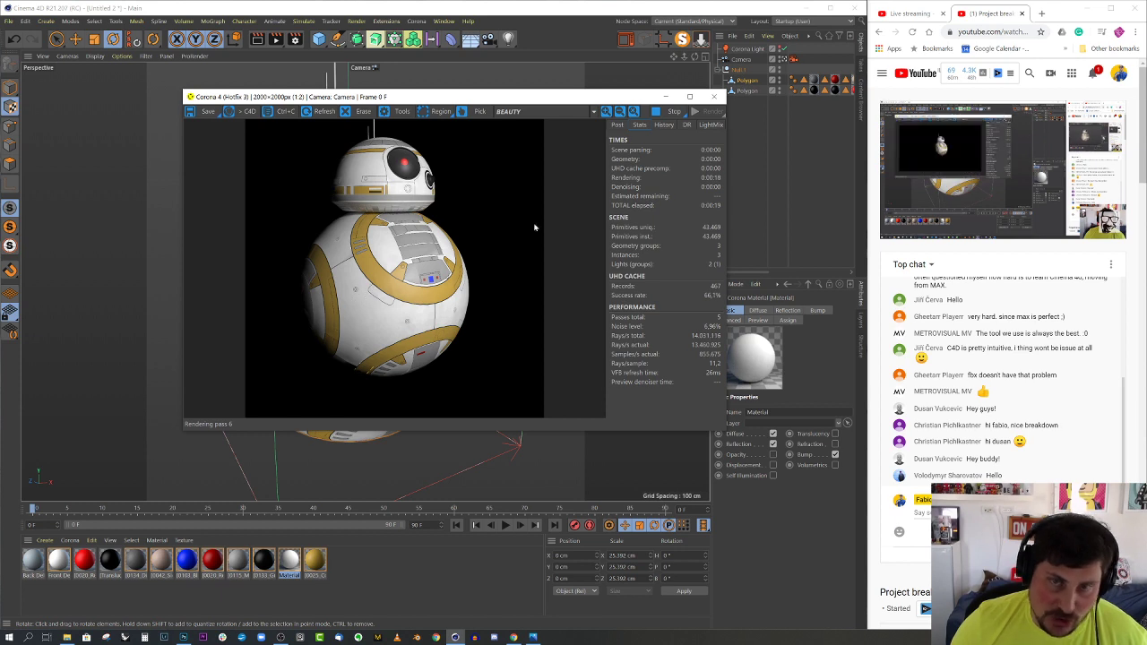
{"action": "left_click", "coordinate": [671, 111]}
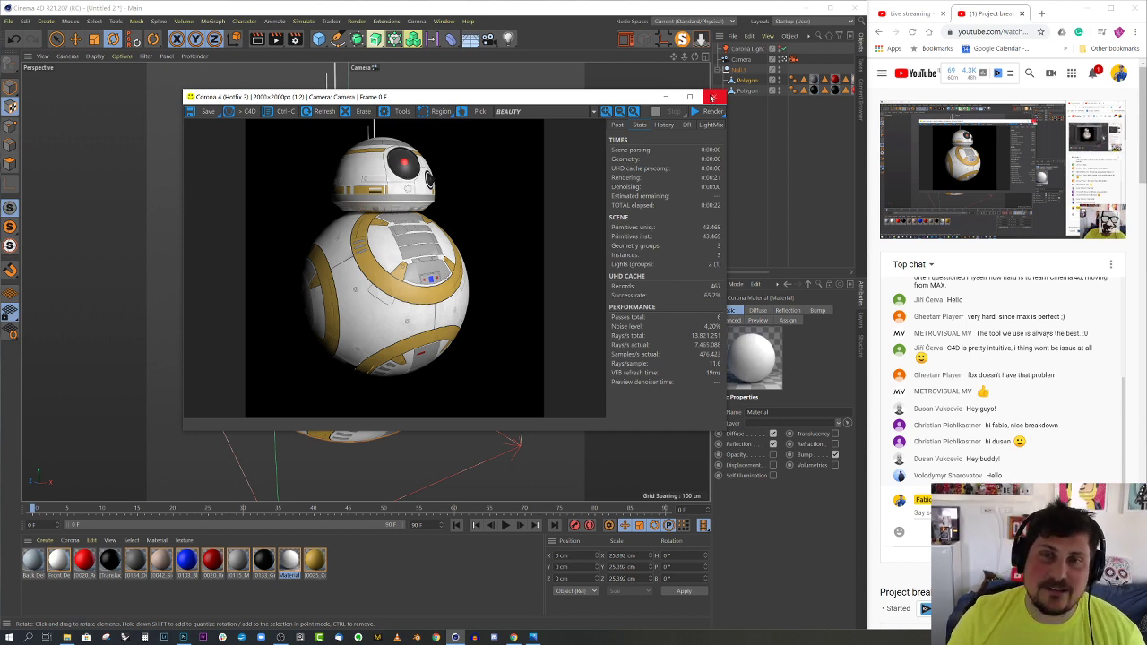
{"action": "left_click", "coordinate": [712, 97]}
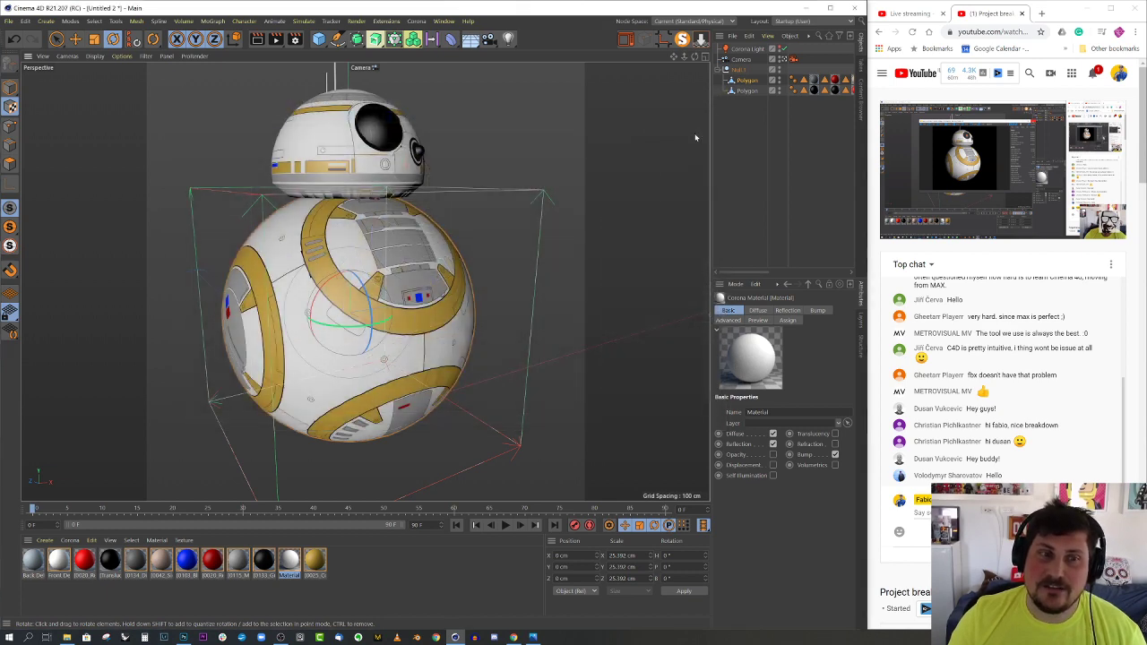
Collapse the BB-8 null's hierarchy and check the bb8.jpg reference image of the desert scene
{"action": "scroll", "coordinate": [537, 193], "scroll_direction": "down", "scroll_amount": 5}
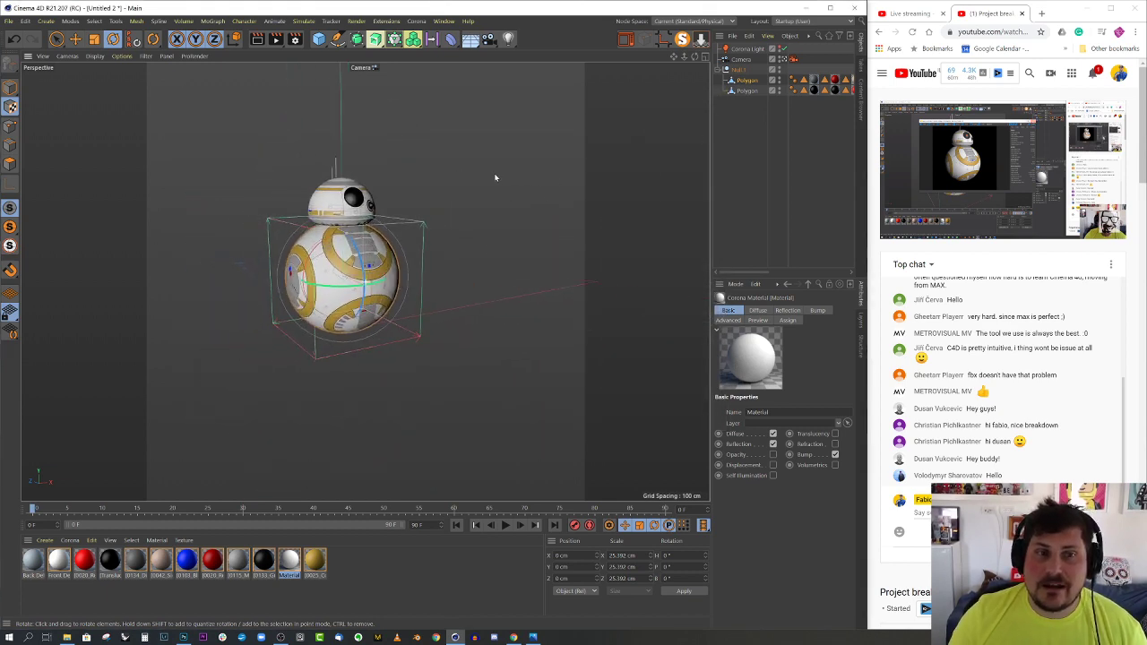
{"action": "left_click", "coordinate": [725, 70]}
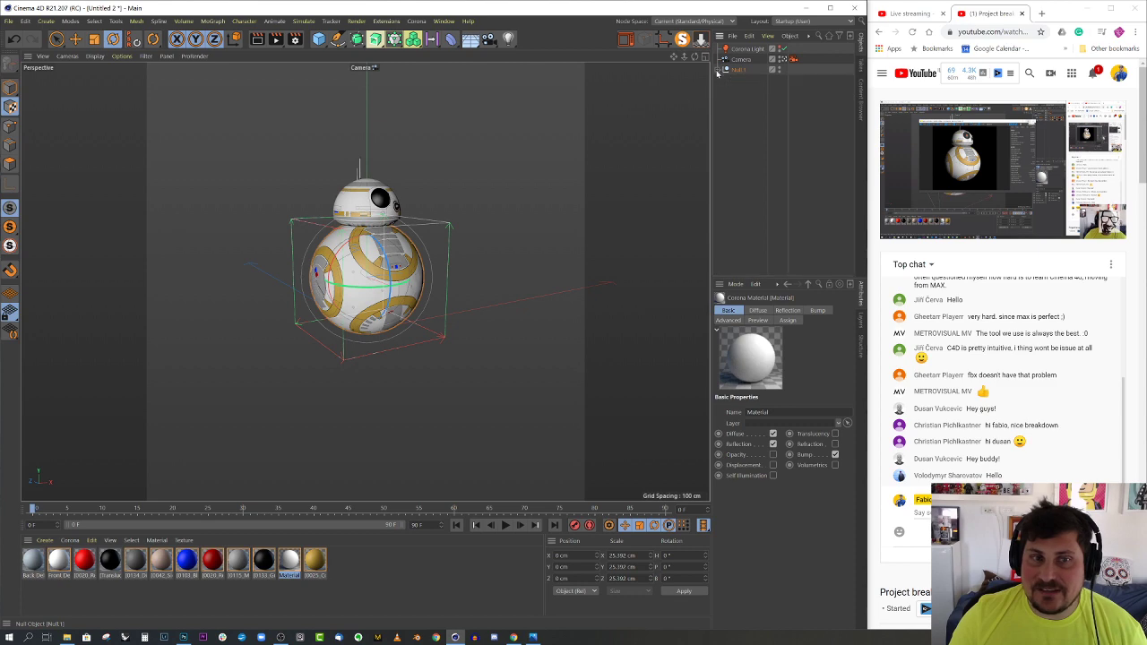
{"action": "left_click", "coordinate": [533, 637]}
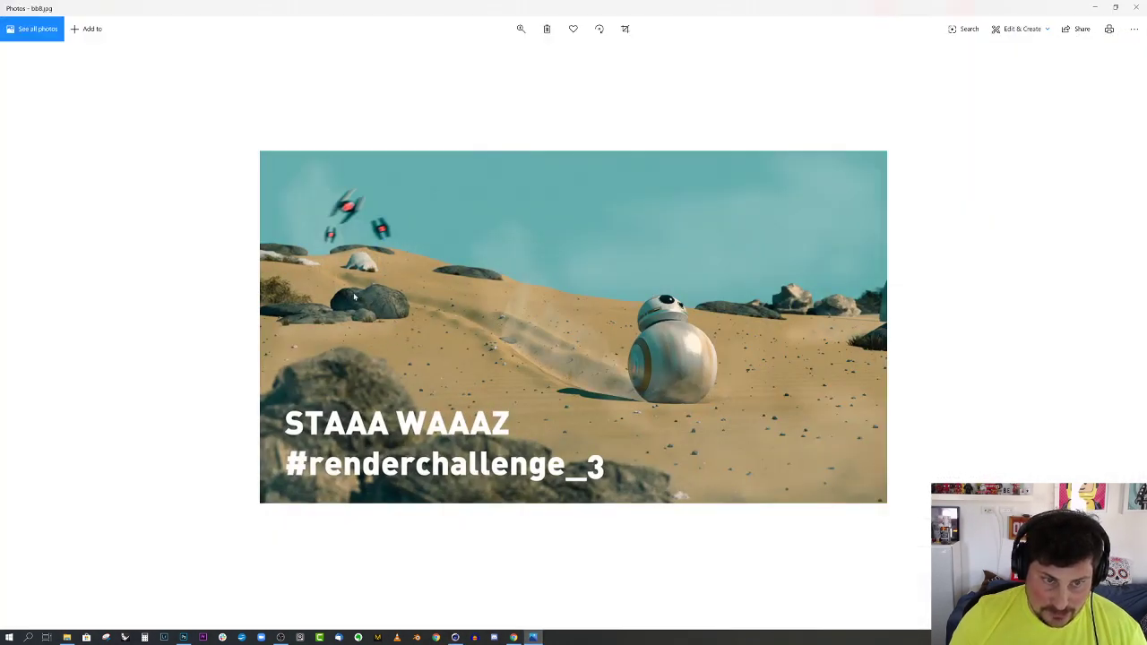
{"action": "left_click", "coordinate": [1096, 7]}
{"action": "scroll", "coordinate": [439, 244], "scroll_direction": "down", "scroll_amount": 3}
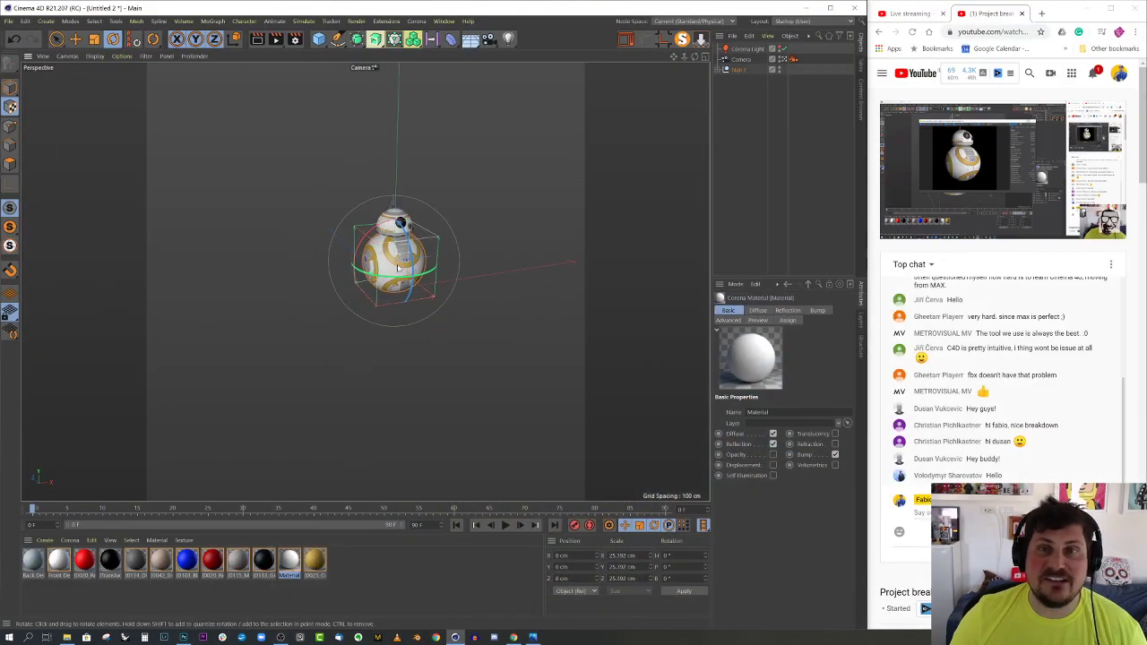
Leave the scene camera for the default camera and add a Landscape object to the scene
{"action": "left_click", "coordinate": [782, 60]}
{"action": "left_click", "coordinate": [782, 60]}
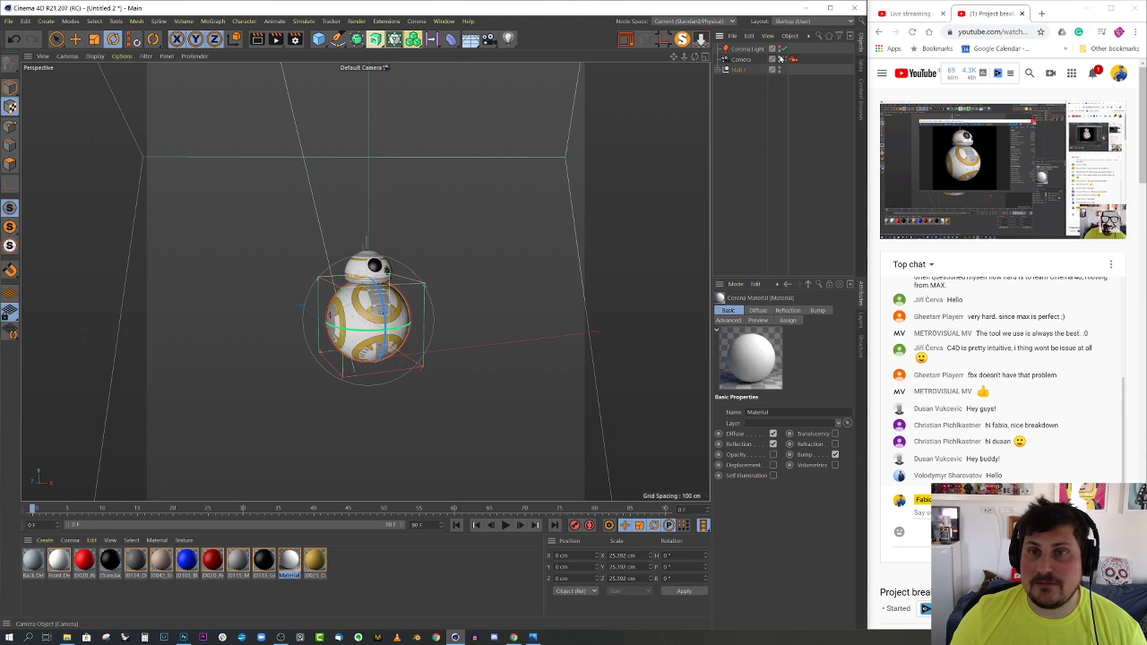
{"action": "scroll", "coordinate": [457, 246], "scroll_direction": "down", "scroll_amount": 3}
{"action": "left_click_drag", "start_coordinate": [416, 292], "coordinate": [437, 306], "text": "alt"}
{"action": "middle_click_drag", "start_coordinate": [413, 306], "coordinate": [414, 364], "text": "alt"}
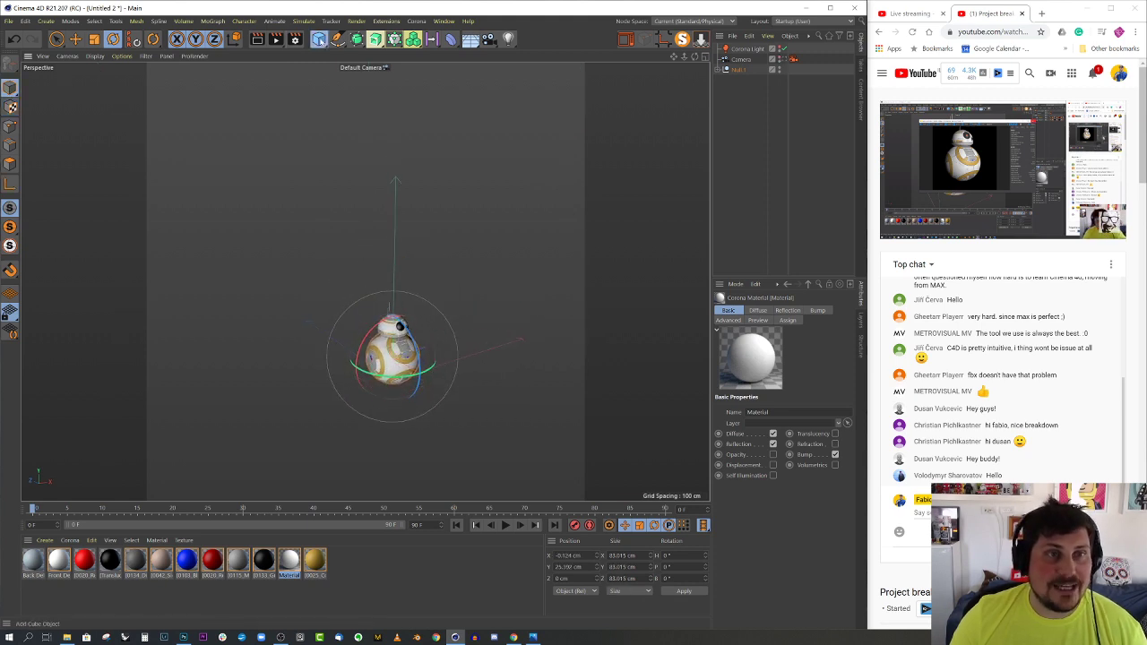
{"action": "left_click", "coordinate": [319, 38]}
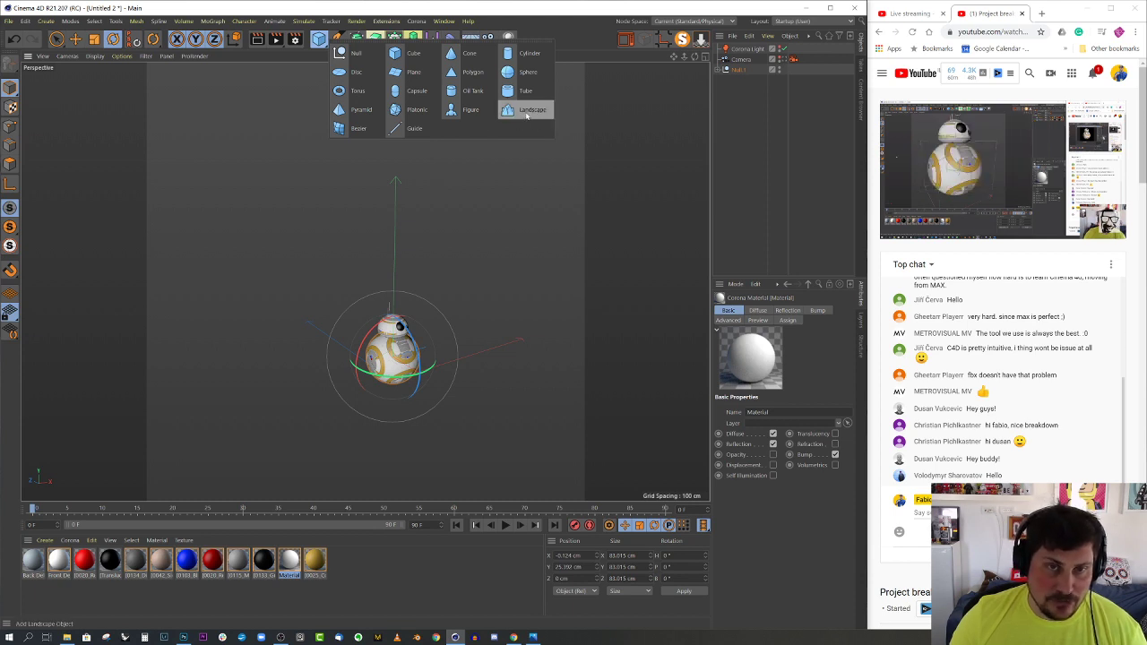
{"action": "left_click", "coordinate": [527, 110]}
Scale the landscape up uniformly until it is about 25,770 cm wide and deep
{"action": "scroll", "coordinate": [330, 205], "scroll_direction": "down", "scroll_amount": 5}
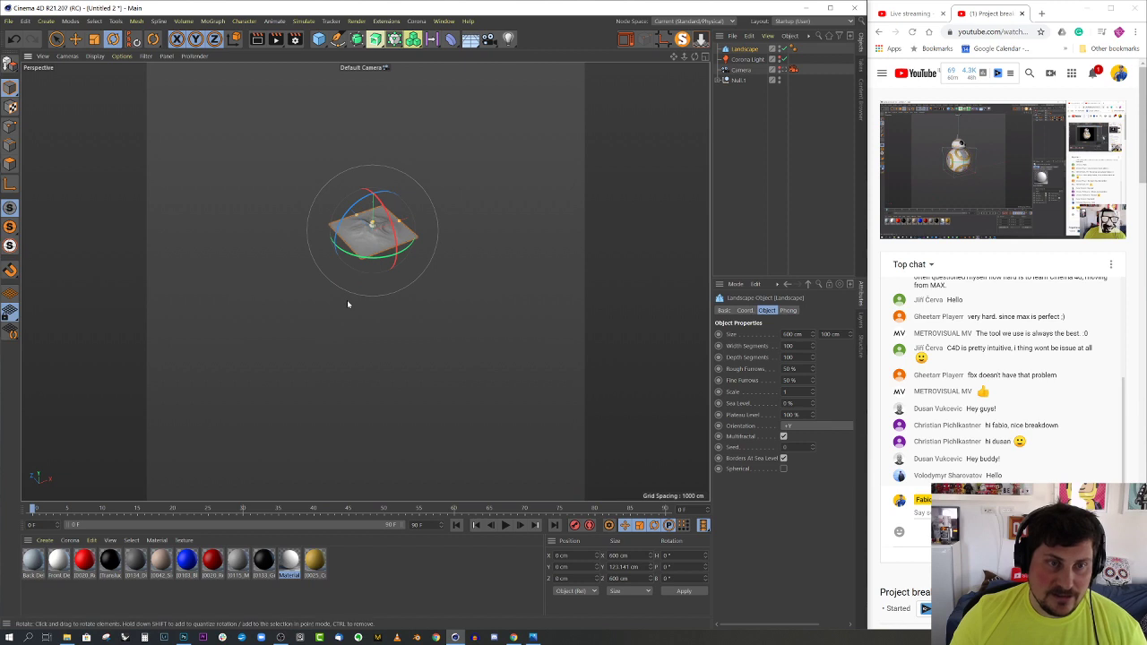
{"action": "key", "text": "t"}
{"action": "left_click_drag", "start_coordinate": [323, 314], "coordinate": [379, 222]}
{"action": "scroll", "coordinate": [333, 256], "scroll_direction": "down", "scroll_amount": 5}
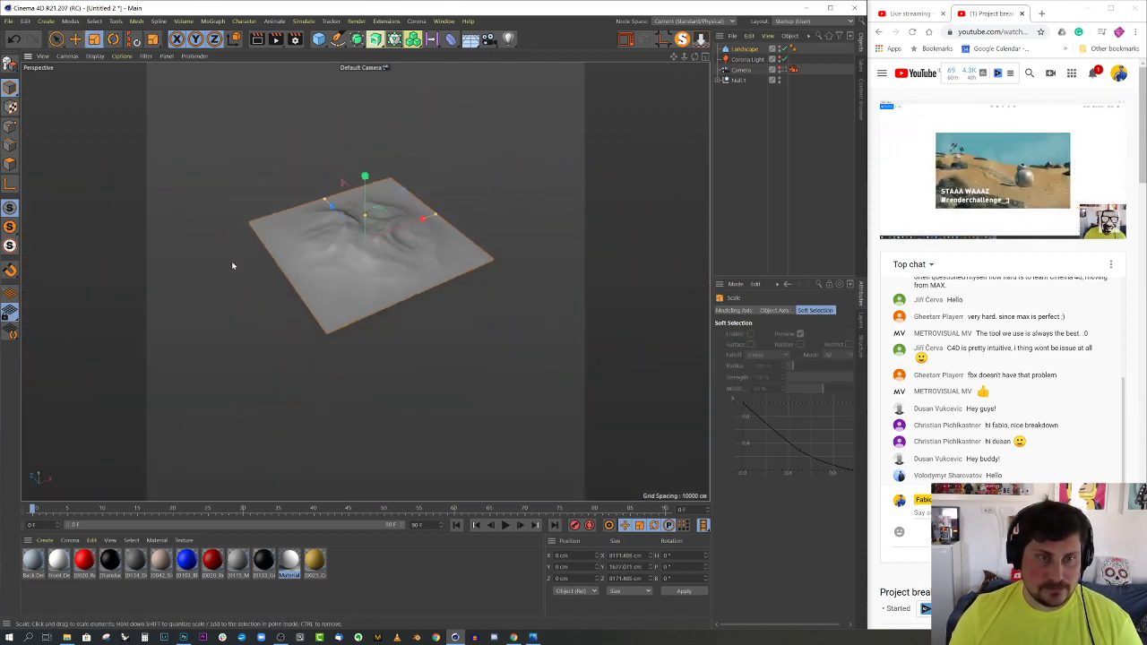
{"action": "left_click_drag", "start_coordinate": [231, 261], "coordinate": [277, 196]}
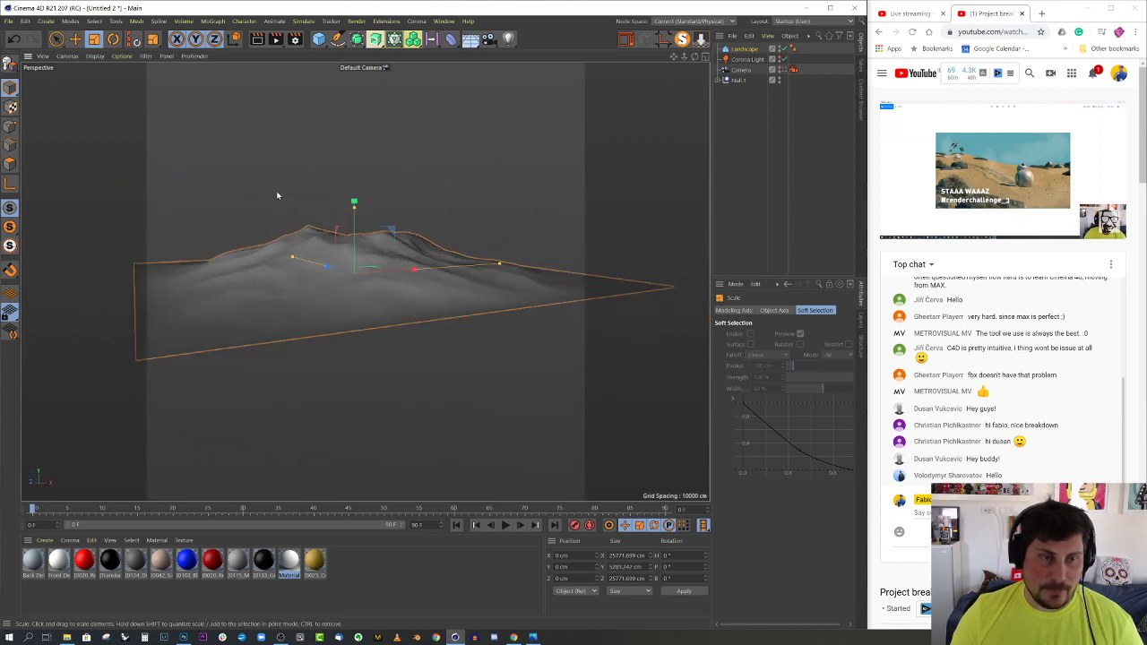
{"action": "scroll", "coordinate": [297, 247], "scroll_direction": "up", "scroll_amount": 5}
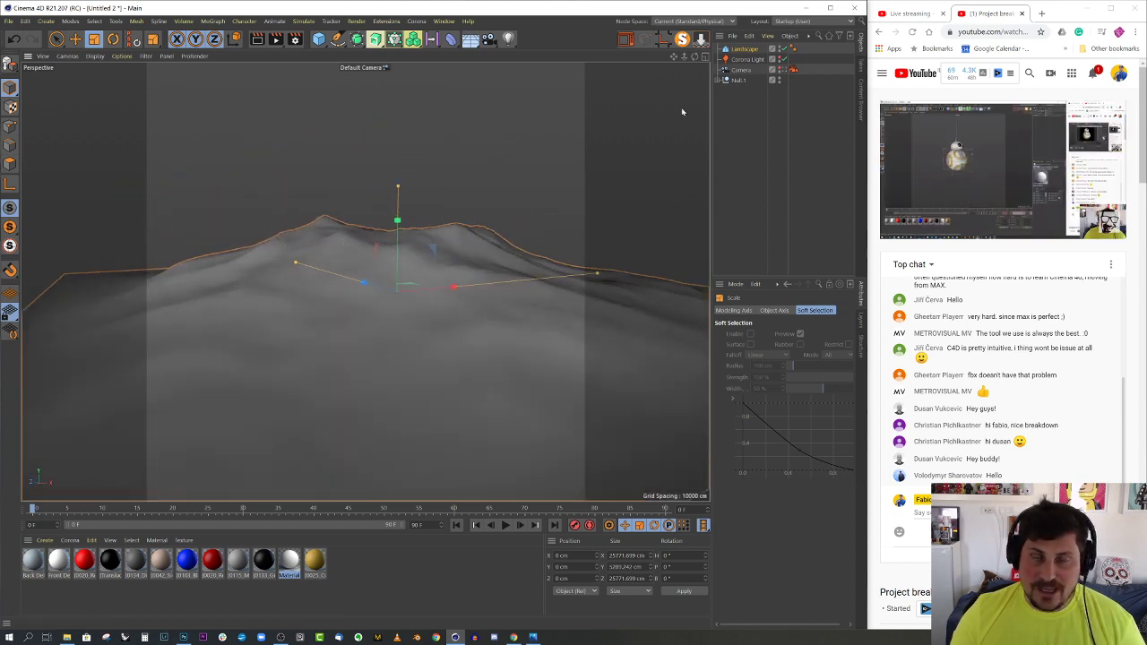
Flatten the landscape by scaling it down along its Y axis to a height of about 3,050 cm
{"action": "middle_click_drag", "start_coordinate": [510, 233], "coordinate": [496, 240], "text": "alt"}
{"action": "left_click_drag", "start_coordinate": [379, 199], "coordinate": [374, 243]}
{"action": "middle_click_drag", "start_coordinate": [377, 243], "coordinate": [361, 209], "text": "alt"}
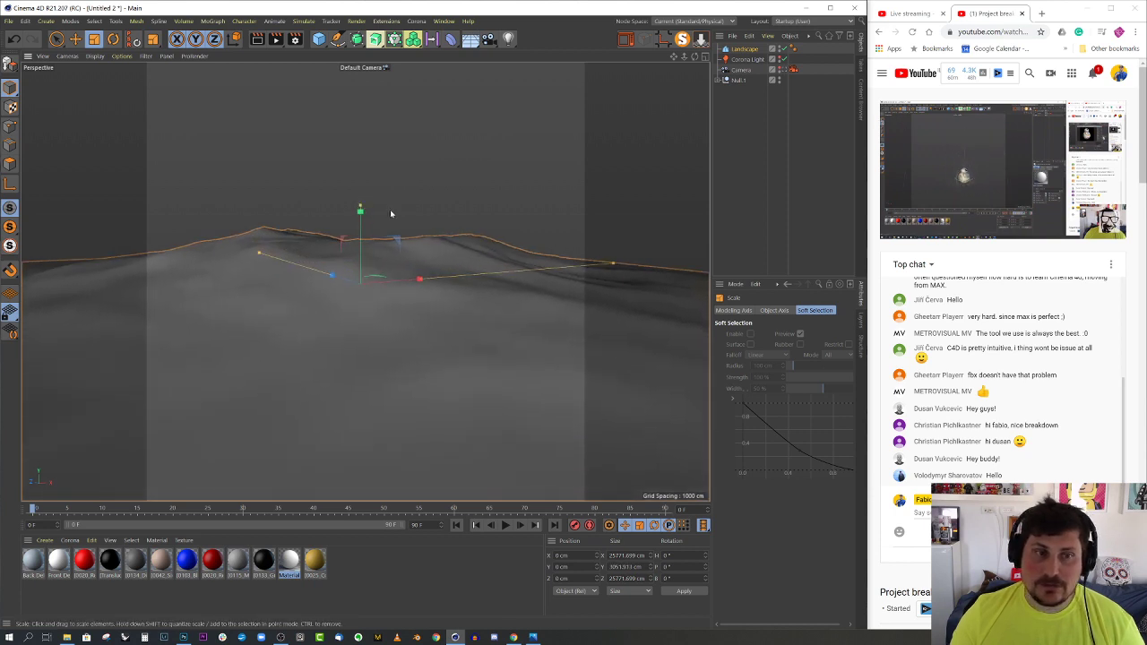
Move the landscape back along the Z axis to about 11,508 cm
{"action": "right_click_drag", "start_coordinate": [395, 207], "coordinate": [352, 258], "text": "alt"}
{"action": "left_click_drag", "start_coordinate": [356, 251], "coordinate": [418, 311], "text": "alt"}
{"action": "key", "text": "e"}
{"action": "scroll", "coordinate": [492, 297], "scroll_direction": "down", "scroll_amount": 3}
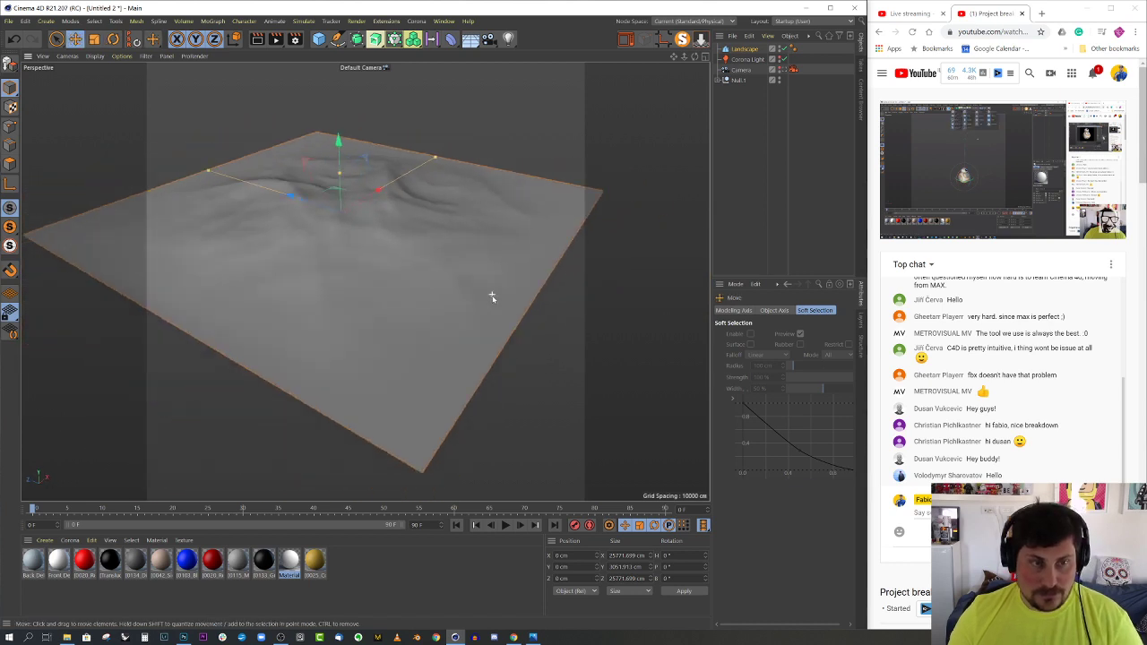
{"action": "left_click_drag", "start_coordinate": [331, 207], "coordinate": [346, 228], "text": "alt"}
{"action": "middle_click_drag", "start_coordinate": [346, 228], "coordinate": [397, 282], "text": "alt"}
{"action": "left_click_drag", "start_coordinate": [389, 269], "coordinate": [259, 208]}
{"action": "left_click_drag", "start_coordinate": [367, 246], "coordinate": [382, 251], "text": "alt"}
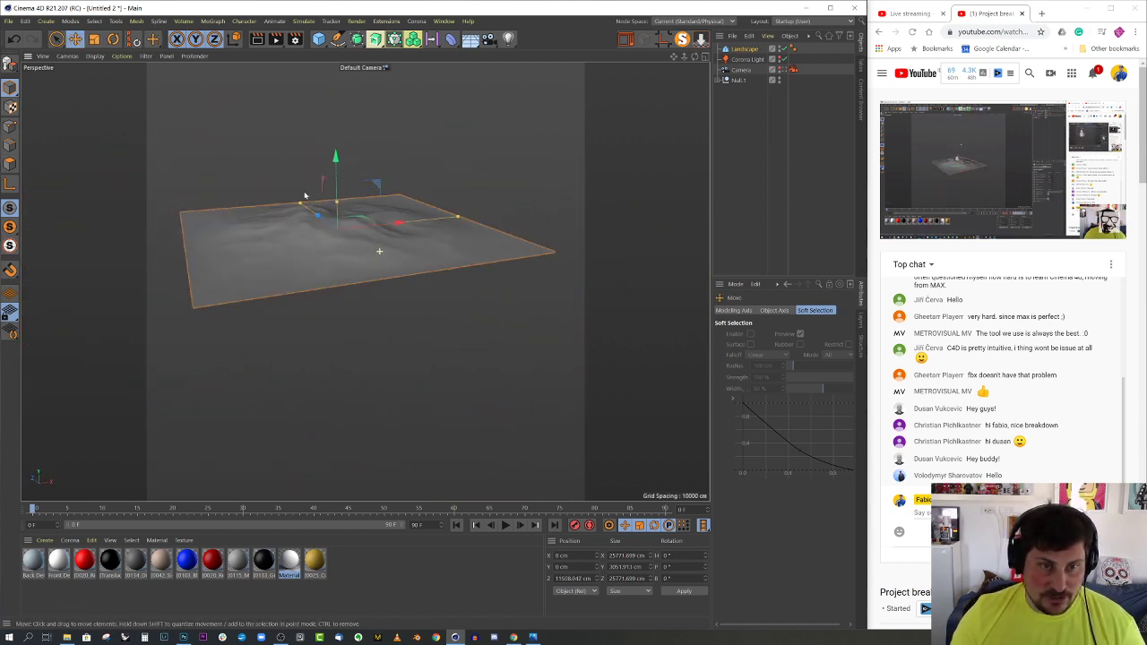
Frame the droid's head at ground level against the dune ridge, create a new camera from that view, and copy the old camera's Corona Camera tag onto it
{"action": "right_click_drag", "start_coordinate": [389, 257], "coordinate": [525, 246], "text": "alt"}
{"action": "left_click_drag", "start_coordinate": [526, 248], "coordinate": [447, 380], "text": "alt"}
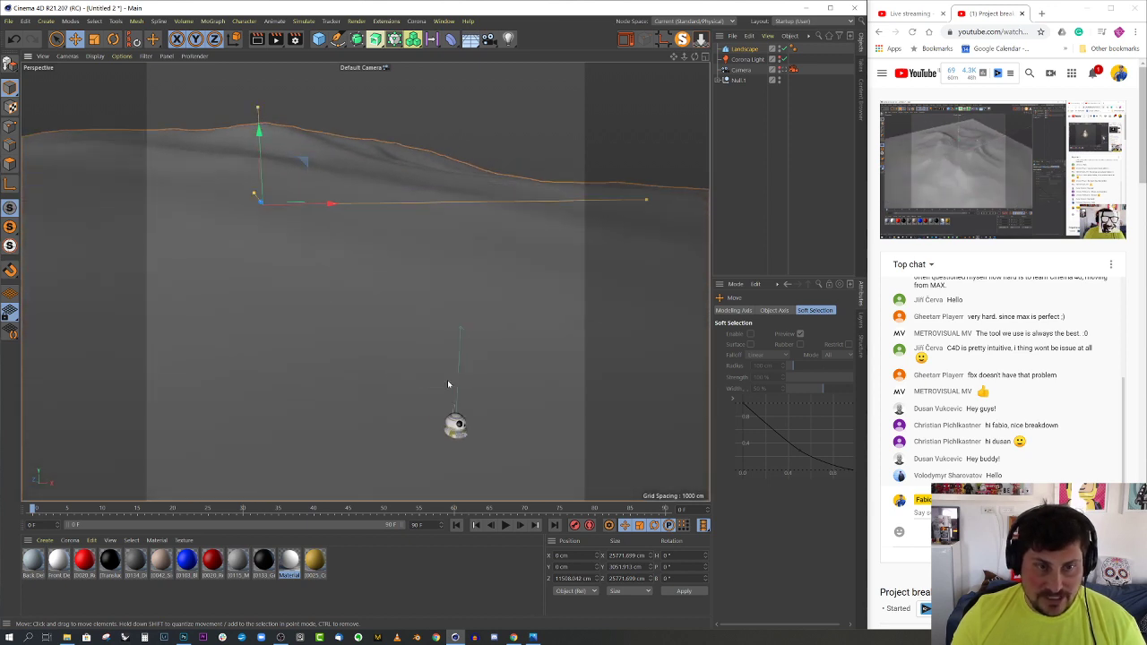
{"action": "left_click_drag", "start_coordinate": [366, 369], "coordinate": [384, 329], "text": "alt"}
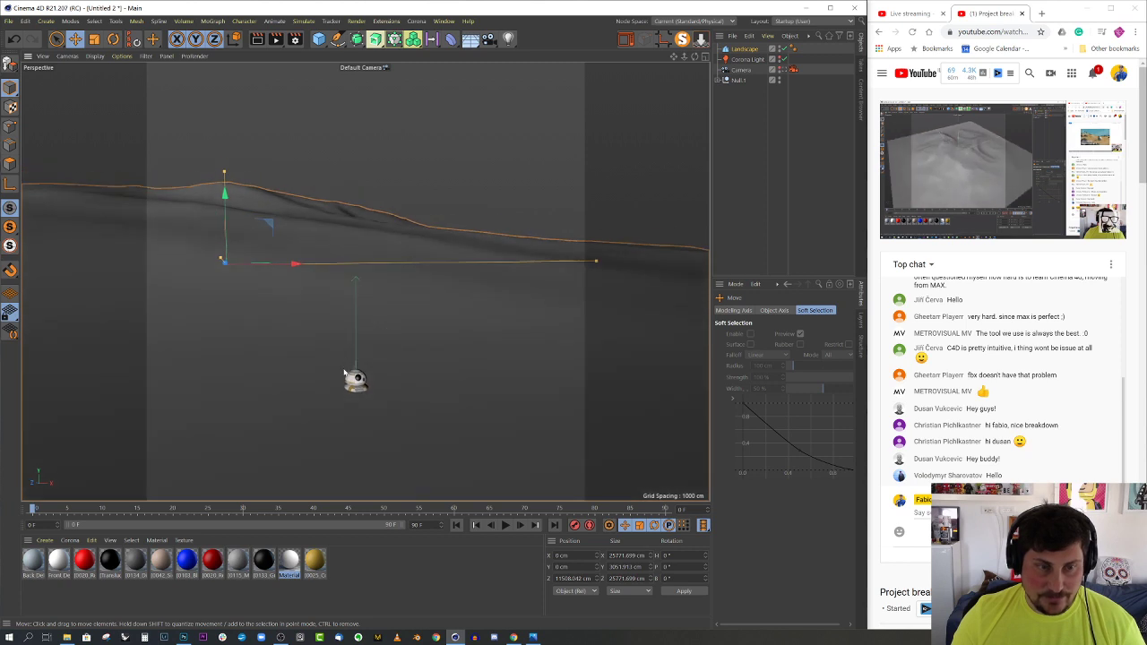
{"action": "right_click_drag", "start_coordinate": [357, 377], "coordinate": [395, 367], "text": "alt"}
{"action": "left_click_drag", "start_coordinate": [394, 368], "coordinate": [400, 303], "text": "alt"}
{"action": "middle_click_drag", "start_coordinate": [400, 303], "coordinate": [424, 291], "text": "alt"}
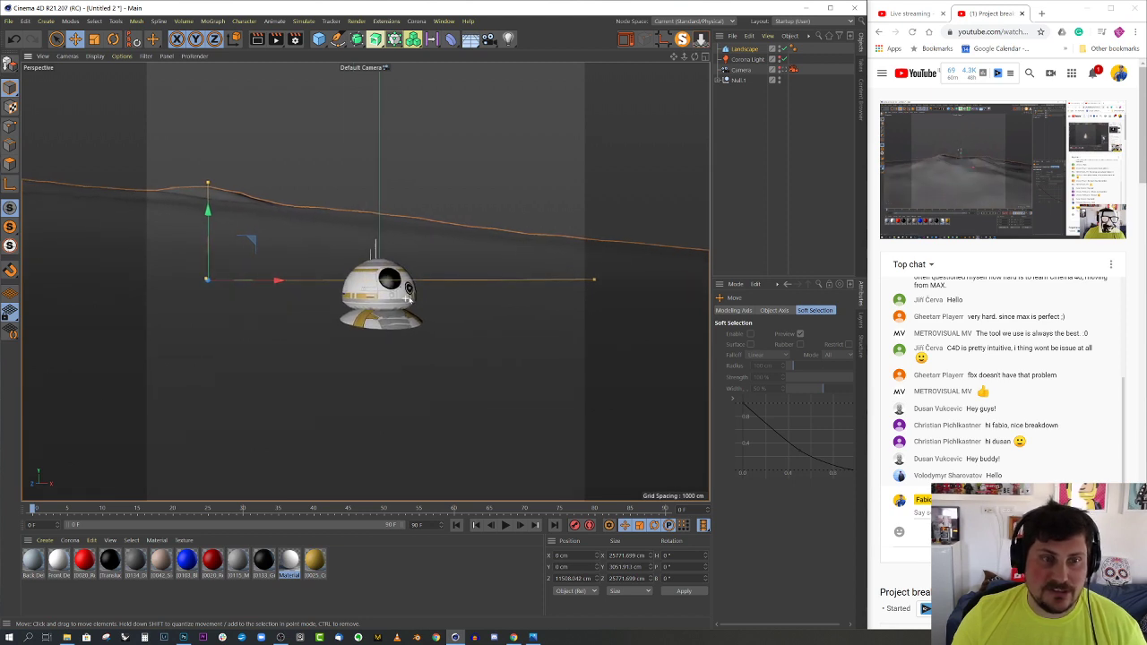
{"action": "right_click_drag", "start_coordinate": [404, 299], "coordinate": [416, 299], "text": "alt"}
{"action": "left_click_drag", "start_coordinate": [416, 298], "coordinate": [414, 300]}
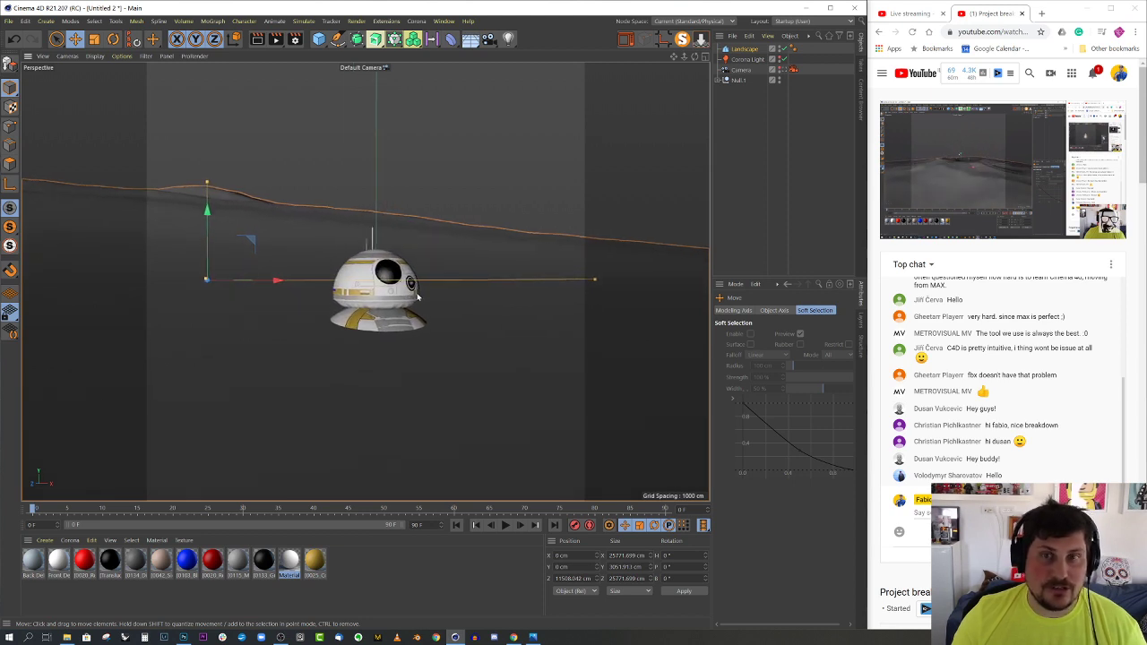
{"action": "left_click", "coordinate": [488, 38]}
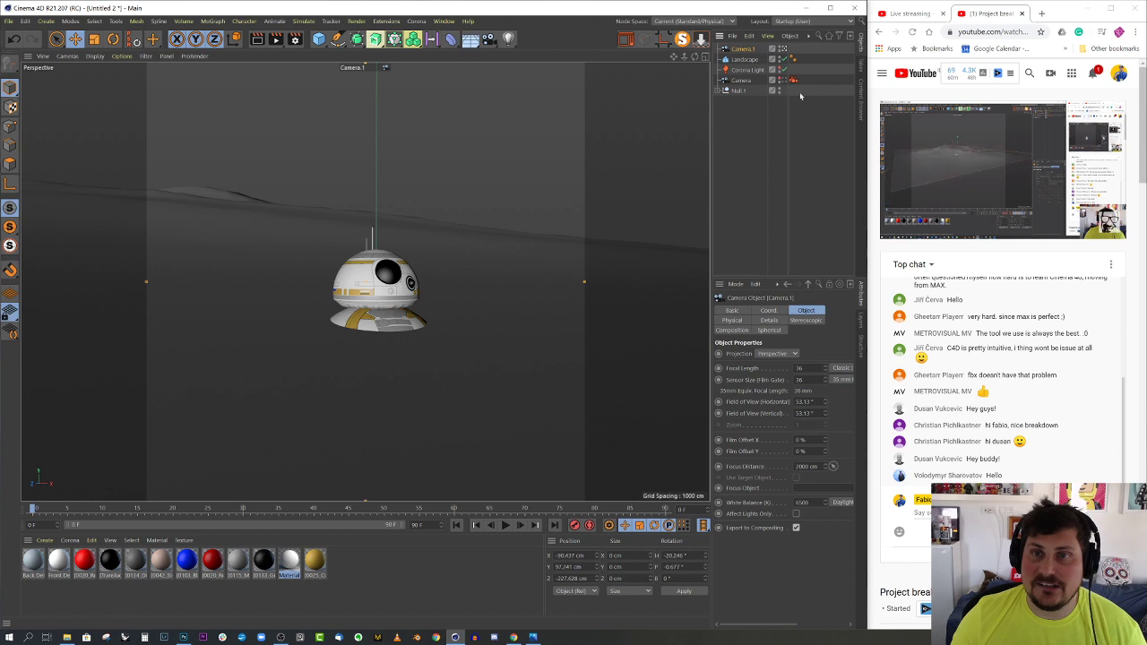
{"action": "left_click", "coordinate": [793, 80]}
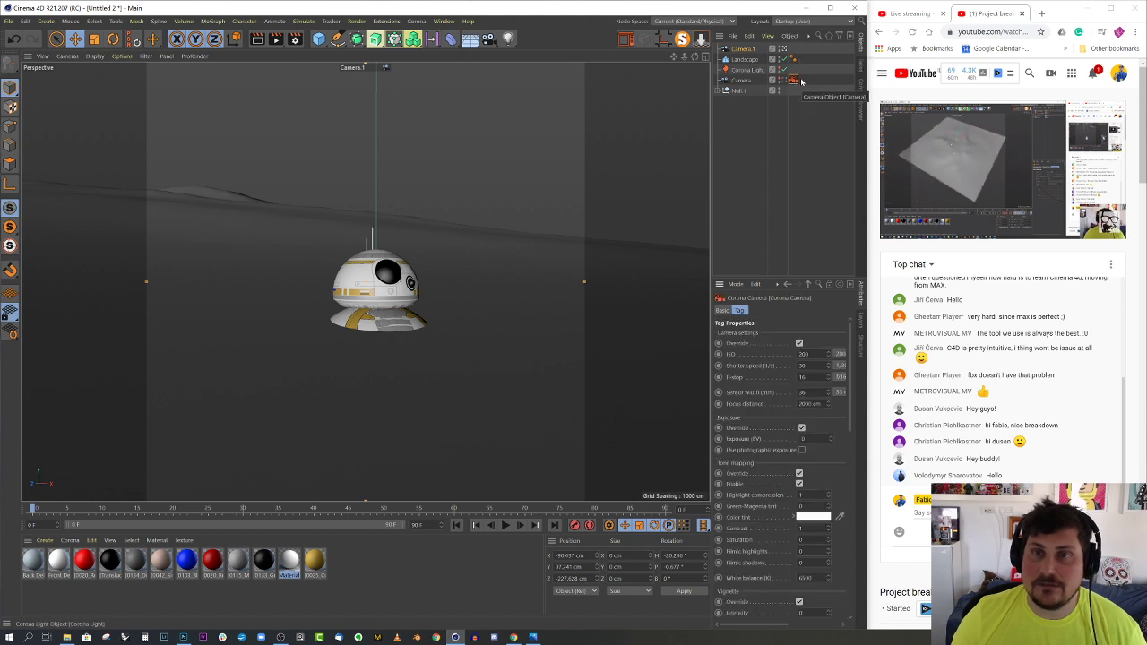
{"action": "left_click_drag", "start_coordinate": [796, 50], "coordinate": [743, 115], "text": "ctrl"}
Add a Protection tag to the new camera and delete the old camera from the scene
{"action": "right_click", "coordinate": [737, 90]}
{"action": "mouse_move", "coordinate": [811, 222]}
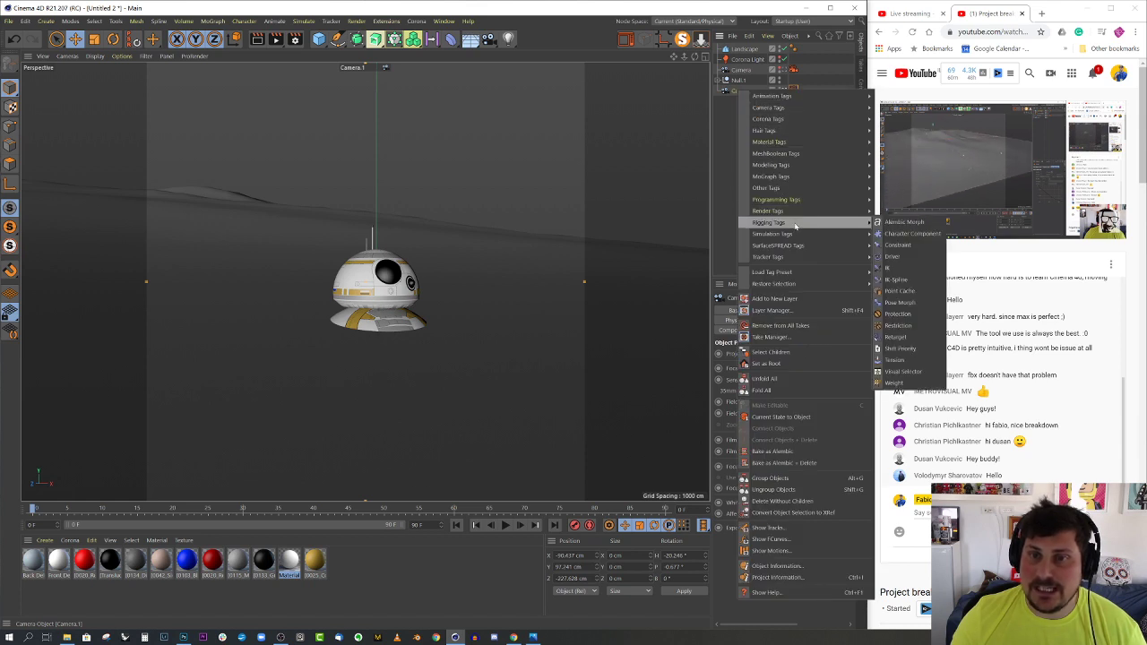
{"action": "left_click", "coordinate": [898, 314]}
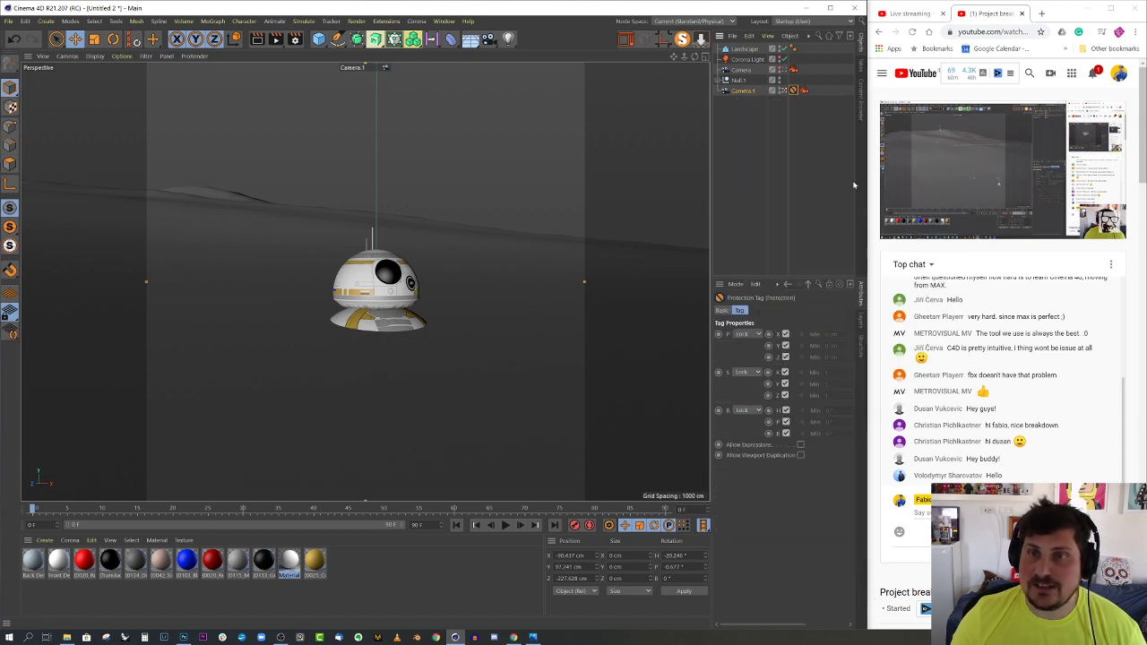
{"action": "left_click", "coordinate": [744, 73]}
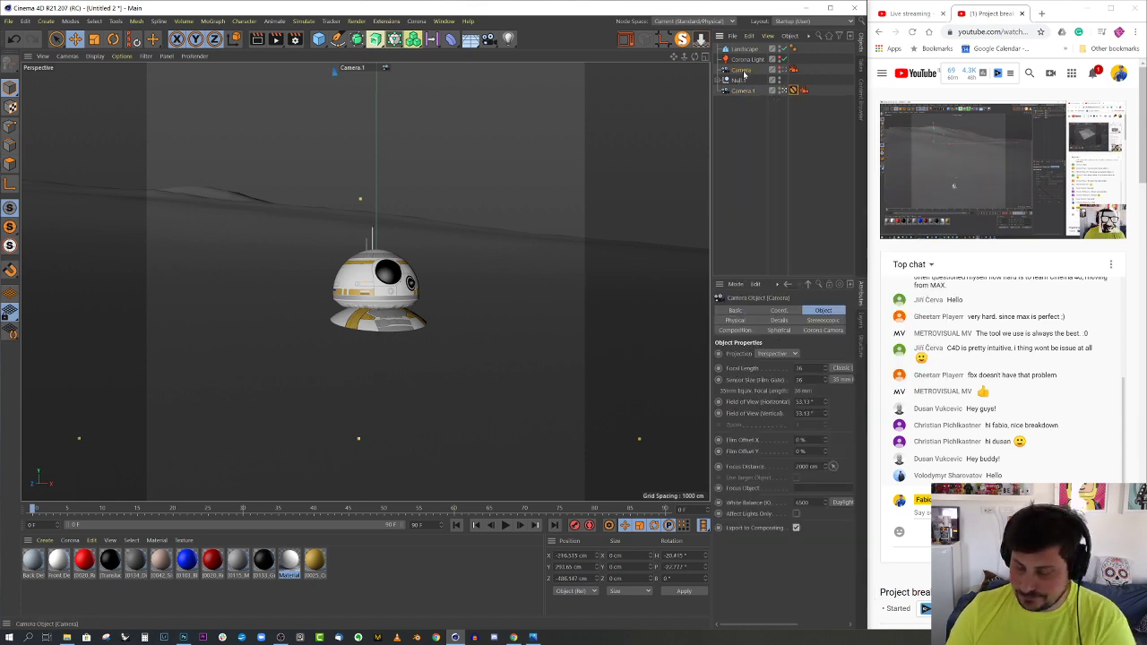
{"action": "key", "text": "Delete"}
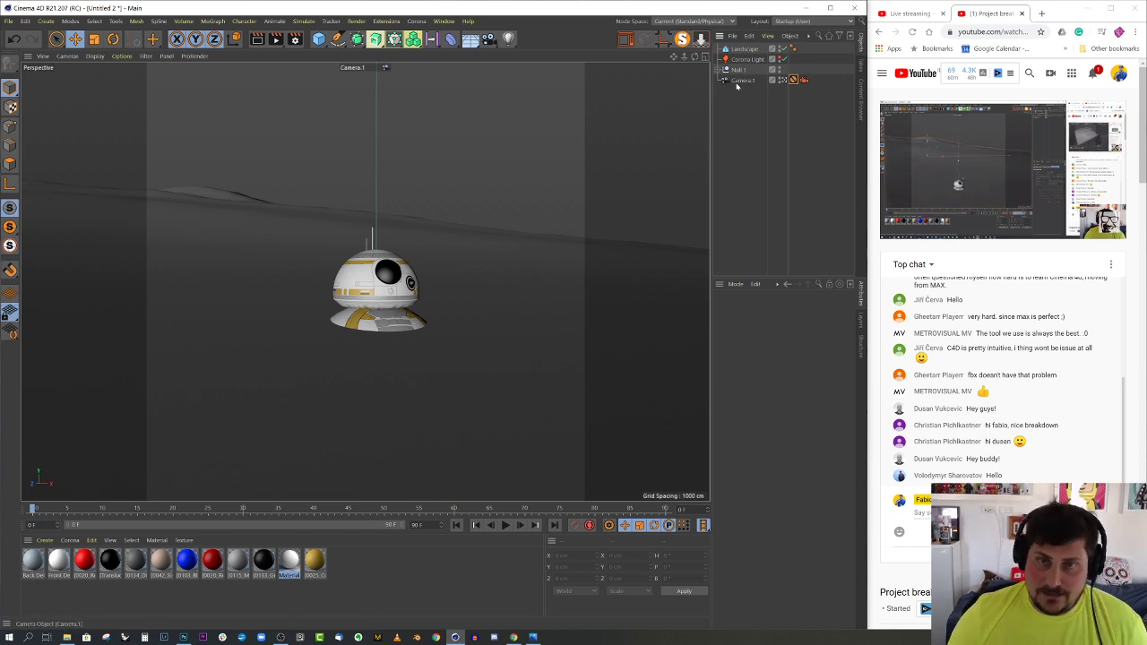
Lower the landscape's Y size to about 1,118 cm
{"action": "left_click", "coordinate": [421, 244]}
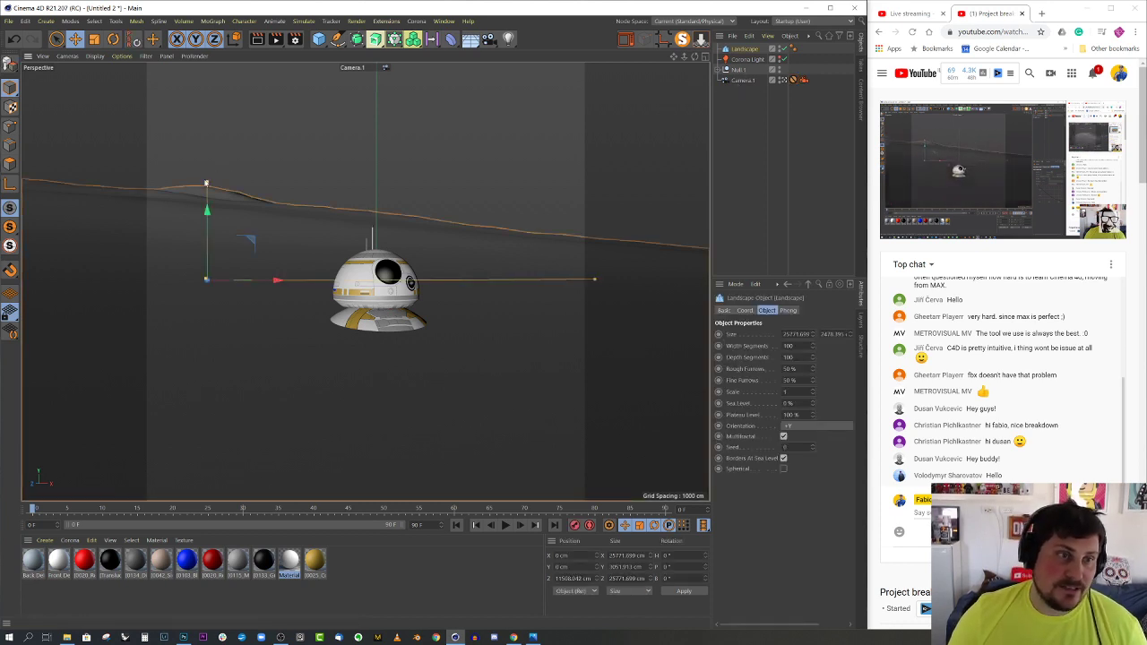
{"action": "left_click_drag", "start_coordinate": [210, 181], "coordinate": [234, 239]}
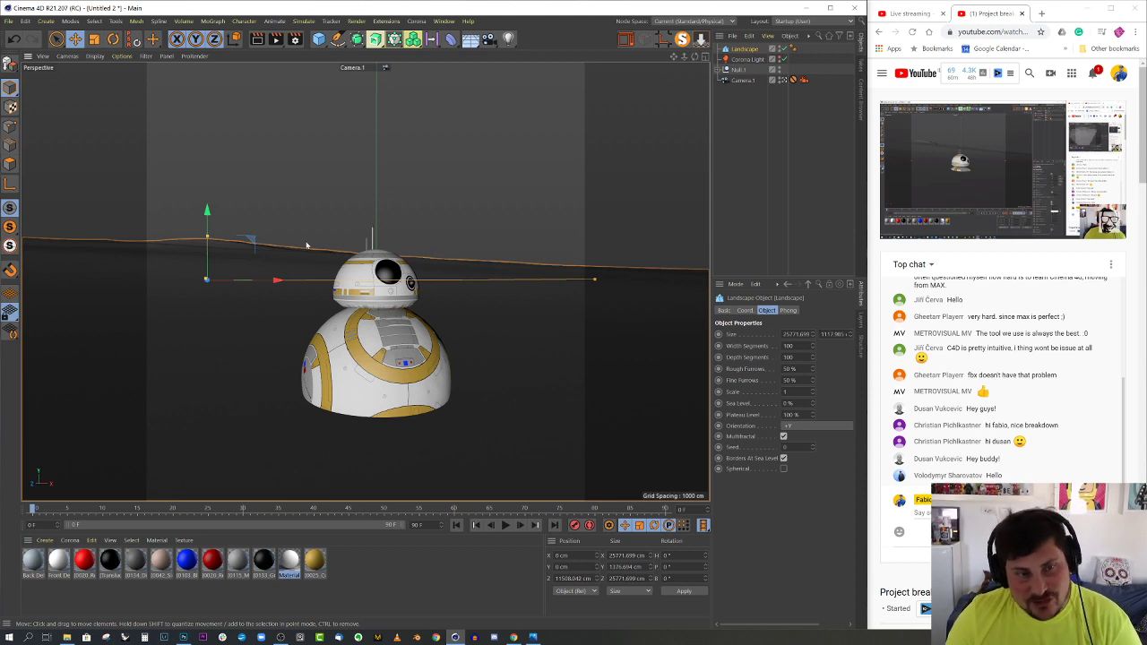
Turn off Lock Ratio in the render output settings and set the film aspect to HDTV (16:9)
{"action": "left_click", "coordinate": [295, 38]}
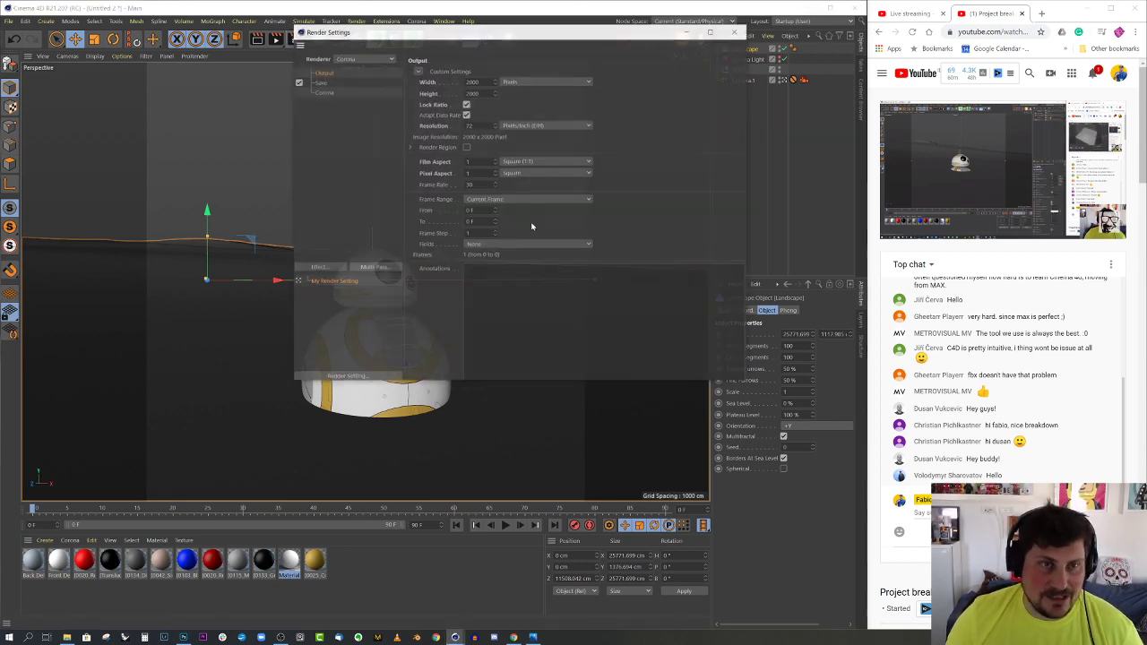
{"action": "left_click", "coordinate": [466, 104]}
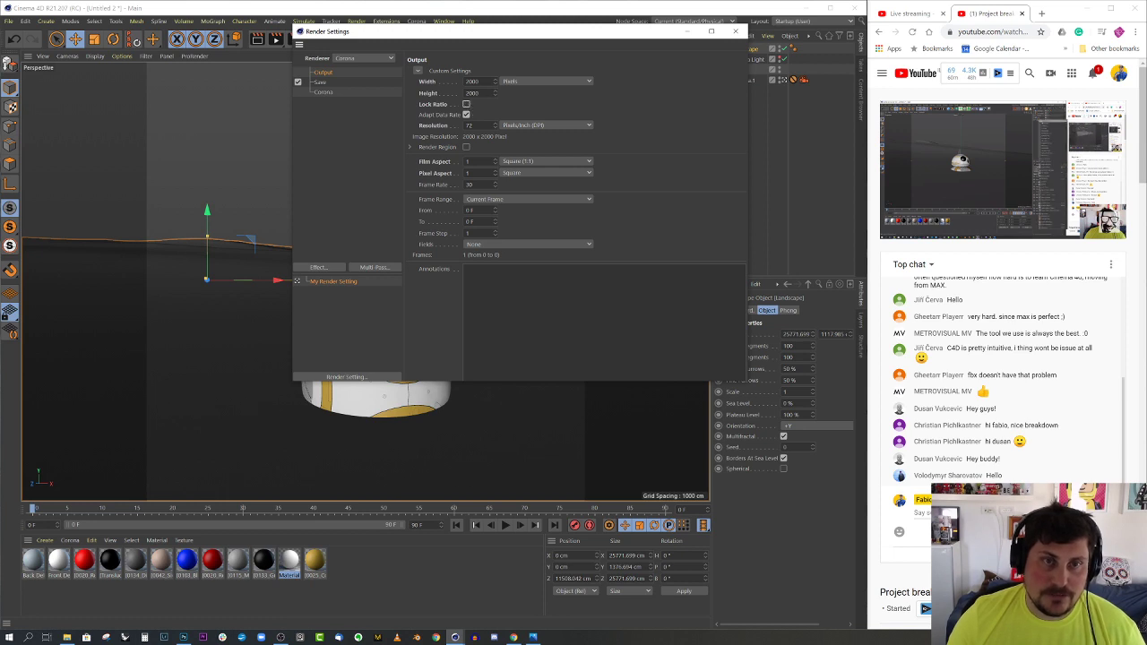
{"action": "left_click", "coordinate": [535, 161]}
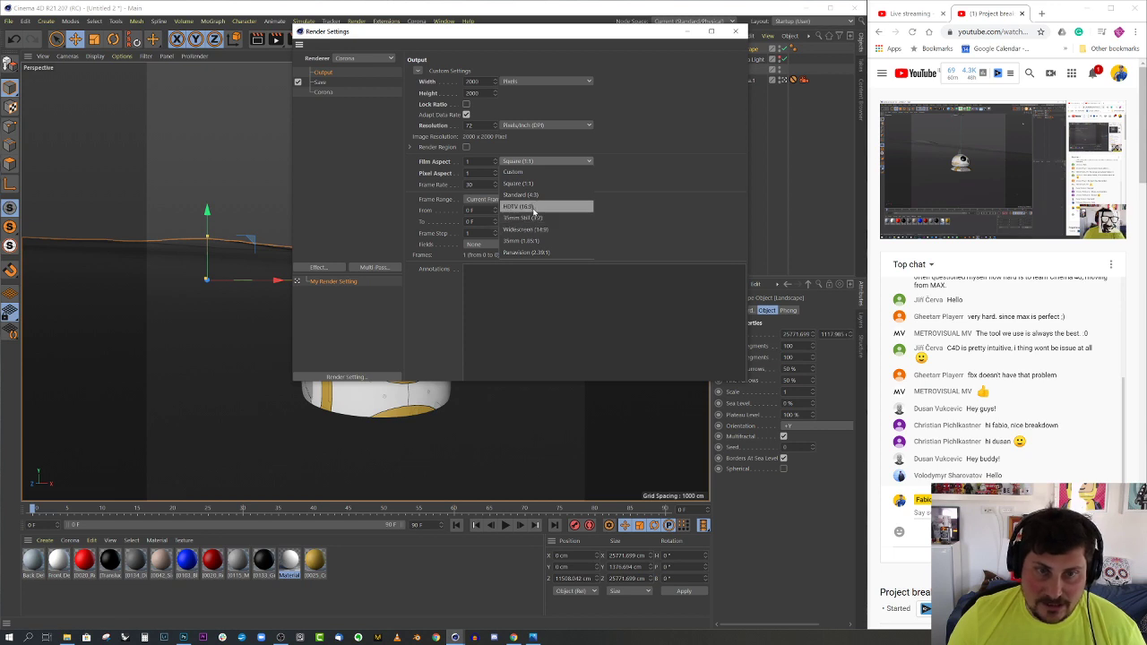
{"action": "left_click", "coordinate": [537, 207]}
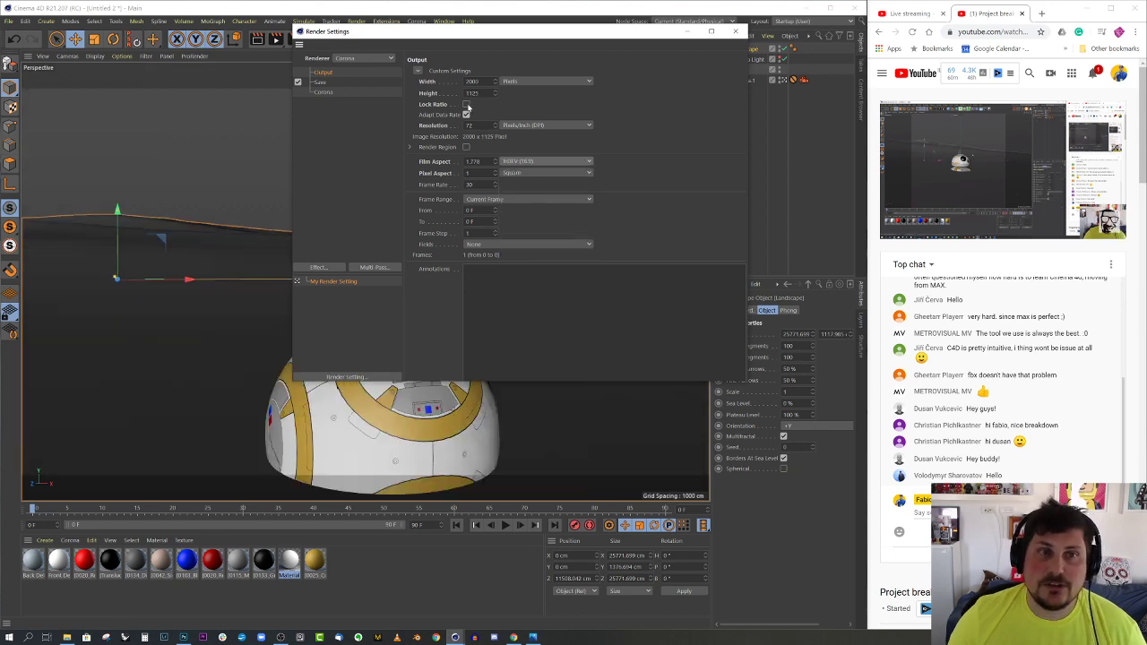
{"action": "left_click", "coordinate": [736, 32]}
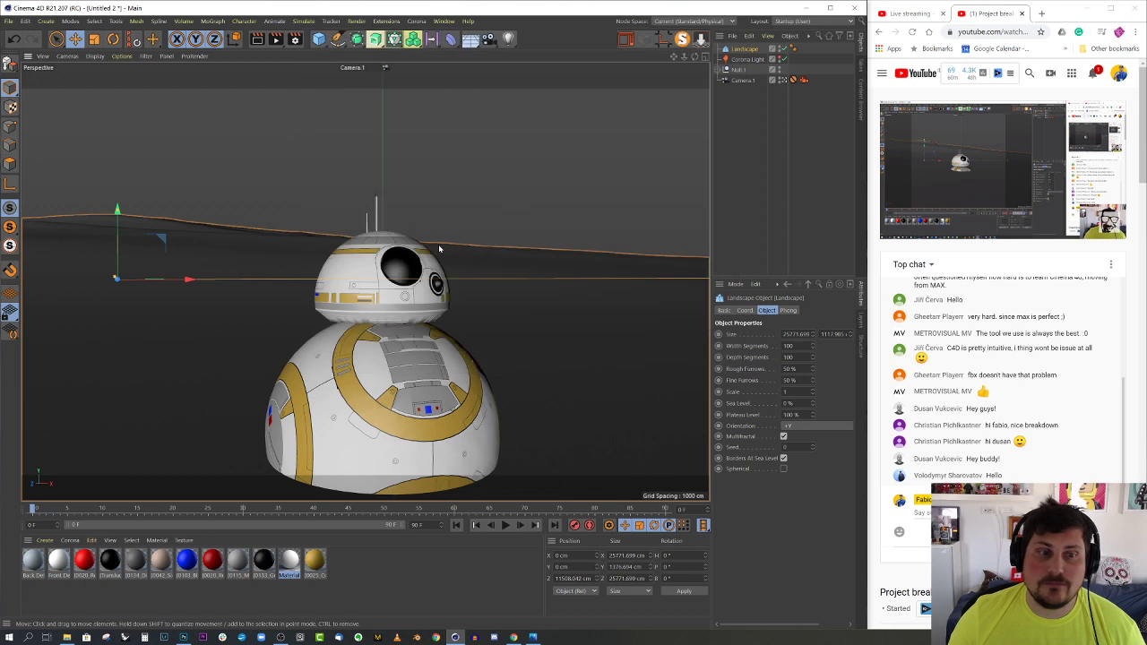
Remove the Protection tag from the camera and reframe the shot with the droid's head and upper body fully in view
{"action": "left_click", "coordinate": [794, 81]}
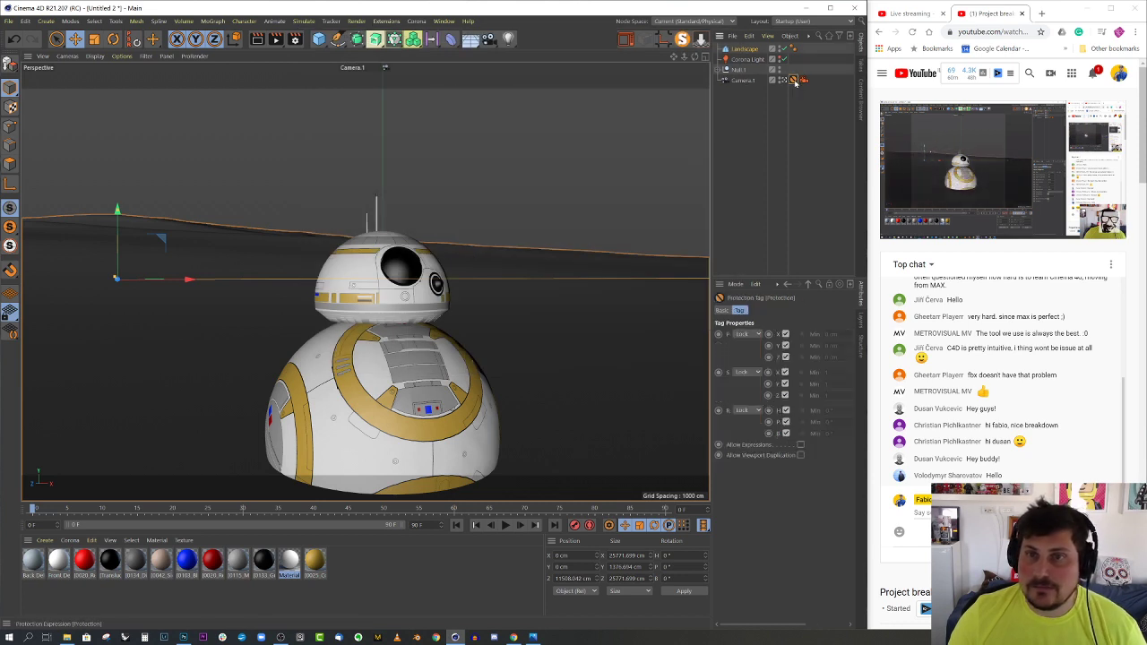
{"action": "key", "text": "Delete"}
{"action": "scroll", "coordinate": [428, 277], "scroll_direction": "down", "scroll_amount": 4}
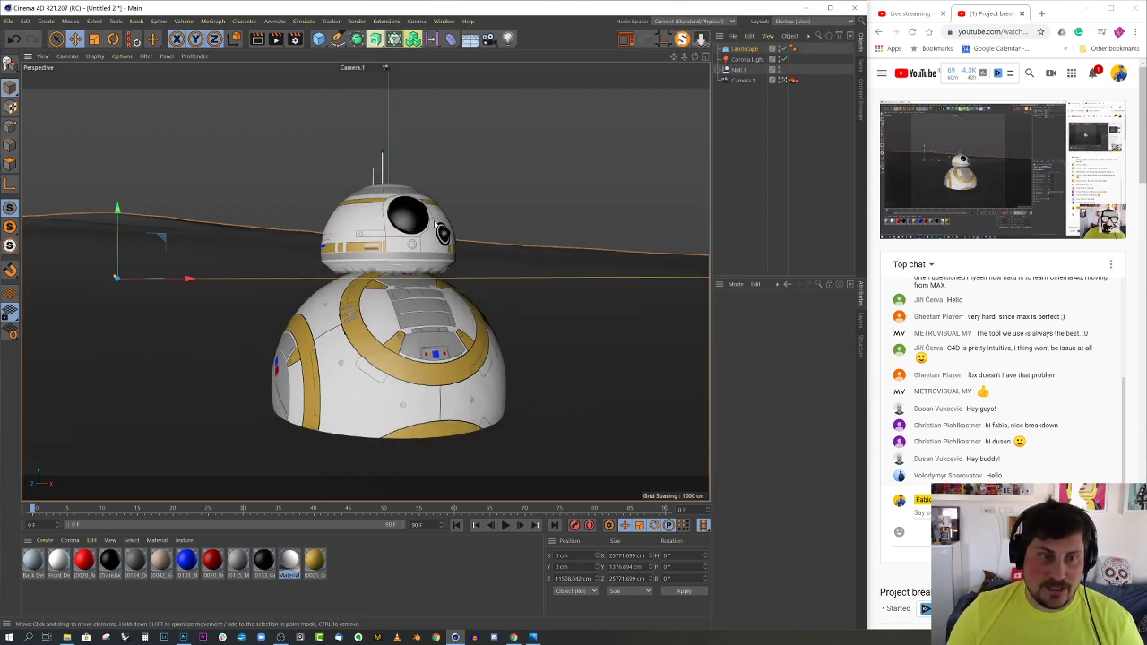
{"action": "left_click_drag", "start_coordinate": [428, 278], "coordinate": [439, 298], "text": "alt"}
{"action": "middle_click_drag", "start_coordinate": [438, 293], "coordinate": [482, 250], "text": "alt"}
{"action": "left_click_drag", "start_coordinate": [450, 246], "coordinate": [414, 219], "text": "alt"}
{"action": "middle_click_drag", "start_coordinate": [438, 253], "coordinate": [324, 255], "text": "alt"}
{"action": "left_click_drag", "start_coordinate": [325, 254], "coordinate": [421, 251], "text": "alt"}
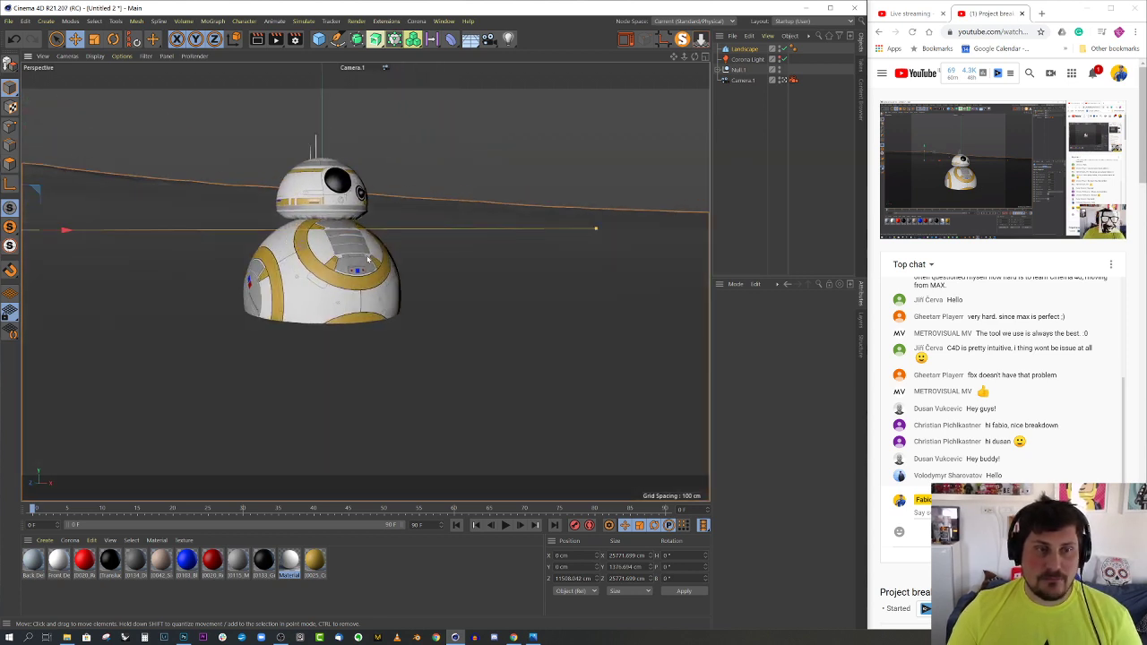
{"action": "middle_click_drag", "start_coordinate": [435, 250], "coordinate": [455, 250], "text": "alt"}
Set the camera's focal length to 50 and pull back to frame the droid smaller, from a low angle near the horizon
{"action": "left_click", "coordinate": [744, 81]}
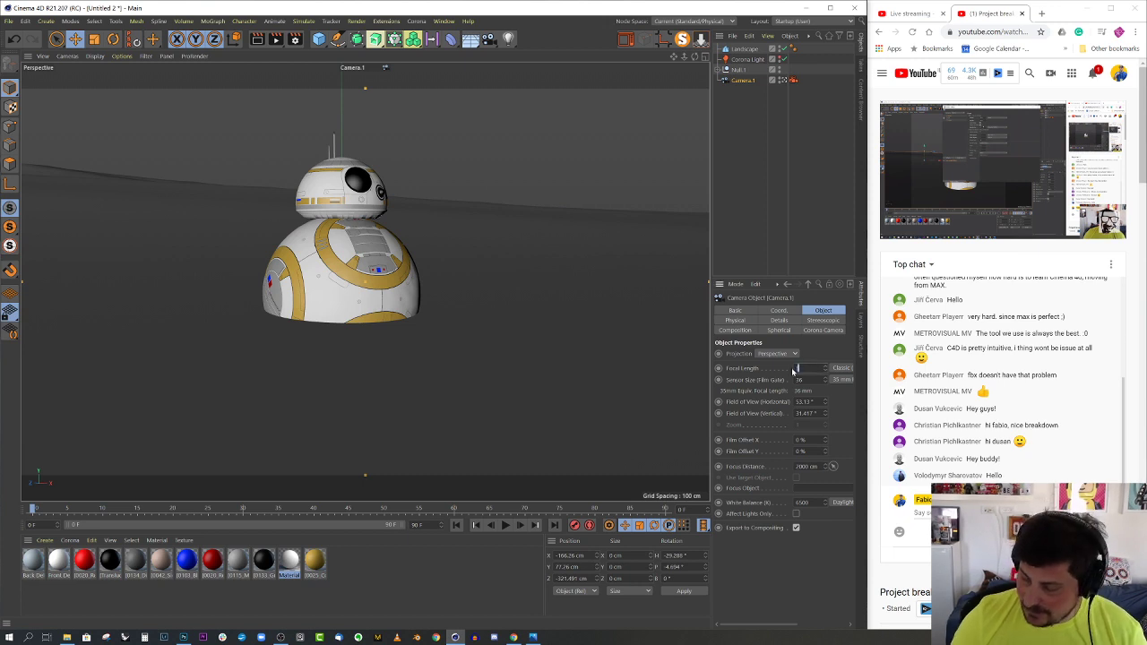
{"action": "key", "text": "Return"}
{"action": "scroll", "coordinate": [464, 215], "scroll_direction": "down", "scroll_amount": 5}
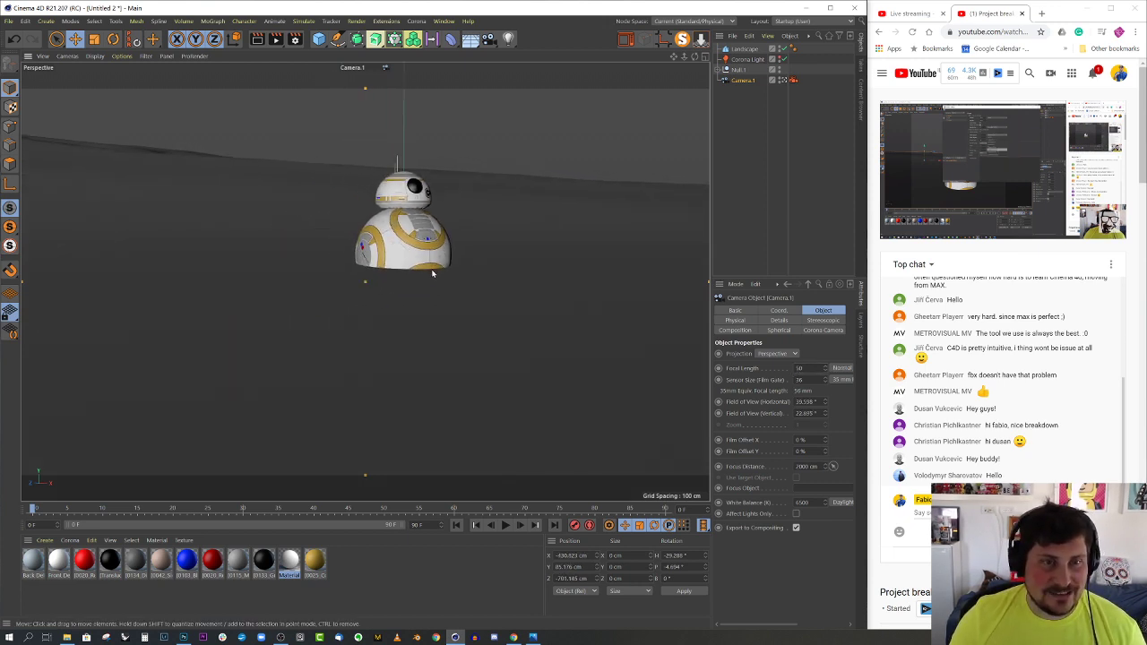
{"action": "left_click_drag", "start_coordinate": [432, 273], "coordinate": [390, 270], "text": "alt"}
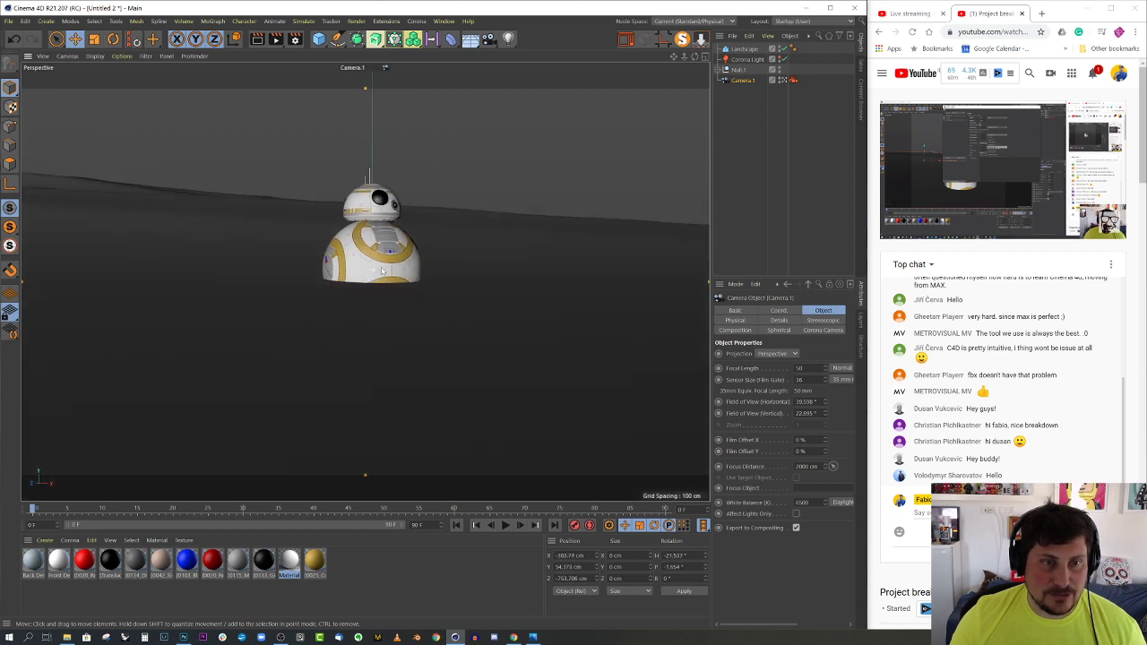
{"action": "middle_click_drag", "start_coordinate": [389, 270], "coordinate": [405, 283], "text": "alt"}
{"action": "left_click_drag", "start_coordinate": [405, 283], "coordinate": [432, 280], "text": "alt"}
{"action": "middle_click_drag", "start_coordinate": [432, 279], "coordinate": [456, 283], "text": "alt"}
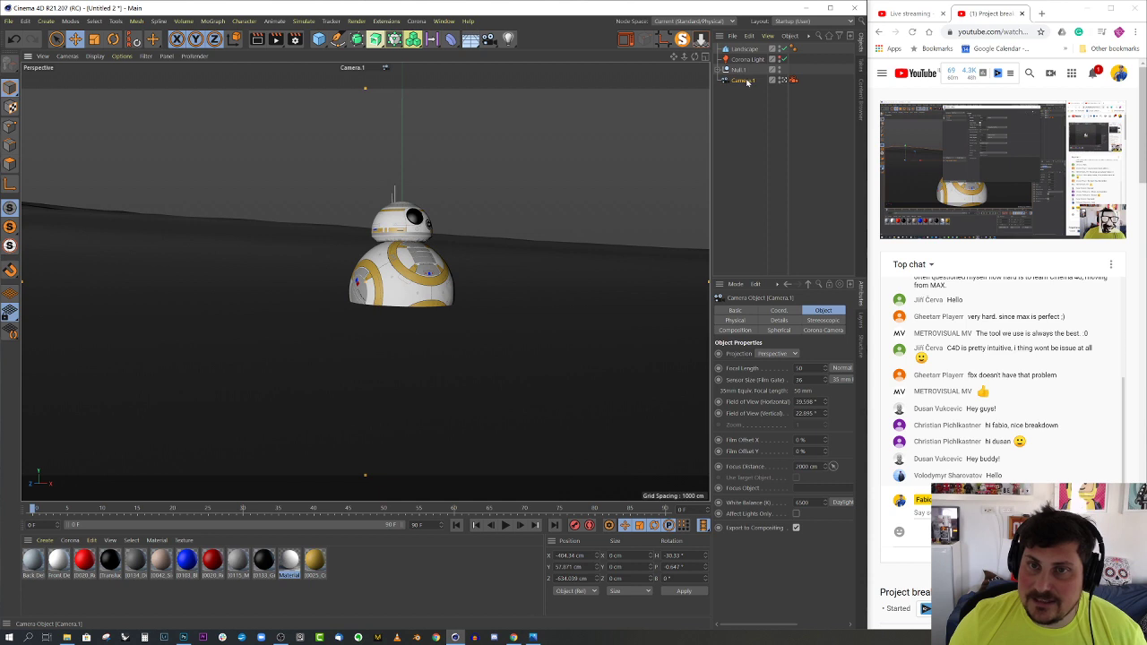
Enable the camera's composition grid, place the droid on the right vertical third line, and compare the framing with the reference image bb8.jpg
{"action": "left_click", "coordinate": [737, 331]}
{"action": "left_click", "coordinate": [767, 354]}
{"action": "left_click", "coordinate": [766, 367]}
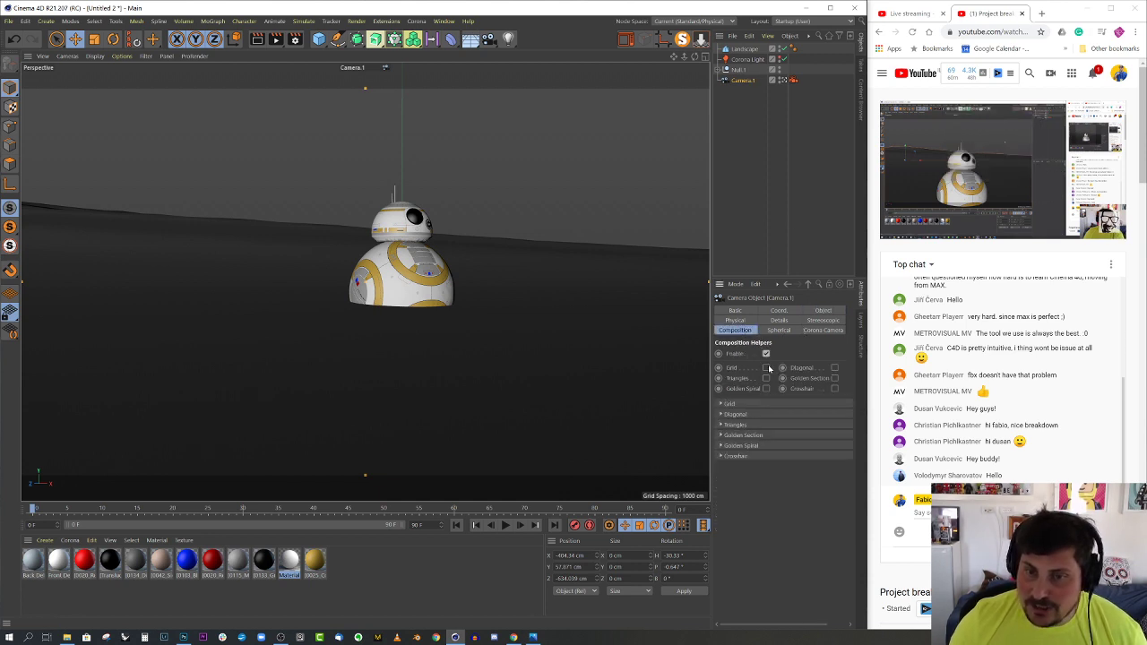
{"action": "mouse_move", "coordinate": [453, 284]}
{"action": "left_mouse_down", "text": "alt"}
{"action": "mouse_move", "coordinate": [510, 308]}
{"action": "mouse_move", "coordinate": [491, 322]}
{"action": "mouse_move", "coordinate": [512, 324]}
{"action": "left_mouse_up", "text": "alt"}
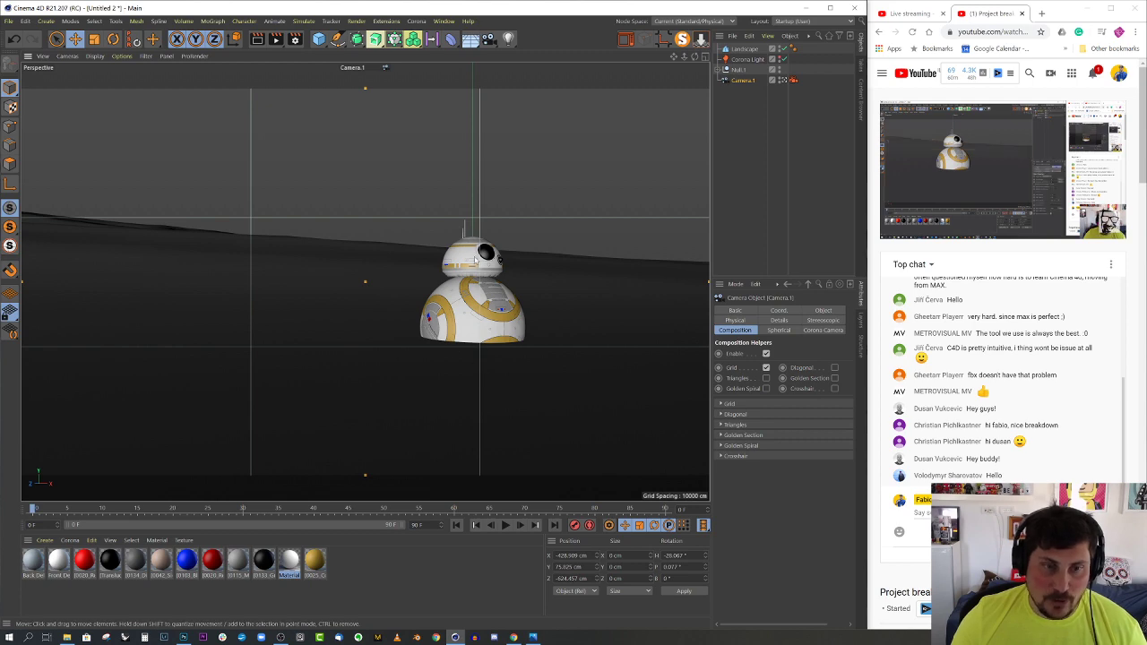
{"action": "key", "text": "alt+Tab"}
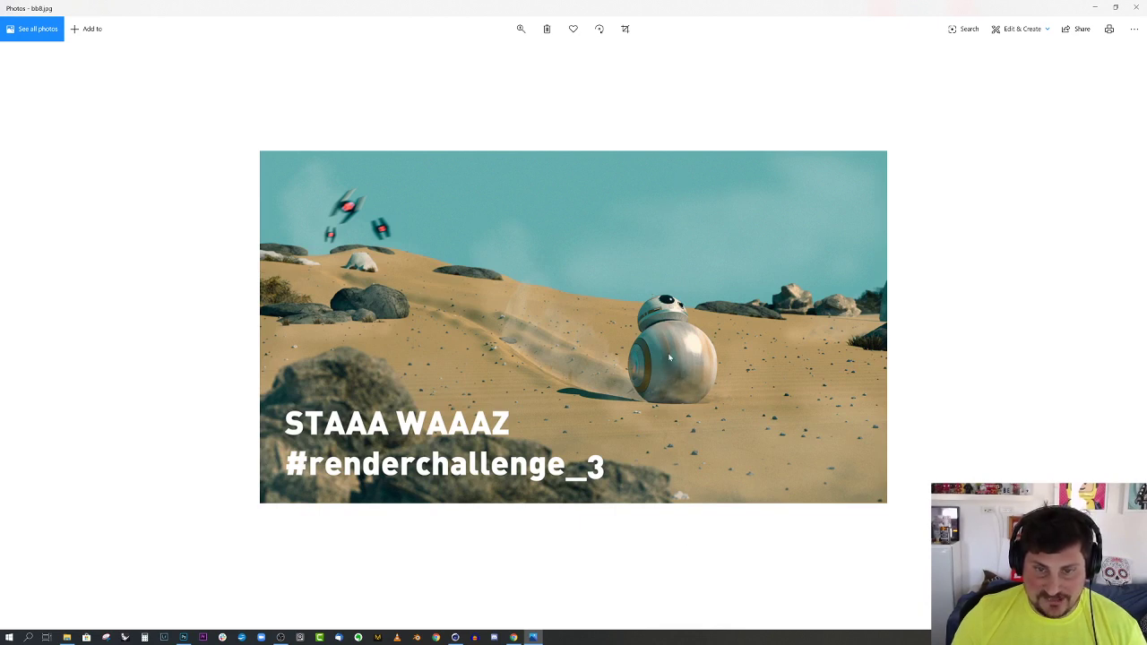
{"action": "left_click", "coordinate": [1095, 7]}
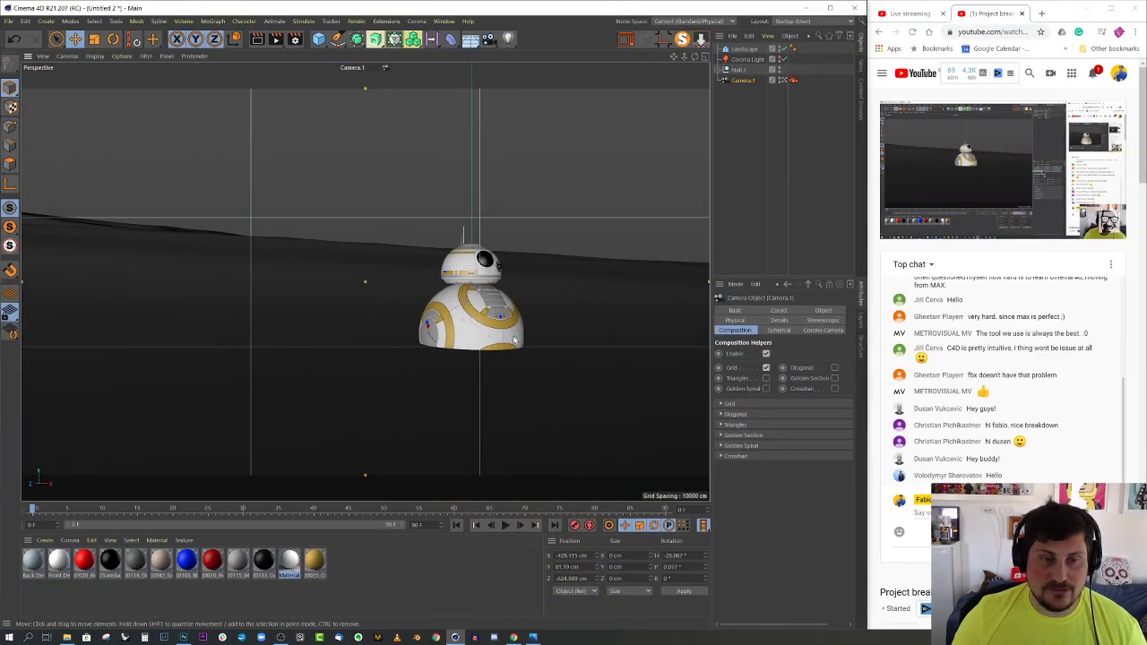
Add a Protection tag to the camera to lock its framing
{"action": "left_click", "coordinate": [348, 294]}
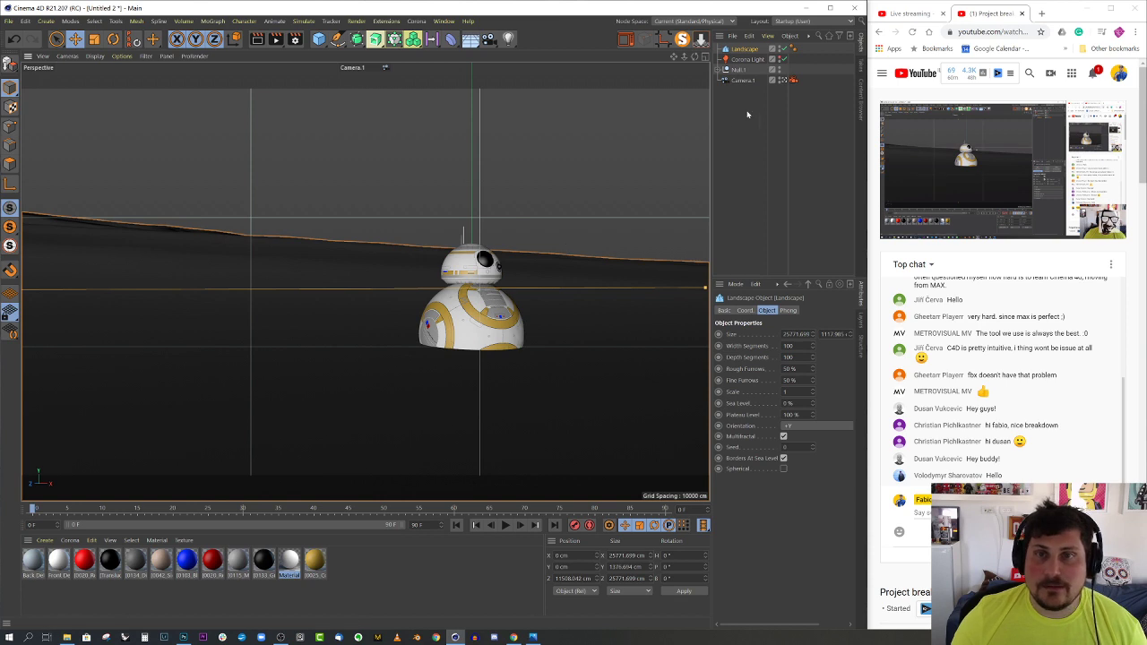
{"action": "right_click", "coordinate": [744, 80]}
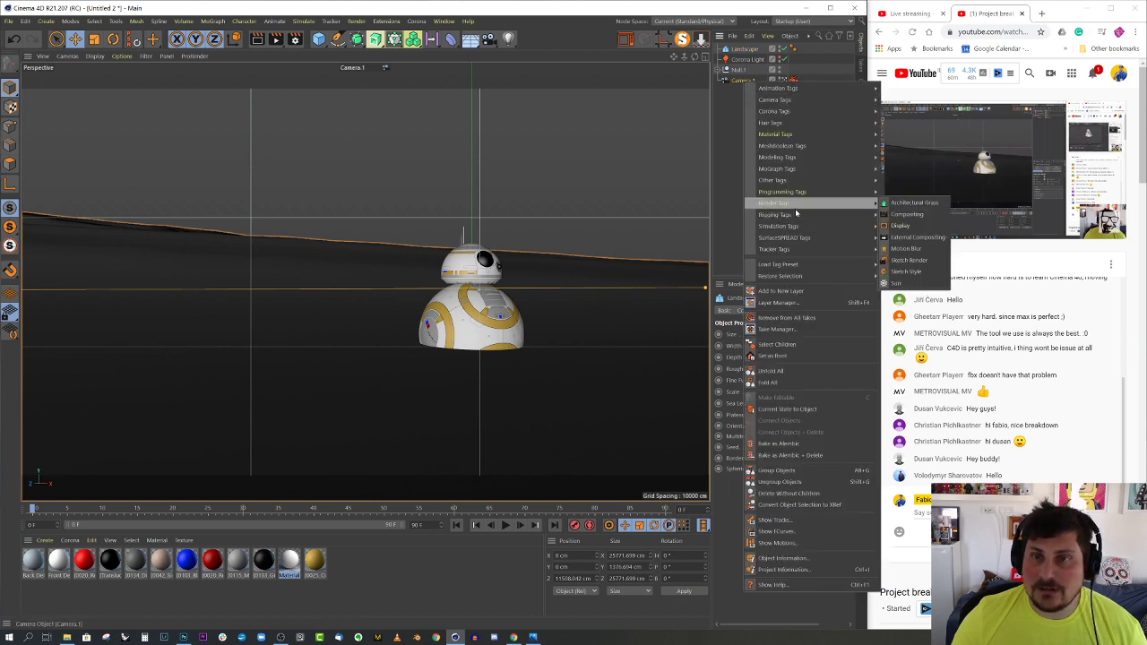
{"action": "mouse_move", "coordinate": [792, 217]}
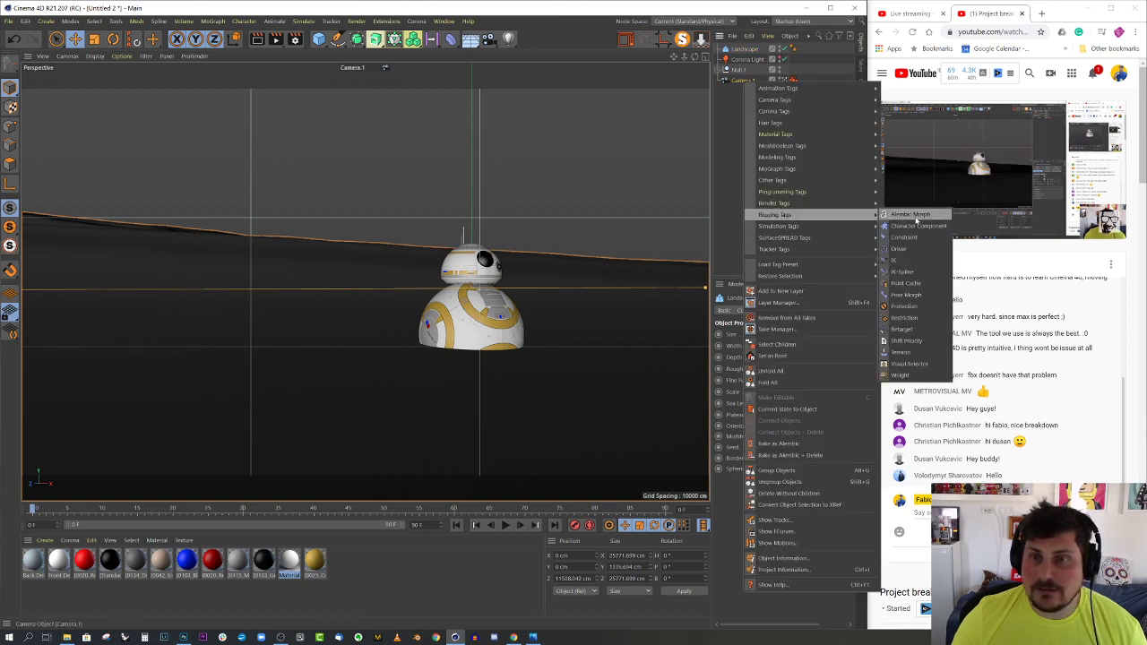
{"action": "left_click", "coordinate": [903, 306]}
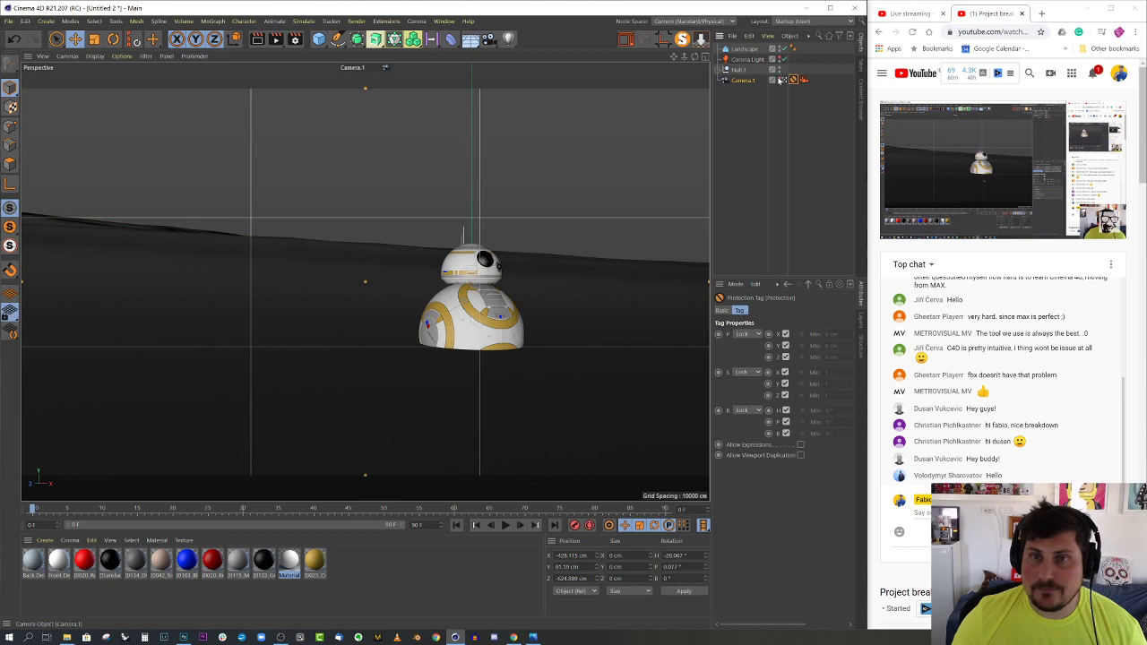
Change the landscape's seed to try different dune shapes behind the droid
{"action": "left_click", "coordinate": [320, 281]}
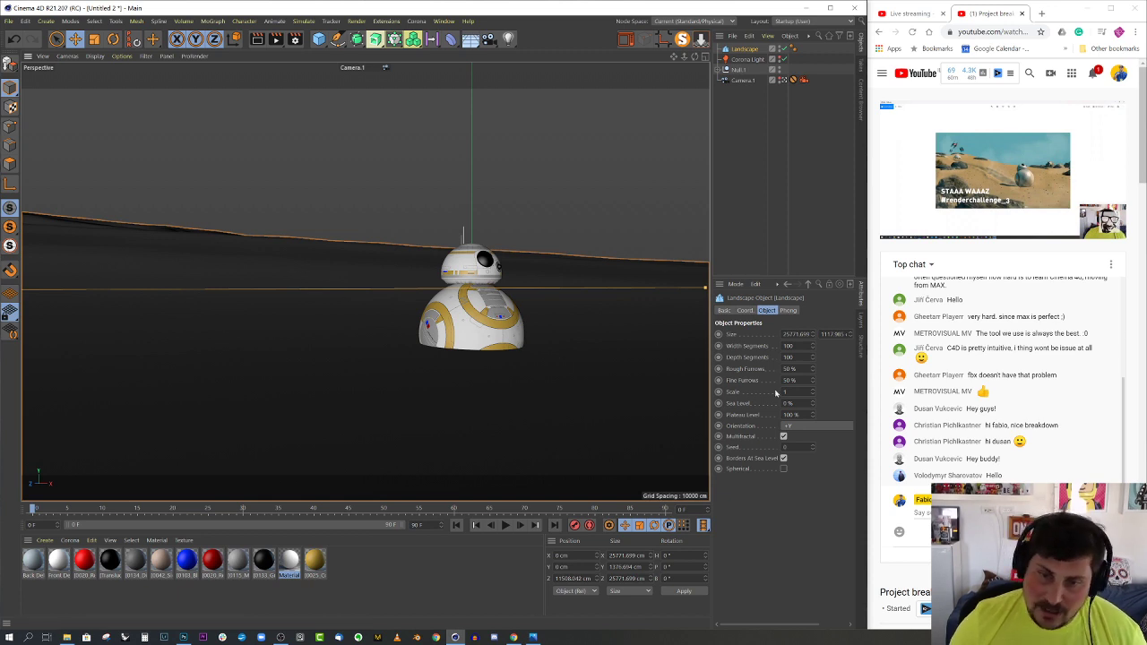
{"action": "left_click", "coordinate": [813, 447]}
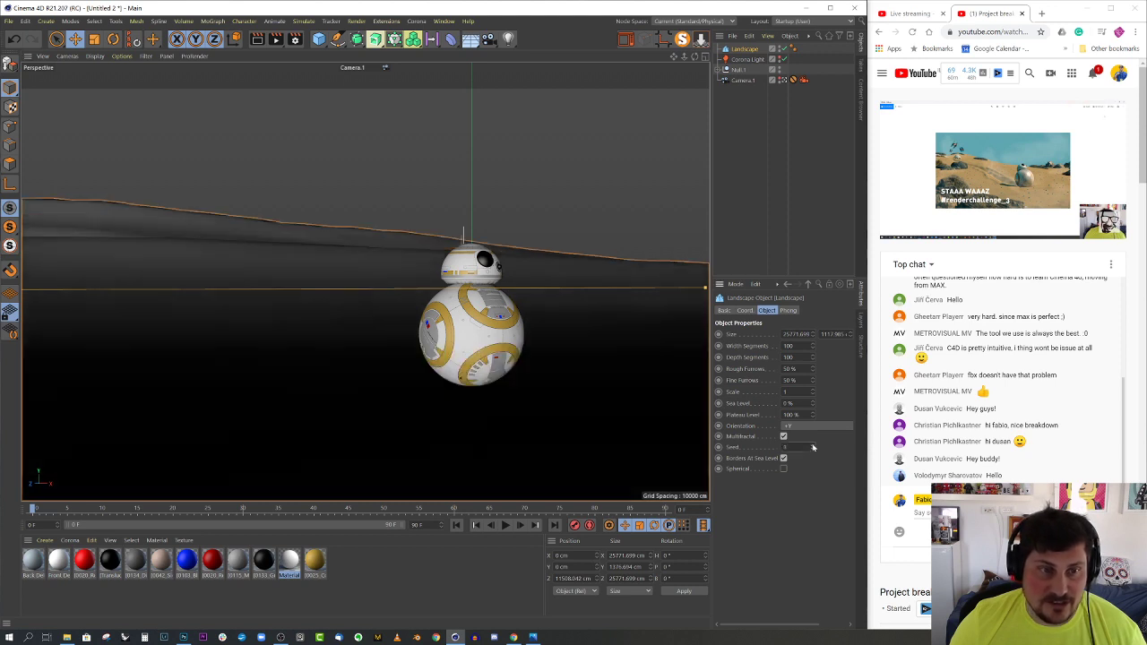
{"action": "left_click", "coordinate": [813, 448]}
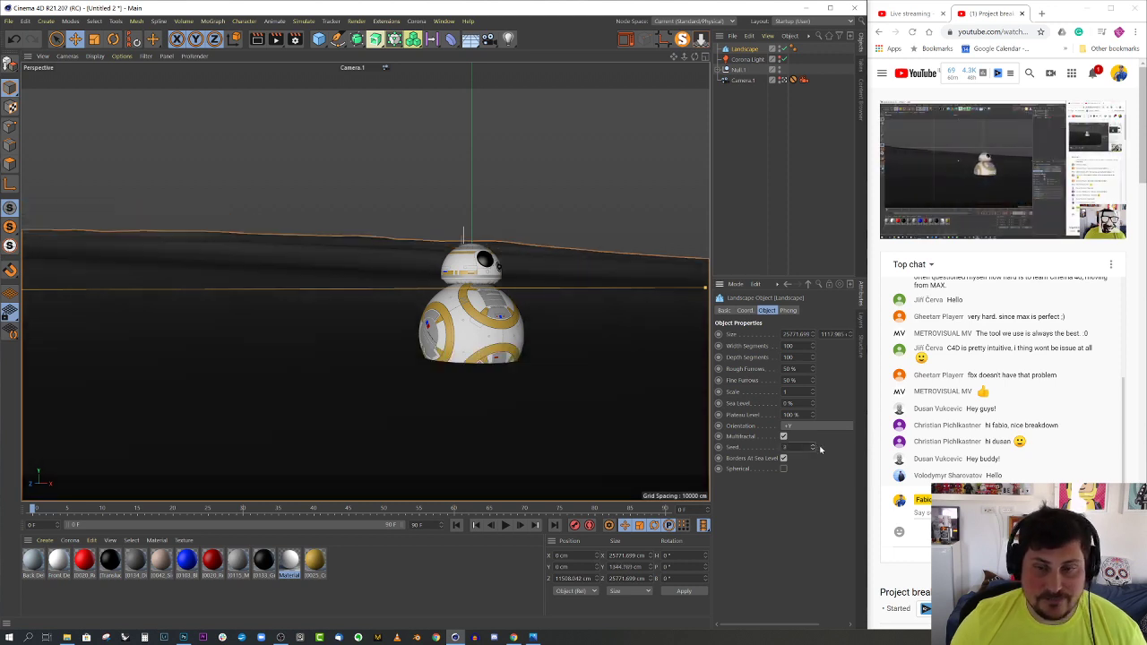
Set the landscape's seed to 1 and check the new dunes in the camera and orthographic views
{"action": "left_click", "coordinate": [813, 448]}
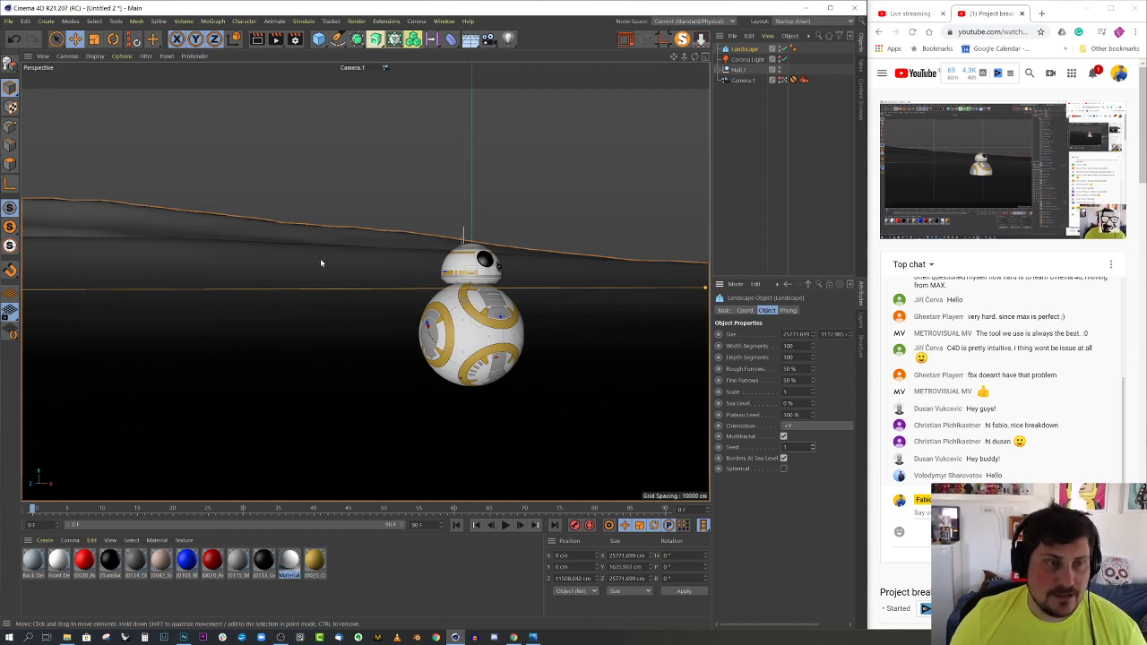
{"action": "middle_click", "coordinate": [364, 290]}
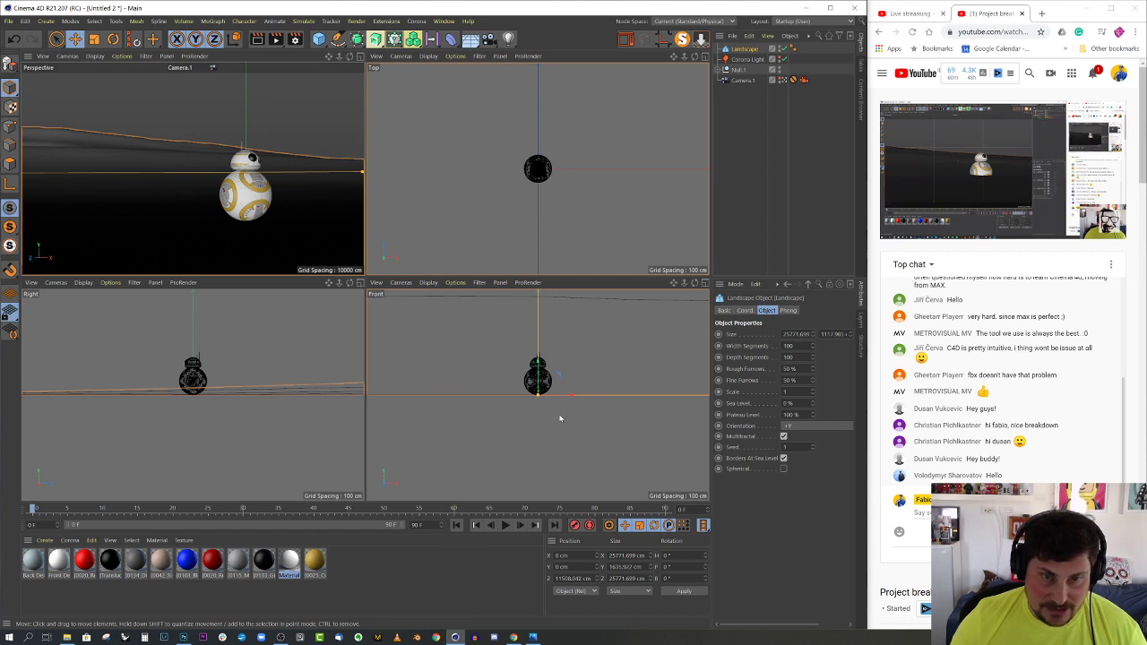
{"action": "scroll", "coordinate": [560, 418], "scroll_direction": "up", "scroll_amount": 2}
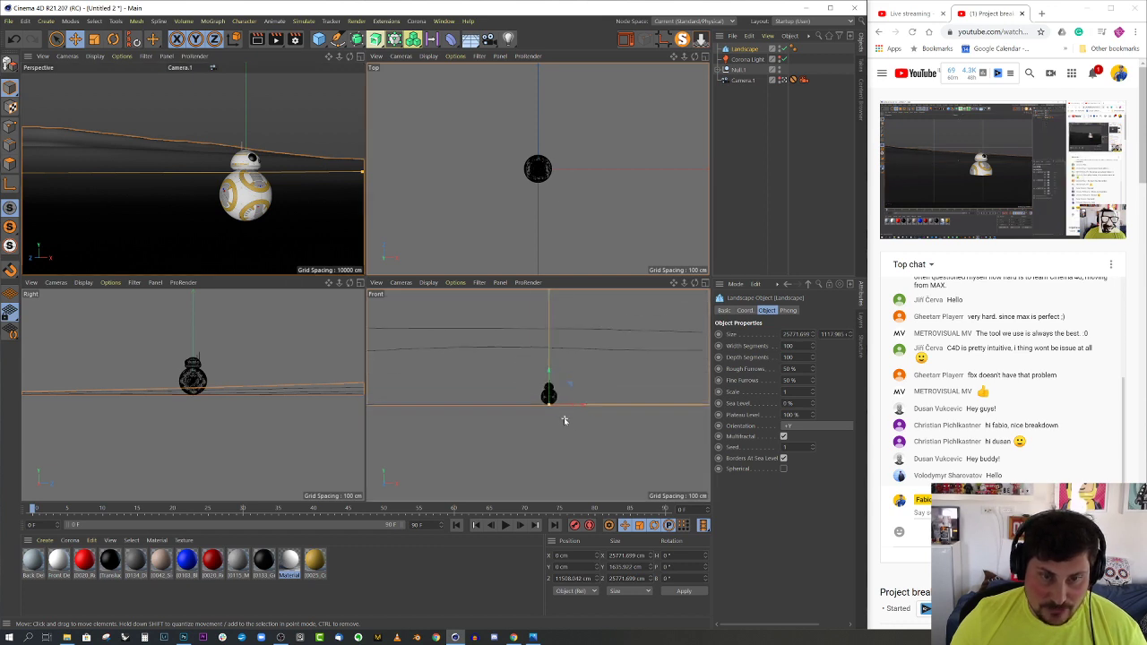
{"action": "middle_click", "coordinate": [259, 227]}
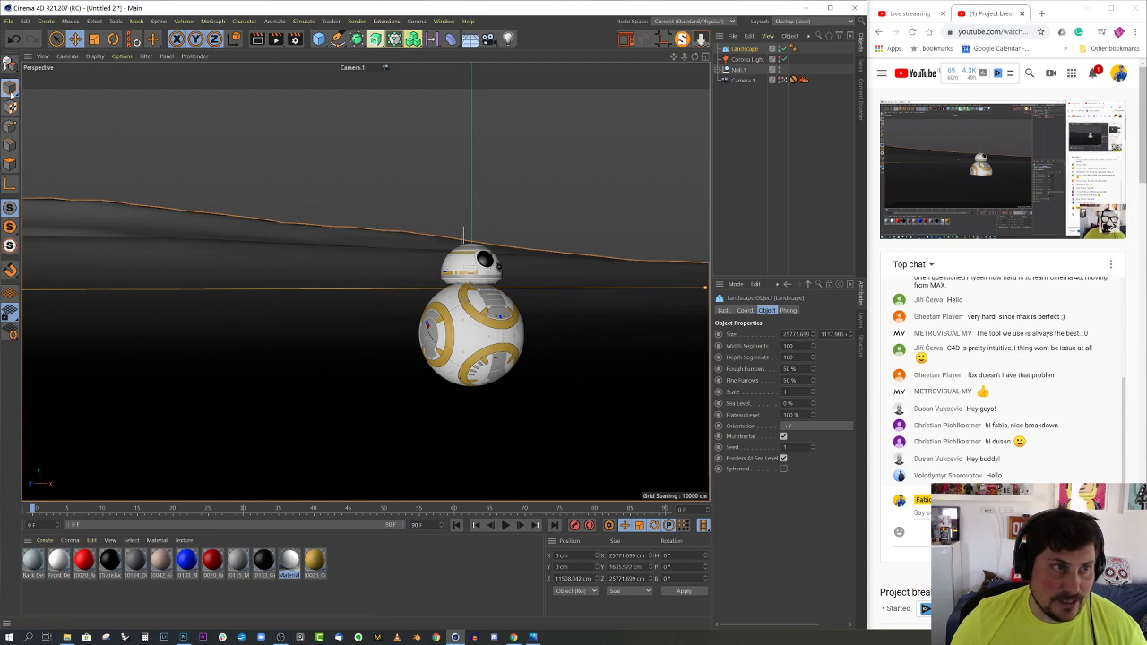
Leave the camera view, frame the whole landscape from above, and set the viewport display to Quick Shading (Lines)
{"action": "left_click", "coordinate": [784, 80]}
{"action": "left_click_drag", "start_coordinate": [408, 225], "coordinate": [380, 300], "text": "alt"}
{"action": "scroll", "coordinate": [379, 301], "scroll_direction": "down", "scroll_amount": 3}
{"action": "left_click_drag", "start_coordinate": [297, 328], "coordinate": [431, 256], "text": "alt"}
{"action": "scroll", "coordinate": [401, 373], "scroll_direction": "down", "scroll_amount": 3}
{"action": "middle_click_drag", "start_coordinate": [404, 390], "coordinate": [416, 347], "text": "alt"}
{"action": "right_click_drag", "start_coordinate": [391, 412], "coordinate": [570, 342], "text": "alt"}
{"action": "right_click_drag", "start_coordinate": [417, 299], "coordinate": [545, 345], "text": "alt"}
{"action": "left_click_drag", "start_coordinate": [460, 396], "coordinate": [368, 273], "text": "alt"}
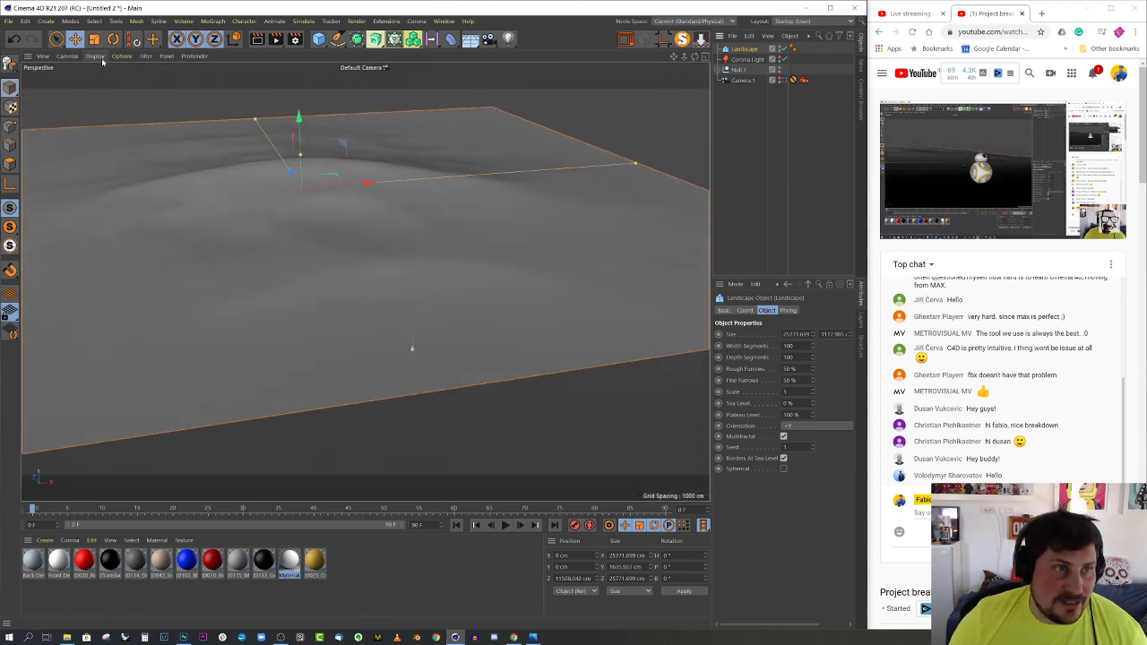
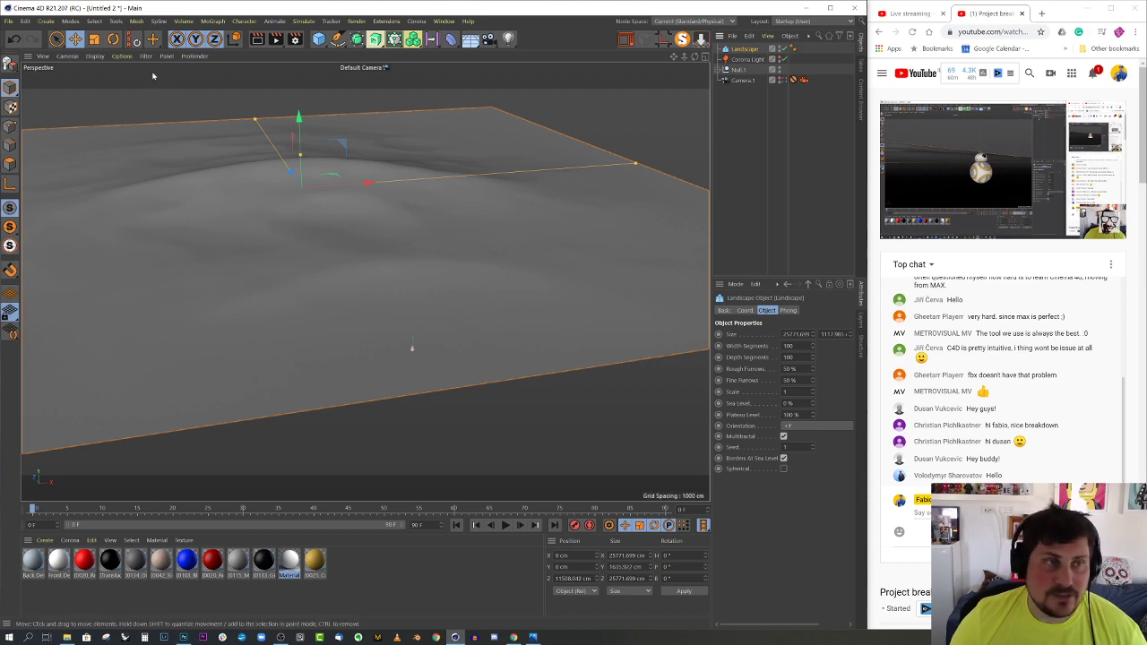
{"action": "left_click", "coordinate": [122, 55]}
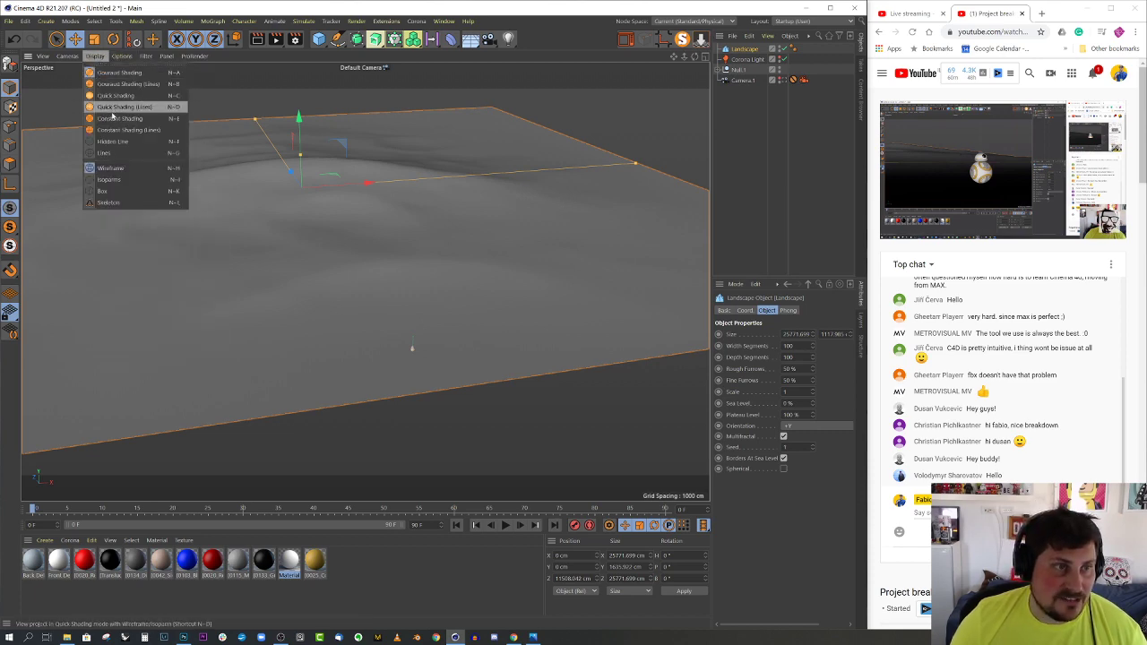
{"action": "left_click", "coordinate": [115, 113]}
{"action": "left_click_drag", "start_coordinate": [403, 314], "coordinate": [440, 335], "text": "alt"}
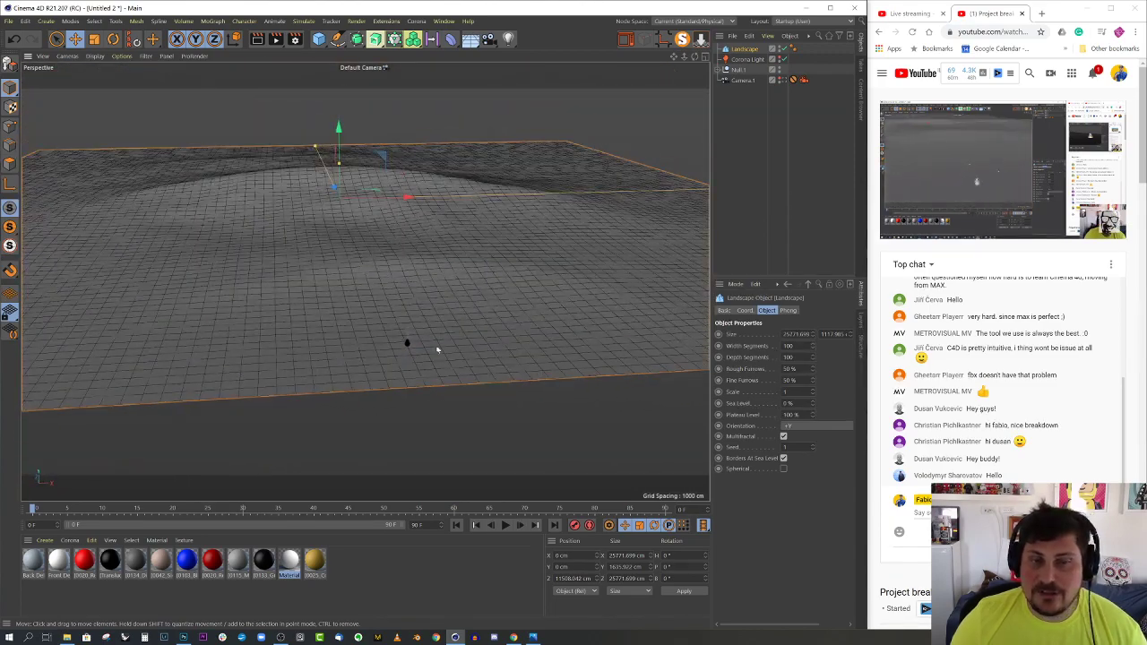
Check the reference image bb8.jpg, and set the landscape's width and depth segments to 300
{"action": "left_click", "coordinate": [533, 637]}
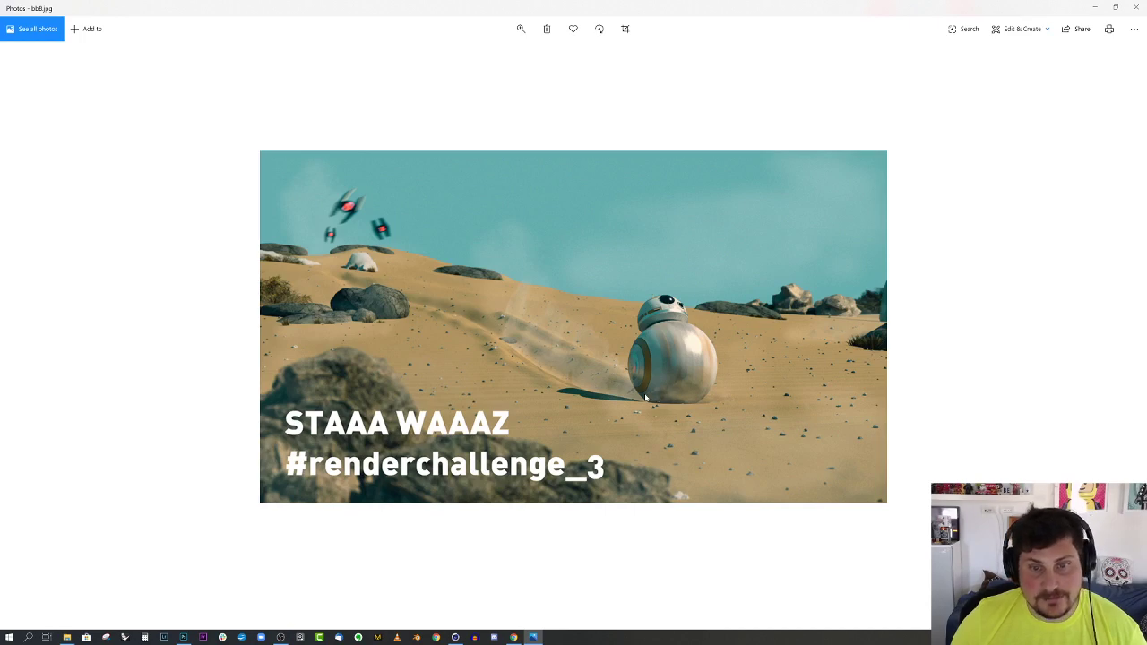
{"action": "left_click", "coordinate": [1094, 7]}
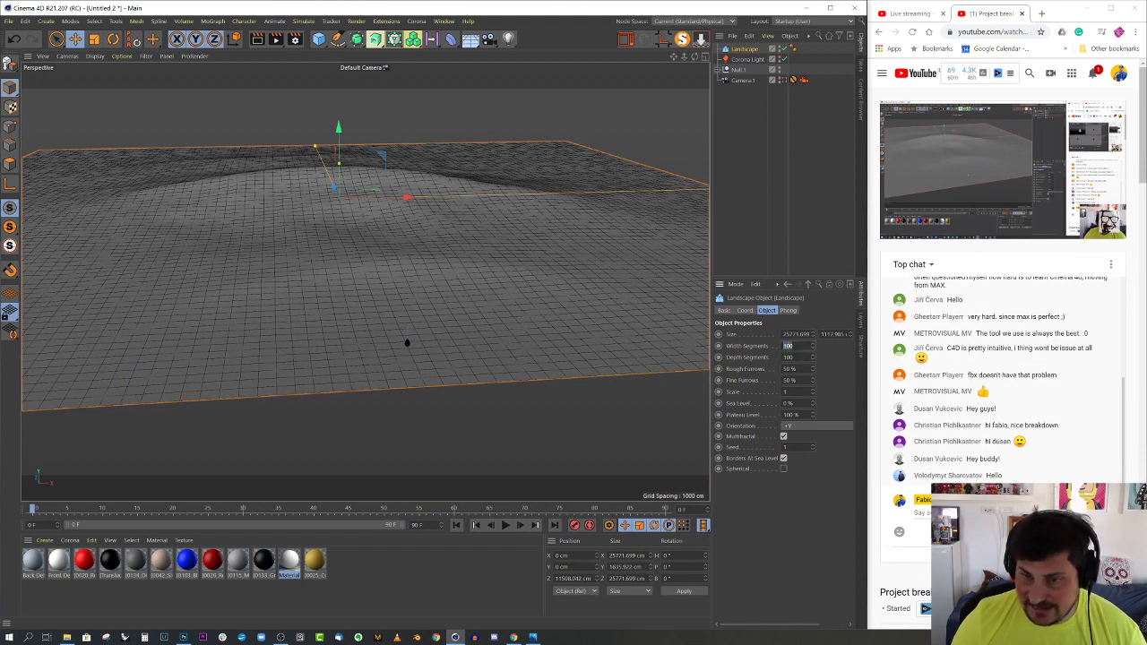
{"action": "type", "text": "300"}
{"action": "key", "text": "Return"}
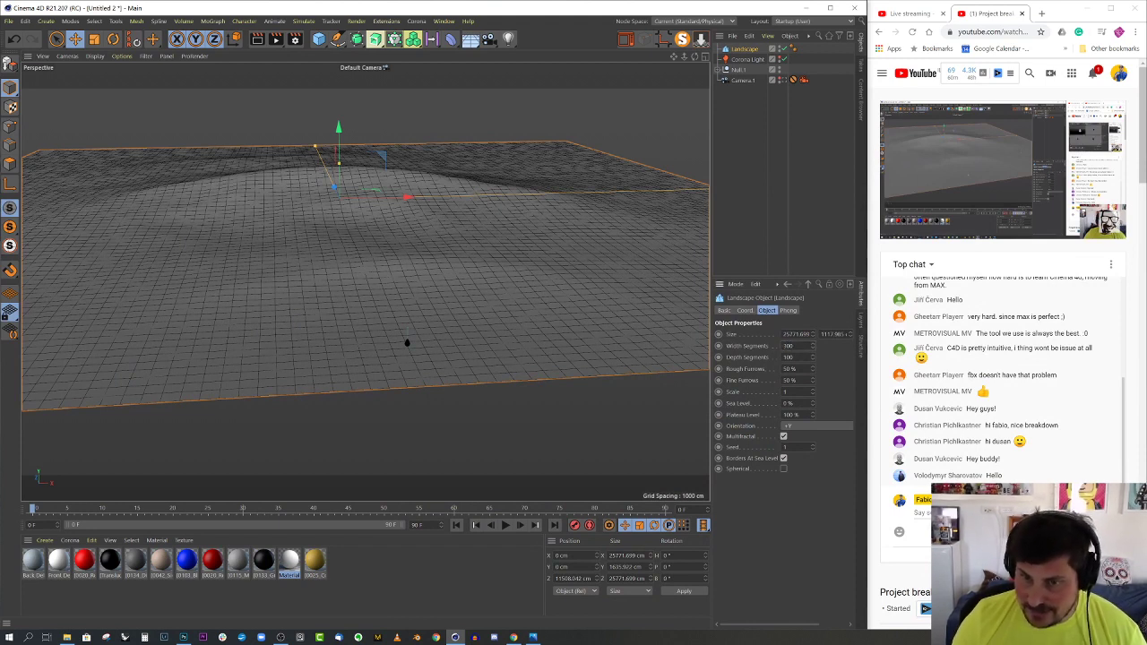
{"action": "type", "text": "300"}
{"action": "key", "text": "Return"}
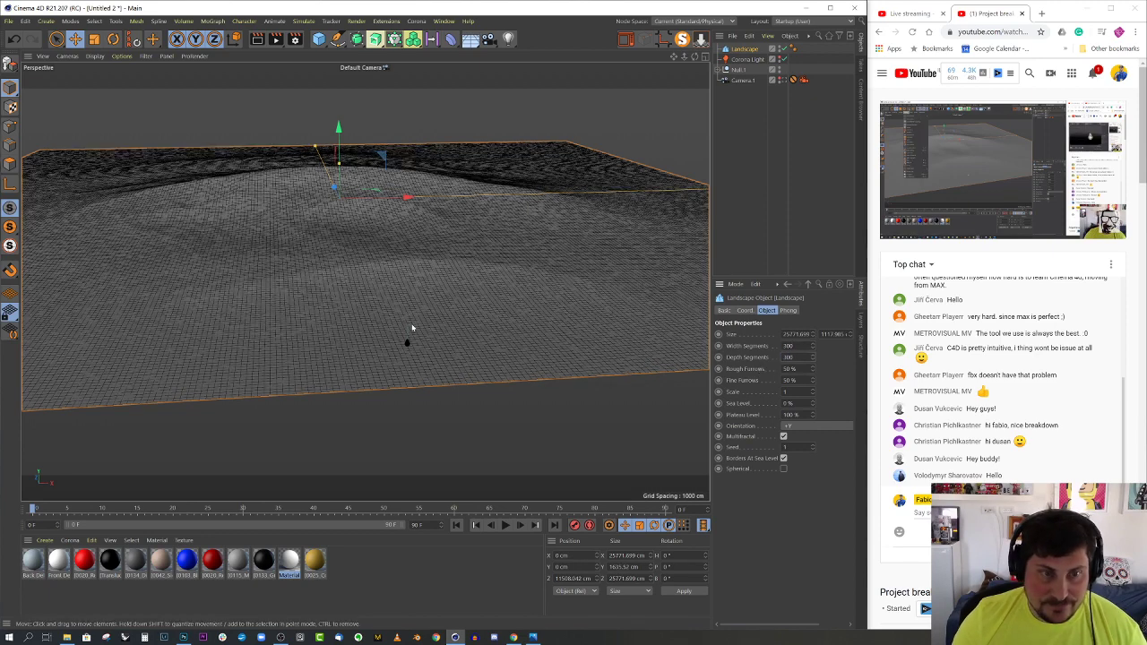
Set the landscape's width and depth segments to 500
{"action": "left_click_drag", "start_coordinate": [796, 346], "coordinate": [762, 353]}
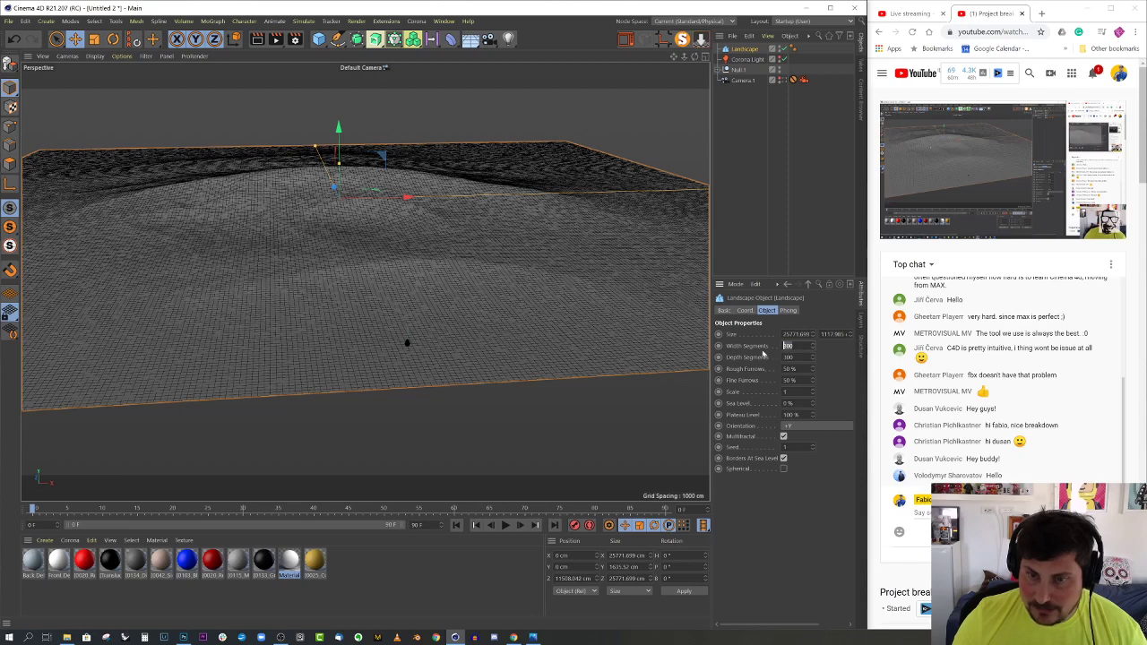
{"action": "type", "text": "500"}
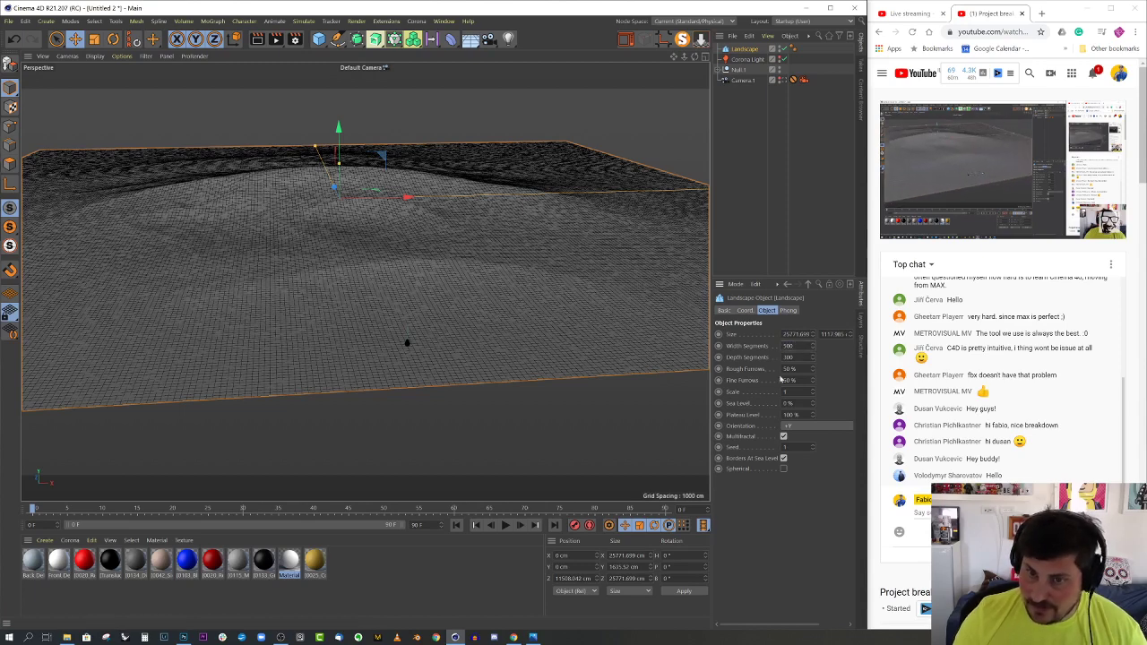
{"action": "type", "text": "0"}
{"action": "key", "text": "Tab"}
{"action": "type", "text": "500"}
{"action": "key", "text": "Return"}
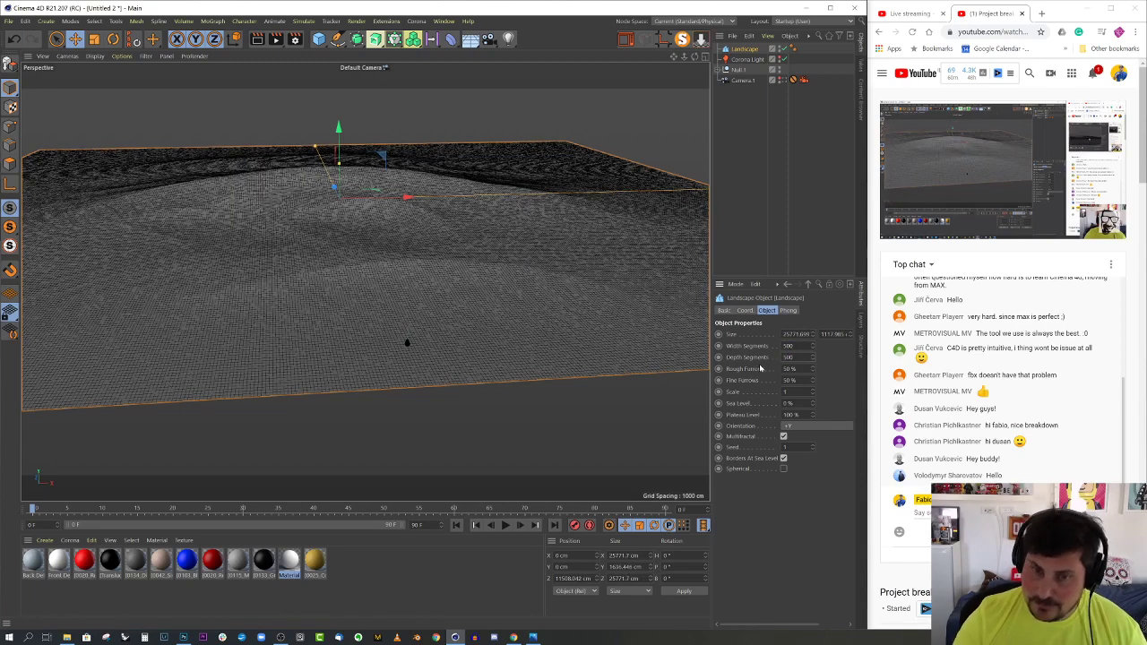
Inspect the denser mesh around the droid and convert the landscape into an editable polygon object
{"action": "left_click_drag", "start_coordinate": [399, 309], "coordinate": [410, 356], "text": "alt"}
{"action": "scroll", "coordinate": [403, 350], "scroll_direction": "down", "scroll_amount": 5}
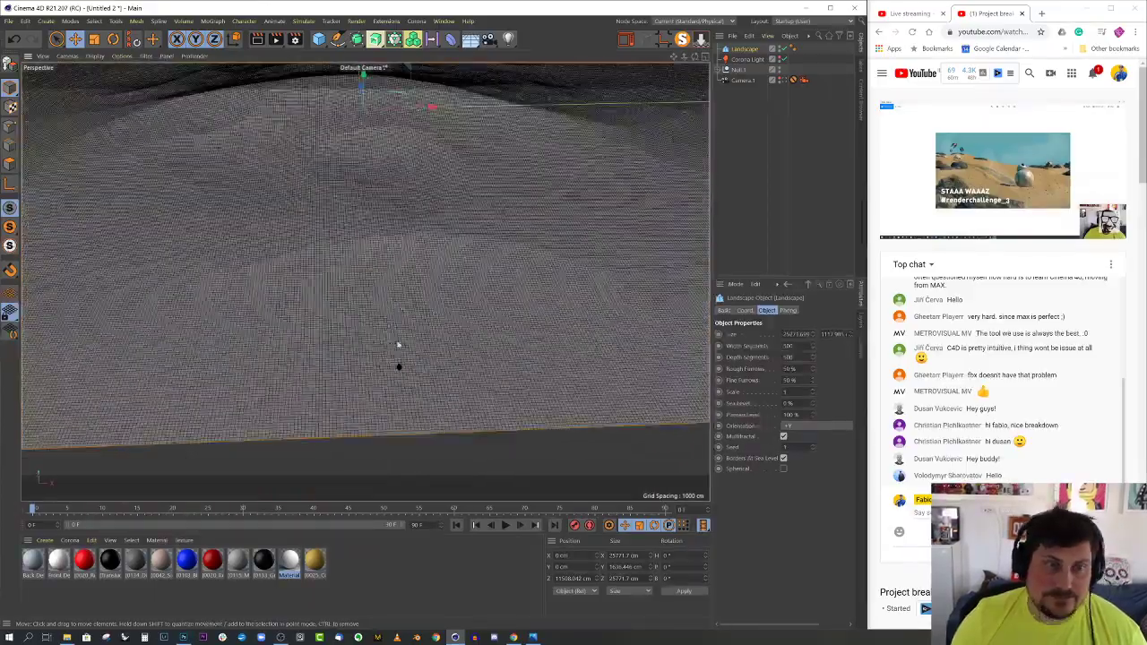
{"action": "scroll", "coordinate": [392, 333], "scroll_direction": "up", "scroll_amount": 3}
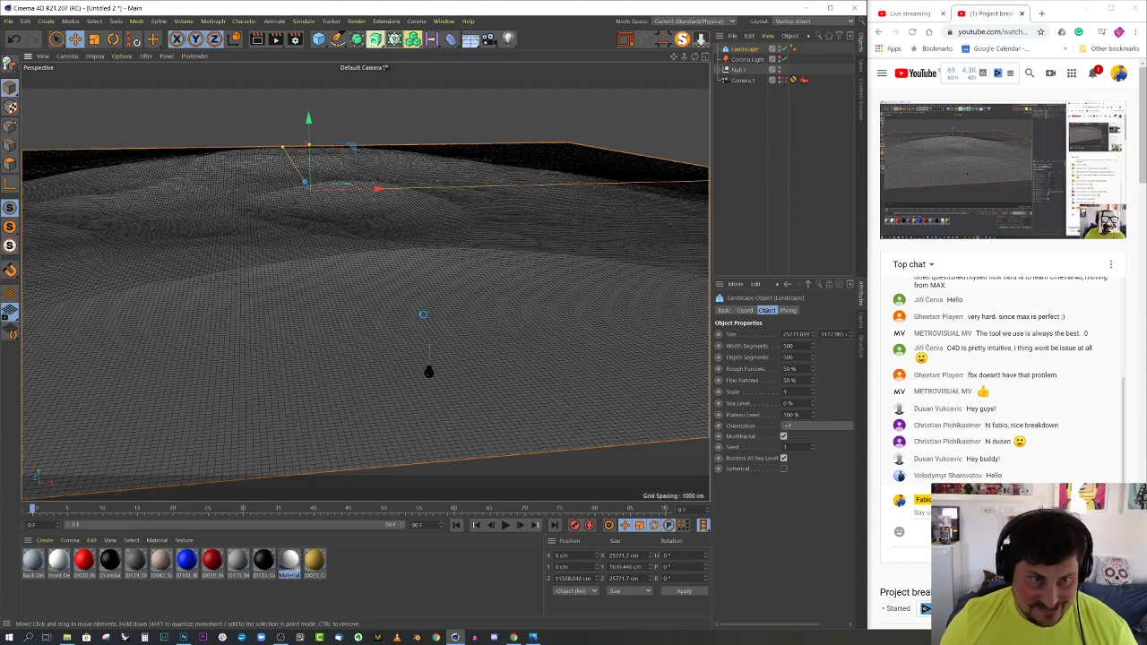
{"action": "key", "text": "c"}
{"action": "scroll", "coordinate": [421, 341], "scroll_direction": "up", "scroll_amount": 10}
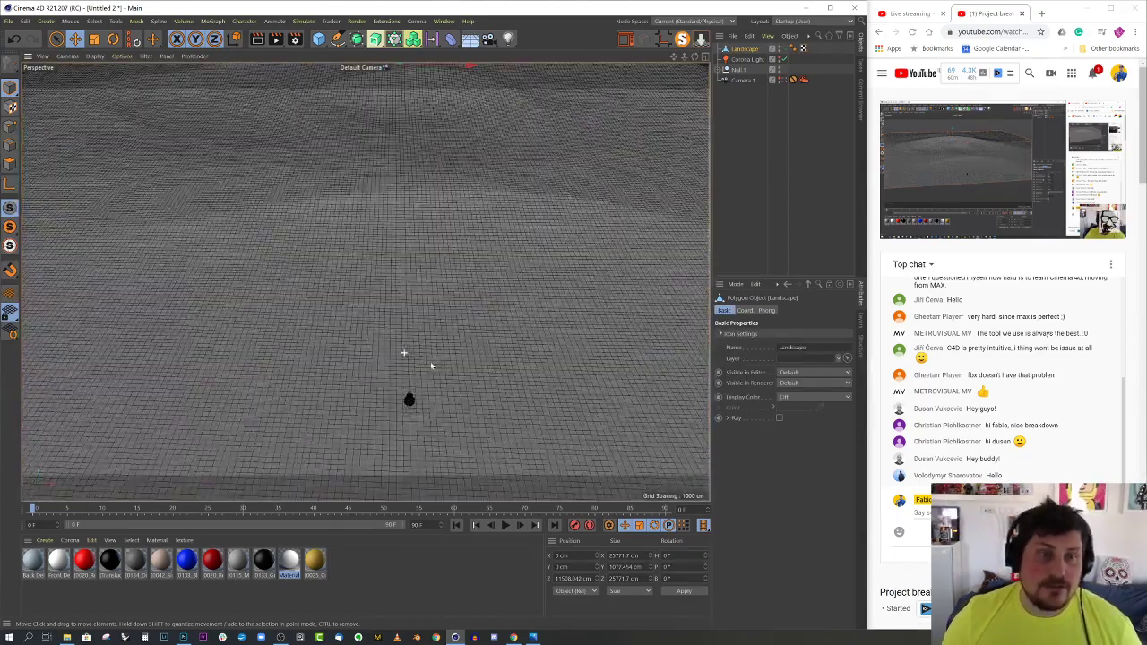
{"action": "scroll", "coordinate": [448, 350], "scroll_direction": "down", "scroll_amount": 10}
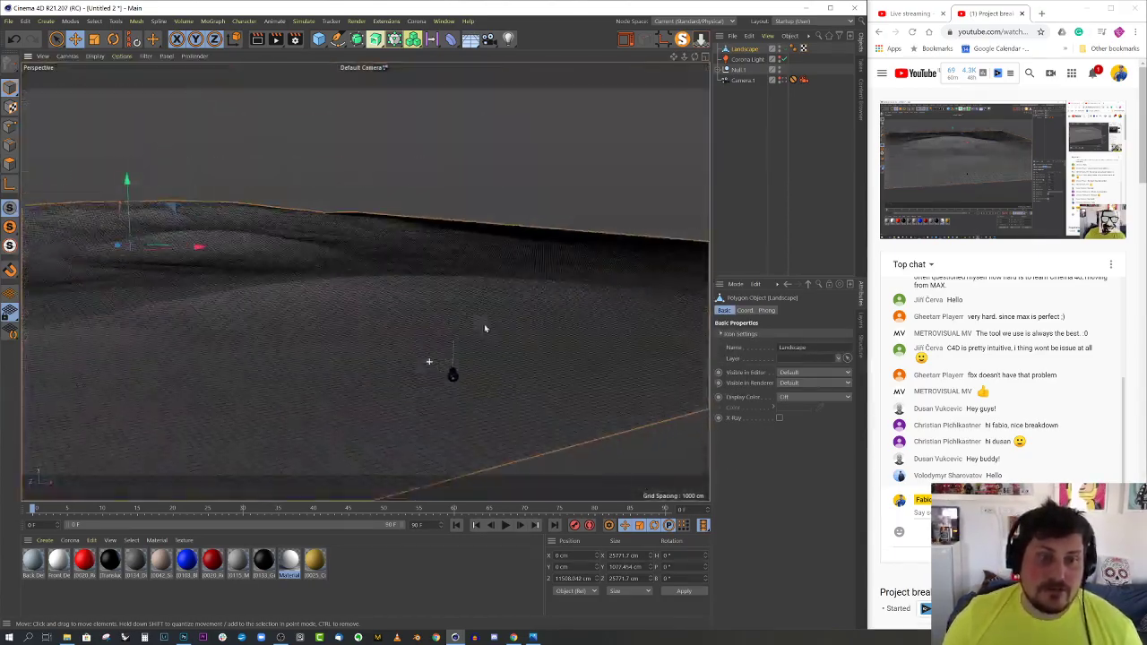
Return to Camera.1's view and examine in the top view how far the landscape extends around the droid and camera
{"action": "left_click", "coordinate": [784, 79]}
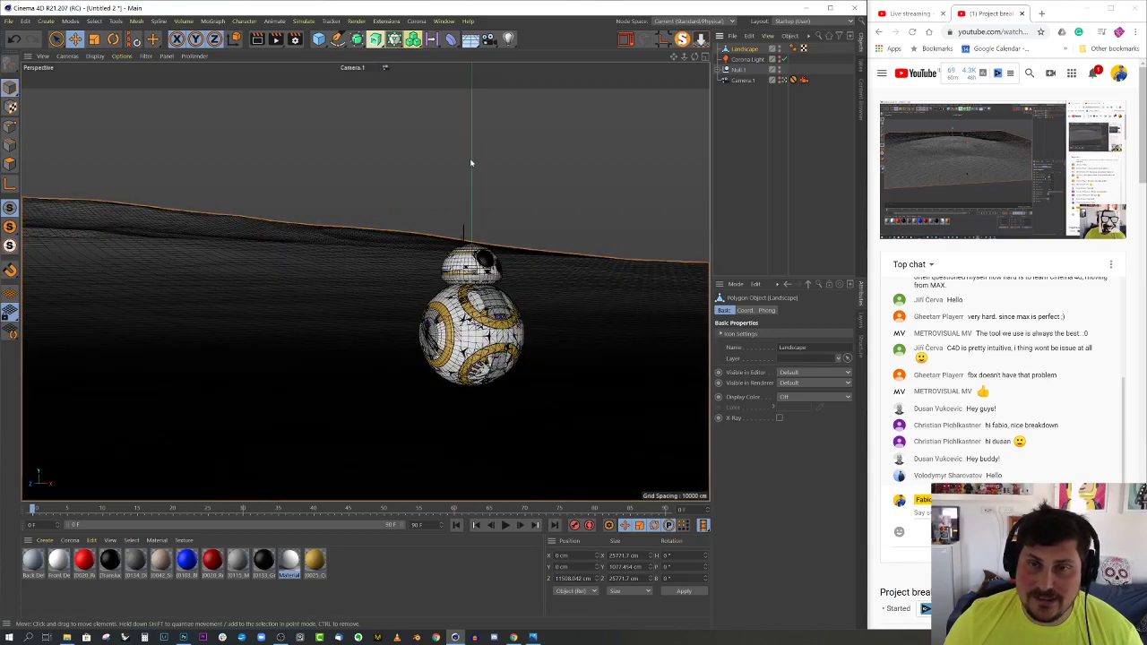
{"action": "middle_click", "coordinate": [470, 162]}
{"action": "middle_click", "coordinate": [561, 142]}
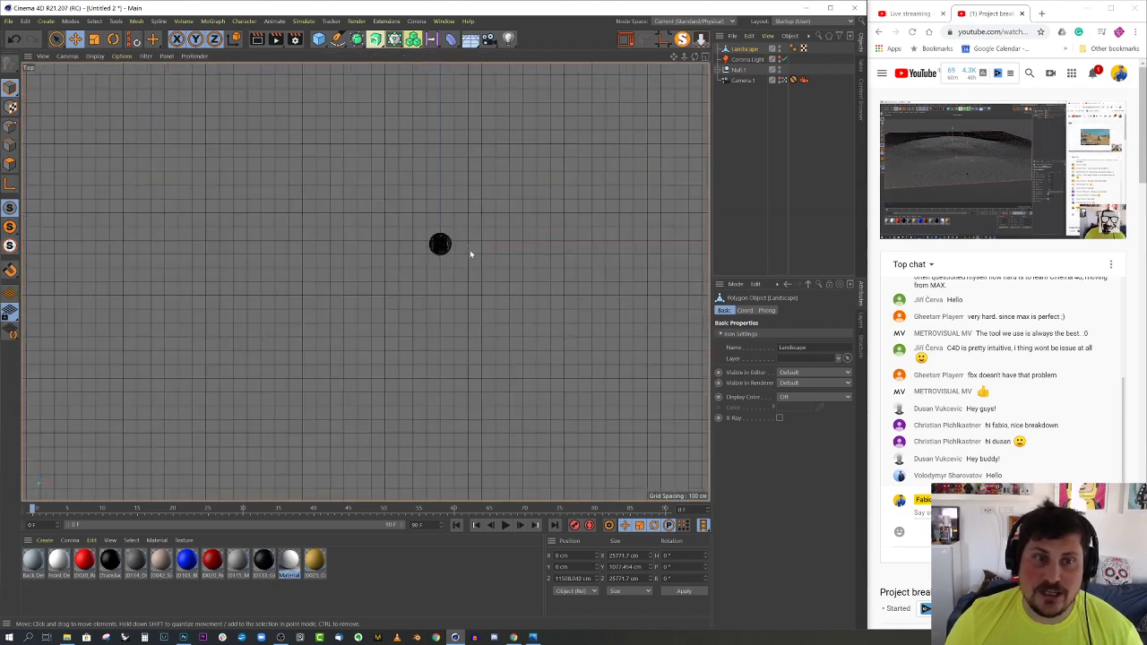
{"action": "scroll", "coordinate": [471, 254], "scroll_direction": "down", "scroll_amount": 8}
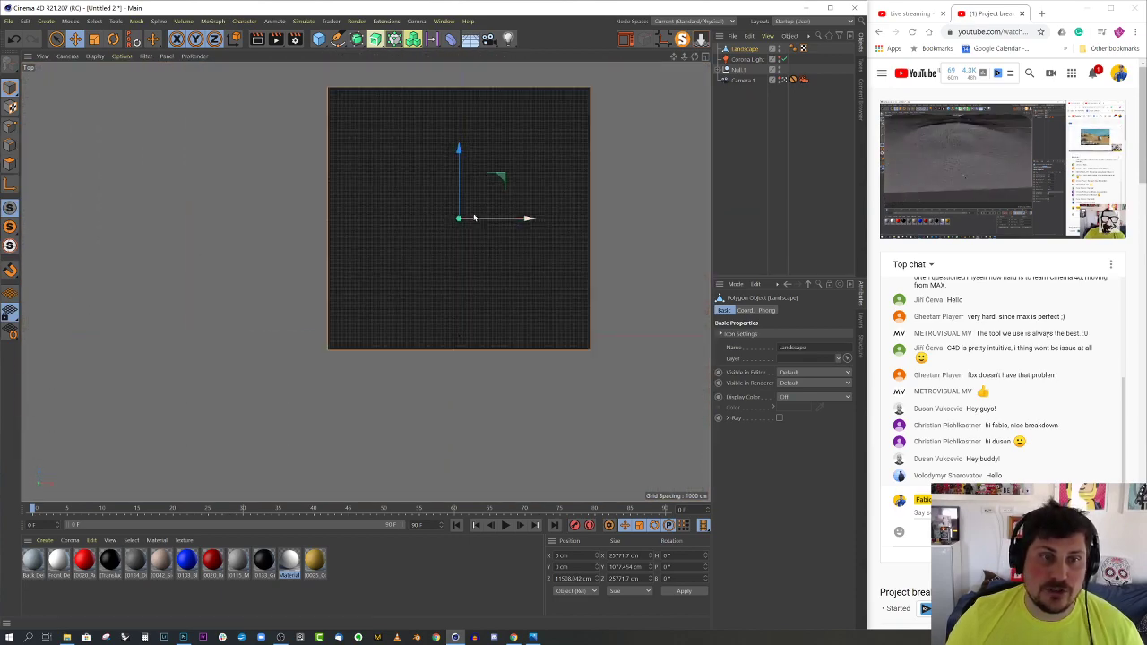
{"action": "scroll", "coordinate": [475, 218], "scroll_direction": "up", "scroll_amount": 2}
{"action": "middle_click", "coordinate": [486, 337]}
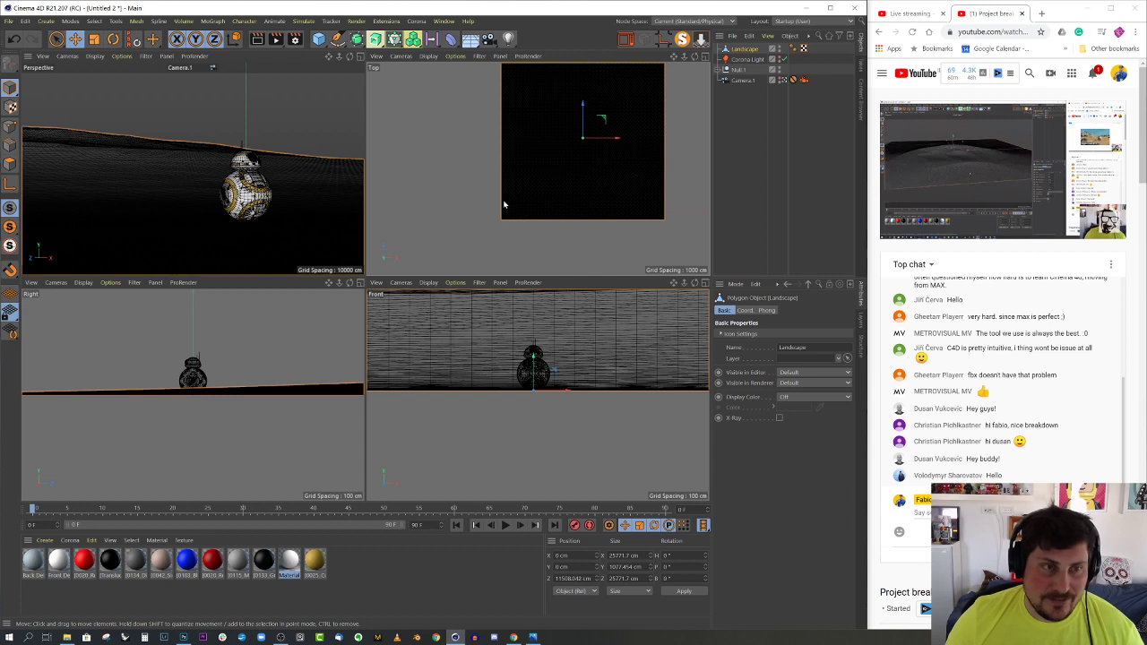
{"action": "scroll", "coordinate": [484, 205], "scroll_direction": "down", "scroll_amount": 2}
{"action": "scroll", "coordinate": [518, 164], "scroll_direction": "up", "scroll_amount": 2}
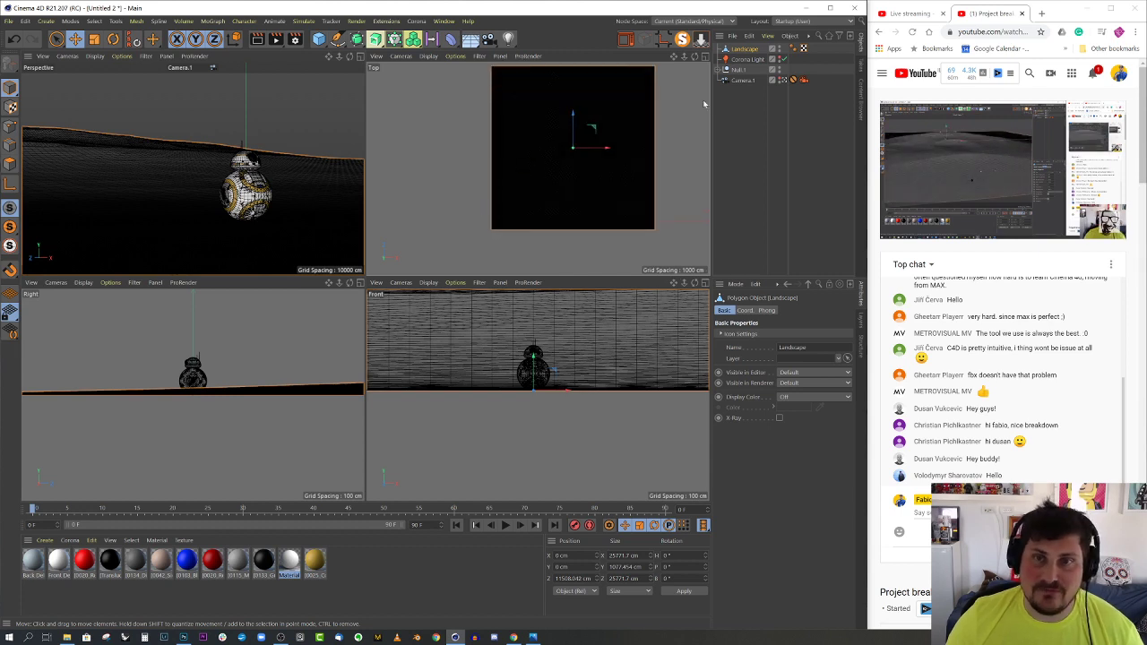
{"action": "left_click", "coordinate": [740, 69]}
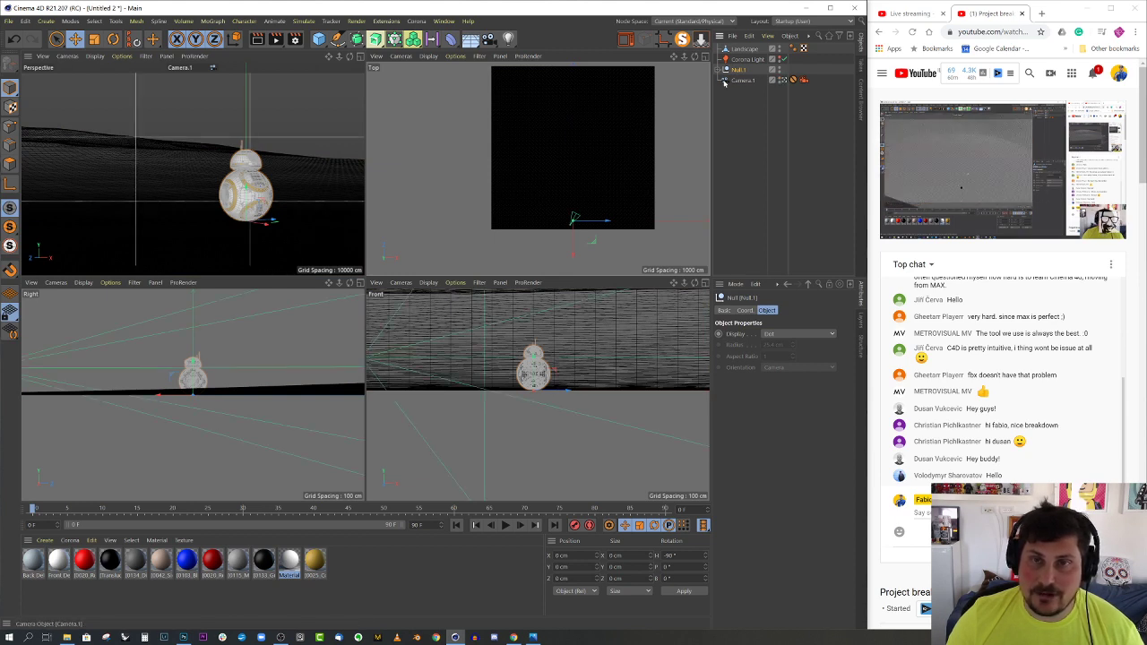
{"action": "left_click", "coordinate": [744, 49]}
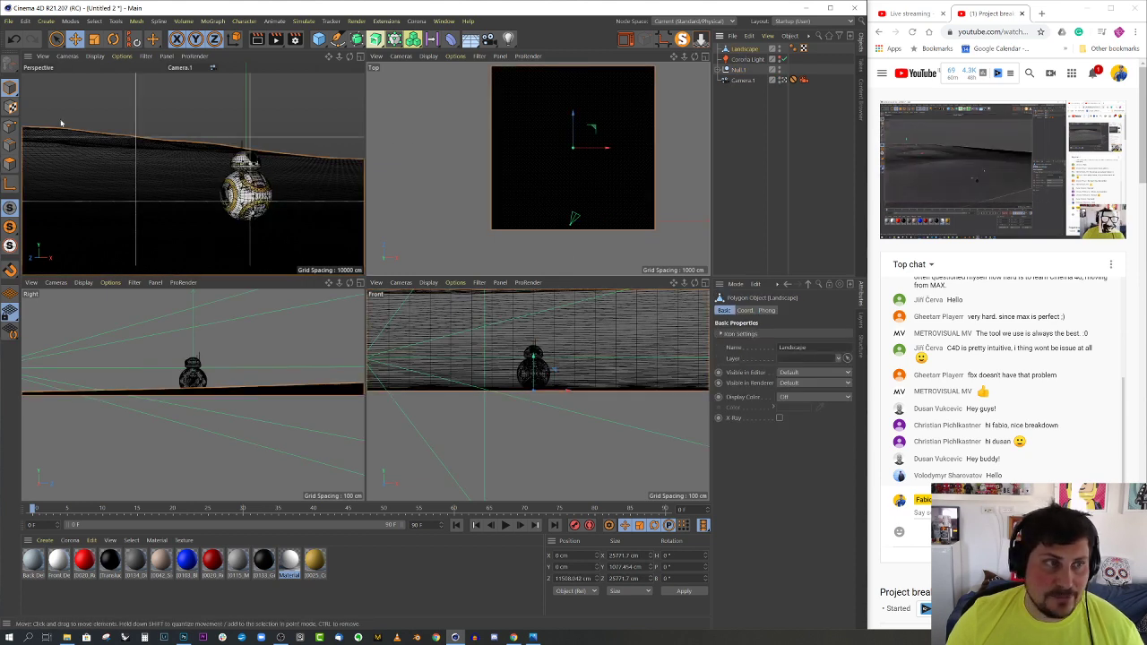
In point mode, rectangle-select the landscape's strip about 10000 cm wide to the left of the camera in the top view and delete it
{"action": "left_click", "coordinate": [10, 127]}
{"action": "left_click_drag", "start_coordinate": [56, 39], "coordinate": [90, 55]}
{"action": "scroll", "coordinate": [448, 148], "scroll_direction": "down", "scroll_amount": 1}
{"action": "left_click_drag", "start_coordinate": [450, 73], "coordinate": [536, 244]}
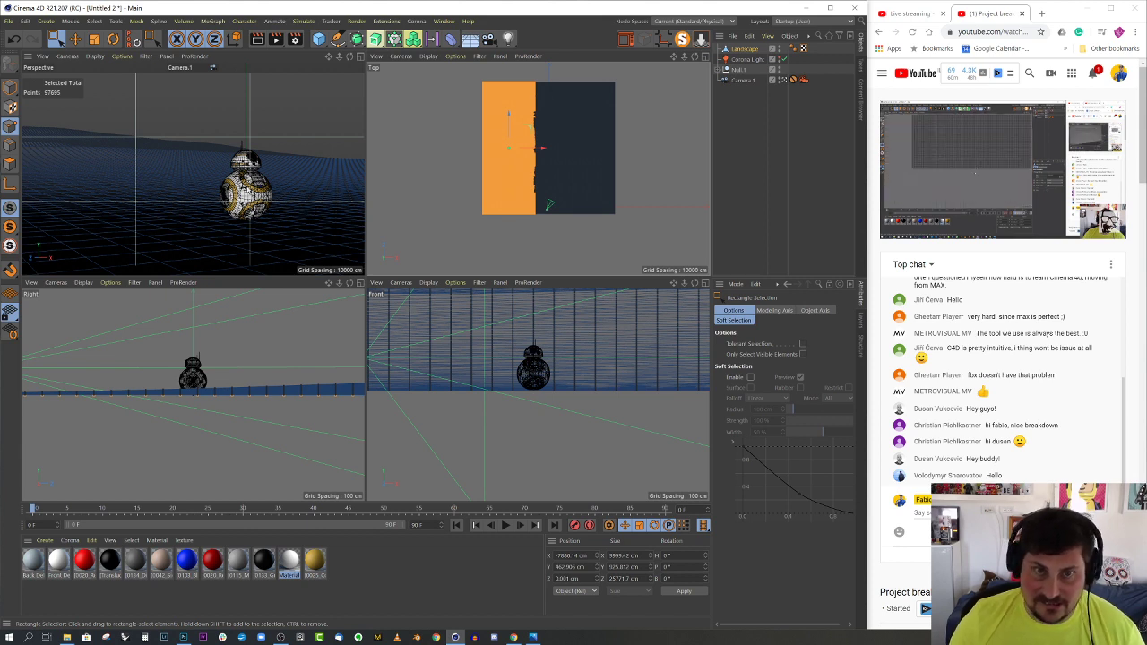
{"action": "scroll", "coordinate": [427, 112], "scroll_direction": "up", "scroll_amount": 1}
{"action": "left_click_drag", "start_coordinate": [469, 67], "coordinate": [561, 259]}
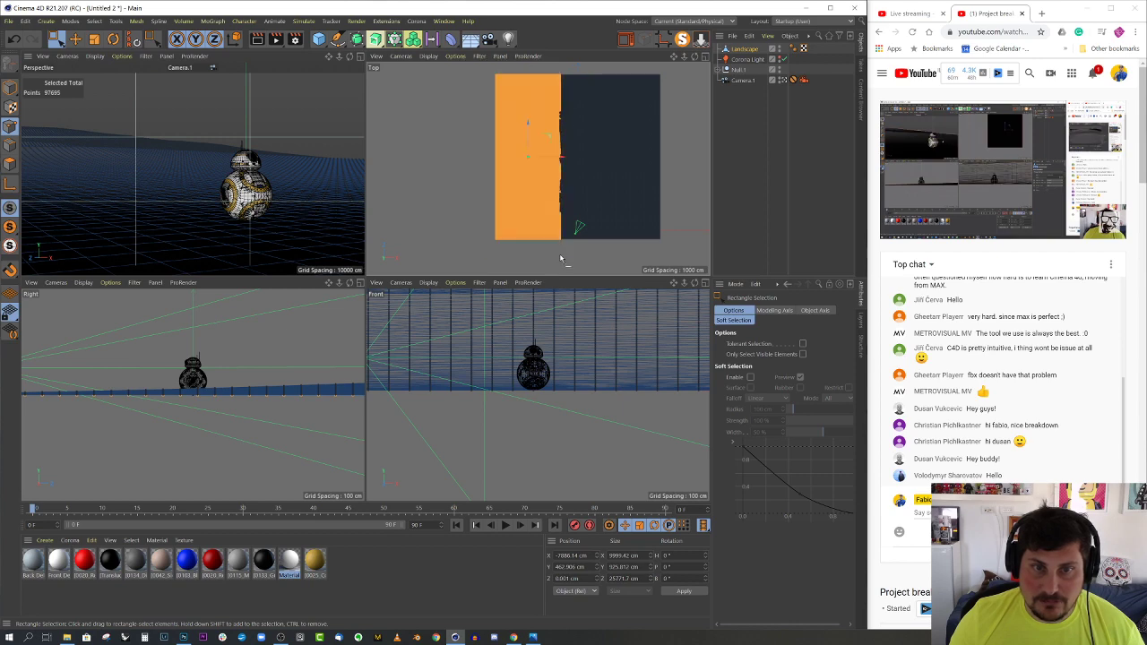
{"action": "scroll", "coordinate": [561, 198], "scroll_direction": "up", "scroll_amount": 2}
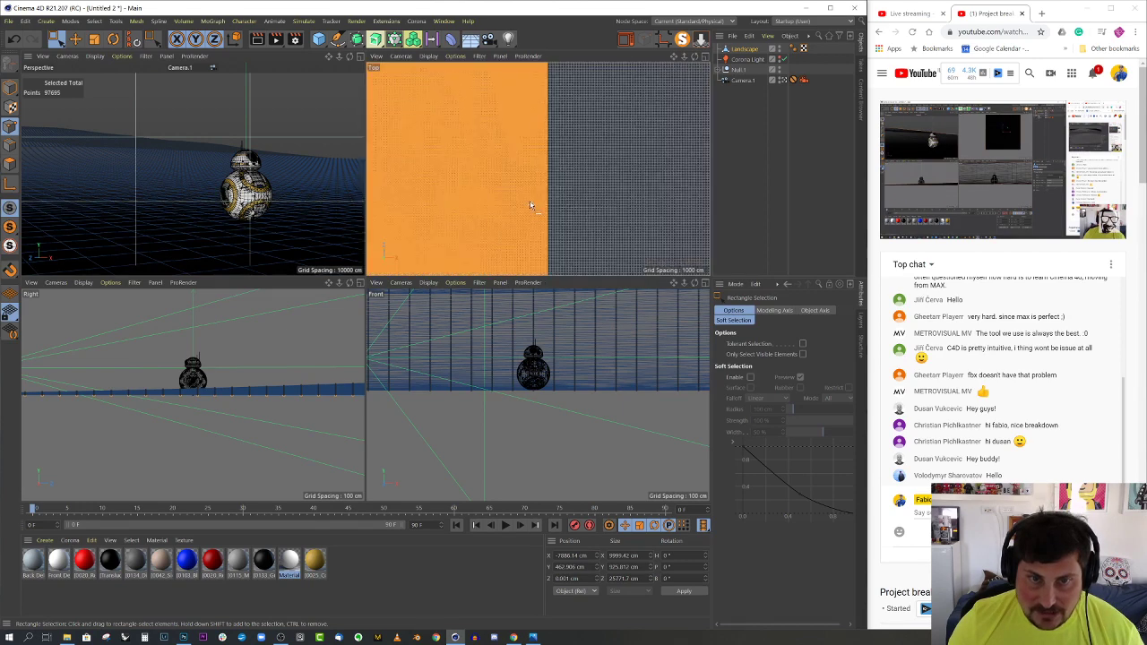
{"action": "key", "text": "Delete"}
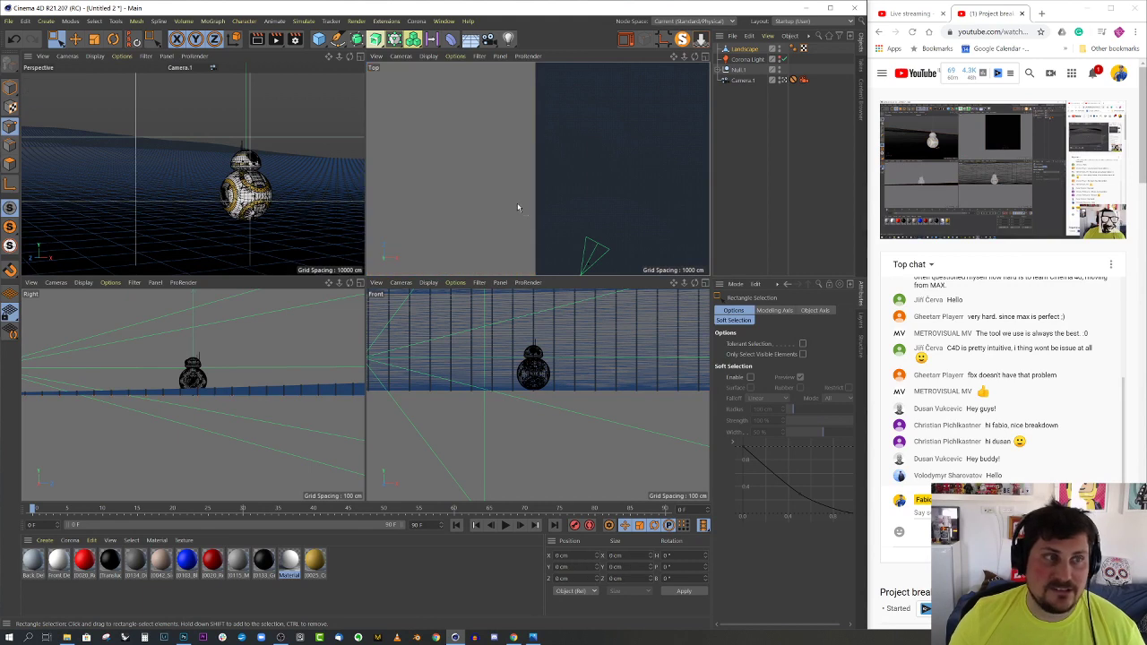
Rectangle-select the landscape's far strip, about 7100 cm deep, across its full width in the top view and delete it
{"action": "scroll", "coordinate": [517, 208], "scroll_direction": "down", "scroll_amount": 3}
{"action": "left_click_drag", "start_coordinate": [563, 101], "coordinate": [669, 129]}
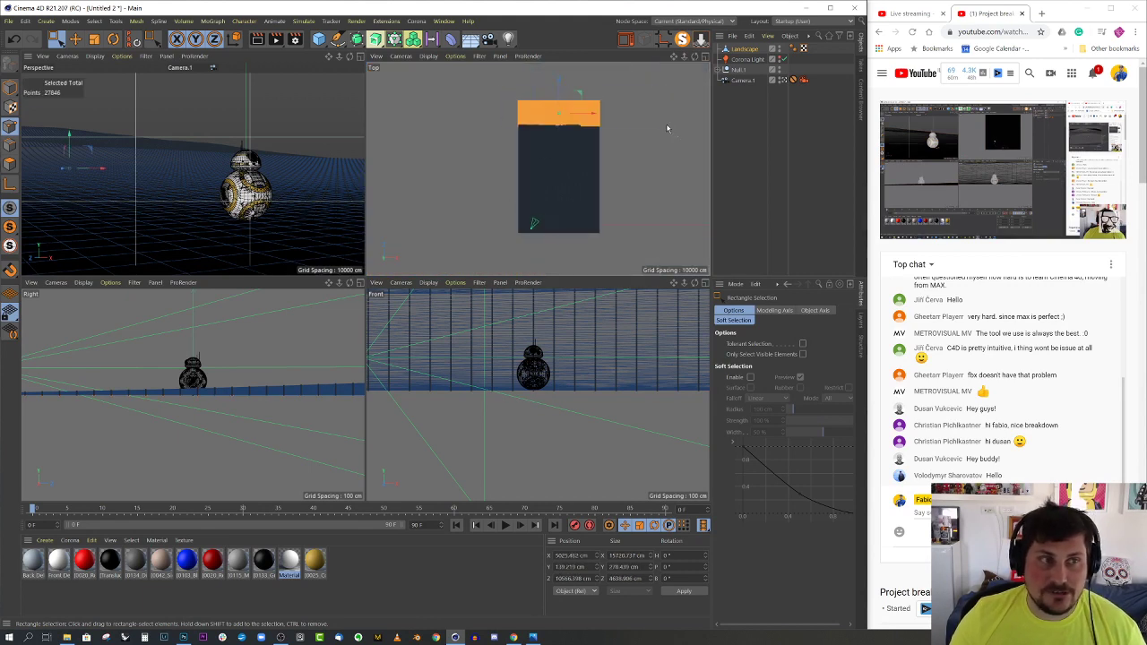
{"action": "left_click_drag", "start_coordinate": [589, 116], "coordinate": [633, 139]}
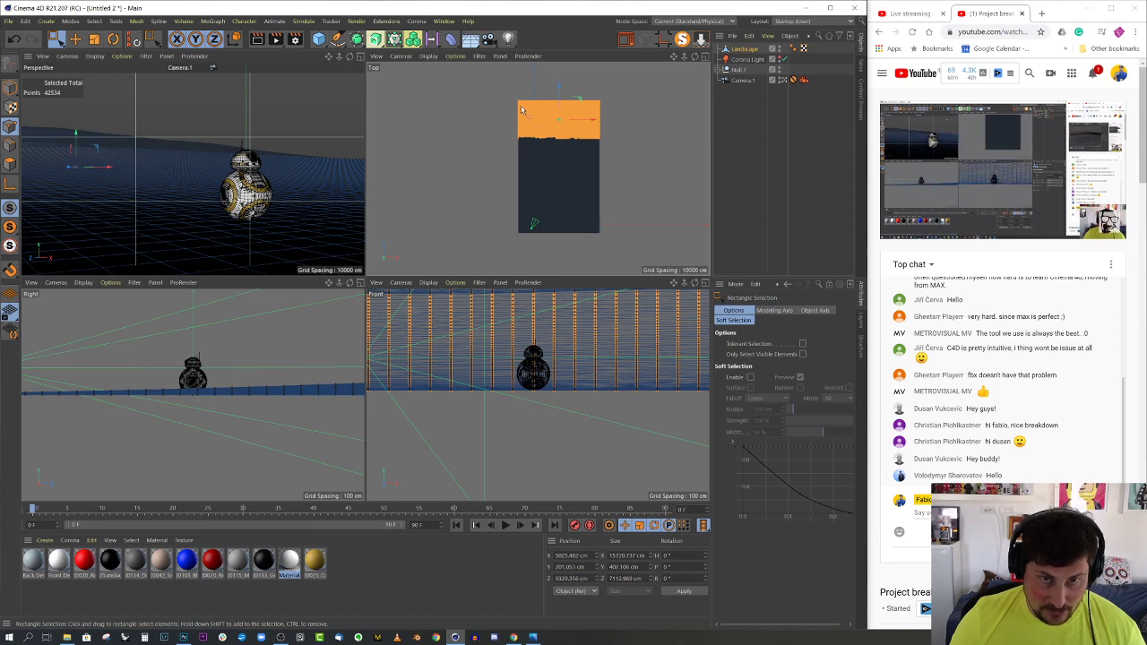
{"action": "scroll", "coordinate": [558, 131], "scroll_direction": "up", "scroll_amount": 6}
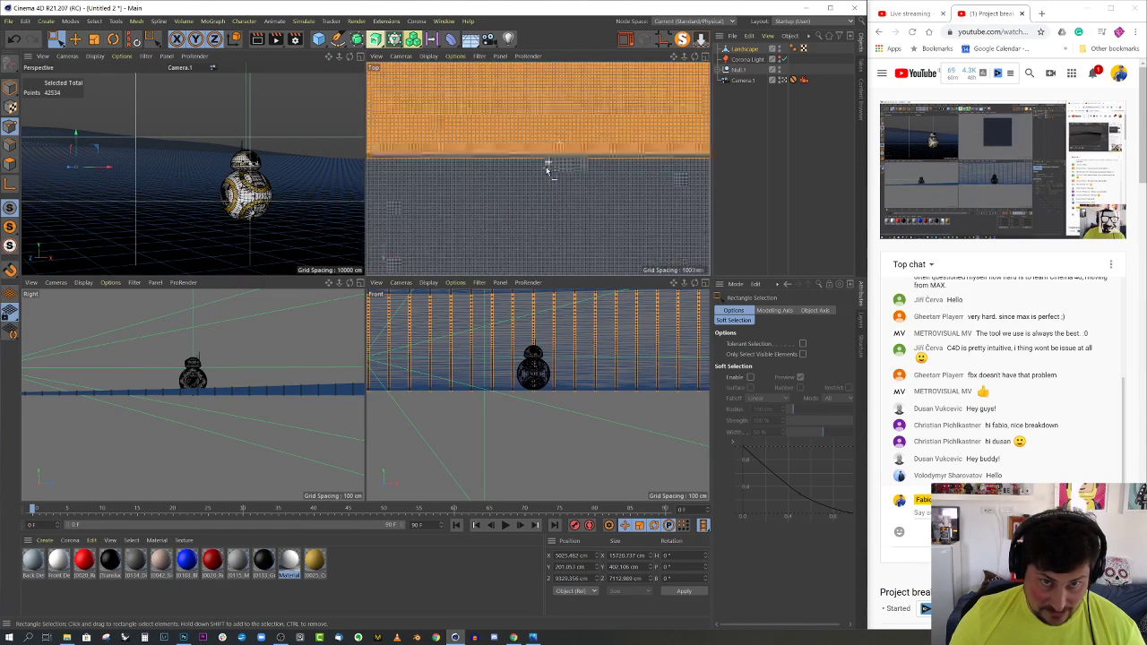
{"action": "scroll", "coordinate": [550, 170], "scroll_direction": "down", "scroll_amount": 4}
{"action": "scroll", "coordinate": [550, 171], "scroll_direction": "down", "scroll_amount": 3}
{"action": "left_click", "coordinate": [532, 182]}
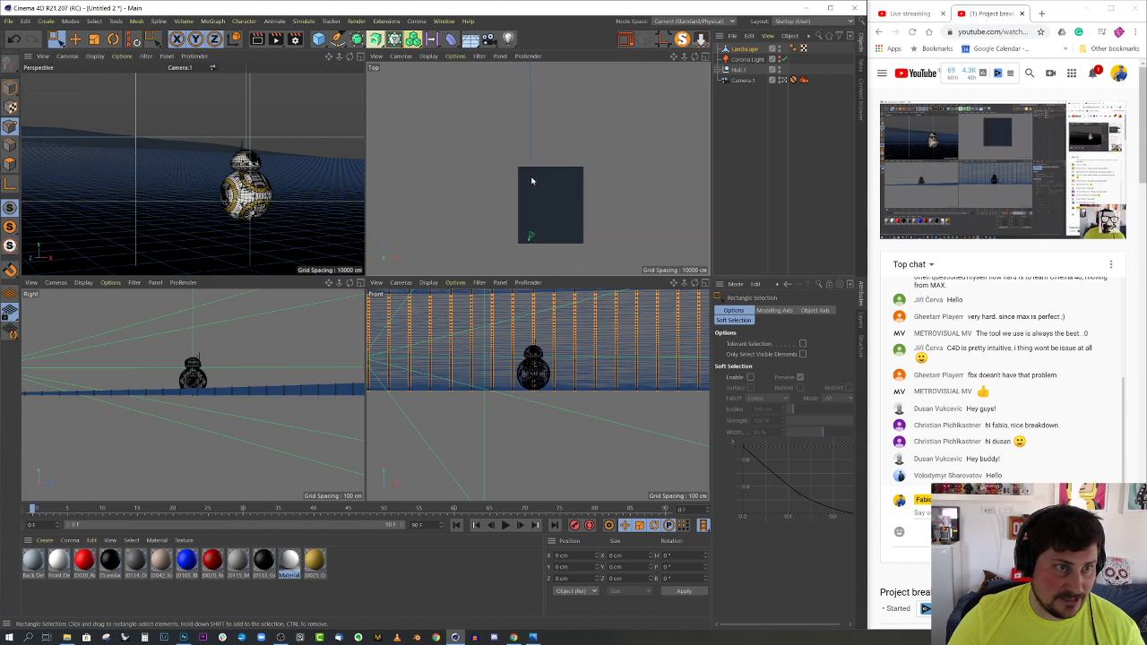
{"action": "scroll", "coordinate": [574, 235], "scroll_direction": "up", "scroll_amount": 3}
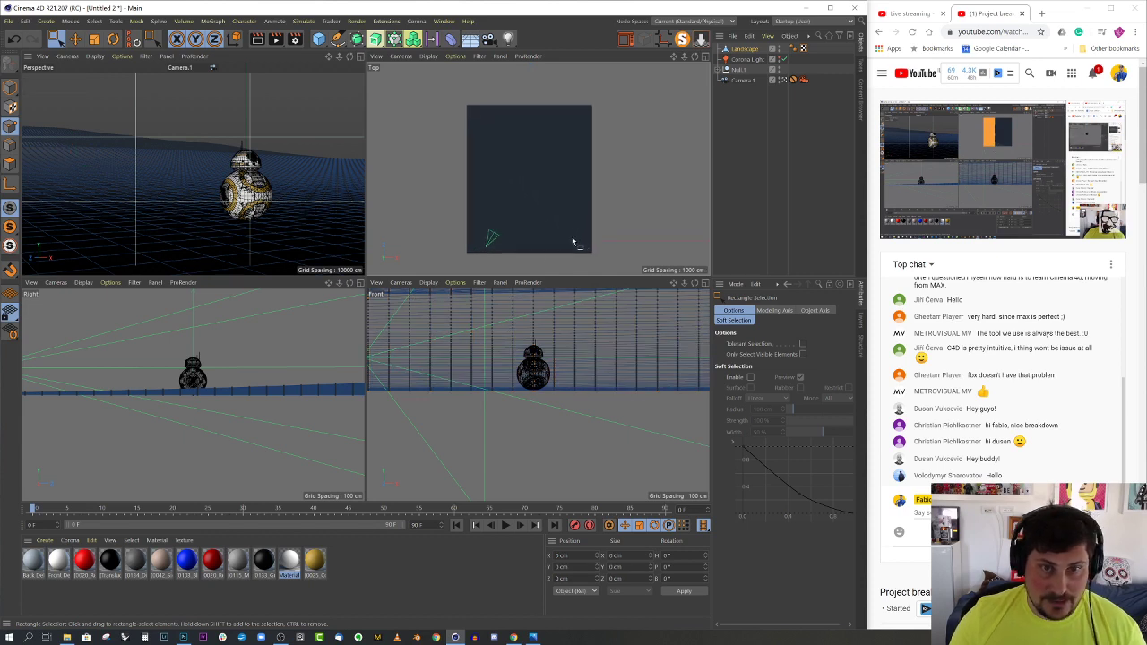
Rectangle-select and delete the landscape's right-hand strip about 1200 cm wide and its far strip about 4400 cm deep in the top view
{"action": "left_click_drag", "start_coordinate": [583, 262], "coordinate": [622, 70]}
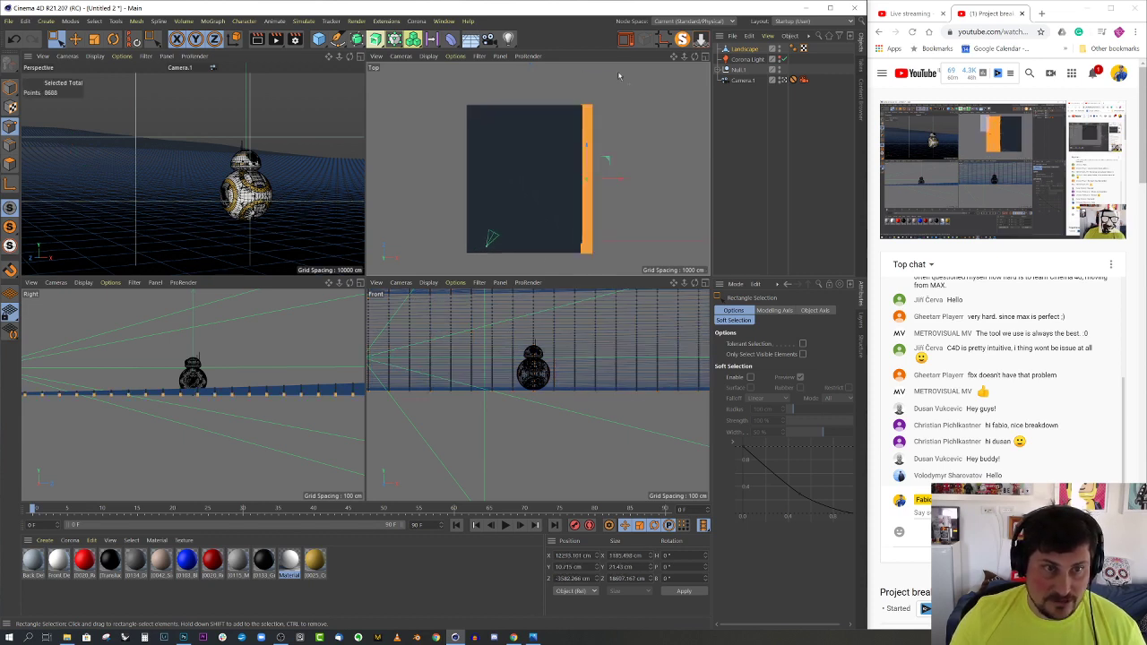
{"action": "left_click", "coordinate": [582, 146]}
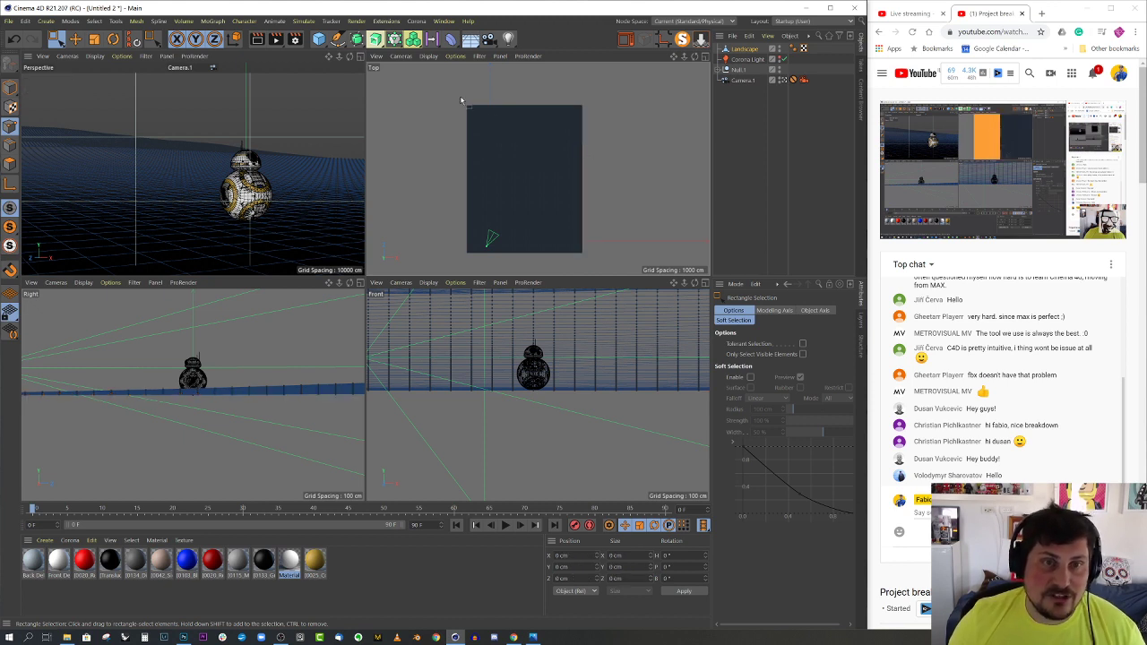
{"action": "left_click_drag", "start_coordinate": [463, 97], "coordinate": [641, 116]}
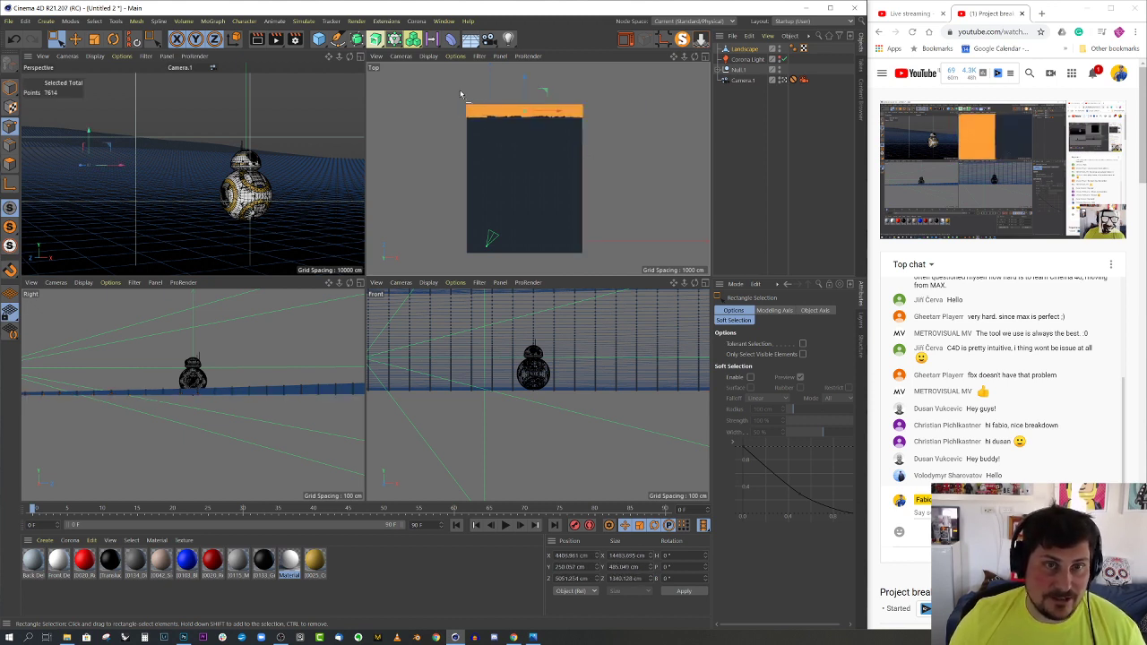
{"action": "left_click_drag", "start_coordinate": [464, 95], "coordinate": [619, 143]}
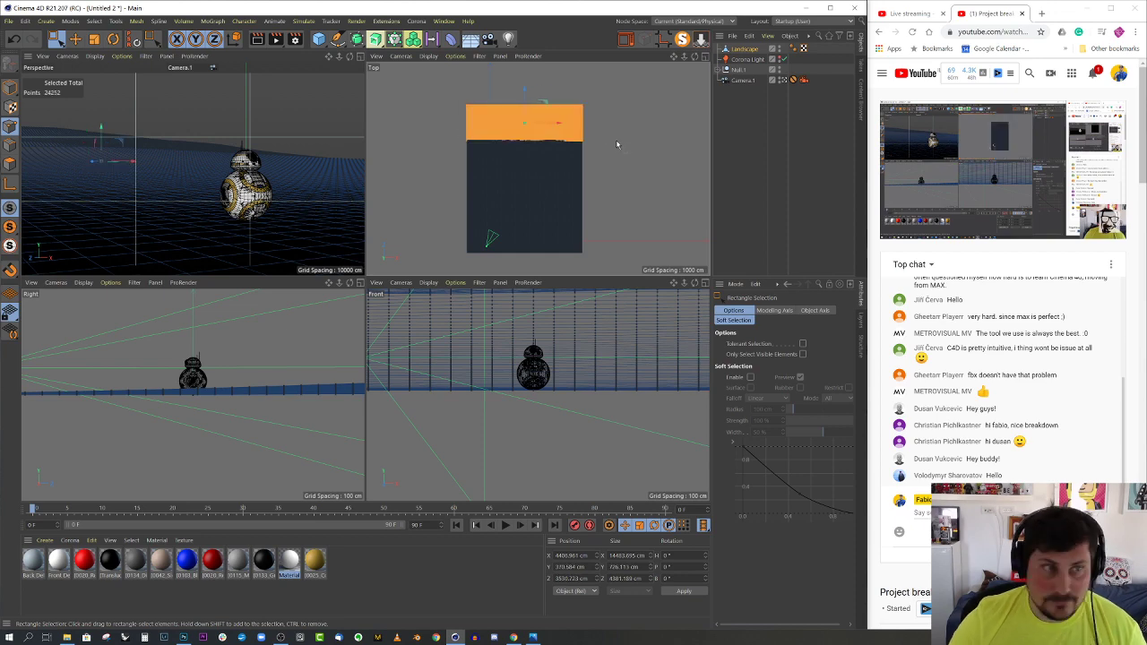
{"action": "left_click", "coordinate": [617, 144]}
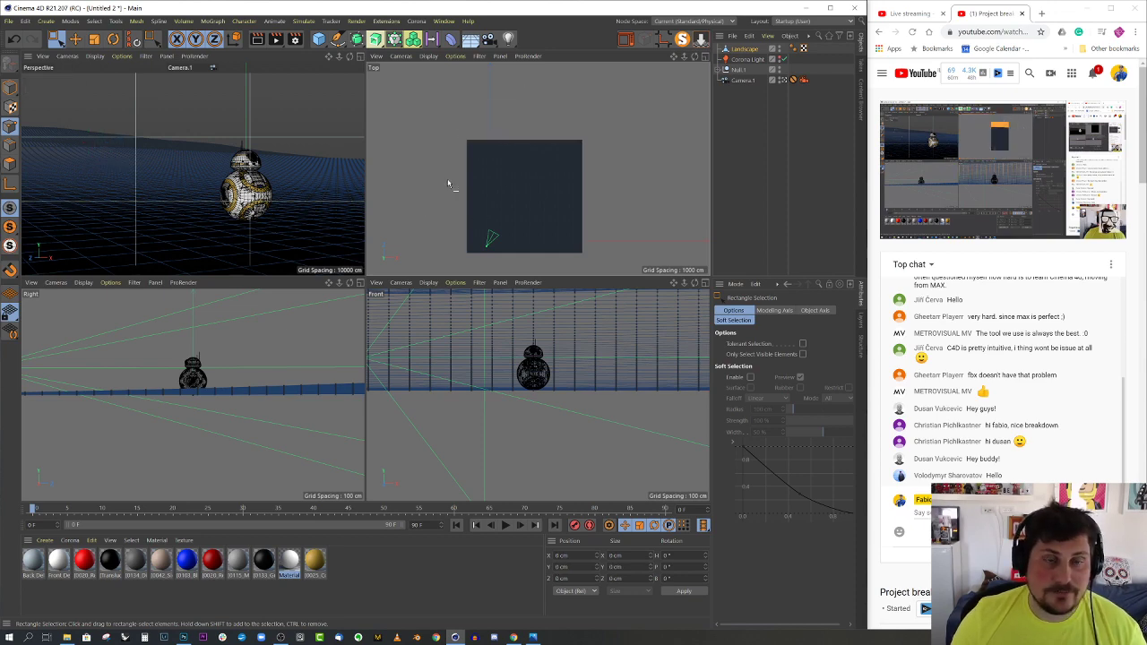
Check the trimmed landscape through Camera.1, and inspect its extent and mesh density around the droid from the default camera
{"action": "middle_click", "coordinate": [301, 205]}
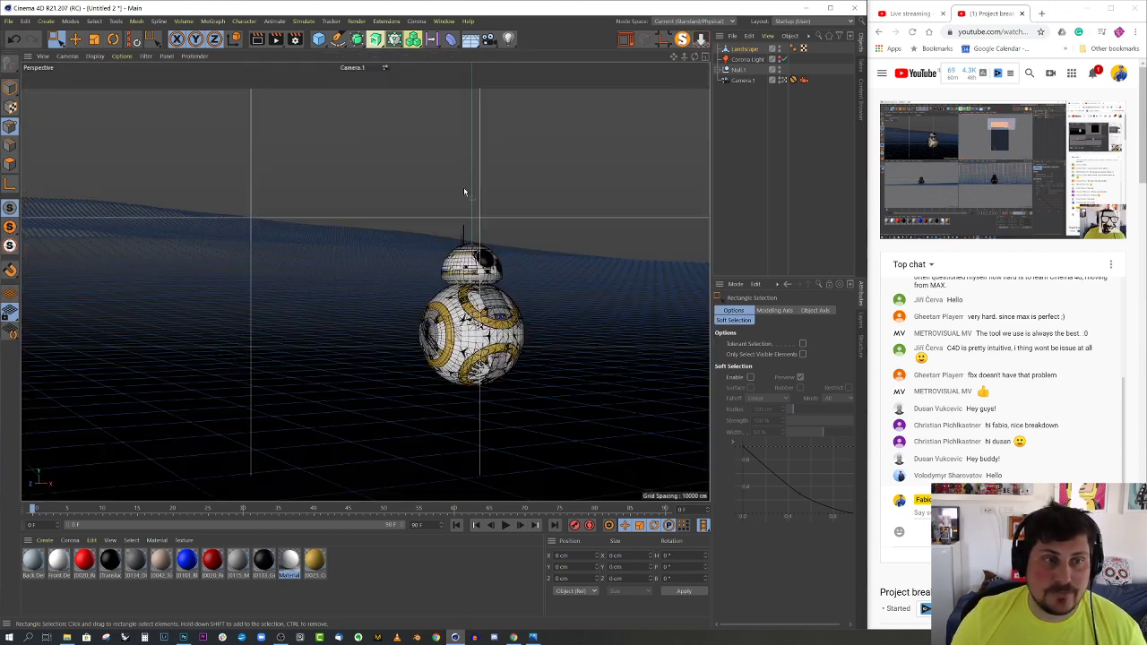
{"action": "left_click", "coordinate": [782, 80]}
{"action": "left_click_drag", "start_coordinate": [438, 277], "coordinate": [394, 320], "text": "alt"}
{"action": "right_click_drag", "start_coordinate": [381, 323], "coordinate": [322, 359], "text": "alt"}
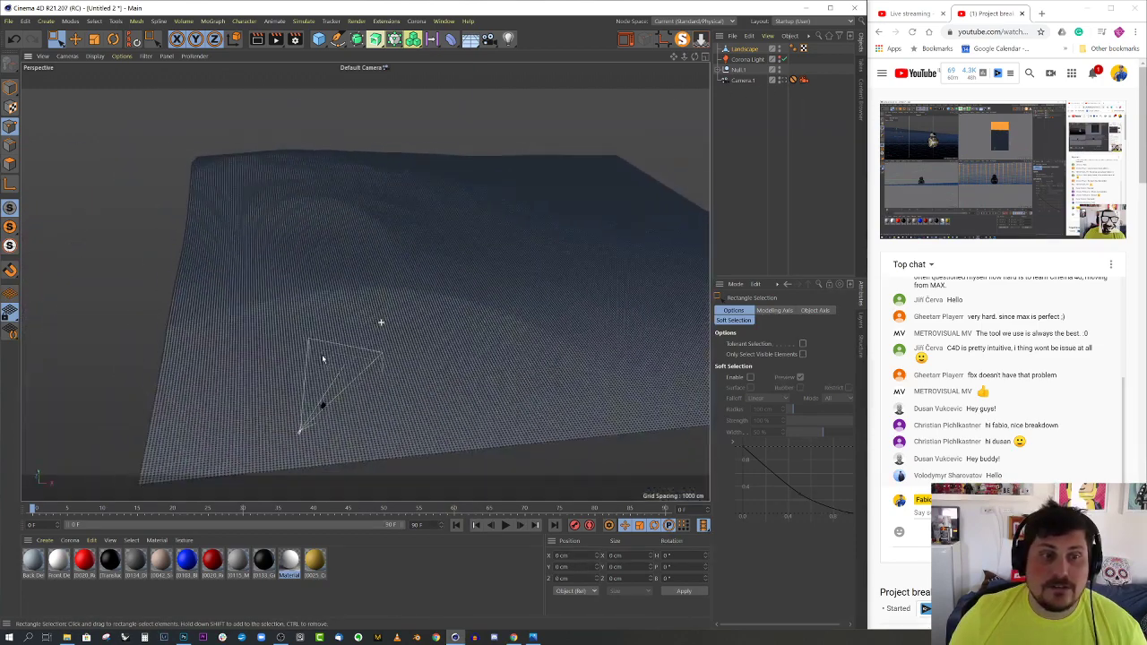
{"action": "left_click_drag", "start_coordinate": [322, 356], "coordinate": [335, 371], "text": "alt"}
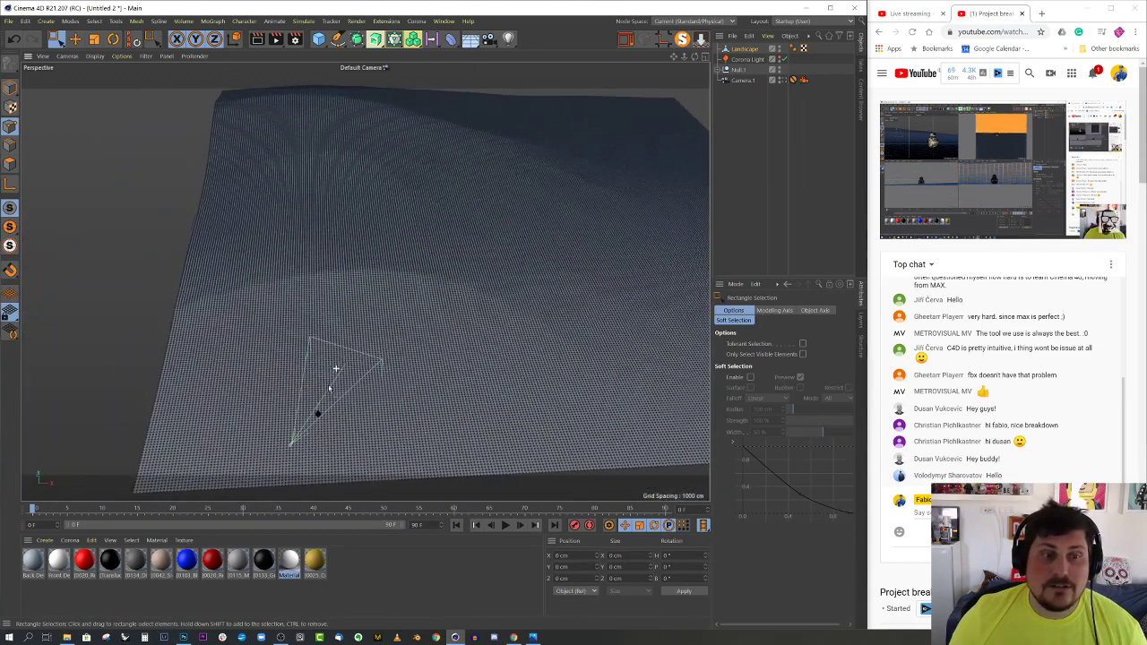
{"action": "left_click", "coordinate": [779, 79], "text": "alt"}
{"action": "right_click_drag", "start_coordinate": [297, 414], "coordinate": [451, 368], "text": "alt"}
{"action": "left_click_drag", "start_coordinate": [451, 368], "coordinate": [438, 343], "text": "alt"}
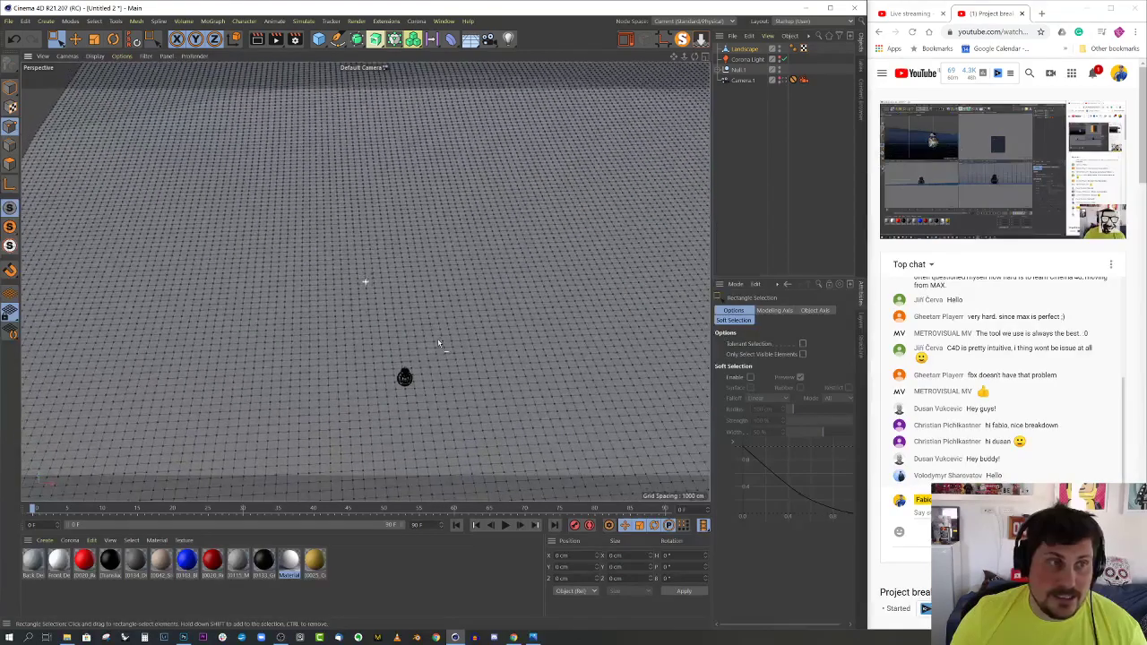
Switch the landscape from point mode to model mode and bring up the mesh editing commands
{"action": "left_click", "coordinate": [10, 88]}
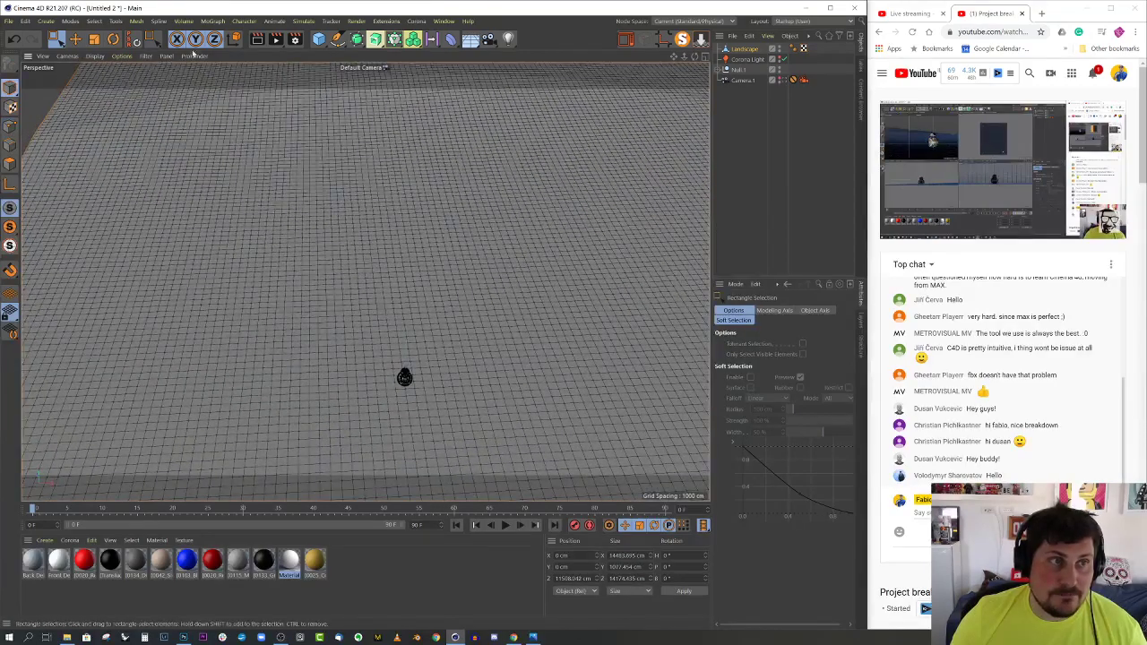
{"action": "left_click", "coordinate": [136, 22]}
{"action": "mouse_move", "coordinate": [190, 195]}
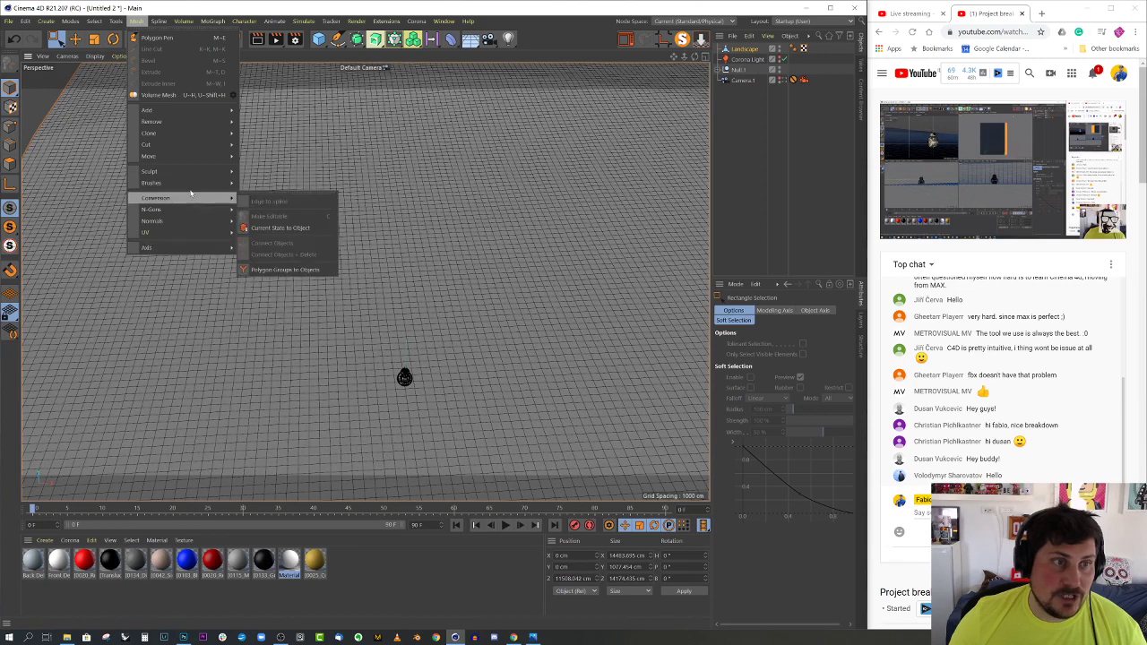
Float the sculpting brushes palette beside the landscape and activate the Pull brush
{"action": "left_click", "coordinate": [260, 177]}
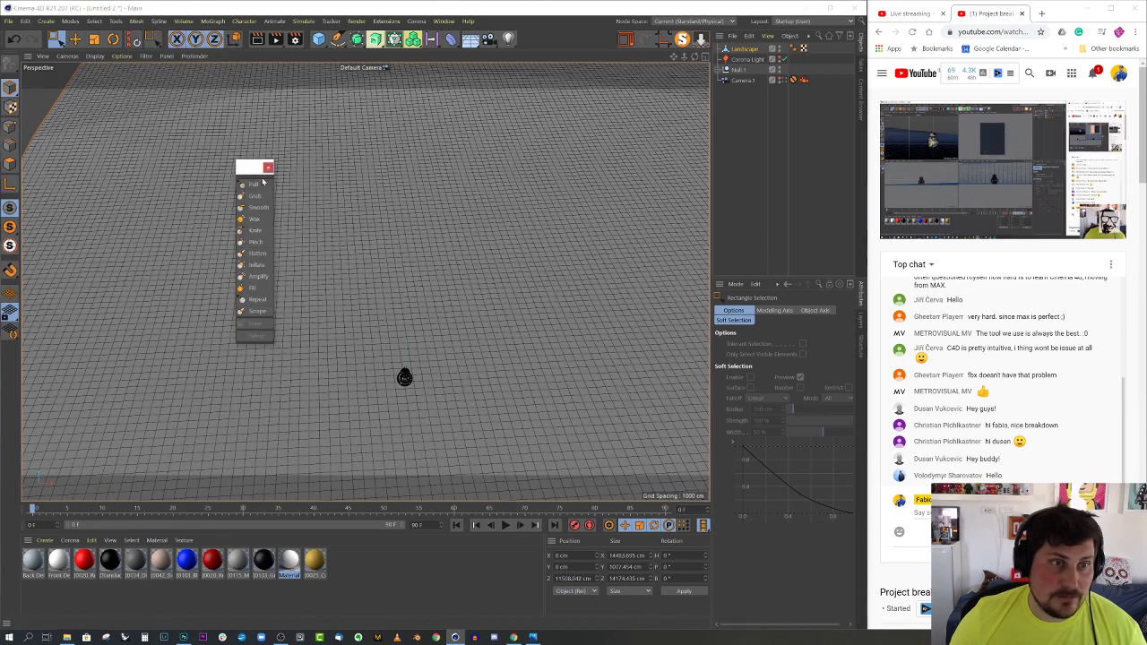
{"action": "mouse_move", "coordinate": [251, 167]}
{"action": "left_mouse_down"}
{"action": "mouse_move", "coordinate": [723, 139]}
{"action": "mouse_move", "coordinate": [726, 161]}
{"action": "mouse_move", "coordinate": [672, 167]}
{"action": "left_mouse_up"}
{"action": "left_click", "coordinate": [675, 186]}
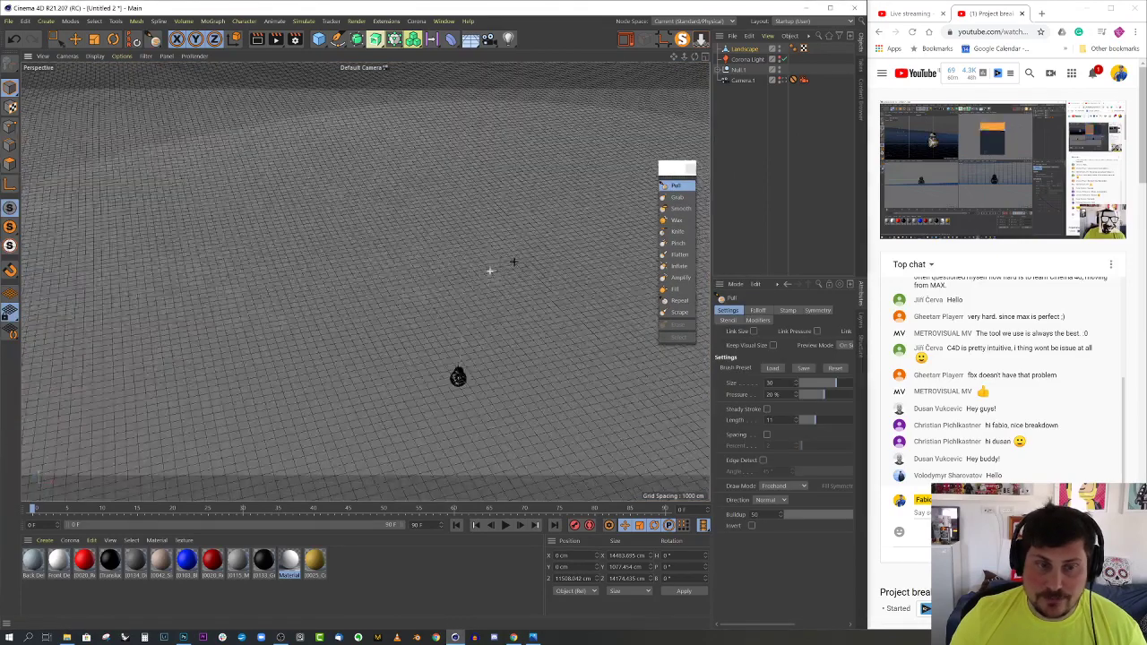
Shrink the Pull brush to a size of about 3.4
{"action": "left_click_drag", "start_coordinate": [514, 262], "coordinate": [422, 261], "text": "alt"}
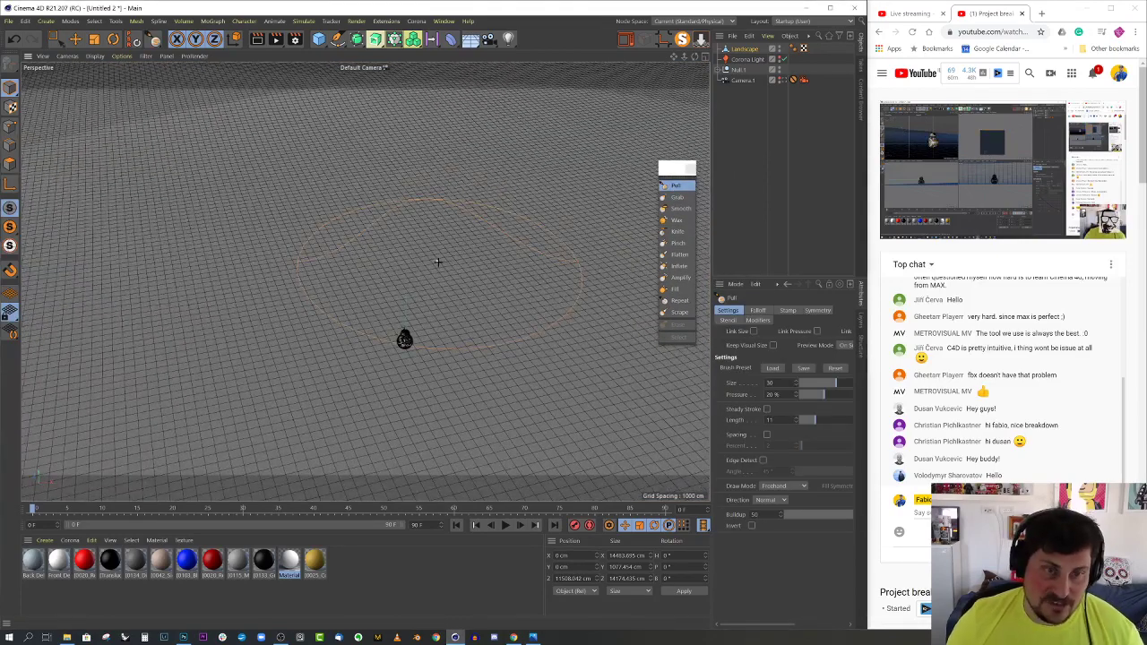
{"action": "middle_click_drag", "start_coordinate": [438, 262], "coordinate": [349, 271]}
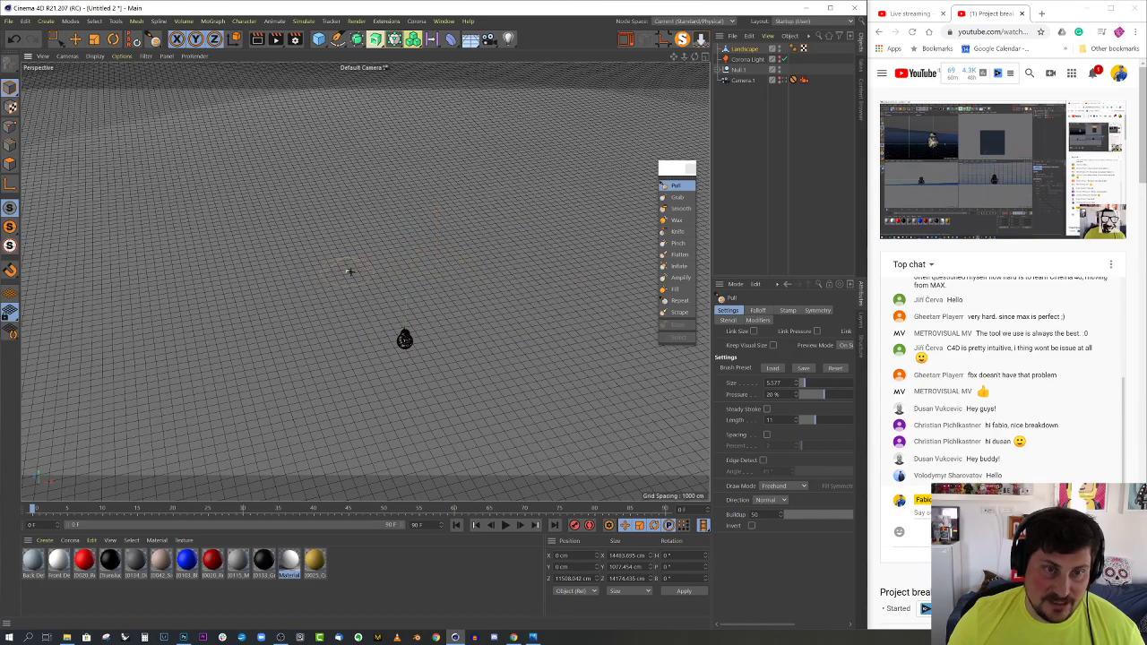
{"action": "left_click_drag", "start_coordinate": [400, 277], "coordinate": [371, 317], "text": "alt"}
{"action": "mouse_move", "coordinate": [377, 318]}
{"action": "middle_mouse_down", "text": "alt"}
{"action": "mouse_move", "coordinate": [411, 255]}
{"action": "mouse_move", "coordinate": [402, 266]}
{"action": "mouse_move", "coordinate": [430, 295]}
{"action": "middle_mouse_up", "text": "alt"}
{"action": "scroll", "coordinate": [451, 254], "scroll_direction": "down", "scroll_amount": 3}
{"action": "left_click_drag", "start_coordinate": [431, 295], "coordinate": [426, 328], "text": "alt"}
Try pulling up a ridge in the landscape beside the droid, and undo it
{"action": "left_click_drag", "start_coordinate": [493, 268], "coordinate": [515, 384]}
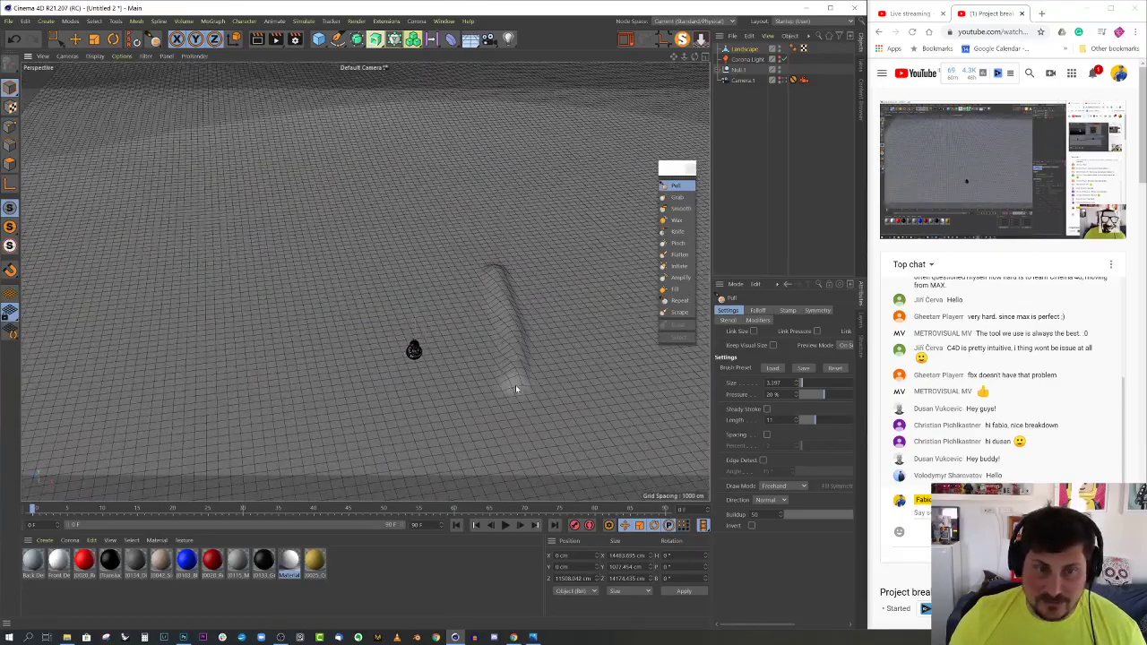
{"action": "mouse_move", "coordinate": [520, 277]}
{"action": "left_mouse_down", "text": "alt"}
{"action": "mouse_move", "coordinate": [542, 355]}
{"action": "mouse_move", "coordinate": [525, 342]}
{"action": "left_mouse_up", "text": "alt"}
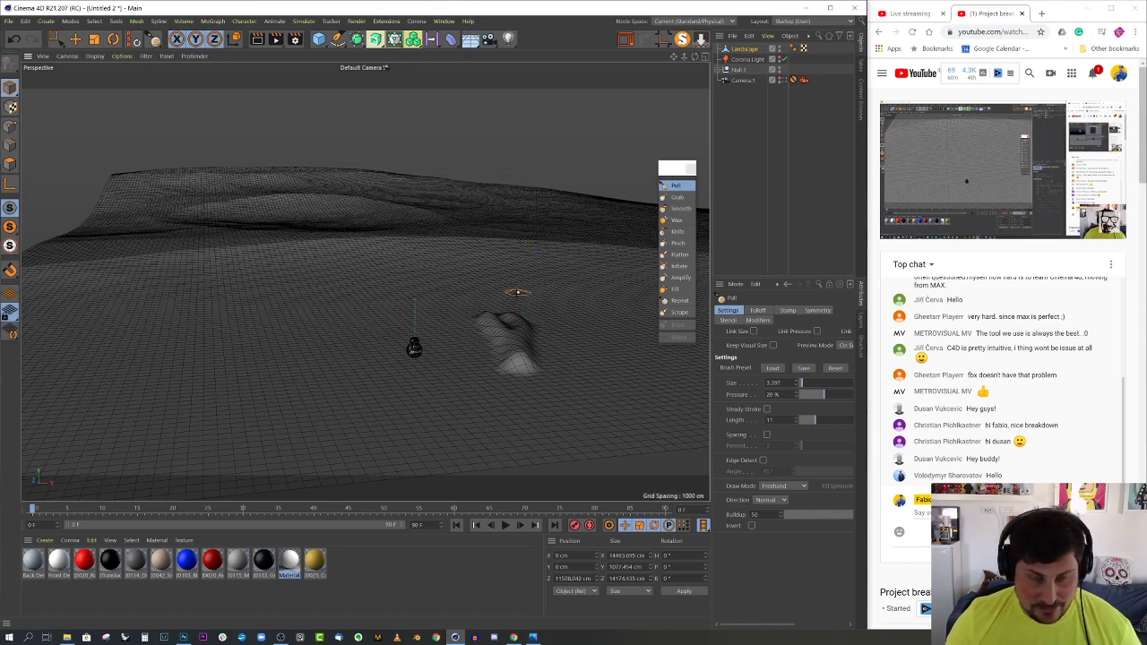
{"action": "key", "text": "ctrl+z"}
Try pulling a straight ridge running from the droid into the landscape behind it, and undo it
{"action": "mouse_move", "coordinate": [487, 339]}
{"action": "left_mouse_down", "text": "alt"}
{"action": "mouse_move", "coordinate": [492, 387]}
{"action": "mouse_move", "coordinate": [517, 317]}
{"action": "left_mouse_up", "text": "alt"}
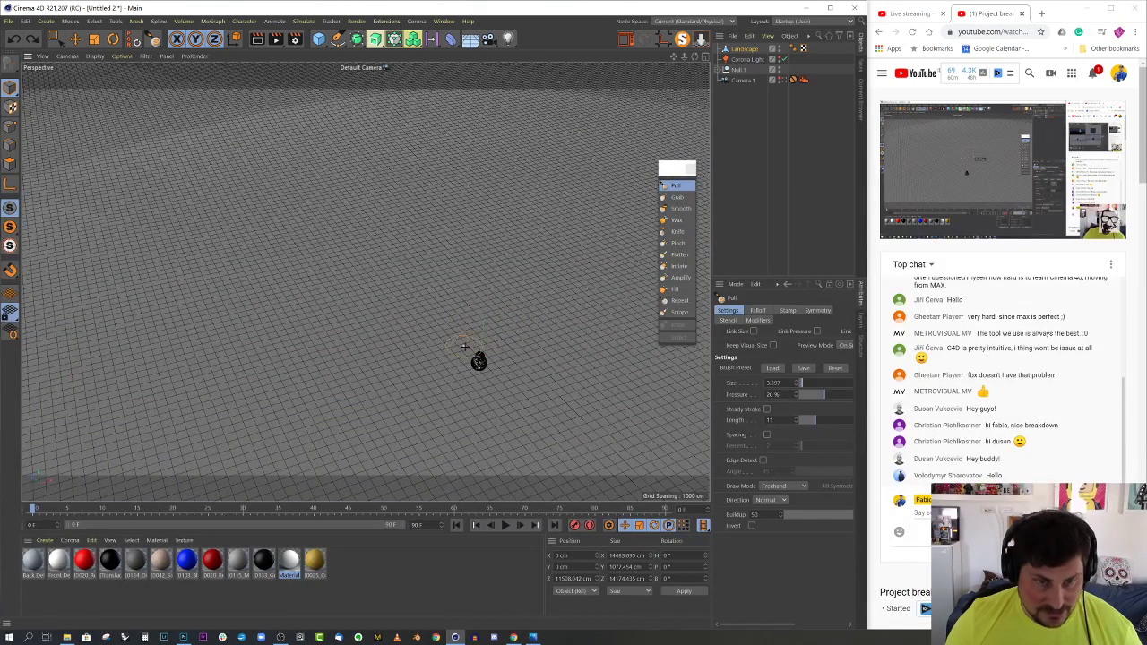
{"action": "left_click_drag", "start_coordinate": [479, 361], "coordinate": [399, 269]}
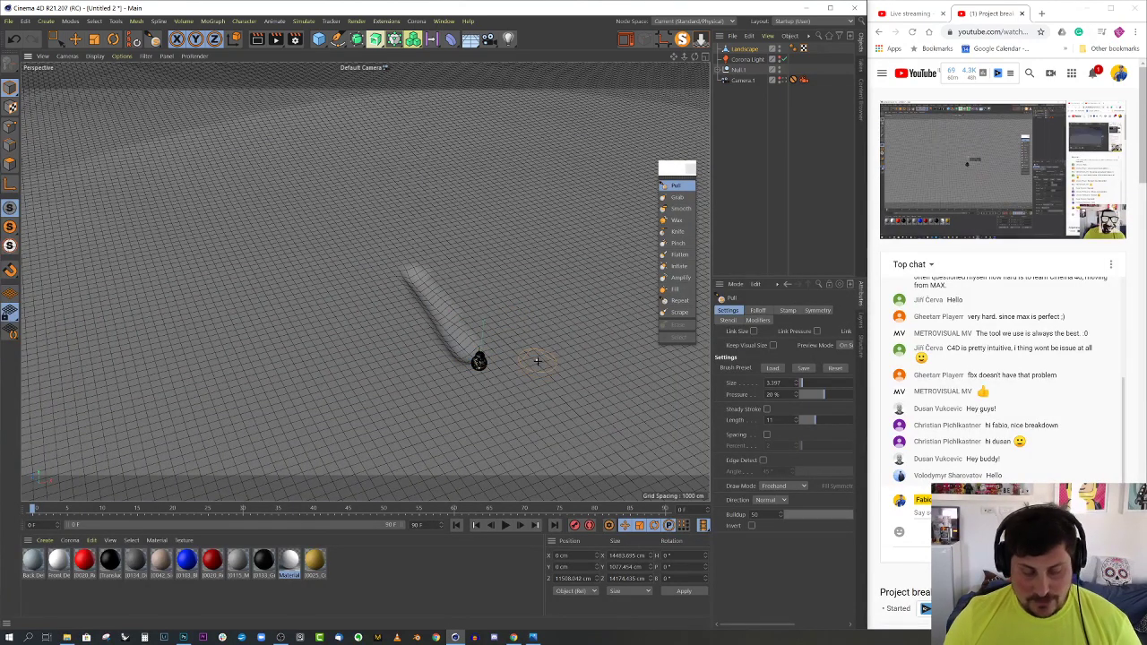
{"action": "key", "text": "ctrl+z"}
Enable Steady Stroke for the Pull brush
{"action": "mouse_move", "coordinate": [501, 331]}
{"action": "left_mouse_down", "text": "alt"}
{"action": "mouse_move", "coordinate": [416, 347]}
{"action": "mouse_move", "coordinate": [404, 323]}
{"action": "left_mouse_up", "text": "alt"}
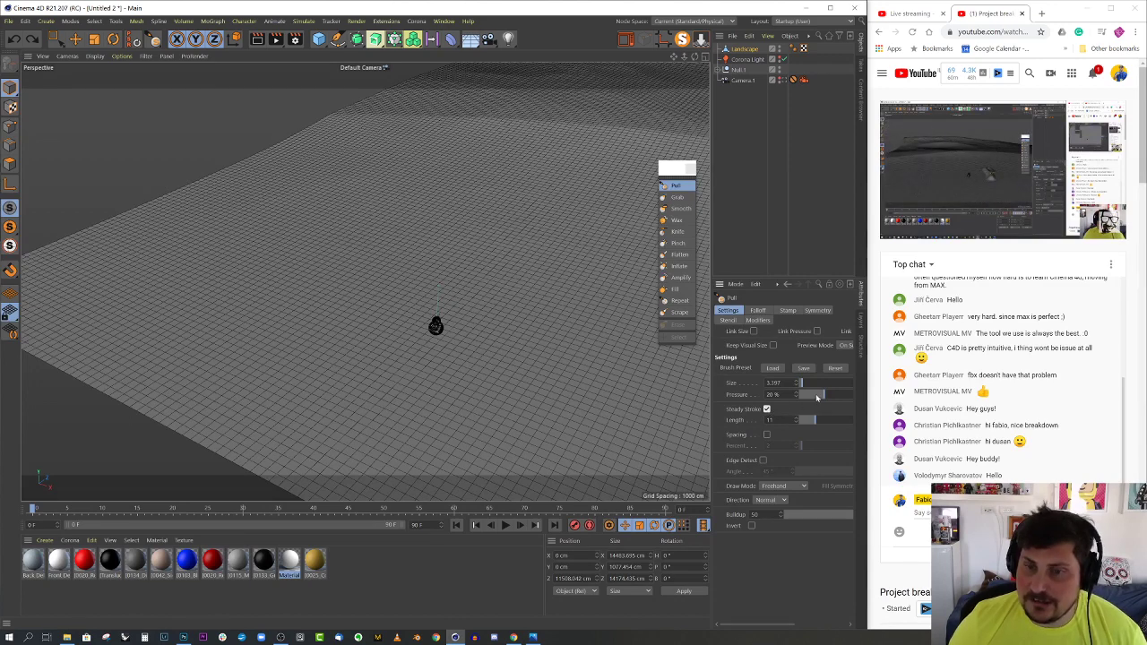
{"action": "middle_click", "coordinate": [461, 318]}
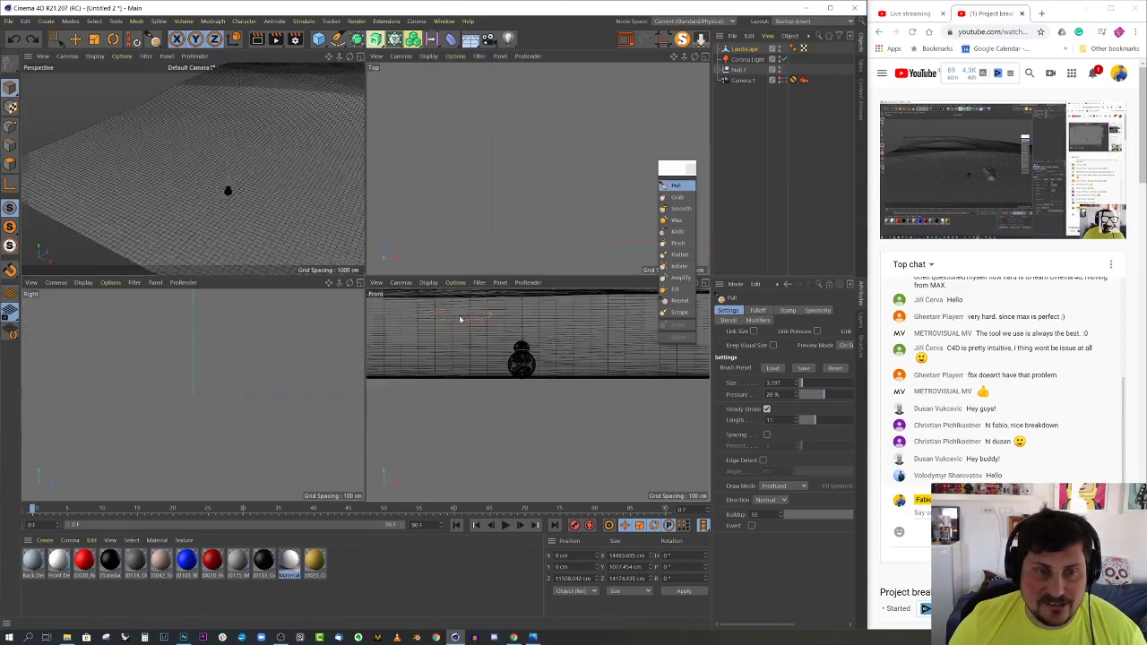
{"action": "middle_click", "coordinate": [301, 199]}
{"action": "left_click_drag", "start_coordinate": [359, 290], "coordinate": [412, 401], "text": "alt"}
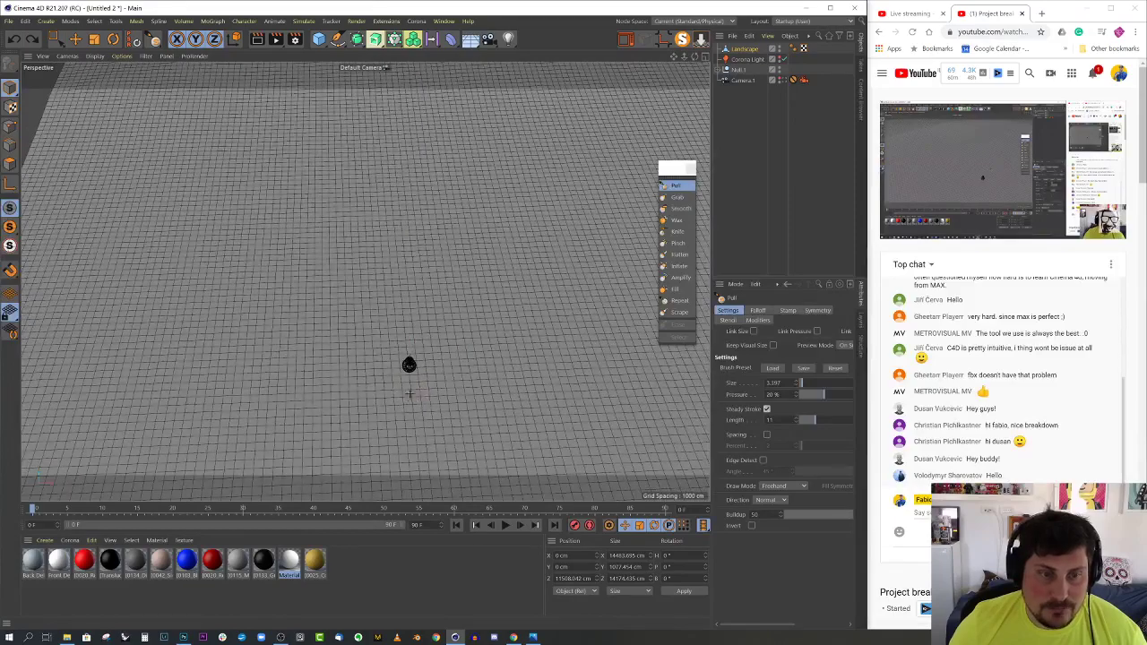
{"action": "mouse_move", "coordinate": [423, 372]}
{"action": "right_mouse_down", "text": "alt"}
{"action": "mouse_move", "coordinate": [438, 358]}
{"action": "mouse_move", "coordinate": [425, 360]}
{"action": "right_mouse_up", "text": "alt"}
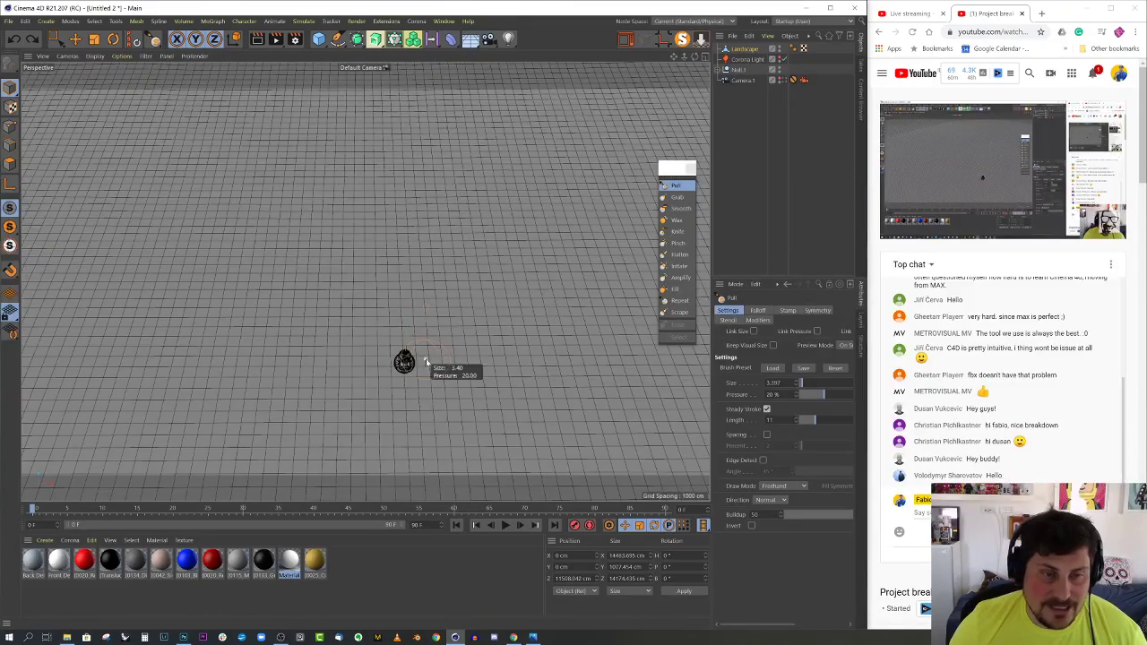
{"action": "middle_click", "coordinate": [424, 355]}
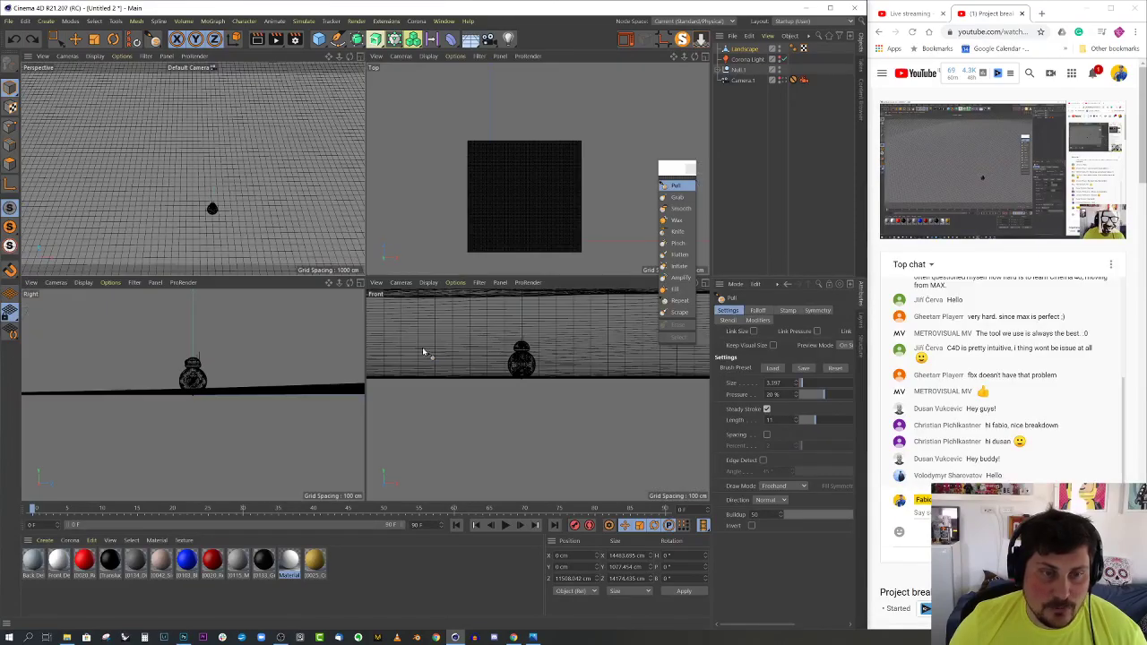
{"action": "middle_click", "coordinate": [303, 140]}
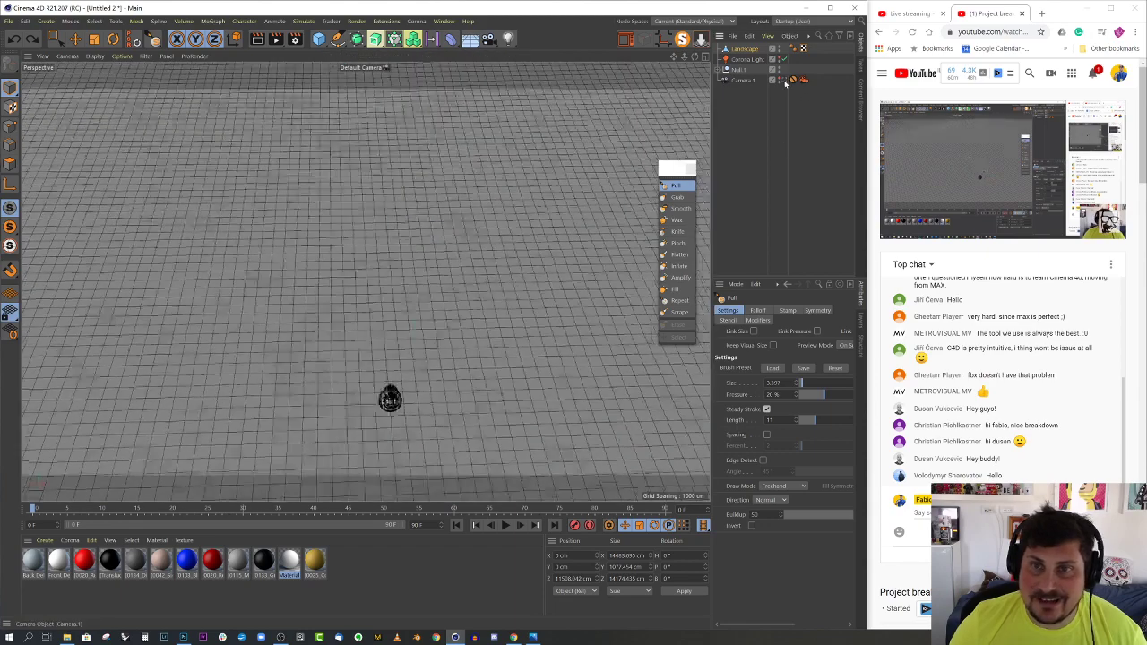
Look through Camera.1 in the main viewport and change the Top viewport to a Perspective view framing the droid
{"action": "left_click", "coordinate": [784, 80]}
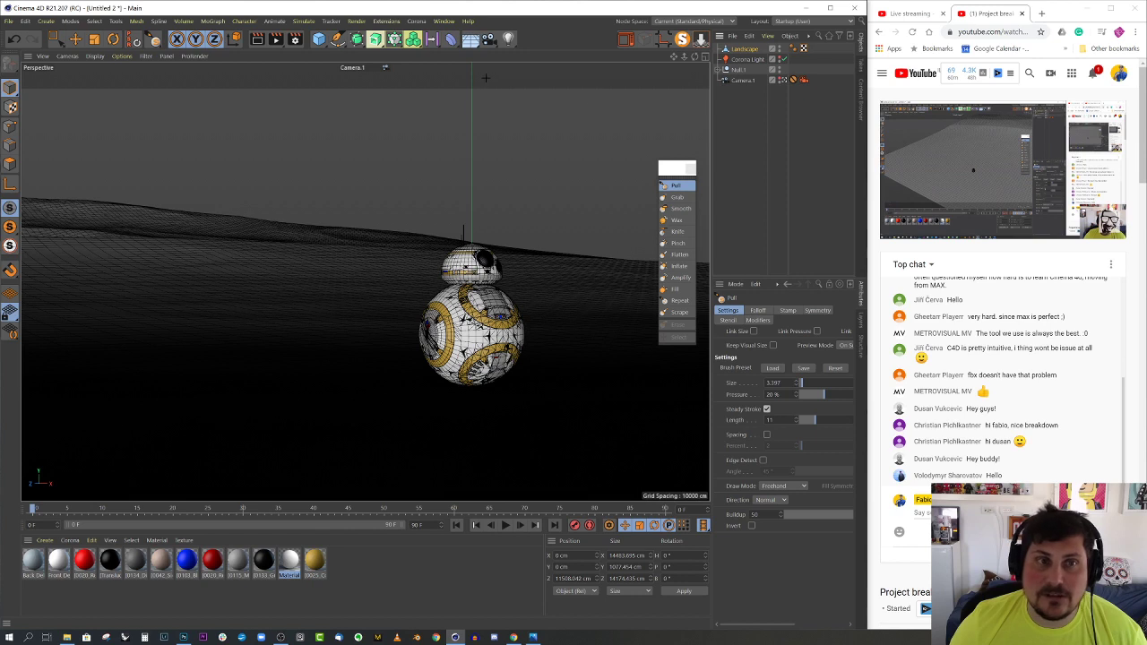
{"action": "middle_click", "coordinate": [620, 107]}
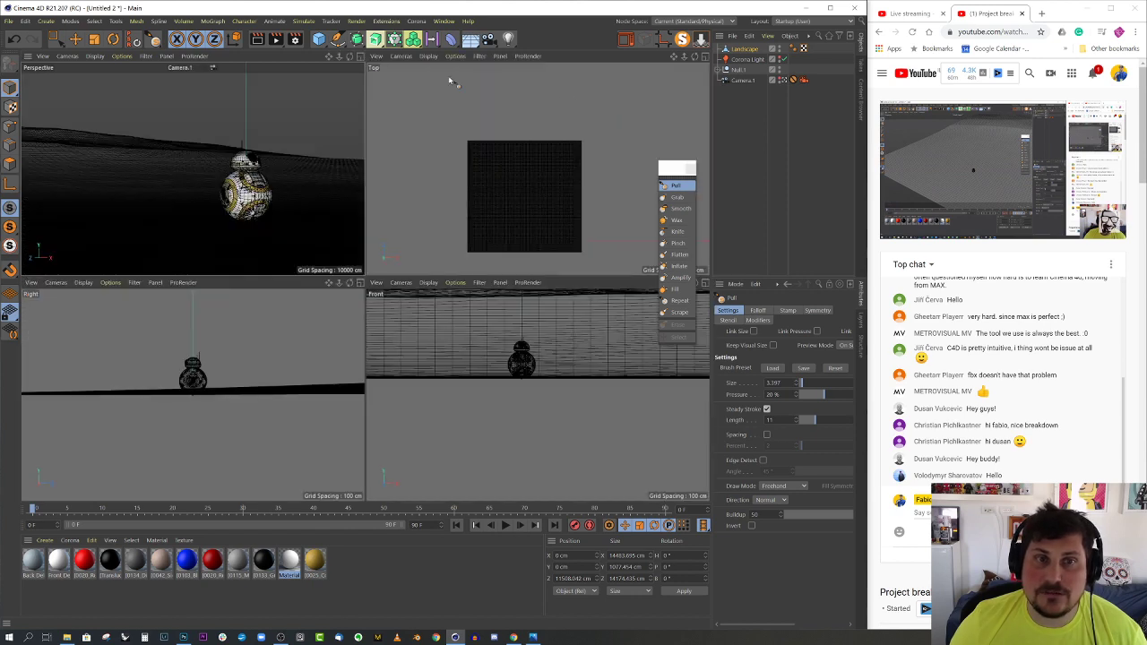
{"action": "left_click", "coordinate": [401, 56]}
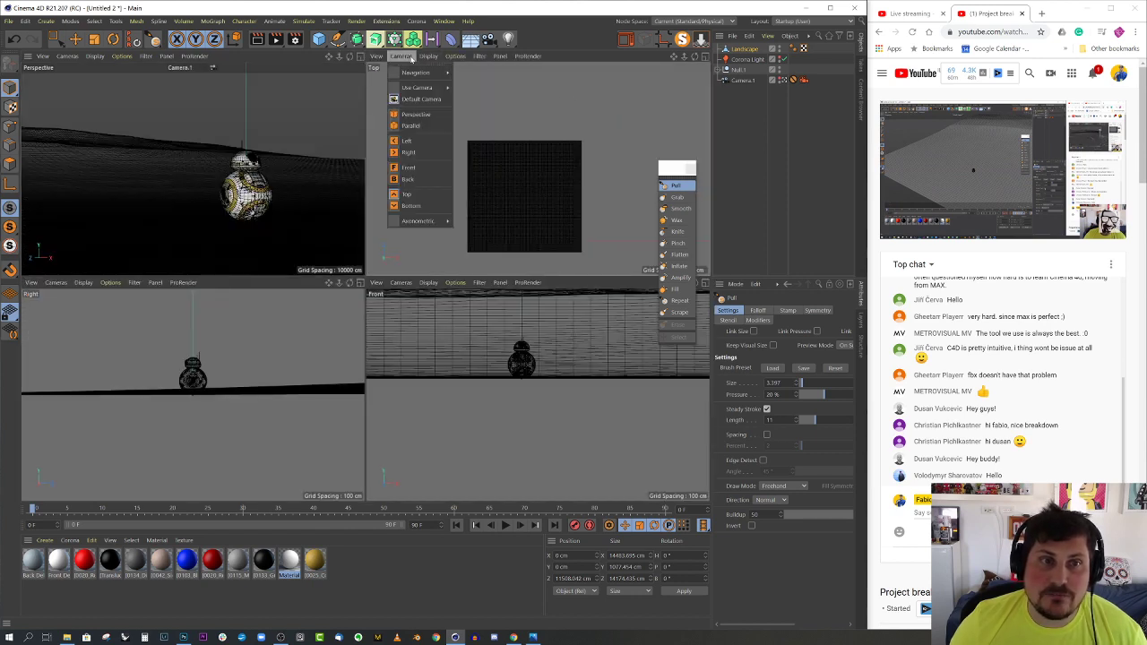
{"action": "left_click", "coordinate": [421, 114]}
{"action": "scroll", "coordinate": [482, 173], "scroll_direction": "down", "scroll_amount": 5}
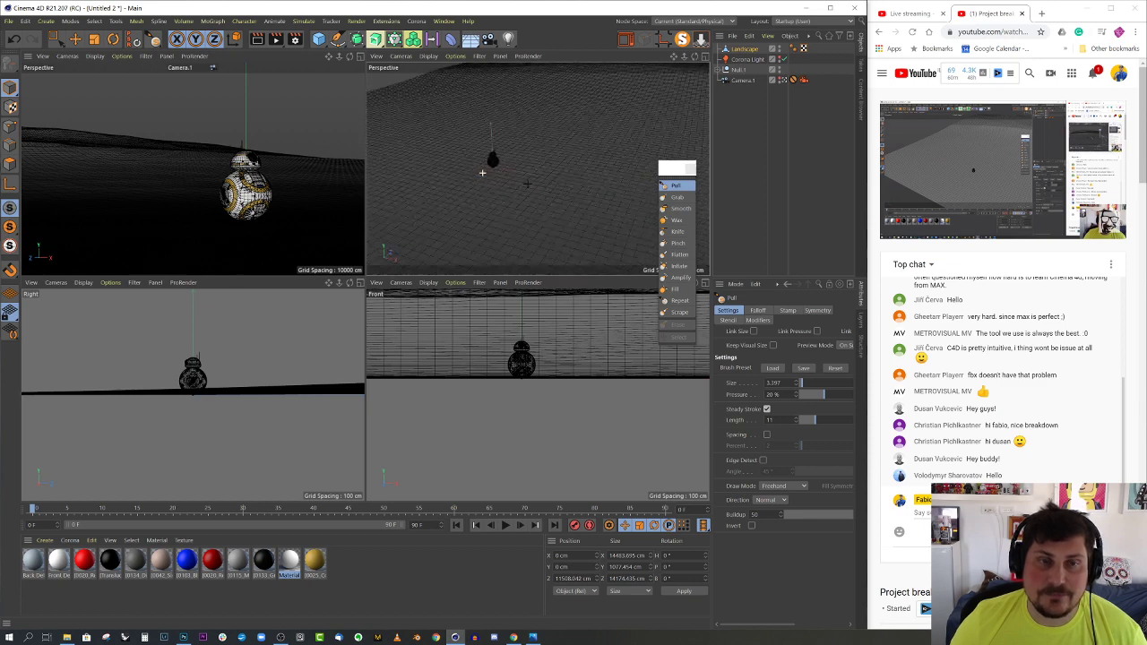
{"action": "left_click_drag", "start_coordinate": [482, 173], "coordinate": [528, 141], "text": "alt"}
{"action": "middle_click_drag", "start_coordinate": [528, 140], "coordinate": [571, 189], "text": "alt"}
{"action": "left_click_drag", "start_coordinate": [571, 189], "coordinate": [538, 168], "text": "alt"}
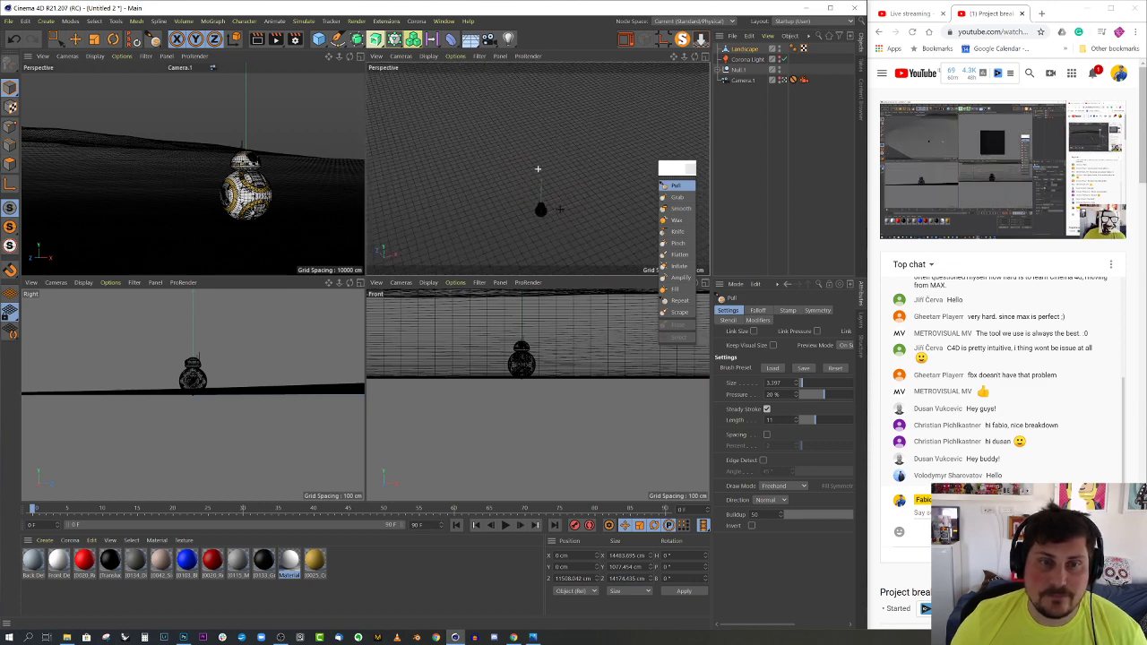
{"action": "scroll", "coordinate": [546, 210], "scroll_direction": "up", "scroll_amount": 5}
{"action": "scroll", "coordinate": [550, 217], "scroll_direction": "down", "scroll_amount": 4}
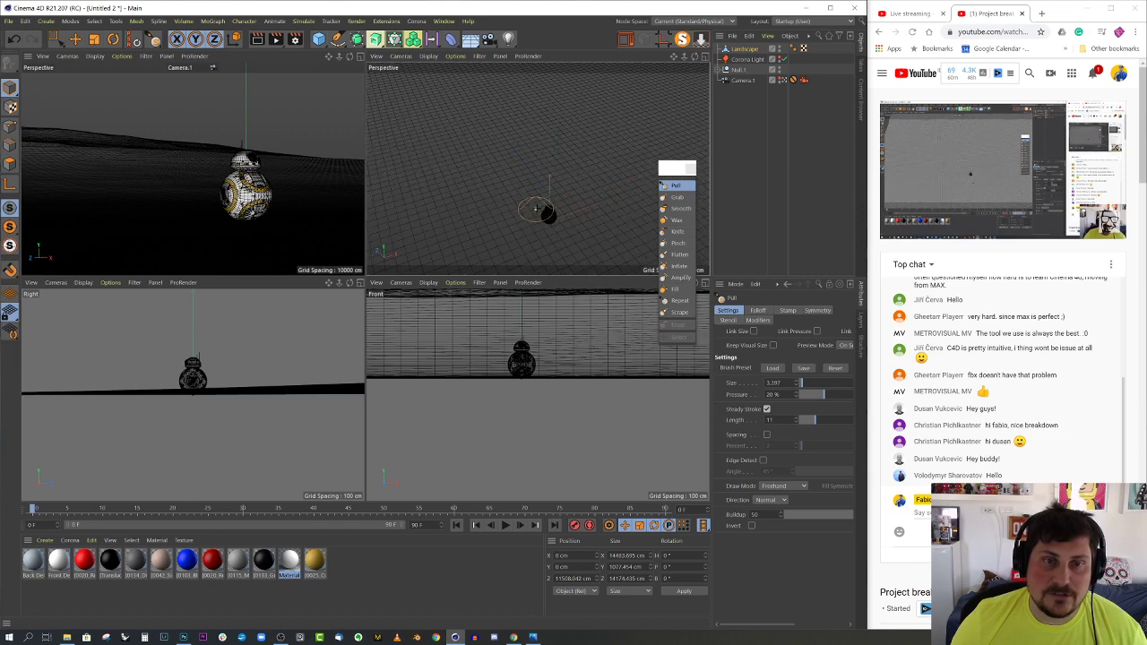
Try carving a groove diagonally away from the droid at 20% brush pressure, and undo it
{"action": "left_click_drag", "start_coordinate": [546, 217], "coordinate": [462, 115]}
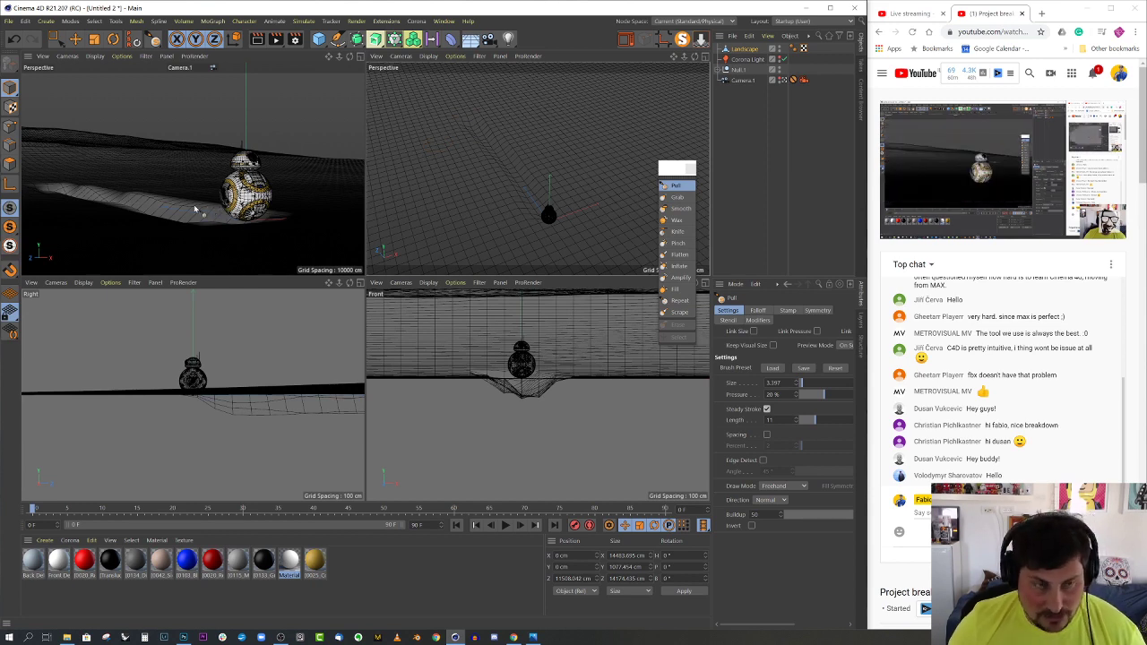
{"action": "key", "text": "ctrl+z"}
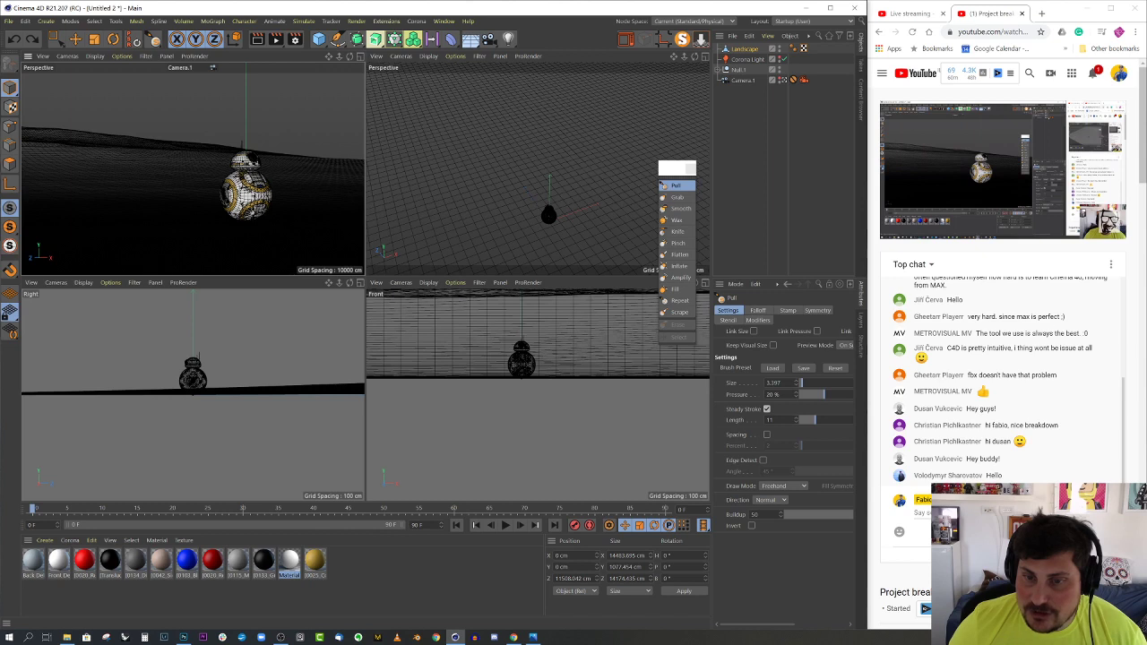
Set the Pull brush pressure to 5% and enlarge the two perspective viewports, with the brush palette moved clear of them
{"action": "key", "text": "Return"}
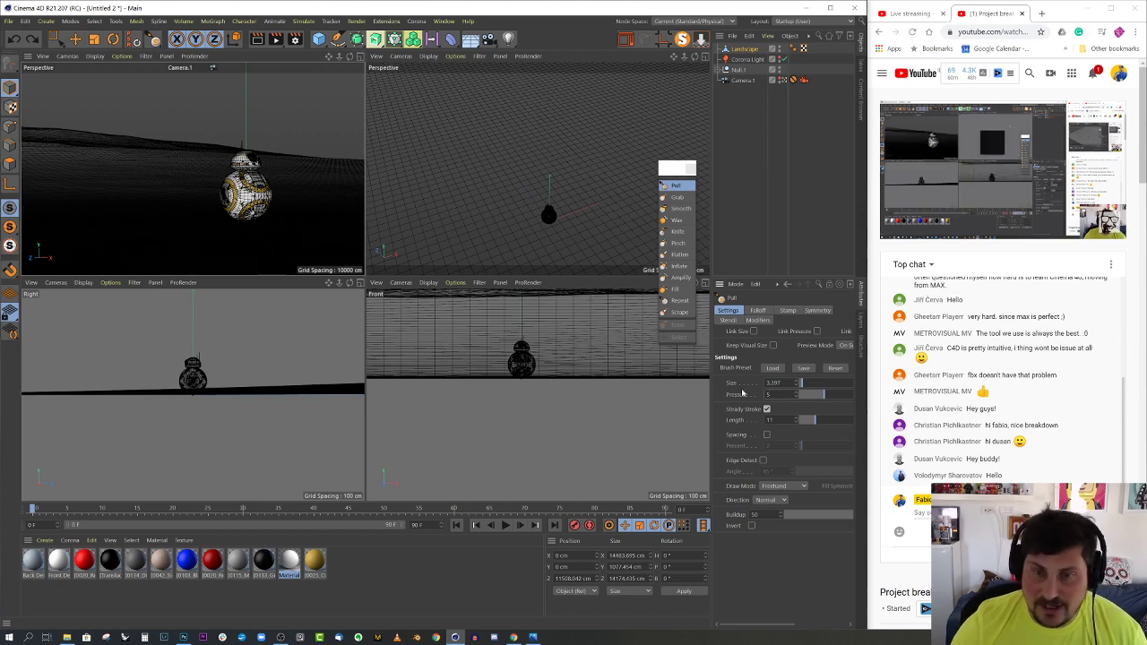
{"action": "left_click_drag", "start_coordinate": [565, 159], "coordinate": [539, 196], "text": "alt"}
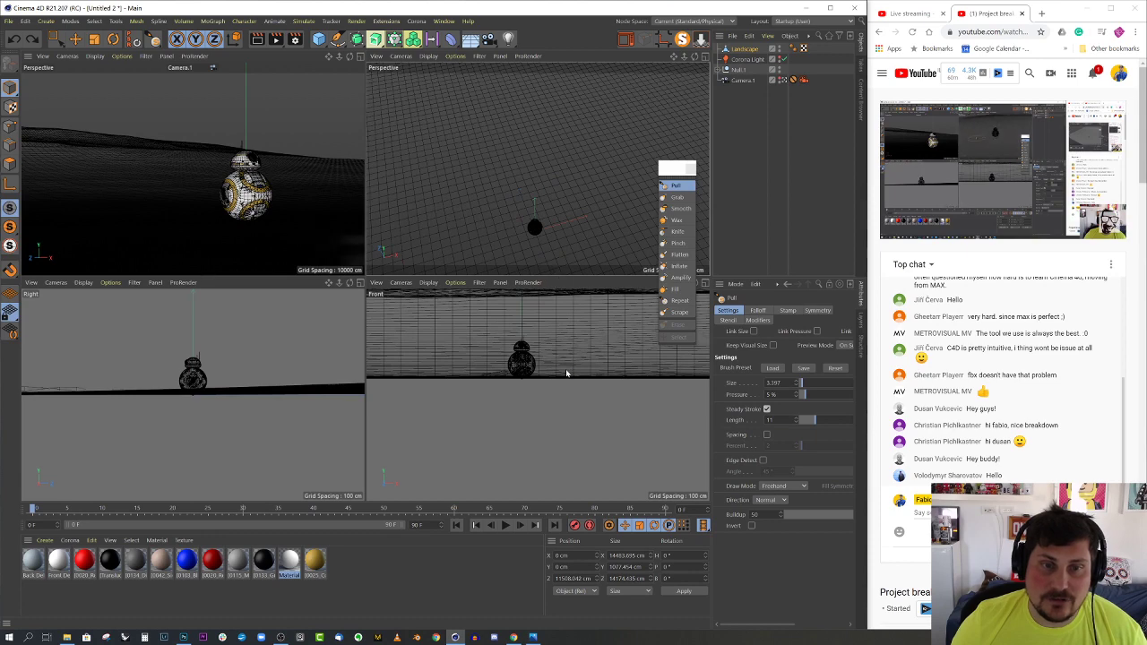
{"action": "left_click_drag", "start_coordinate": [565, 277], "coordinate": [565, 381]}
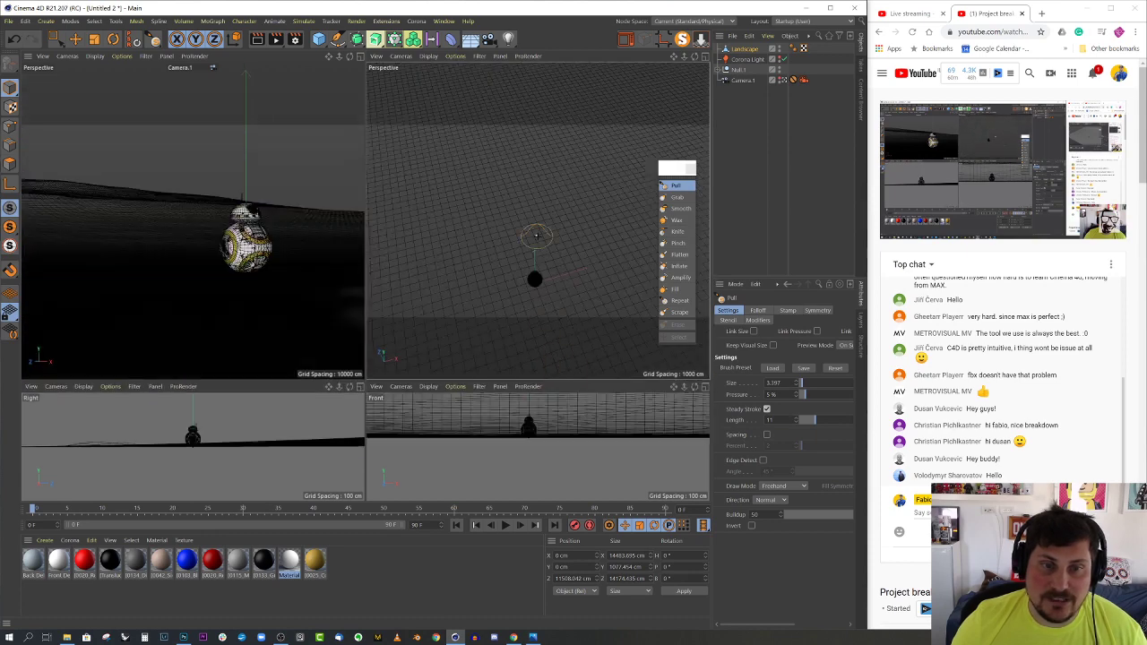
{"action": "left_click_drag", "start_coordinate": [683, 175], "coordinate": [753, 176]}
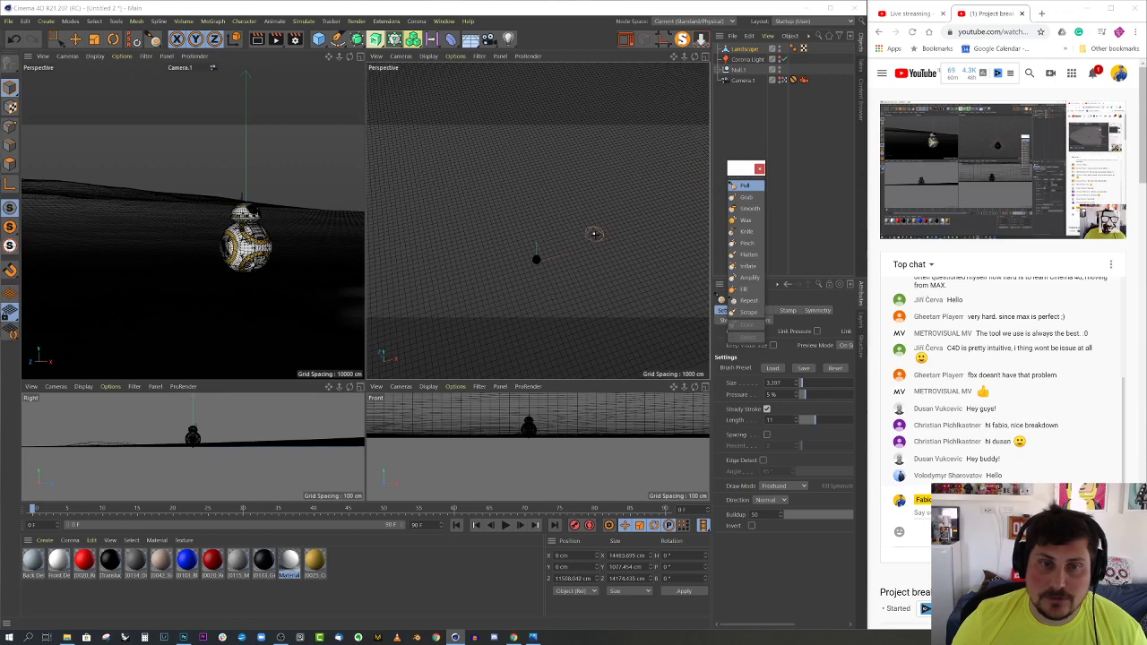
Carve a shallow groove in the landscape leading from the distance to the droid's base
{"action": "scroll", "coordinate": [561, 279], "scroll_direction": "up", "scroll_amount": 4}
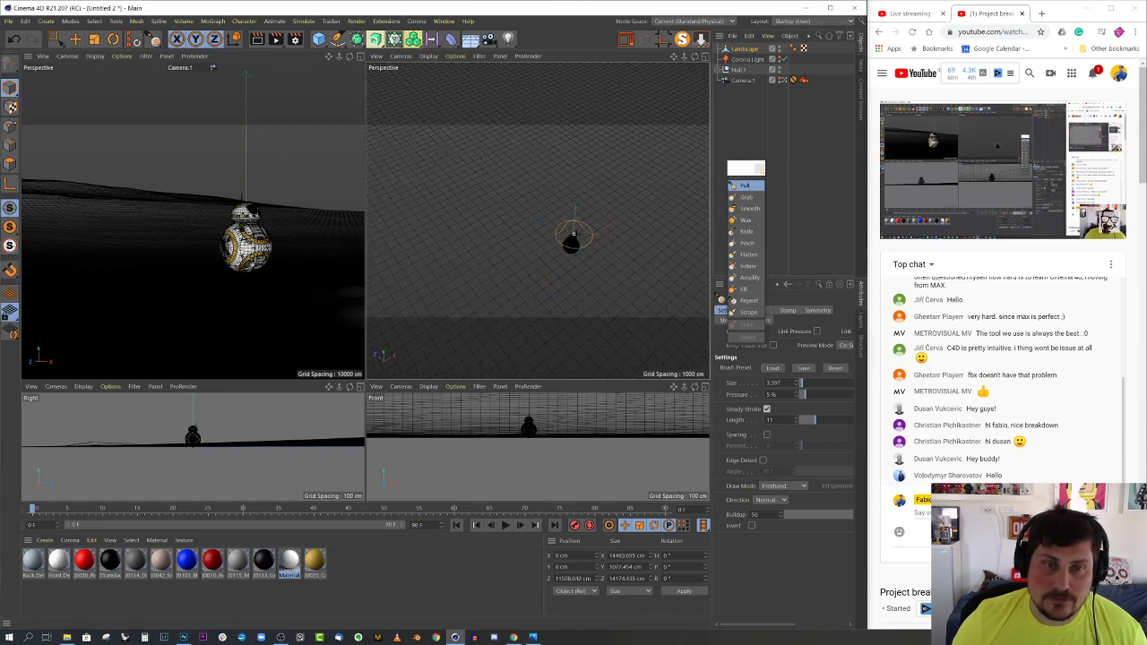
{"action": "scroll", "coordinate": [594, 263], "scroll_direction": "up", "scroll_amount": 2}
{"action": "mouse_move", "coordinate": [585, 280]}
{"action": "left_mouse_down", "text": "alt"}
{"action": "mouse_move", "coordinate": [577, 292]}
{"action": "mouse_move", "coordinate": [595, 277]}
{"action": "mouse_move", "coordinate": [563, 219]}
{"action": "left_mouse_up", "text": "alt"}
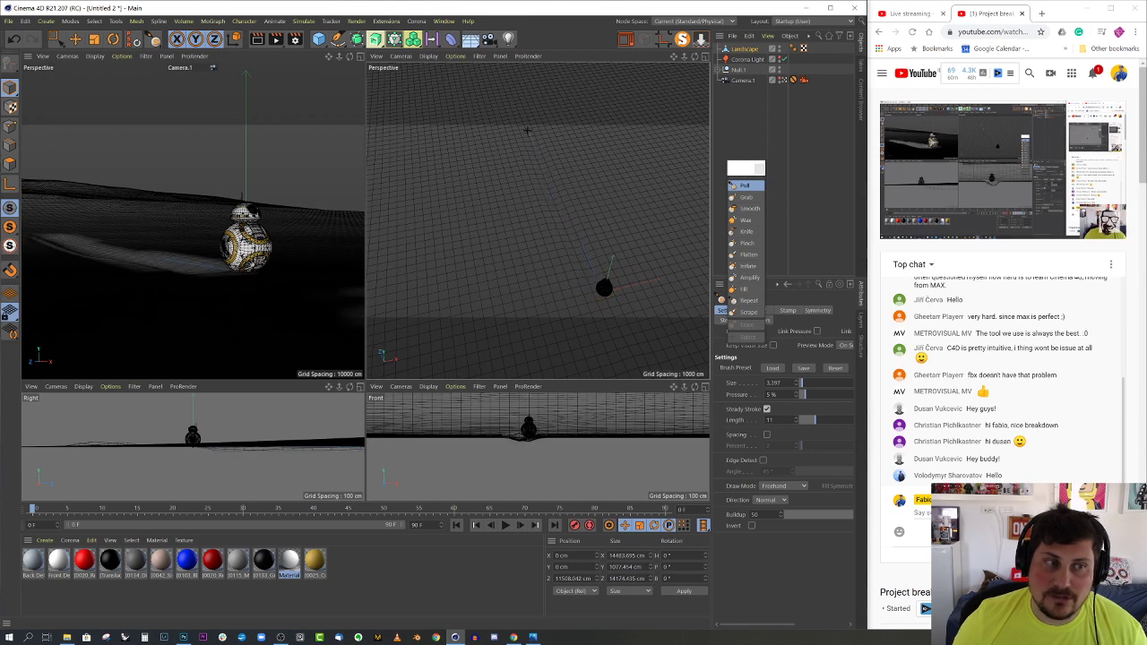
{"action": "left_click_drag", "start_coordinate": [461, 167], "coordinate": [545, 147], "text": "alt"}
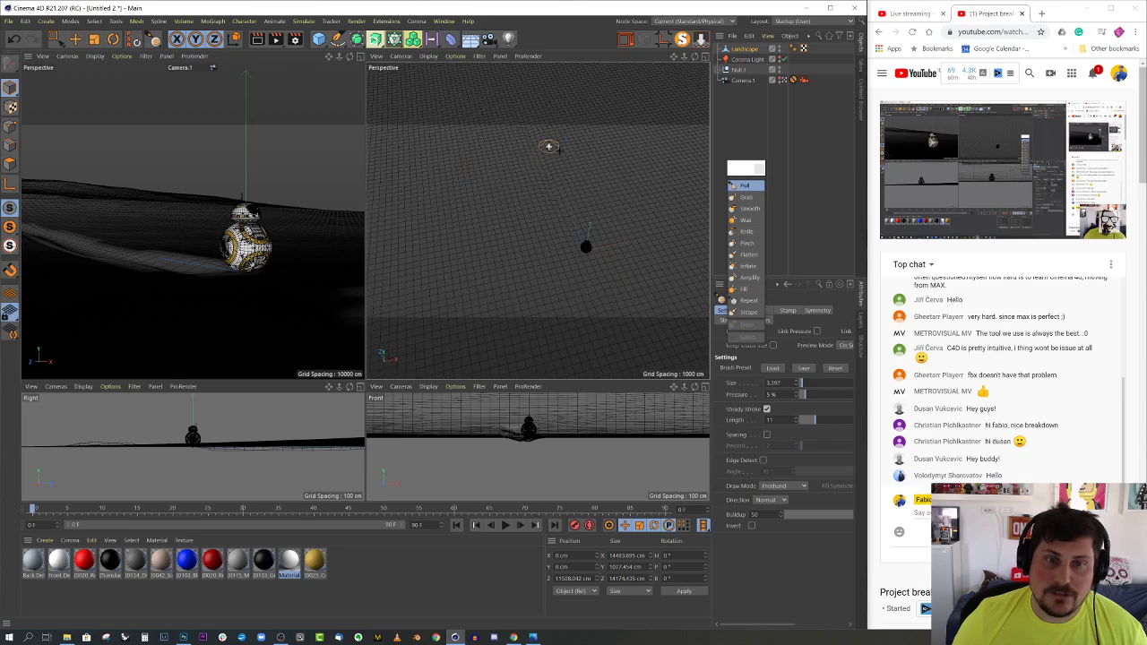
Maximize the Camera.1 view and compare the carved trail with the bb8.jpg reference image in Photos
{"action": "middle_click", "coordinate": [255, 274]}
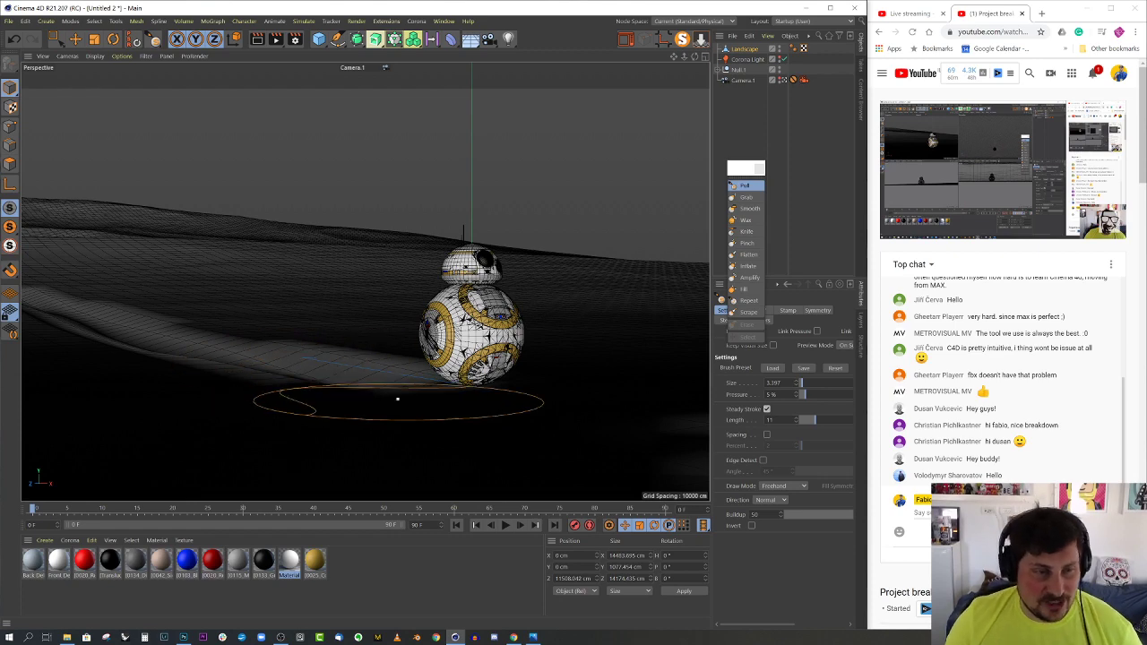
{"action": "left_click", "coordinate": [533, 637]}
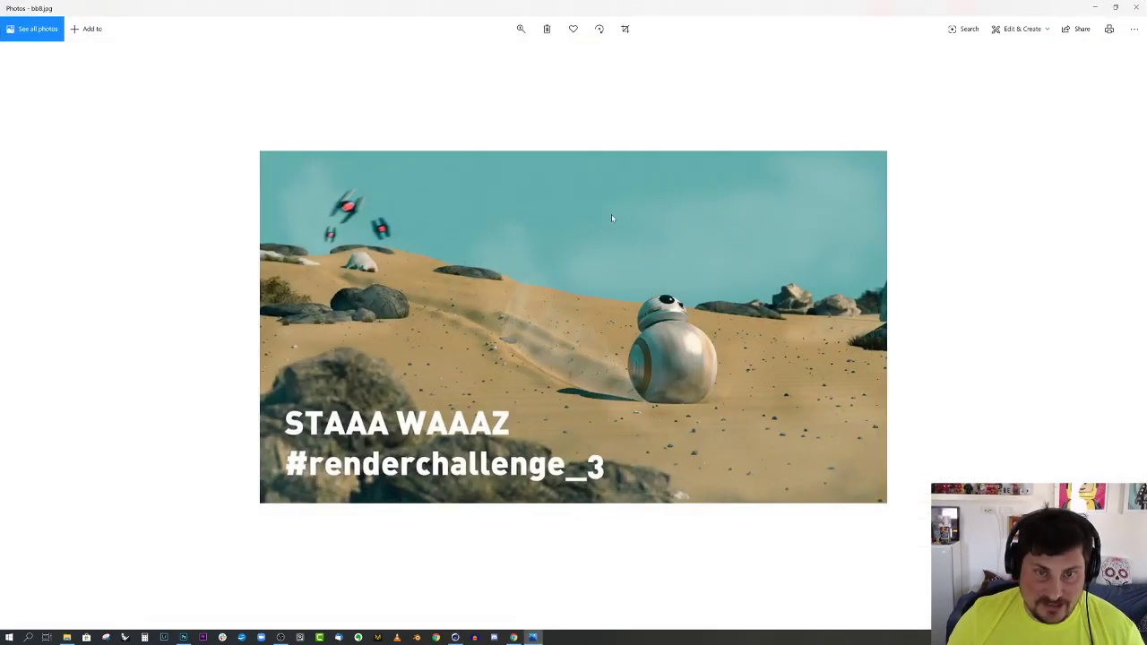
{"action": "left_click", "coordinate": [1095, 7]}
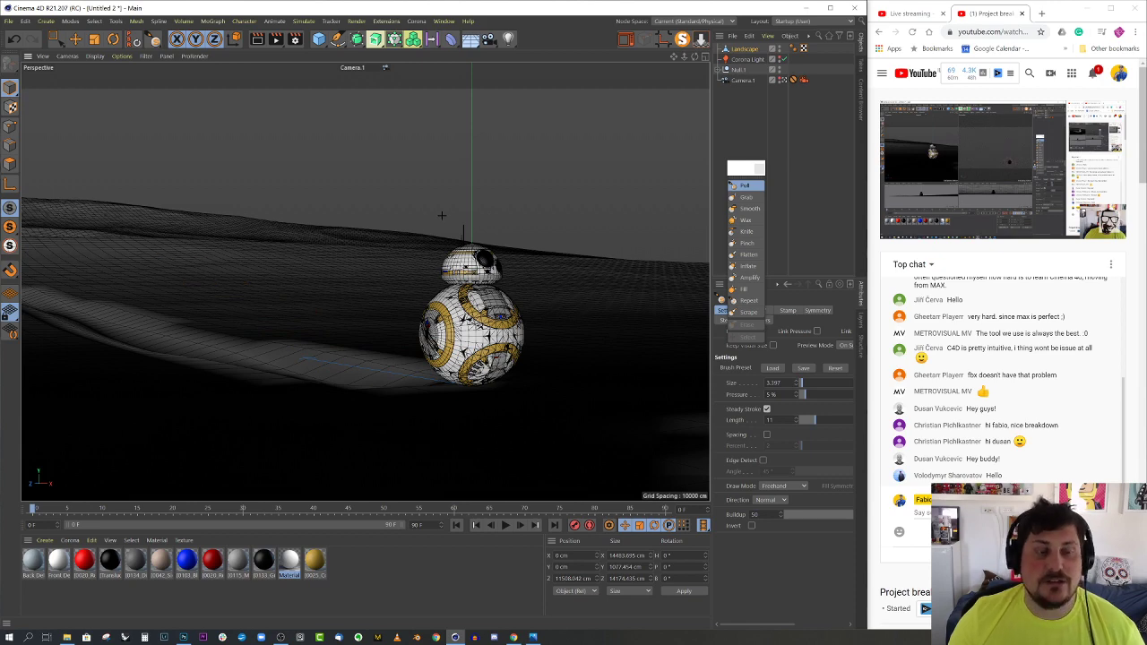
Undo the carved trail and sculpt a new shallow groove in the landscape directly behind the droid
{"action": "middle_click", "coordinate": [508, 204]}
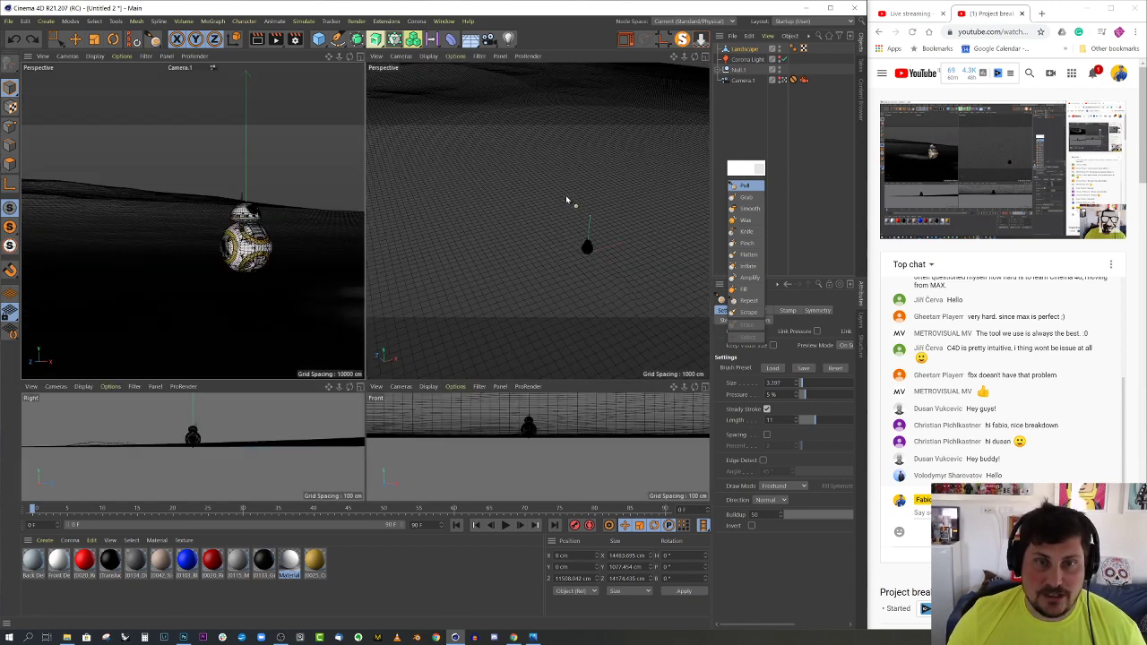
{"action": "middle_click", "coordinate": [568, 199]}
{"action": "middle_click", "coordinate": [511, 346]}
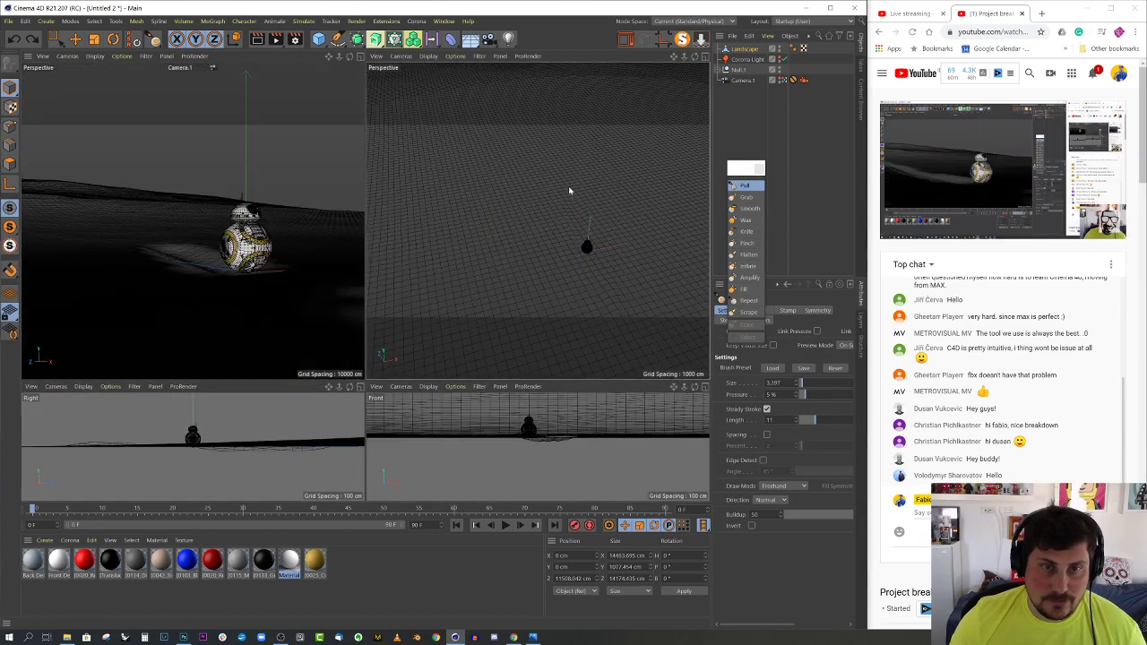
{"action": "middle_click", "coordinate": [571, 252]}
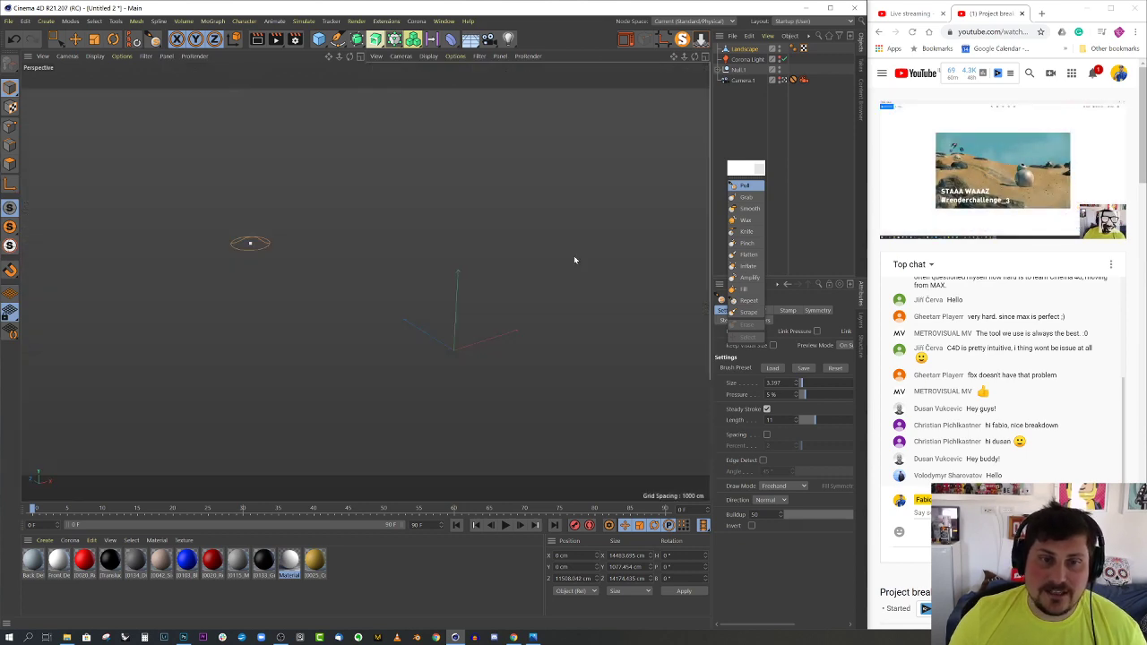
Reduce the Pull brush size to about 0.83 and check the shape of the droid's trail in the bb8.jpg reference image
{"action": "scroll", "coordinate": [471, 327], "scroll_direction": "up", "scroll_amount": 2}
{"action": "scroll", "coordinate": [409, 308], "scroll_direction": "up", "scroll_amount": 3}
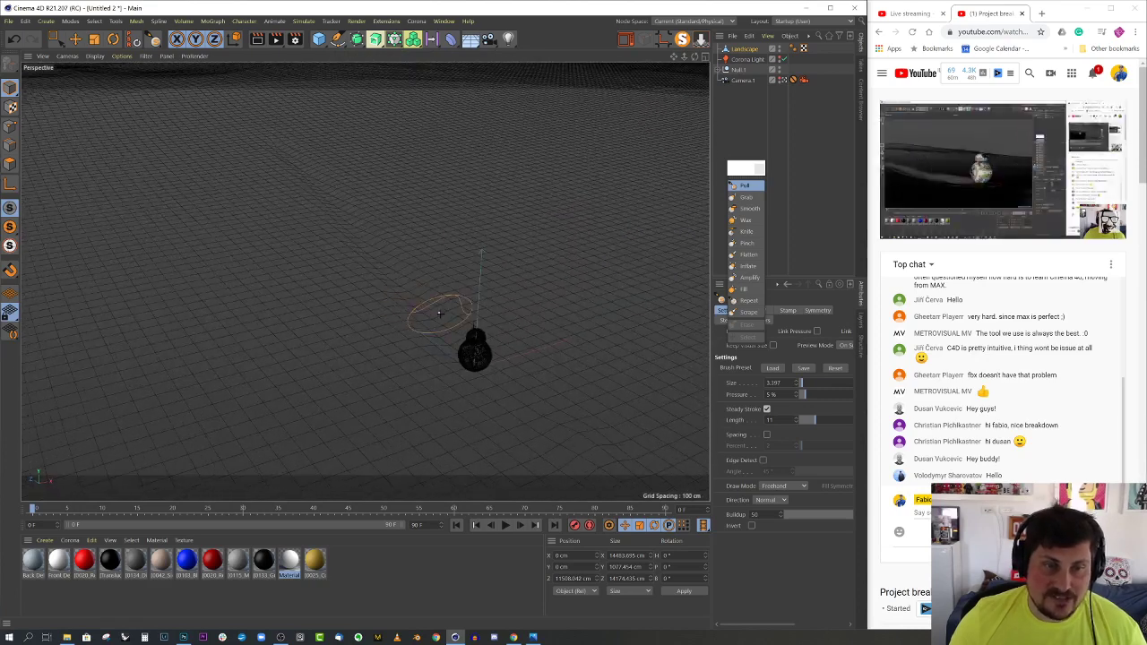
{"action": "middle_click_drag", "start_coordinate": [437, 312], "coordinate": [422, 316]}
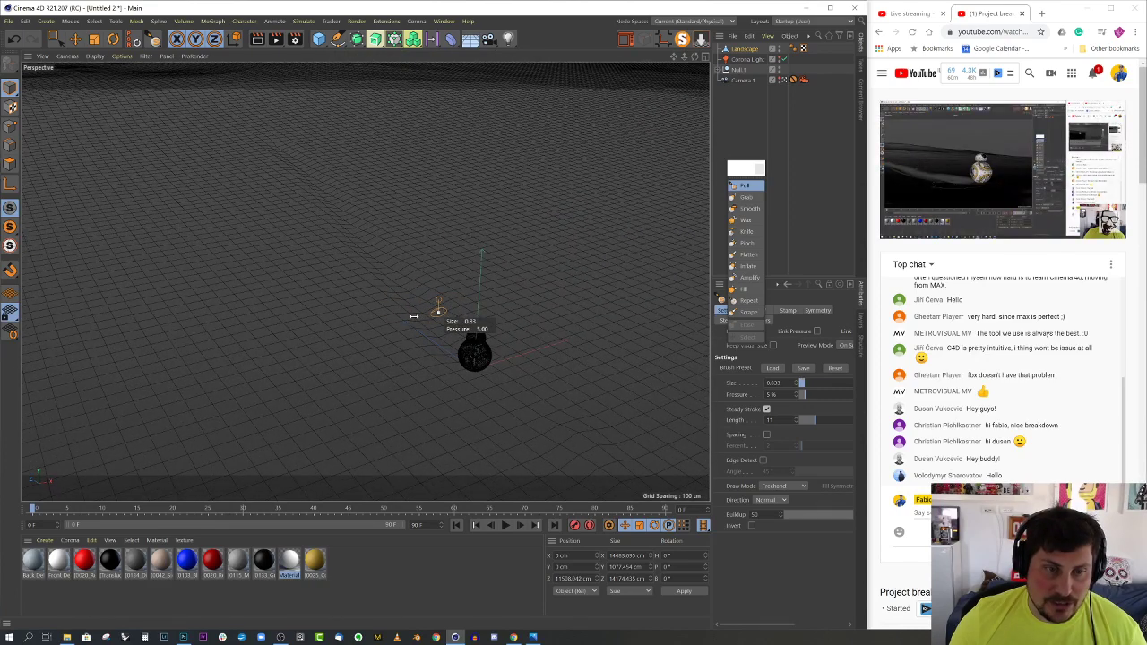
{"action": "left_click_drag", "start_coordinate": [414, 317], "coordinate": [488, 342], "text": "alt"}
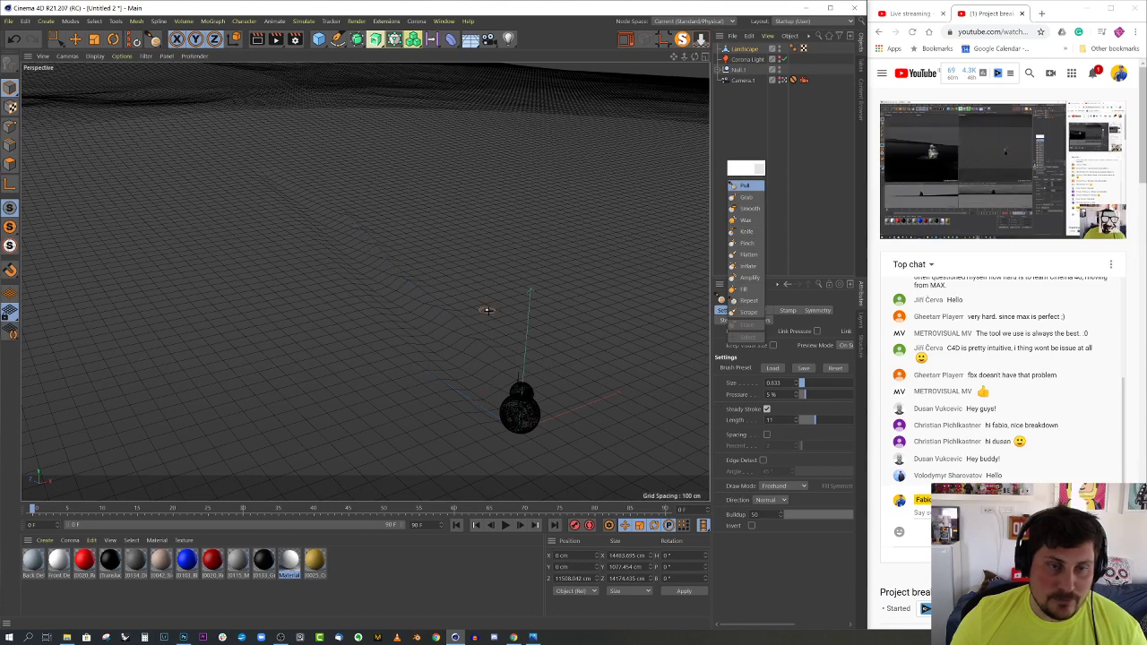
{"action": "left_click", "coordinate": [533, 637]}
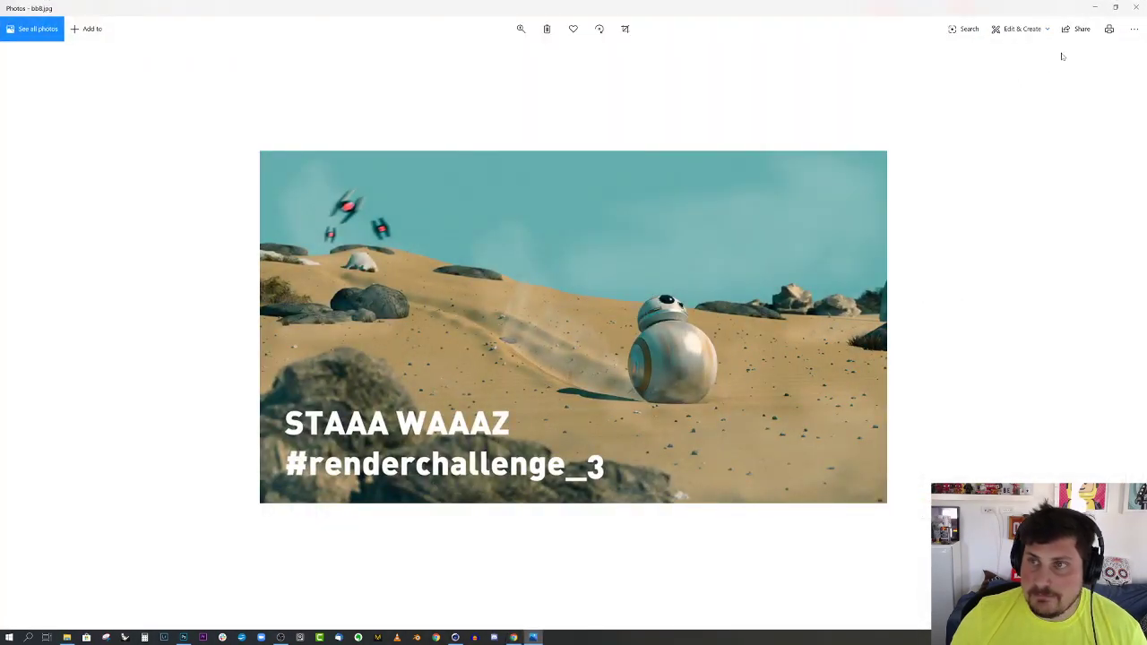
{"action": "left_click", "coordinate": [1094, 9]}
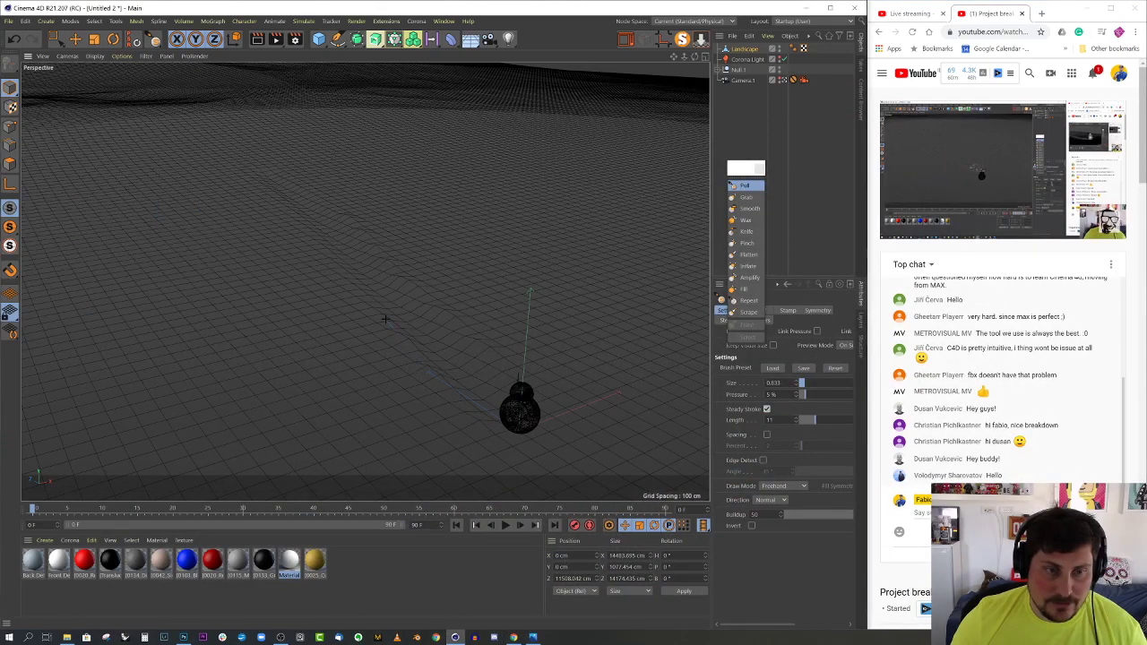
Build up the trail's relief behind the droid with the smaller Pull brush and review it through Camera.1
{"action": "scroll", "coordinate": [372, 291], "scroll_direction": "up", "scroll_amount": 4}
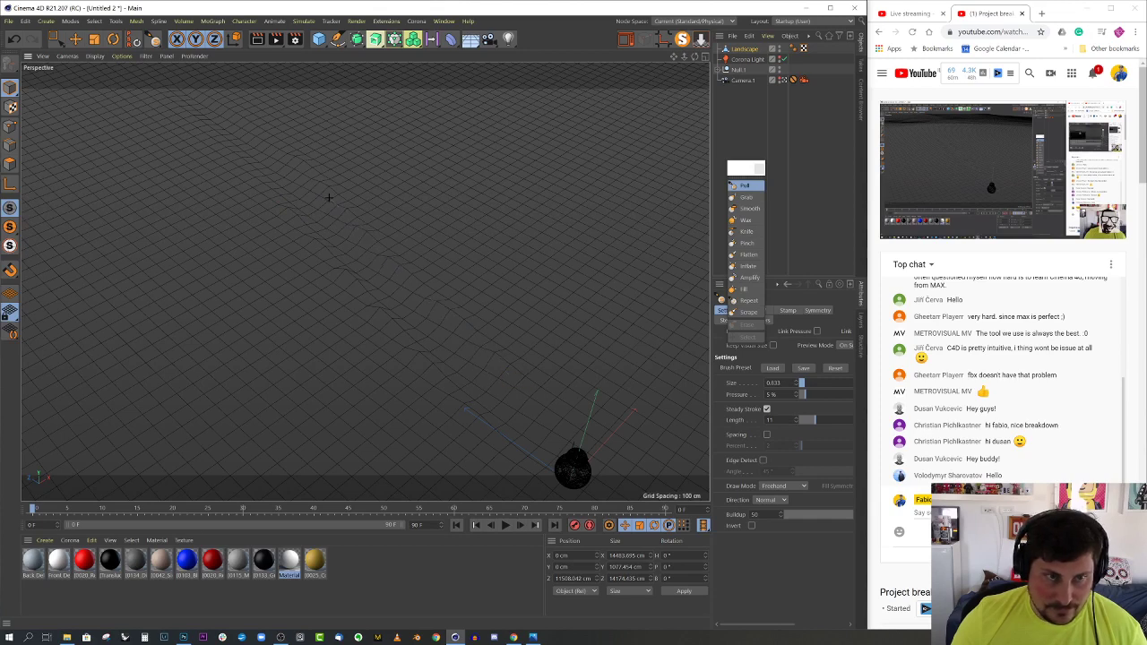
{"action": "left_click_drag", "start_coordinate": [413, 258], "coordinate": [400, 199], "text": "alt"}
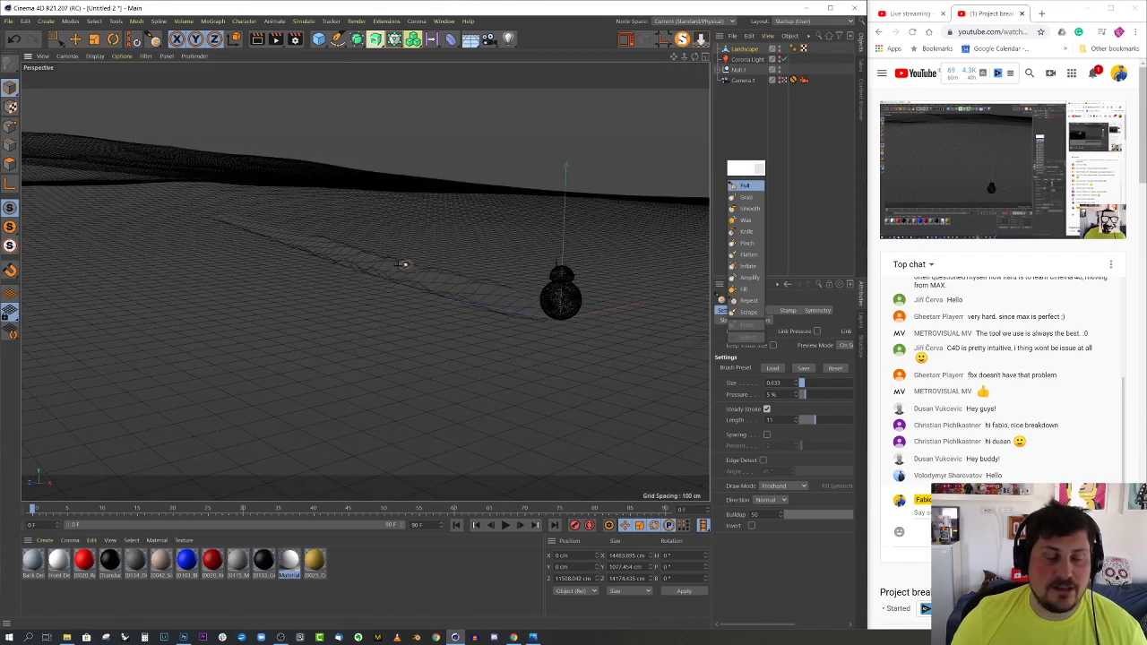
{"action": "middle_click", "coordinate": [303, 225]}
{"action": "middle_click", "coordinate": [268, 239]}
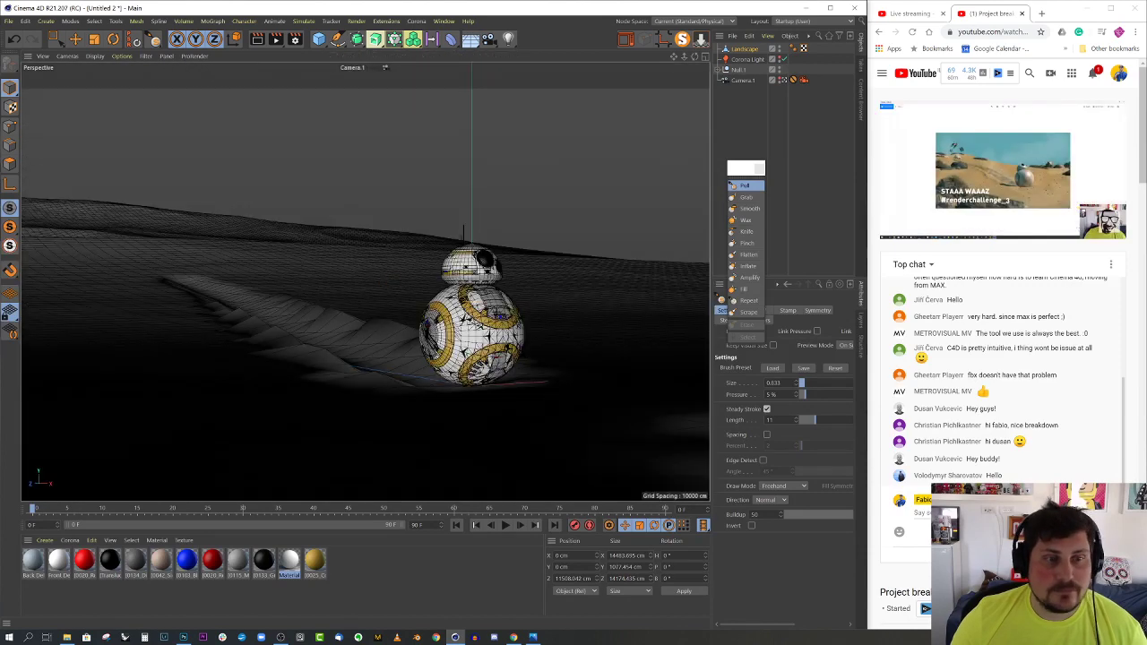
Place the landscape under a new Subdivision Surface and display the Camera.1 view shaded without wireframe lines
{"action": "left_click_drag", "start_coordinate": [741, 175], "coordinate": [773, 343]}
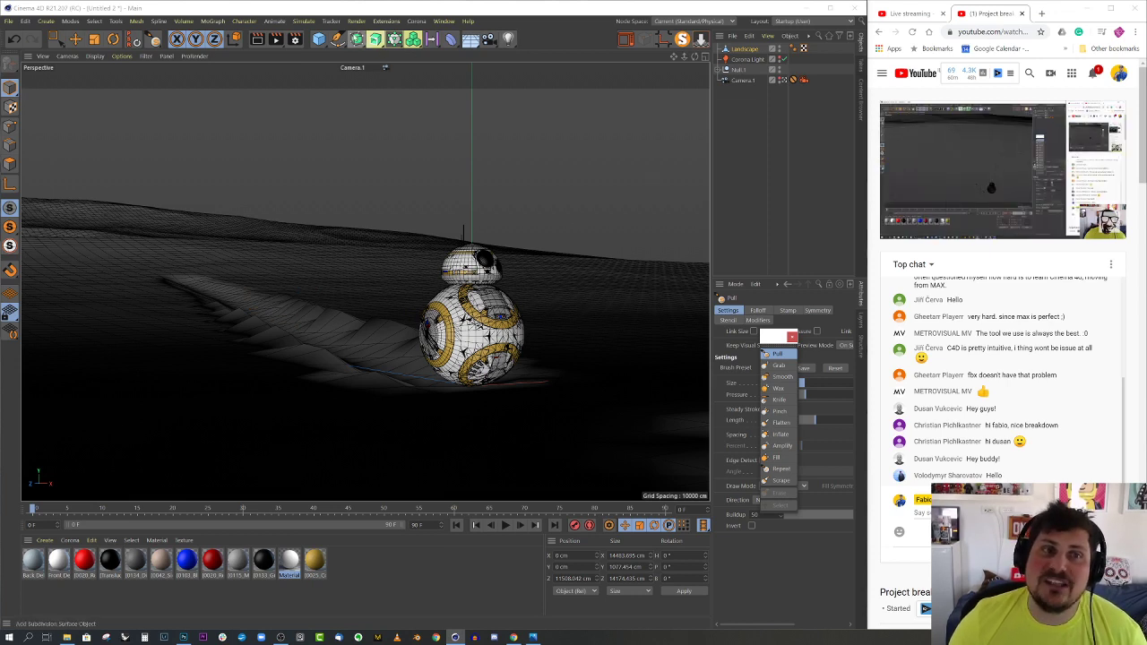
{"action": "left_click", "coordinate": [356, 39], "text": "alt"}
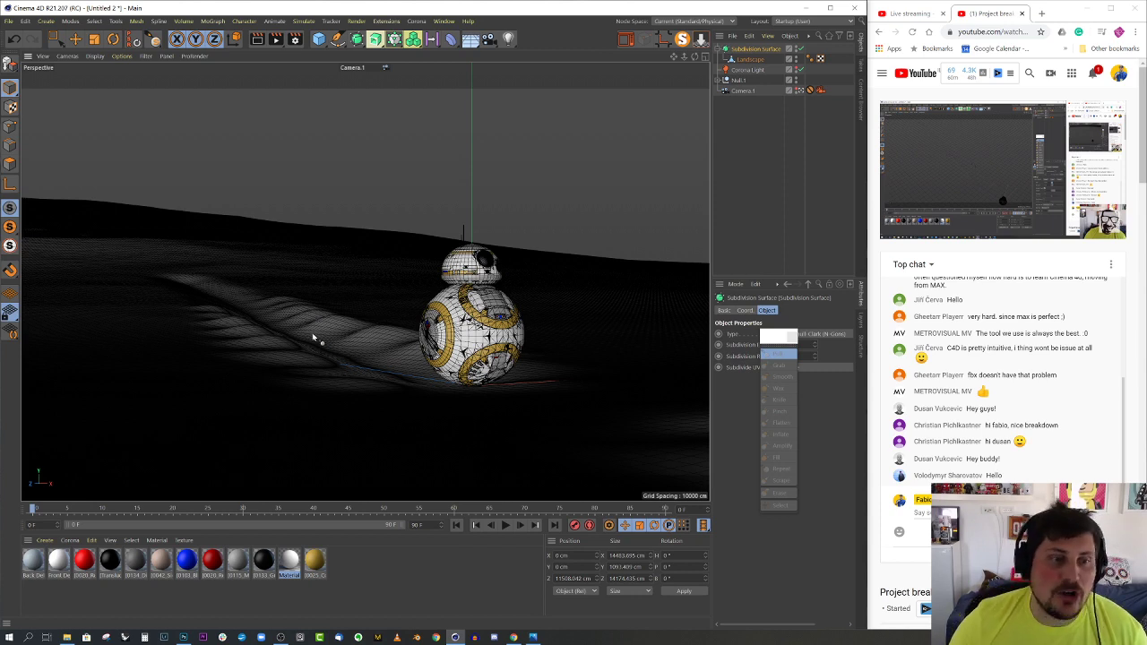
{"action": "left_click", "coordinate": [95, 56]}
{"action": "left_click", "coordinate": [109, 95]}
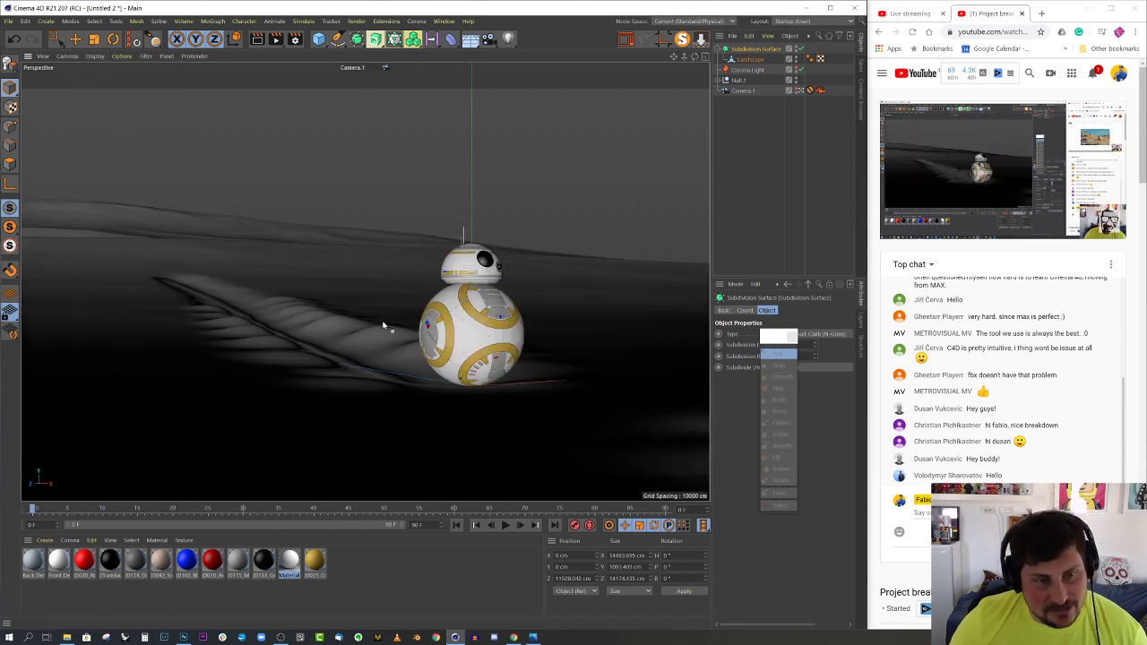
Soften the landscape trail behind the droid using the Smooth brush with its size reduced to about 1.1
{"action": "mouse_move", "coordinate": [772, 335]}
{"action": "left_mouse_down"}
{"action": "mouse_move", "coordinate": [741, 318]}
{"action": "mouse_move", "coordinate": [743, 284]}
{"action": "mouse_move", "coordinate": [687, 147]}
{"action": "left_mouse_up"}
{"action": "left_click", "coordinate": [750, 59]}
{"action": "left_click", "coordinate": [746, 318]}
{"action": "left_click", "coordinate": [747, 329]}
{"action": "left_click", "coordinate": [822, 397]}
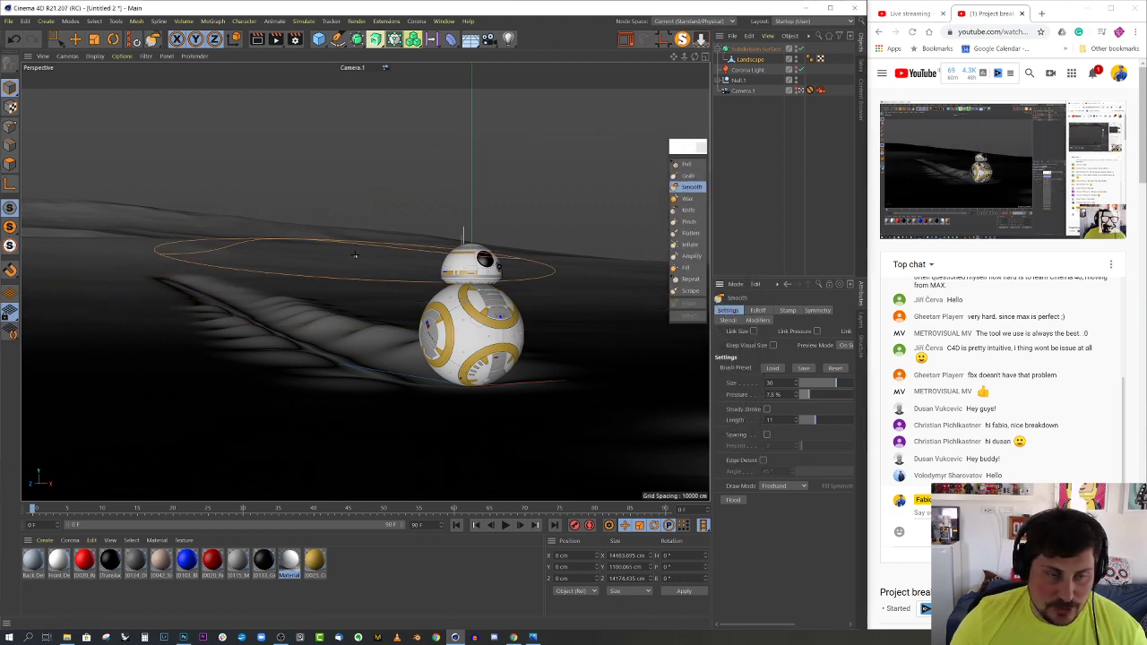
{"action": "middle_click_drag", "start_coordinate": [355, 255], "coordinate": [287, 257]}
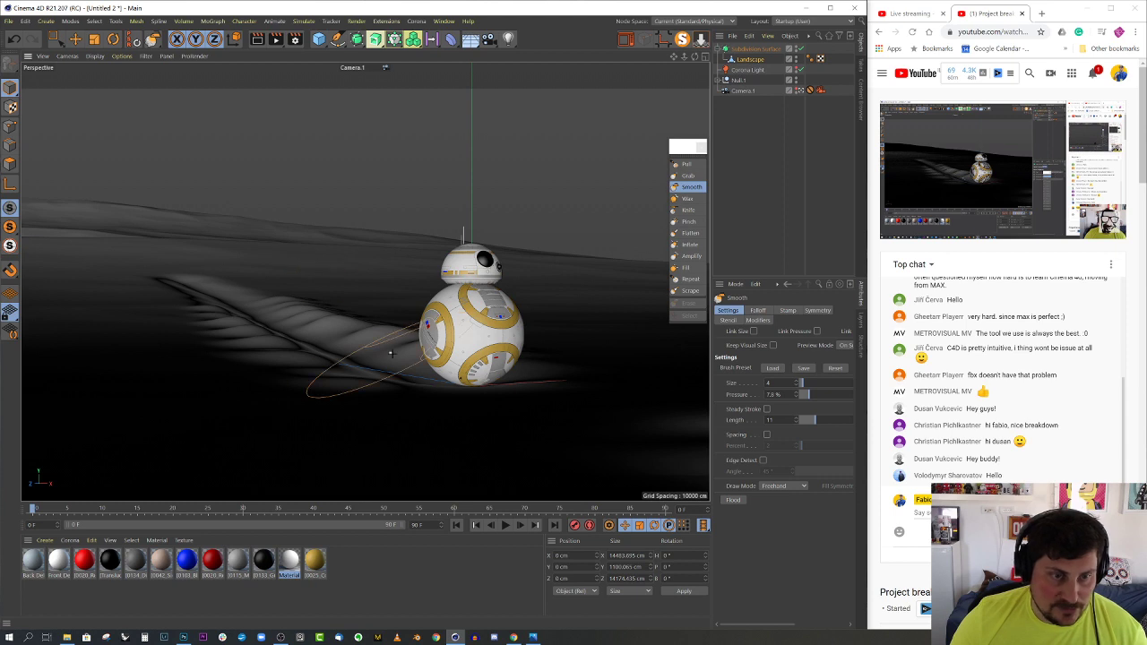
{"action": "middle_click_drag", "start_coordinate": [387, 265], "coordinate": [370, 269]}
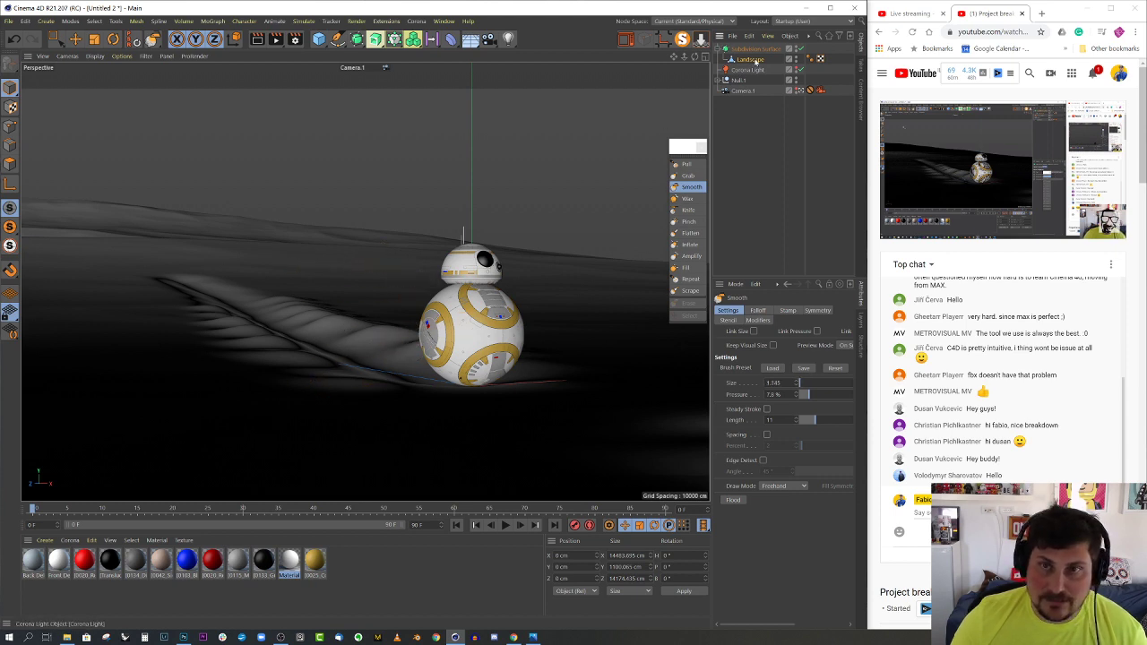
{"action": "left_click", "coordinate": [751, 59]}
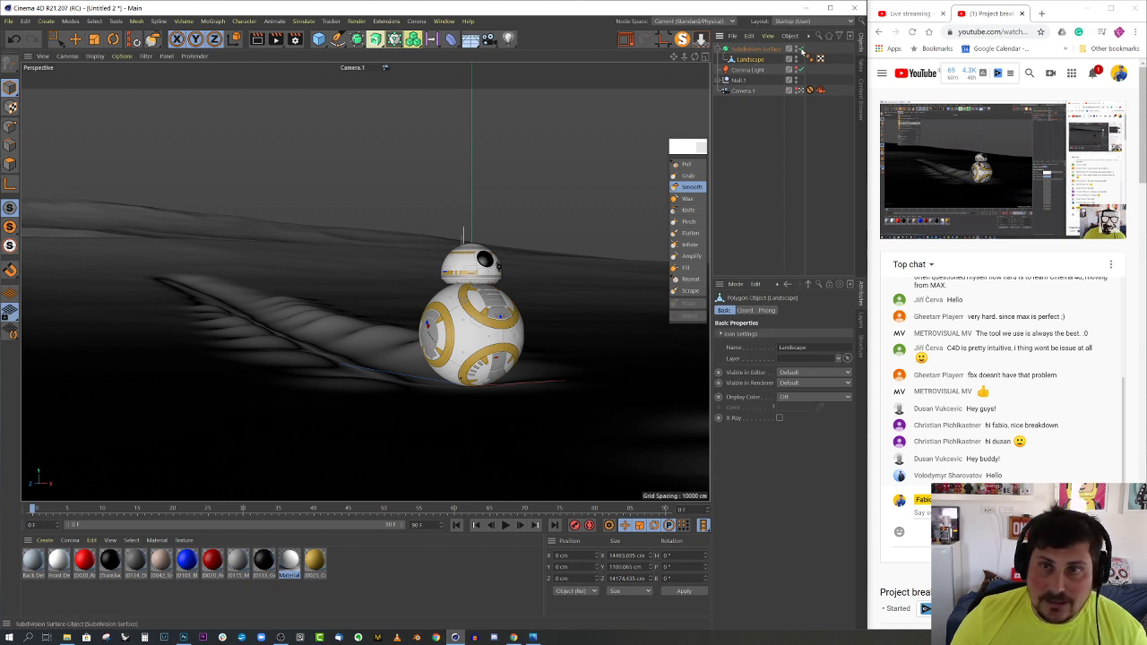
{"action": "left_click", "coordinate": [801, 50]}
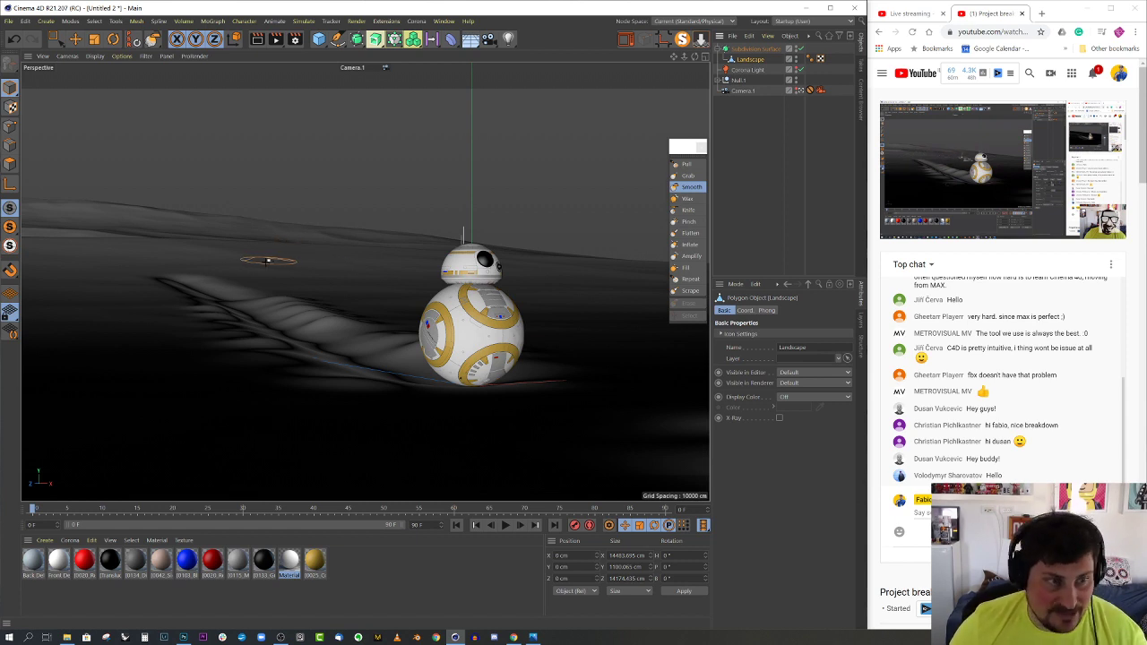
Leave the Camera.1 view and examine the full length of the trail around the droid from several angles
{"action": "left_click", "coordinate": [798, 91]}
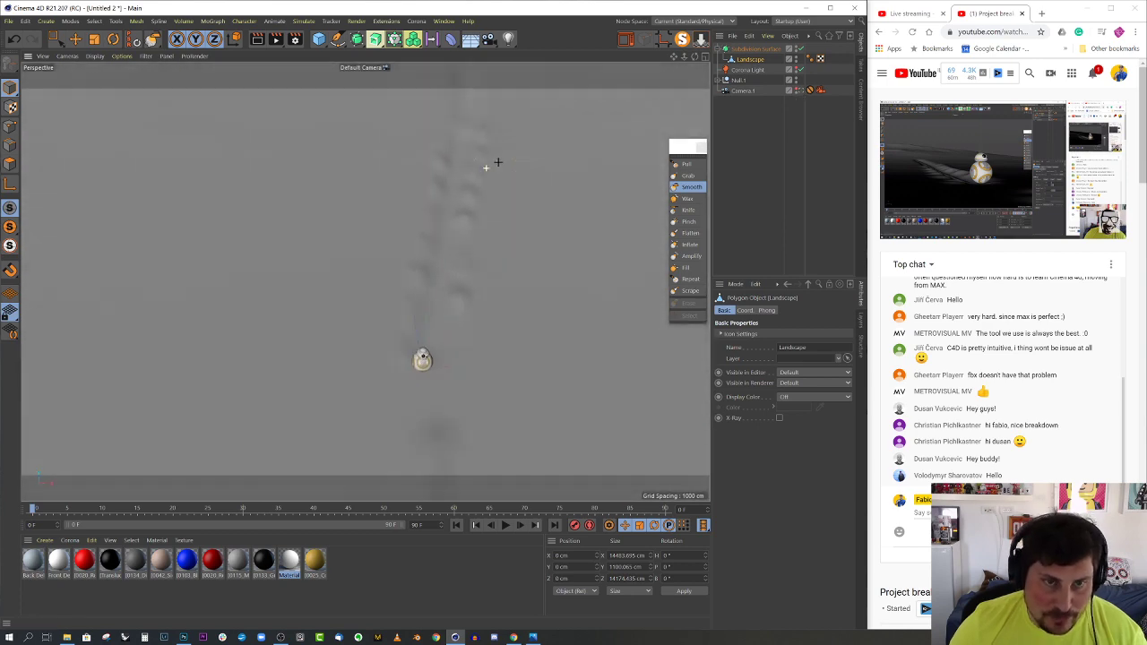
{"action": "left_click_drag", "start_coordinate": [498, 162], "coordinate": [514, 139], "text": "alt"}
{"action": "left_click_drag", "start_coordinate": [364, 281], "coordinate": [453, 245], "text": "alt"}
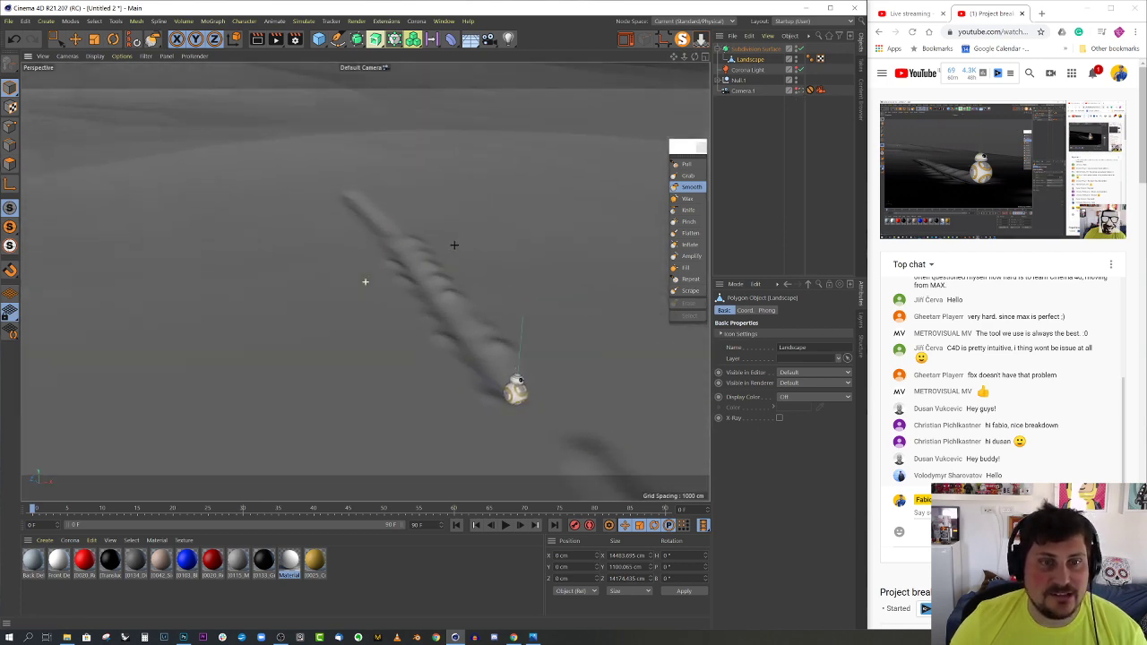
{"action": "right_click_drag", "start_coordinate": [418, 221], "coordinate": [453, 202], "text": "alt"}
{"action": "mouse_move", "coordinate": [412, 228]}
{"action": "left_mouse_down", "text": "alt"}
{"action": "mouse_move", "coordinate": [449, 226]}
{"action": "mouse_move", "coordinate": [386, 236]}
{"action": "mouse_move", "coordinate": [427, 244]}
{"action": "left_mouse_up", "text": "alt"}
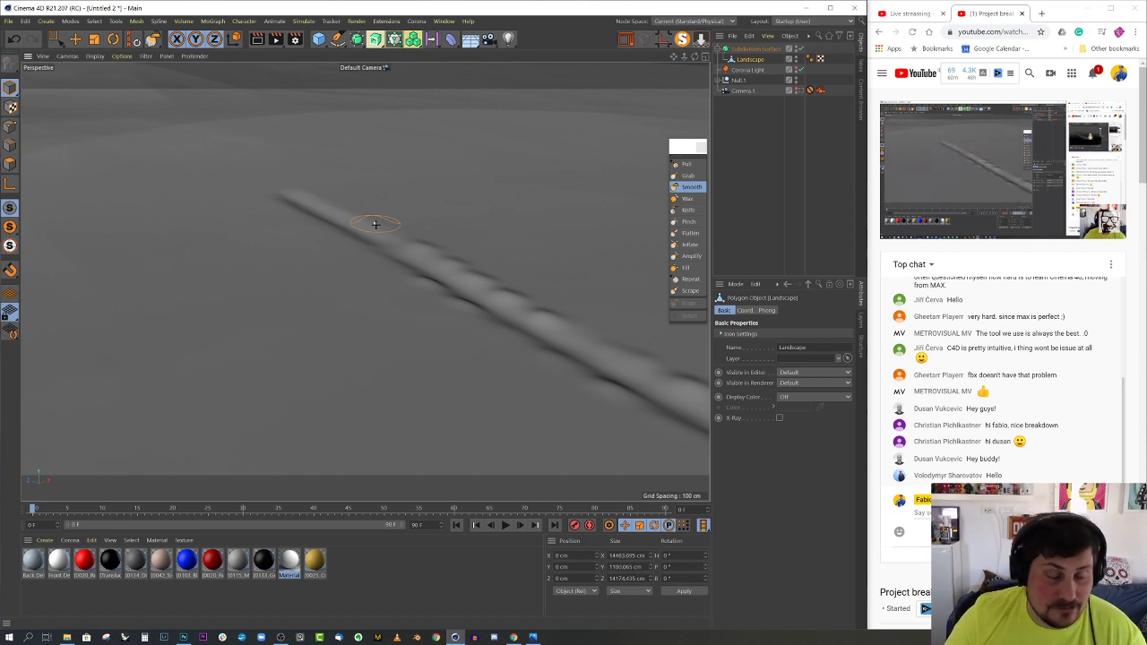
{"action": "left_click_drag", "start_coordinate": [381, 225], "coordinate": [509, 196], "text": "alt"}
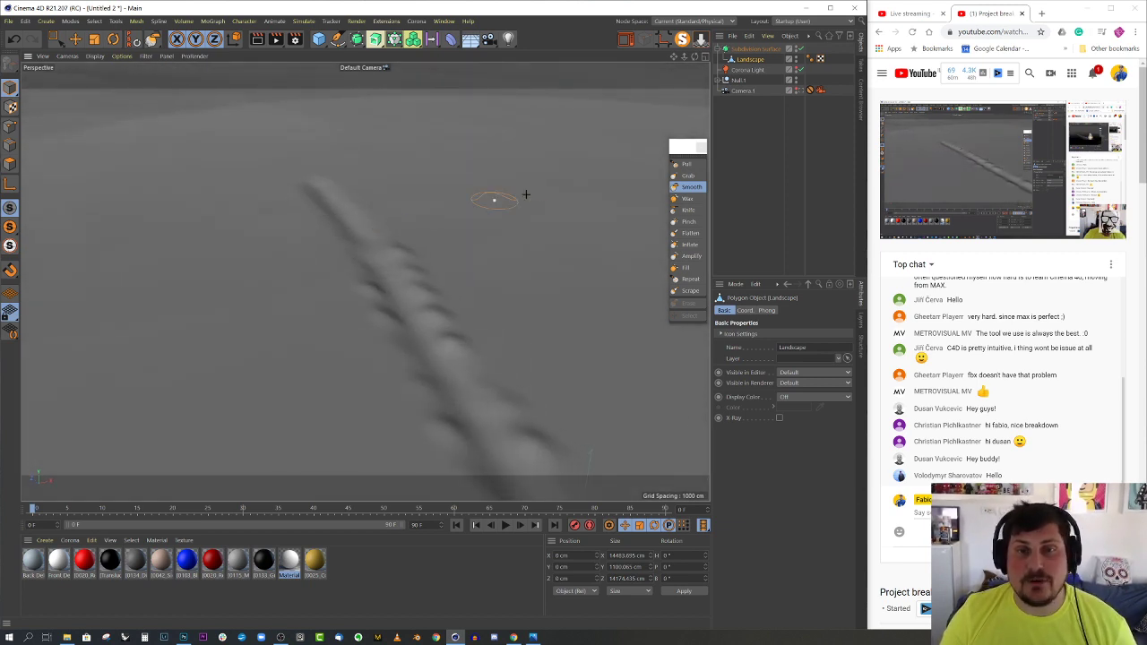
{"action": "middle_click_drag", "start_coordinate": [525, 192], "coordinate": [407, 182], "text": "alt"}
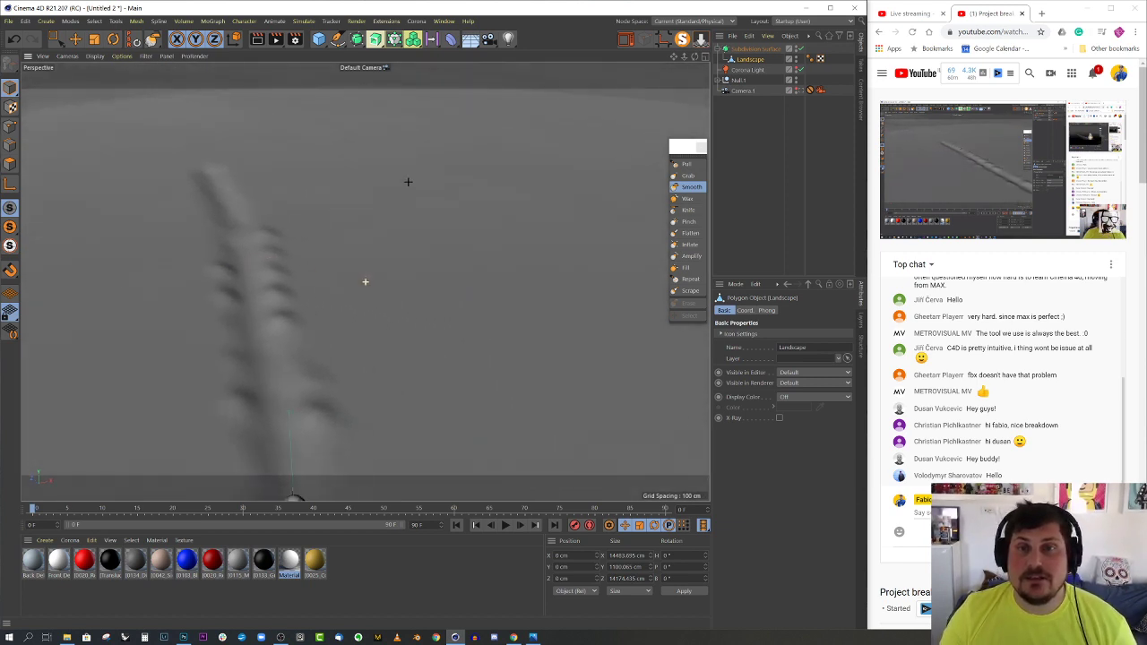
{"action": "left_click", "coordinate": [800, 89]}
{"action": "left_click", "coordinate": [802, 90]}
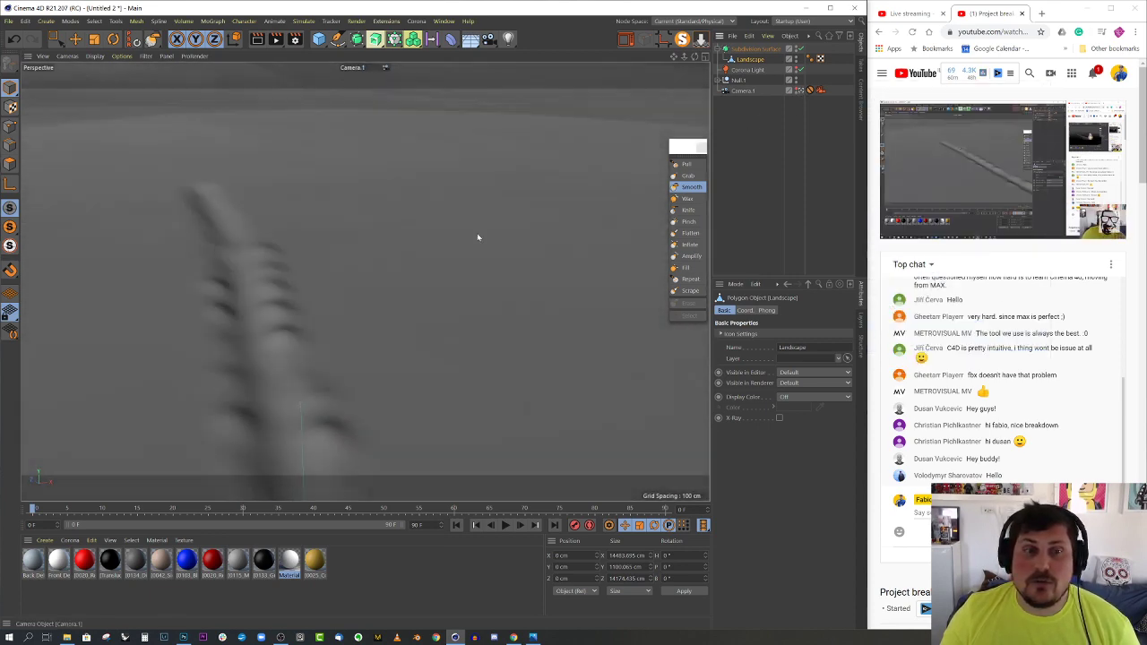
{"action": "right_click_drag", "start_coordinate": [479, 238], "coordinate": [333, 290], "text": "alt"}
{"action": "left_click_drag", "start_coordinate": [333, 290], "coordinate": [415, 299], "text": "alt"}
{"action": "middle_click_drag", "start_coordinate": [415, 299], "coordinate": [312, 261], "text": "alt"}
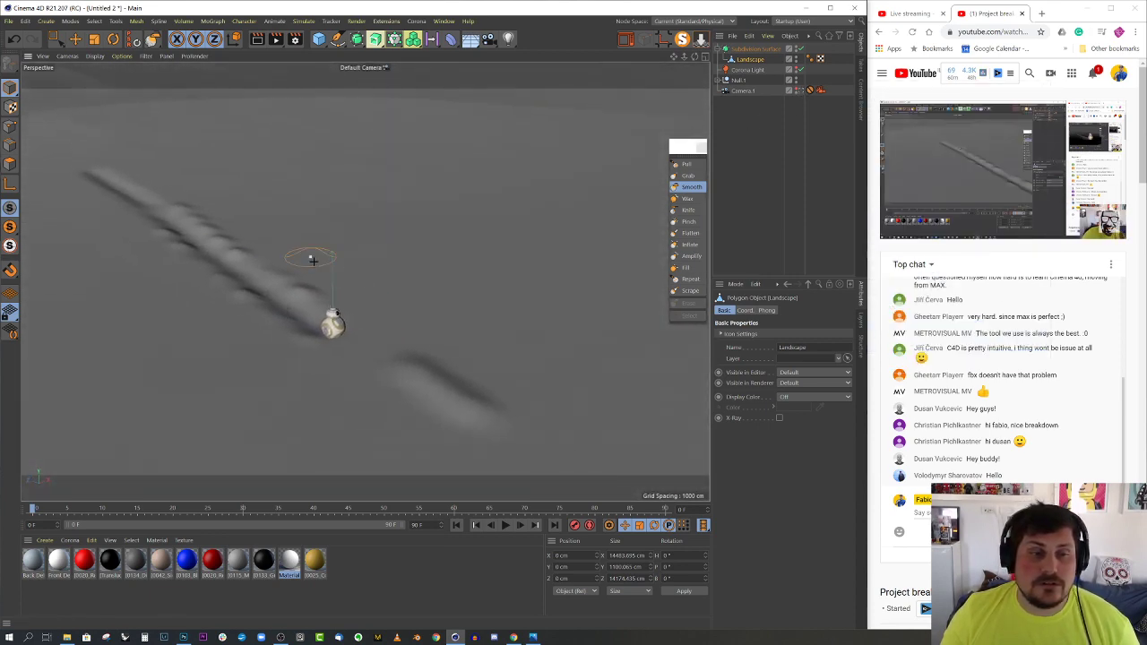
Compare the smoothed trail with the droid's track in the bb8.jpg reference image
{"action": "left_click", "coordinate": [533, 637]}
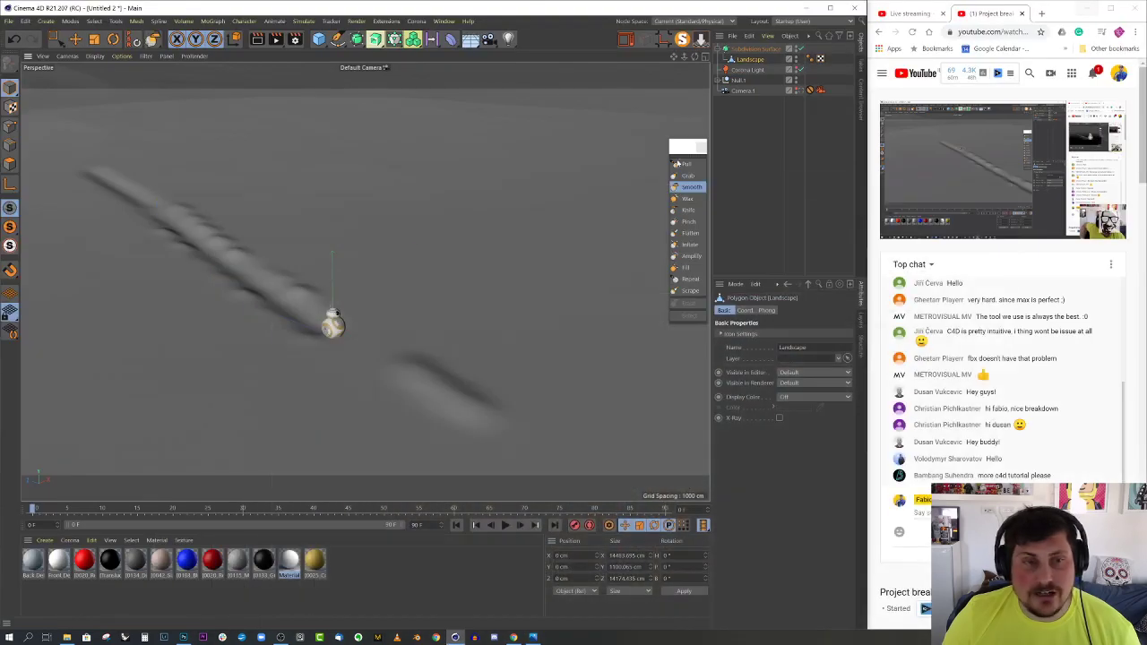
{"action": "left_click", "coordinate": [1094, 7]}
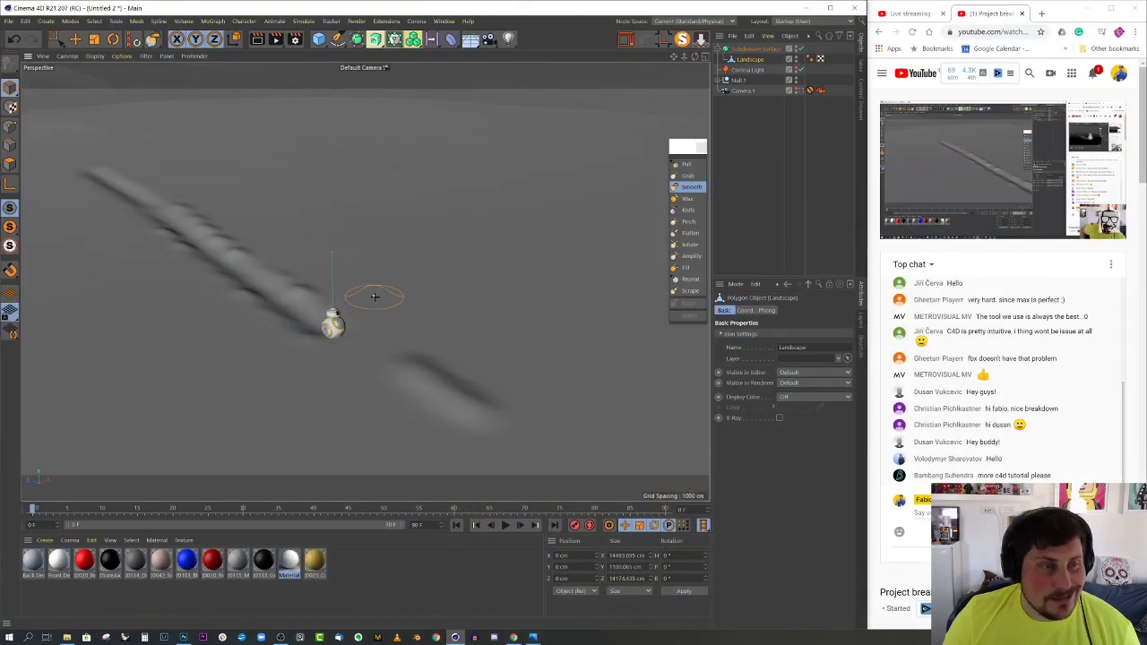
{"action": "left_click_drag", "start_coordinate": [374, 297], "coordinate": [376, 297], "text": "alt"}
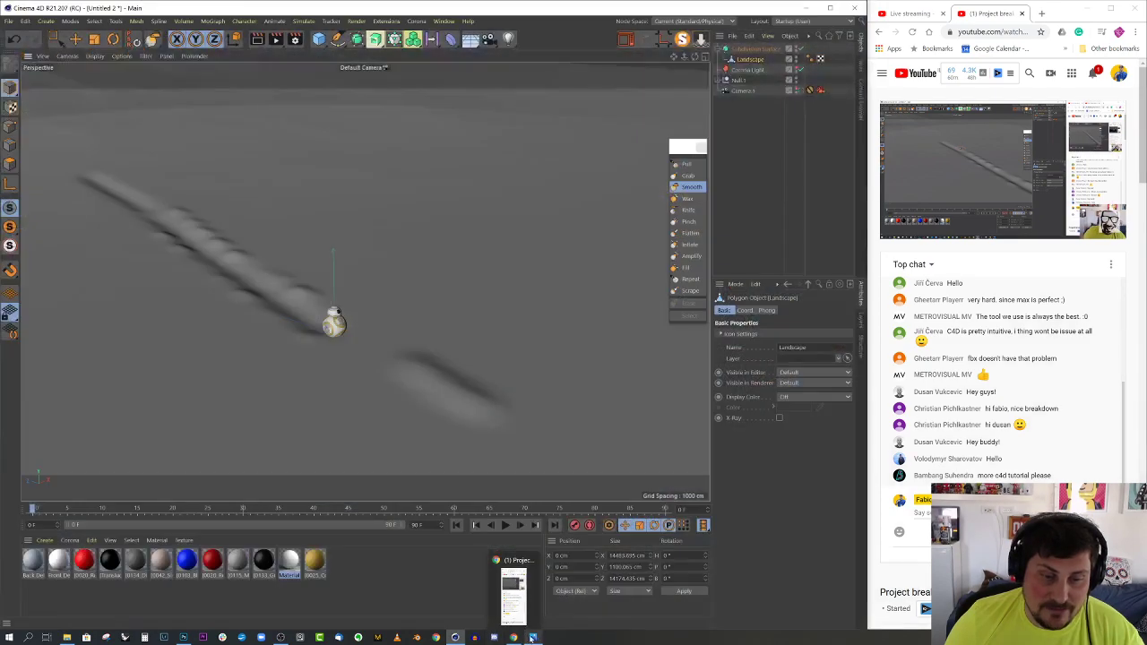
{"action": "left_click", "coordinate": [533, 637]}
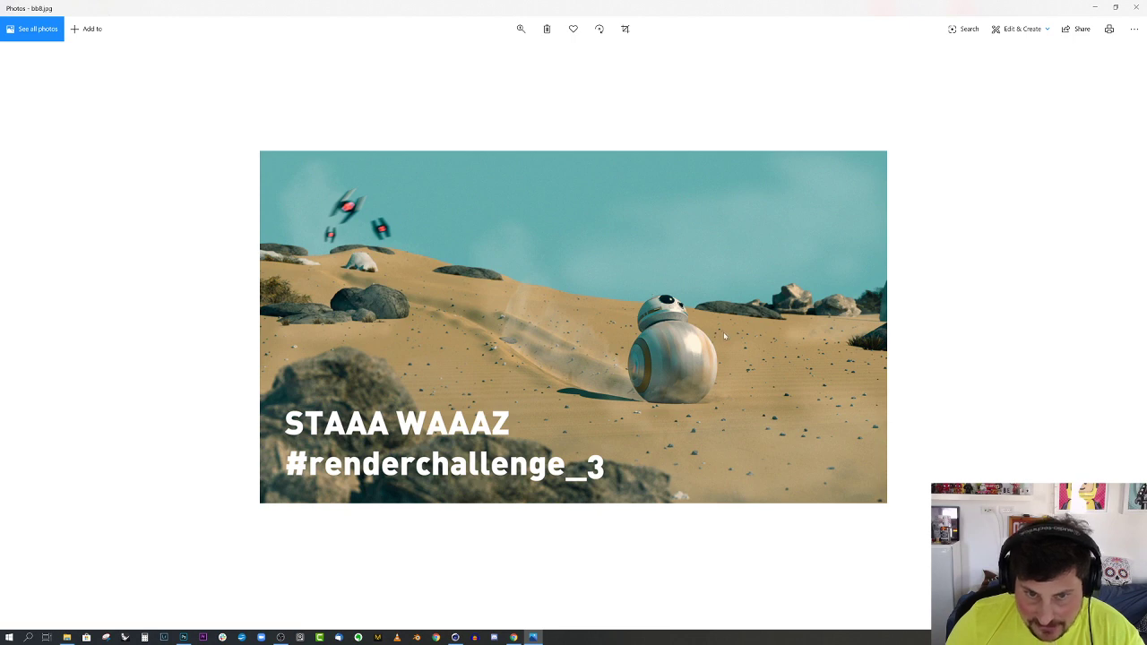
{"action": "left_click", "coordinate": [1094, 6]}
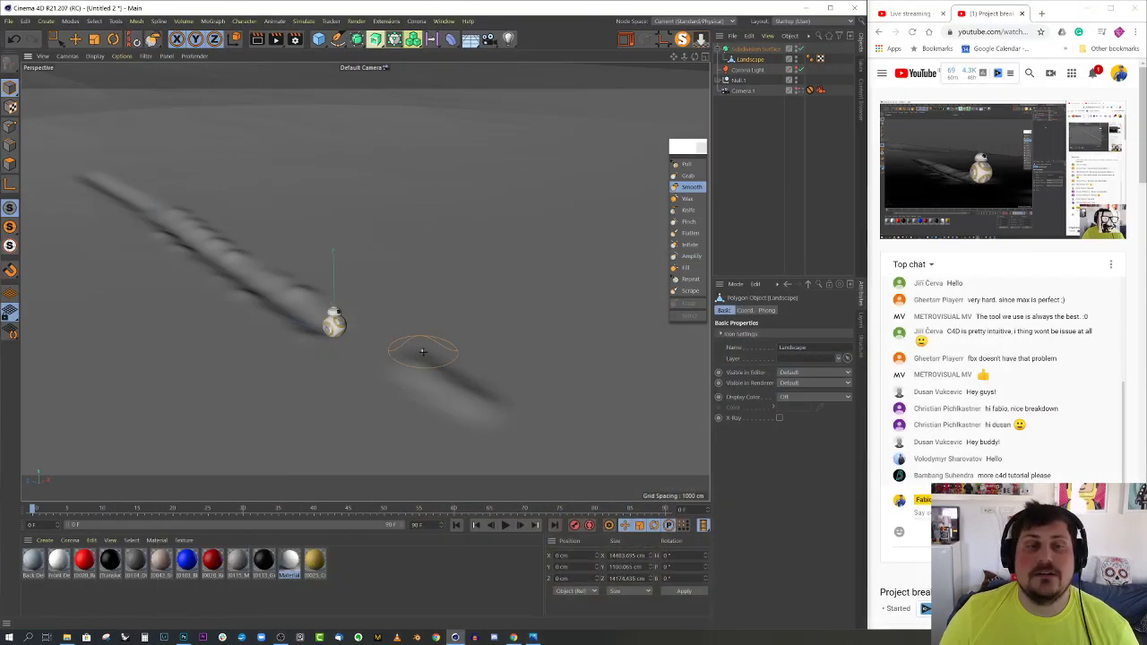
Switch to the challenge_3.c4d project and select the closeup landscape mesh beneath the droid with Live Selection
{"action": "left_click", "coordinate": [444, 21]}
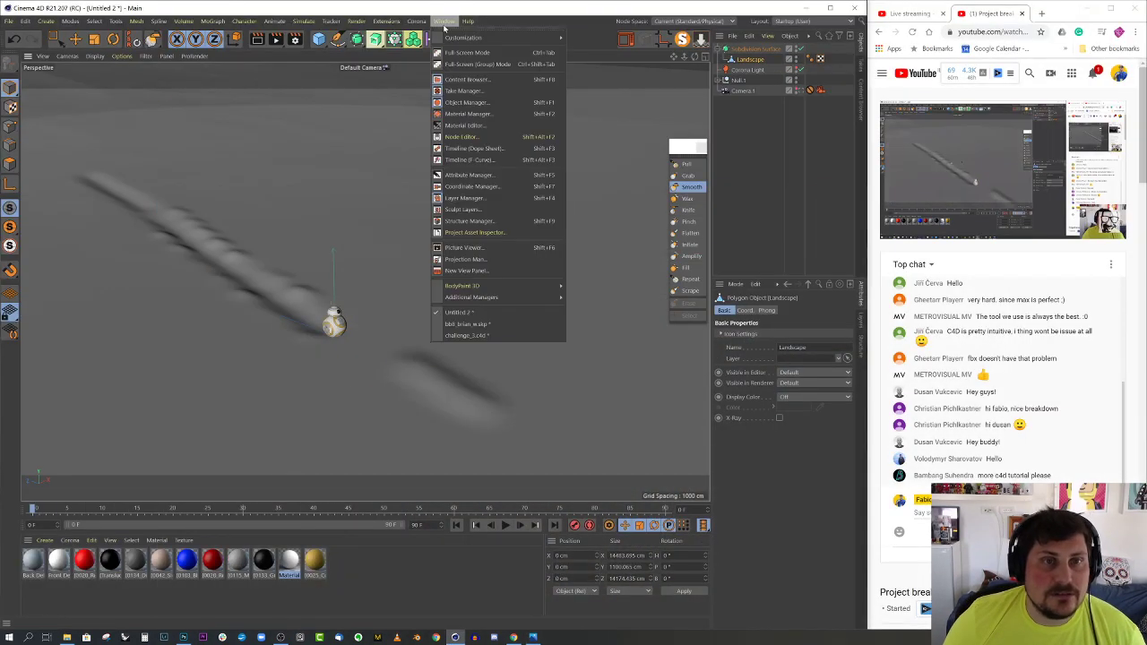
{"action": "left_click", "coordinate": [476, 335]}
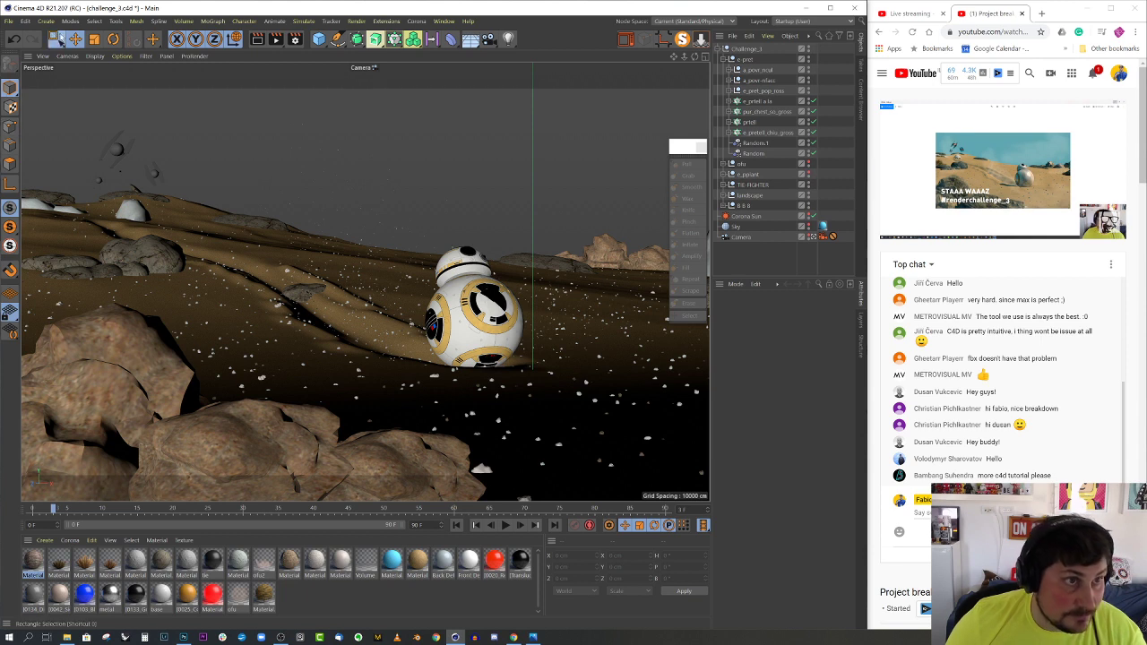
{"action": "left_click_drag", "start_coordinate": [55, 40], "coordinate": [107, 57]}
{"action": "left_click", "coordinate": [221, 319]}
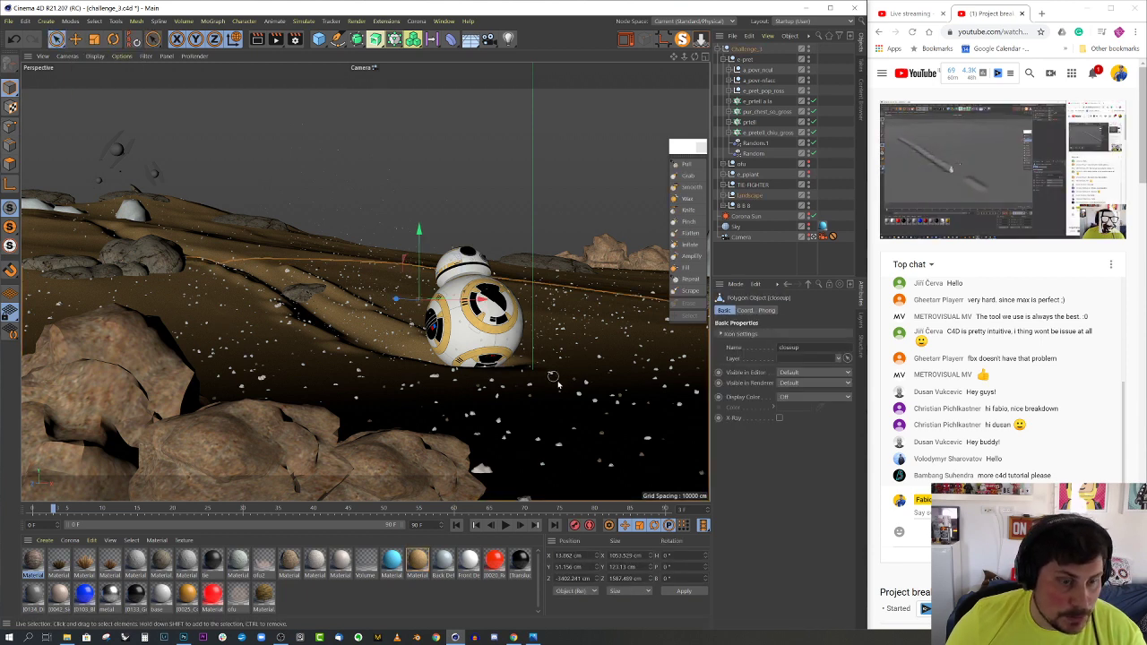
Inspect the sand material's diffuse, bump and displacement settings, including the displacement texture, and close the Material Editor
{"action": "left_click", "coordinate": [418, 559]}
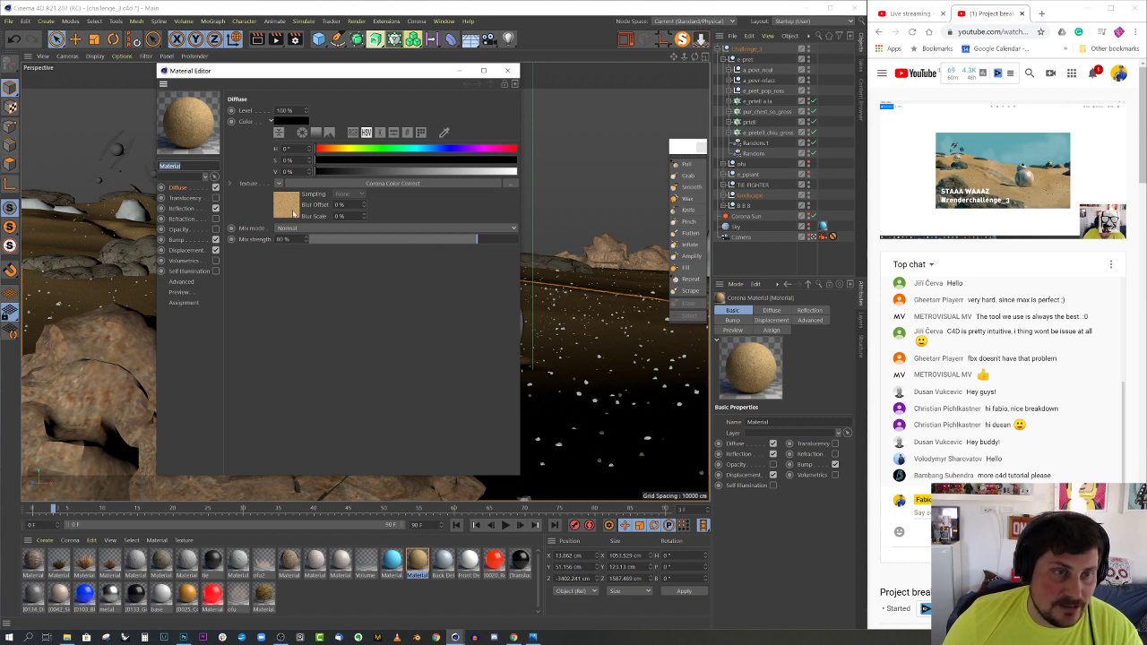
{"action": "left_click", "coordinate": [179, 239]}
{"action": "left_click", "coordinate": [191, 250]}
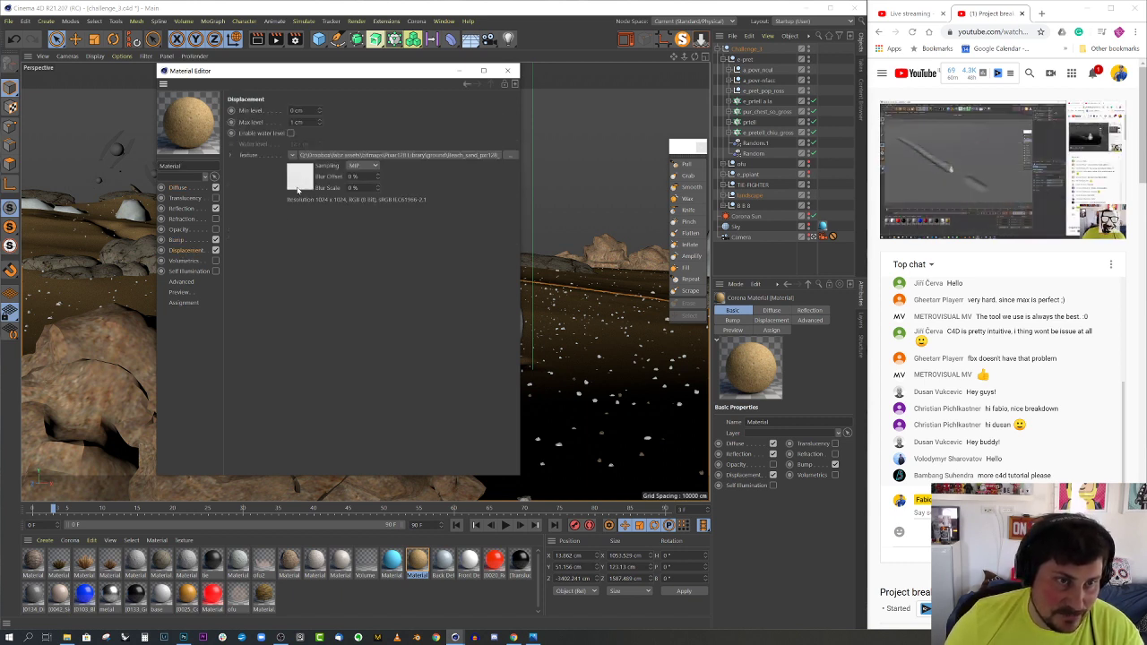
{"action": "left_click", "coordinate": [298, 189]}
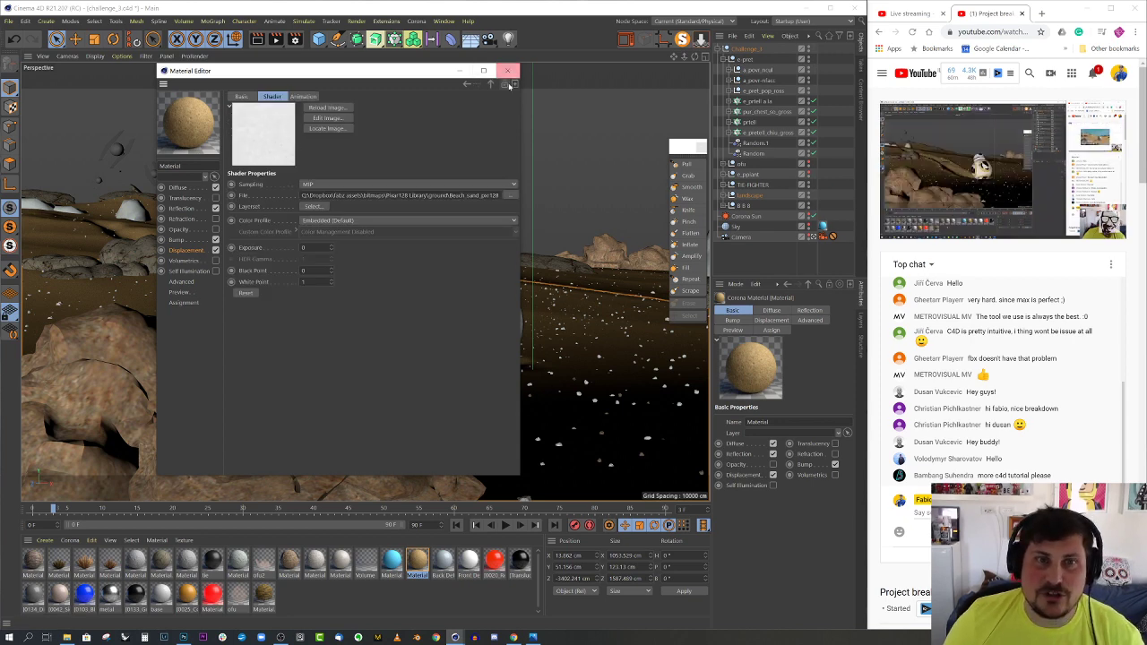
{"action": "left_click", "coordinate": [508, 70]}
Switch to the Untitled 2 project and create a new Corona material named sand
{"action": "left_click", "coordinate": [442, 21]}
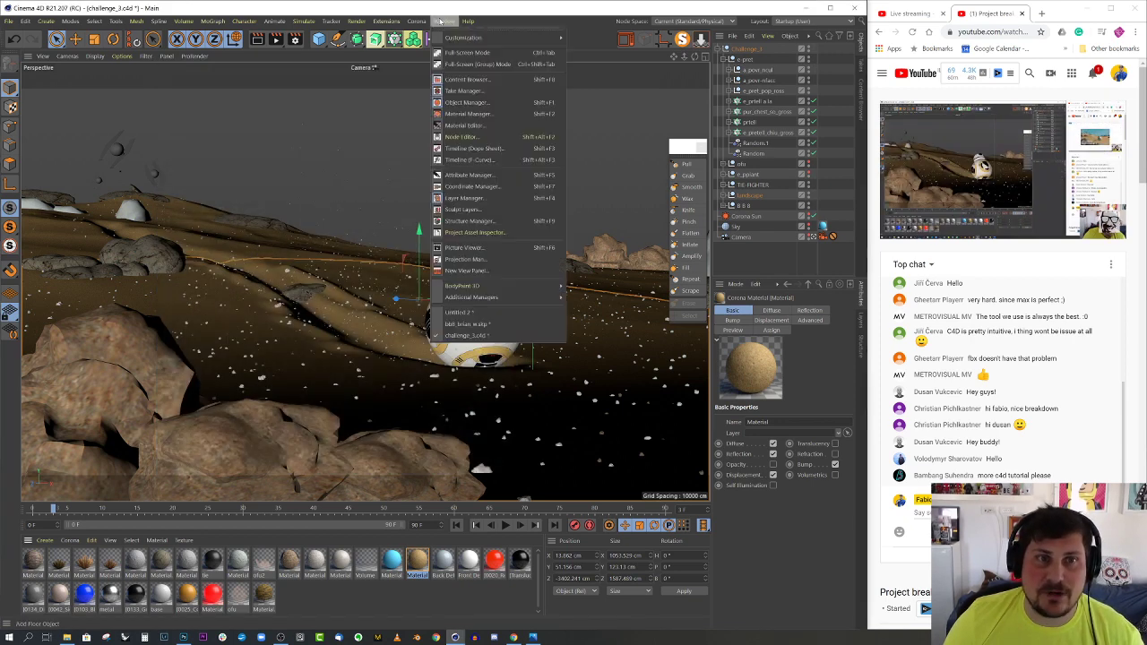
{"action": "left_click", "coordinate": [459, 312]}
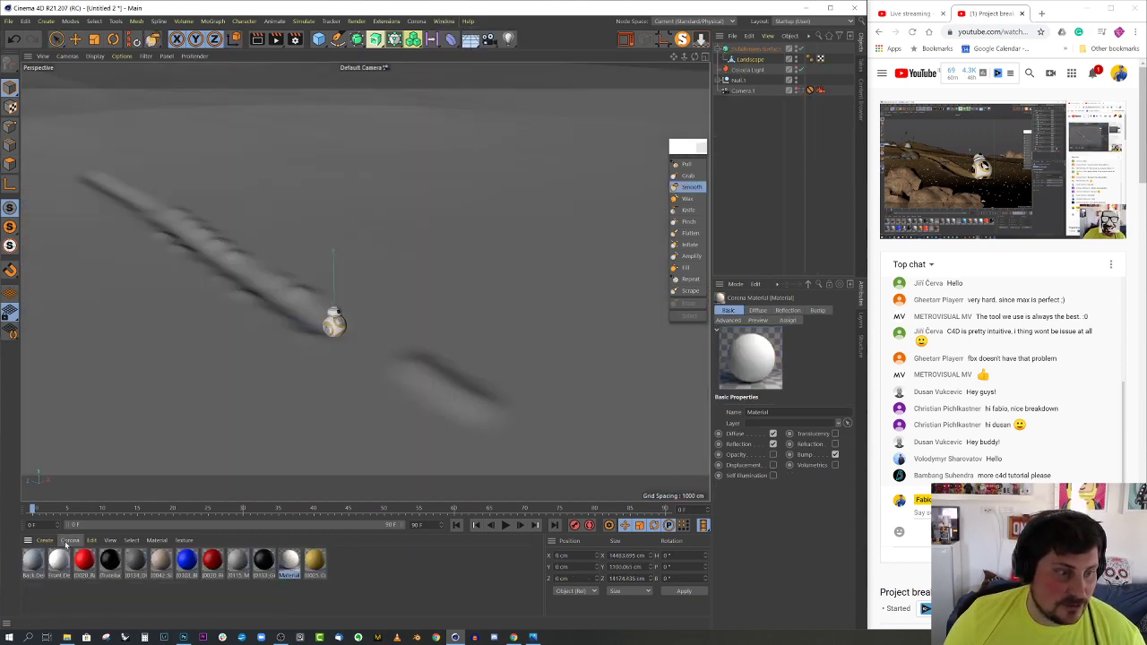
{"action": "left_click", "coordinate": [67, 541]}
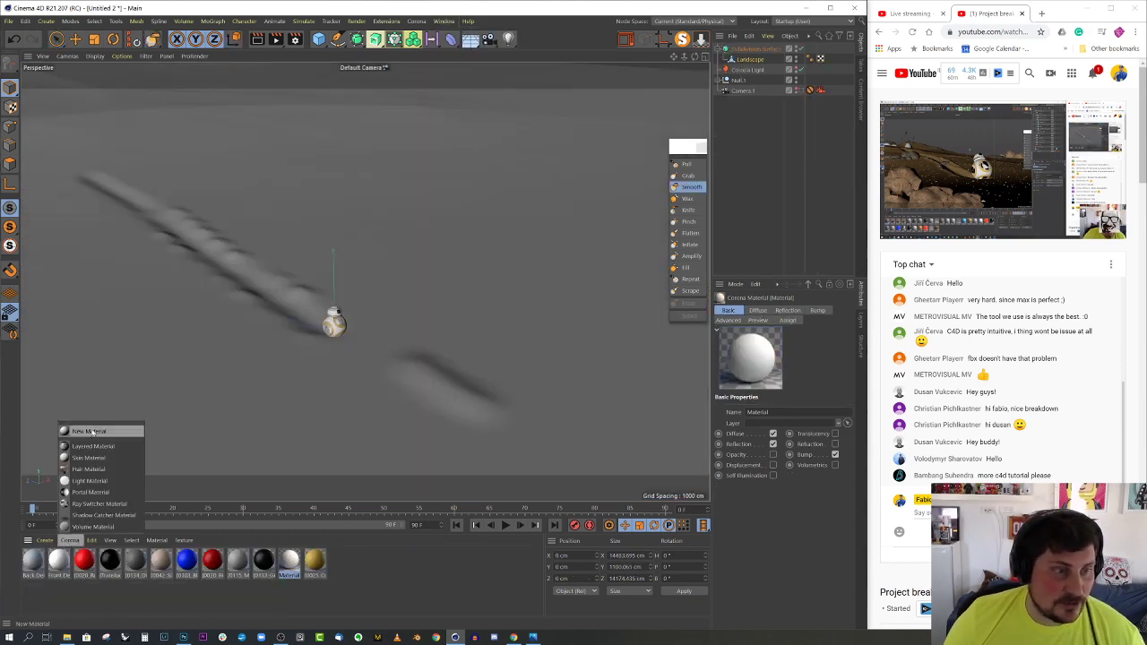
{"action": "left_click", "coordinate": [89, 431]}
{"action": "double_click", "coordinate": [36, 557]}
{"action": "double_click", "coordinate": [170, 165]}
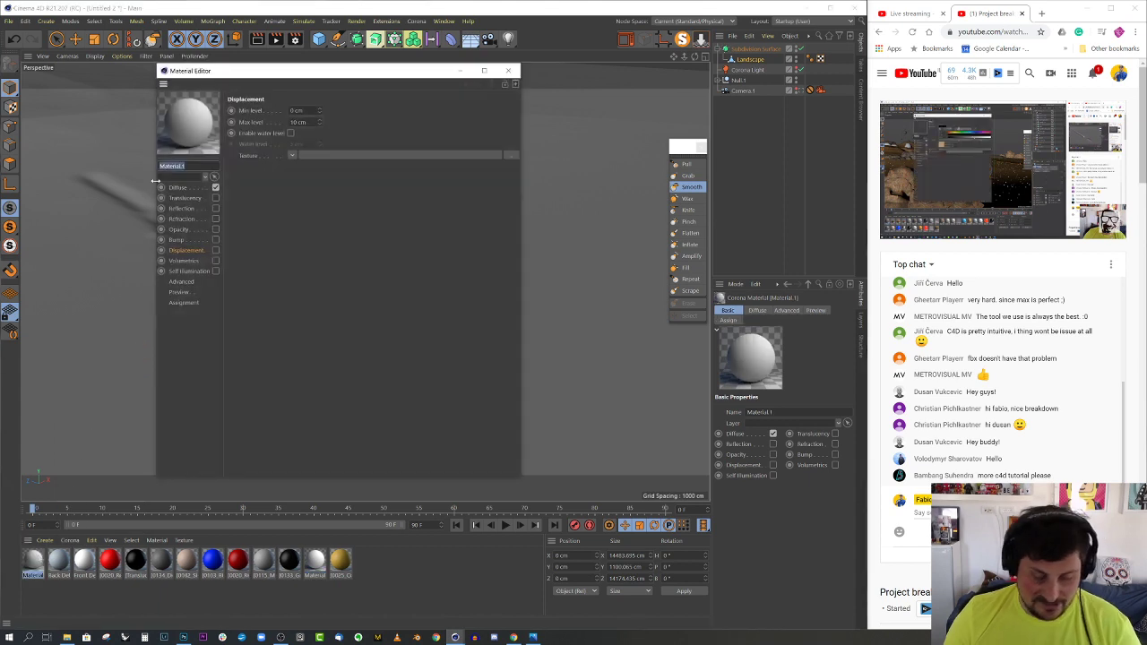
{"action": "type", "text": "sand"}
{"action": "key", "text": "Return"}
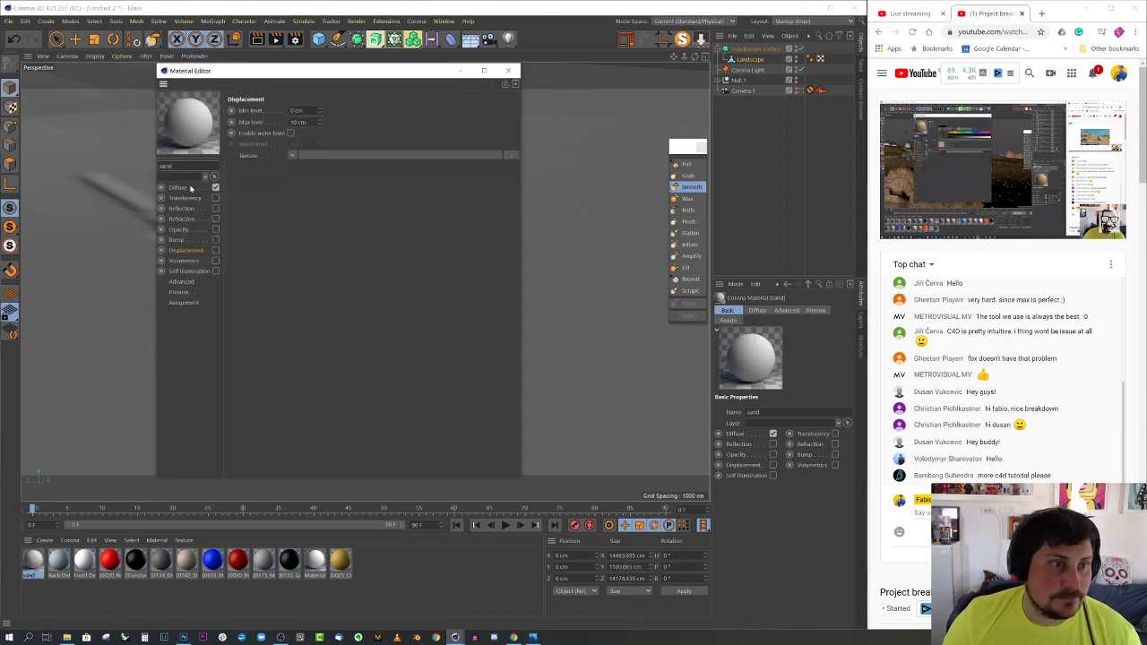
Preview Beach_sand_pxr128.tif and load it as the sand material's diffuse texture without copying it to the project
{"action": "left_click", "coordinate": [179, 187]}
{"action": "left_click", "coordinate": [281, 184]}
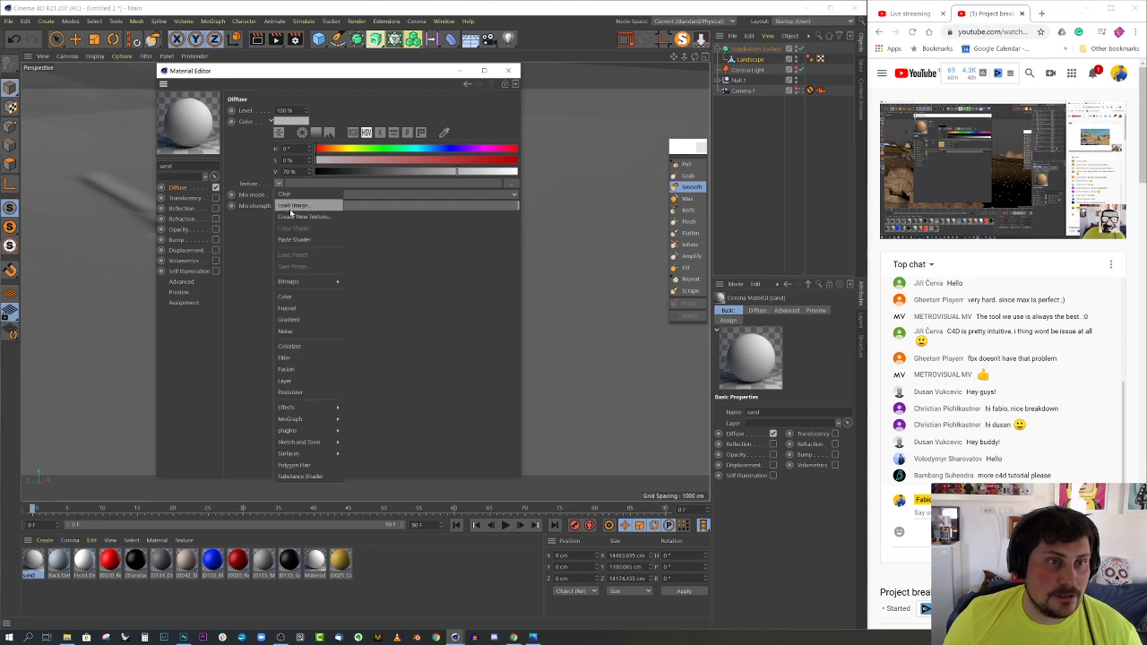
{"action": "left_click", "coordinate": [296, 202]}
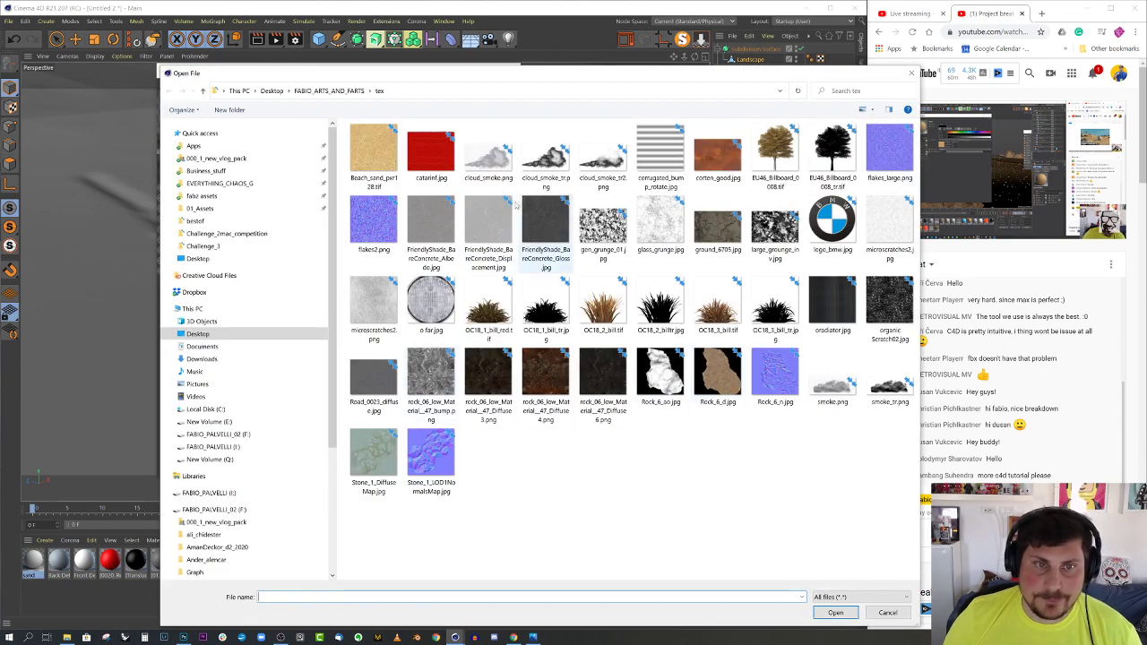
{"action": "left_click", "coordinate": [377, 161]}
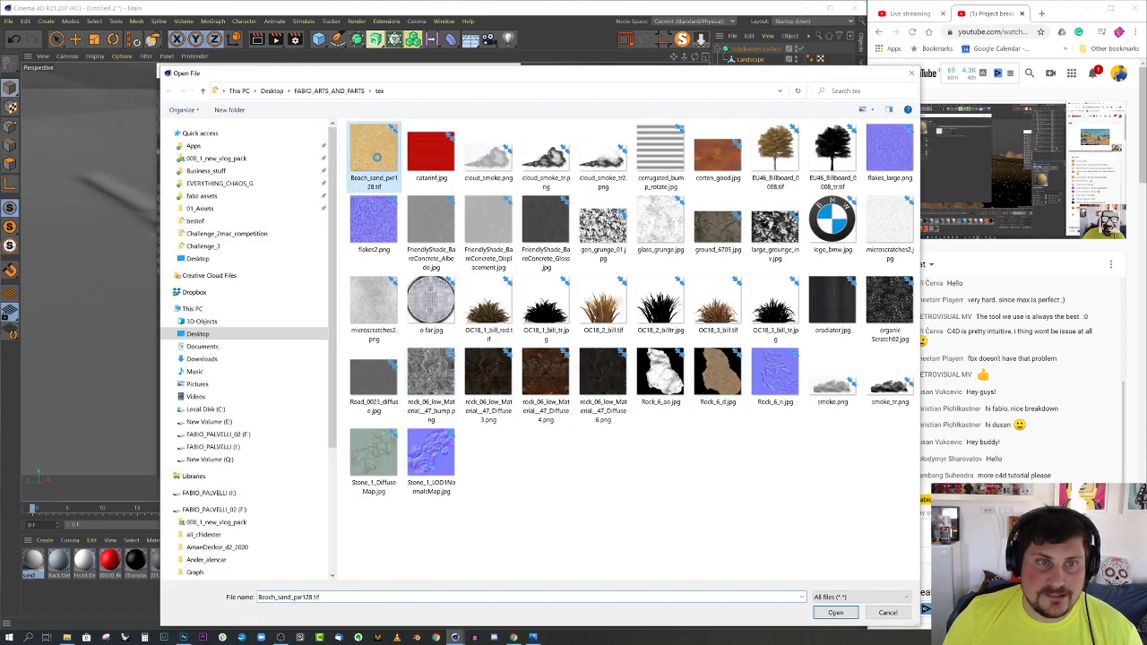
{"action": "right_click", "coordinate": [377, 161]}
{"action": "left_click", "coordinate": [242, 182]}
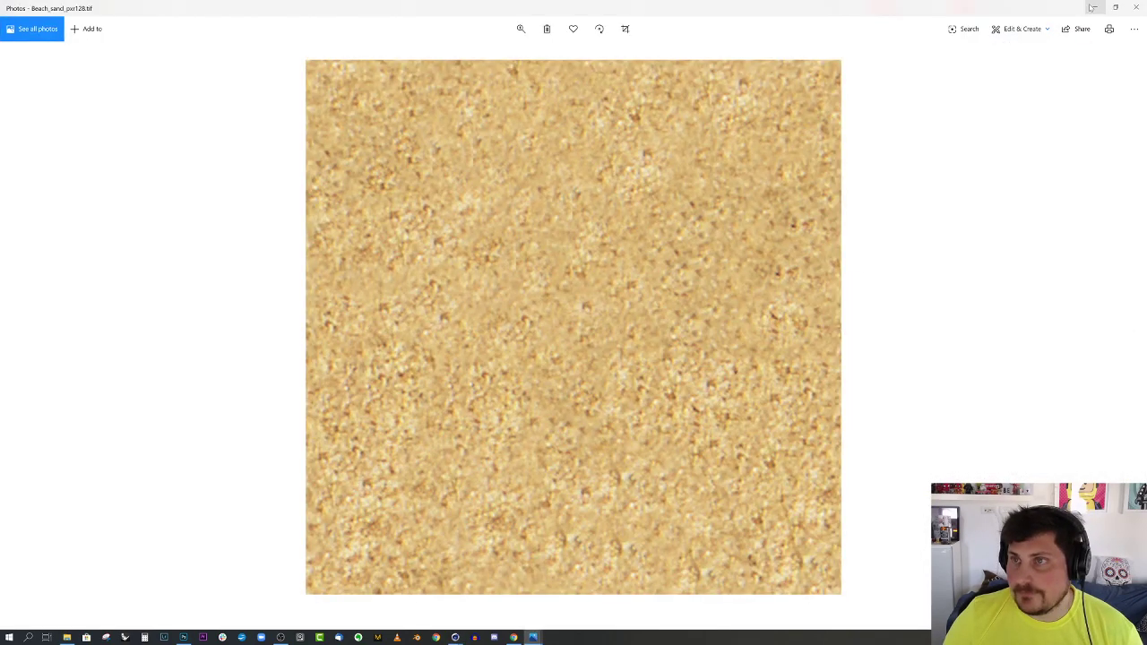
{"action": "left_click", "coordinate": [1093, 7]}
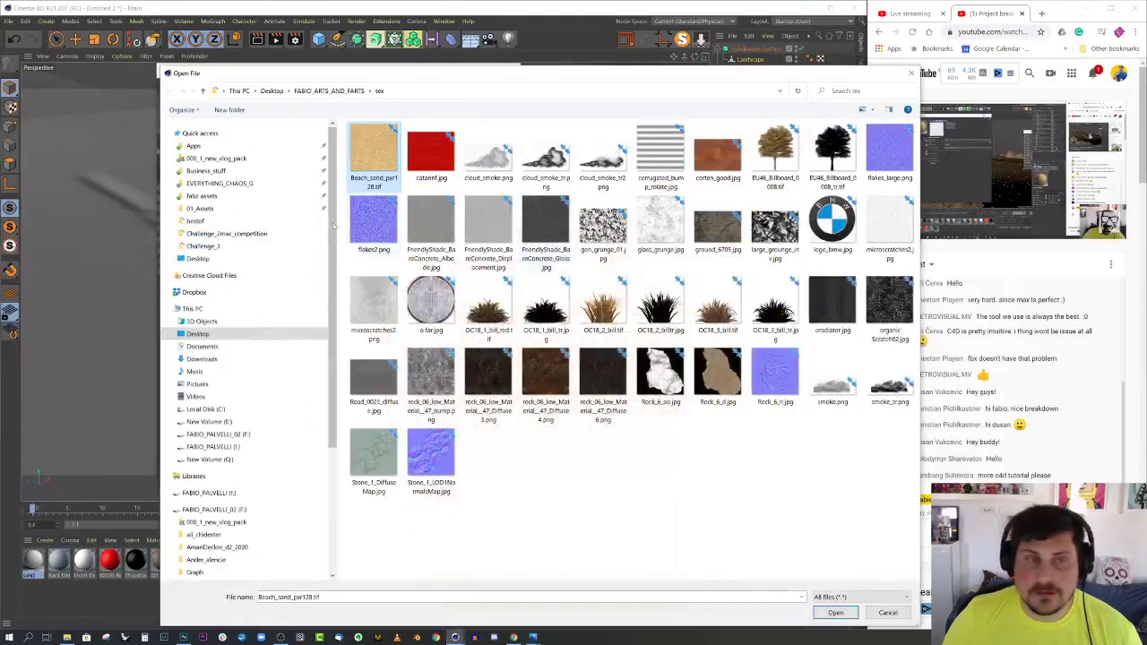
{"action": "left_click", "coordinate": [842, 614]}
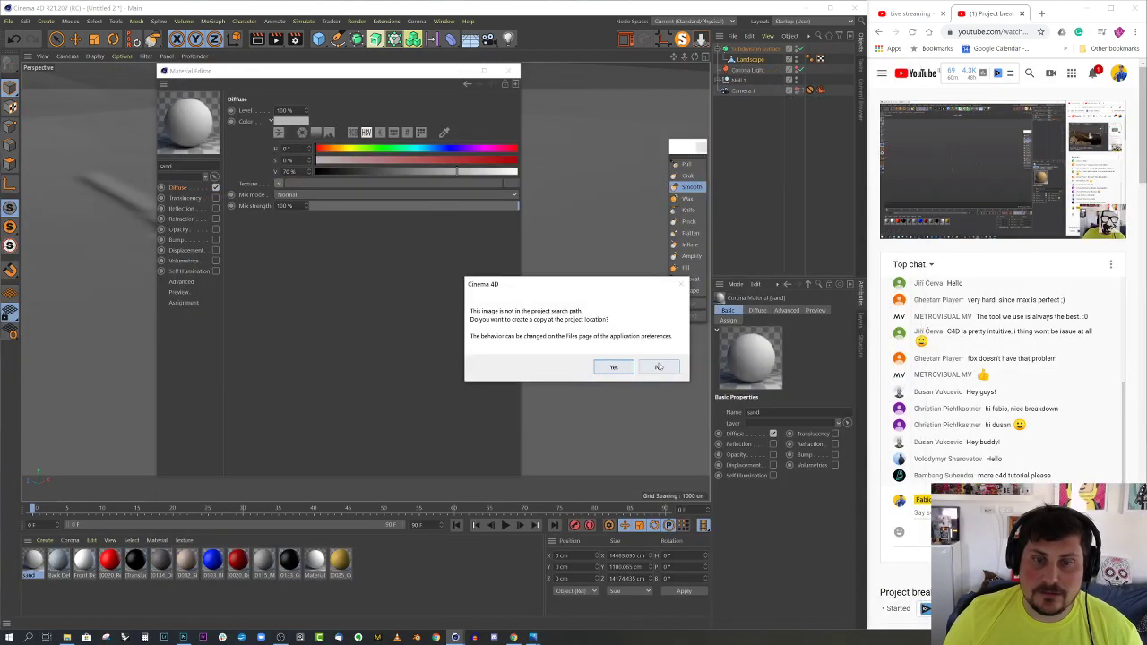
{"action": "left_click", "coordinate": [659, 366]}
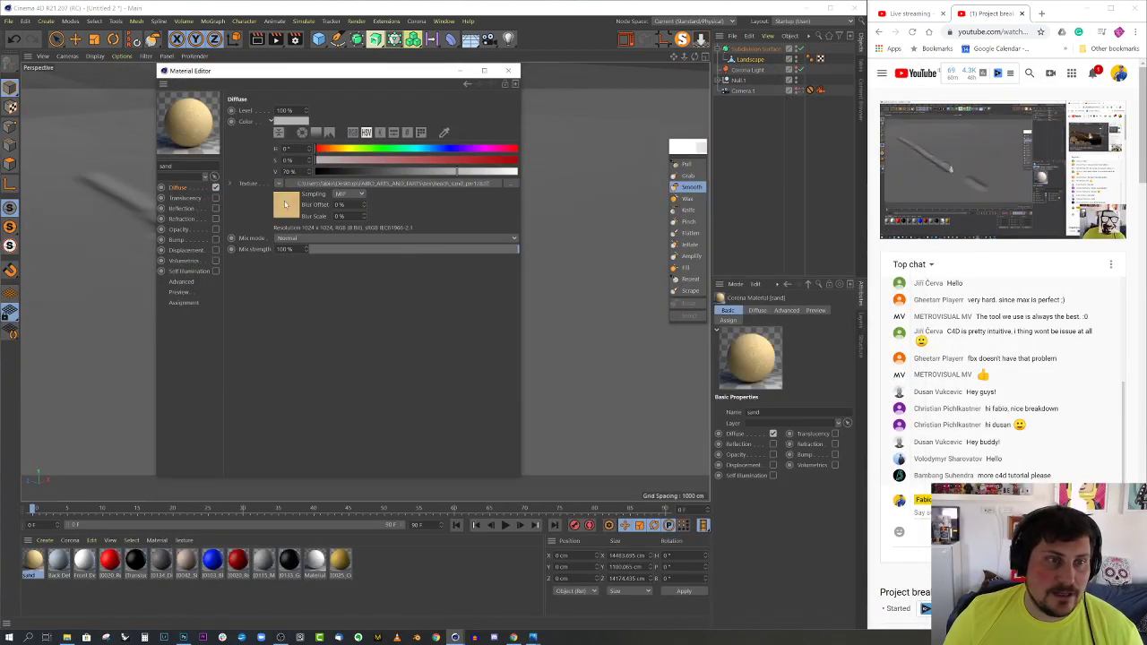
Reuse the diffuse sand texture in the sand material's reflection channel and enable reflection
{"action": "left_click_drag", "start_coordinate": [285, 204], "coordinate": [244, 205]}
{"action": "left_click_drag", "start_coordinate": [175, 211], "coordinate": [284, 185]}
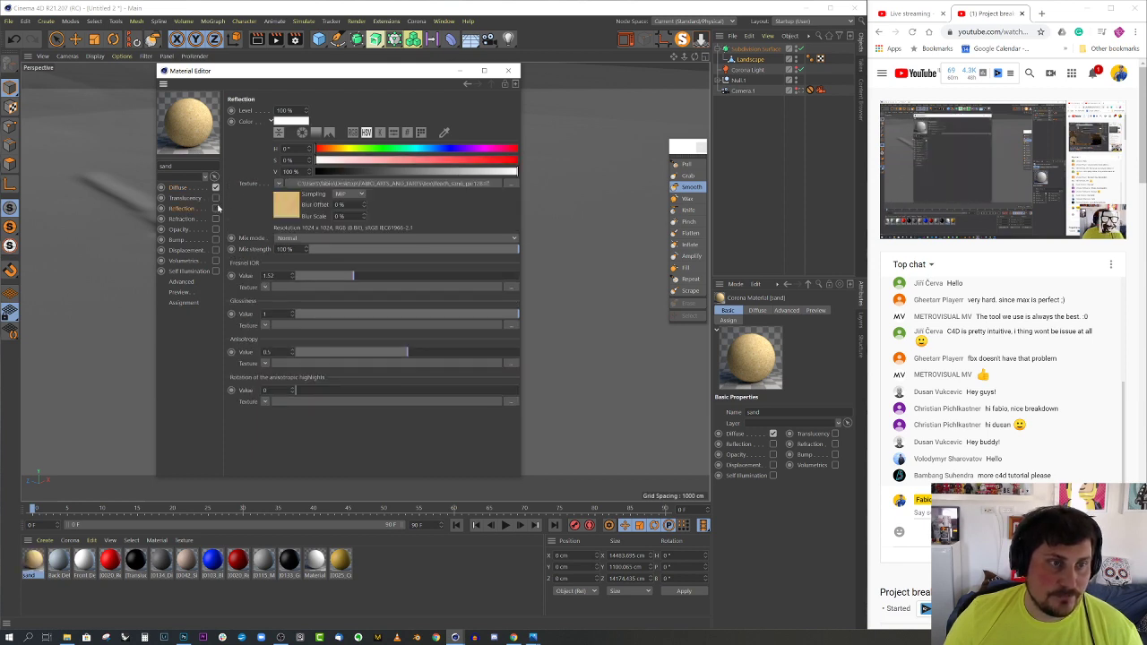
{"action": "left_click", "coordinate": [216, 208]}
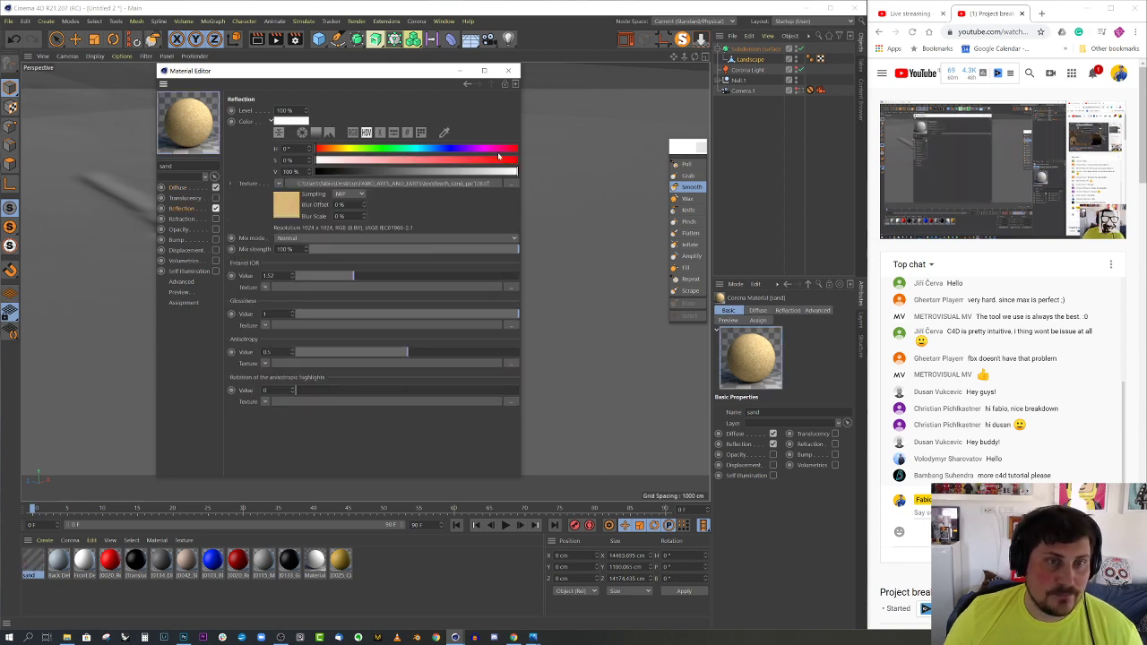
Set the reflection's mix strength to 70%, its colour brightness to 52% and its glossiness to 0.5
{"action": "left_click", "coordinate": [459, 250]}
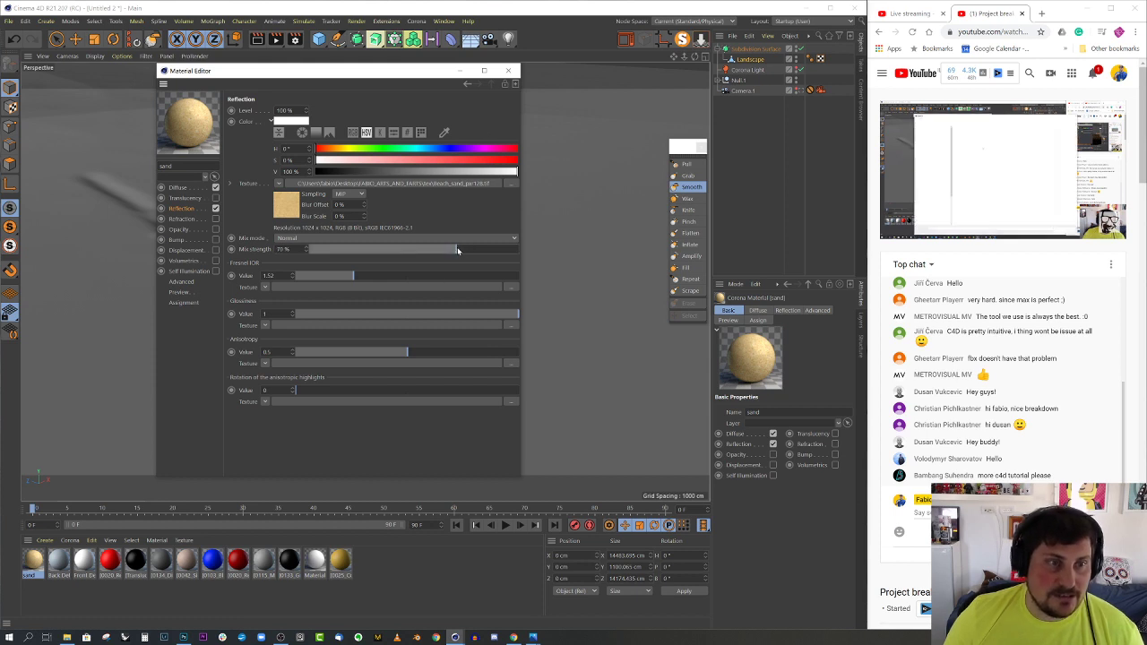
{"action": "left_click_drag", "start_coordinate": [502, 176], "coordinate": [420, 175]}
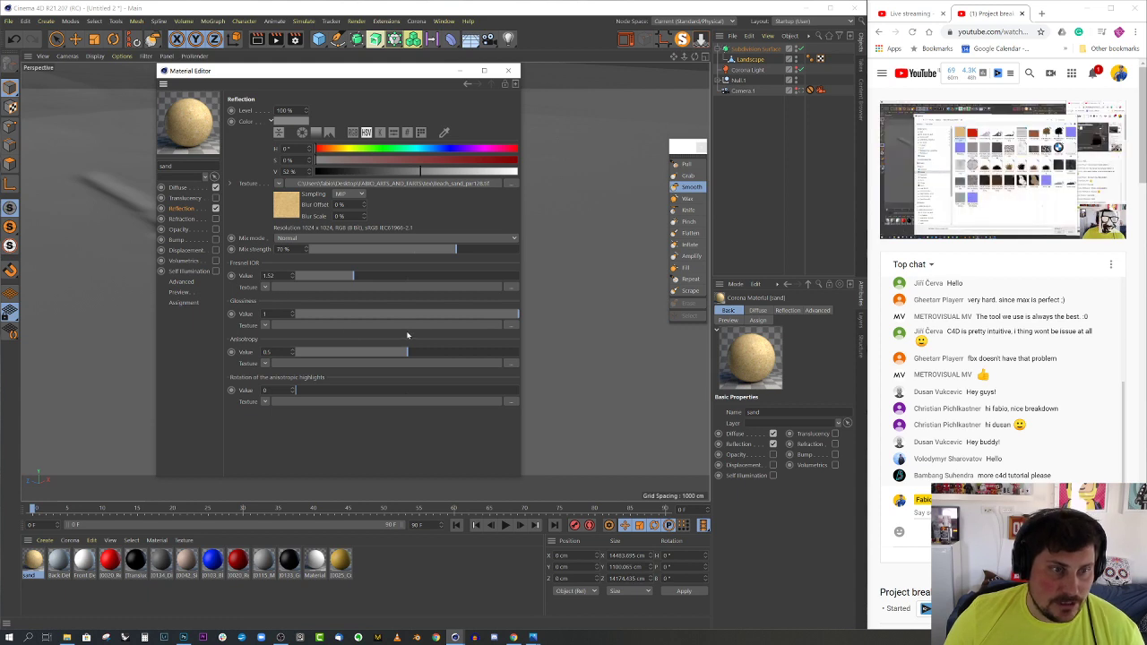
{"action": "left_click_drag", "start_coordinate": [454, 318], "coordinate": [405, 314]}
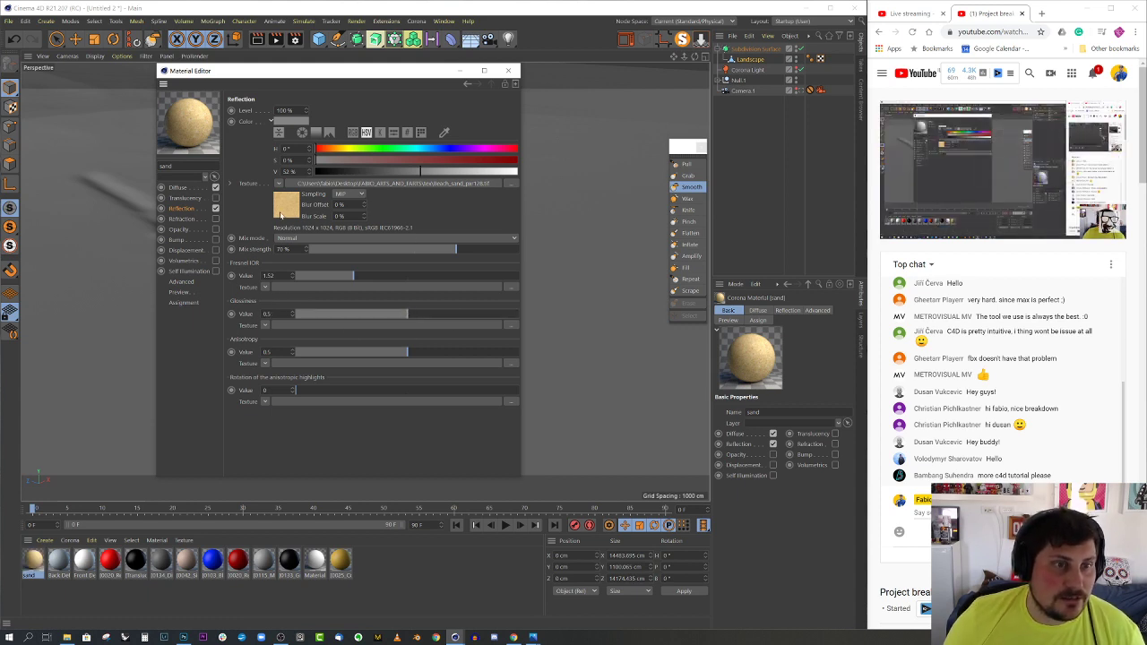
Enable bump on the sand material and start loading an image for its texture
{"action": "left_click", "coordinate": [178, 240]}
{"action": "left_click", "coordinate": [216, 240]}
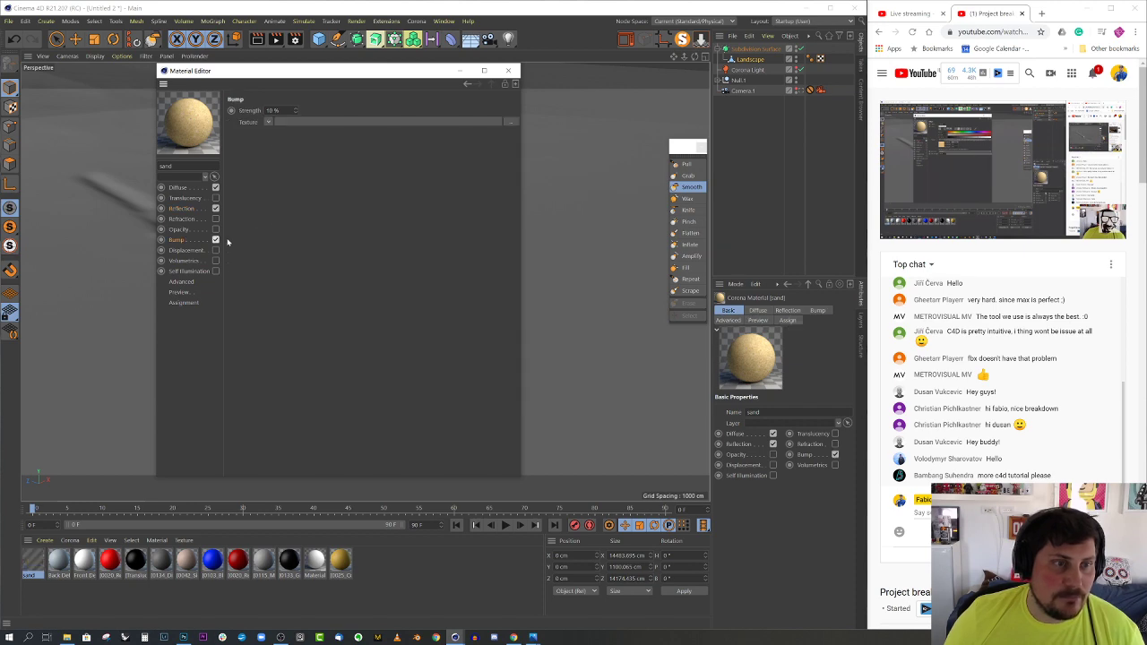
{"action": "left_click", "coordinate": [273, 128]}
{"action": "left_click", "coordinate": [288, 143]}
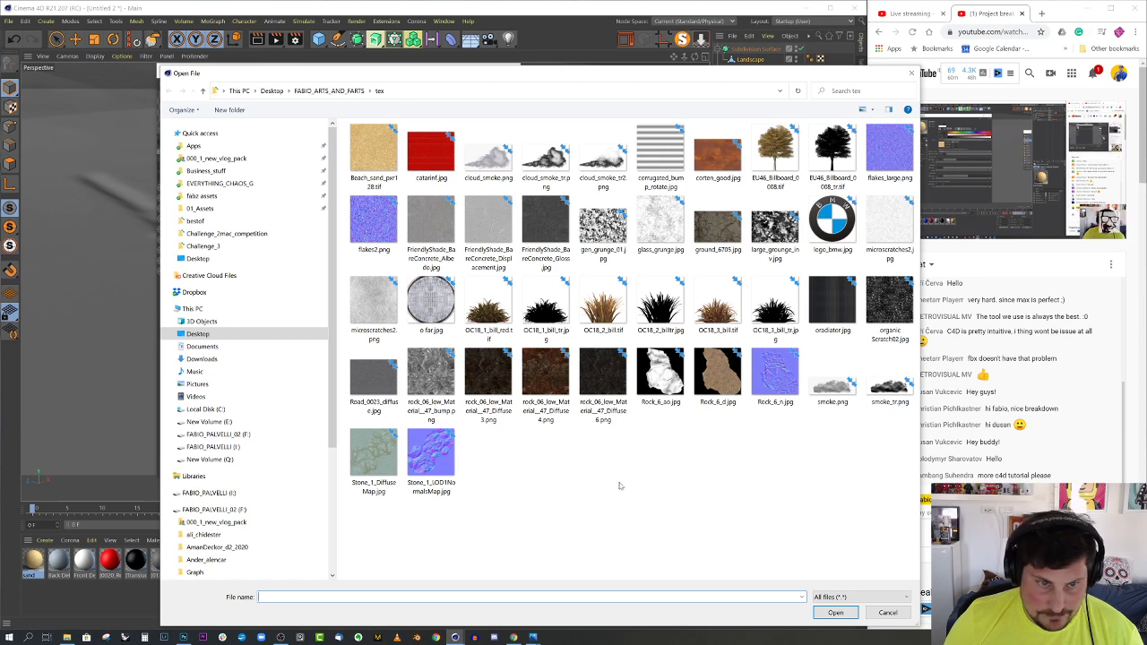
Search the bitmaps folder inside fabz assets for "sand"
{"action": "left_click", "coordinate": [202, 196]}
{"action": "double_click", "coordinate": [370, 151]}
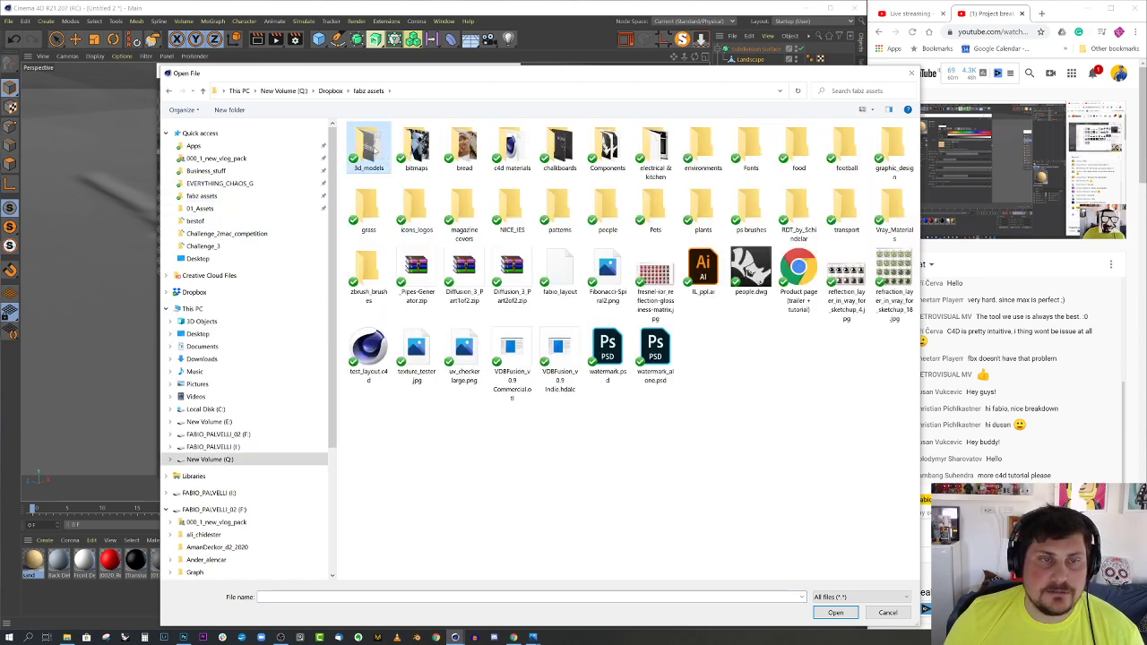
{"action": "left_click", "coordinate": [368, 90]}
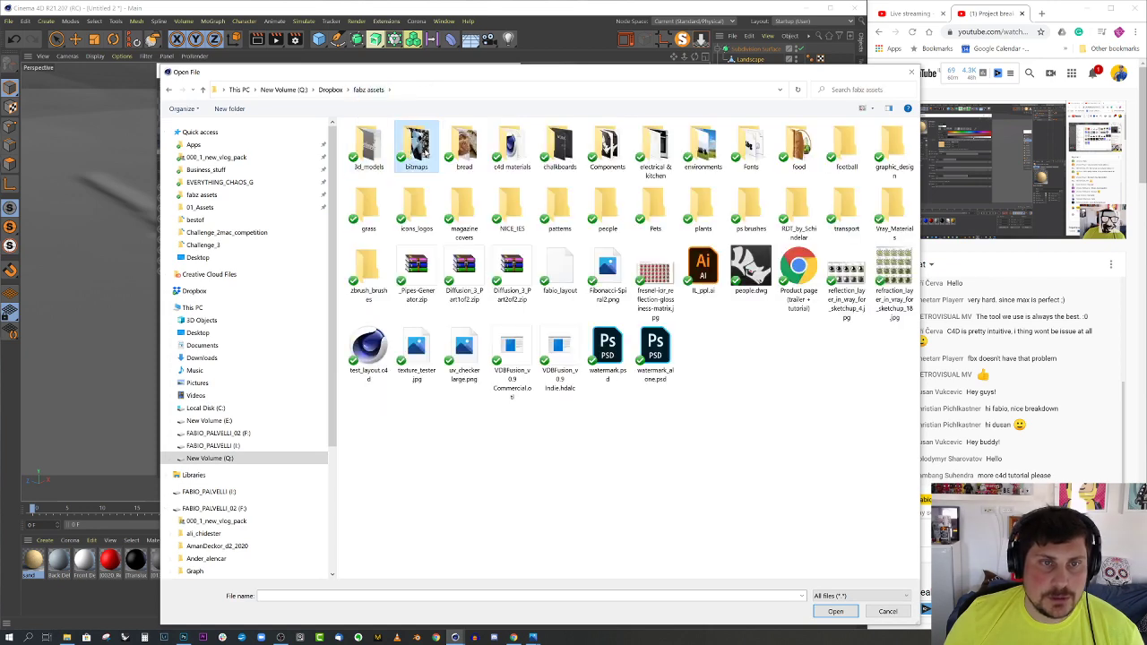
{"action": "double_click", "coordinate": [403, 144]}
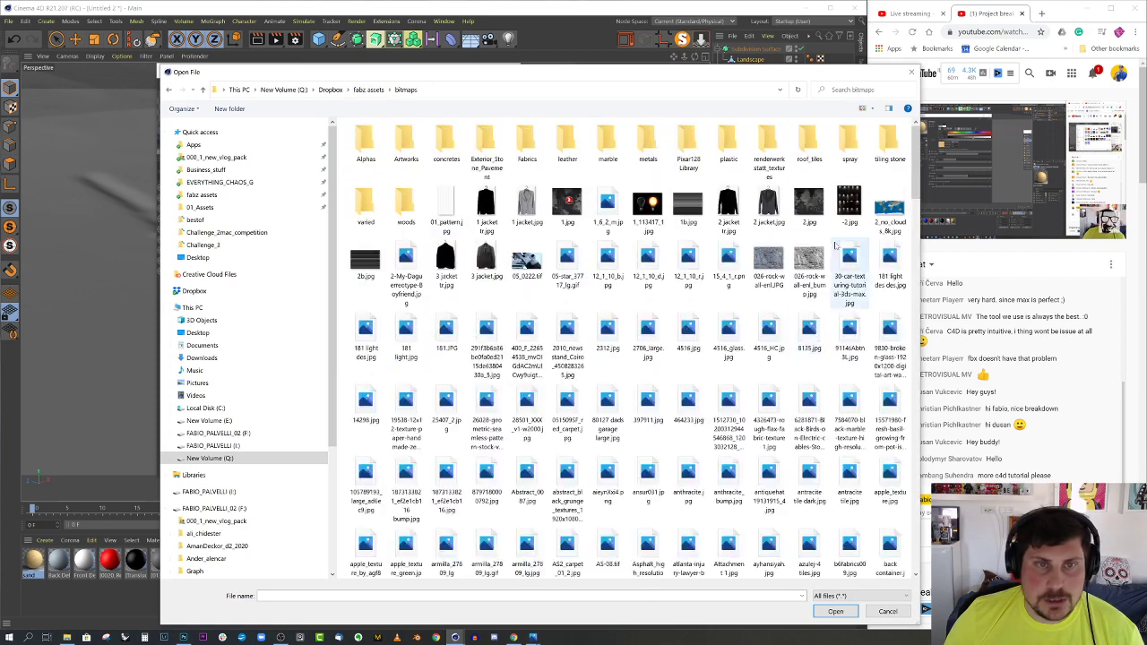
{"action": "left_click", "coordinate": [868, 92]}
{"action": "type", "text": "and"}
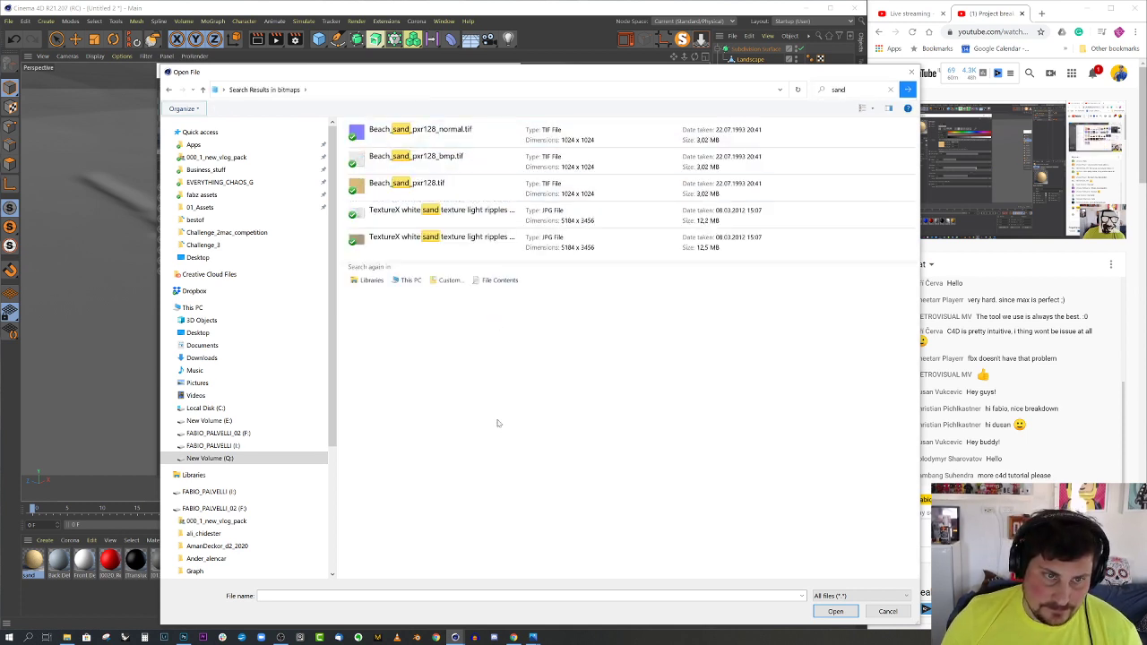
Load Beach_sand_pxr128_bmp.tif as the bump texture without copying it to the project
{"action": "right_click", "coordinate": [382, 168]}
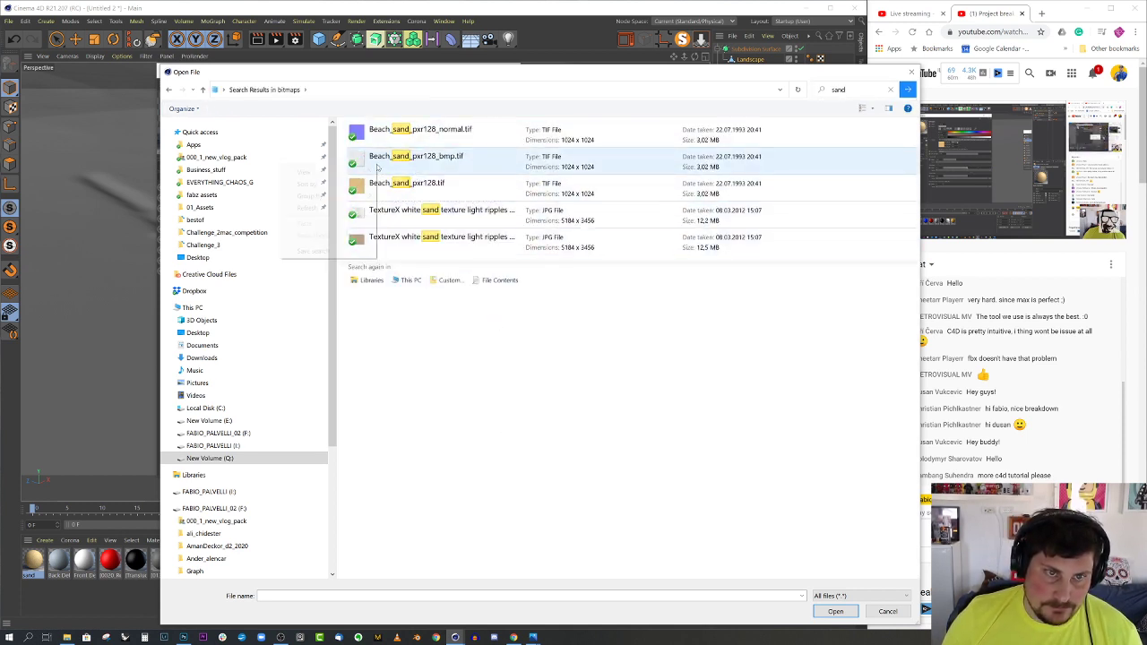
{"action": "left_click", "coordinate": [384, 160]}
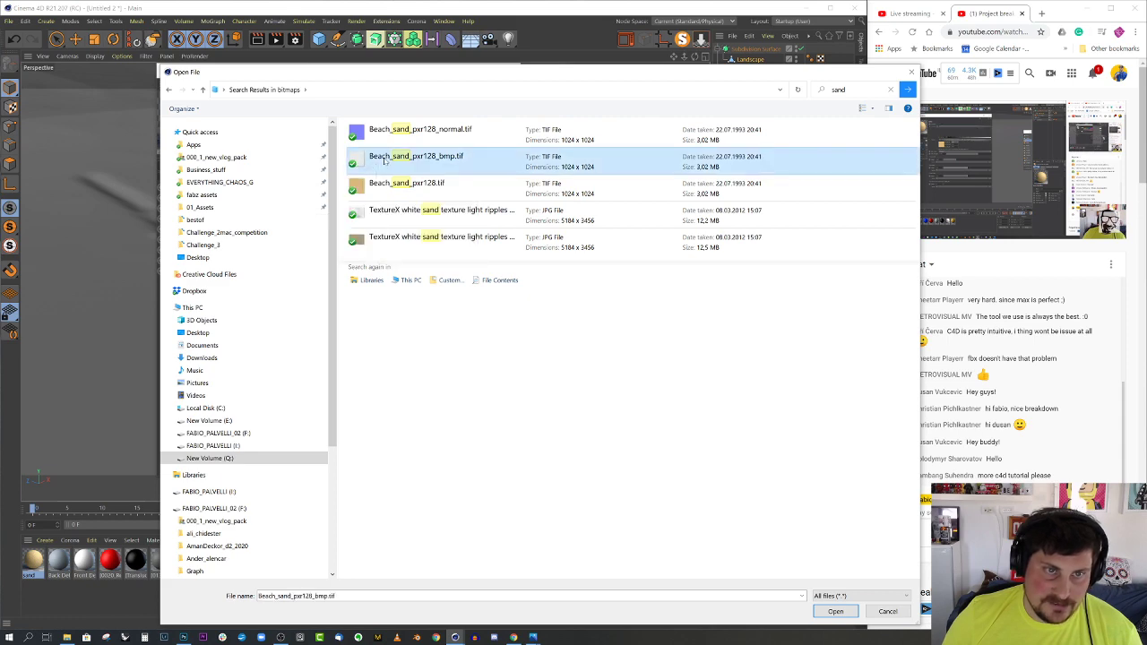
{"action": "left_click", "coordinate": [836, 612]}
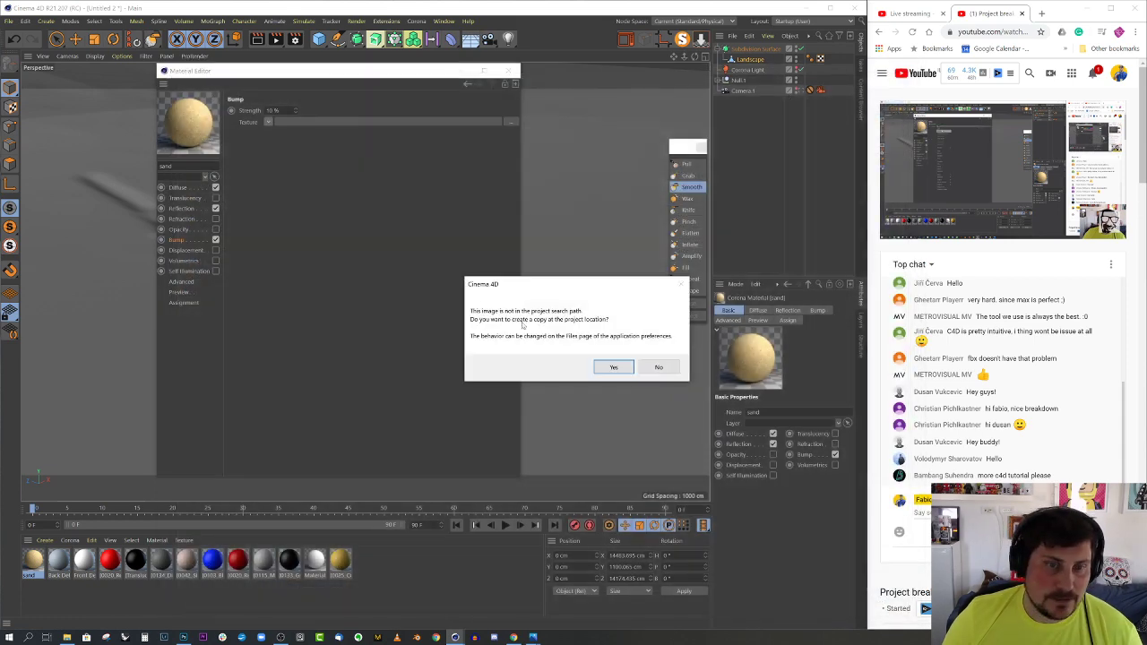
{"action": "left_click", "coordinate": [660, 367]}
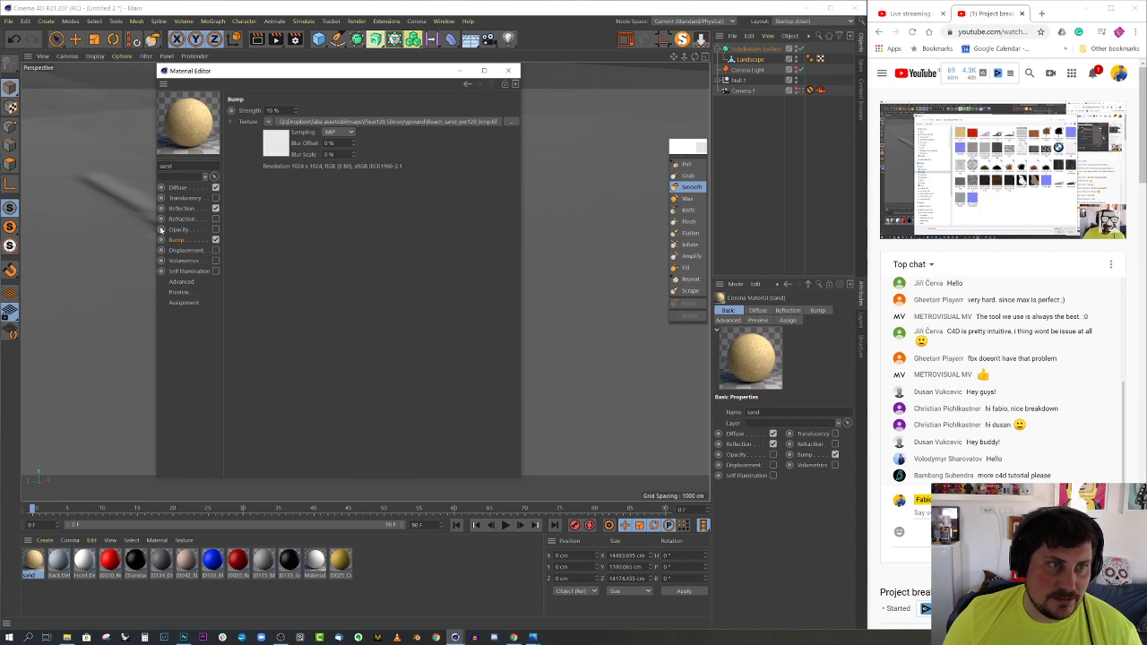
Enable displacement on the sand material and start loading an image for its texture
{"action": "left_click", "coordinate": [187, 251]}
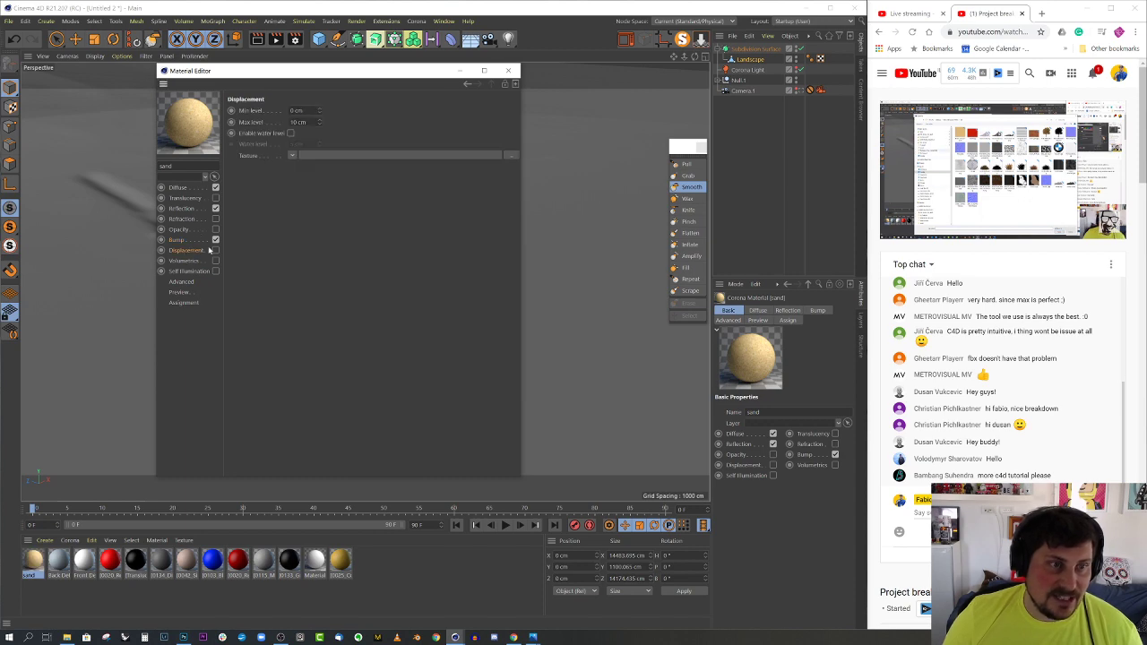
{"action": "left_click", "coordinate": [293, 157]}
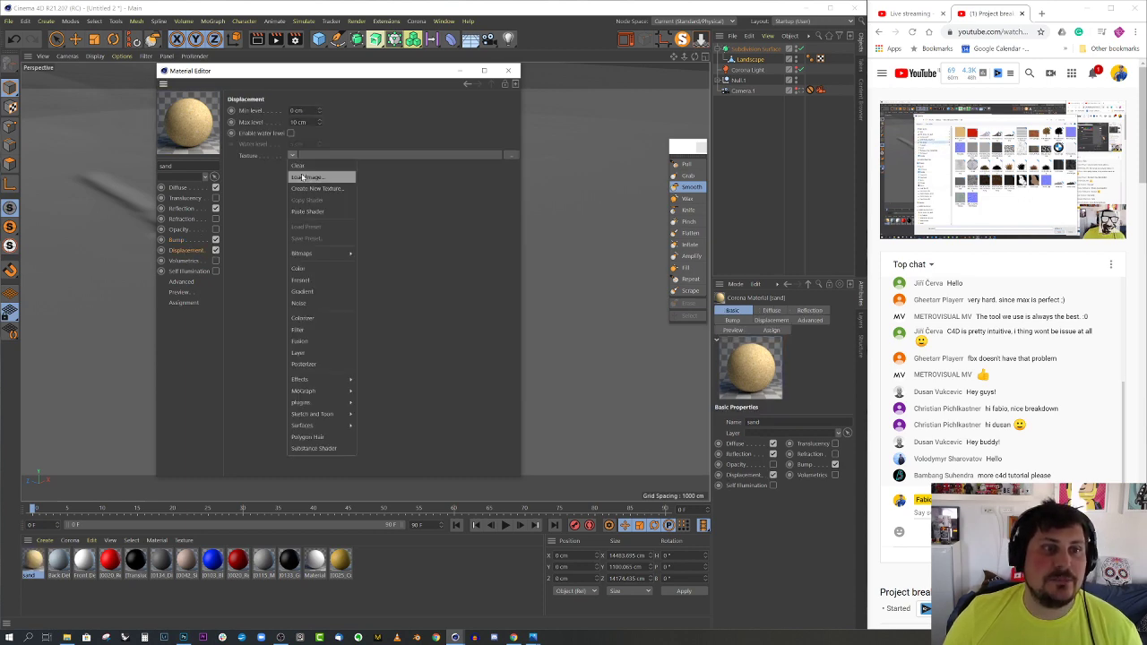
{"action": "left_click", "coordinate": [309, 177]}
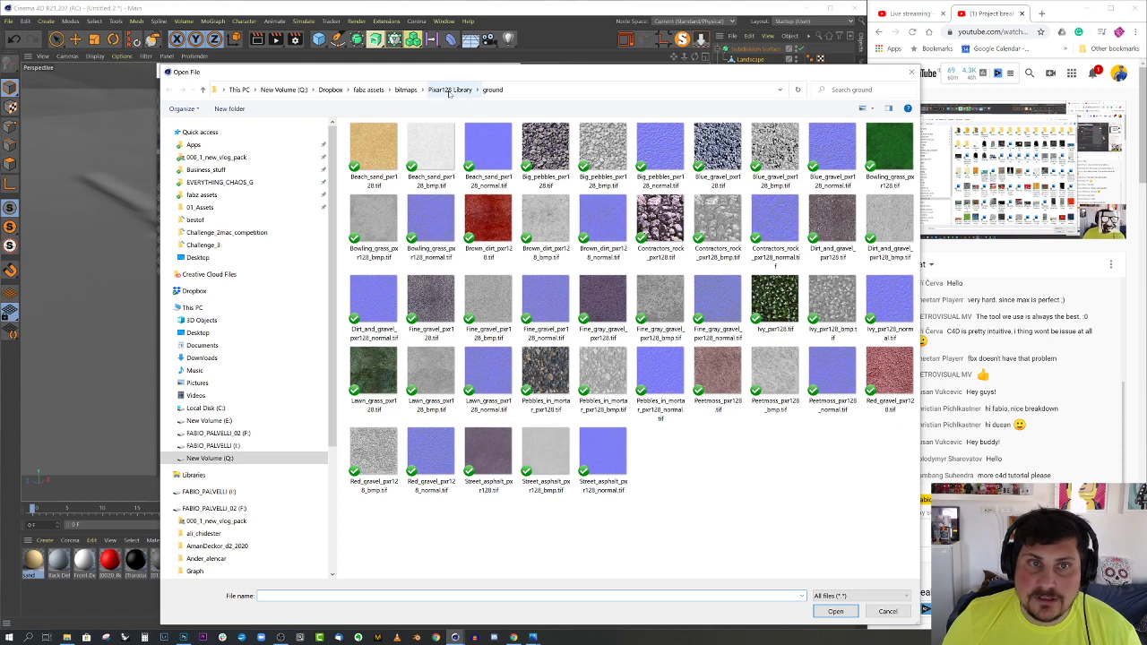
Search the fabz assets bitmaps folder for "sand" textures and display the results as large thumbnails
{"action": "left_click", "coordinate": [365, 89]}
{"action": "double_click", "coordinate": [410, 141]}
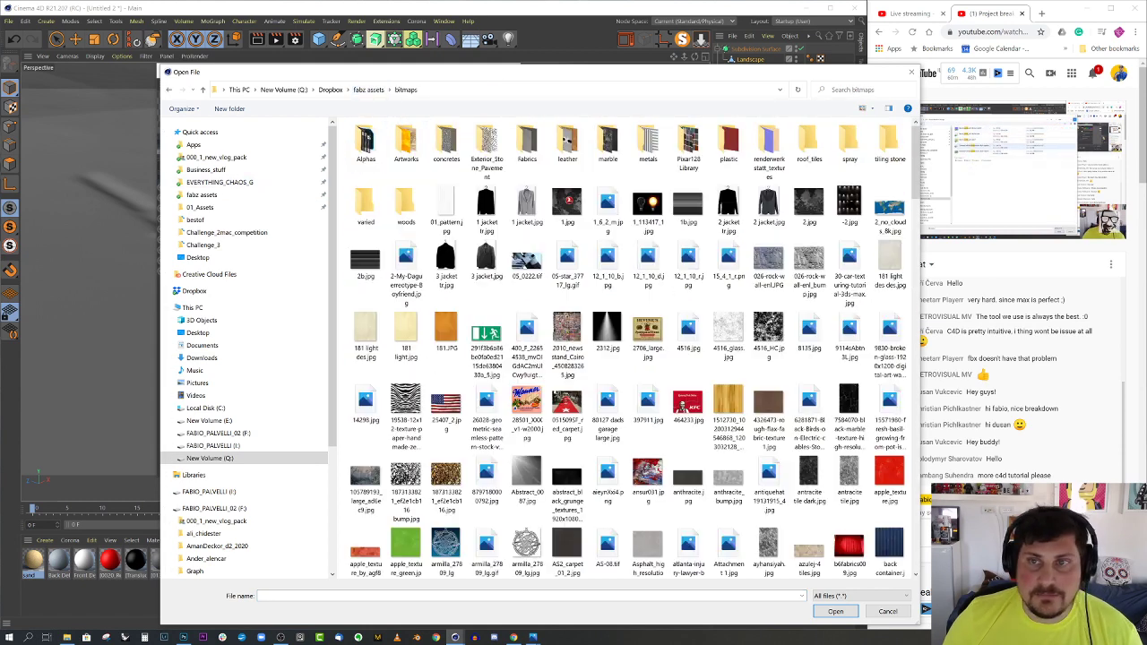
{"action": "left_click", "coordinate": [849, 89]}
{"action": "type", "text": "sand"}
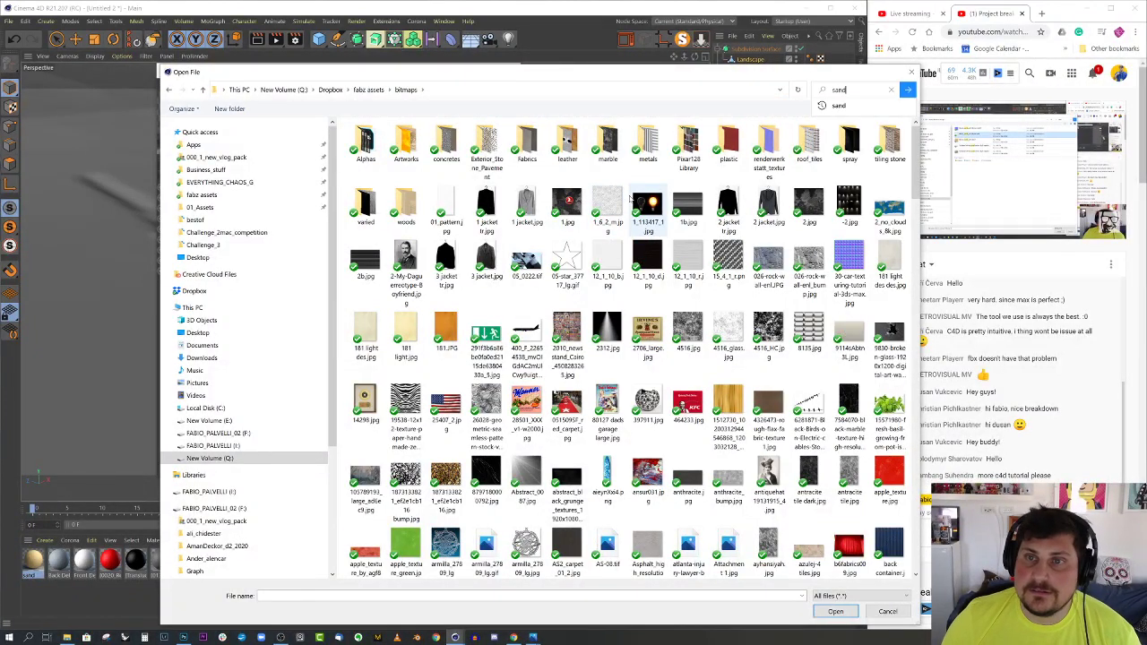
{"action": "left_click", "coordinate": [843, 108]}
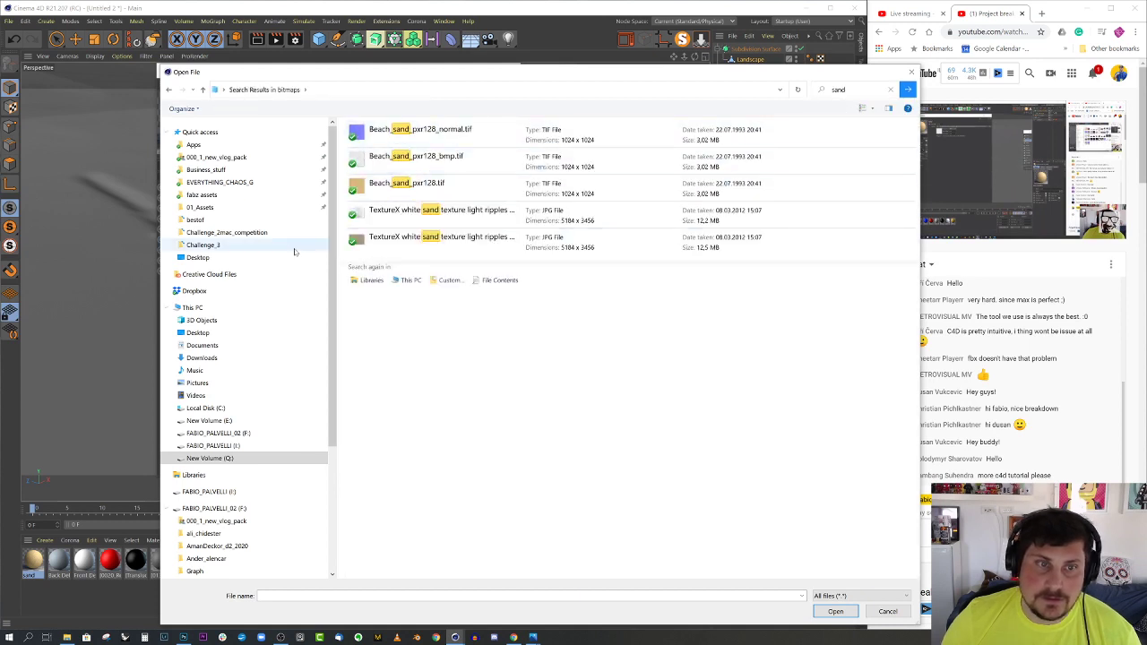
{"action": "right_click", "coordinate": [375, 223]}
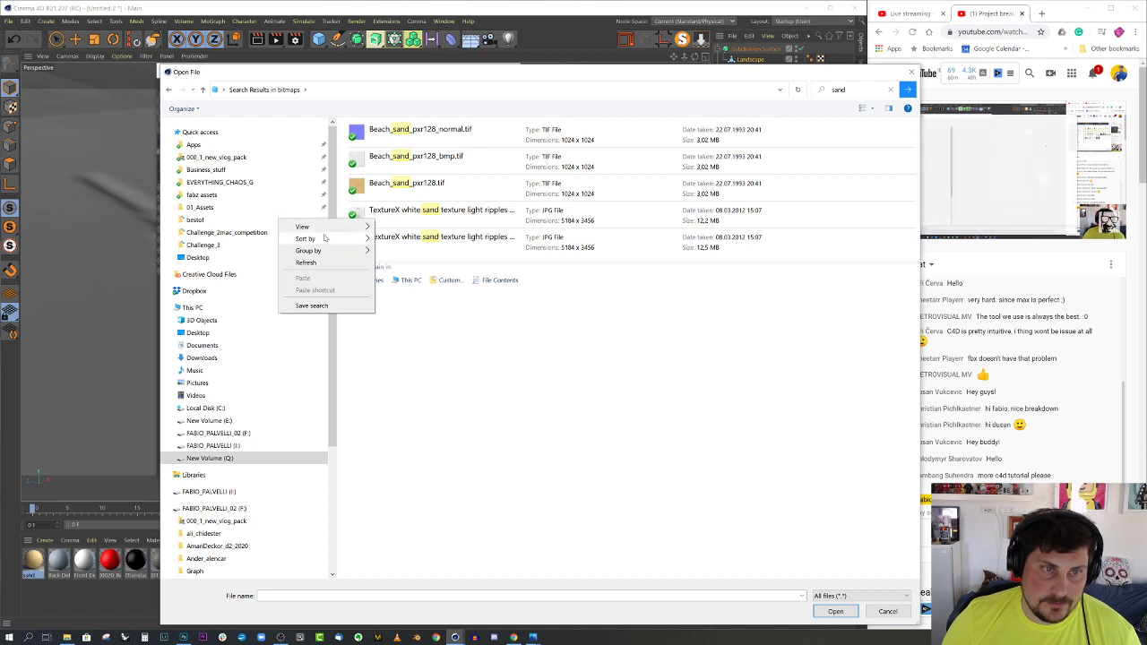
{"action": "mouse_move", "coordinate": [335, 232]}
{"action": "left_click", "coordinate": [408, 239]}
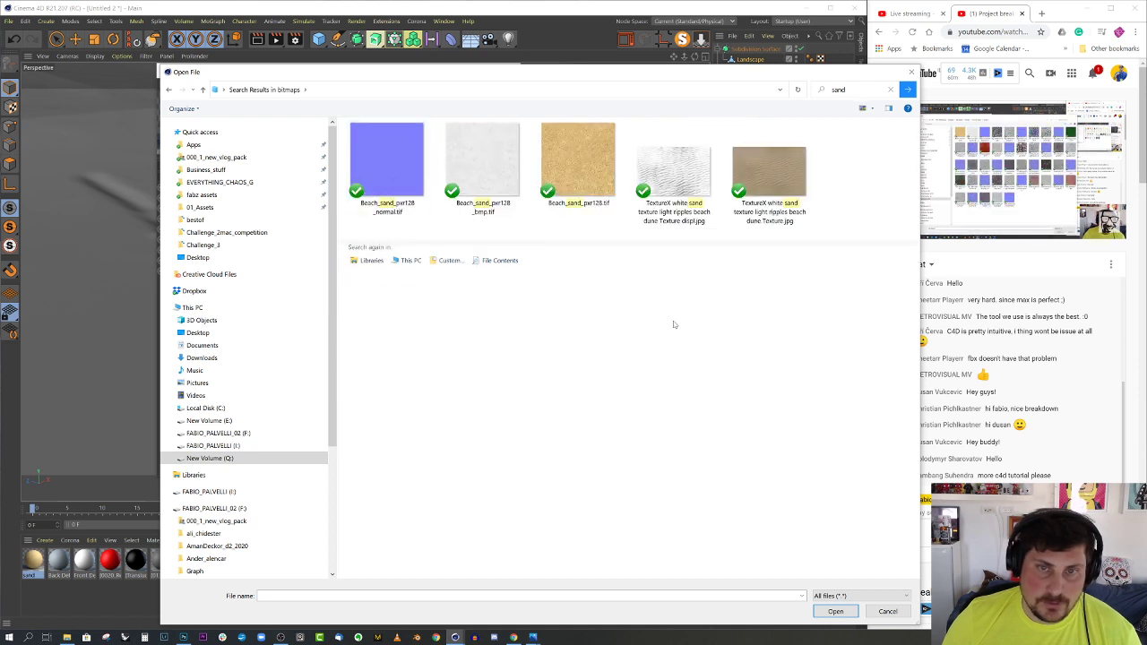
Preview the TextureX white sand ripples displ.jpg and load it as the displacement texture without copying it to the project
{"action": "right_click", "coordinate": [678, 179]}
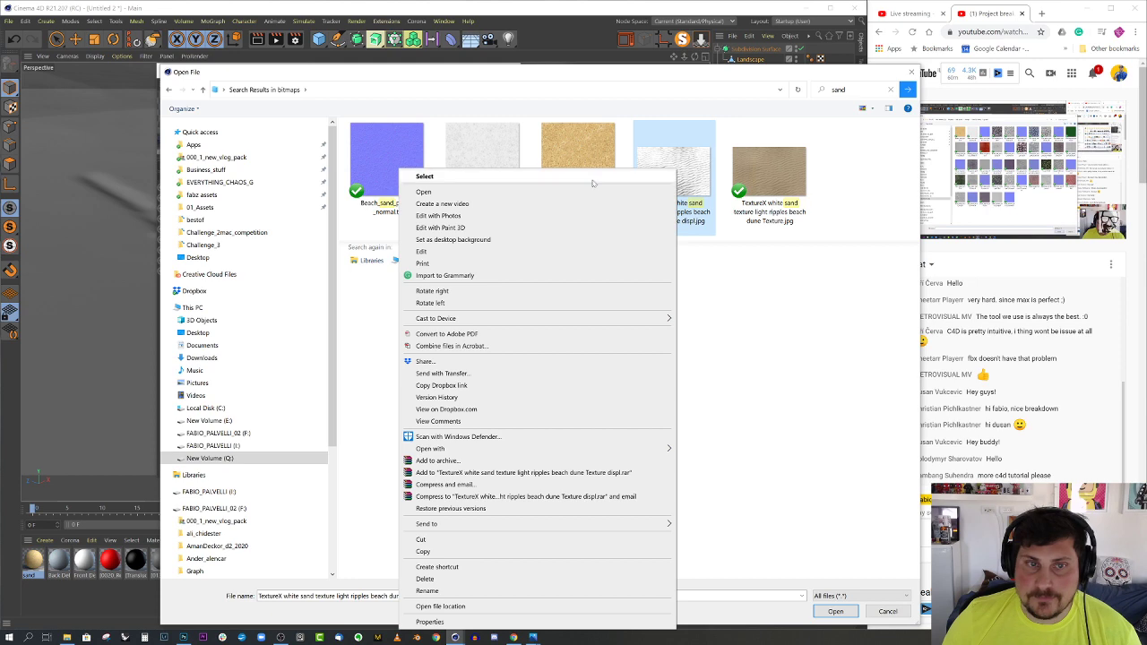
{"action": "left_click", "coordinate": [441, 191]}
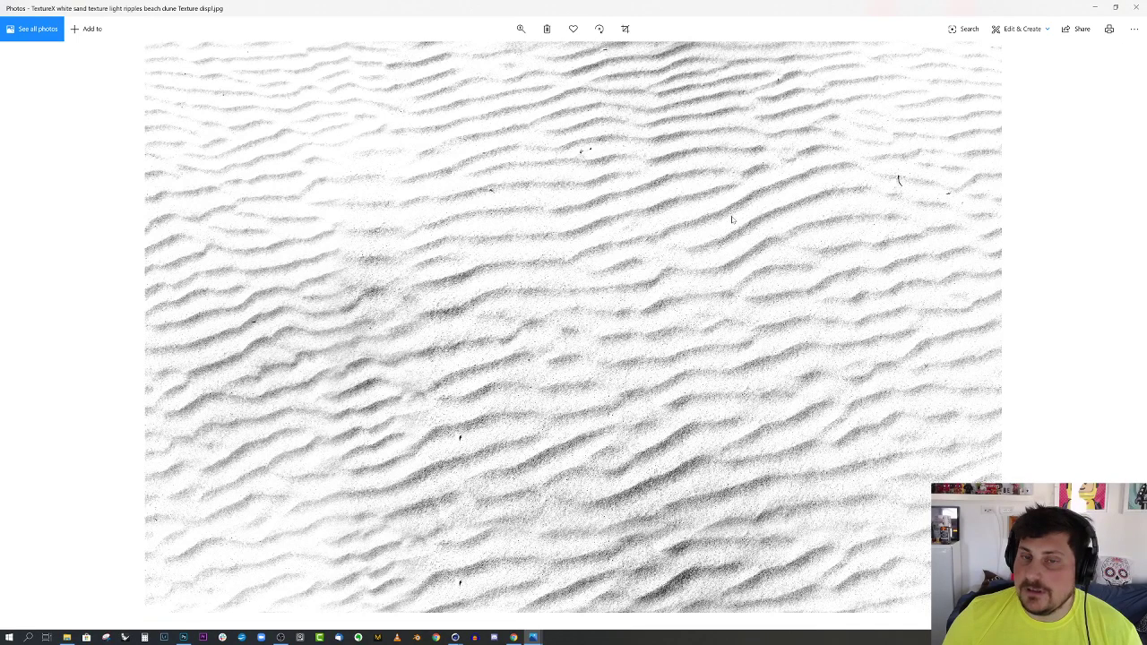
{"action": "left_click", "coordinate": [1136, 7]}
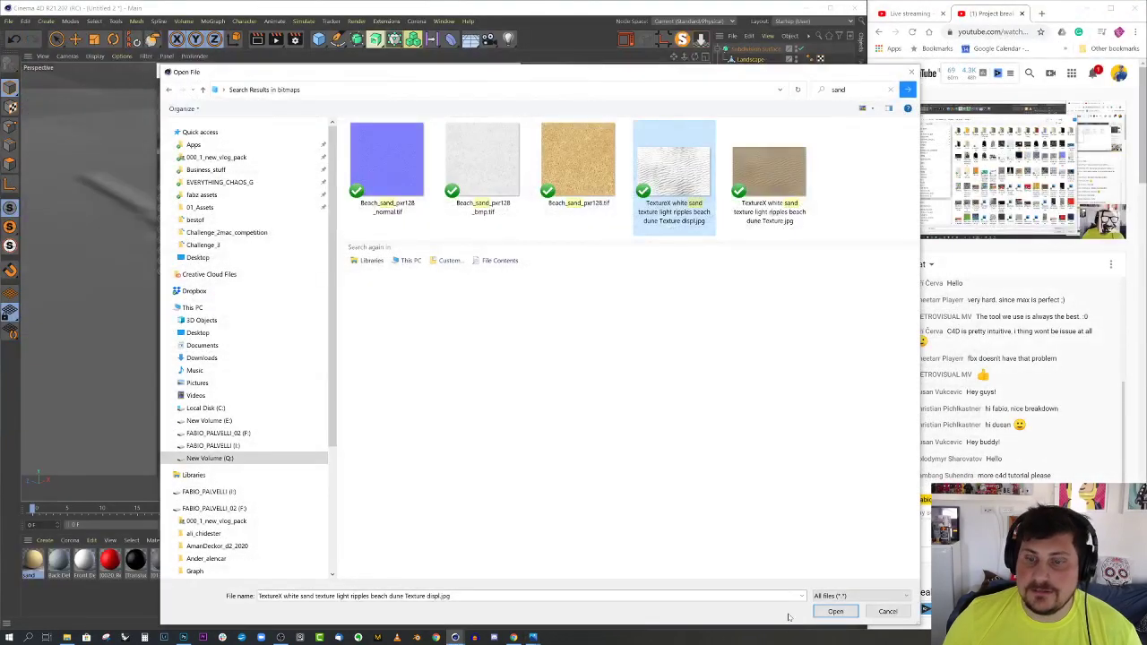
{"action": "left_click", "coordinate": [834, 610]}
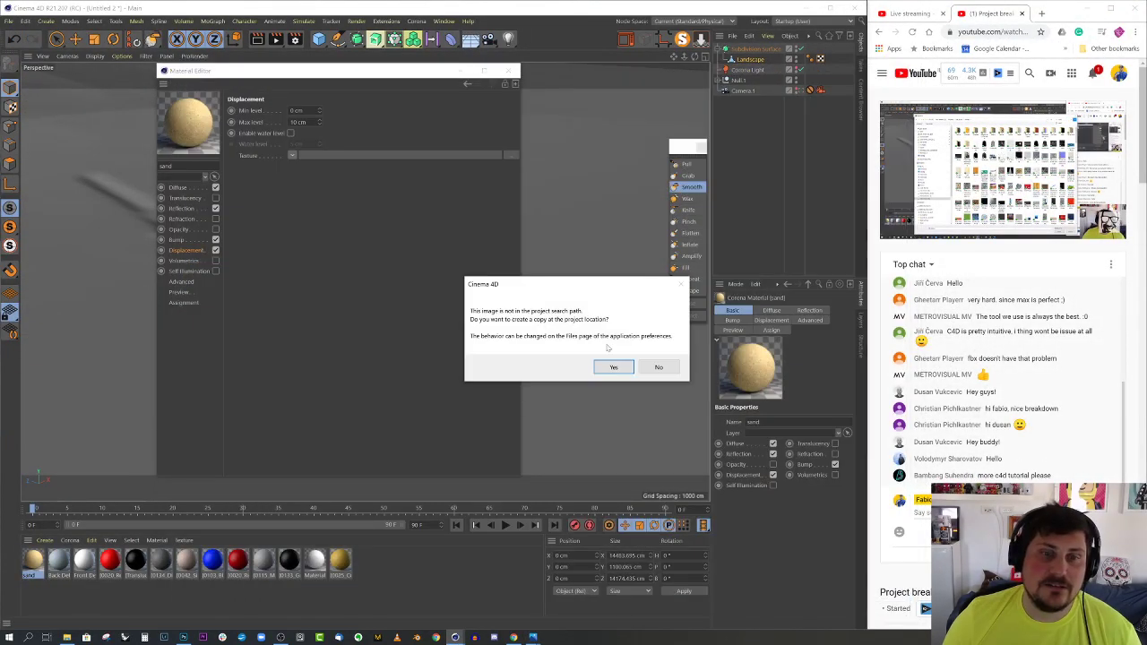
{"action": "left_click", "coordinate": [663, 371]}
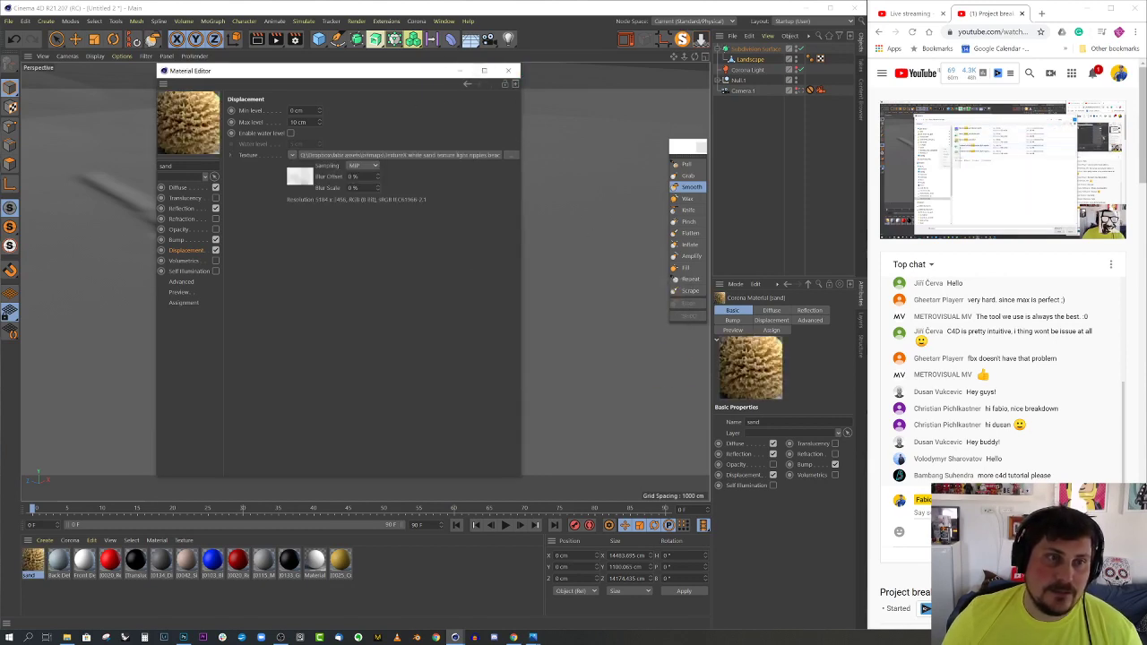
Set the sand material's maximum displacement level to 2 cm and close the material editor
{"action": "left_click", "coordinate": [295, 122]}
{"action": "type", "text": "2"}
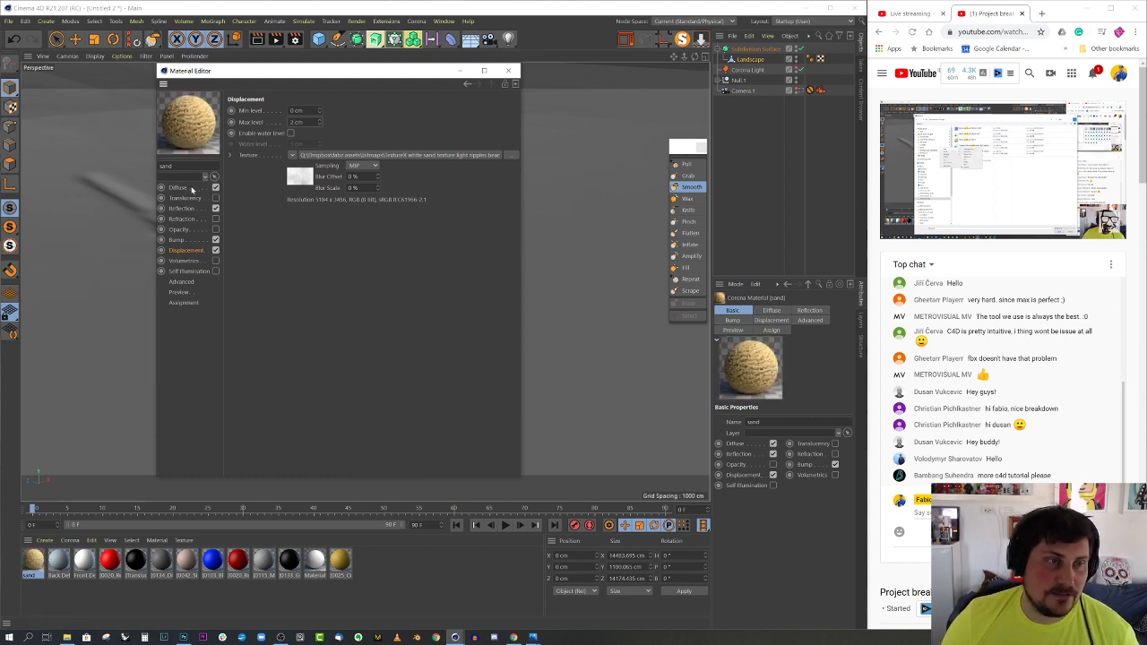
{"action": "left_click", "coordinate": [191, 190]}
{"action": "left_click", "coordinate": [508, 70]}
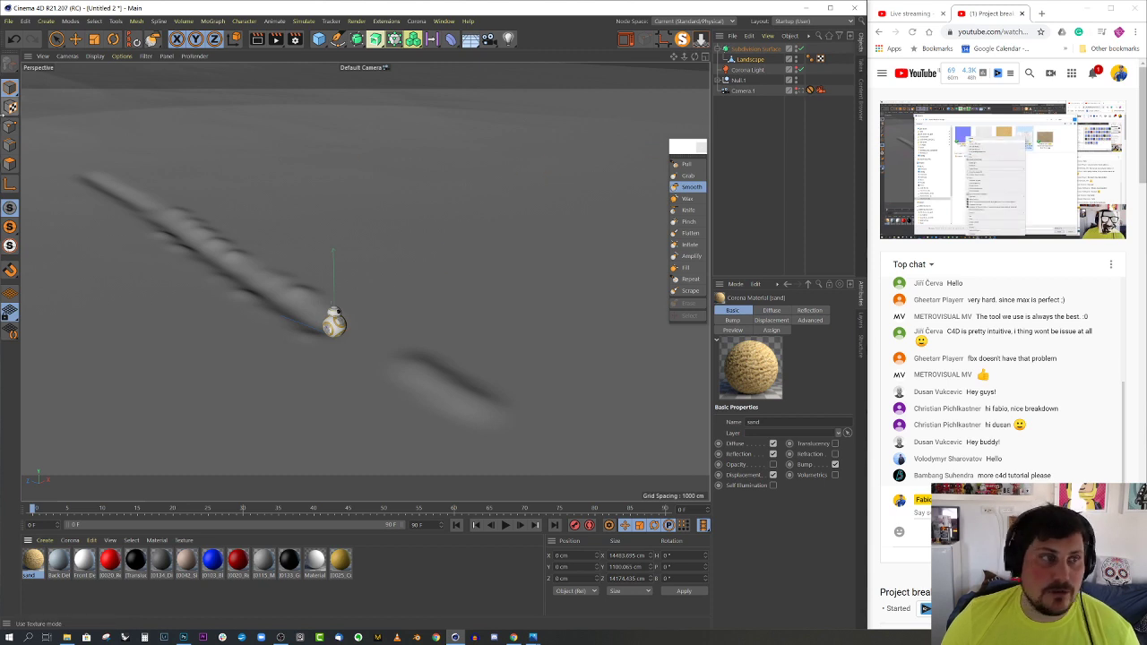
Apply the sand material to the Landscape object and set its projection to Flat
{"action": "left_click", "coordinate": [57, 39]}
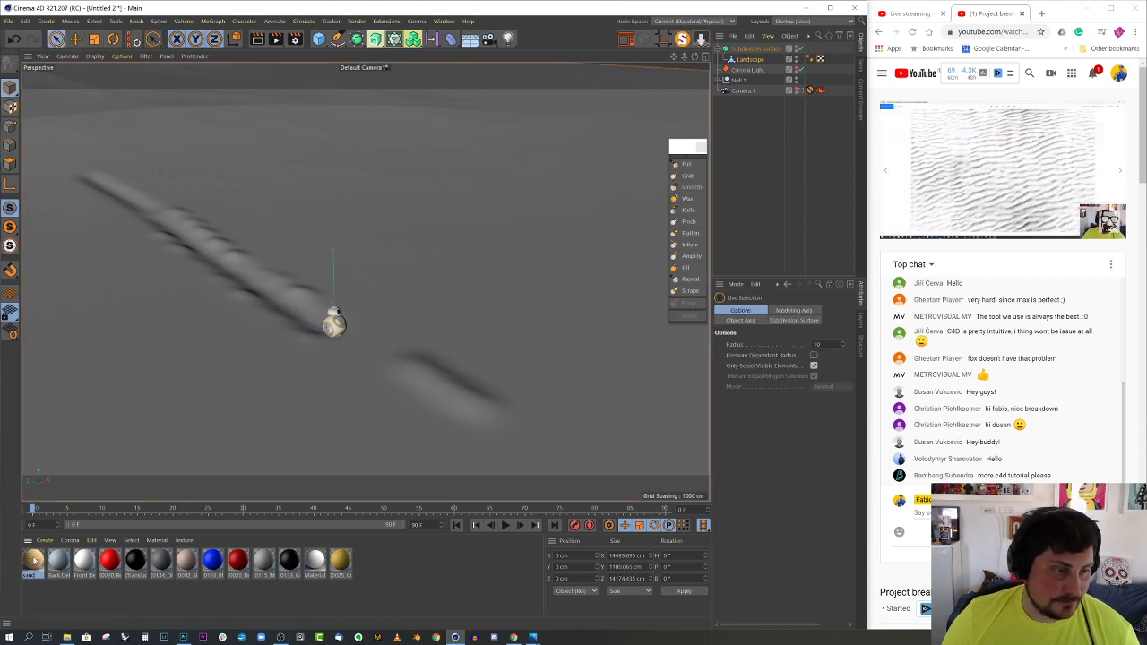
{"action": "left_click_drag", "start_coordinate": [743, 66], "coordinate": [743, 60]}
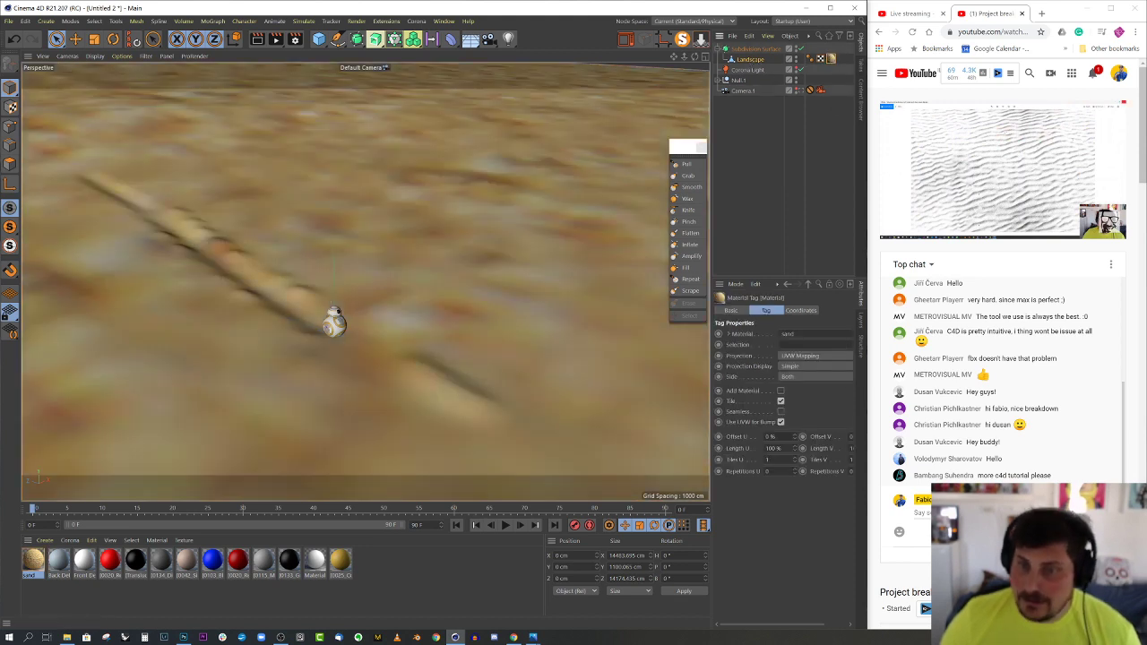
{"action": "left_click", "coordinate": [809, 357]}
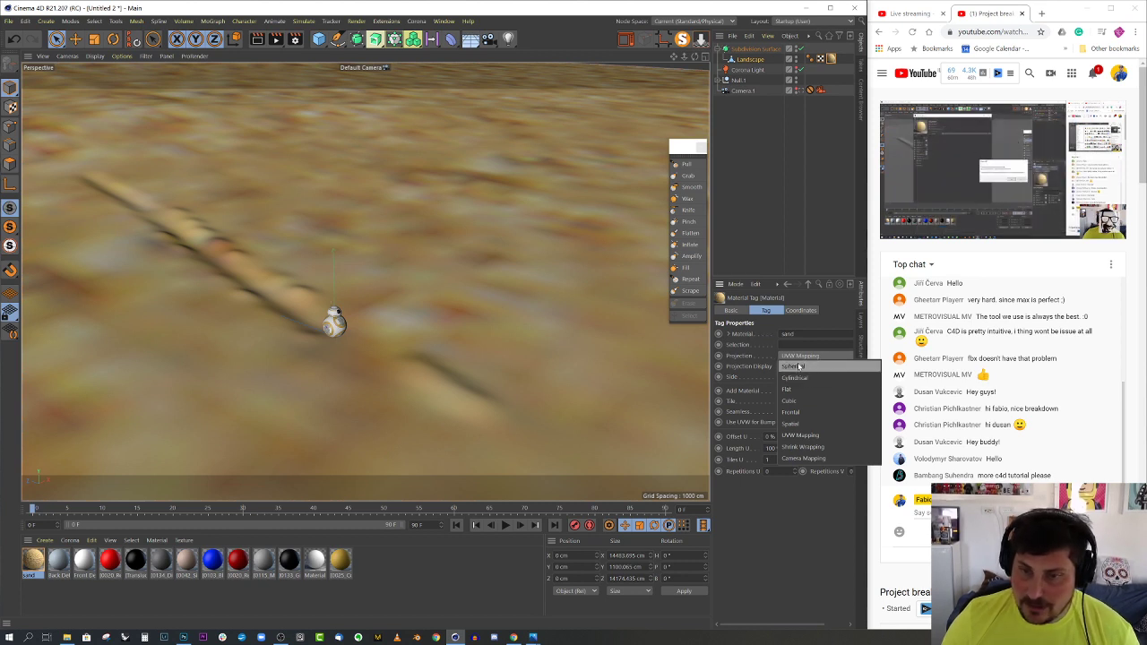
{"action": "left_click", "coordinate": [789, 389]}
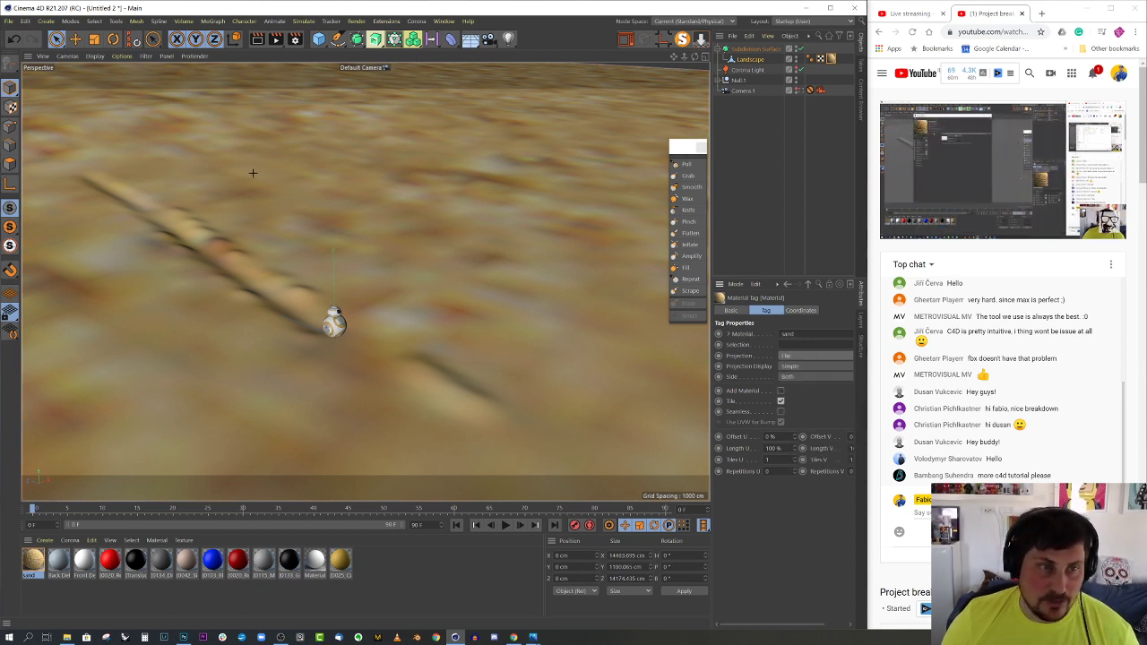
Enable texture editing mode and move the flat sand projection along Z to the landscape area in front of the droid
{"action": "left_click", "coordinate": [11, 107]}
{"action": "scroll", "coordinate": [311, 204], "scroll_direction": "down", "scroll_amount": 5}
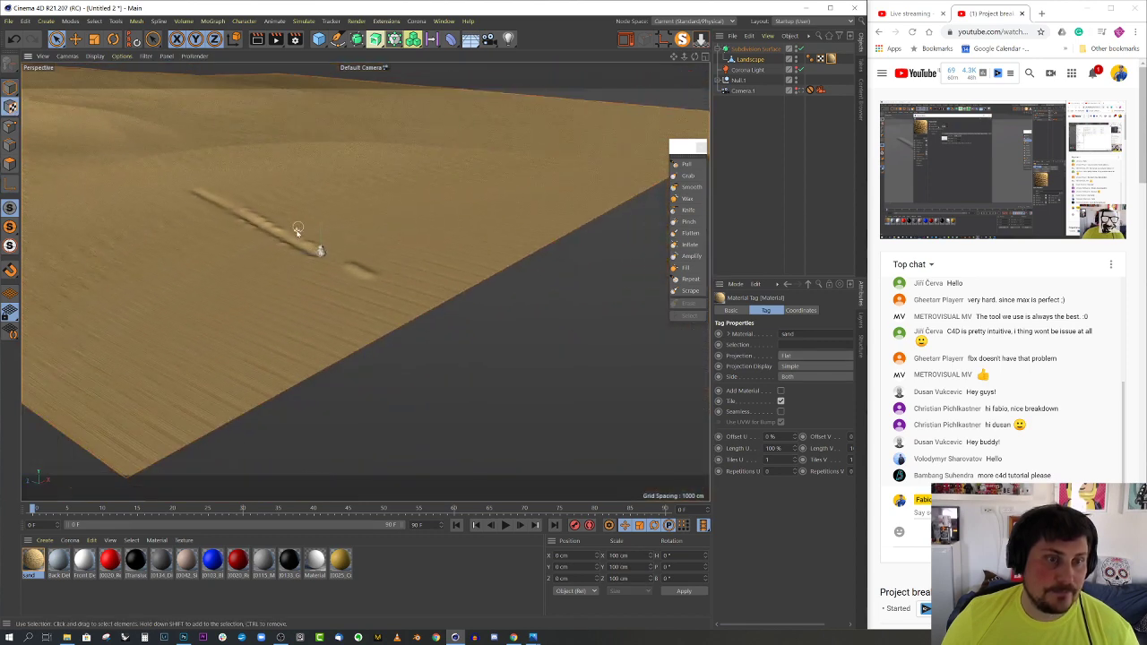
{"action": "left_click_drag", "start_coordinate": [360, 242], "coordinate": [305, 199], "text": "alt"}
{"action": "left_click_drag", "start_coordinate": [151, 73], "coordinate": [212, 112], "text": "alt"}
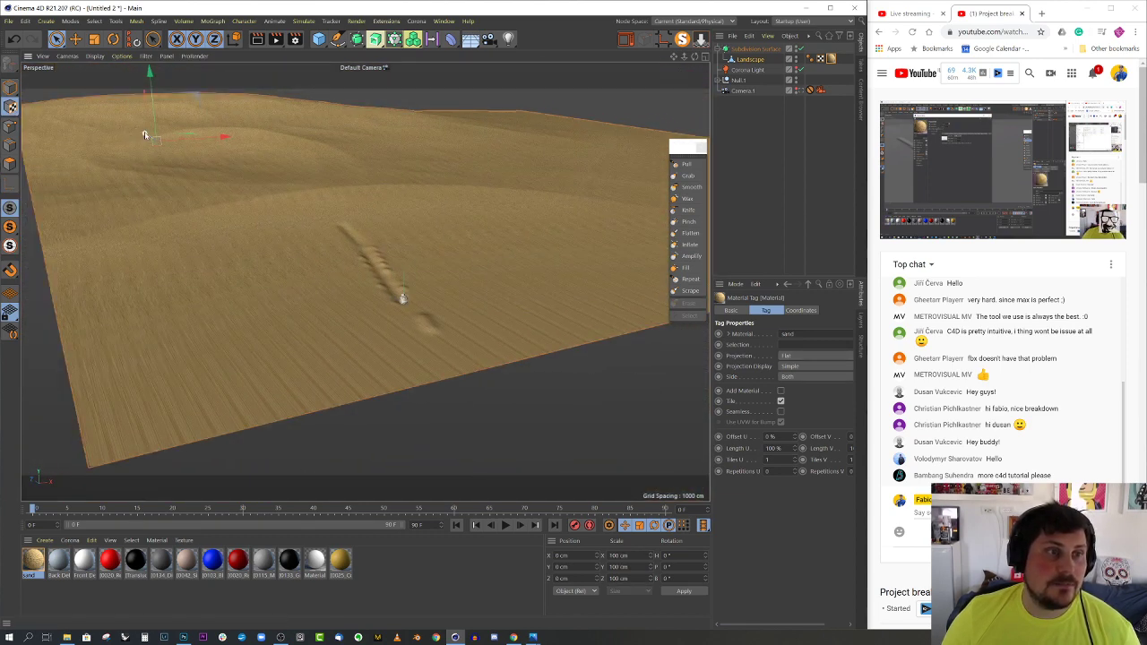
{"action": "left_click_drag", "start_coordinate": [424, 298], "coordinate": [451, 313]}
Rotate the sand projection to lie flat over the landscape, with a pitch of 90°
{"action": "key", "text": "r"}
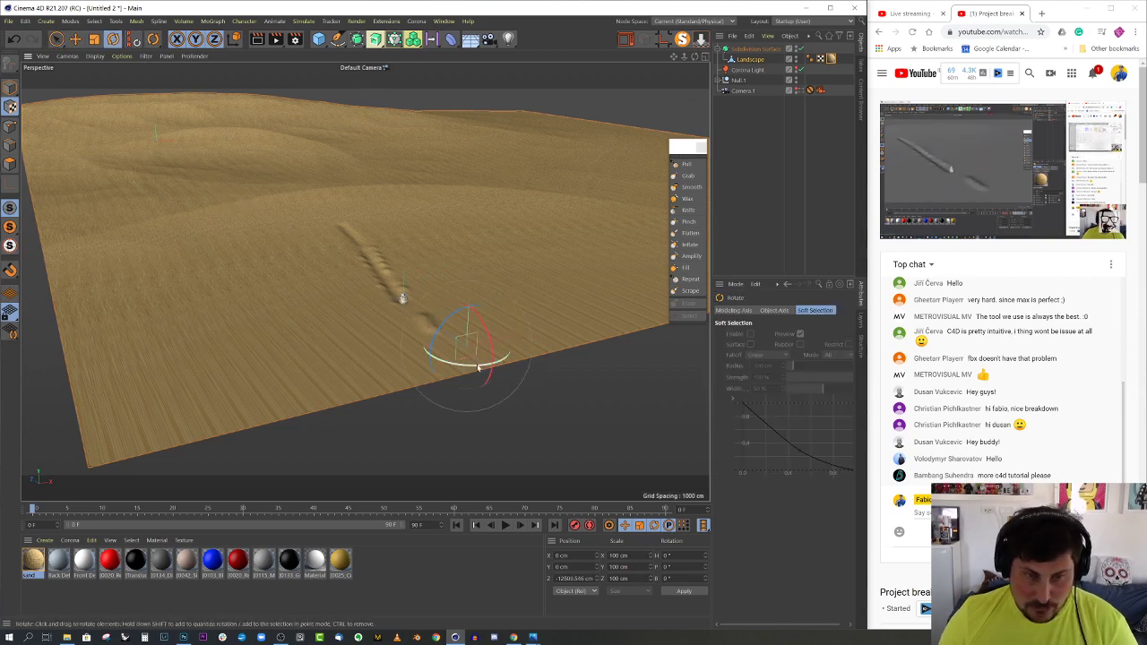
{"action": "left_click_drag", "start_coordinate": [453, 303], "coordinate": [419, 292]}
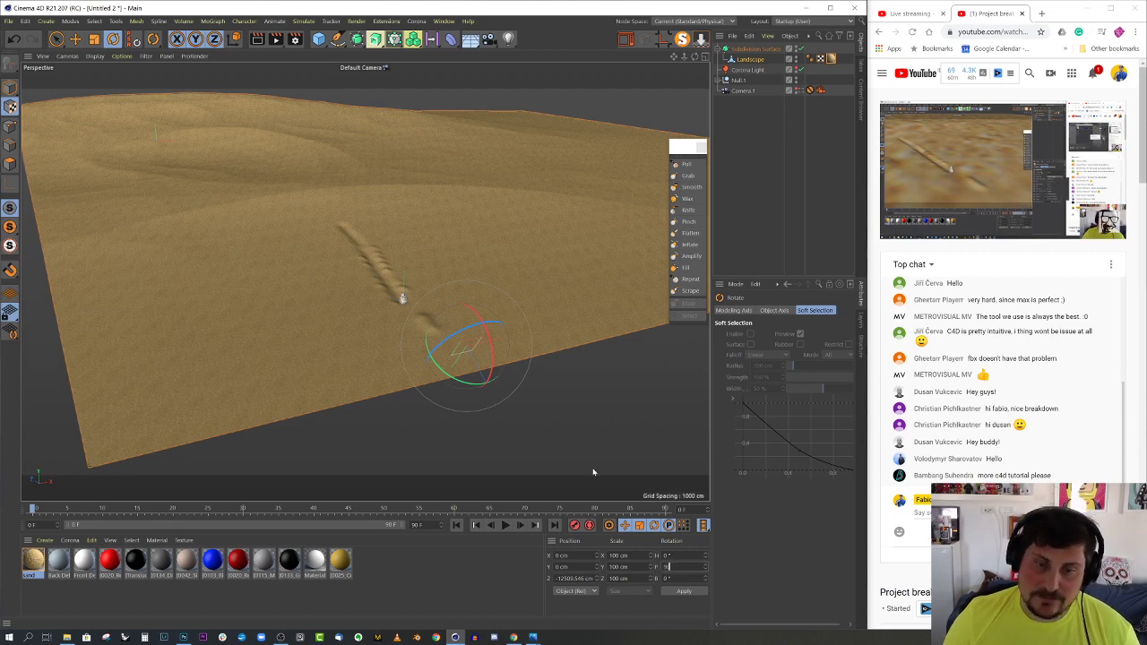
{"action": "mouse_move", "coordinate": [465, 352]}
{"action": "left_mouse_down", "text": "alt"}
{"action": "mouse_move", "coordinate": [480, 378]}
{"action": "mouse_move", "coordinate": [466, 361]}
{"action": "left_mouse_up", "text": "alt"}
{"action": "right_click_drag", "start_coordinate": [466, 361], "coordinate": [556, 336], "text": "alt"}
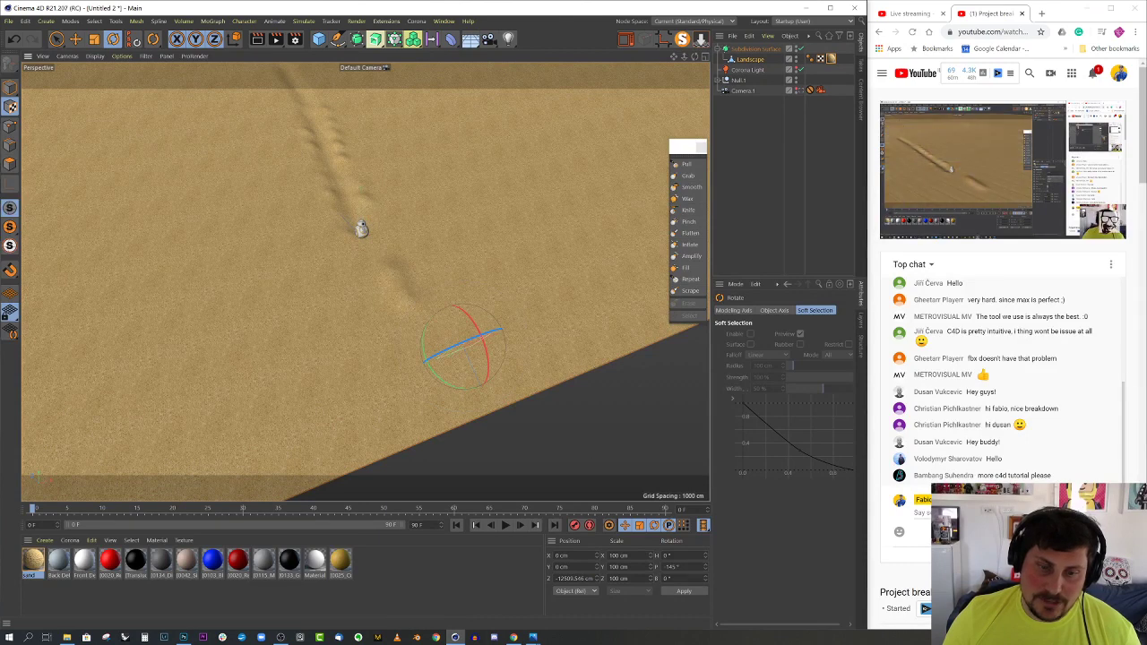
{"action": "type", "text": "90"}
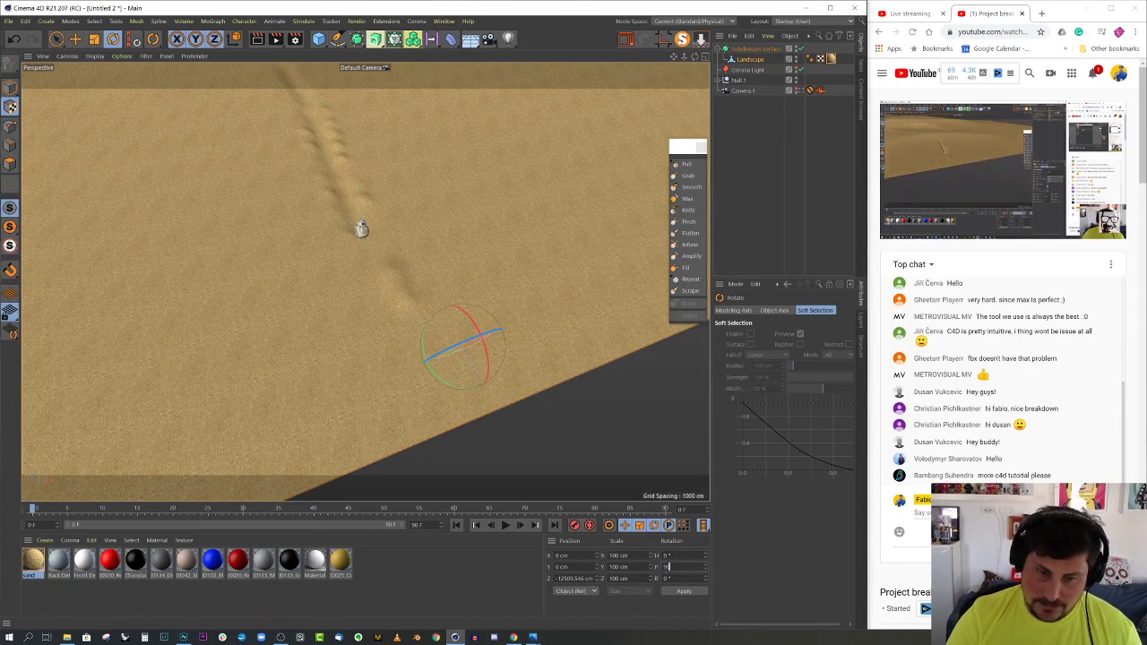
{"action": "key", "text": "Return"}
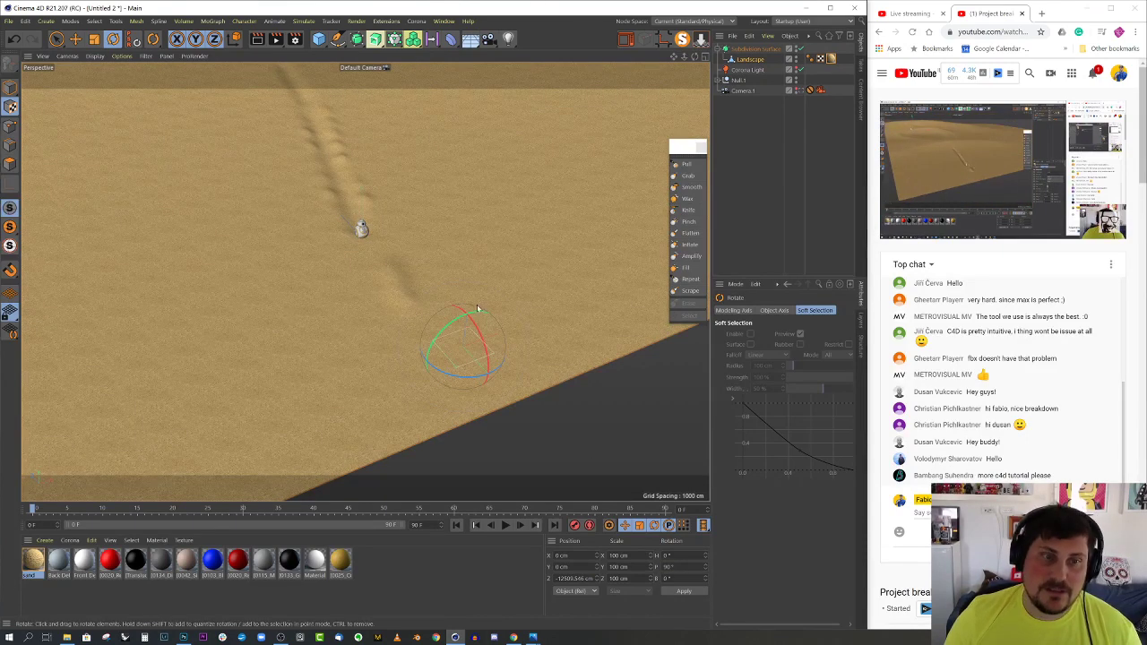
Scale the sand texture projection uniformly to about 140 cm
{"action": "left_click_drag", "start_coordinate": [475, 333], "coordinate": [353, 206]}
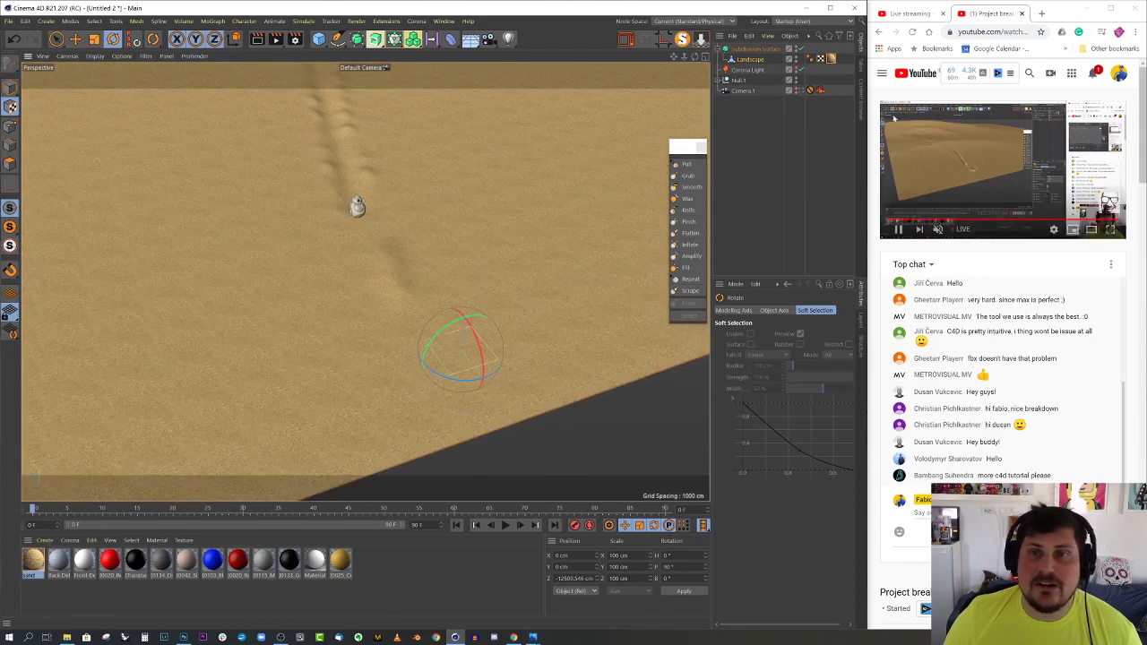
{"action": "left_click", "coordinate": [809, 90]}
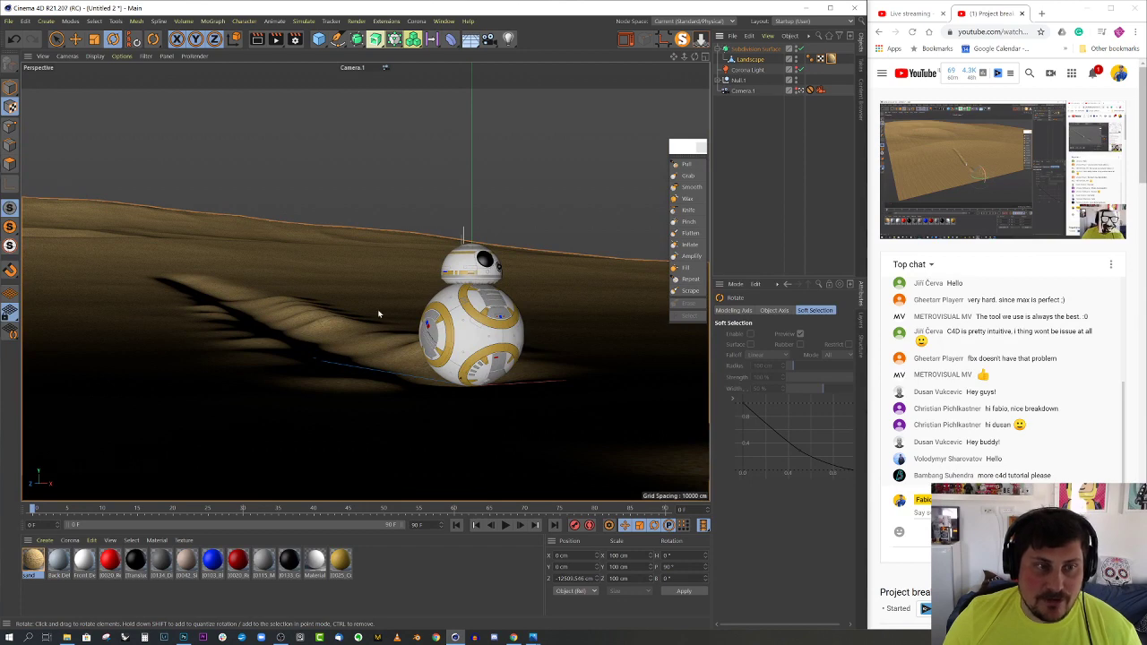
{"action": "left_click", "coordinate": [809, 91]}
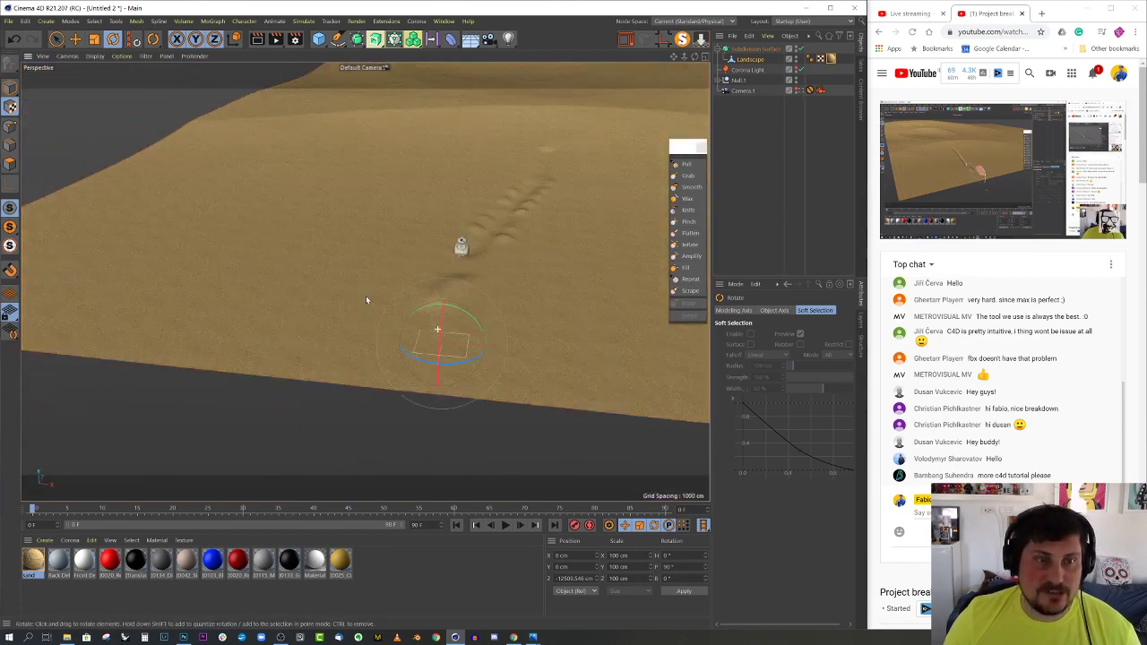
{"action": "left_click_drag", "start_coordinate": [366, 299], "coordinate": [510, 324], "text": "alt"}
{"action": "scroll", "coordinate": [445, 314], "scroll_direction": "down", "scroll_amount": 5}
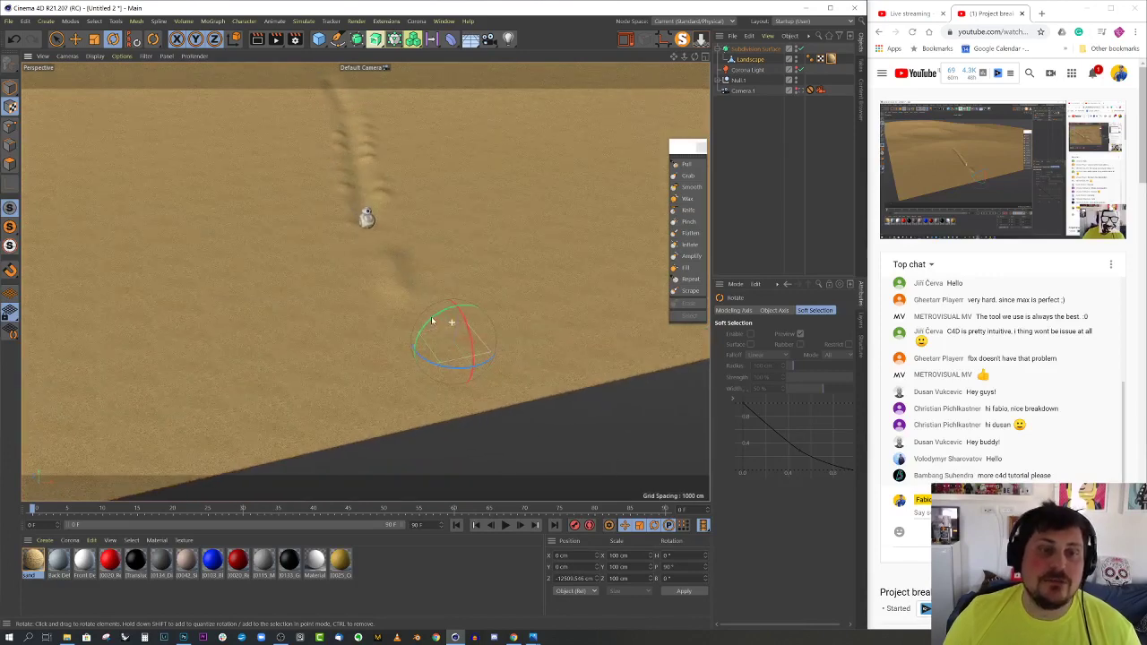
{"action": "key", "text": "t"}
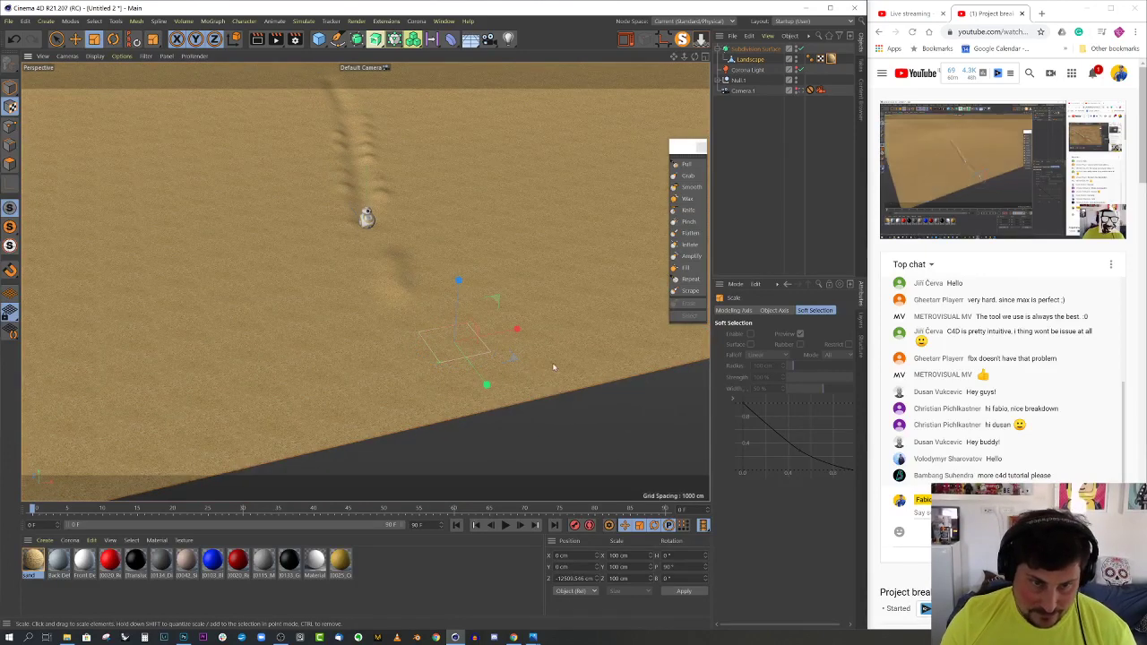
{"action": "left_click_drag", "start_coordinate": [502, 276], "coordinate": [524, 276]}
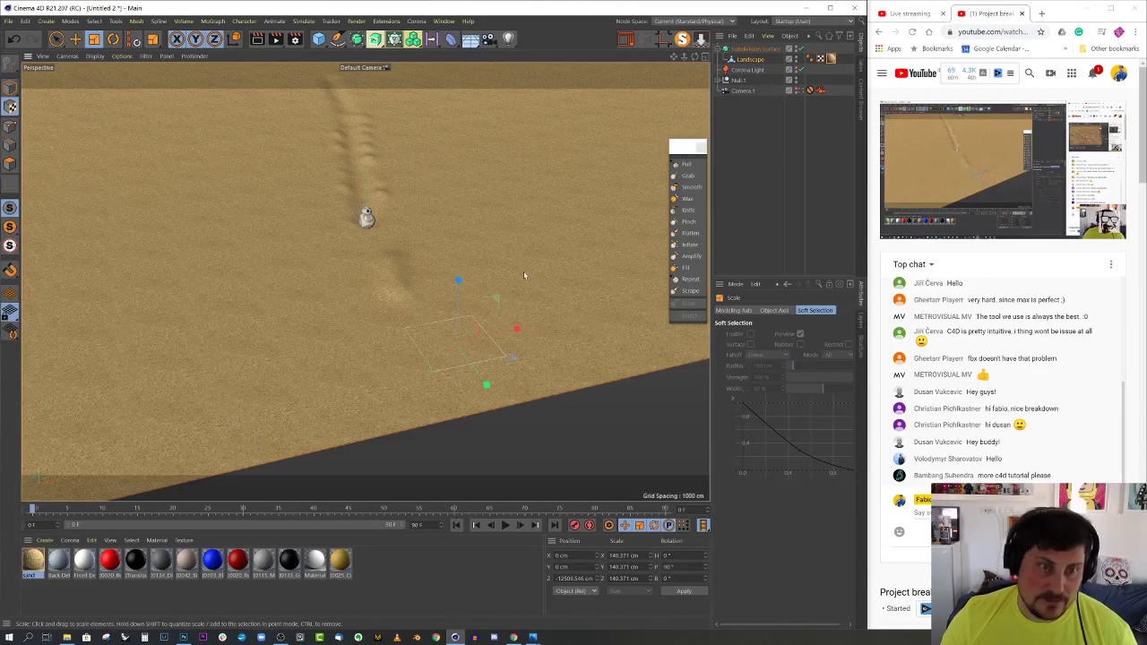
Add the TilePro SoftPatch shader to the sand material's diffuse texture and paste the beach sand bitmap into it
{"action": "double_click", "coordinate": [33, 560]}
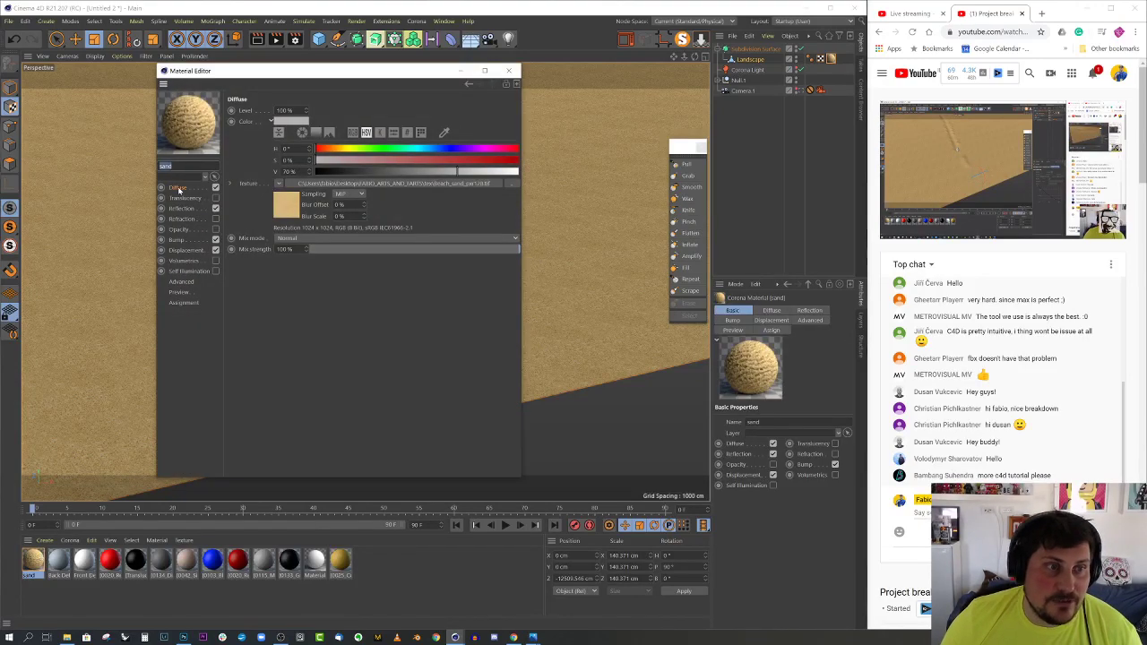
{"action": "left_click", "coordinate": [279, 184]}
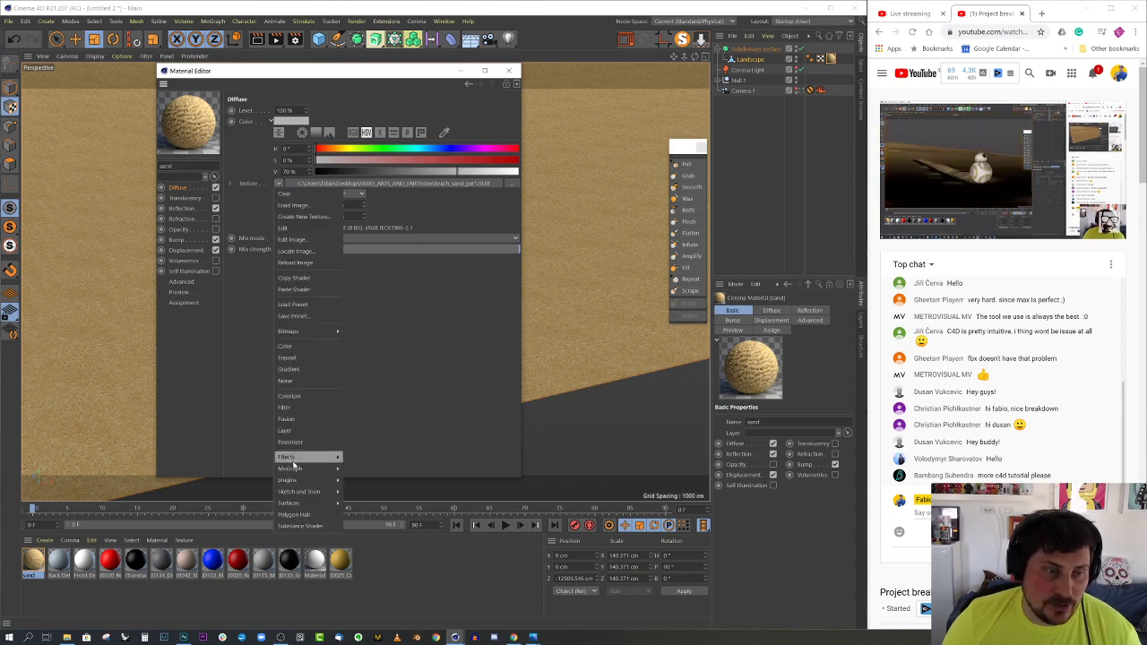
{"action": "mouse_move", "coordinate": [288, 480]}
{"action": "mouse_move", "coordinate": [376, 492]}
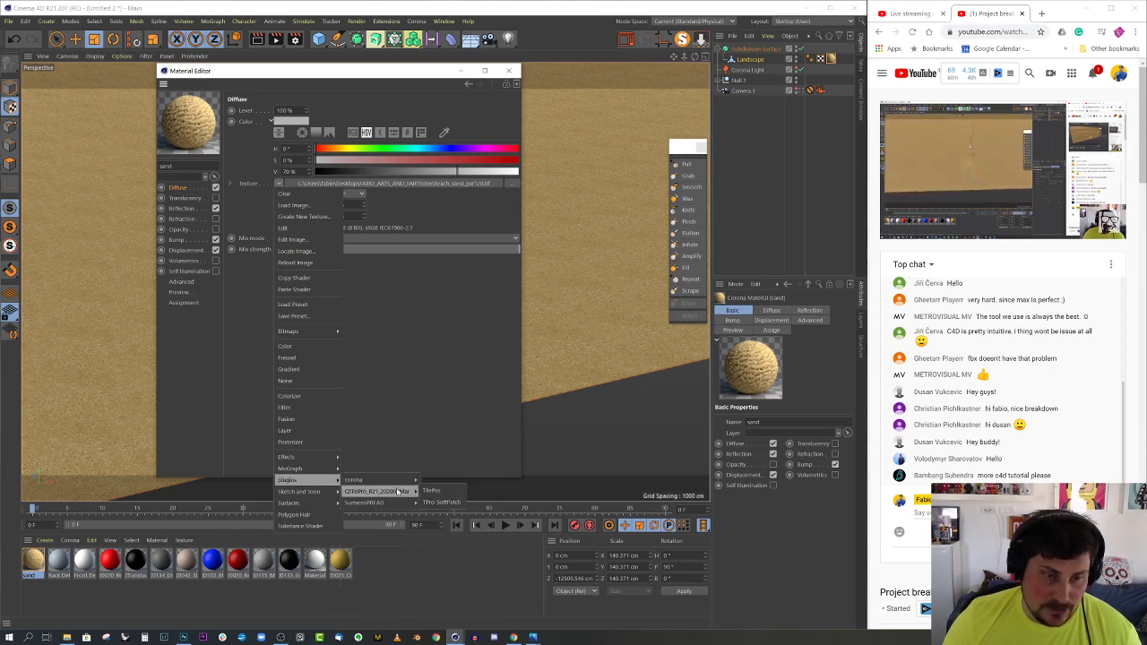
{"action": "left_click", "coordinate": [444, 504]}
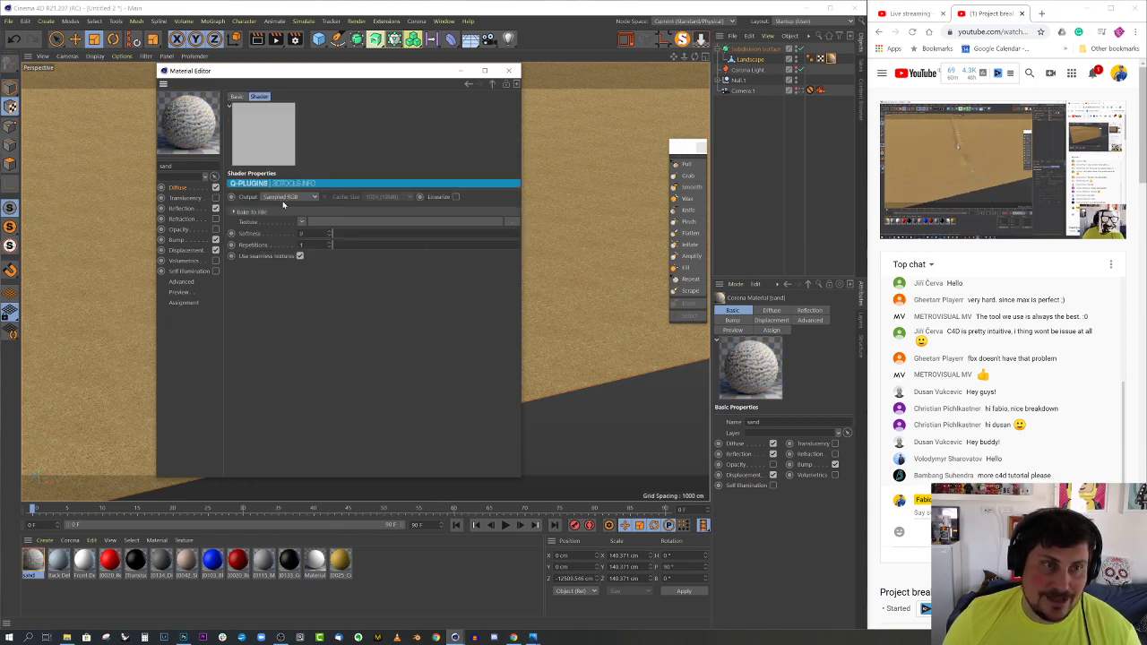
{"action": "left_click", "coordinate": [301, 222]}
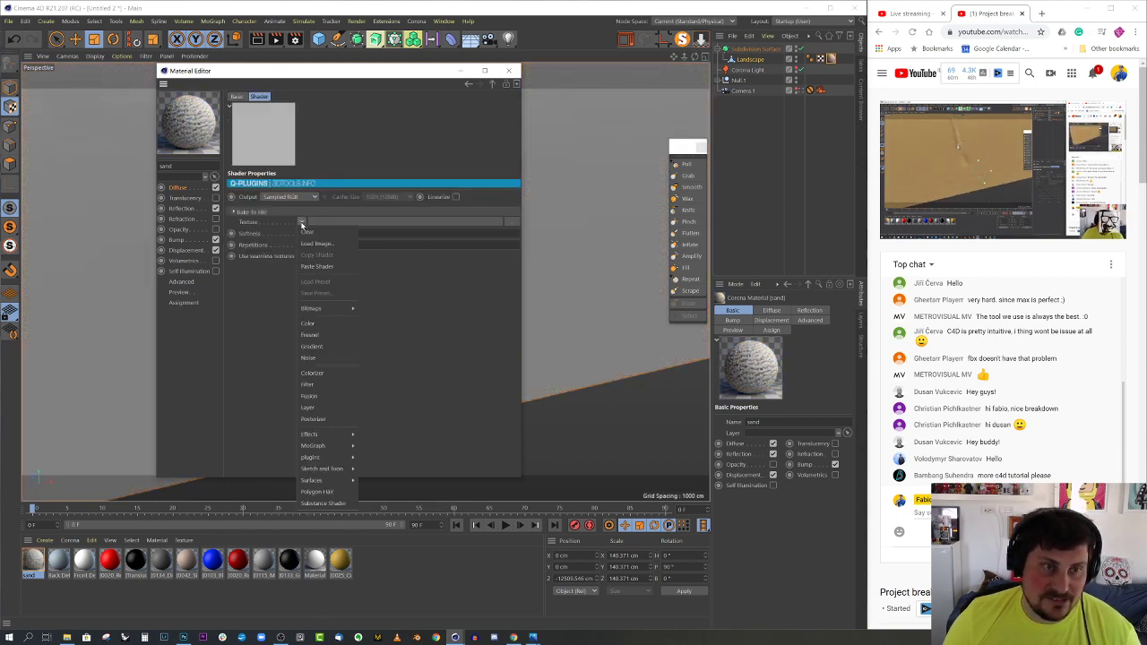
{"action": "left_click", "coordinate": [320, 267]}
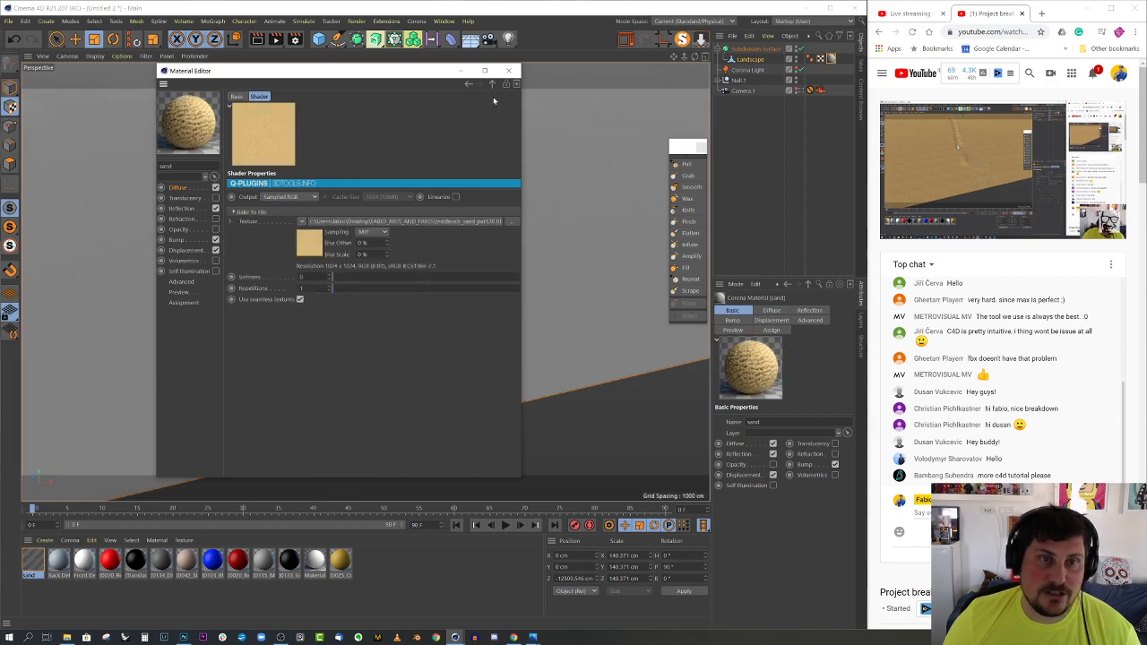
{"action": "left_click", "coordinate": [509, 72]}
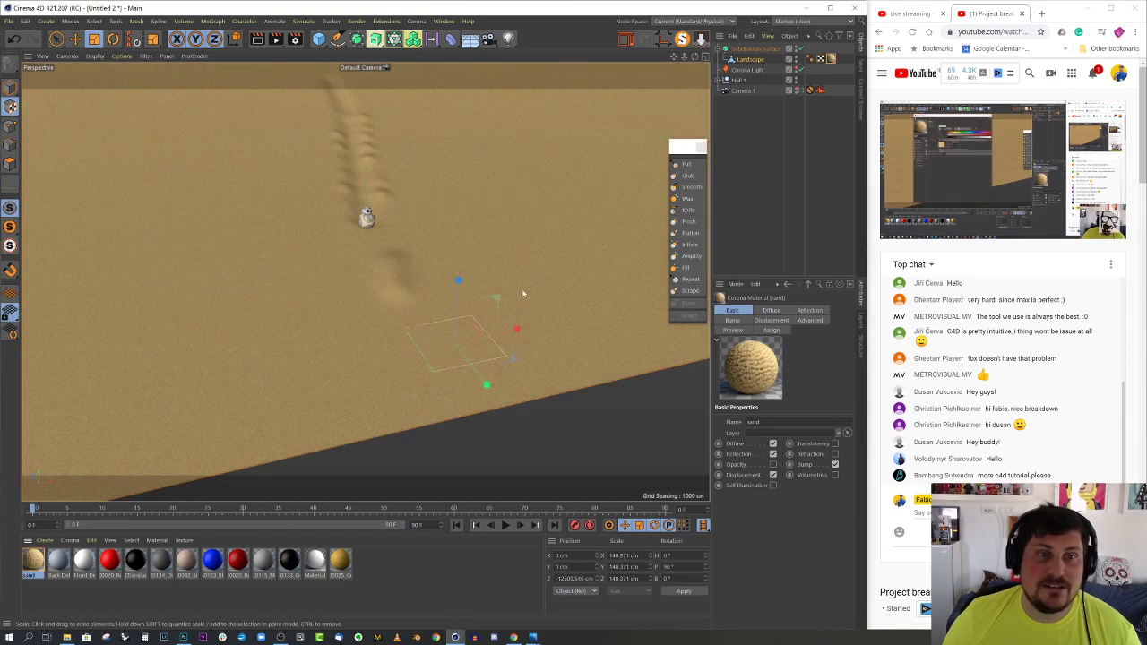
Look through Camera.1 and delete the Corona Light from the scene
{"action": "left_click_drag", "start_coordinate": [522, 293], "coordinate": [516, 254], "text": "alt"}
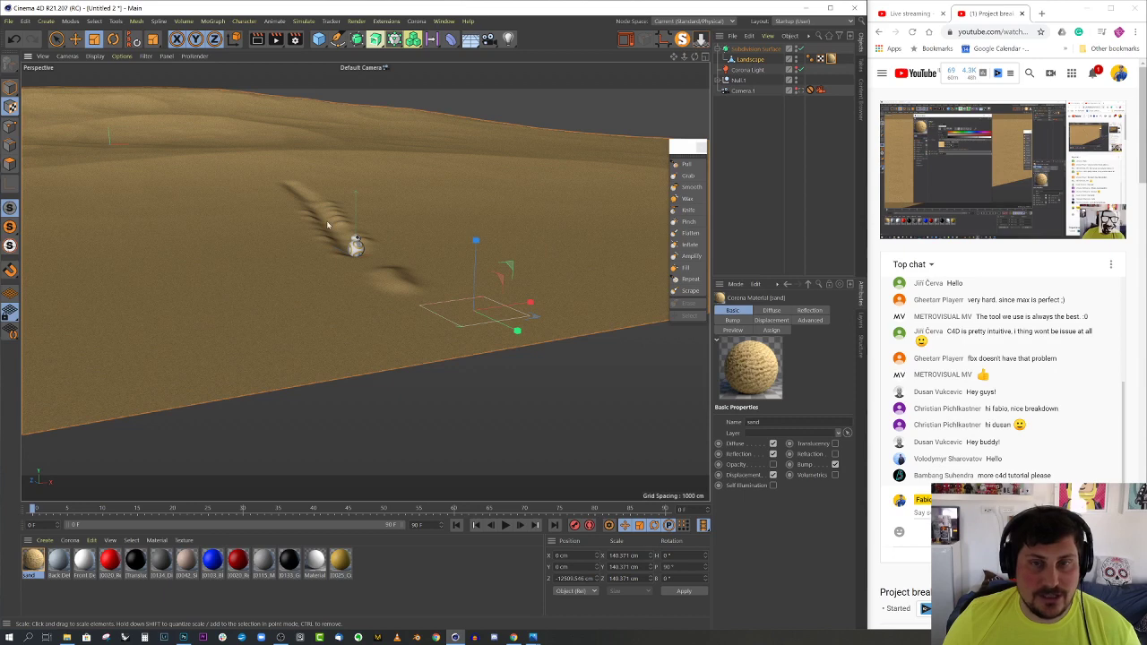
{"action": "left_click", "coordinate": [800, 91]}
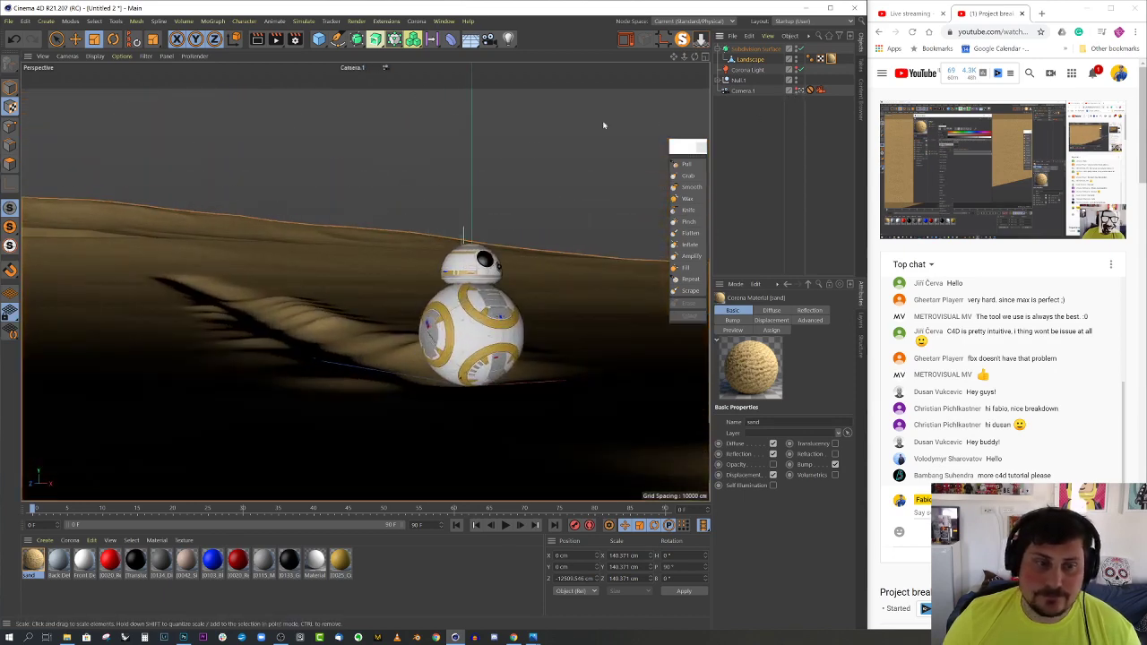
{"action": "left_click", "coordinate": [745, 72]}
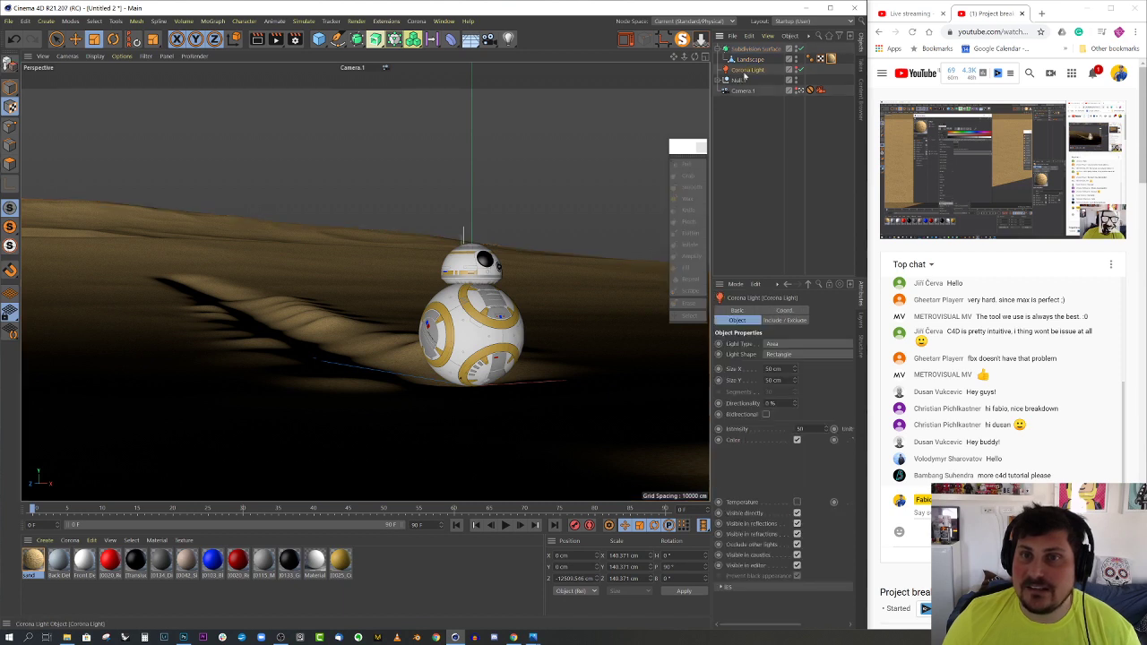
{"action": "key", "text": "Delete"}
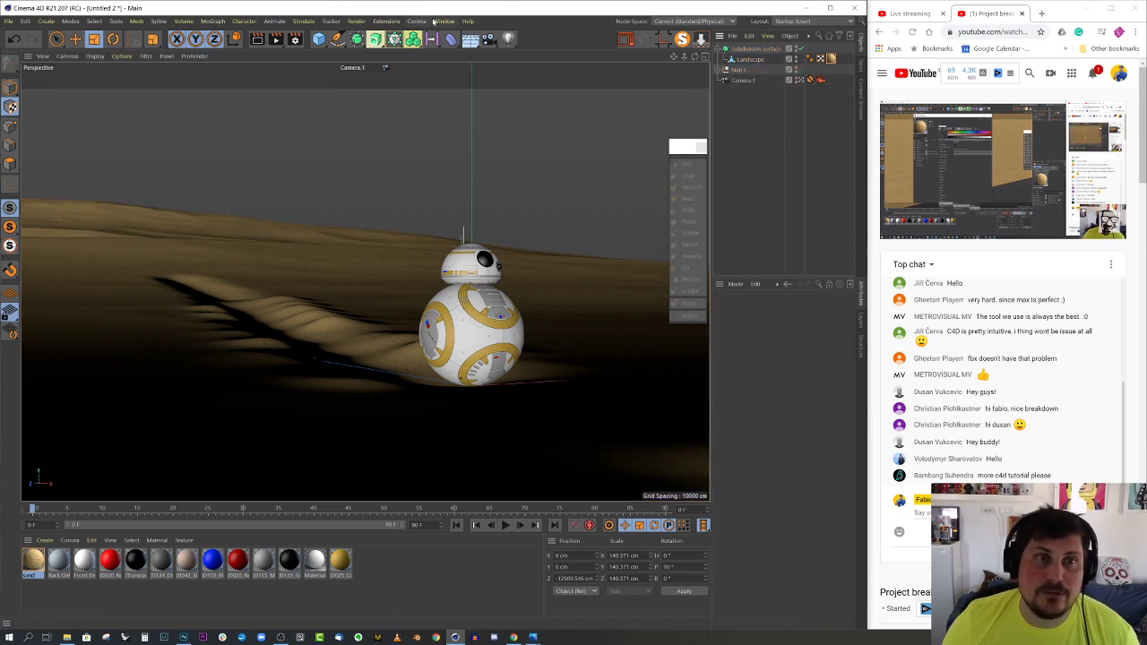
Add a Corona Sky and a Corona Sun to the scene, and set the sun's size to 0.051
{"action": "left_click", "coordinate": [417, 21]}
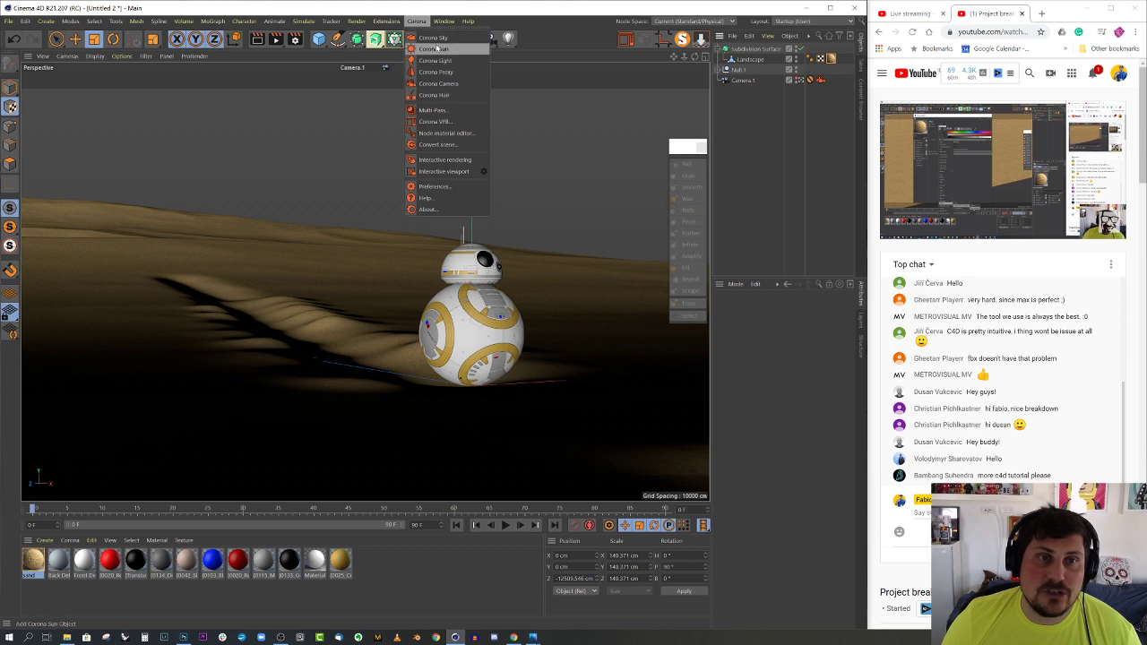
{"action": "left_click", "coordinate": [434, 38]}
{"action": "left_click", "coordinate": [417, 22]}
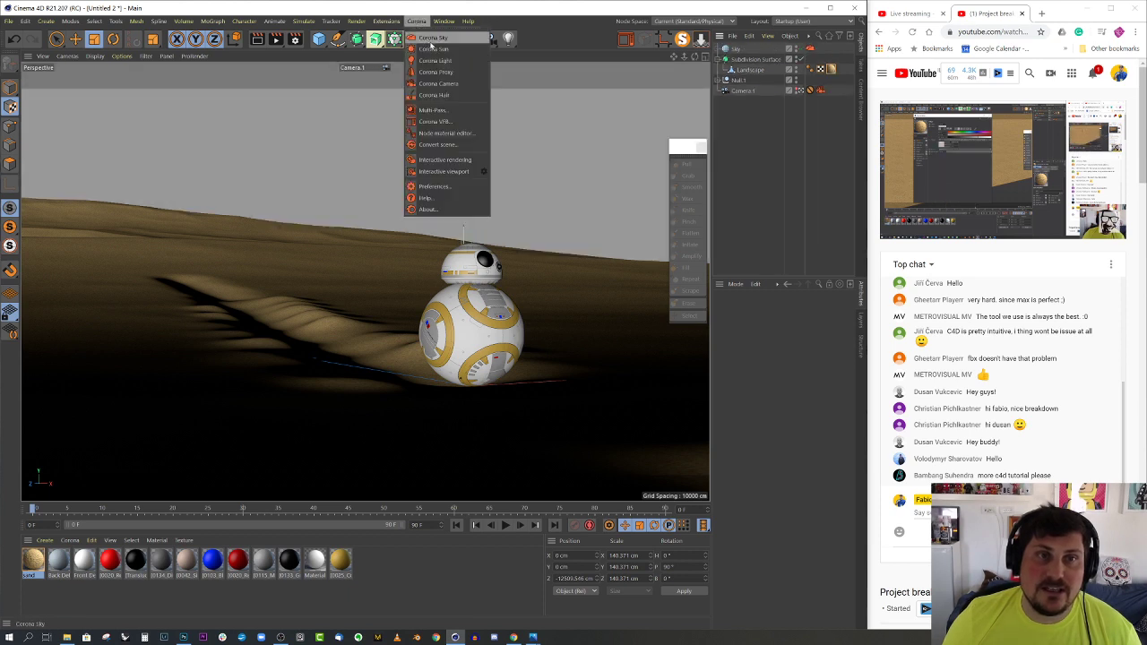
{"action": "left_click", "coordinate": [434, 48]}
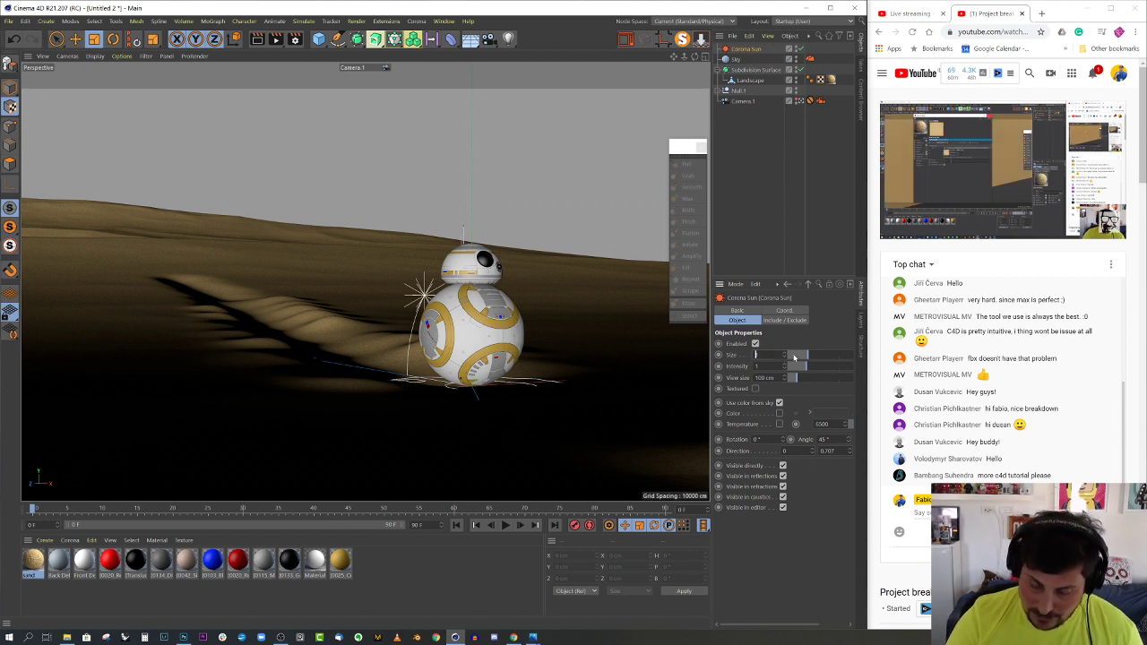
{"action": "type", "text": "1"}
{"action": "key", "text": "BackSpace"}
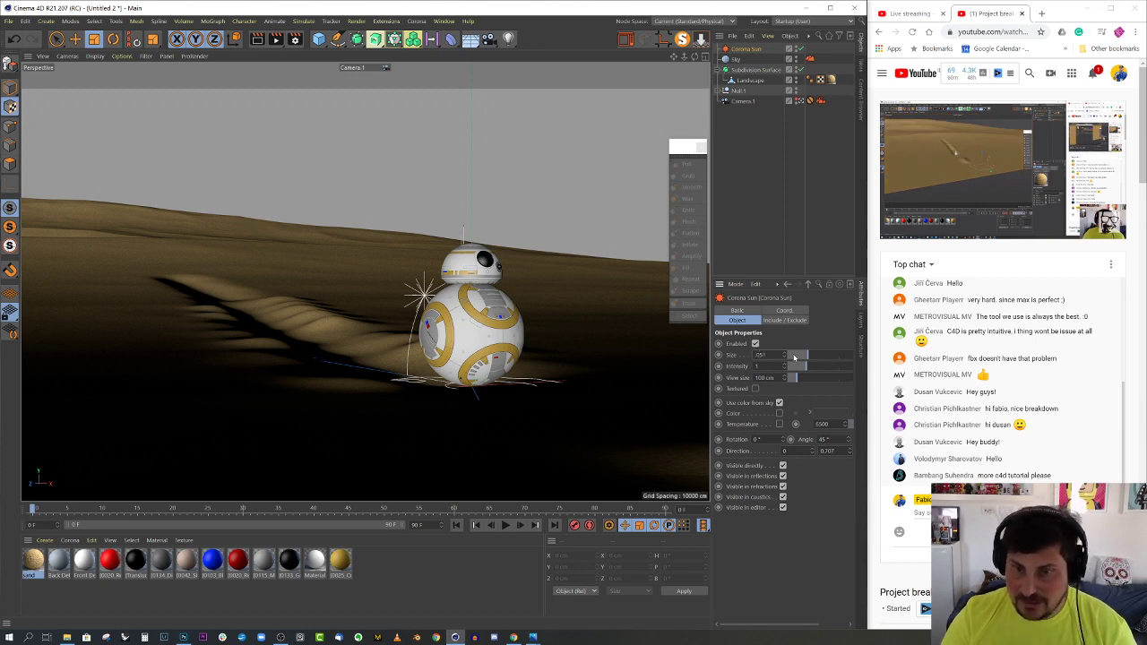
Delete the Corona Sky tag from the Sky object
{"action": "left_click", "coordinate": [745, 61]}
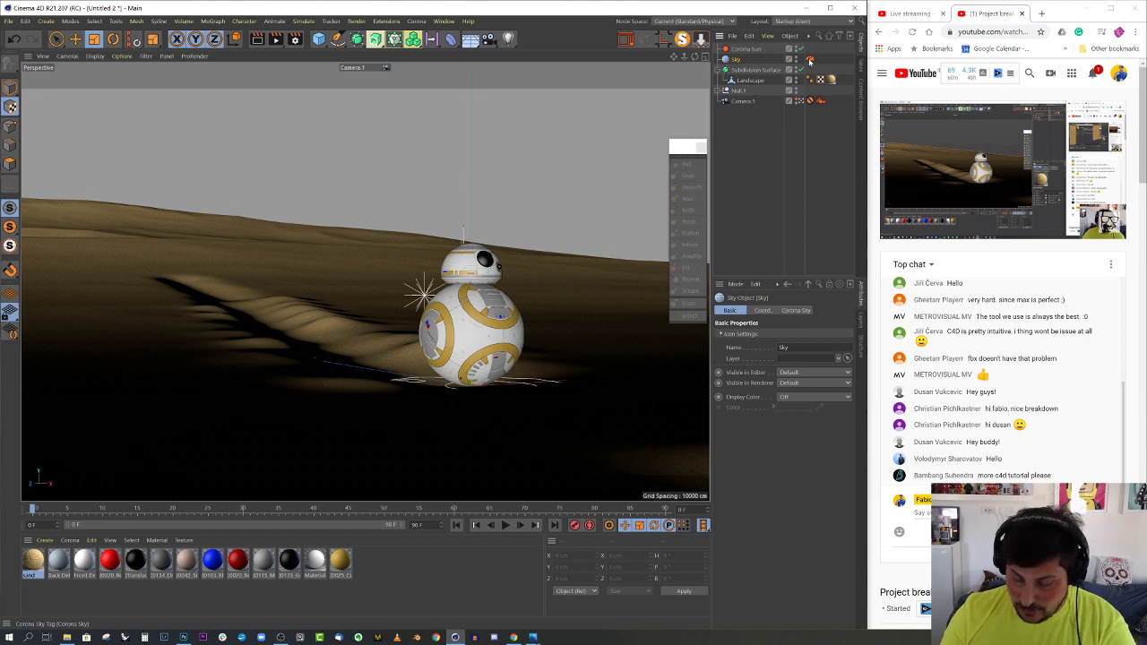
{"action": "left_click", "coordinate": [809, 60]}
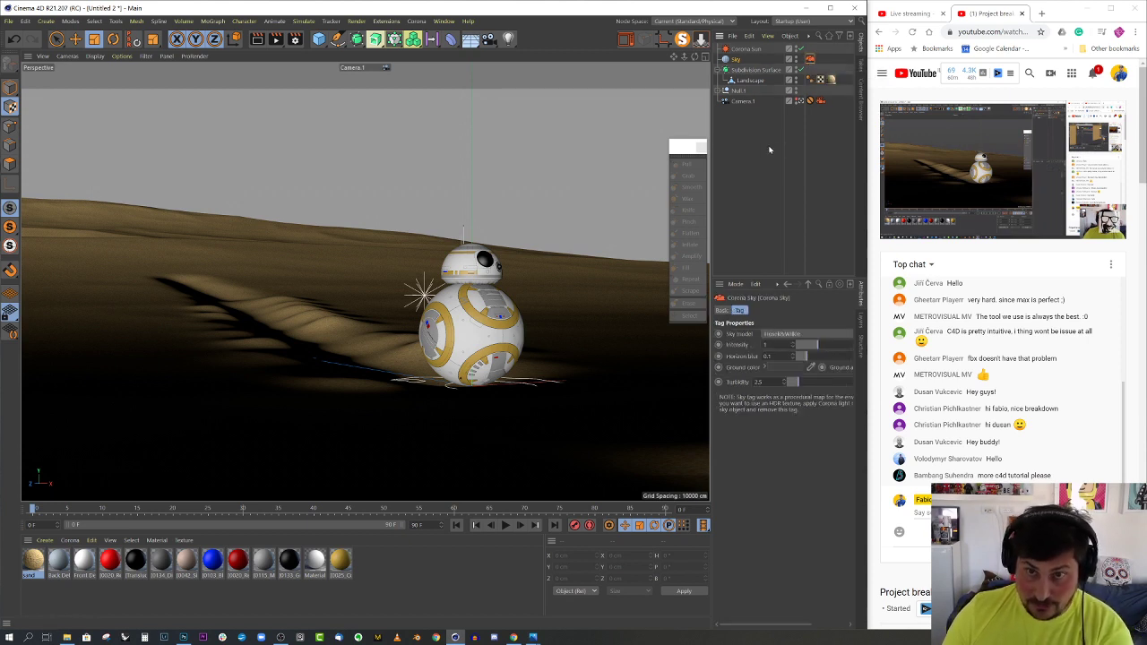
{"action": "key", "text": "Delete"}
Create a new Corona material, open it for editing, and check the sky colour in the reference image bb8.jpg
{"action": "left_click", "coordinate": [75, 542]}
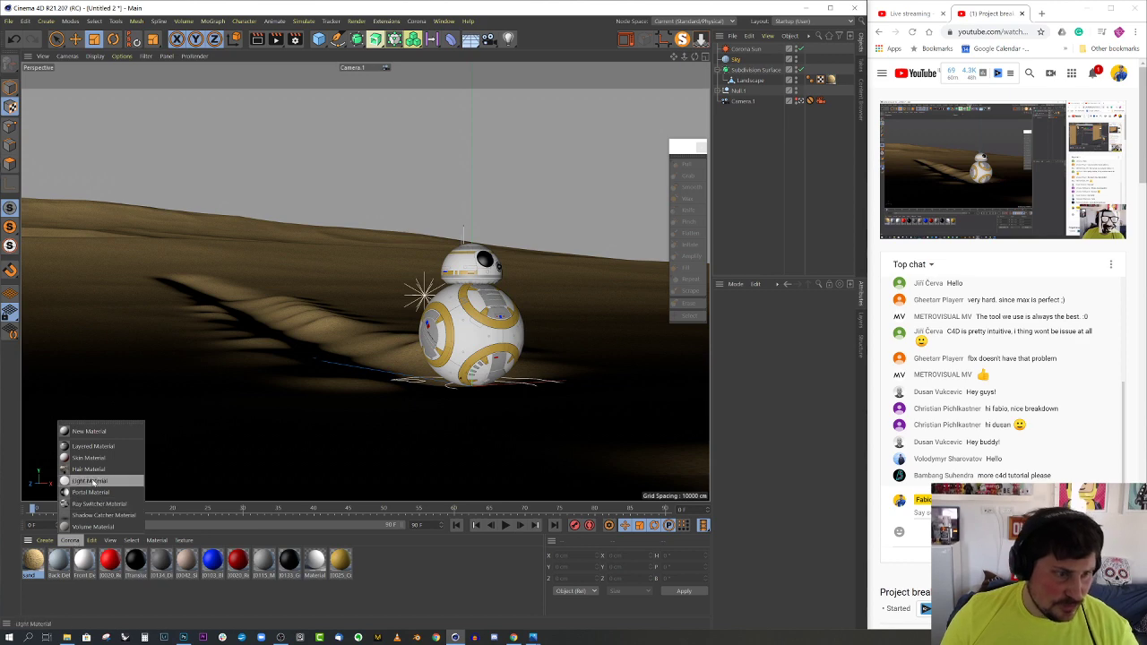
{"action": "left_click", "coordinate": [89, 431]}
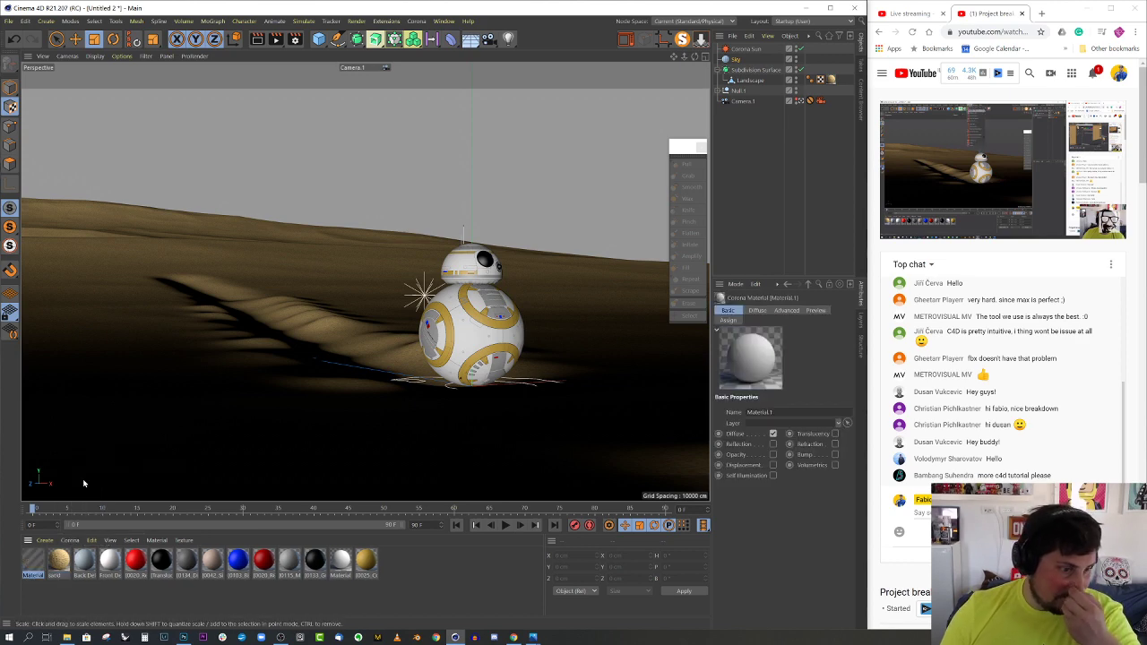
{"action": "double_click", "coordinate": [35, 561]}
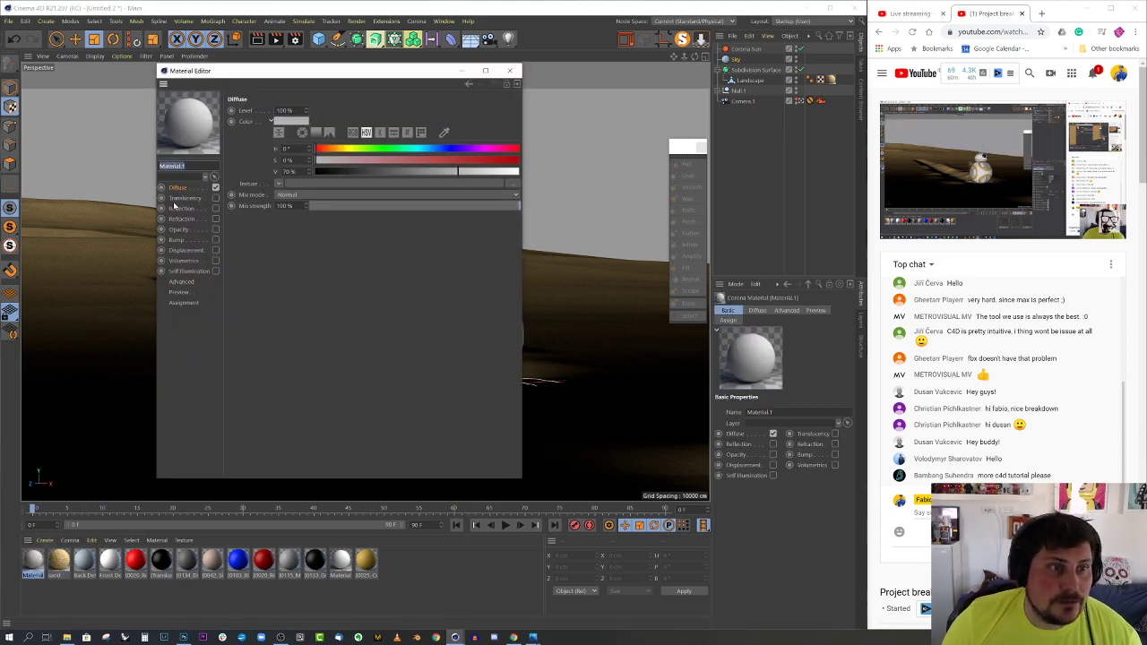
{"action": "mouse_move", "coordinate": [536, 635]}
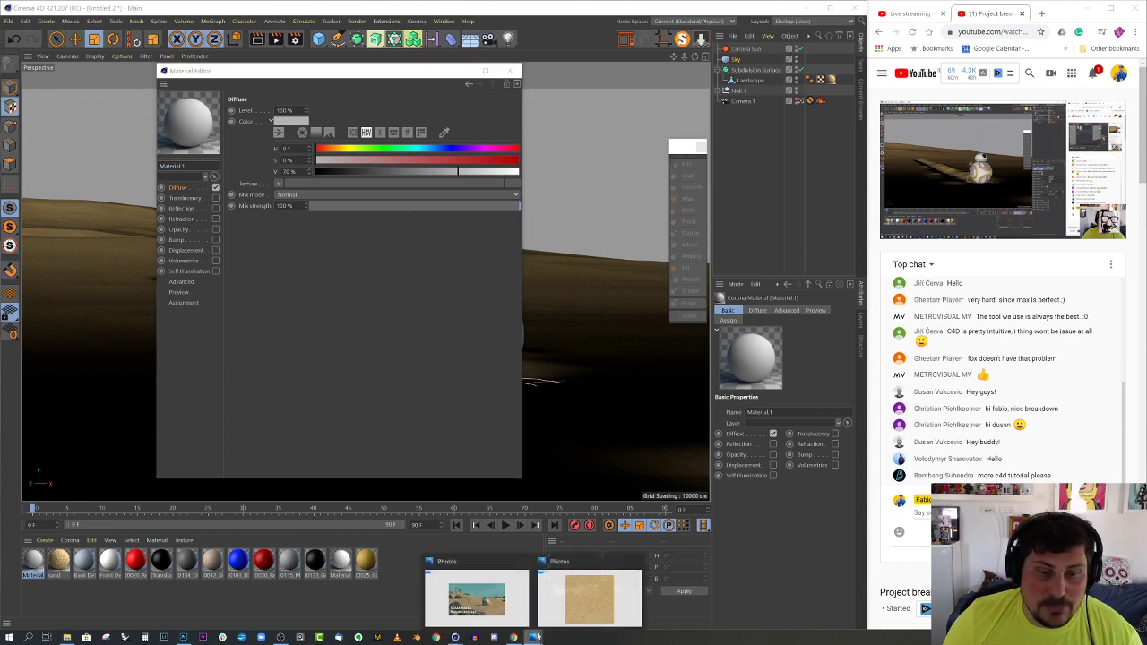
{"action": "left_click", "coordinate": [475, 593]}
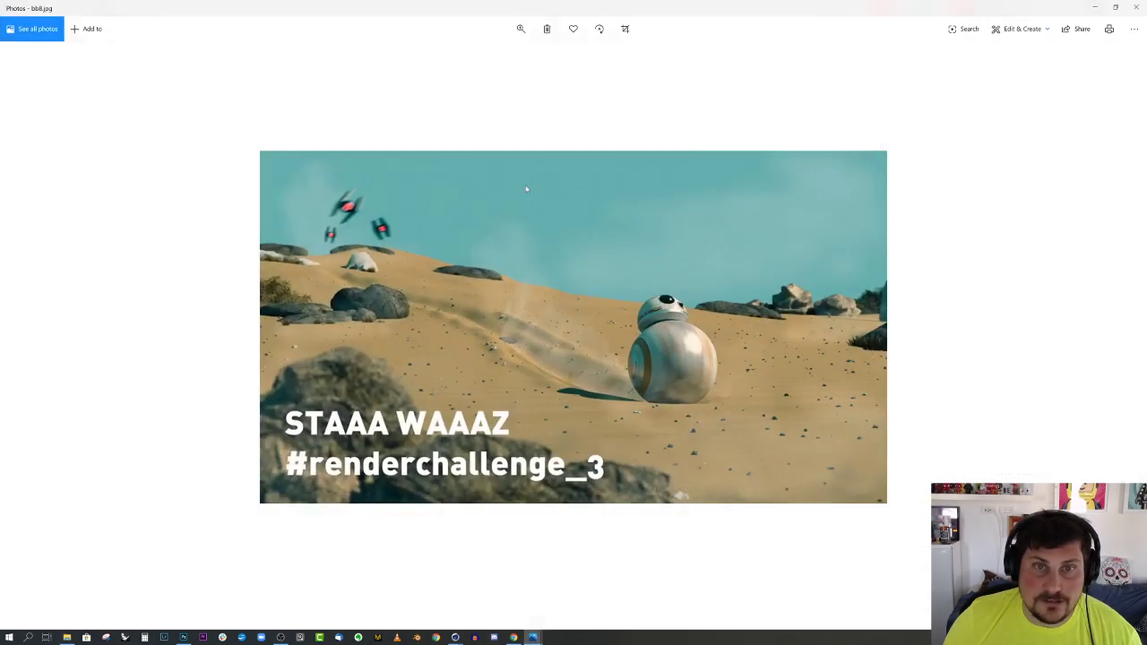
{"action": "left_click", "coordinate": [1095, 7]}
Give the new material a cyan diffuse colour of H 190°, S 100 %, V 100 %, and apply it to the Sky object
{"action": "left_click", "coordinate": [422, 149]}
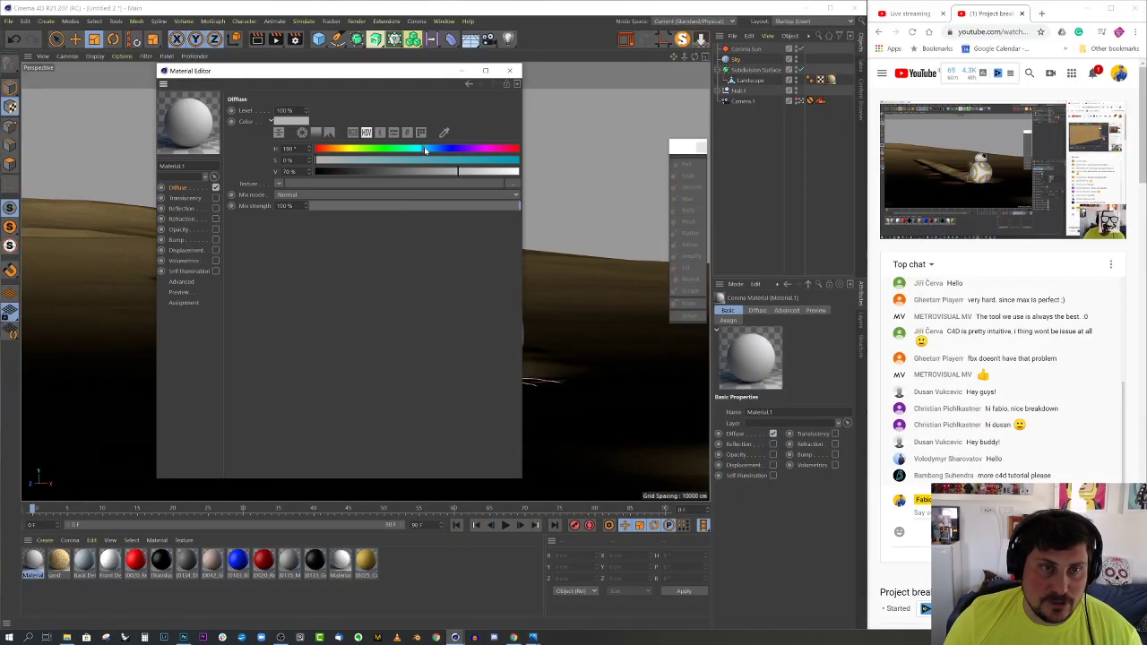
{"action": "left_click_drag", "start_coordinate": [504, 161], "coordinate": [529, 171]}
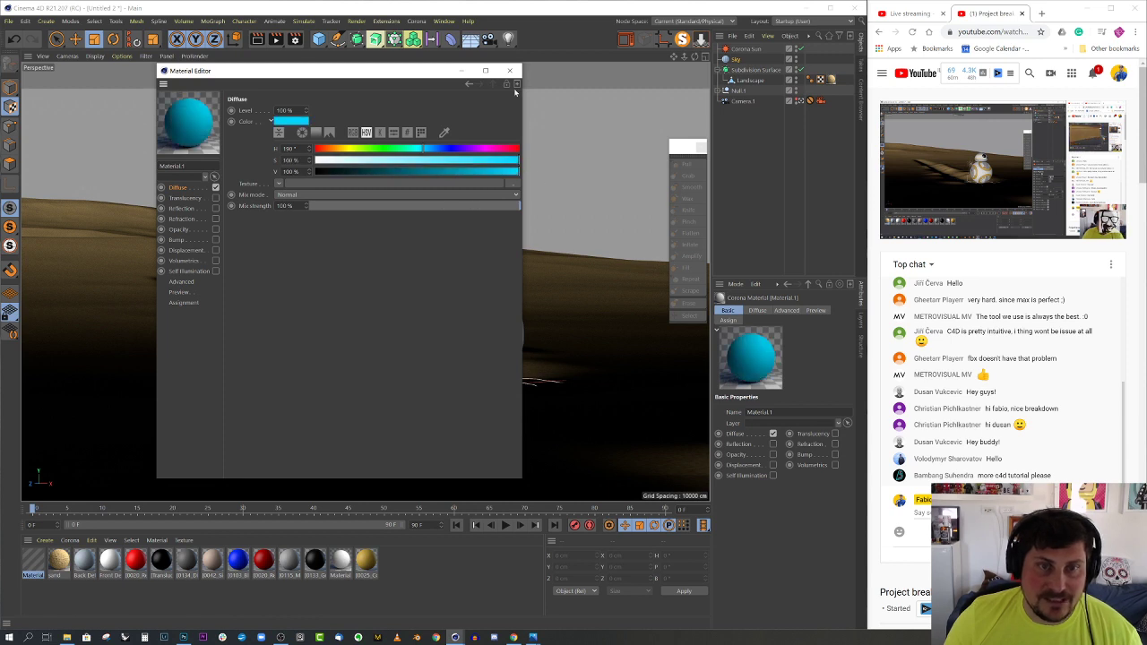
{"action": "left_click", "coordinate": [510, 71]}
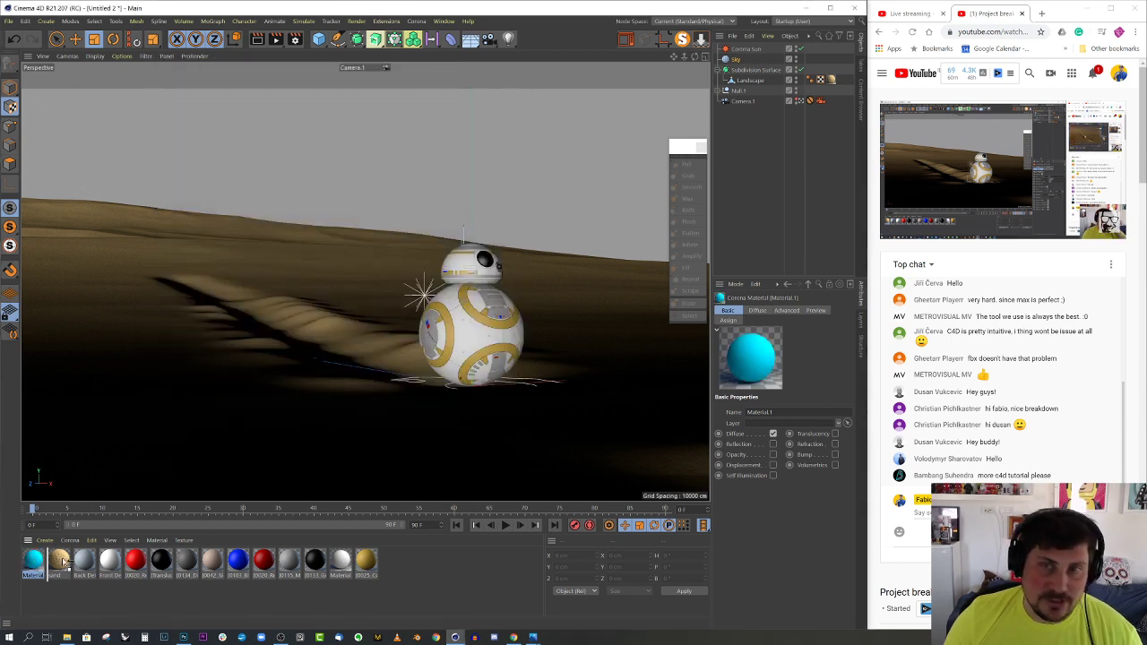
{"action": "left_click_drag", "start_coordinate": [32, 563], "coordinate": [773, 186]}
{"action": "left_click_drag", "start_coordinate": [740, 61], "coordinate": [741, 61]}
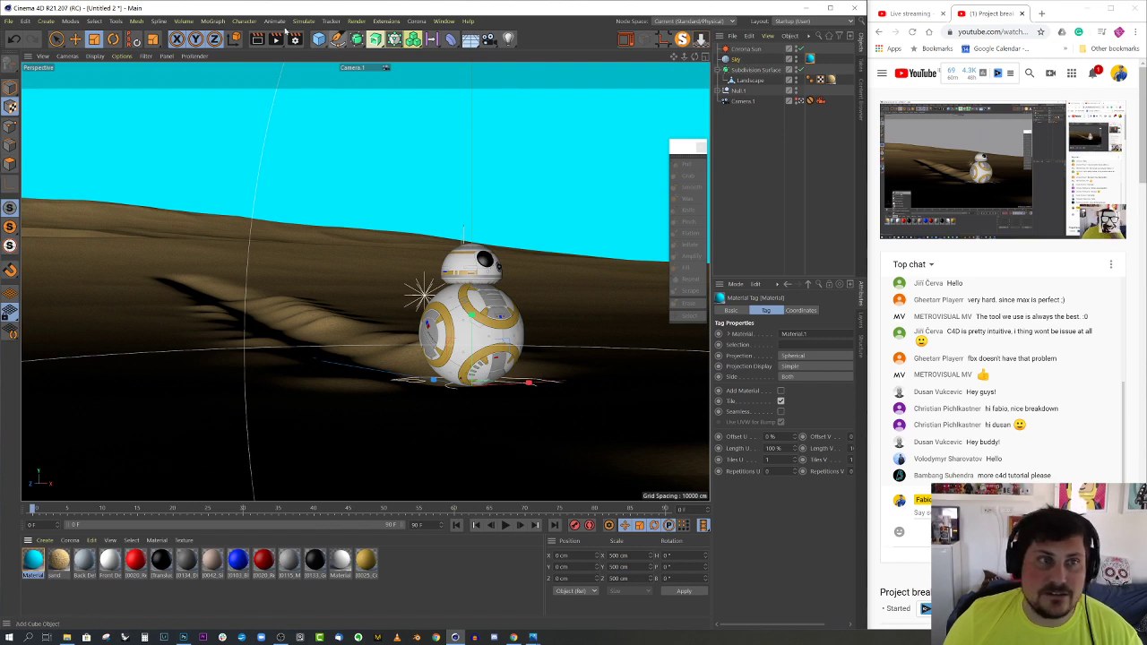
Test-render the Camera.1 view in the Corona frame buffer, and close the frame buffer when finished
{"action": "left_click", "coordinate": [627, 39]}
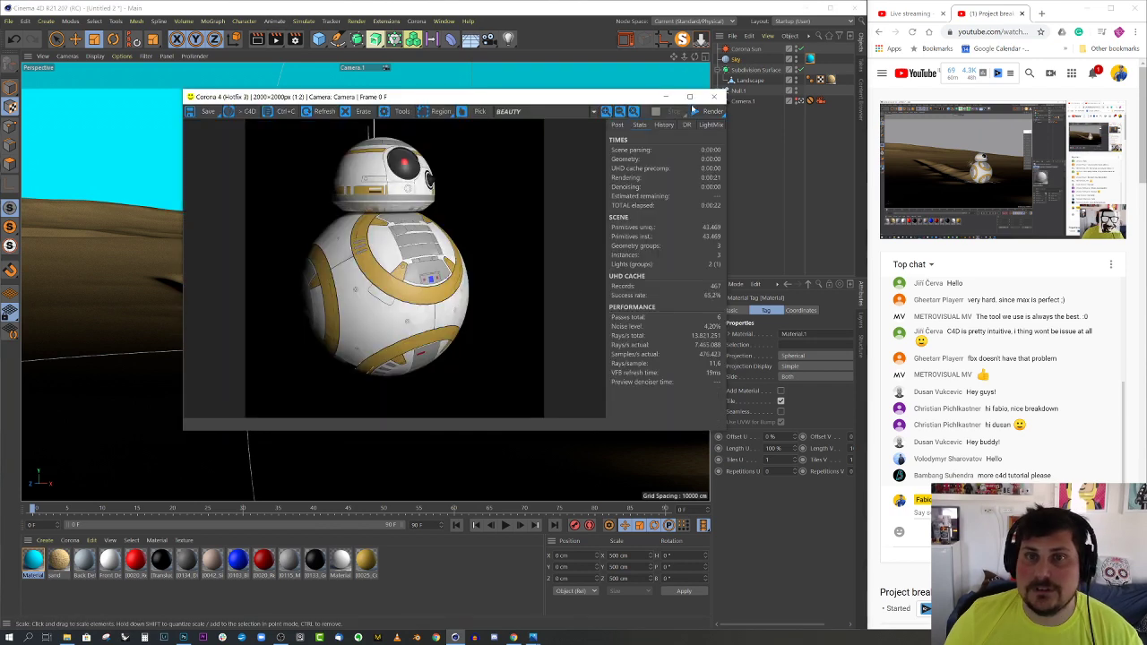
{"action": "key", "text": "ctrl+r"}
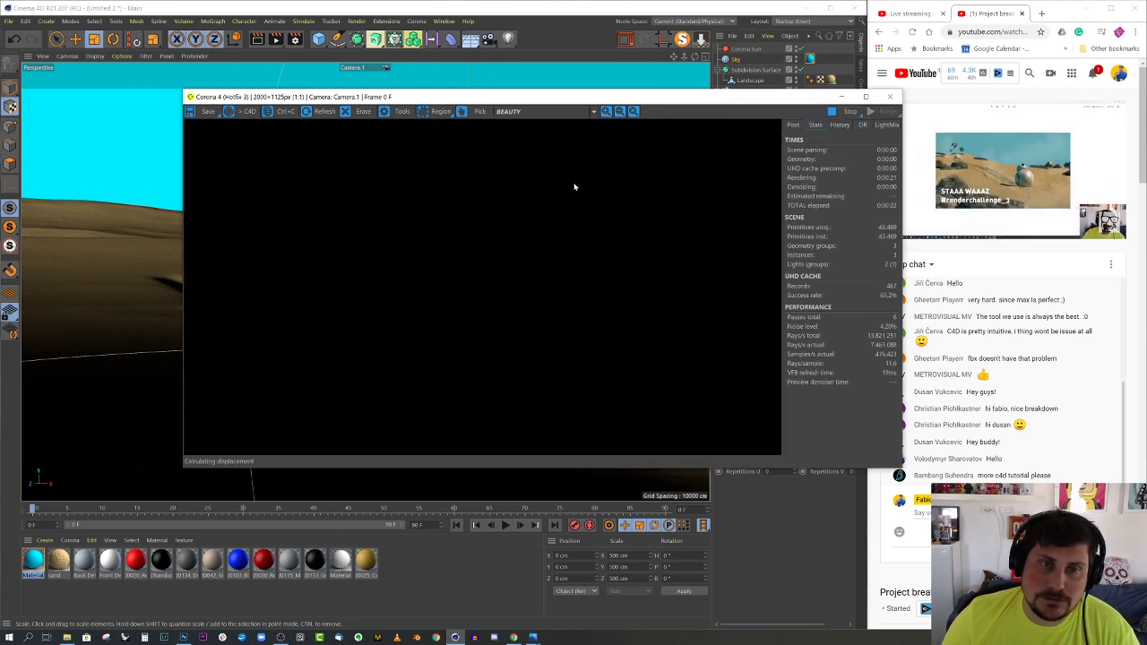
{"action": "left_click_drag", "start_coordinate": [737, 101], "coordinate": [649, 100]}
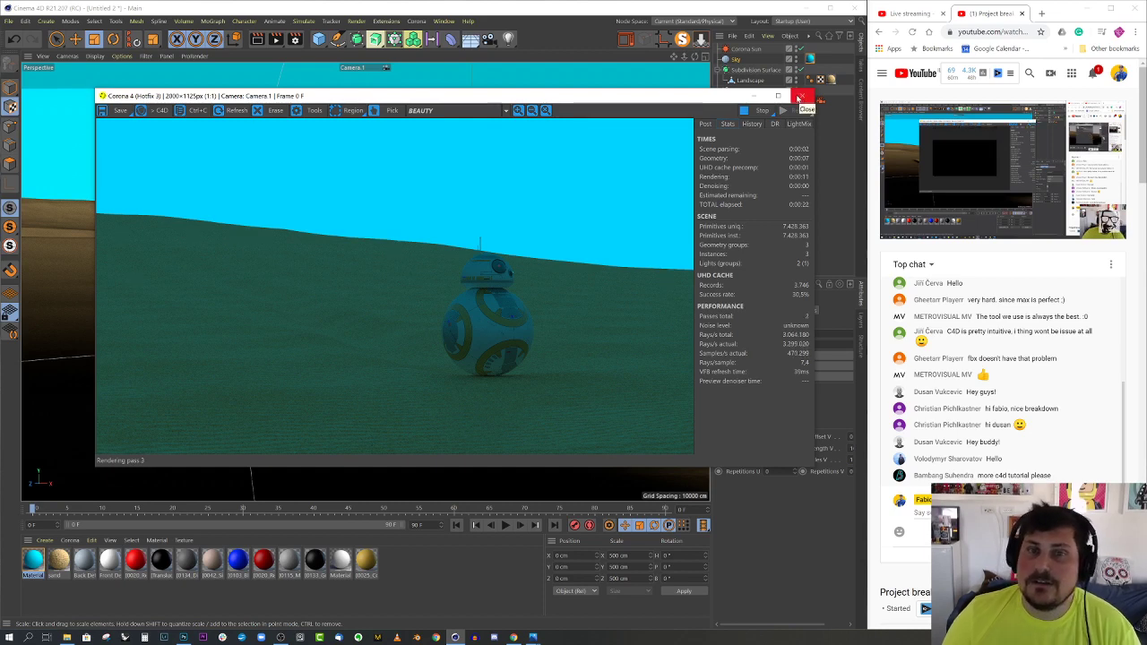
{"action": "left_click", "coordinate": [800, 96]}
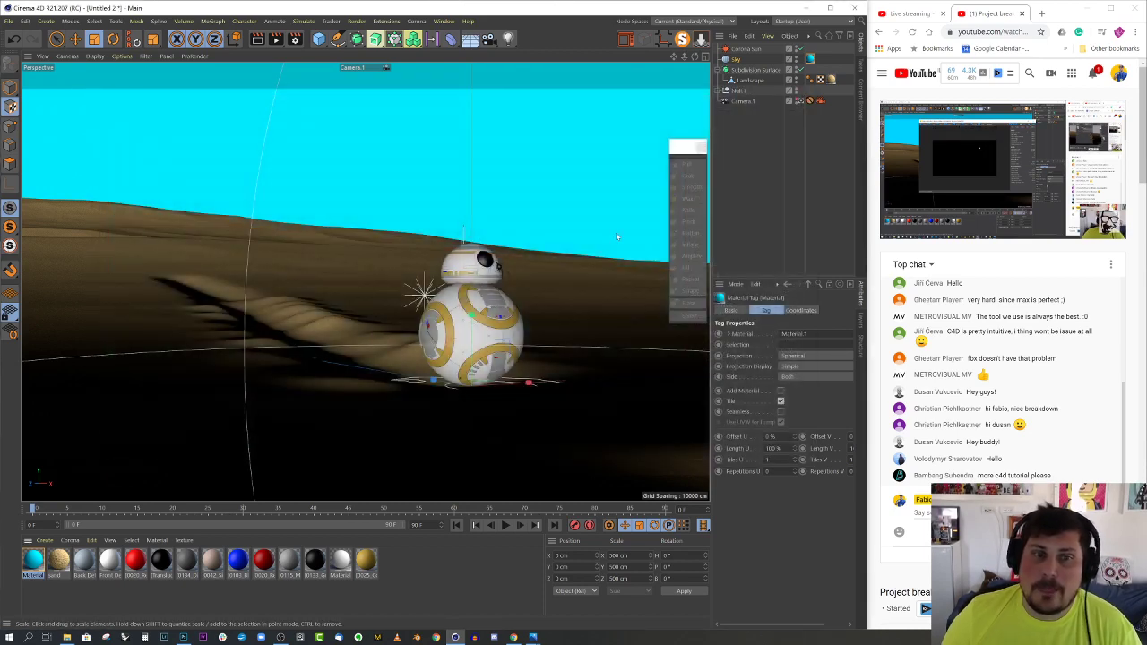
Try to rotate the Corona Sun around its vertical axis
{"action": "left_click", "coordinate": [747, 51]}
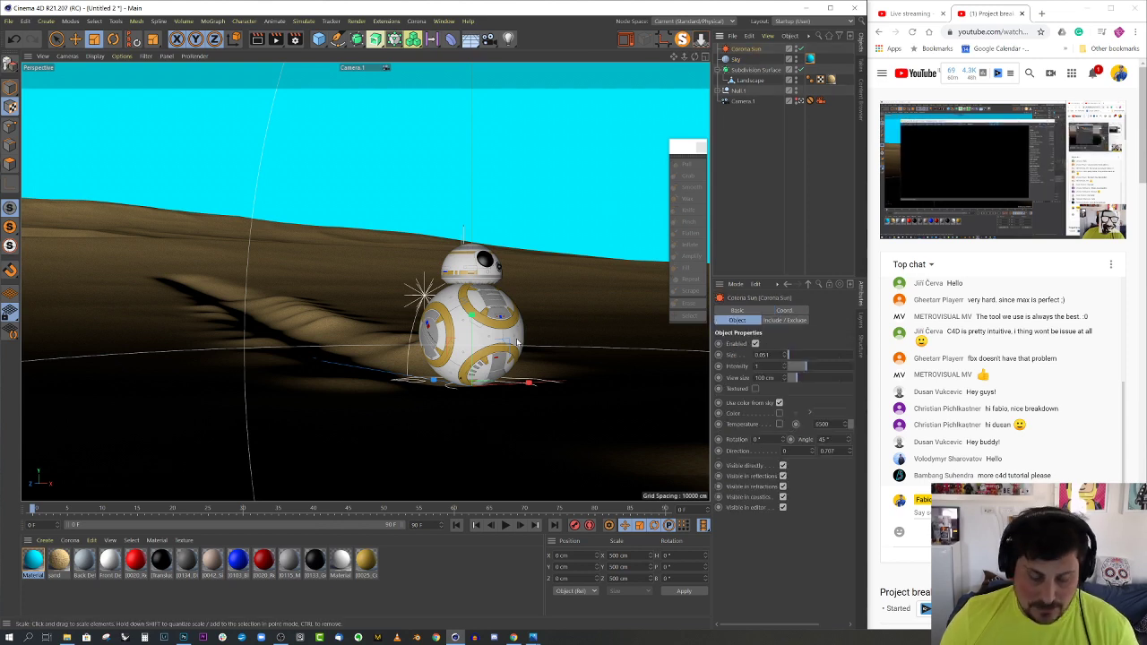
{"action": "key", "text": "r"}
{"action": "left_click_drag", "start_coordinate": [511, 390], "coordinate": [389, 389]}
Examine the sun's placement around the droid in the four-view layout and from the top view
{"action": "key", "text": "F5"}
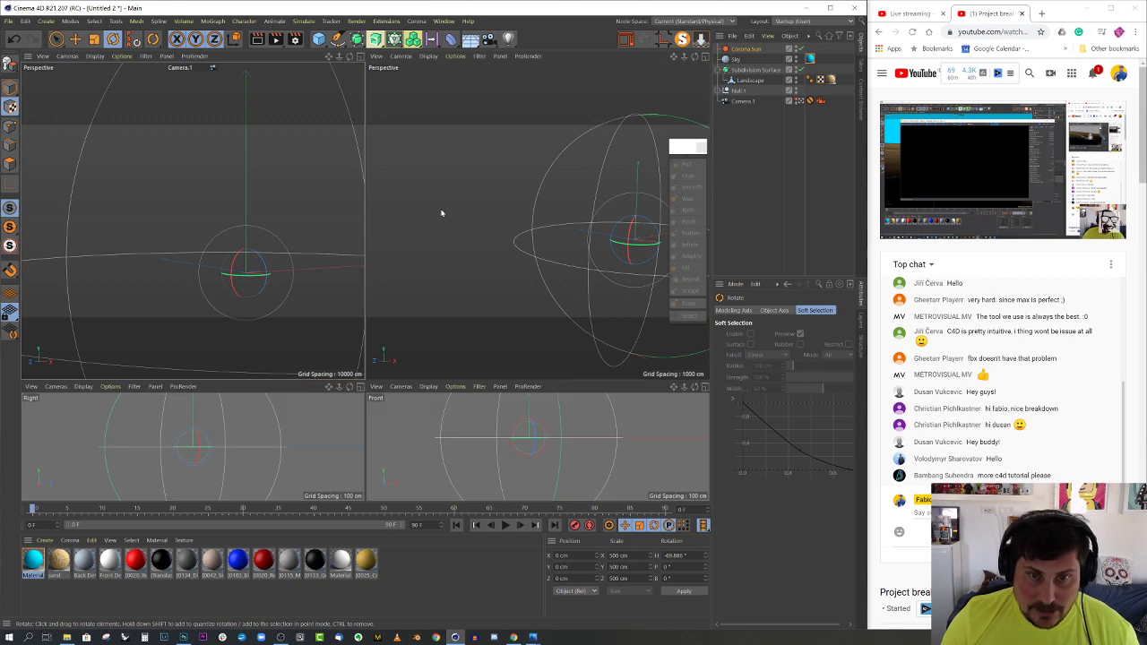
{"action": "middle_click", "coordinate": [426, 211]}
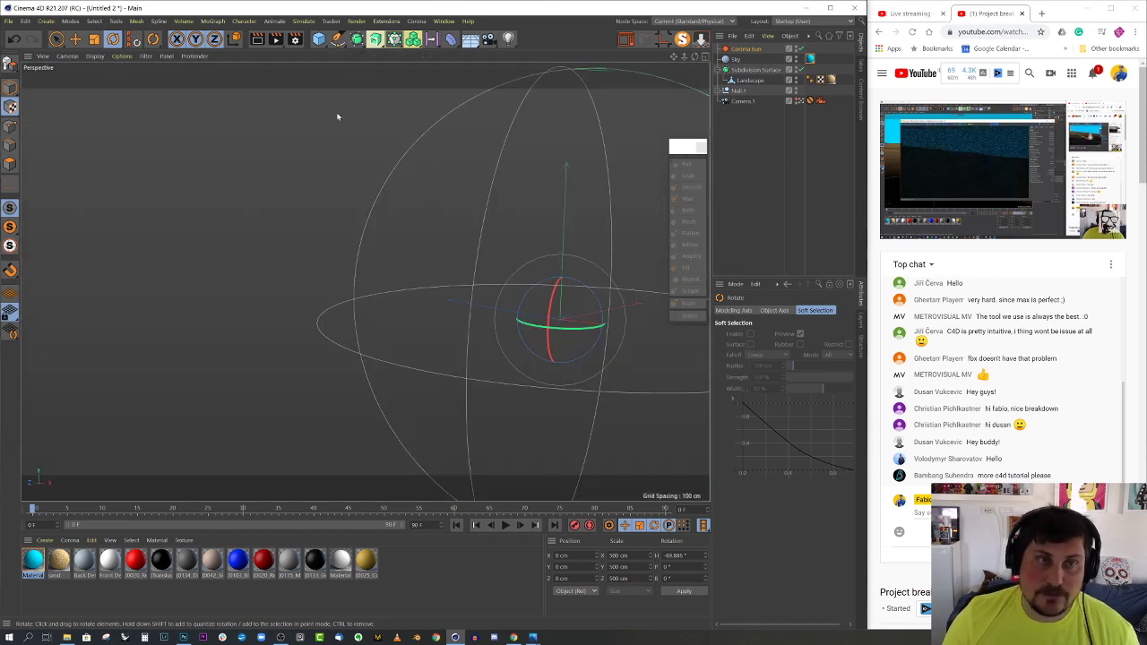
{"action": "left_click", "coordinate": [96, 56]}
{"action": "mouse_move", "coordinate": [67, 55]}
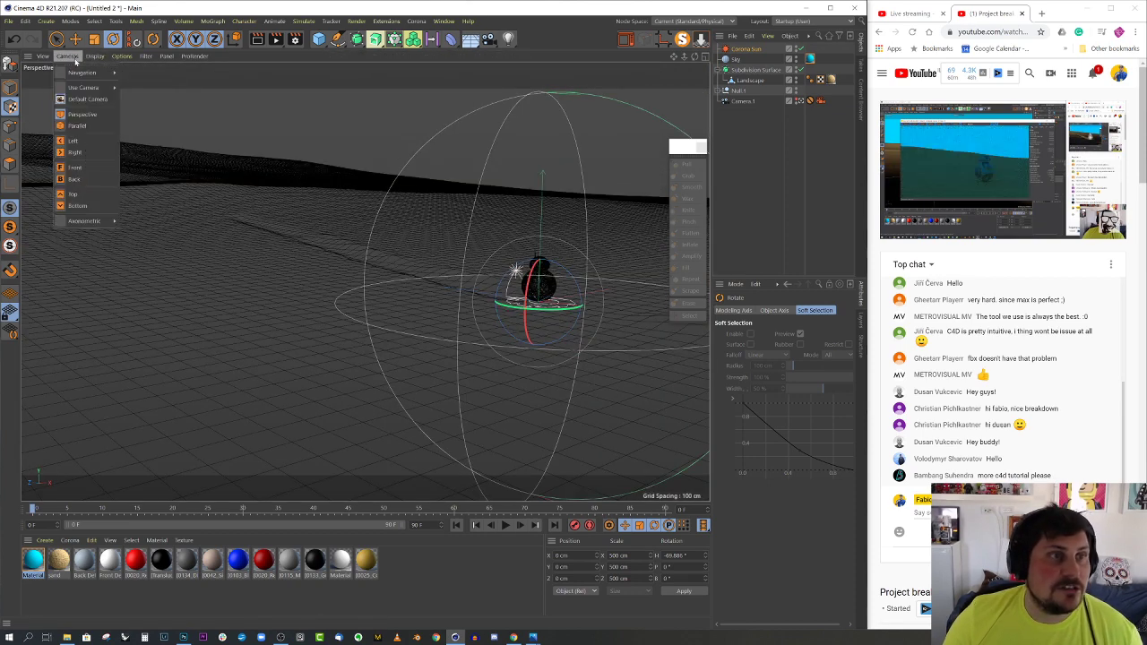
{"action": "left_click", "coordinate": [74, 193]}
{"action": "scroll", "coordinate": [473, 305], "scroll_direction": "up", "scroll_amount": 2}
{"action": "scroll", "coordinate": [473, 305], "scroll_direction": "up", "scroll_amount": 2}
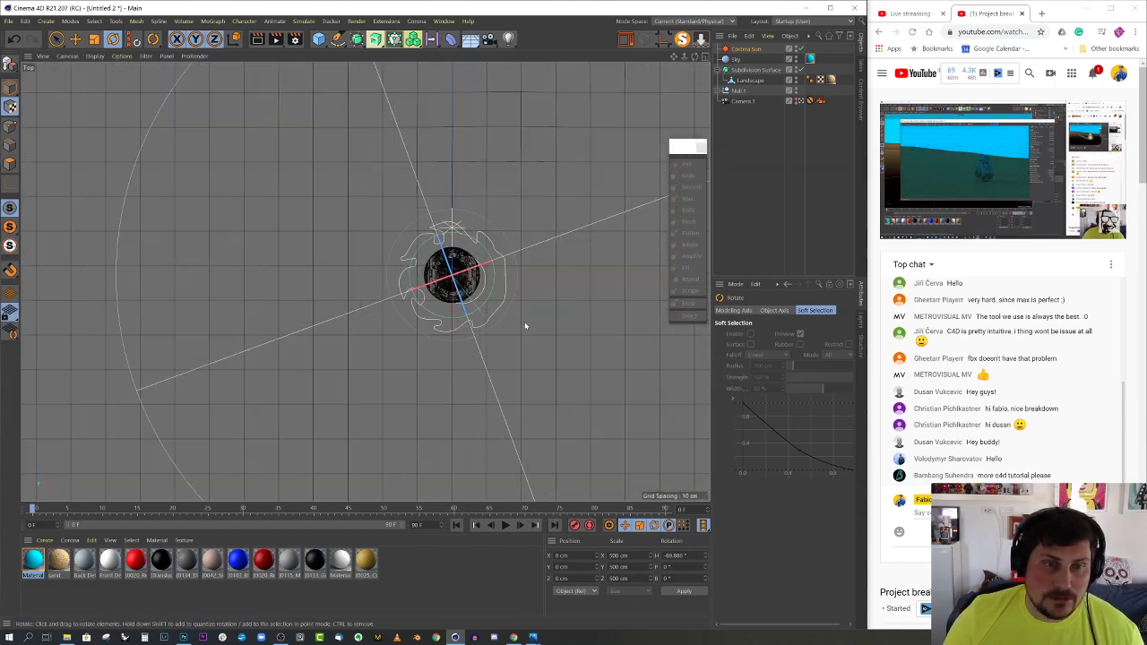
{"action": "middle_click", "coordinate": [281, 204]}
{"action": "middle_click", "coordinate": [280, 203]}
Rotate the Corona Sun in Model mode to a heading of about -322°, and return to the Camera.1 view
{"action": "left_click", "coordinate": [801, 101]}
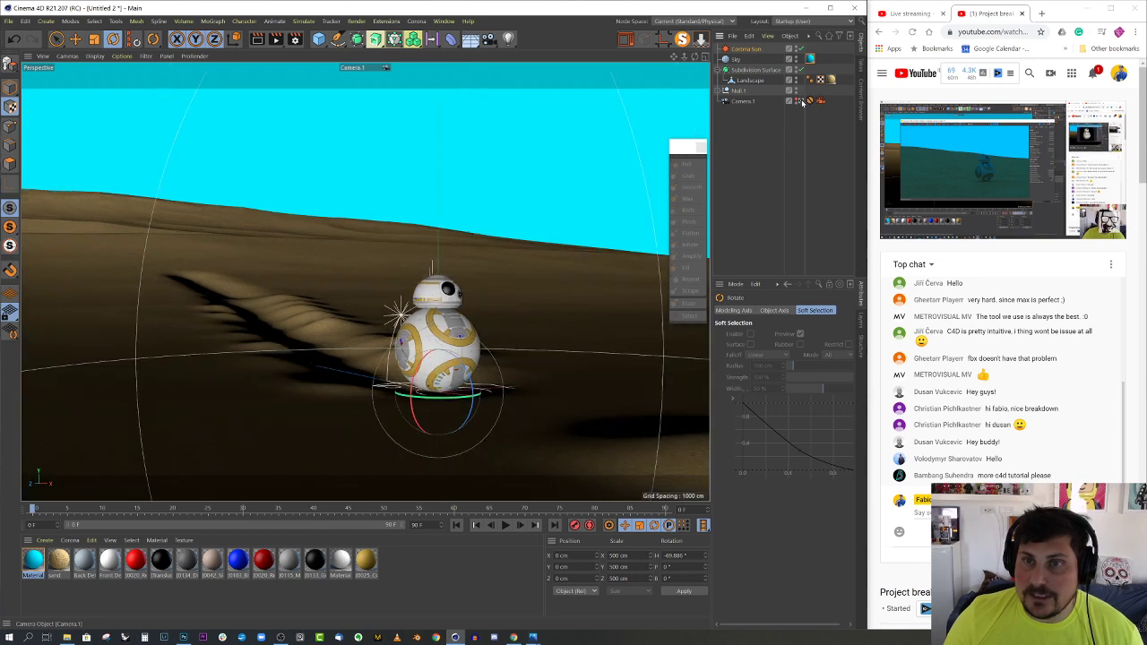
{"action": "left_click_drag", "start_coordinate": [358, 317], "coordinate": [339, 361], "text": "alt"}
{"action": "key", "text": "ctrl+z"}
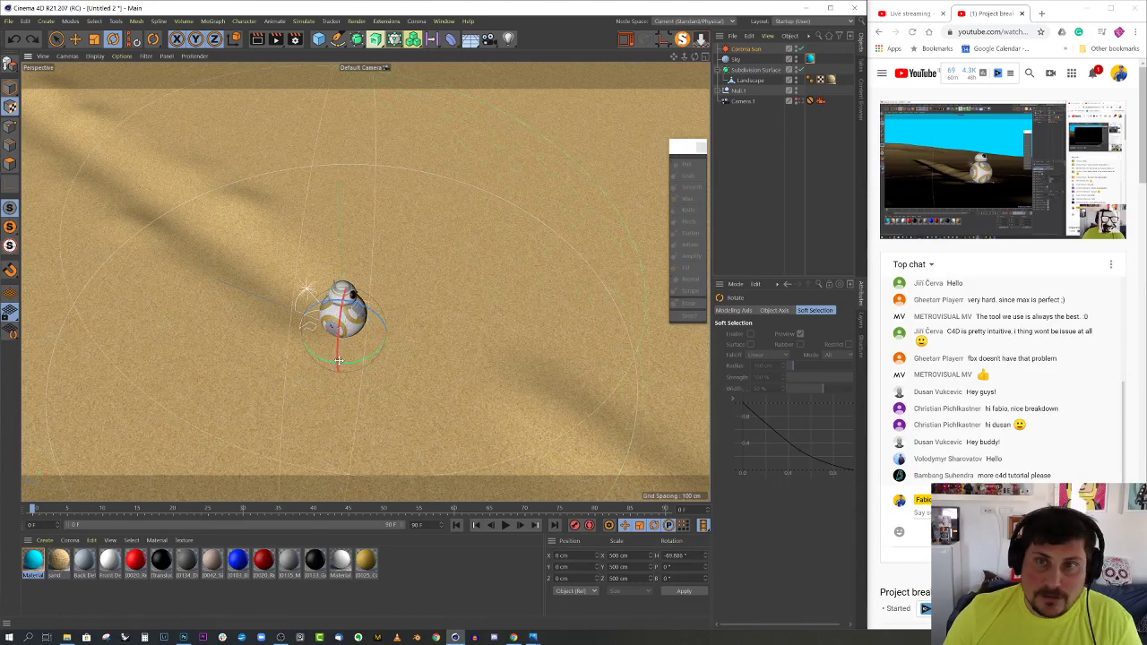
{"action": "left_click", "coordinate": [742, 48]}
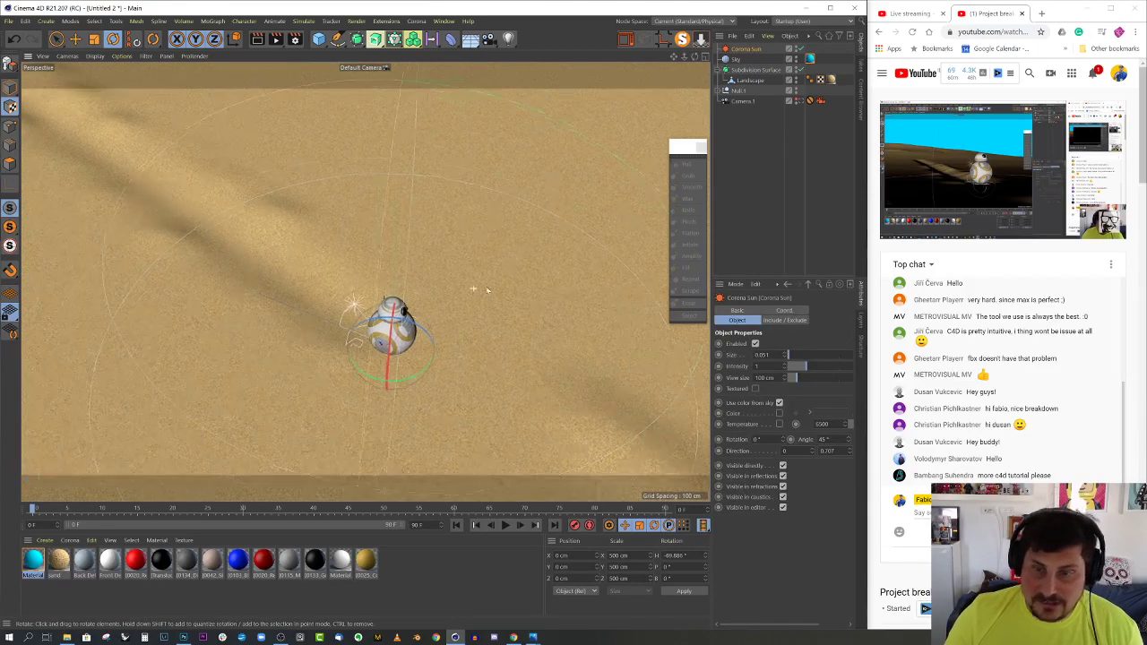
{"action": "left_click_drag", "start_coordinate": [473, 265], "coordinate": [476, 257], "text": "alt"}
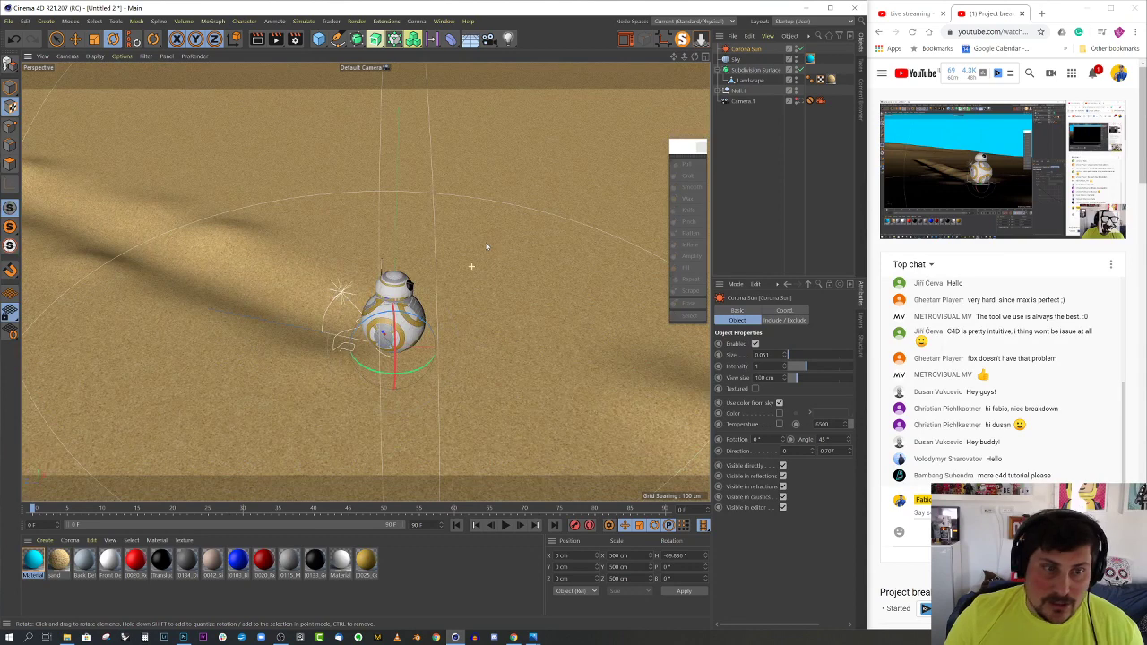
{"action": "left_click", "coordinate": [10, 87]}
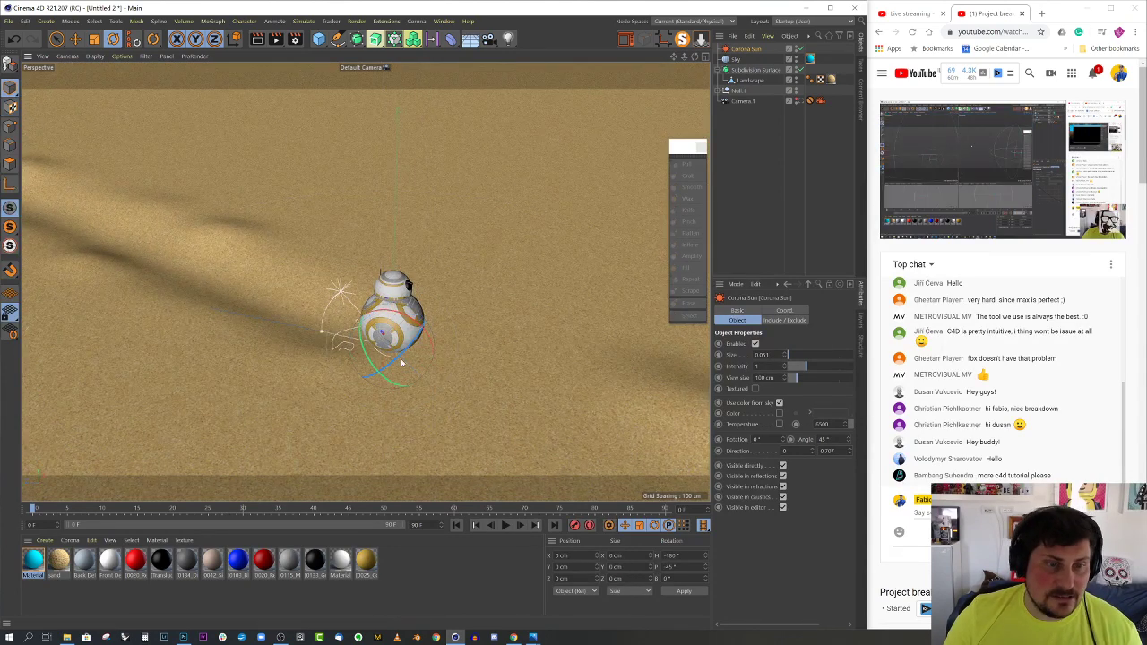
{"action": "left_click_drag", "start_coordinate": [451, 381], "coordinate": [273, 299], "text": "alt"}
{"action": "key", "text": "w"}
{"action": "left_click_drag", "start_coordinate": [393, 356], "coordinate": [410, 287], "text": "alt"}
{"action": "left_click", "coordinate": [809, 98]}
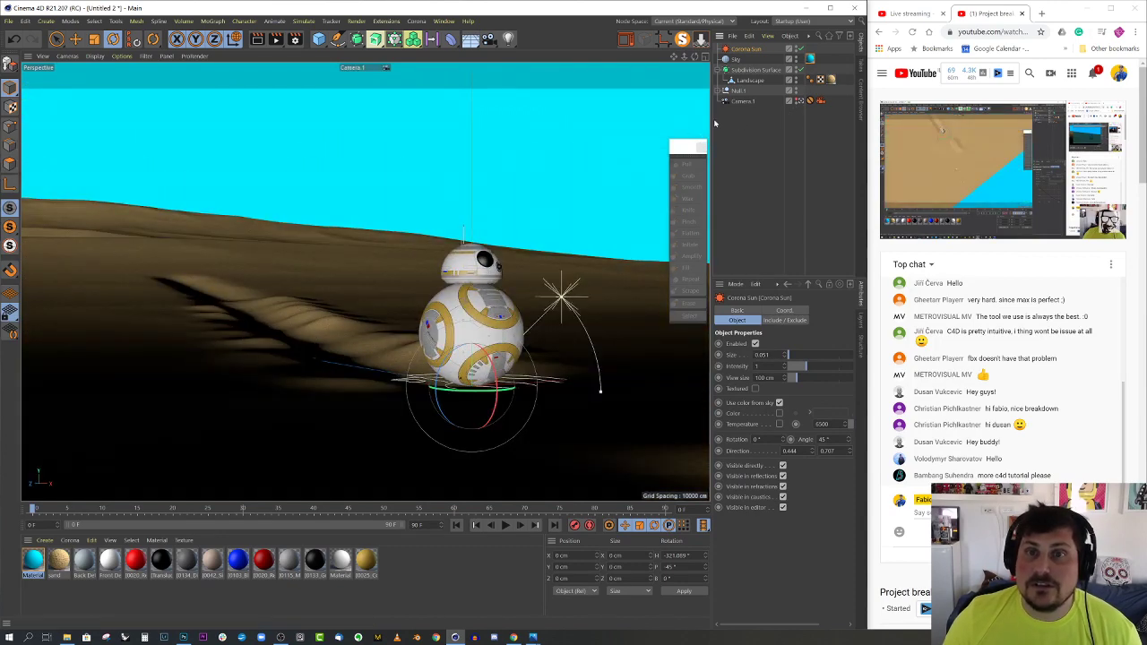
Show the Sky's material tag properties with more room for the settings, and close the floating sculpt brush palette
{"action": "left_click_drag", "start_coordinate": [713, 117], "coordinate": [733, 118]}
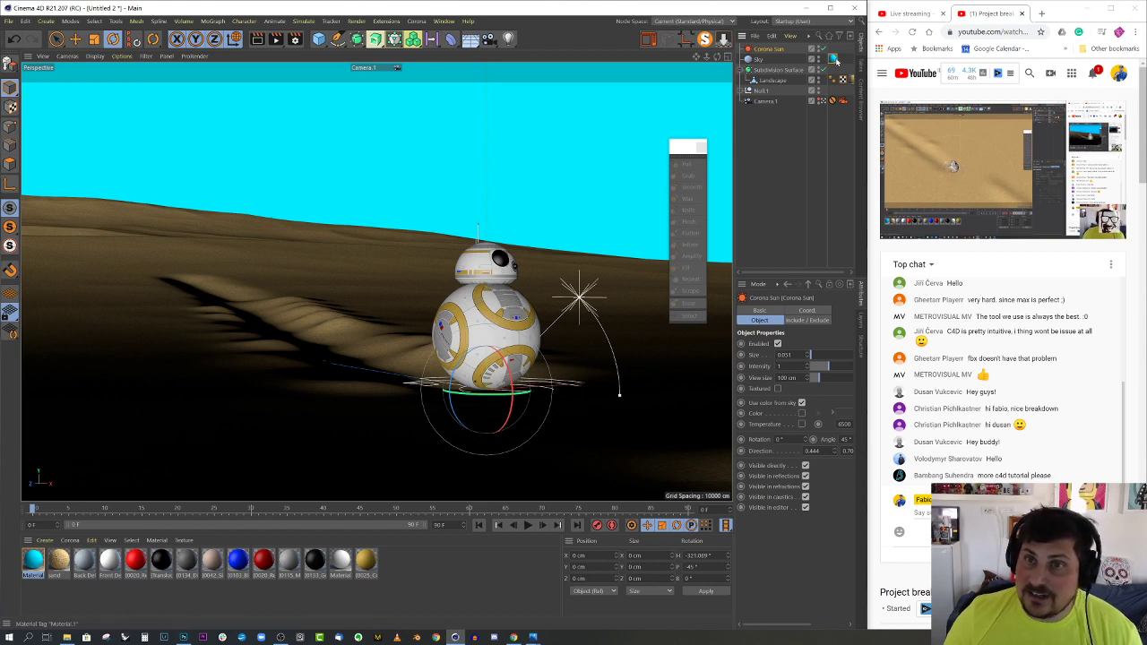
{"action": "left_click", "coordinate": [835, 59]}
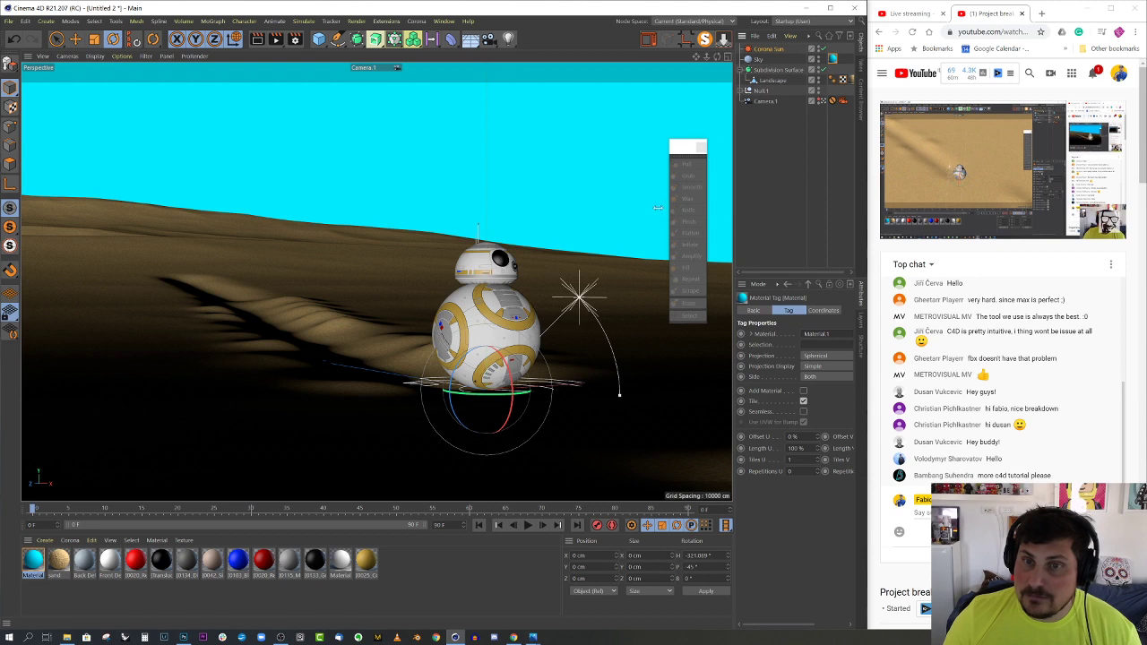
{"action": "left_click_drag", "start_coordinate": [735, 235], "coordinate": [700, 235]}
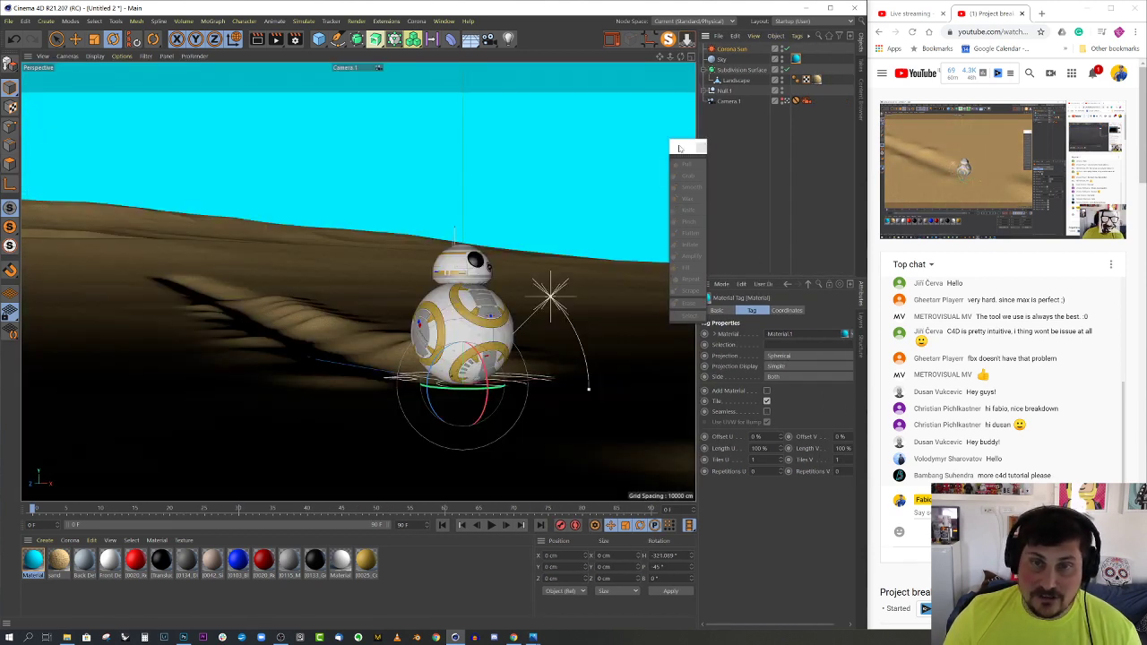
{"action": "left_click_drag", "start_coordinate": [679, 148], "coordinate": [652, 148]}
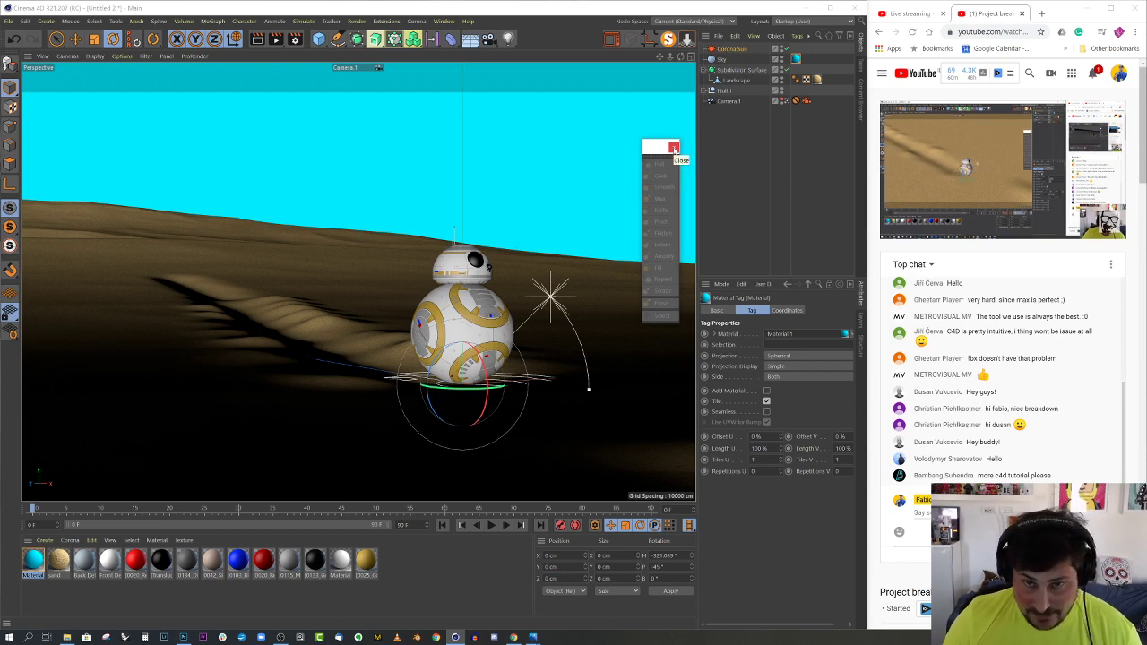
{"action": "left_click", "coordinate": [674, 148]}
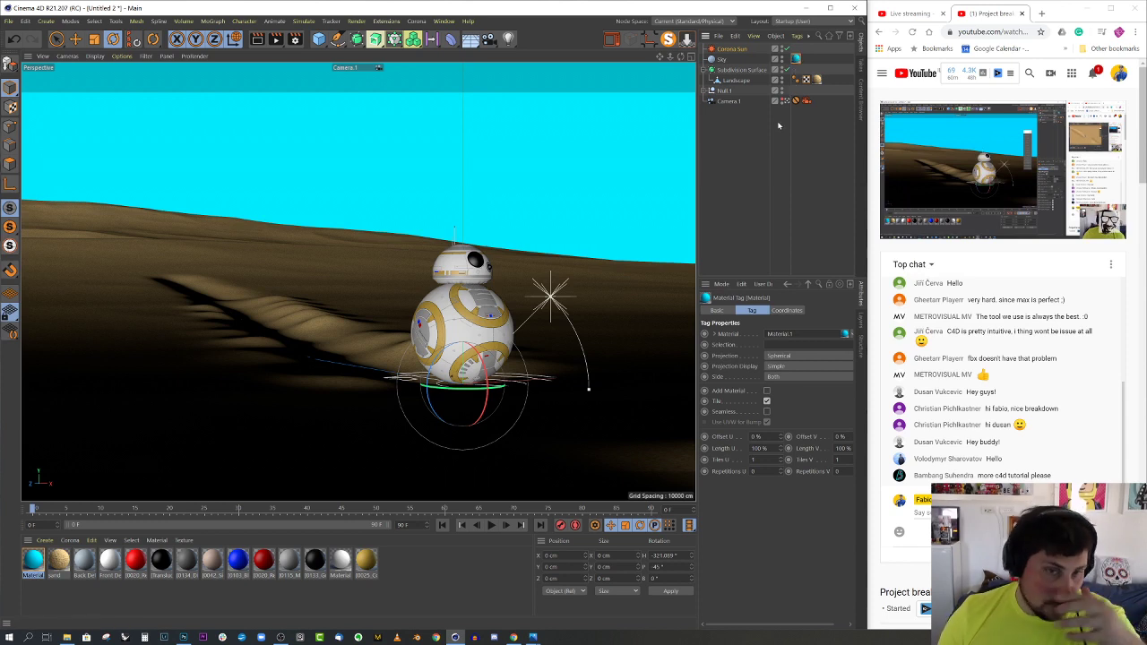
Set the projection of the Sky's material tag to Frontal and test-render the Camera.1 view in the Corona frame buffer
{"action": "left_click", "coordinate": [793, 357]}
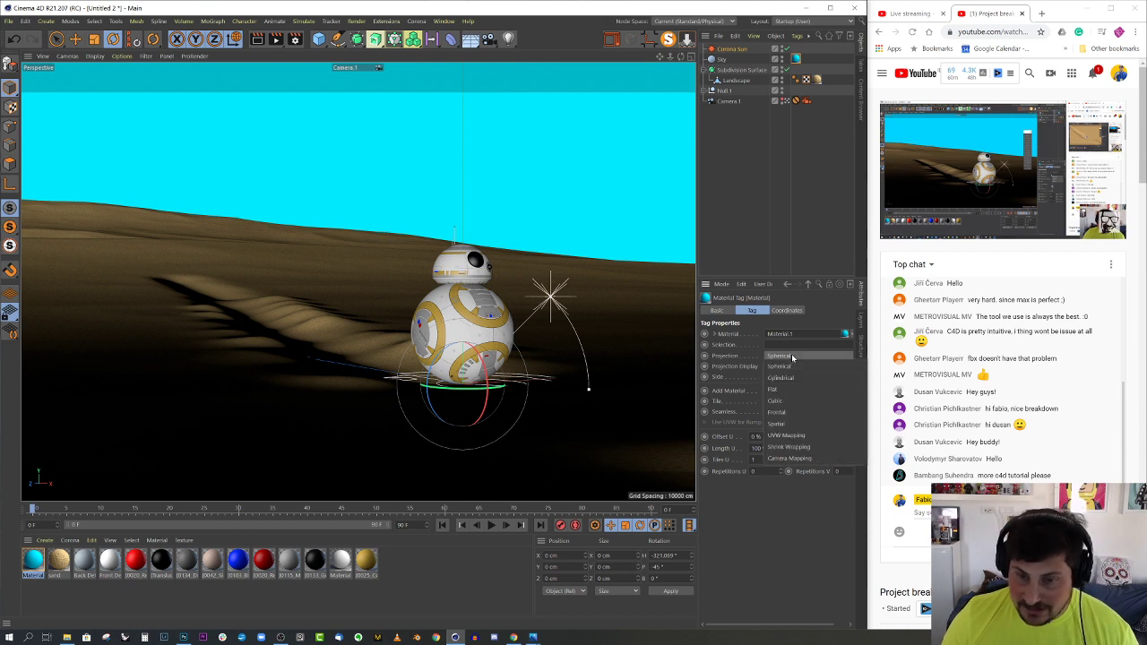
{"action": "left_click", "coordinate": [789, 413]}
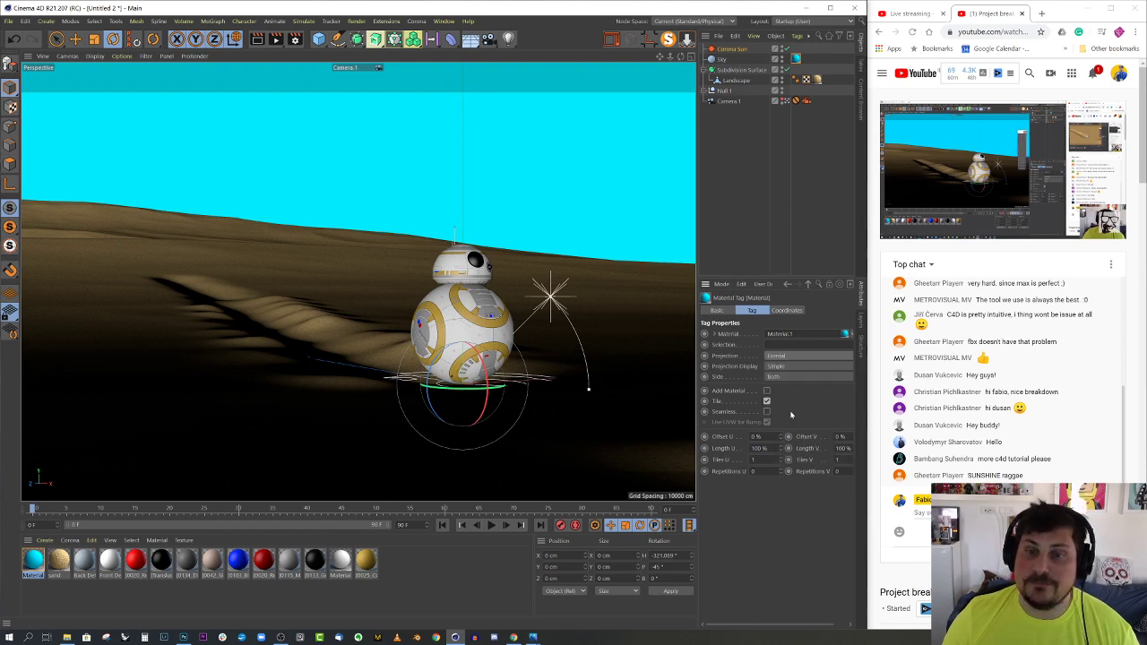
{"action": "left_click", "coordinate": [612, 38]}
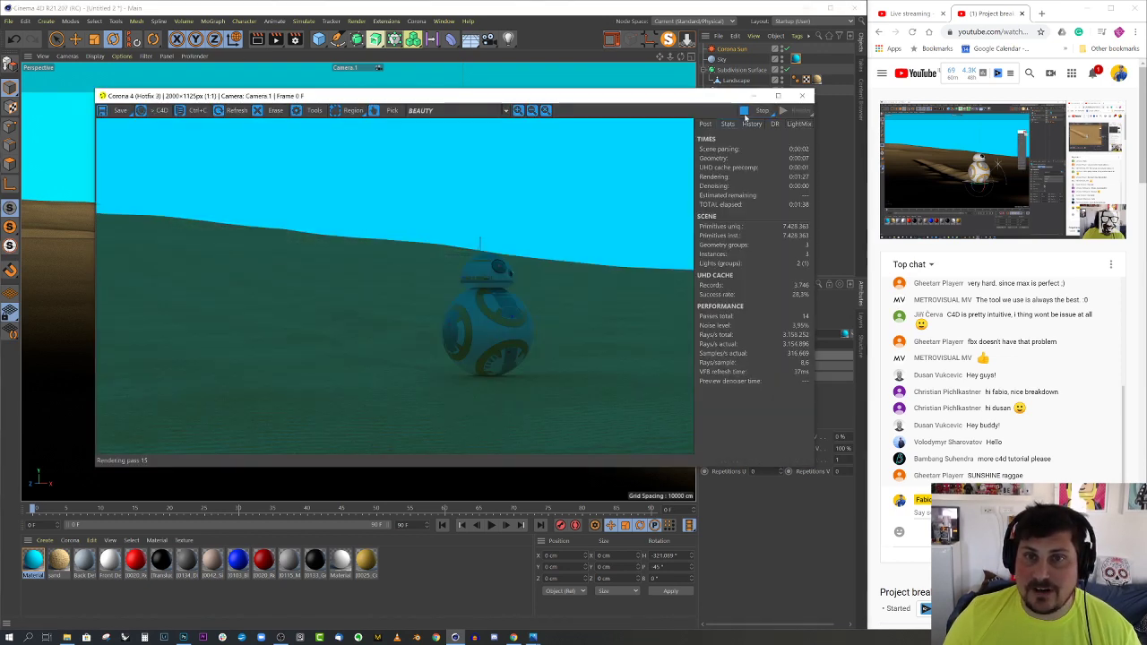
{"action": "left_click", "coordinate": [762, 112]}
{"action": "left_click", "coordinate": [787, 113]}
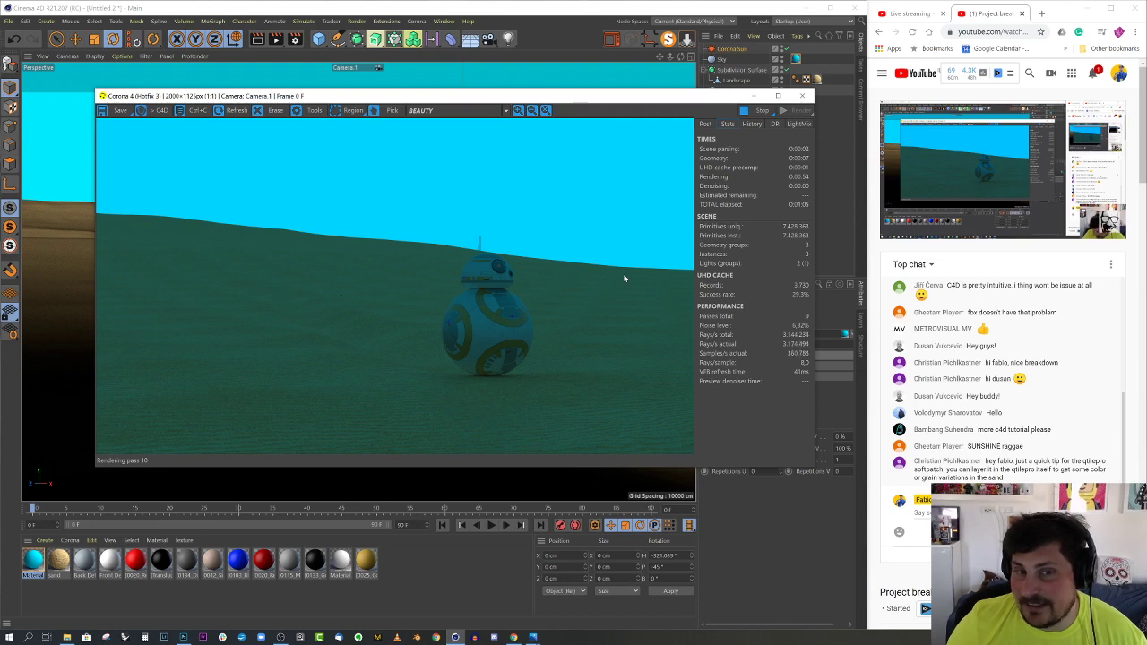
{"action": "left_click", "coordinate": [802, 97]}
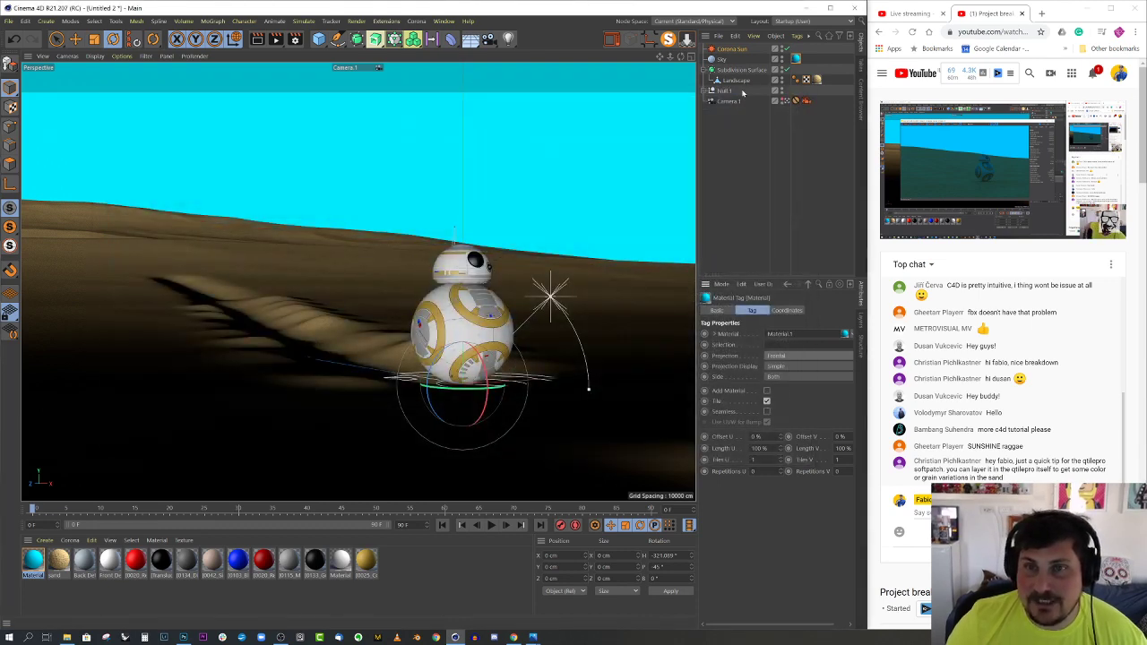
{"action": "left_click", "coordinate": [613, 39]}
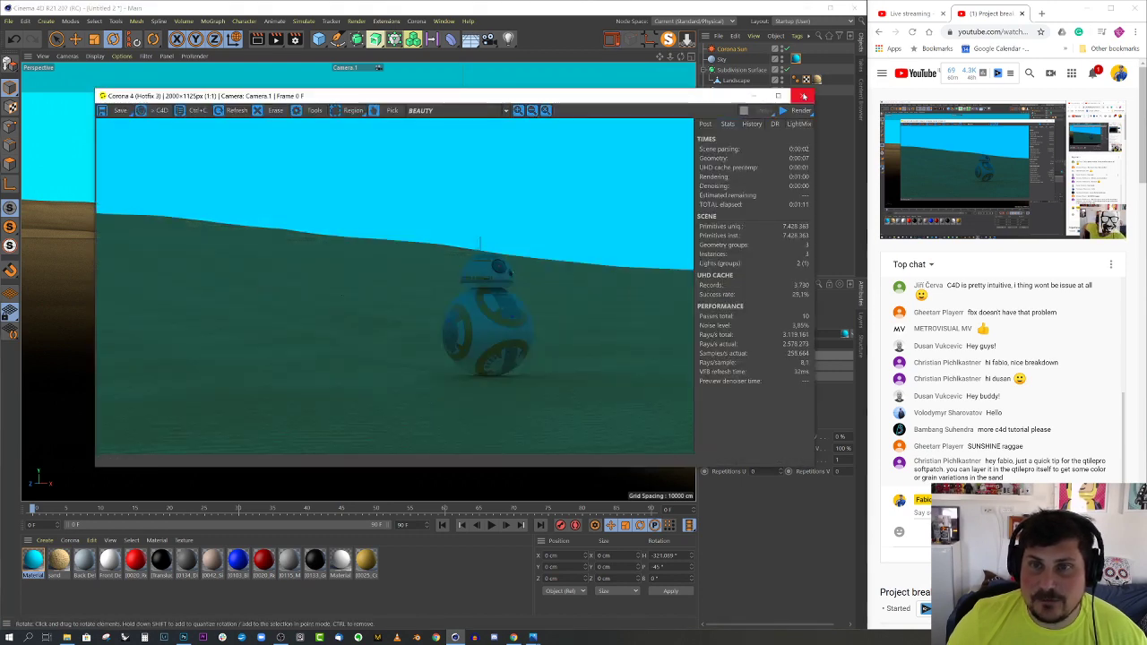
{"action": "left_click", "coordinate": [804, 96]}
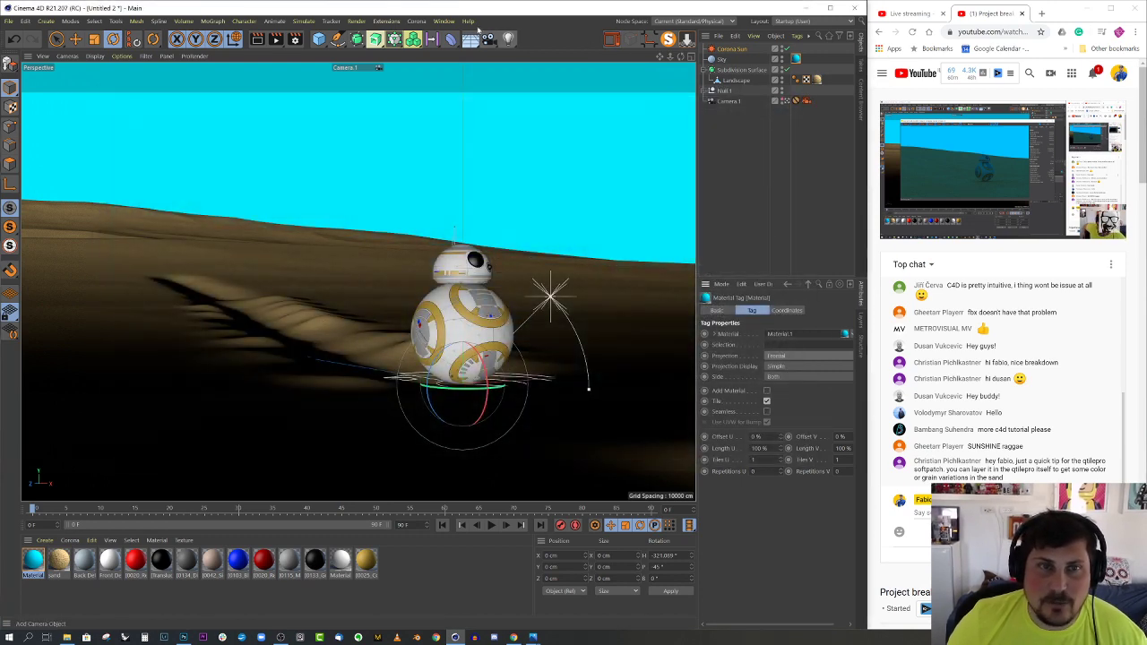
Switch to the challenge_3.c4d project and examine its Sky material's diffuse color and the material tag's projection and coordinates
{"action": "left_click", "coordinate": [443, 21]}
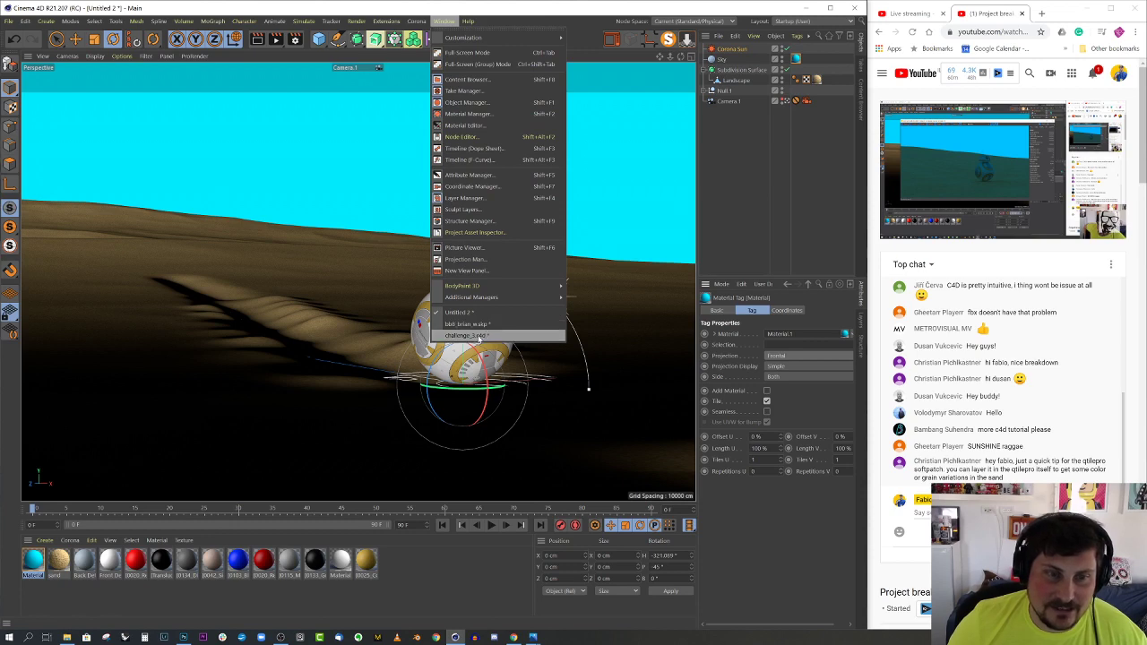
{"action": "left_click", "coordinate": [480, 336]}
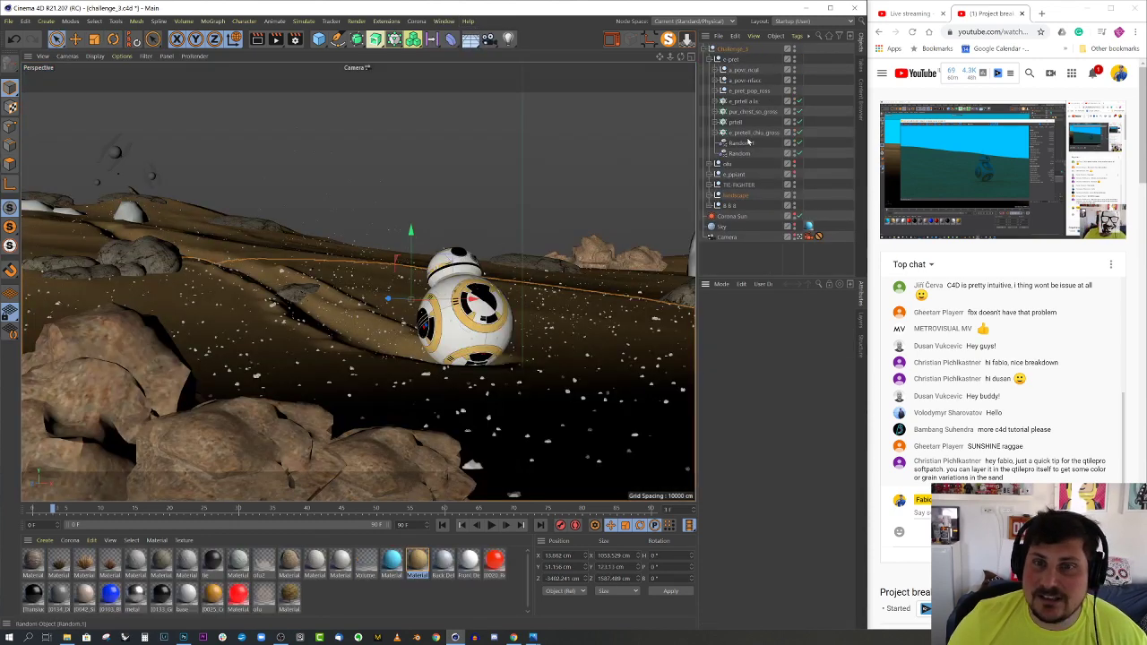
{"action": "left_click", "coordinate": [730, 226]}
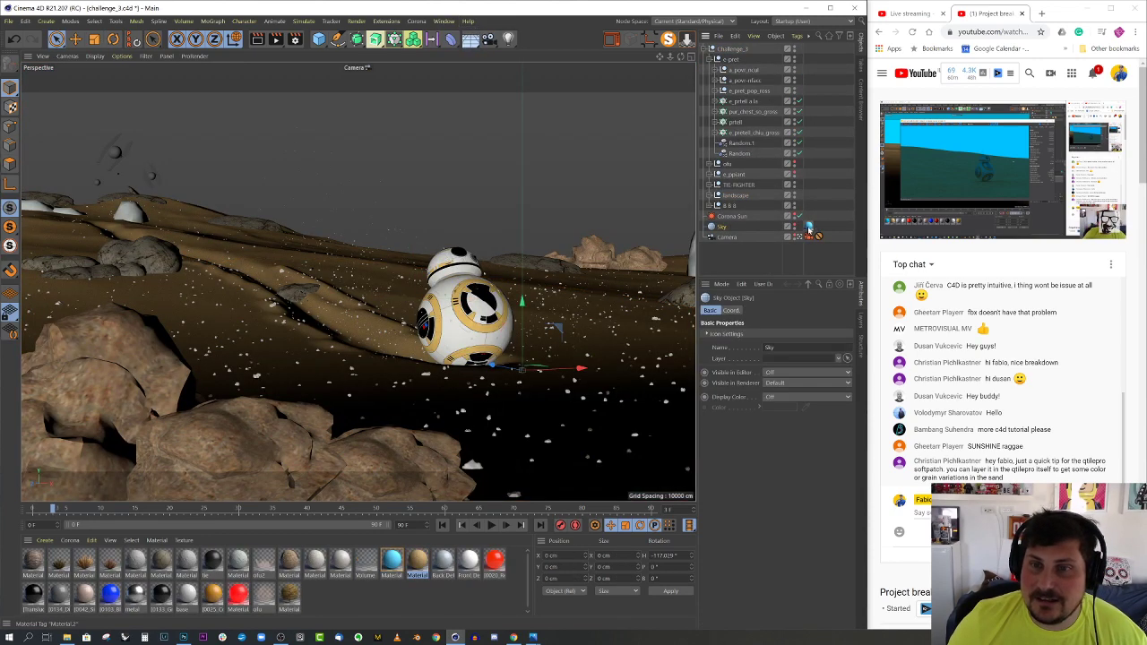
{"action": "left_click", "coordinate": [810, 226]}
{"action": "double_click", "coordinate": [390, 558]}
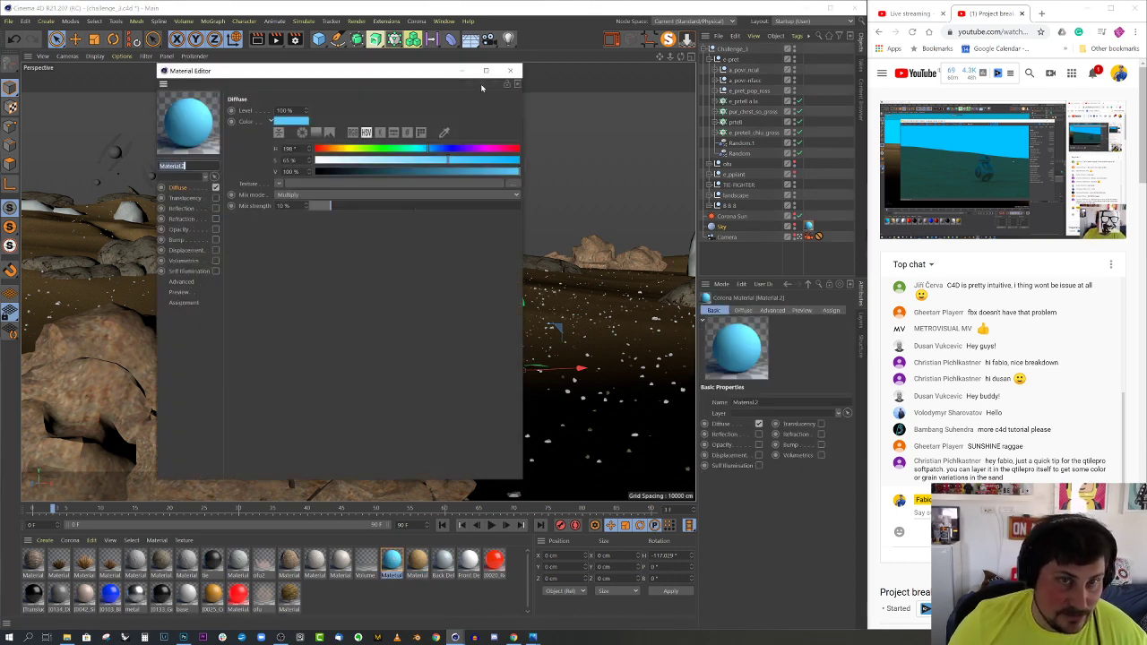
{"action": "left_click", "coordinate": [809, 226]}
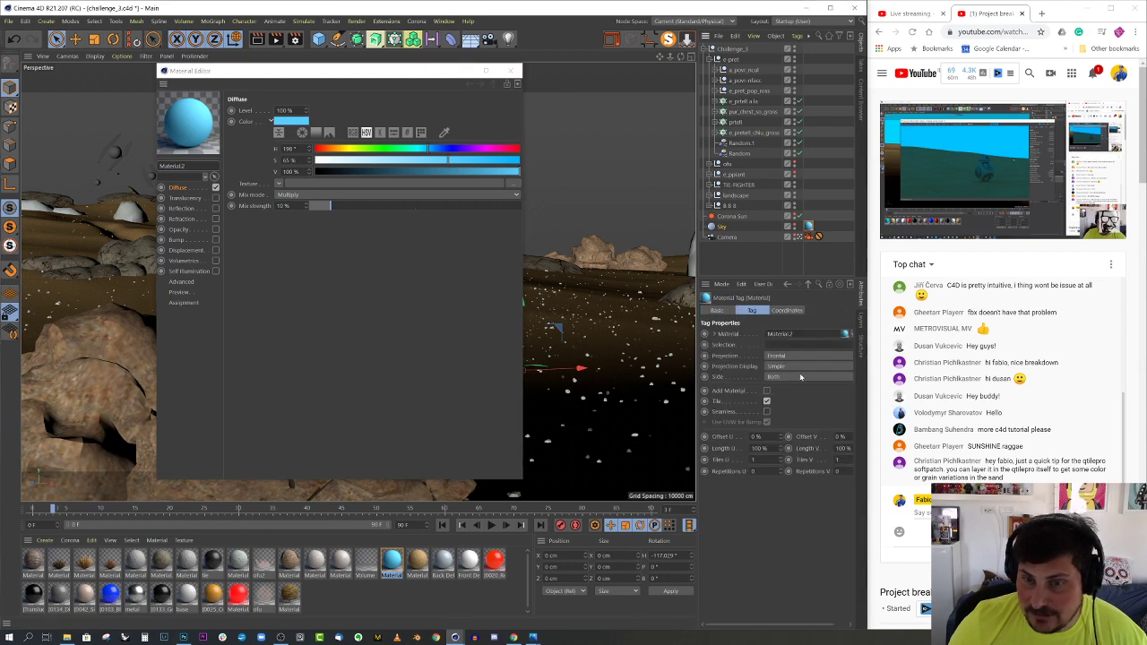
{"action": "left_click", "coordinate": [786, 310]}
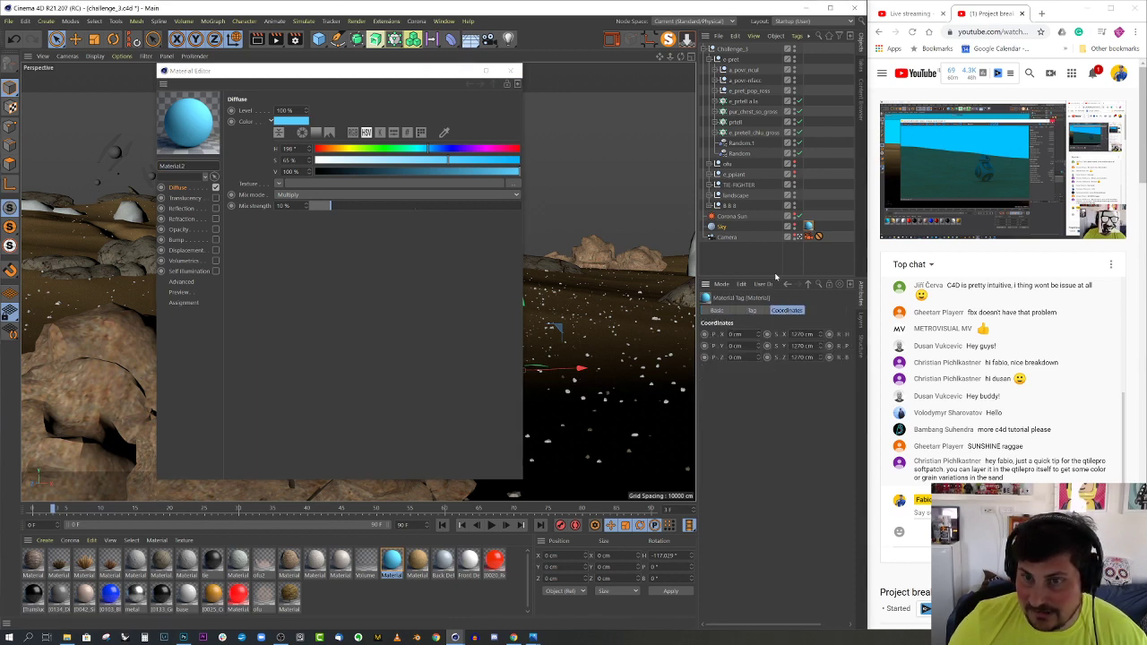
{"action": "left_click", "coordinate": [511, 70]}
Examine the reference Sky's coordinates and basic properties, and the Corona Sun's object properties
{"action": "left_click", "coordinate": [722, 228]}
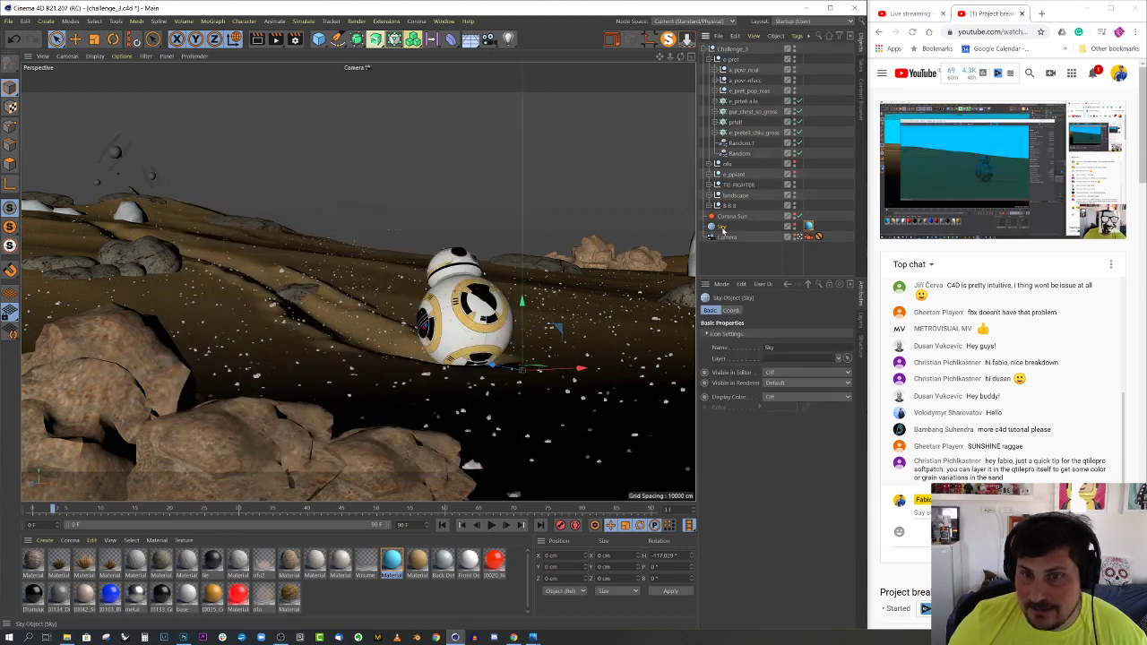
{"action": "left_click", "coordinate": [733, 310]}
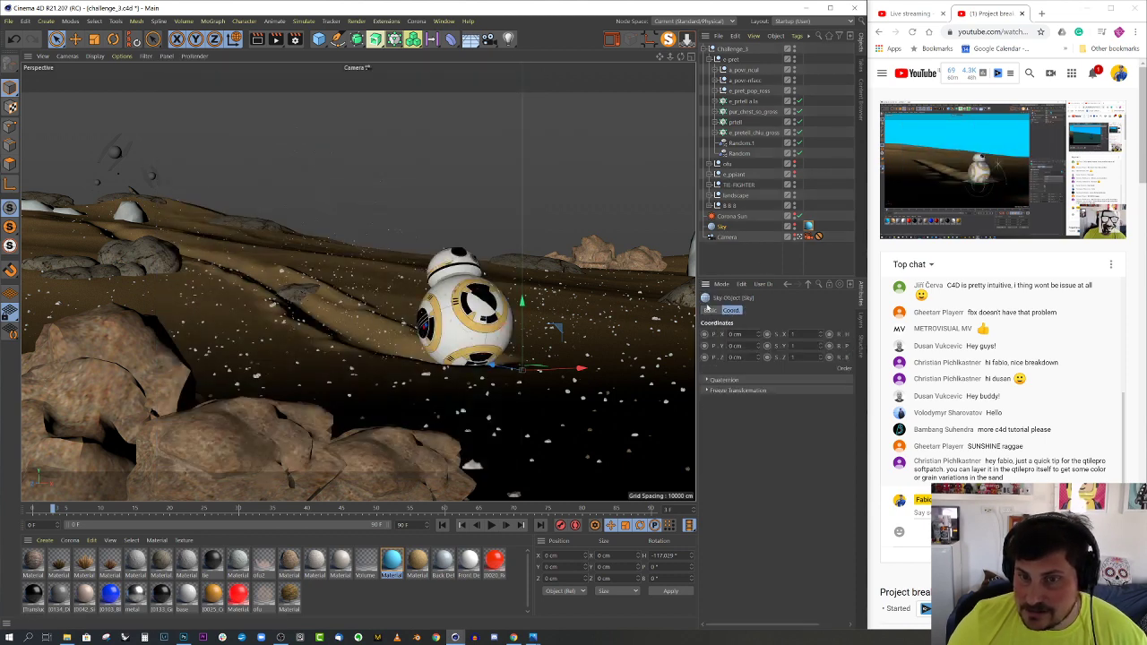
{"action": "left_click", "coordinate": [710, 311]}
{"action": "left_click", "coordinate": [732, 216]}
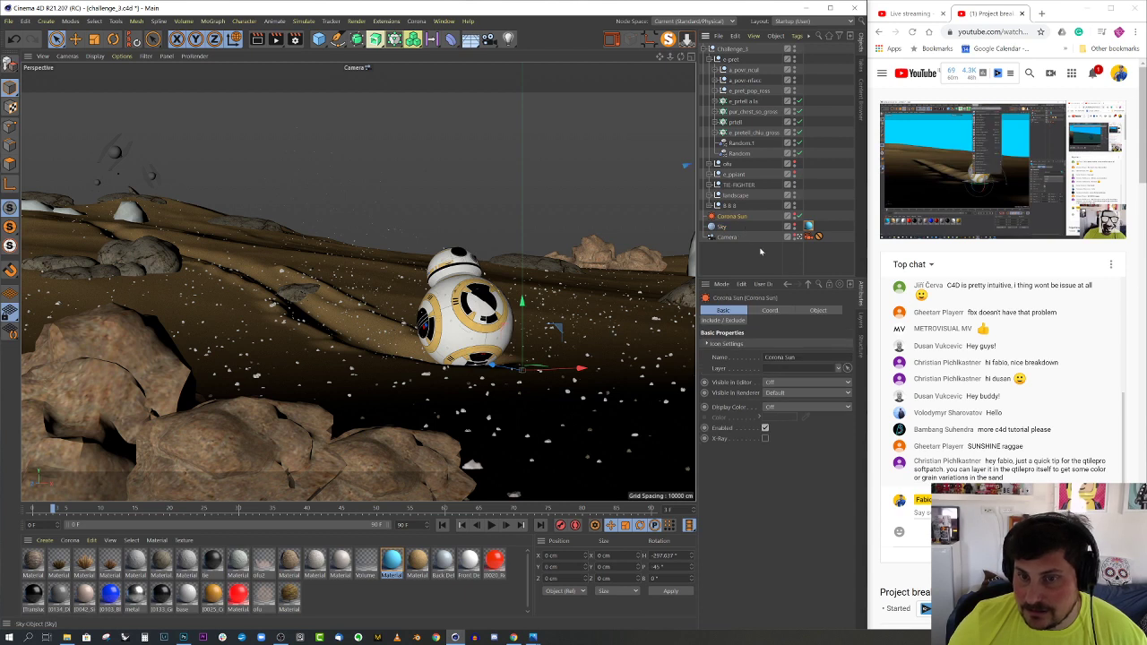
{"action": "left_click", "coordinate": [818, 311]}
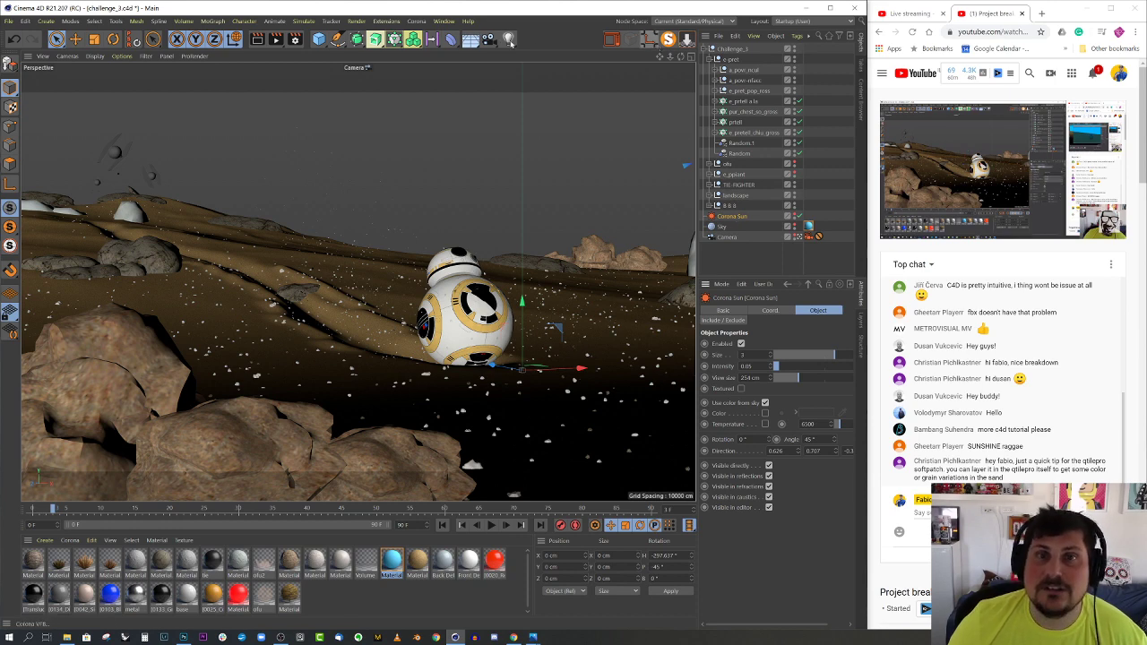
Return to the Untitled 2 project and move the Sky above the Corona Sun in the object hierarchy
{"action": "left_click", "coordinate": [443, 20]}
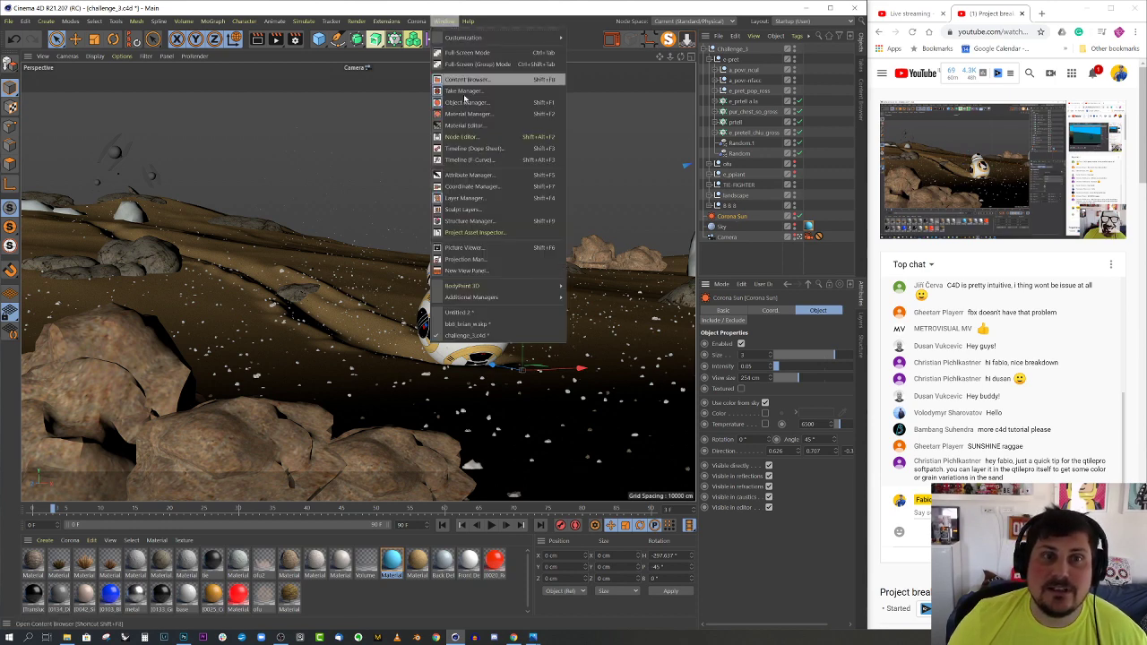
{"action": "left_click", "coordinate": [459, 311]}
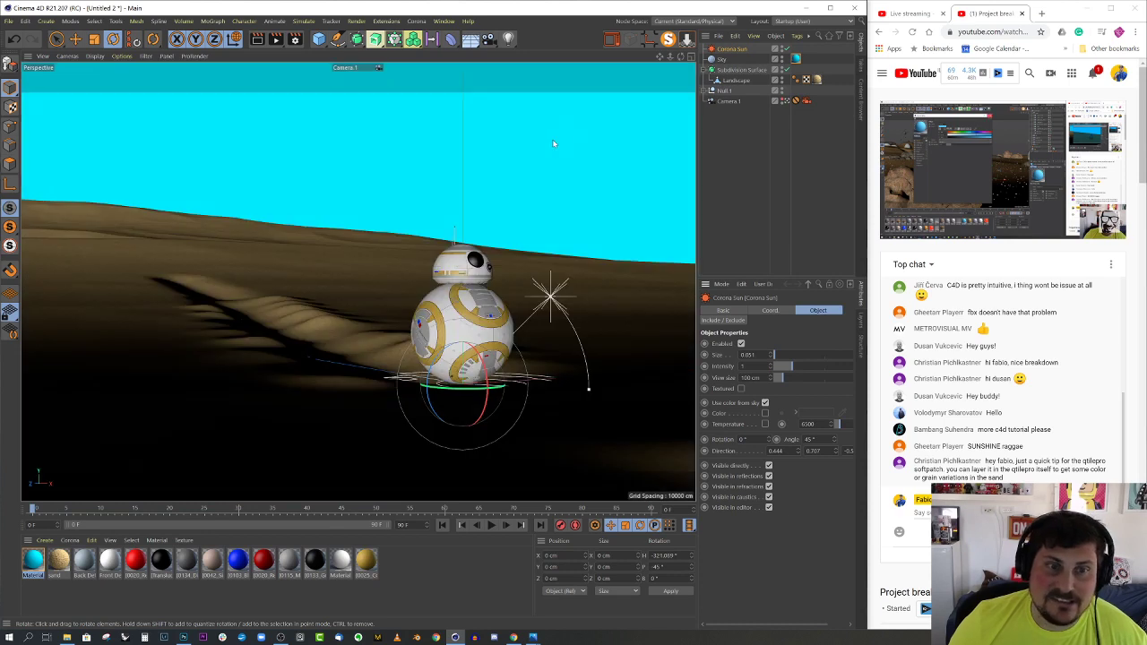
{"action": "left_click", "coordinate": [796, 58]}
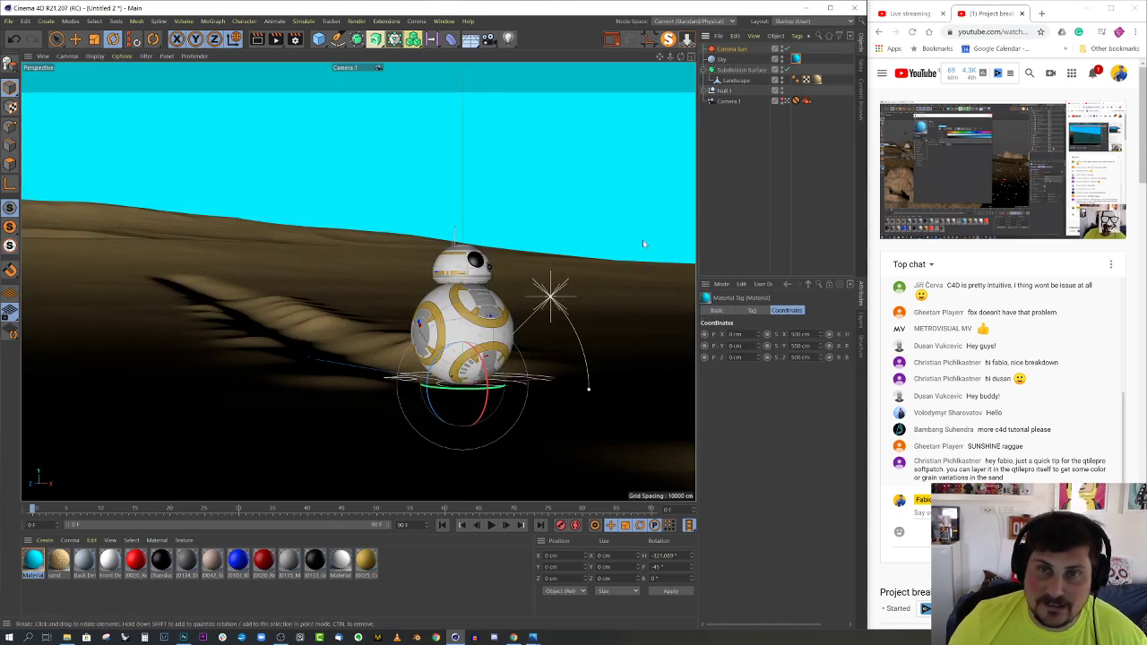
{"action": "left_click_drag", "start_coordinate": [726, 59], "coordinate": [728, 47]}
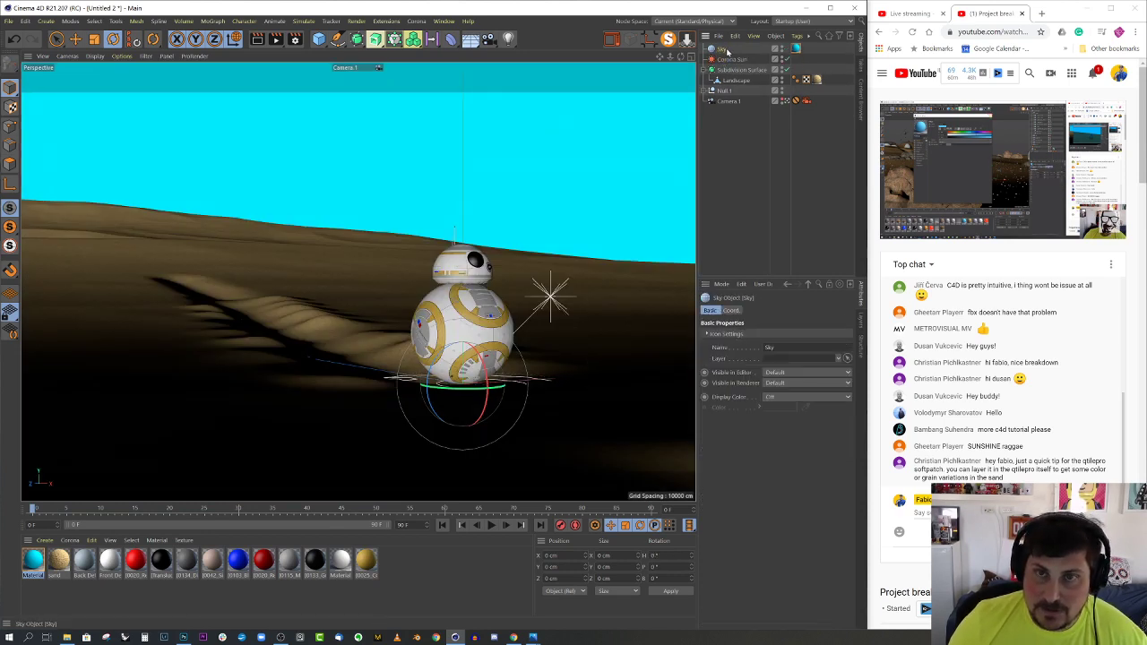
Lower the diffuse color saturation of the cyan sky material to about 53%
{"action": "left_click", "coordinate": [59, 558]}
{"action": "double_click", "coordinate": [34, 560]}
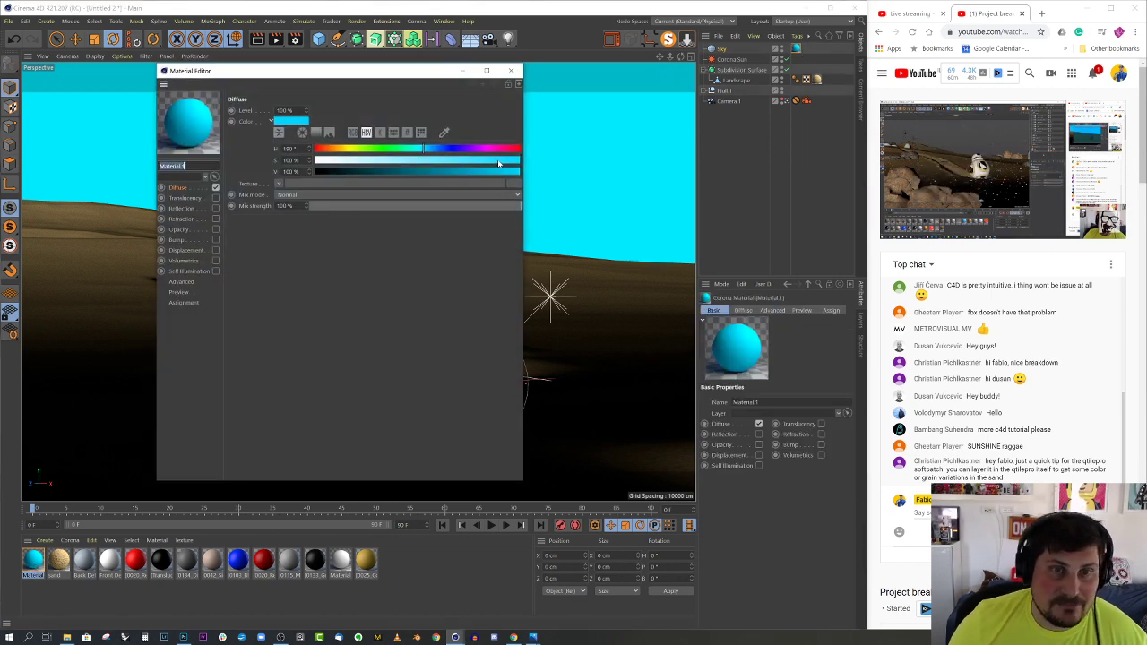
{"action": "left_click_drag", "start_coordinate": [499, 163], "coordinate": [426, 164]}
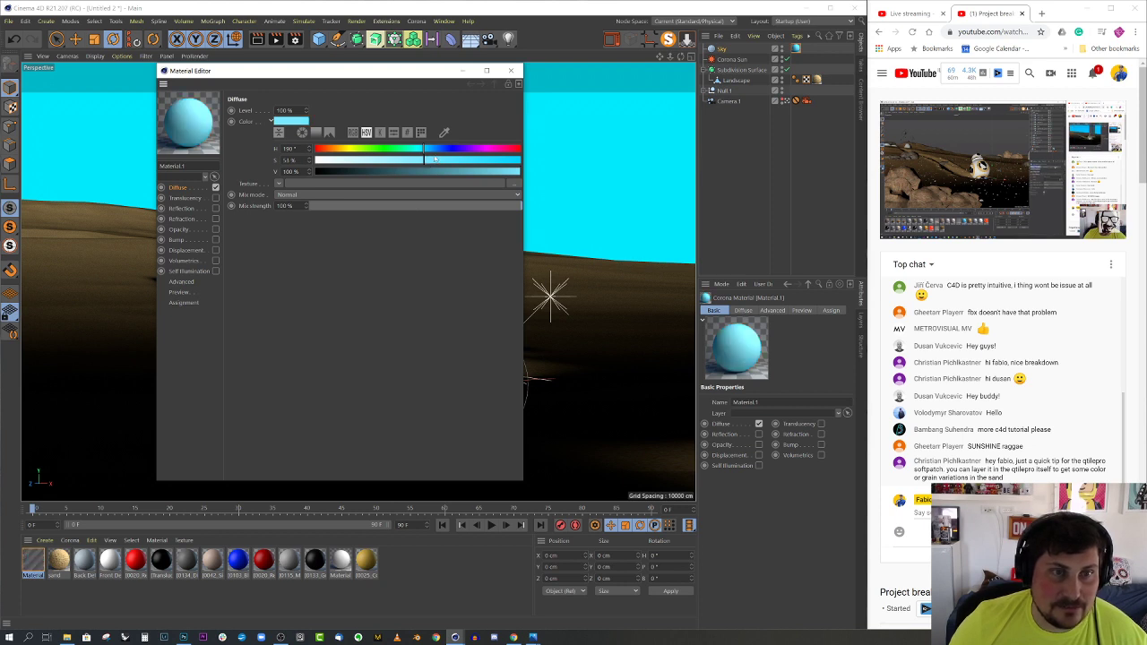
{"action": "left_click", "coordinate": [510, 70]}
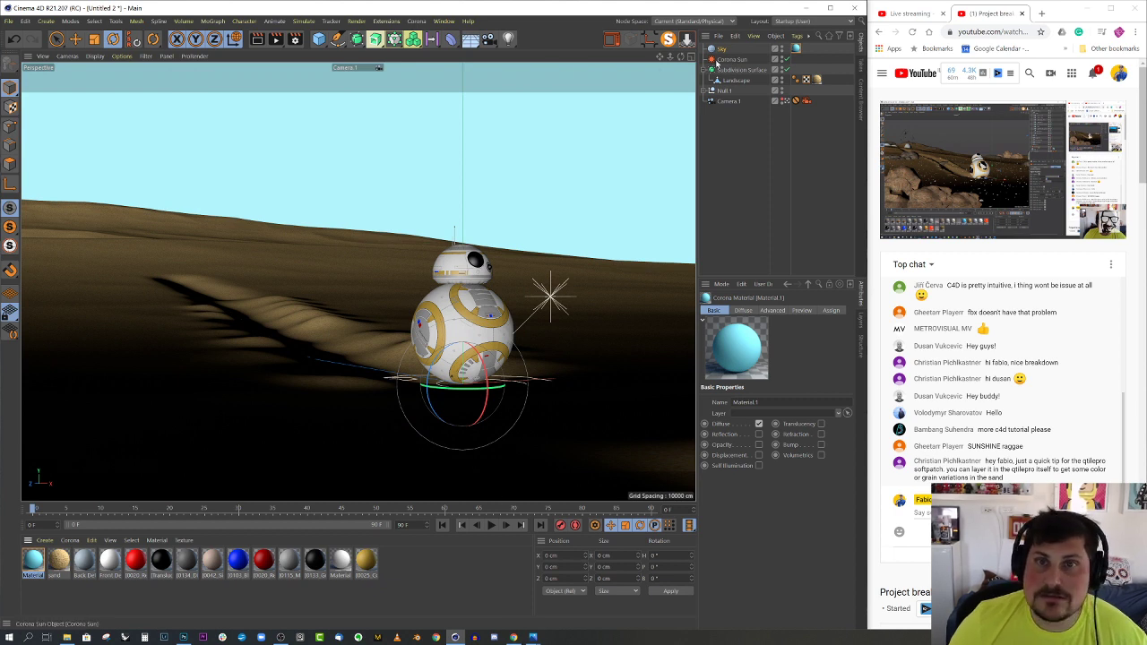
Test-render the Camera.1 view with the paler sky and view the frame buffer's post-processing settings
{"action": "left_click", "coordinate": [612, 38]}
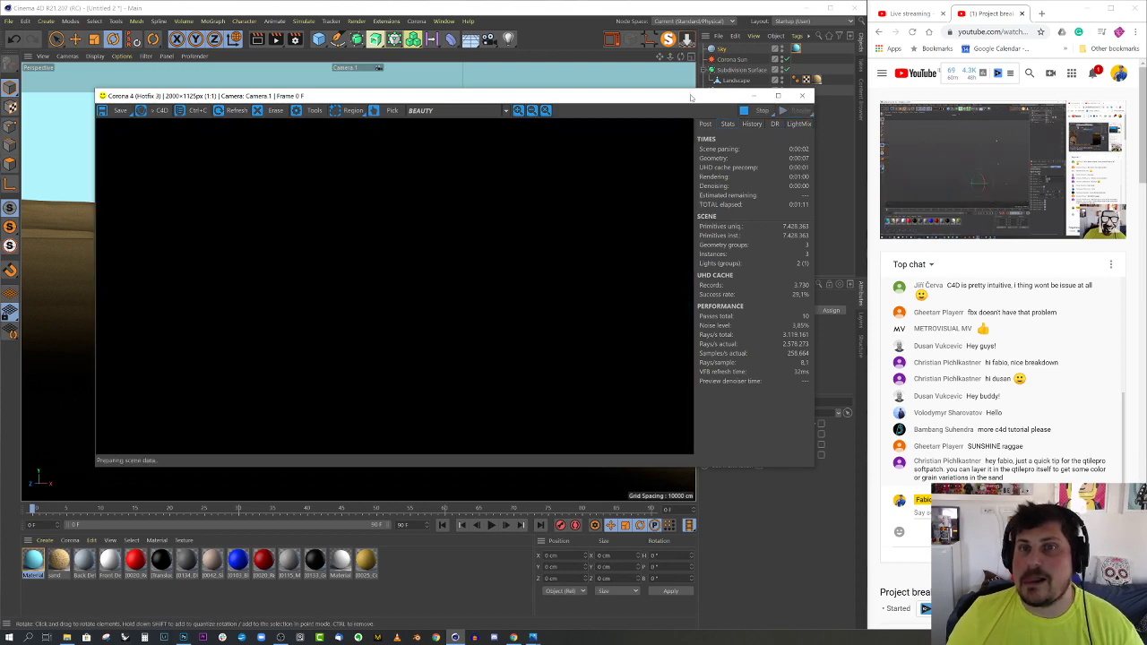
{"action": "left_click_drag", "start_coordinate": [691, 97], "coordinate": [641, 88]}
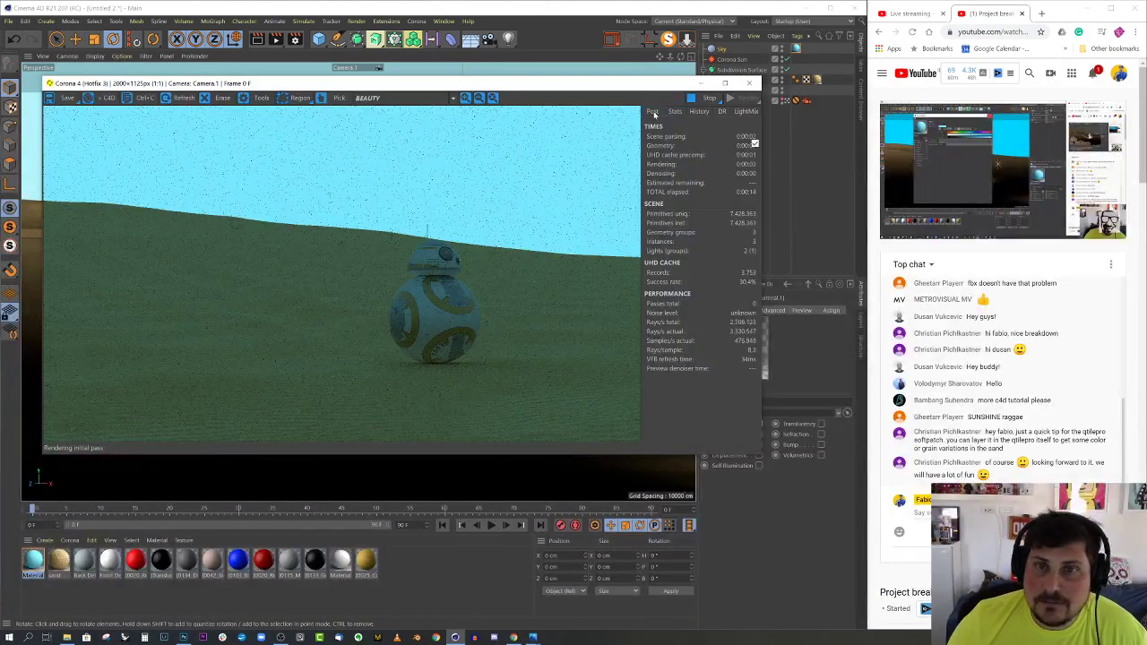
{"action": "left_click", "coordinate": [652, 111]}
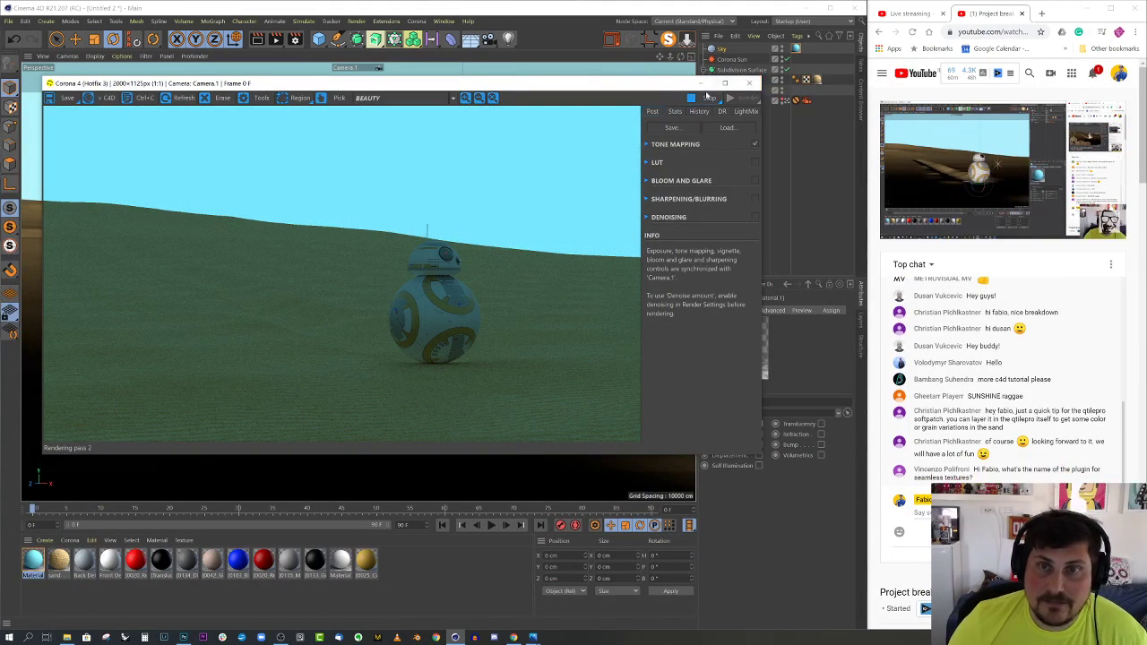
{"action": "left_click", "coordinate": [749, 82]}
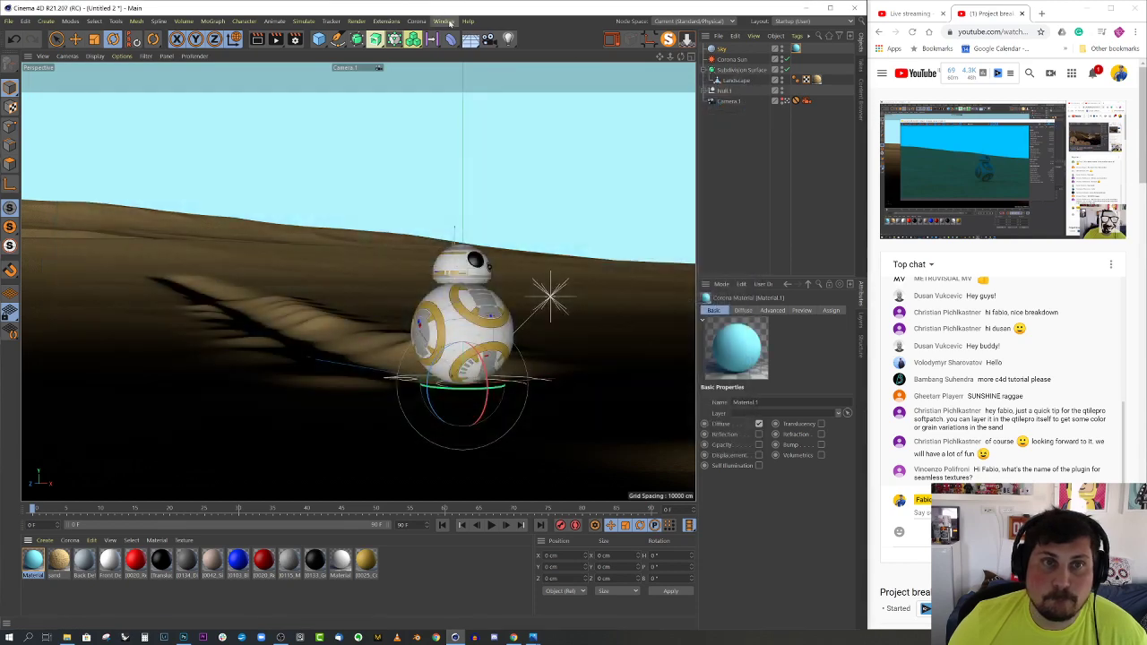
Render the challenge_3.c4d scene in the Corona frame buffer and examine its tone mapping settings for comparison
{"action": "left_click", "coordinate": [444, 21]}
{"action": "left_click", "coordinate": [466, 335]}
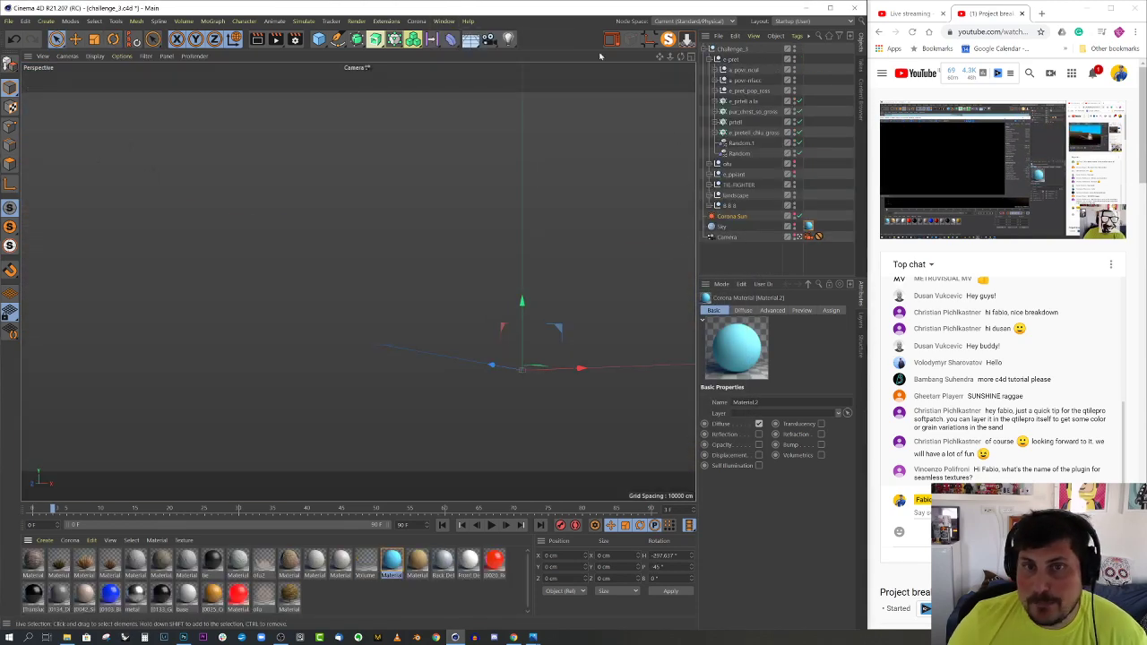
{"action": "left_click", "coordinate": [612, 38]}
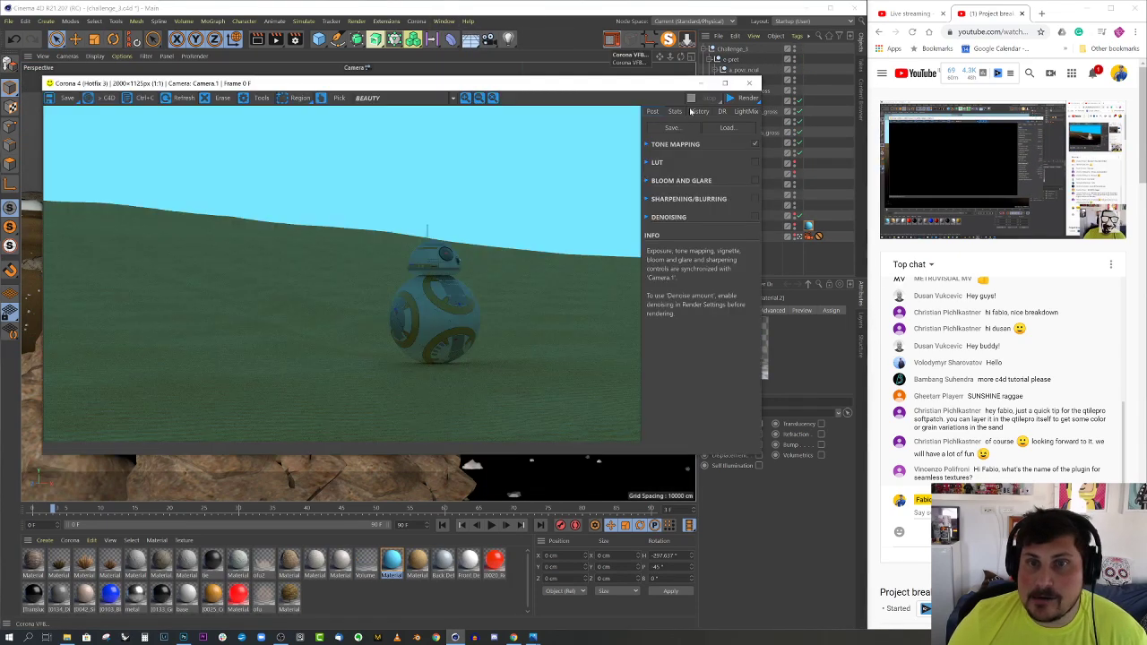
{"action": "key", "text": "shift+r"}
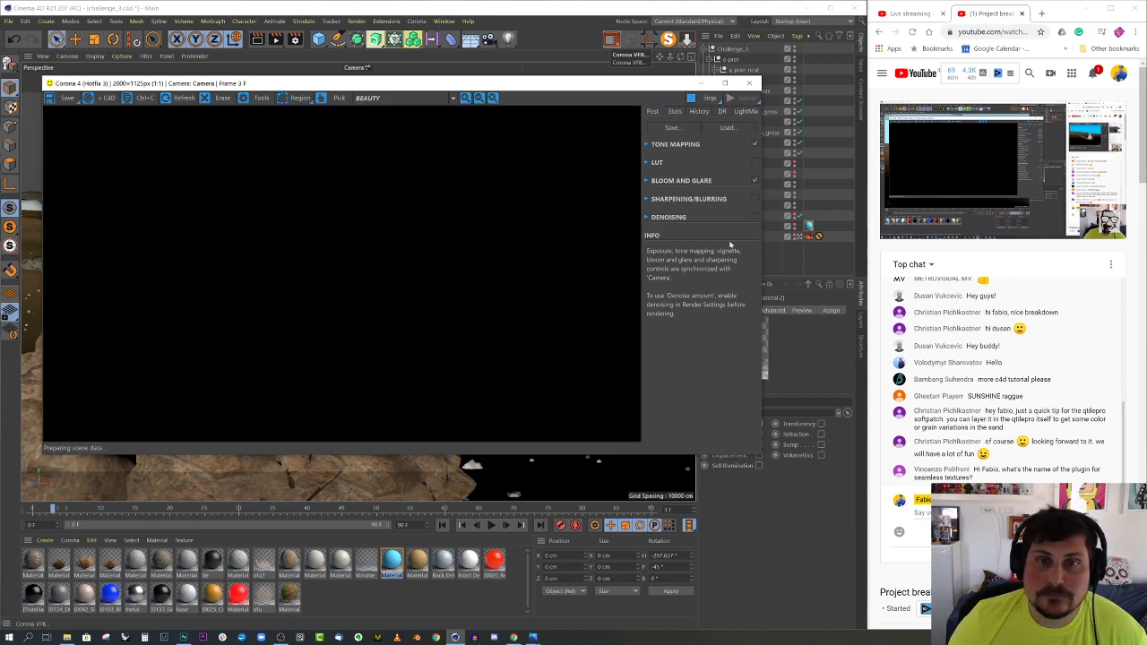
{"action": "left_click", "coordinate": [670, 144]}
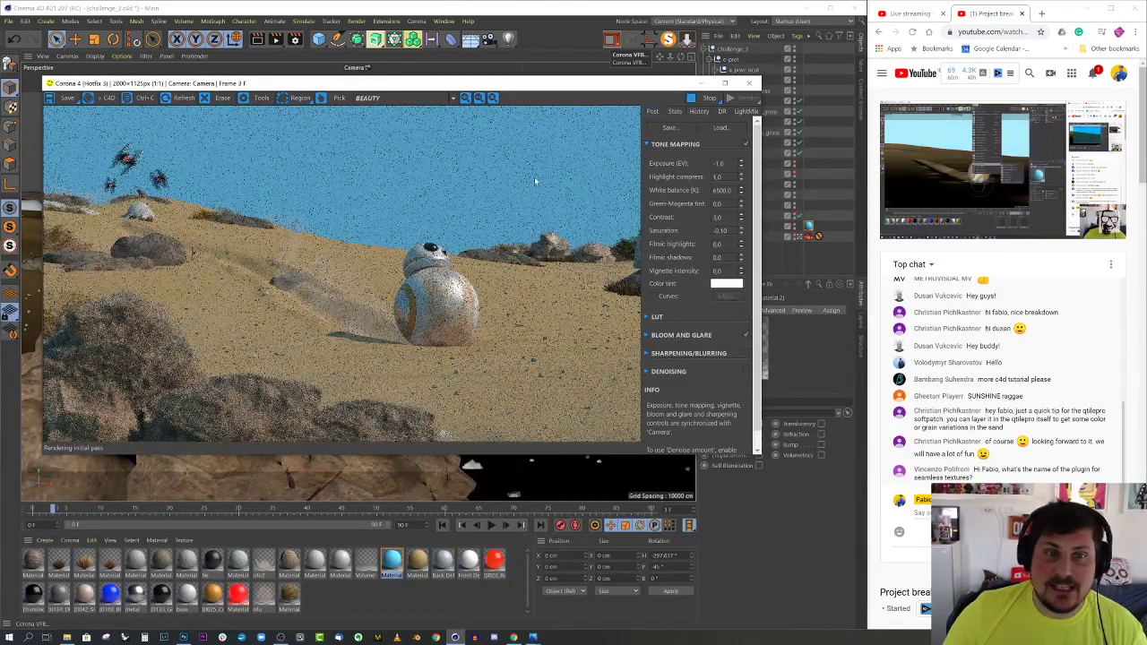
{"action": "left_click", "coordinate": [709, 97]}
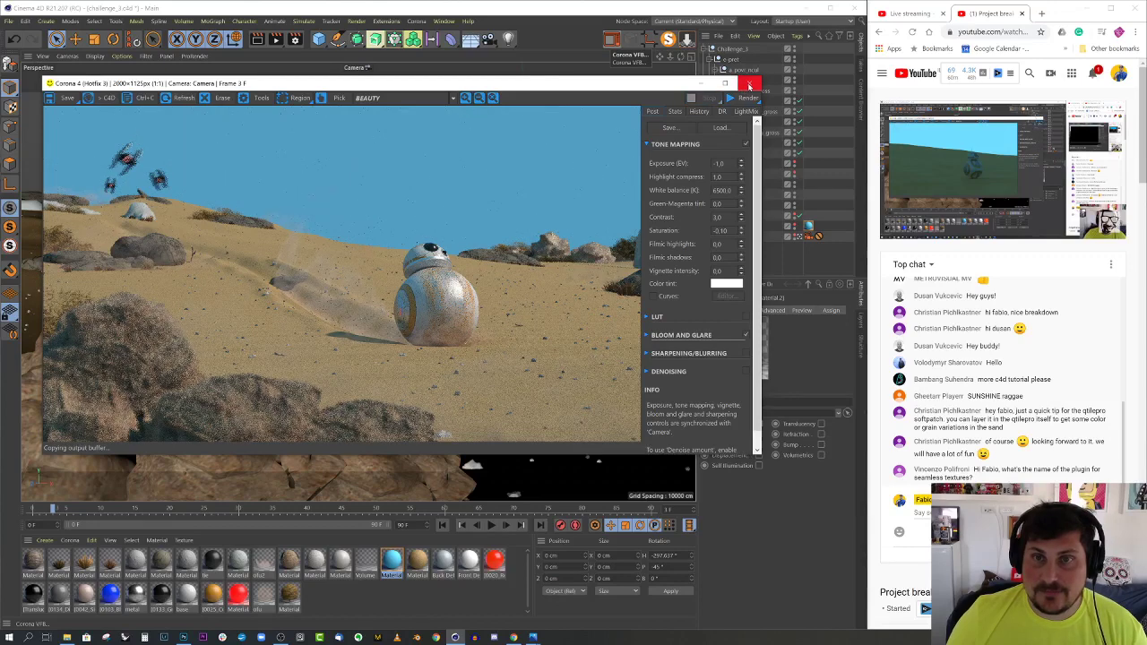
{"action": "left_click", "coordinate": [749, 86]}
Switch to the bb8_brian_w.skp project and close it without saving its changes
{"action": "left_click", "coordinate": [445, 20]}
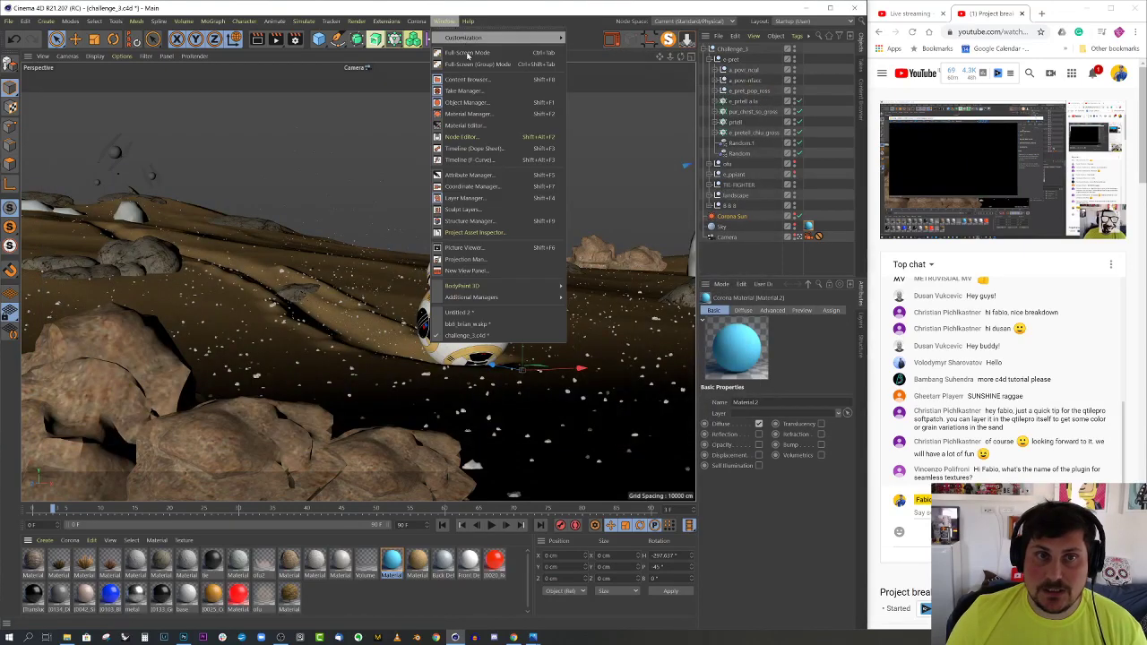
{"action": "left_click", "coordinate": [467, 324]}
{"action": "left_click", "coordinate": [445, 21]}
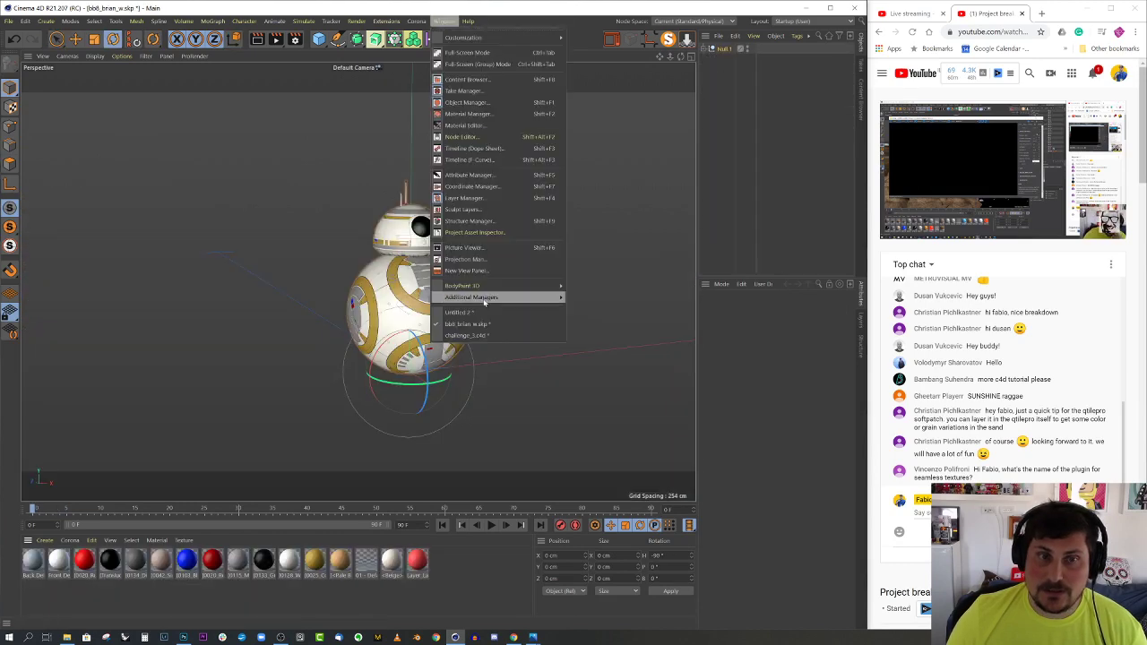
{"action": "left_click", "coordinate": [8, 21]}
{"action": "left_click", "coordinate": [8, 21]}
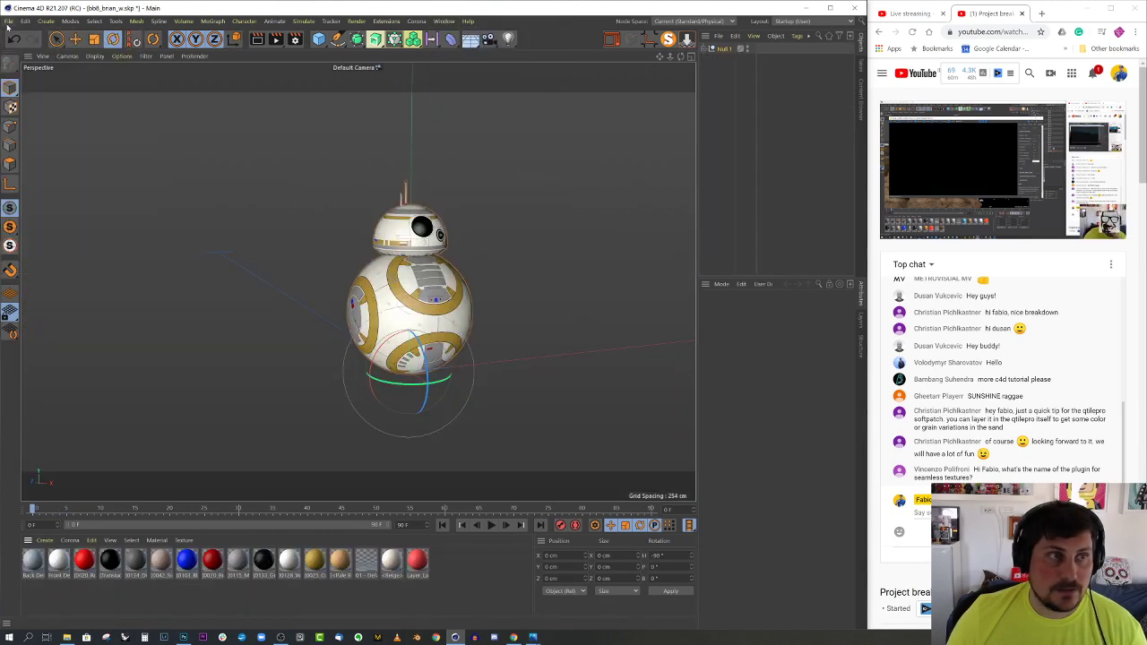
{"action": "left_click", "coordinate": [8, 21]}
{"action": "left_click", "coordinate": [40, 89]}
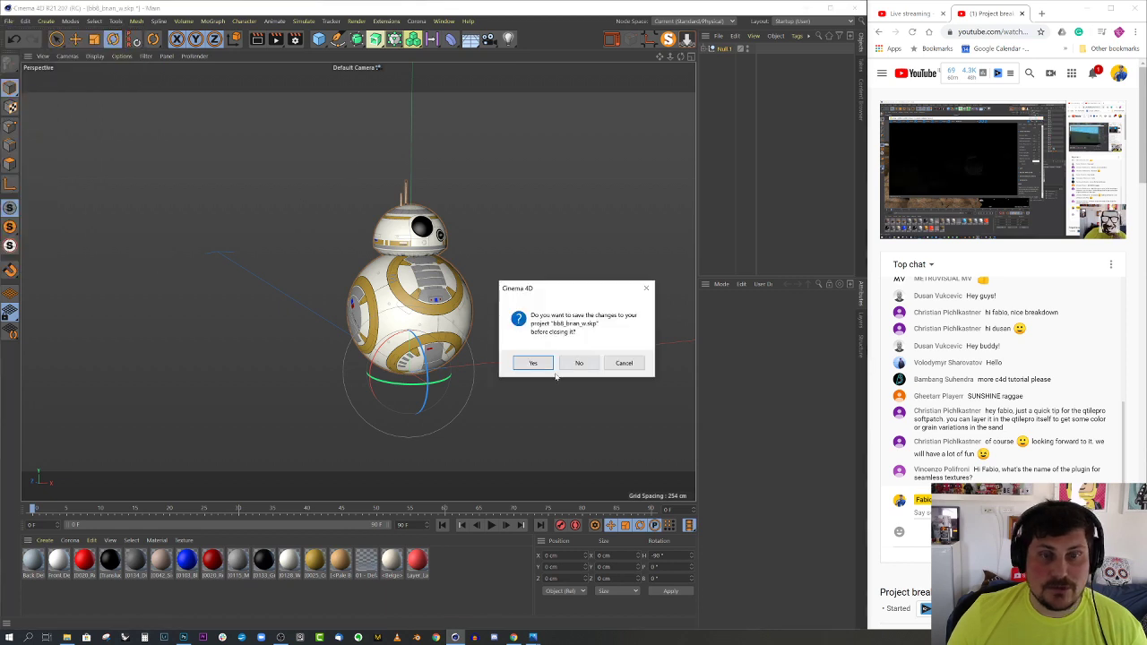
{"action": "left_click", "coordinate": [579, 362]}
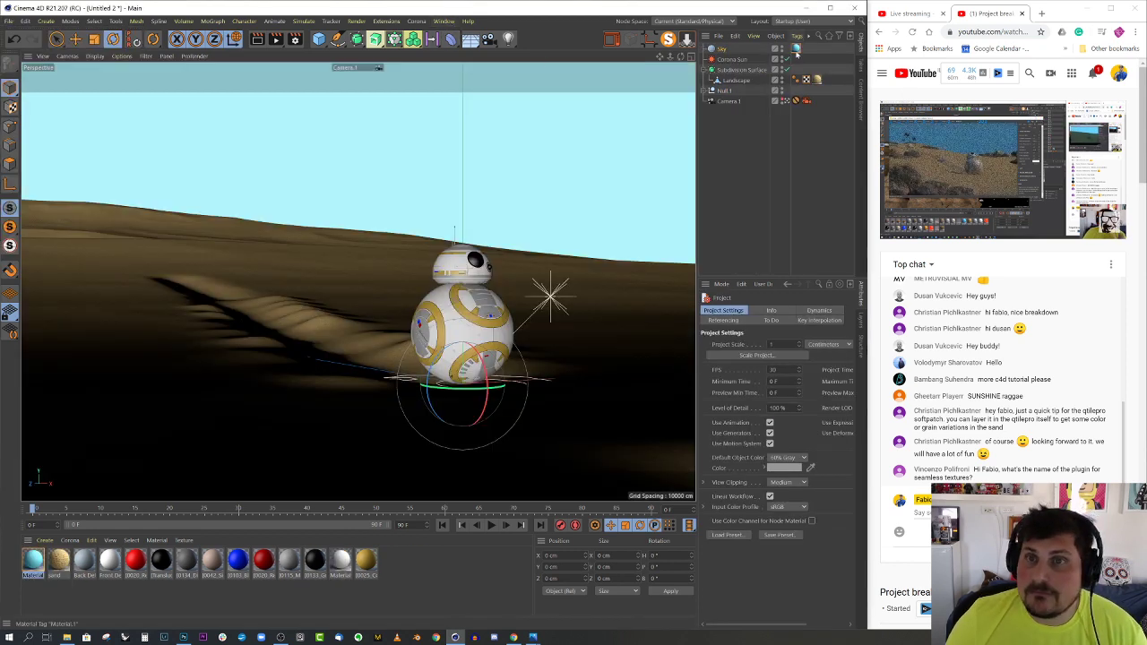
Render the Untitled 2 scene in the Corona frame buffer and set its tone mapping to exposure 1 and saturation -0.10
{"action": "left_click", "coordinate": [796, 49]}
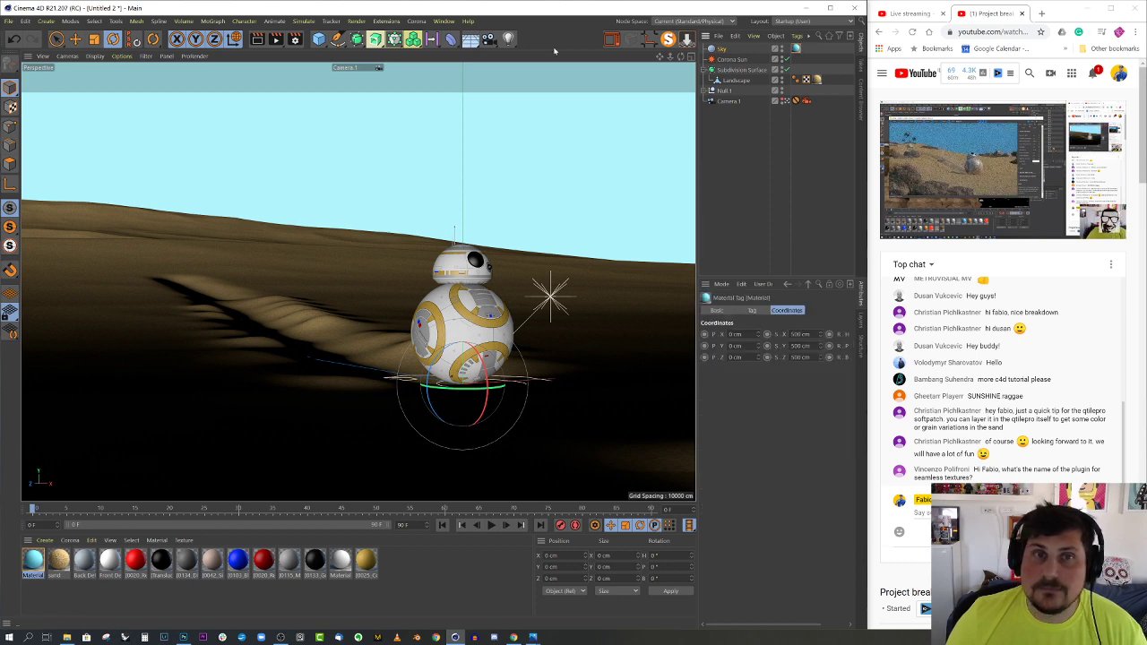
{"action": "left_click", "coordinate": [612, 38]}
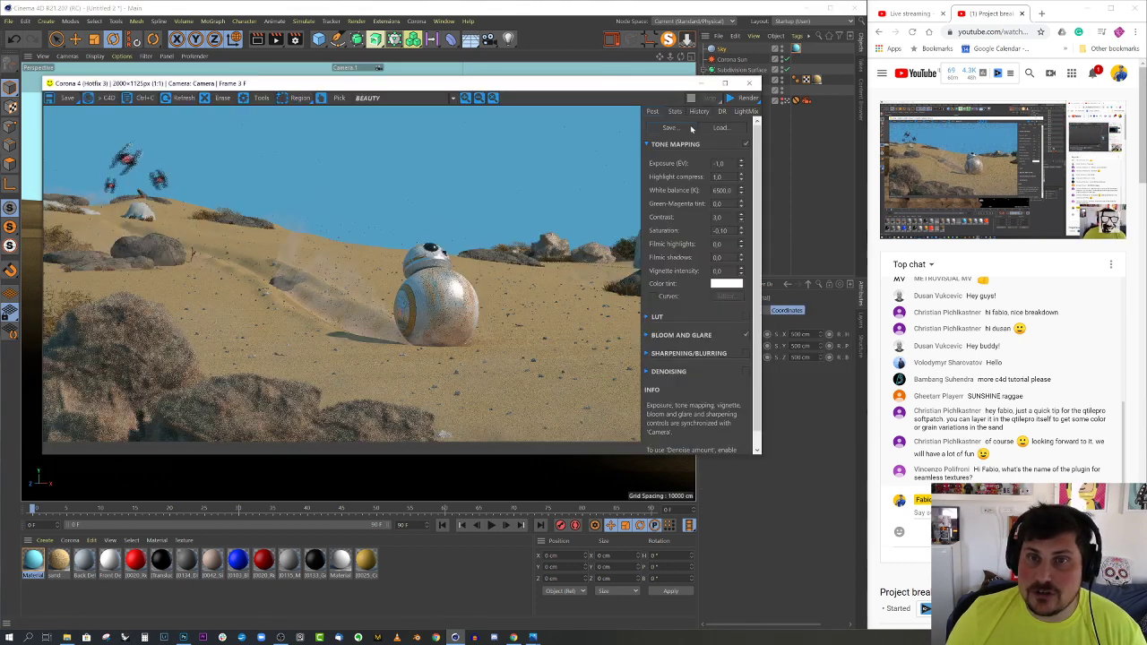
{"action": "left_click", "coordinate": [739, 99]}
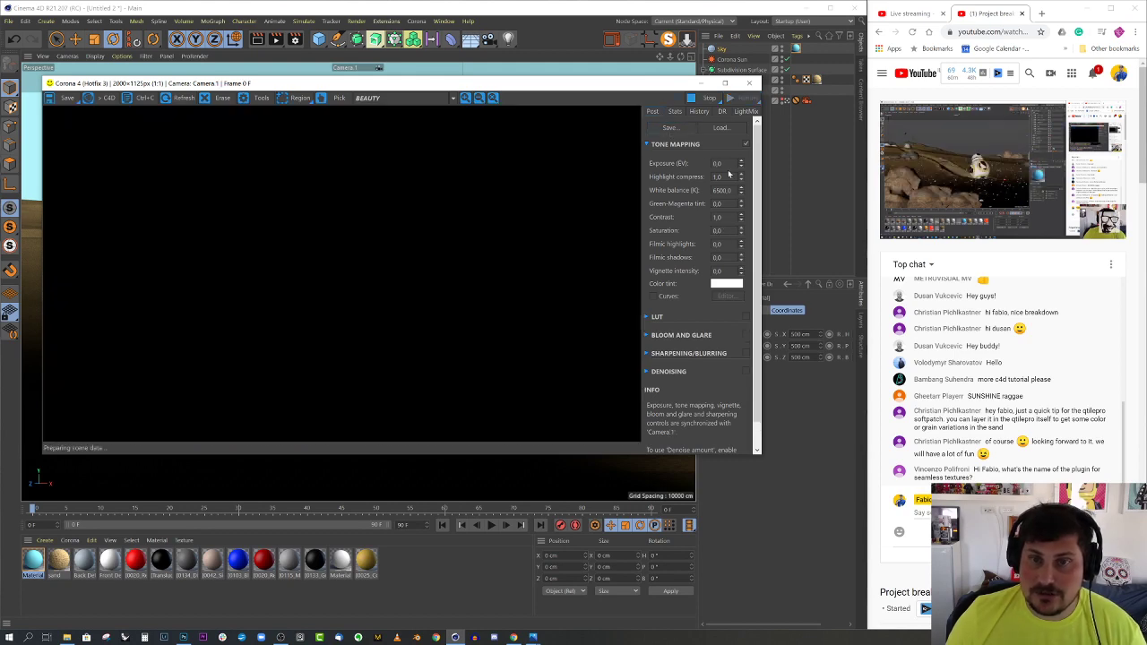
{"action": "left_click_drag", "start_coordinate": [722, 163], "coordinate": [703, 165]}
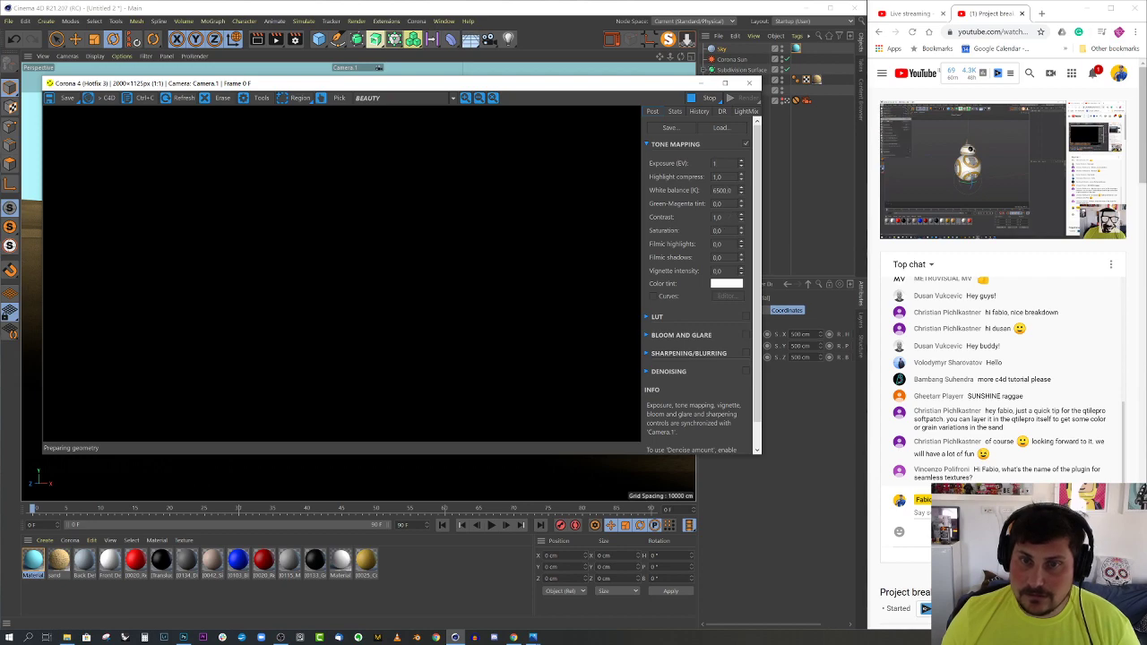
{"action": "left_click", "coordinate": [716, 230]}
{"action": "type", "text": "-"}
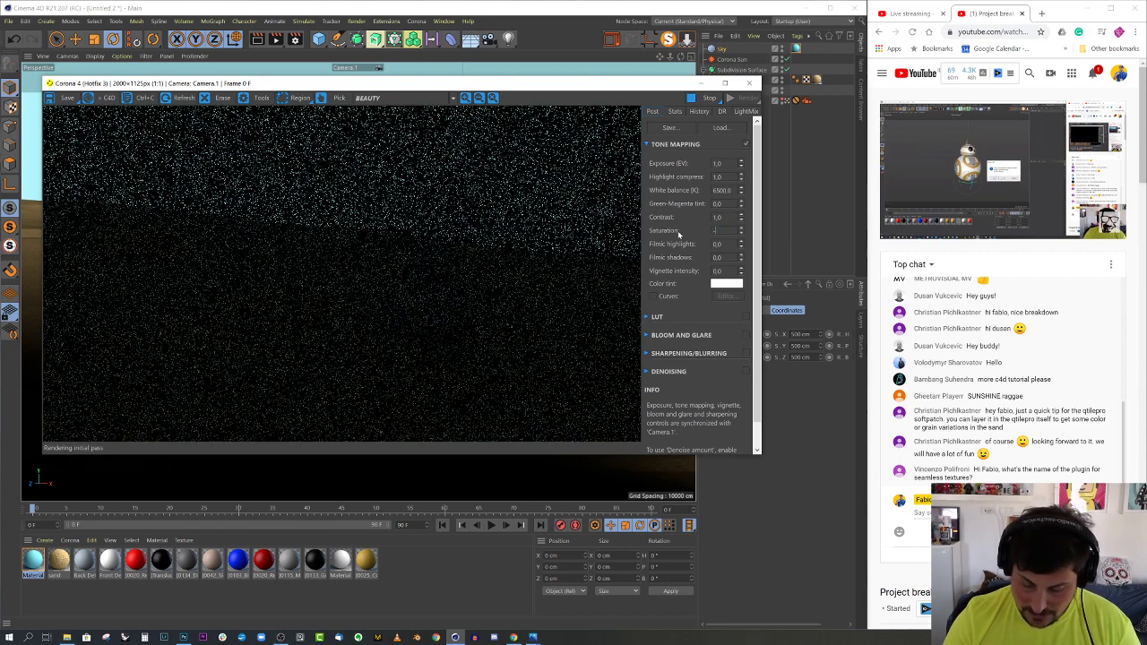
{"action": "type", "text": "1"}
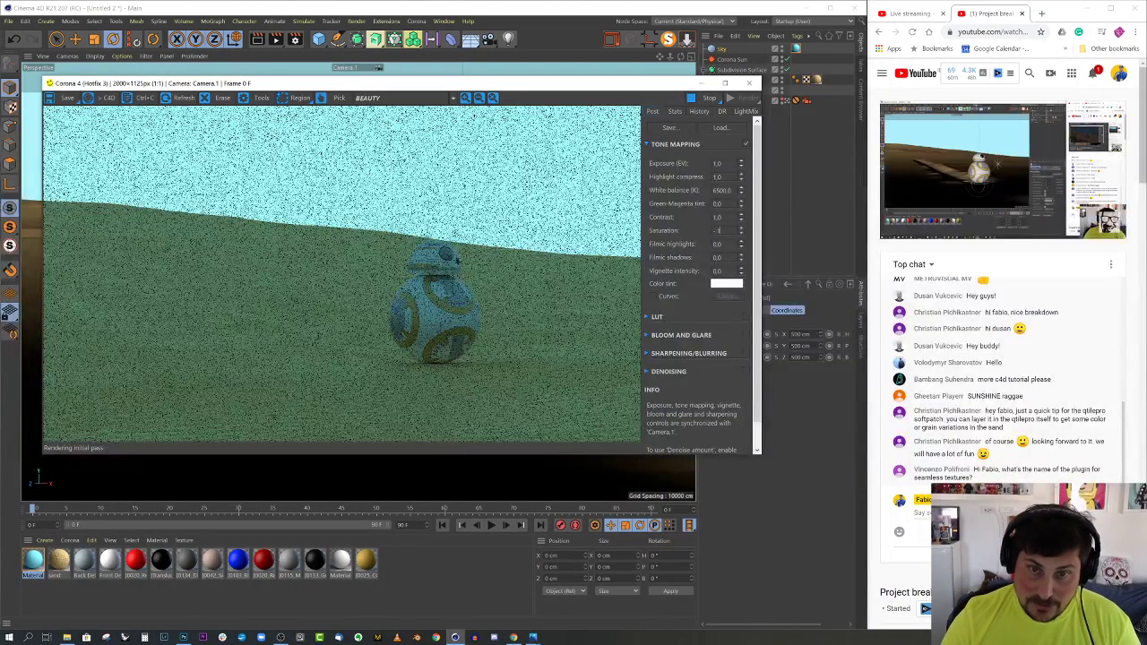
{"action": "key", "text": "Return"}
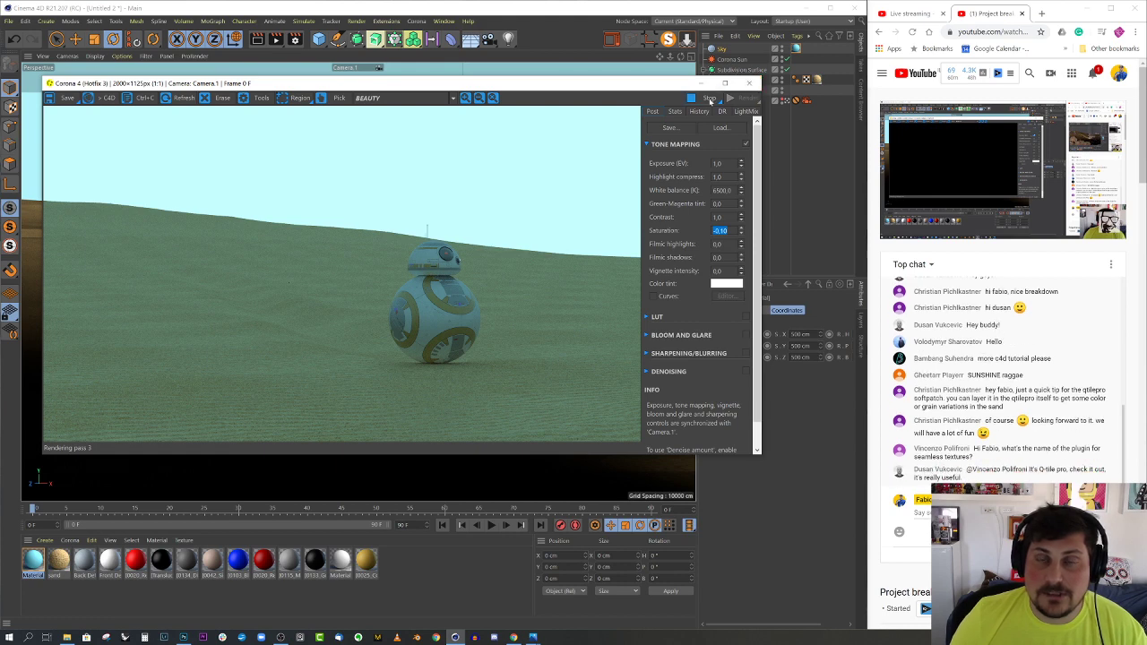
{"action": "left_click", "coordinate": [750, 83]}
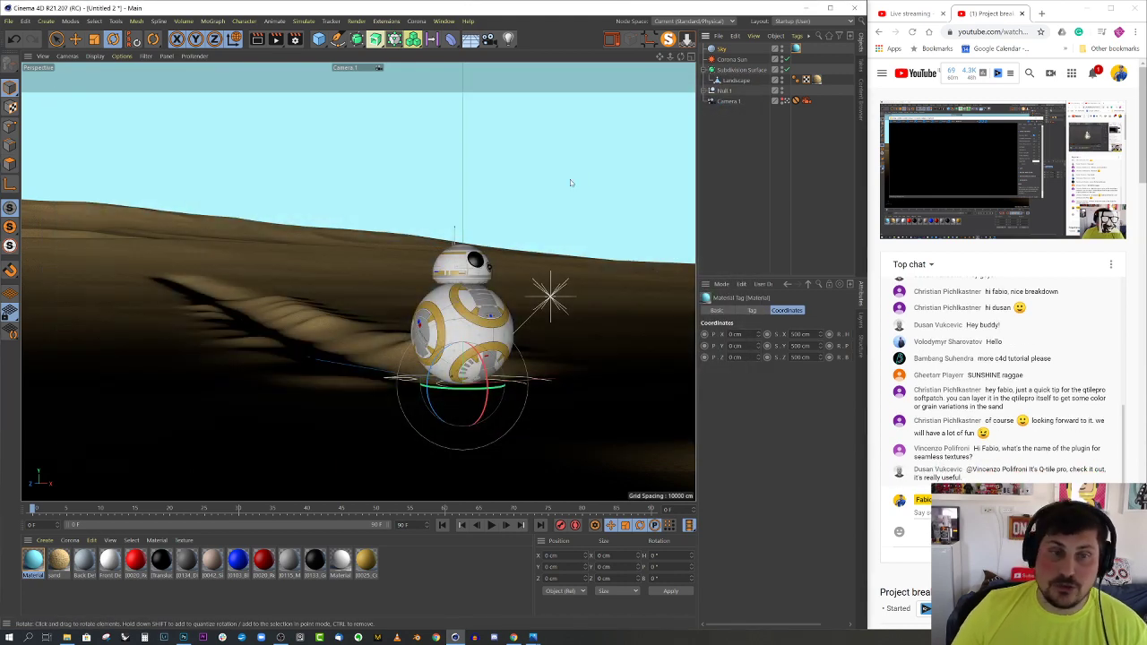
Leave the Camera.1 view and examine the diffuse color of the Sky's material in the challenge_3.c4d project
{"action": "left_click", "coordinate": [786, 100]}
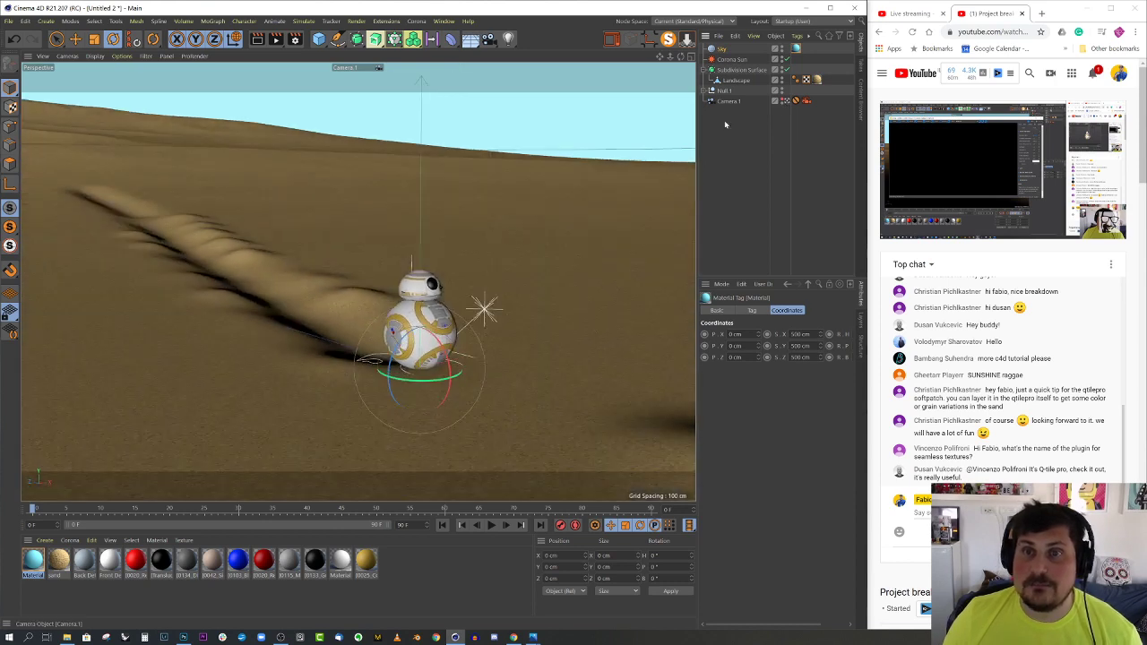
{"action": "left_click", "coordinate": [445, 21]}
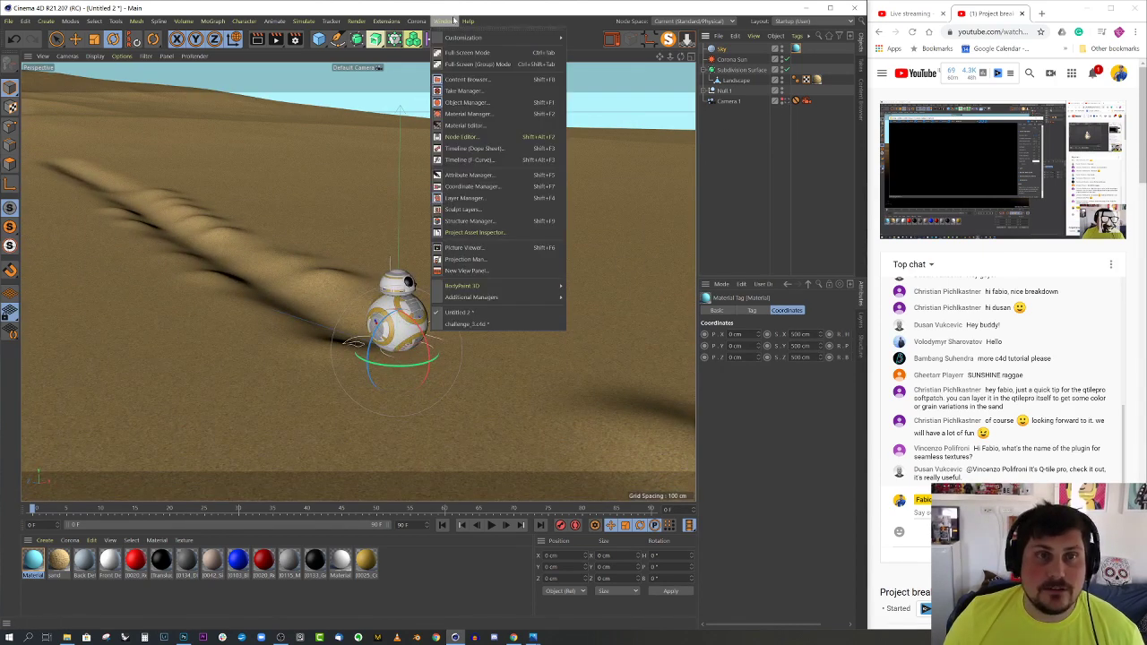
{"action": "left_click", "coordinate": [468, 323]}
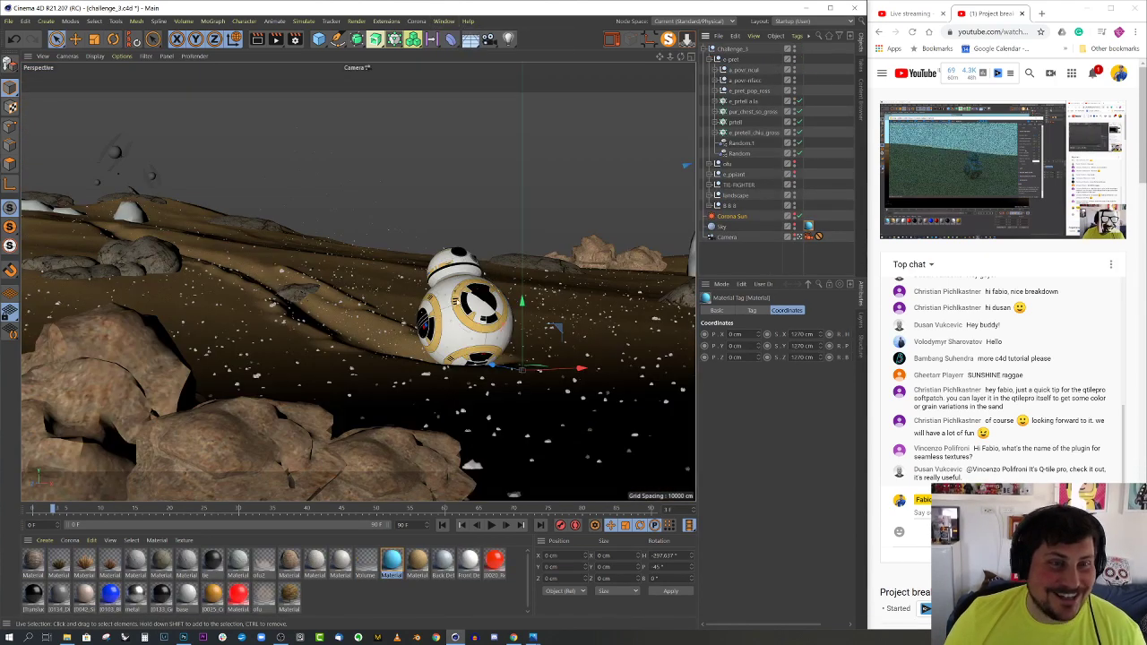
{"action": "left_click", "coordinate": [813, 225]}
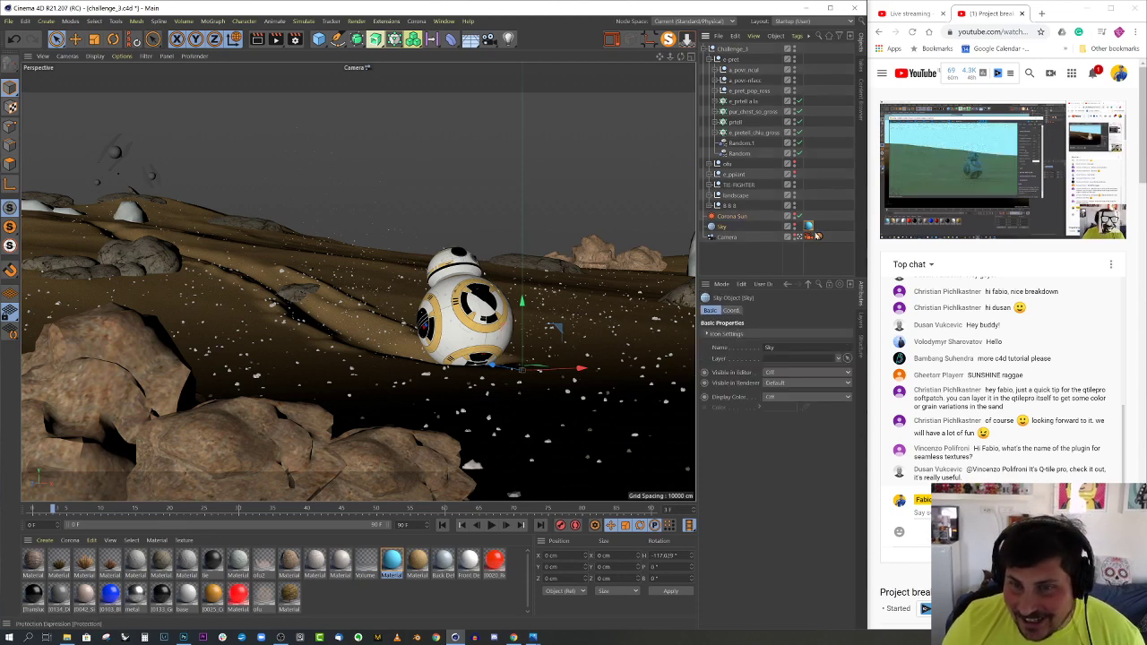
{"action": "left_click", "coordinate": [809, 226]}
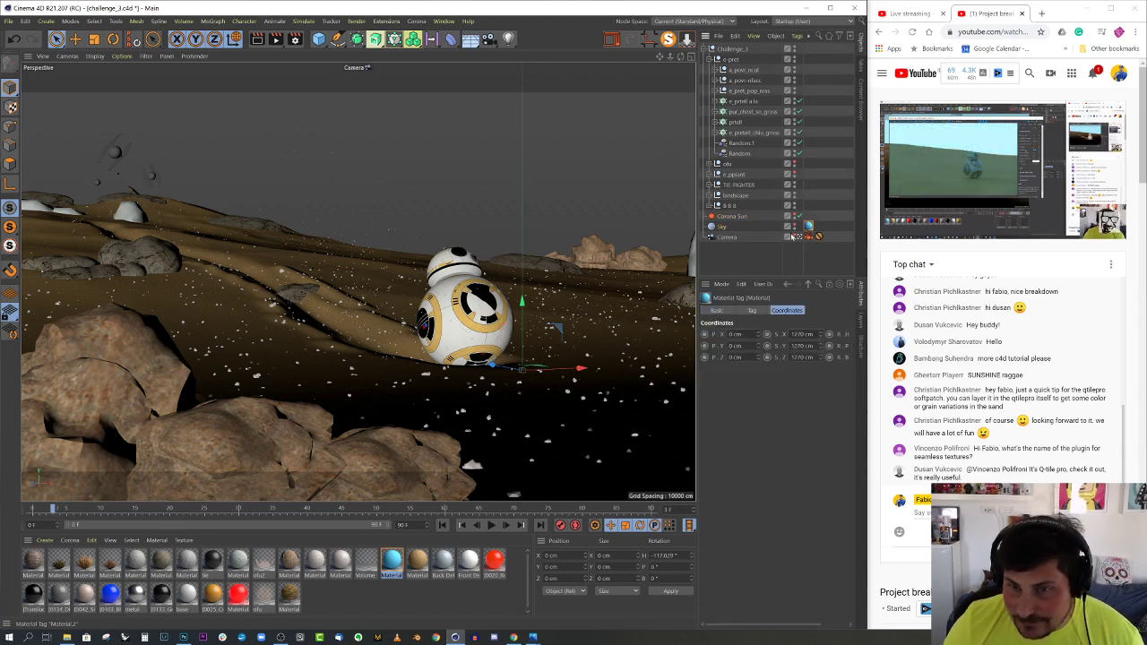
{"action": "double_click", "coordinate": [388, 567]}
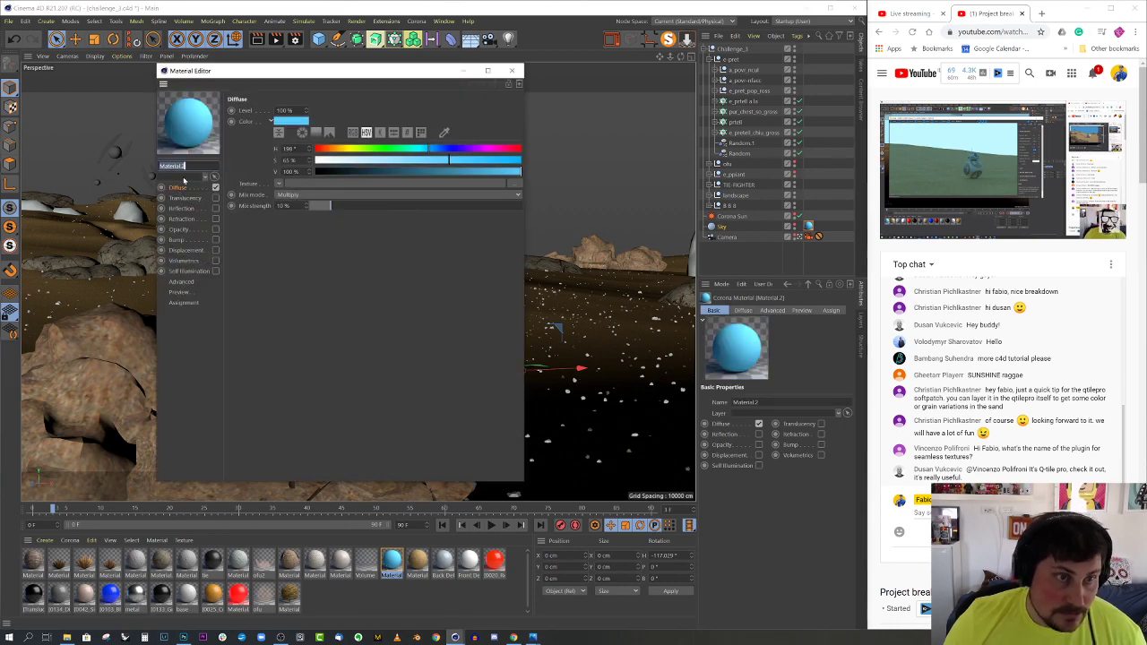
{"action": "left_click", "coordinate": [512, 70]}
Examine the object properties of the Corona Sun in challenge_3.c4d, widening the attribute area to read them
{"action": "left_click", "coordinate": [753, 217]}
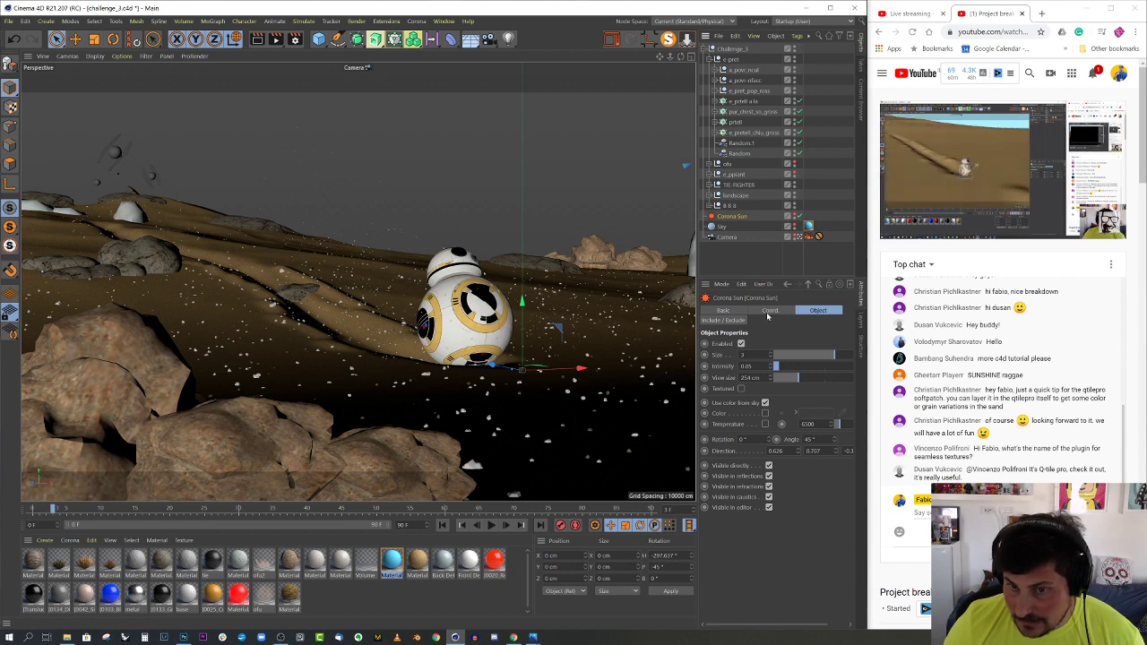
{"action": "left_click", "coordinate": [736, 320]}
{"action": "left_click", "coordinate": [813, 313]}
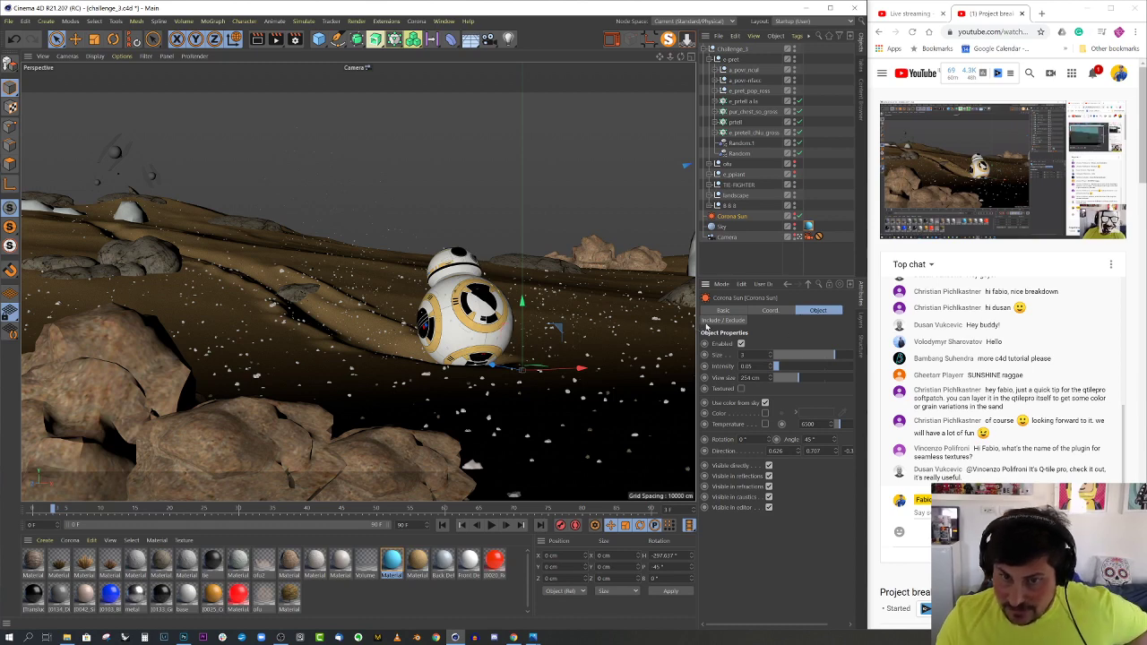
{"action": "left_click_drag", "start_coordinate": [698, 322], "coordinate": [735, 319]}
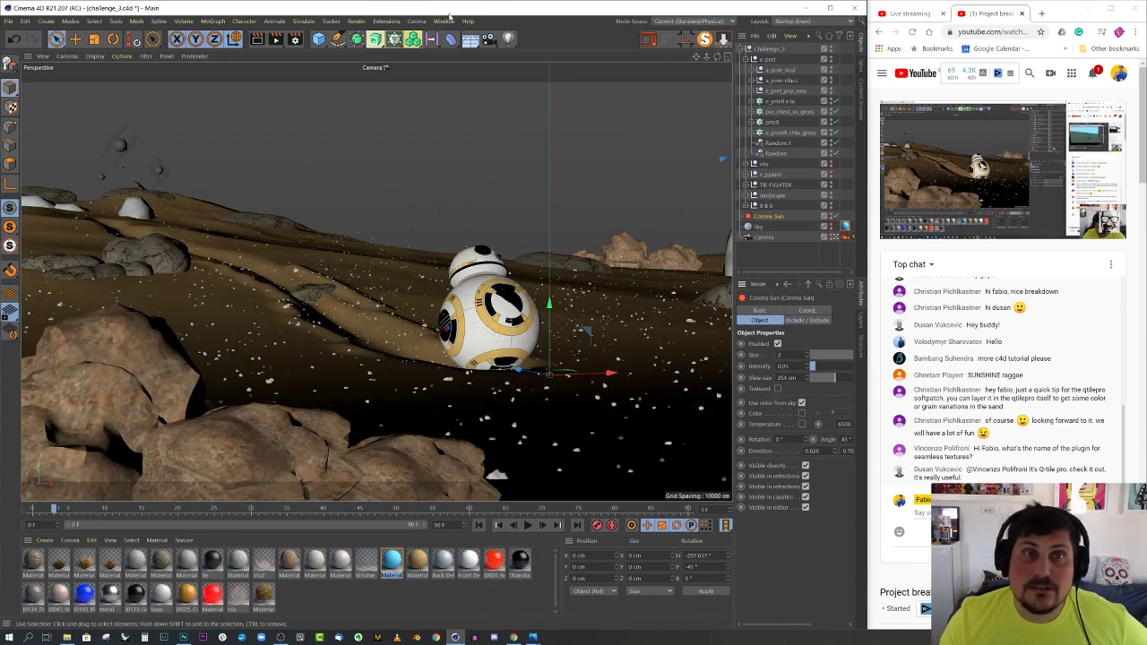
Return to the Untitled 2 project and replace the existing Sky object with a Corona Sky
{"action": "left_click", "coordinate": [444, 21]}
{"action": "left_click", "coordinate": [489, 315]}
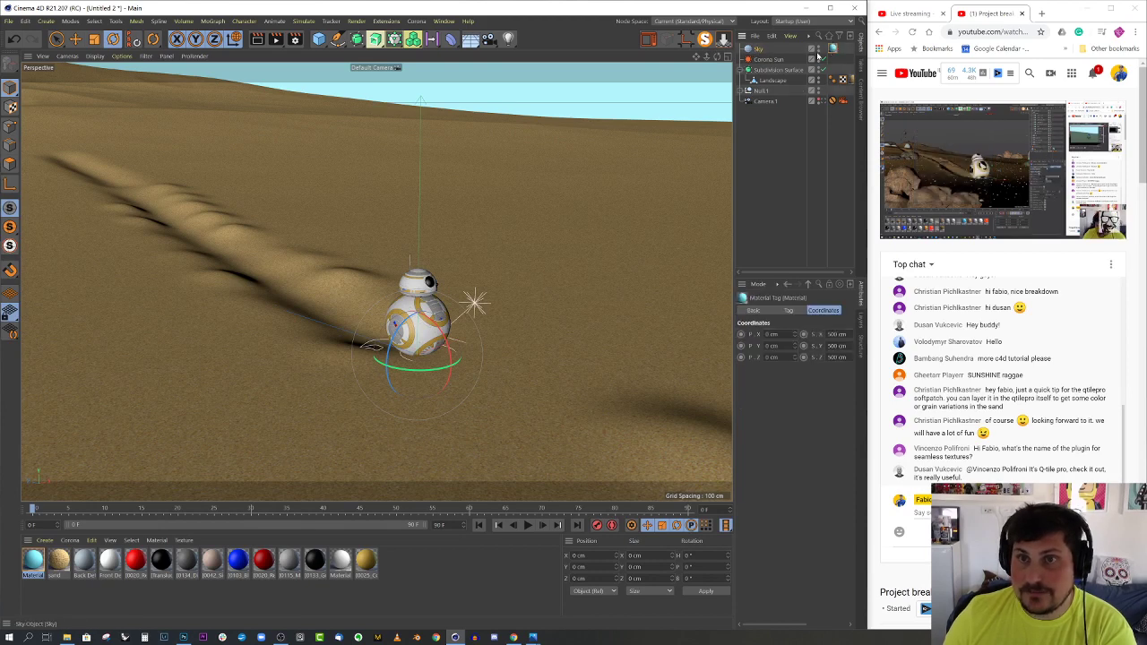
{"action": "key", "text": "Delete"}
{"action": "left_click", "coordinate": [417, 21]}
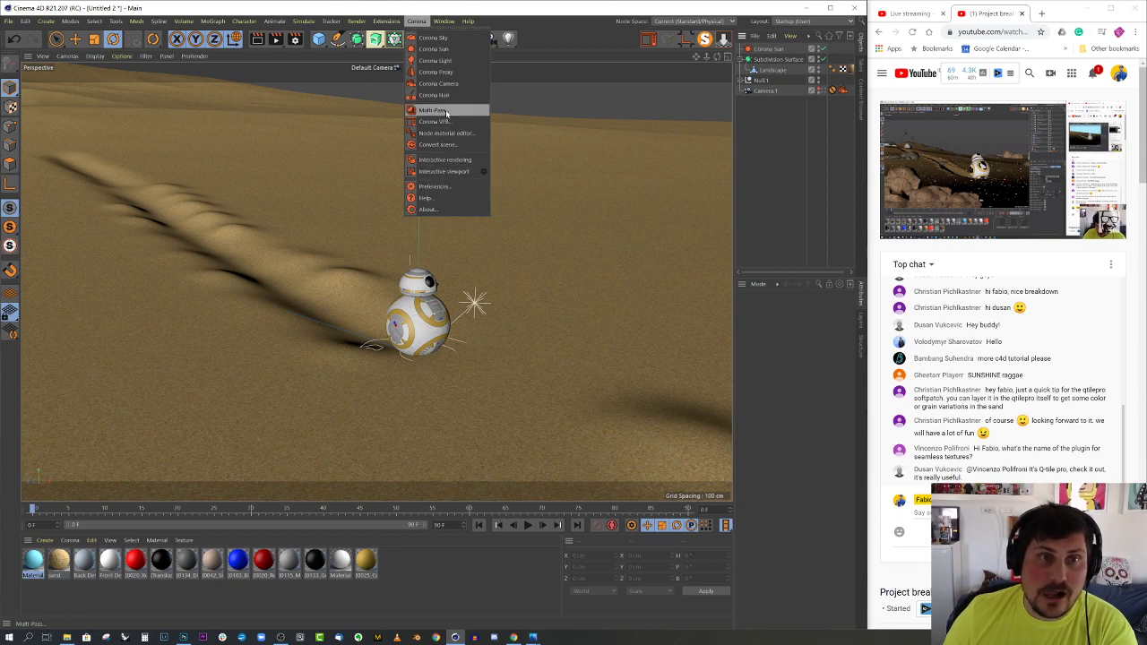
{"action": "left_click", "coordinate": [453, 42]}
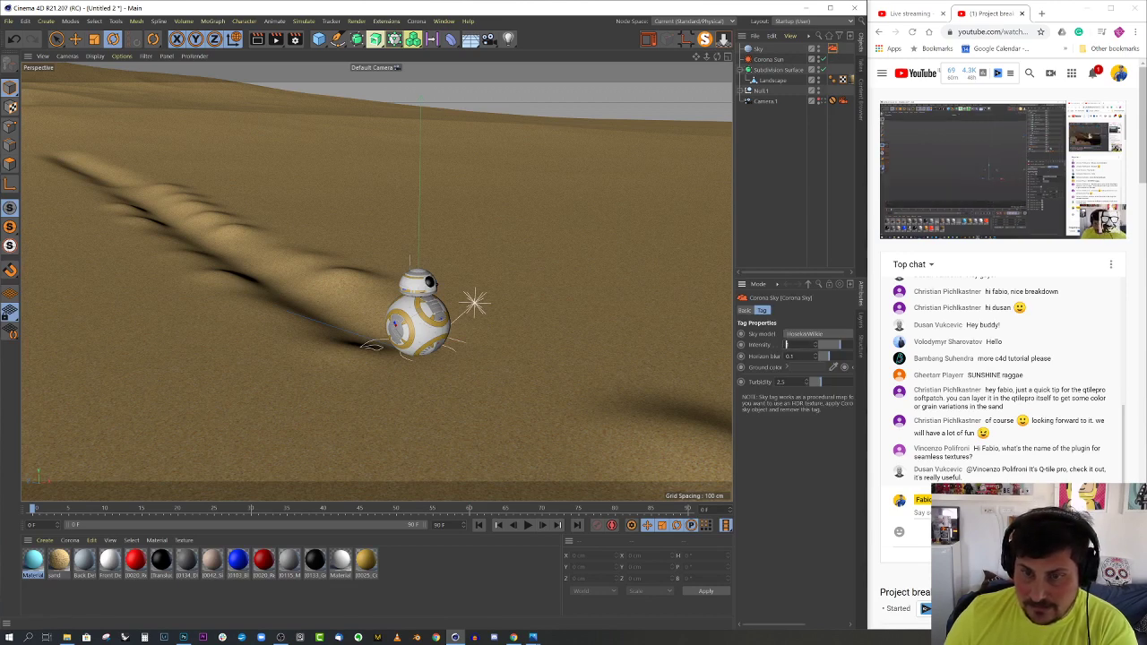
Set the Corona Sky's intensity to 0.1
{"action": "double_click", "coordinate": [794, 344]}
{"action": "type", "text": "0.1"}
{"action": "key", "text": "Return"}
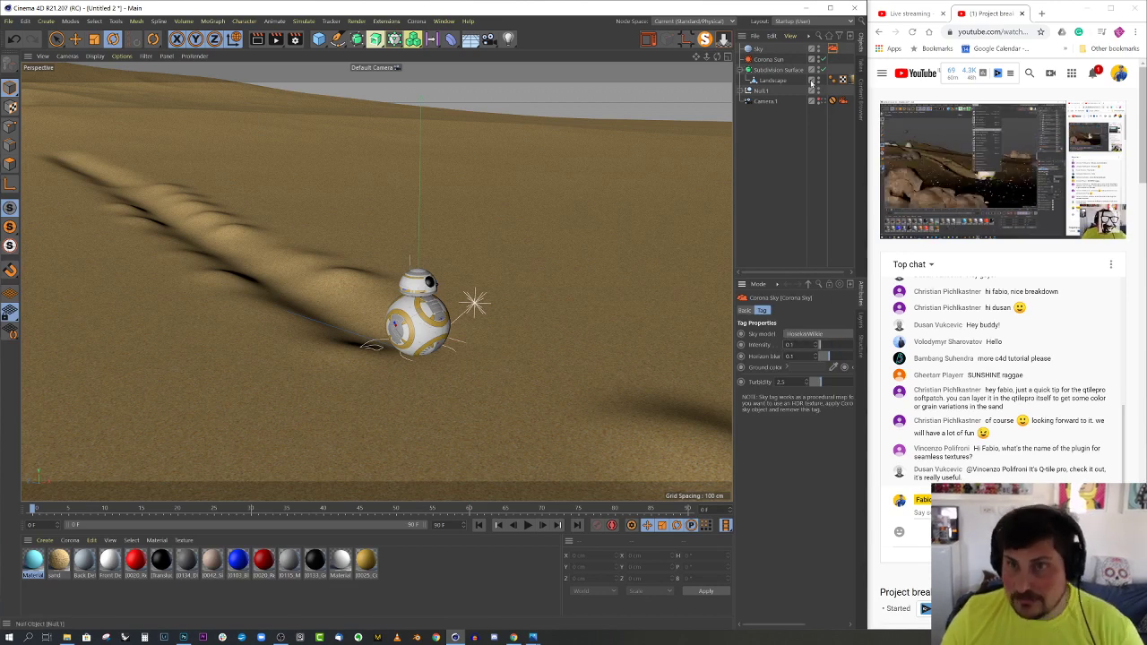
Look through Camera.1 and test-render the scene with the Corona Sky in the frame buffer
{"action": "left_click", "coordinate": [823, 101]}
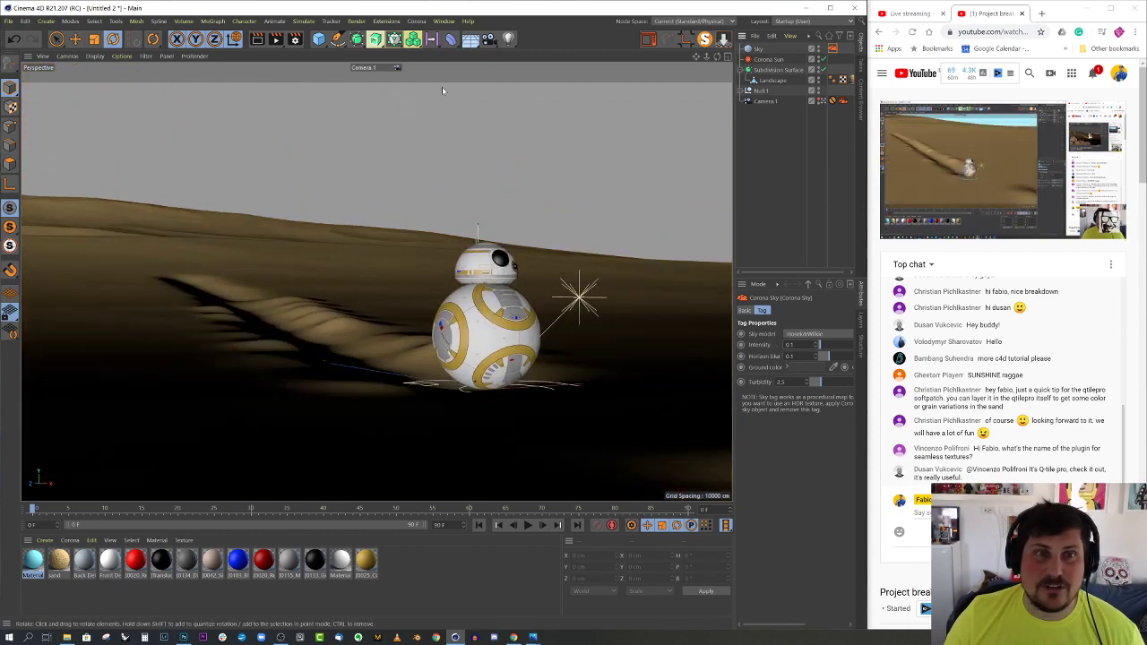
{"action": "left_click", "coordinate": [647, 40]}
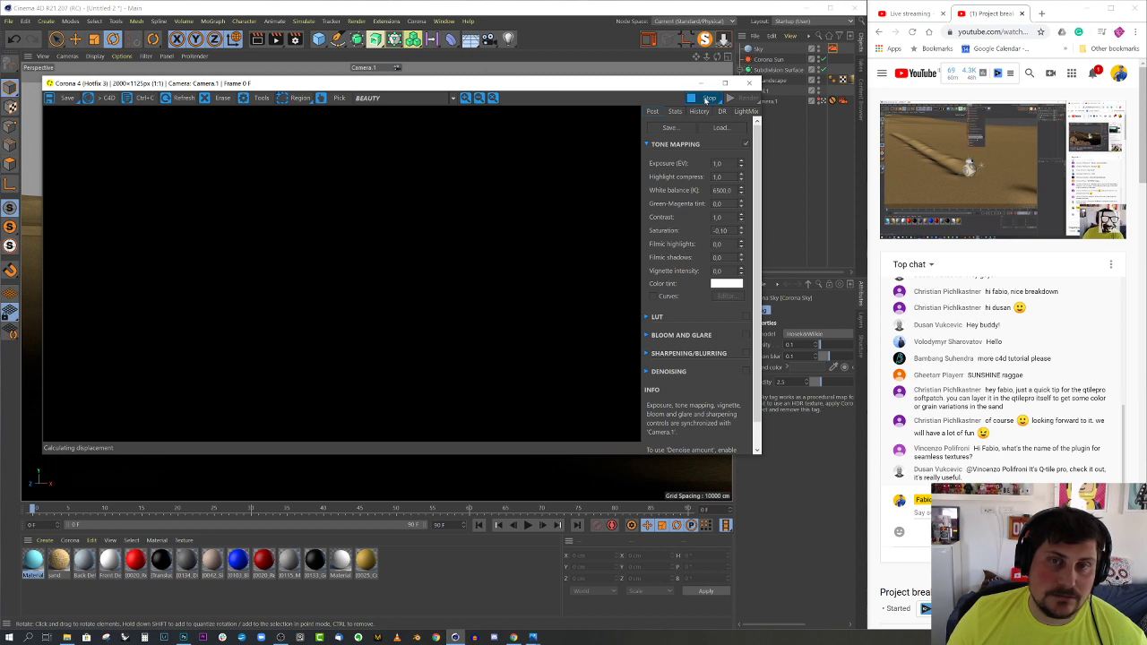
{"action": "left_click", "coordinate": [708, 98]}
{"action": "key", "text": "shift+r"}
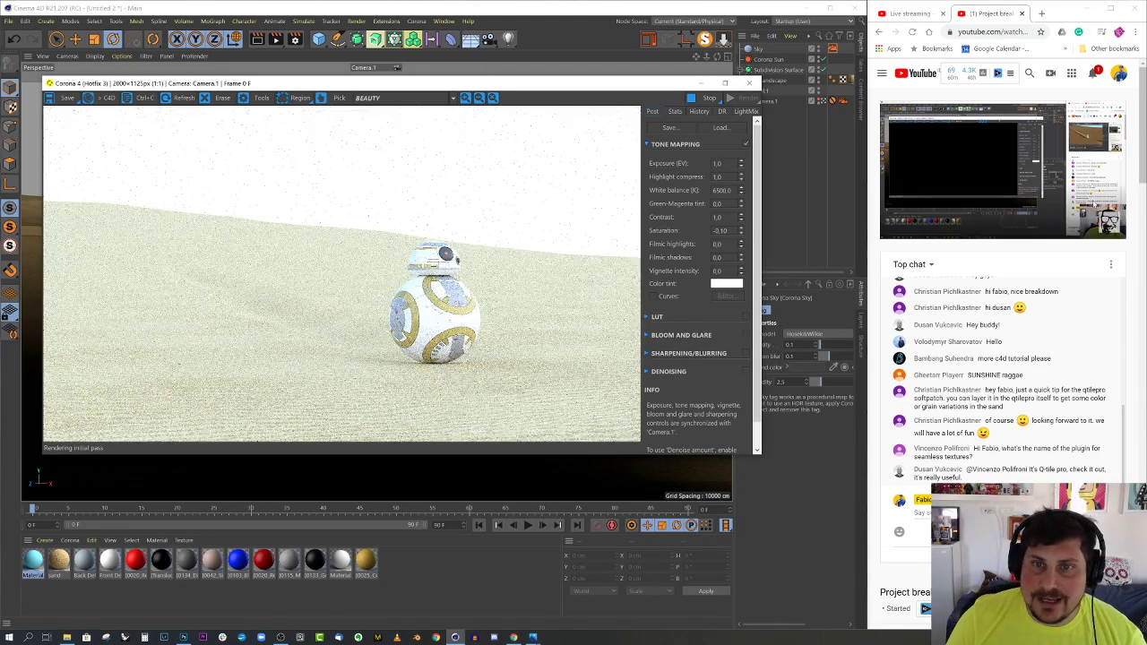
Set the tone mapping exposure to -1 and contrast to 3, and close the frame buffer
{"action": "double_click", "coordinate": [720, 163]}
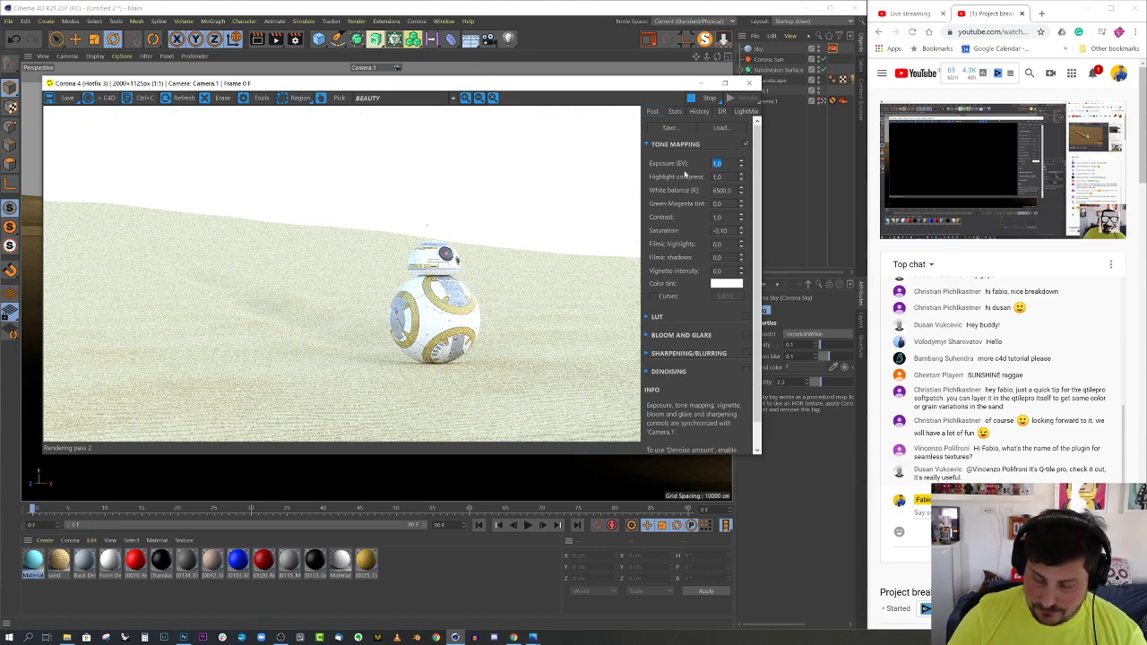
{"action": "type", "text": "-1"}
{"action": "key", "text": "Return"}
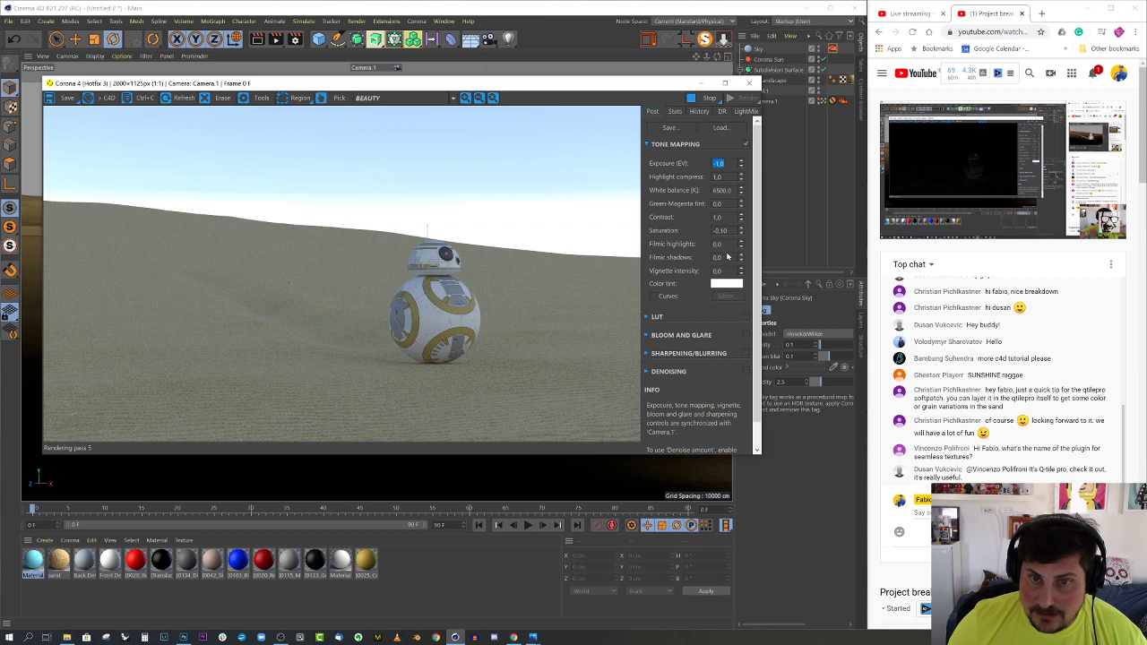
{"action": "left_click", "coordinate": [717, 217]}
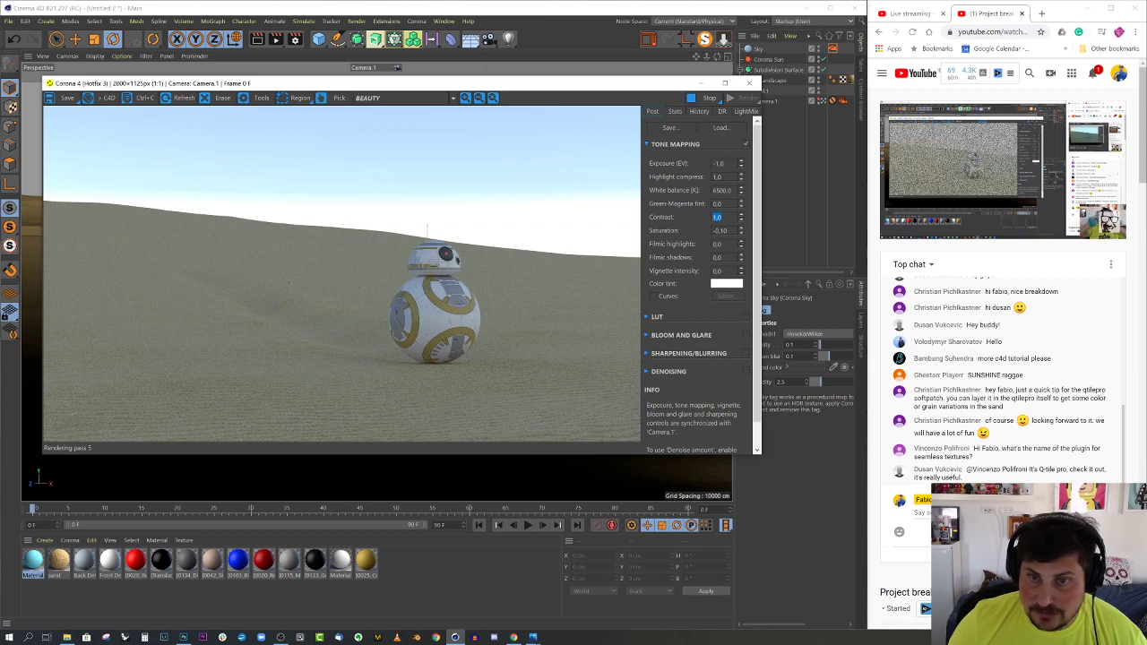
{"action": "type", "text": "2"}
{"action": "key", "text": "Return"}
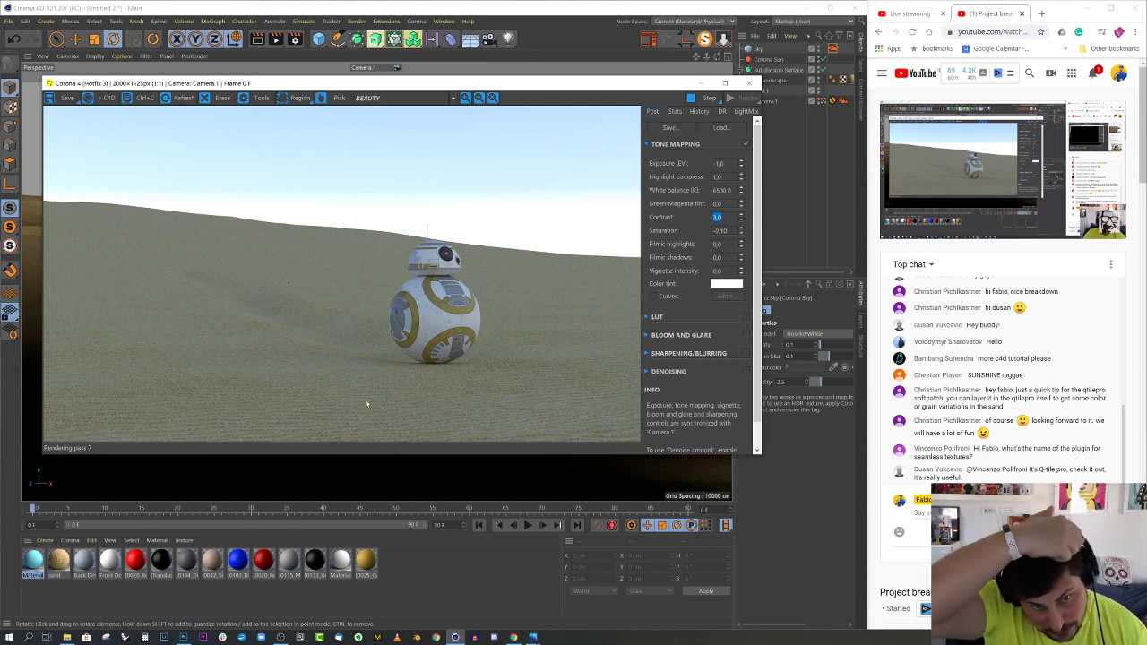
{"action": "left_click", "coordinate": [750, 83]}
Leave the camera view and move the landscape's sand texture projection along Z to about -11461 cm, under the droid
{"action": "left_click", "coordinate": [822, 101]}
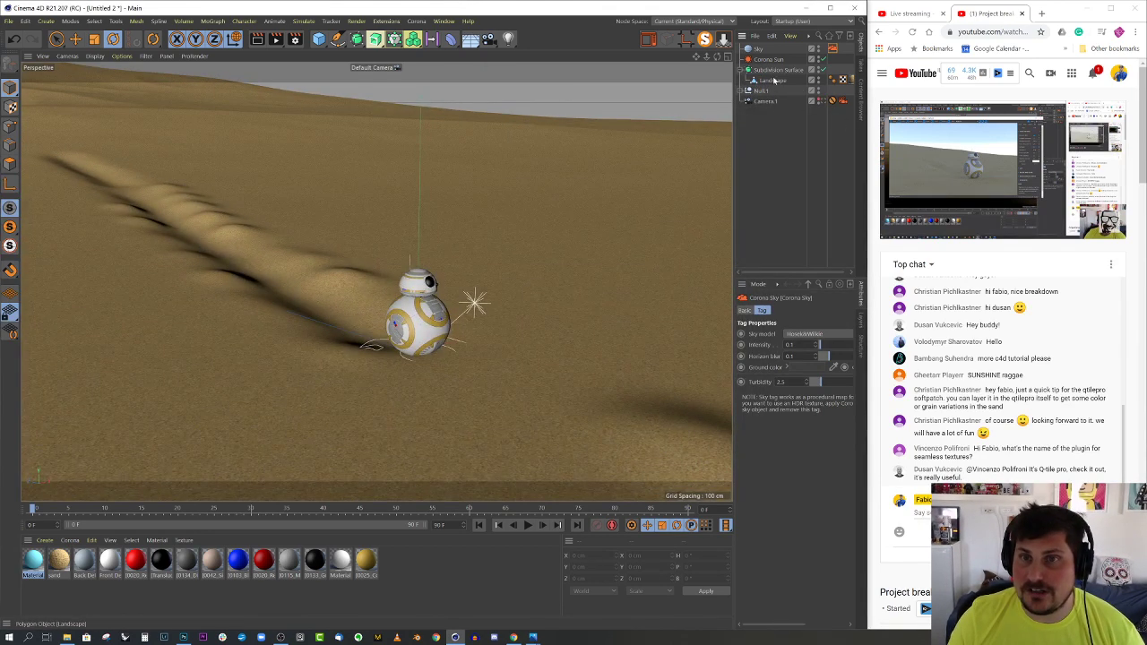
{"action": "left_click", "coordinate": [851, 80]}
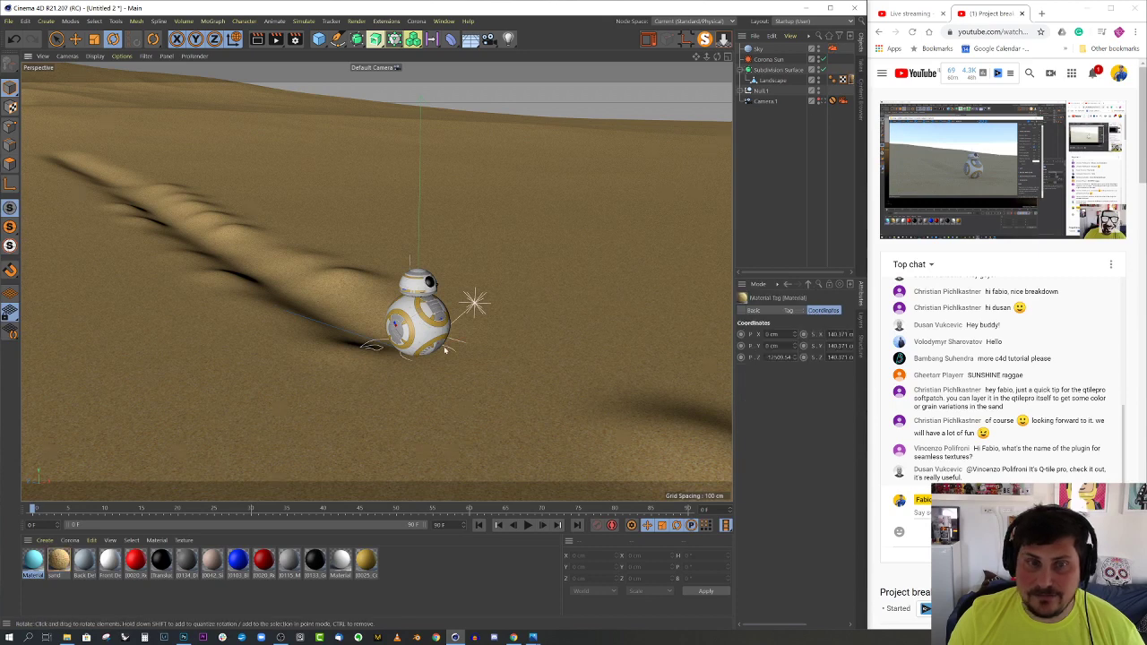
{"action": "scroll", "coordinate": [446, 348], "scroll_direction": "down", "scroll_amount": 3}
{"action": "mouse_move", "coordinate": [446, 349]}
{"action": "left_mouse_down", "text": "alt"}
{"action": "mouse_move", "coordinate": [366, 373]}
{"action": "mouse_move", "coordinate": [430, 359]}
{"action": "left_mouse_up", "text": "alt"}
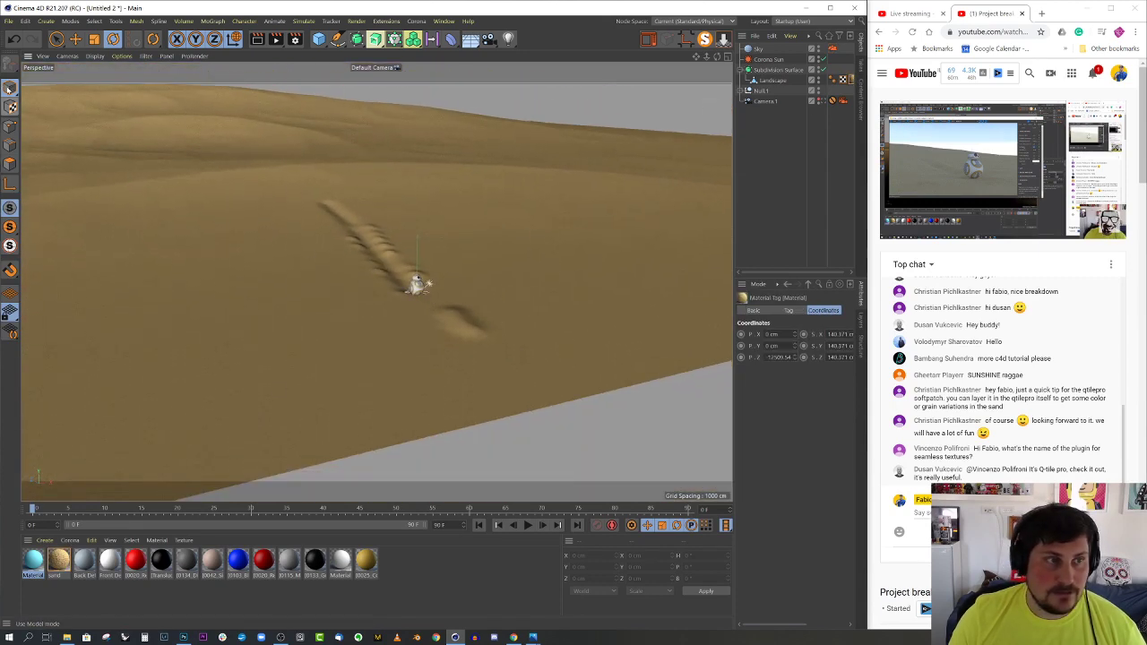
{"action": "left_click", "coordinate": [10, 106]}
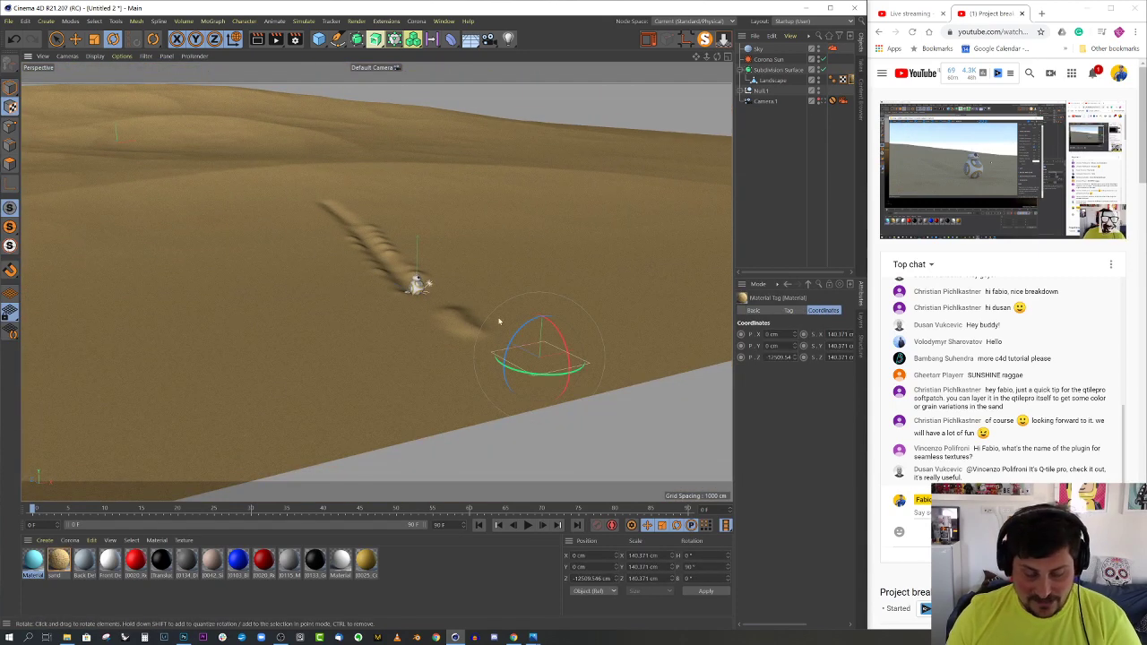
{"action": "key", "text": "e"}
{"action": "left_click_drag", "start_coordinate": [535, 333], "coordinate": [582, 341], "text": "alt"}
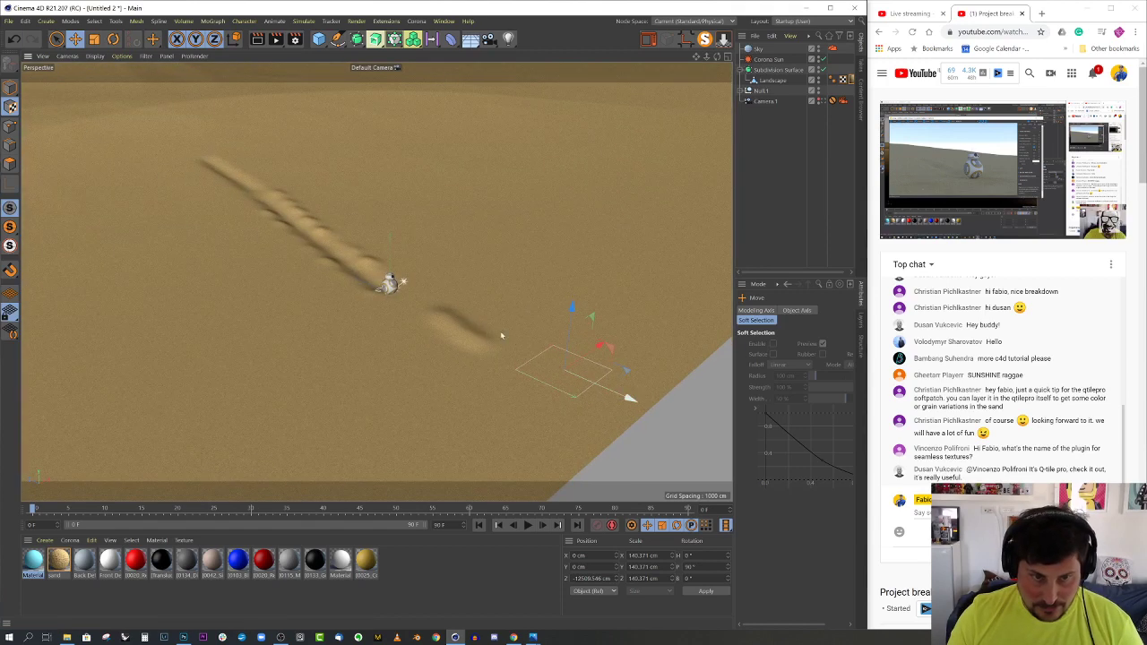
{"action": "left_click_drag", "start_coordinate": [428, 313], "coordinate": [429, 314]}
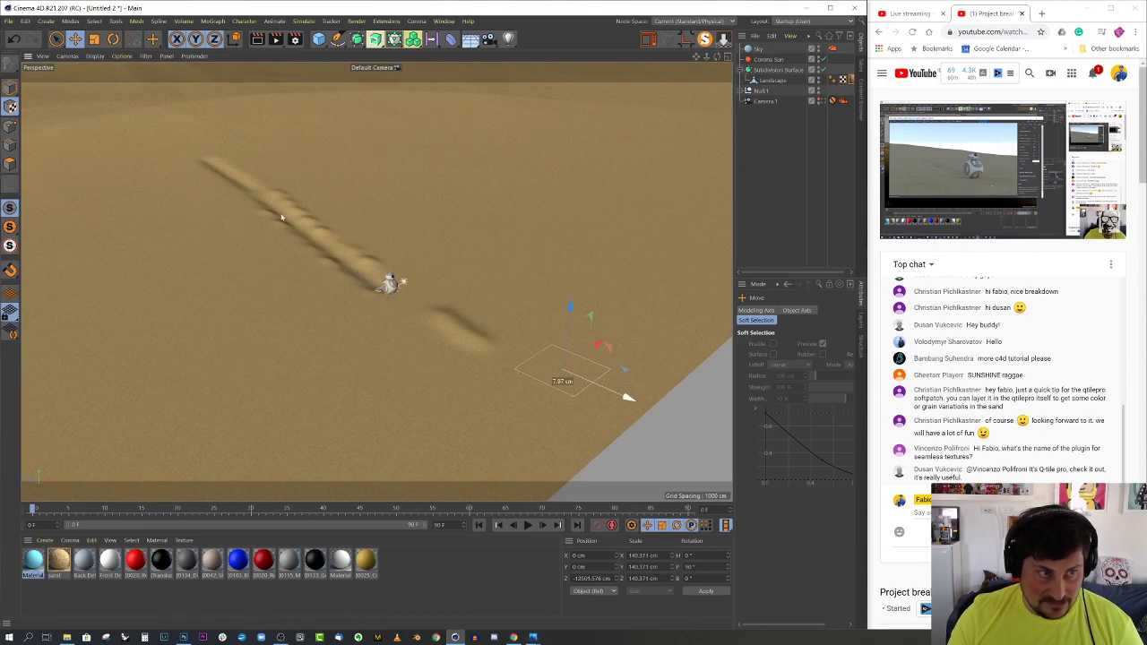
{"action": "left_click_drag", "start_coordinate": [614, 407], "coordinate": [620, 401]}
Scale the sand texture projection uniformly to about 322 cm
{"action": "right_click_drag", "start_coordinate": [420, 292], "coordinate": [482, 275], "text": "alt"}
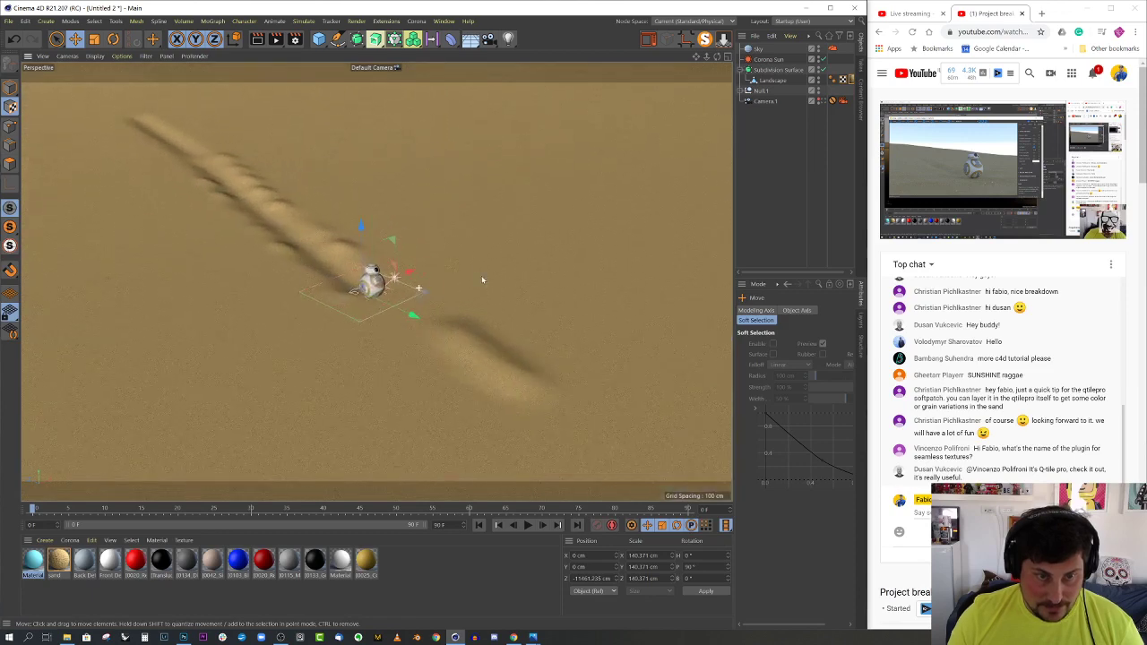
{"action": "key", "text": "t"}
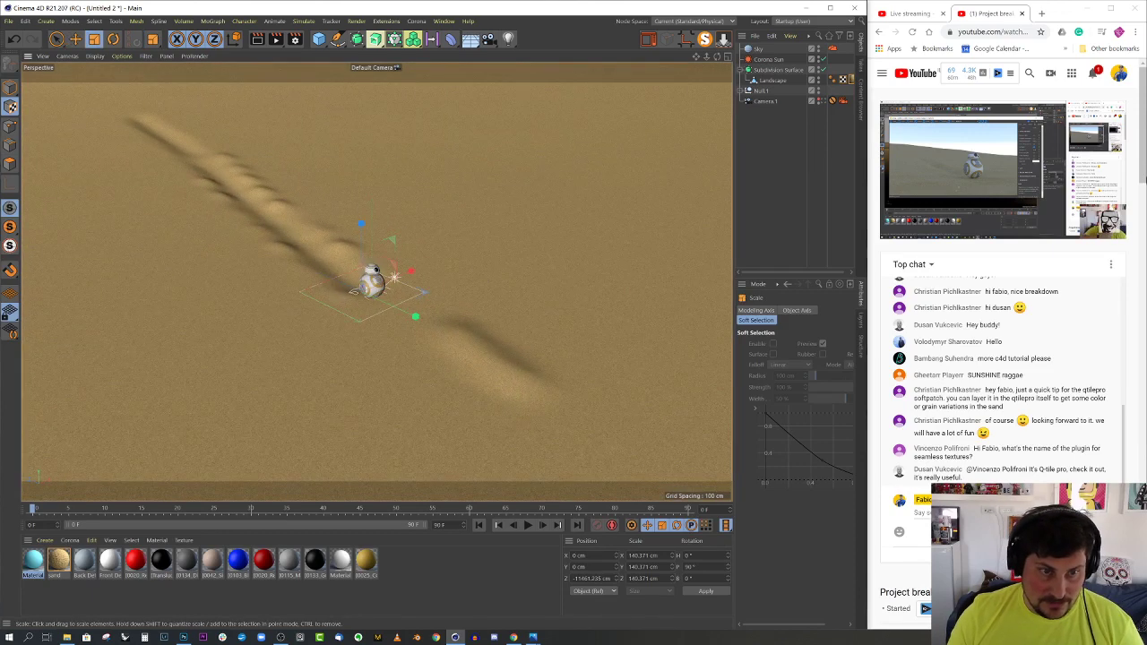
{"action": "left_click_drag", "start_coordinate": [678, 425], "coordinate": [663, 426]}
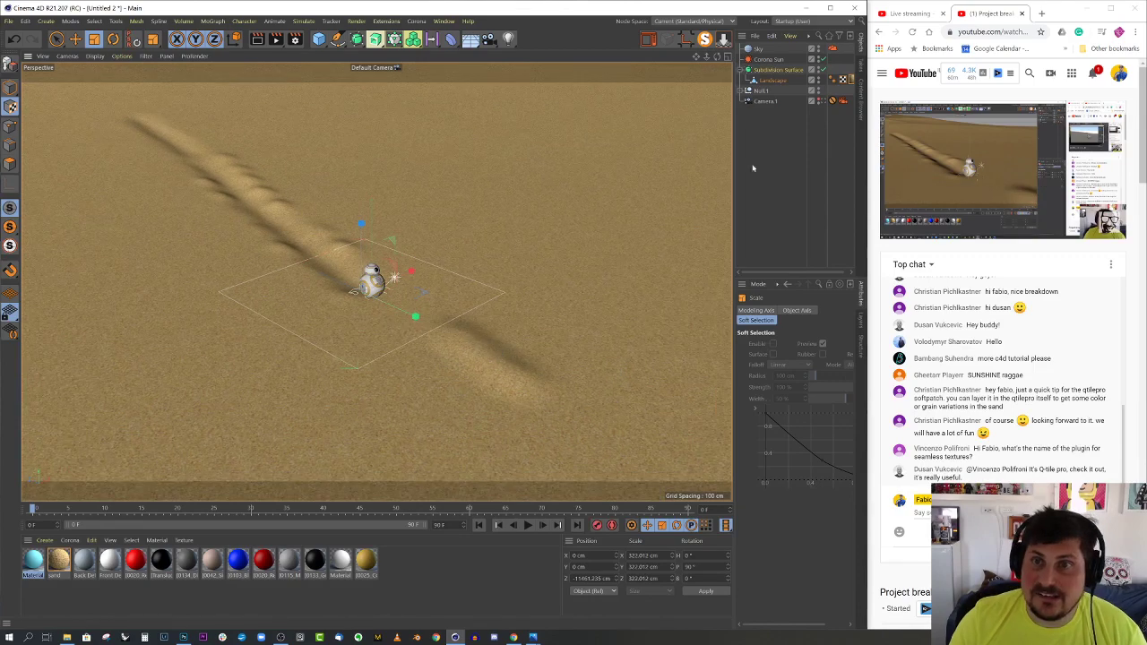
Look through Camera.1, test-render the rescaled sand texture in the Corona frame buffer, and close the buffer
{"action": "left_click", "coordinate": [822, 103]}
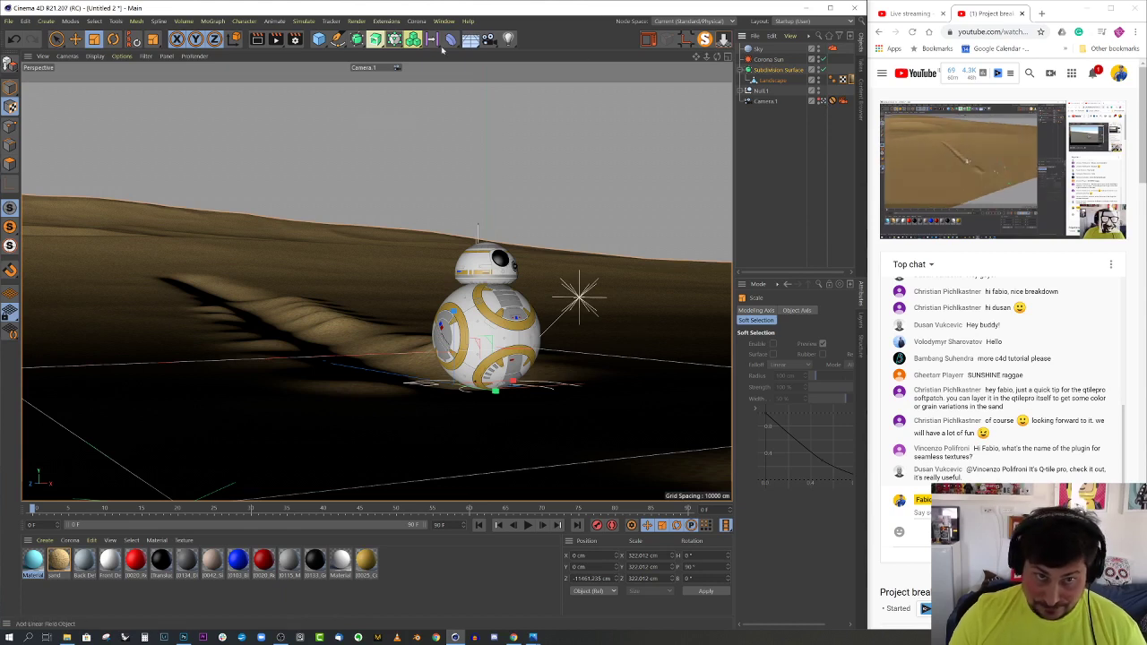
{"action": "left_click", "coordinate": [648, 47]}
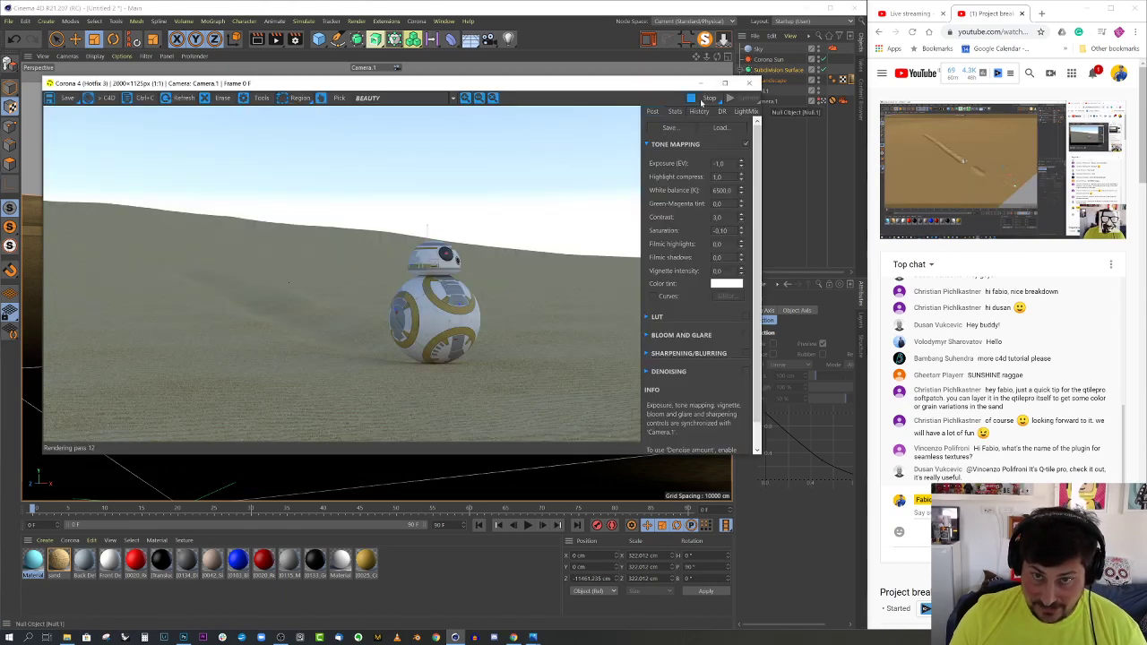
{"action": "left_click", "coordinate": [736, 102]}
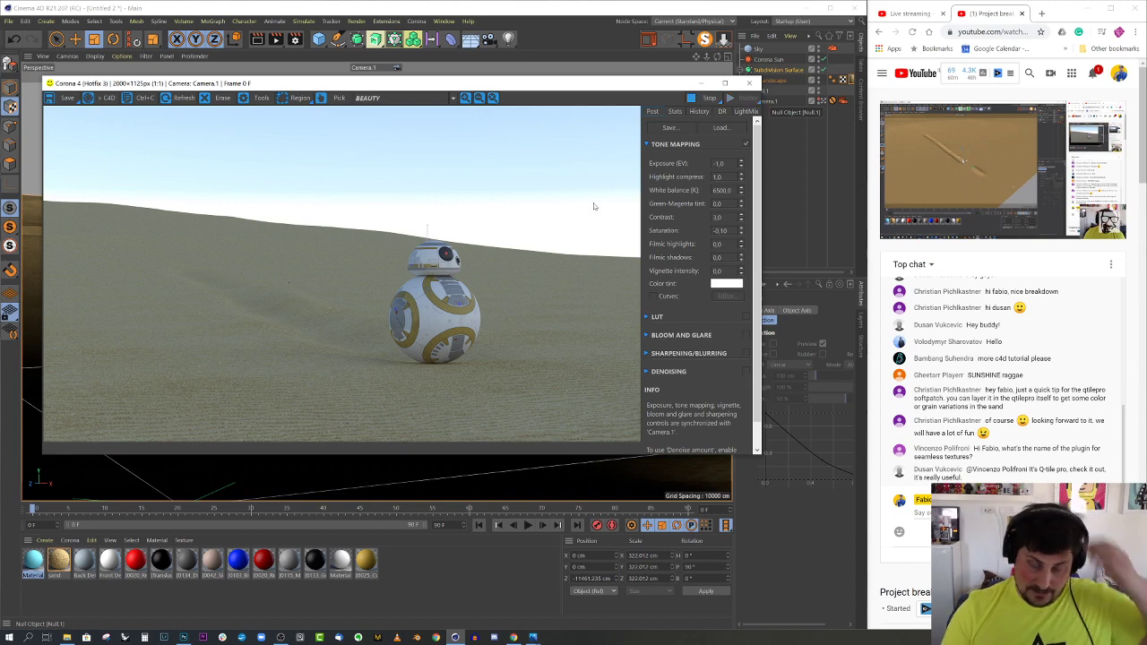
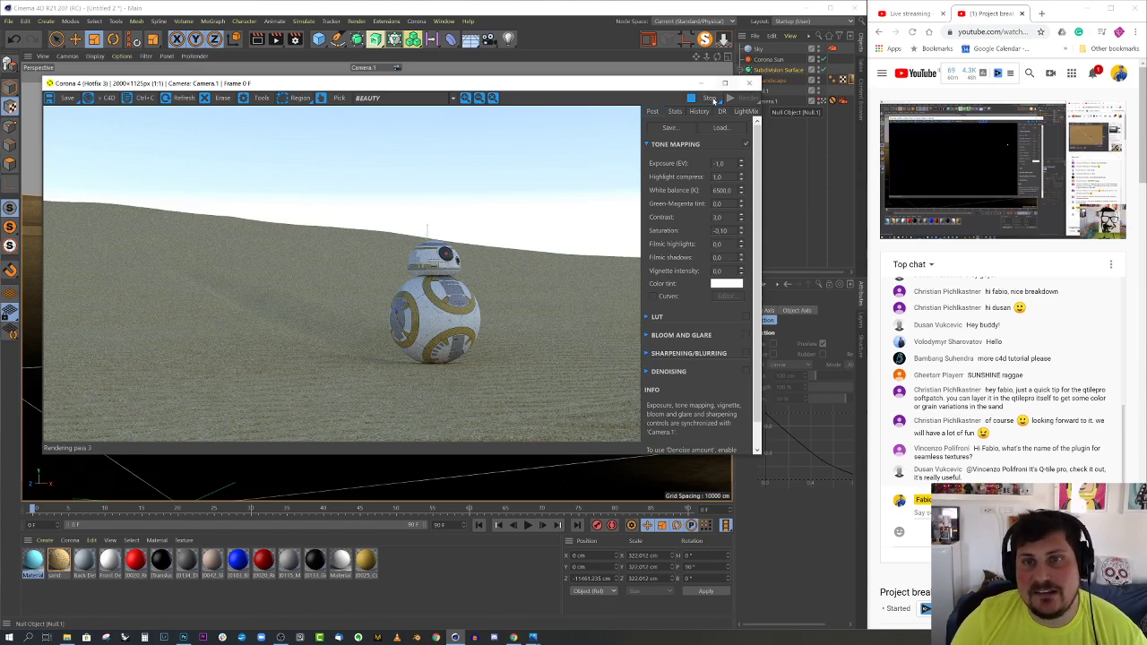
{"action": "left_click", "coordinate": [749, 82]}
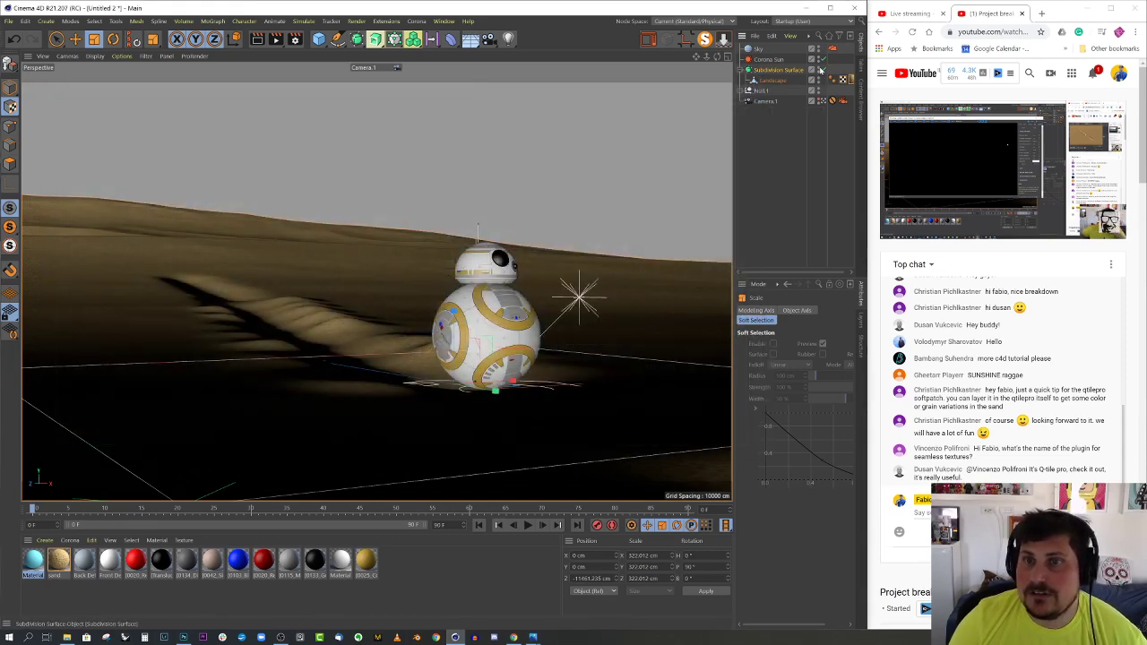
Hide the landscape's Subdivision Surface in the viewport, collapse its hierarchy, and return to Model mode
{"action": "left_click", "coordinate": [819, 68]}
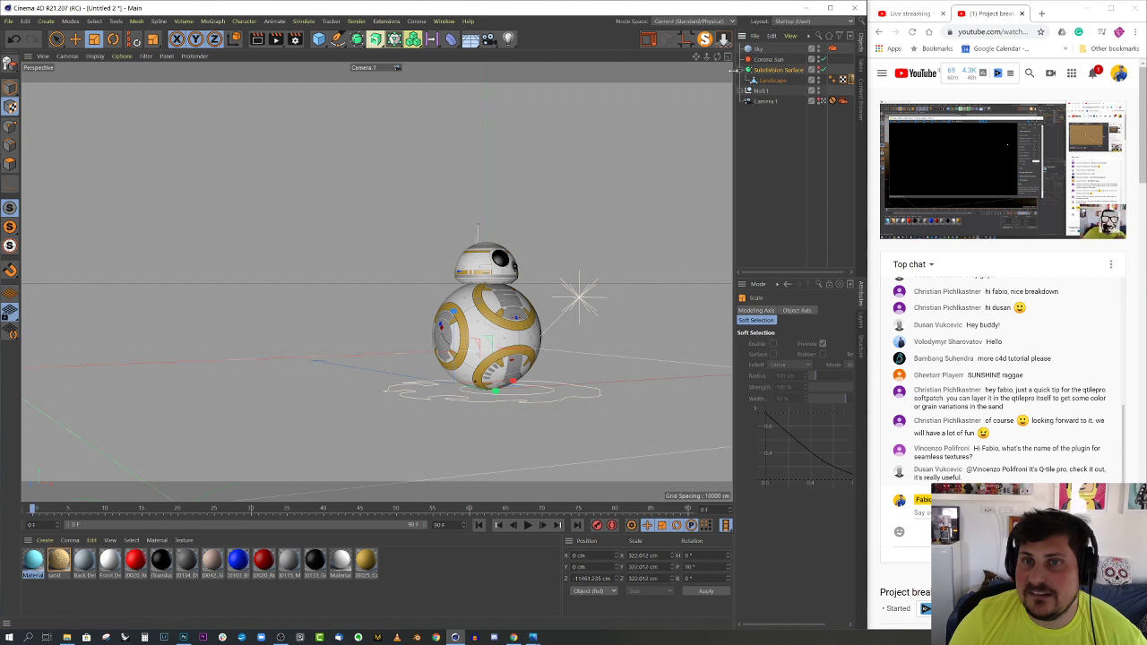
{"action": "left_click", "coordinate": [741, 70]}
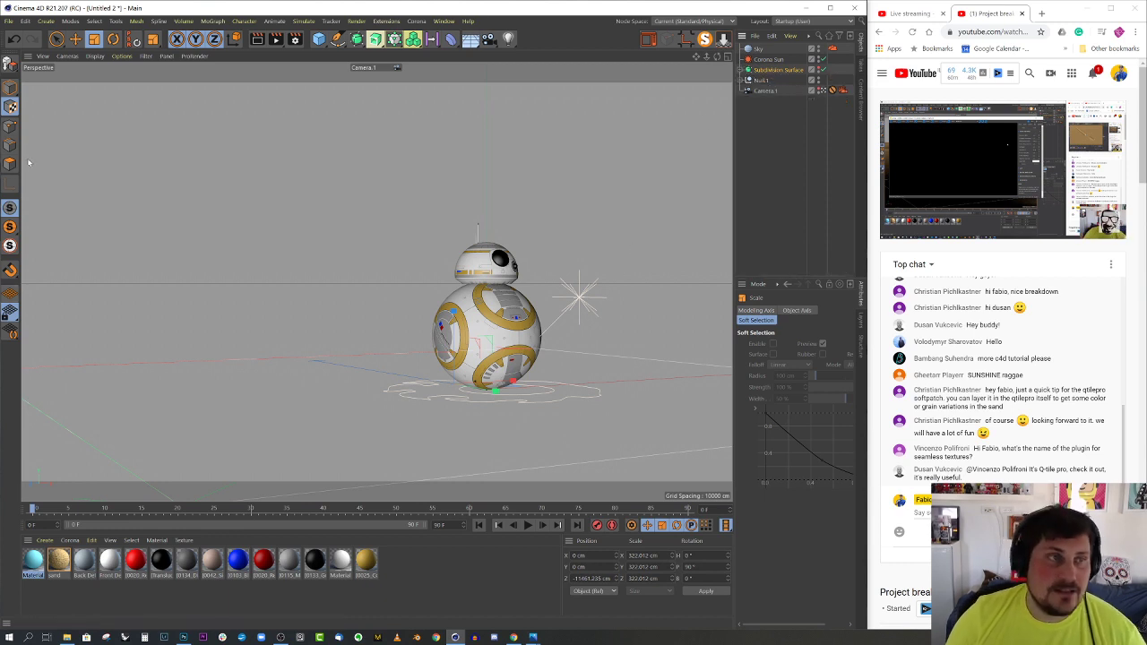
{"action": "left_click", "coordinate": [8, 87]}
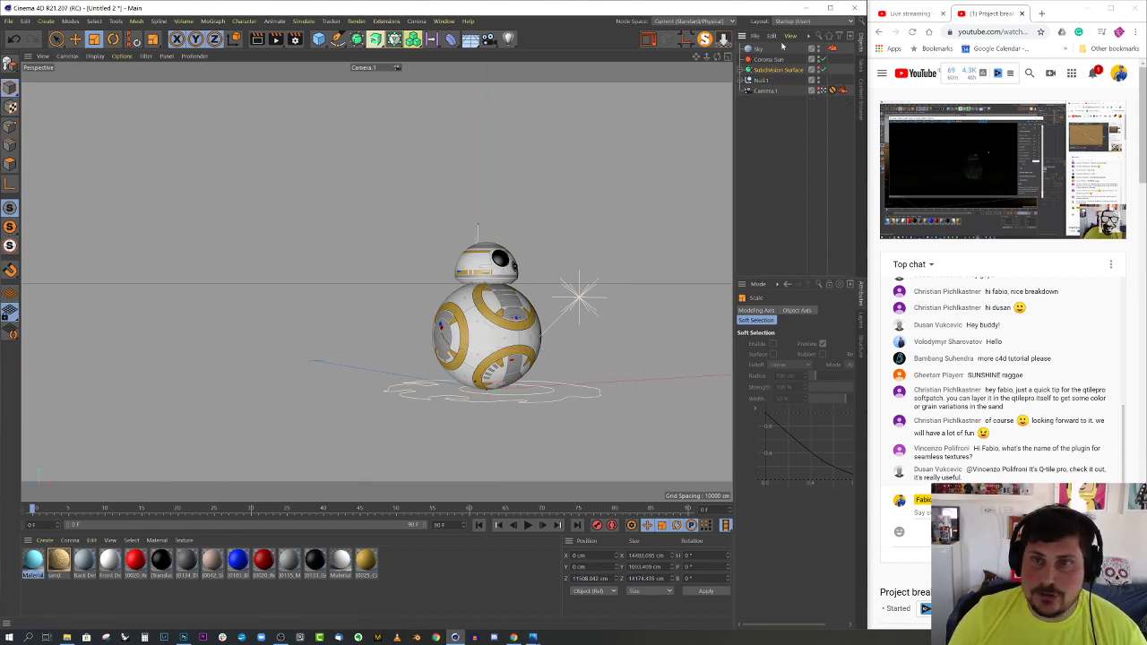
Rename the droid's null as bb8 and rotate it to a bank of about -15.3°
{"action": "double_click", "coordinate": [761, 83]}
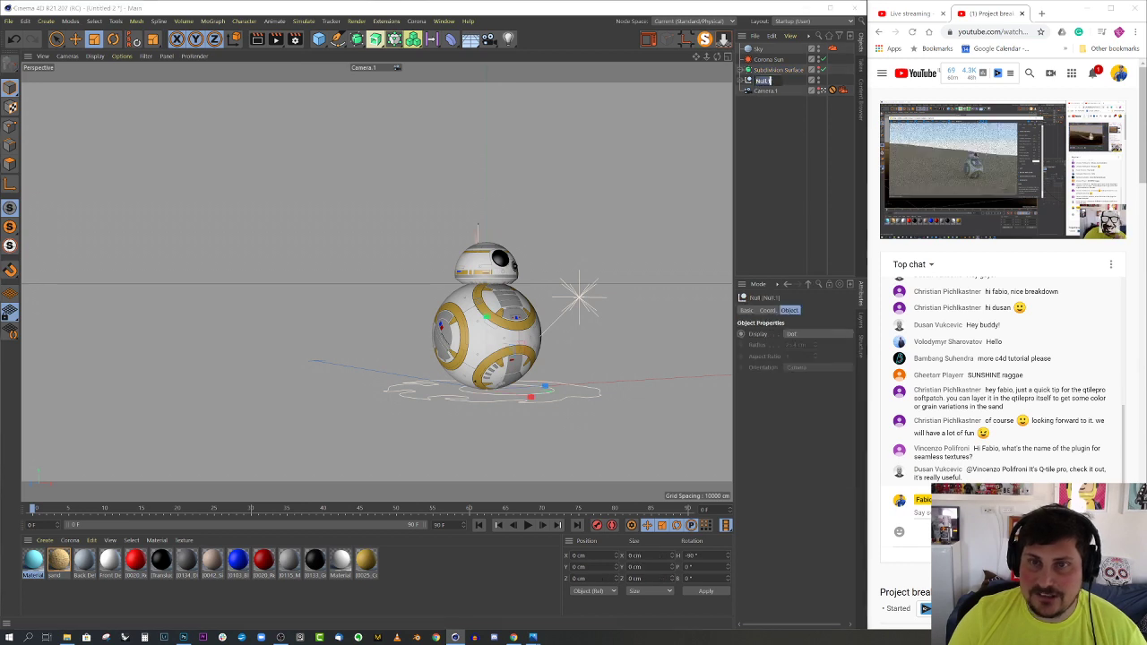
{"action": "type", "text": "bbb8"}
{"action": "key", "text": "Return"}
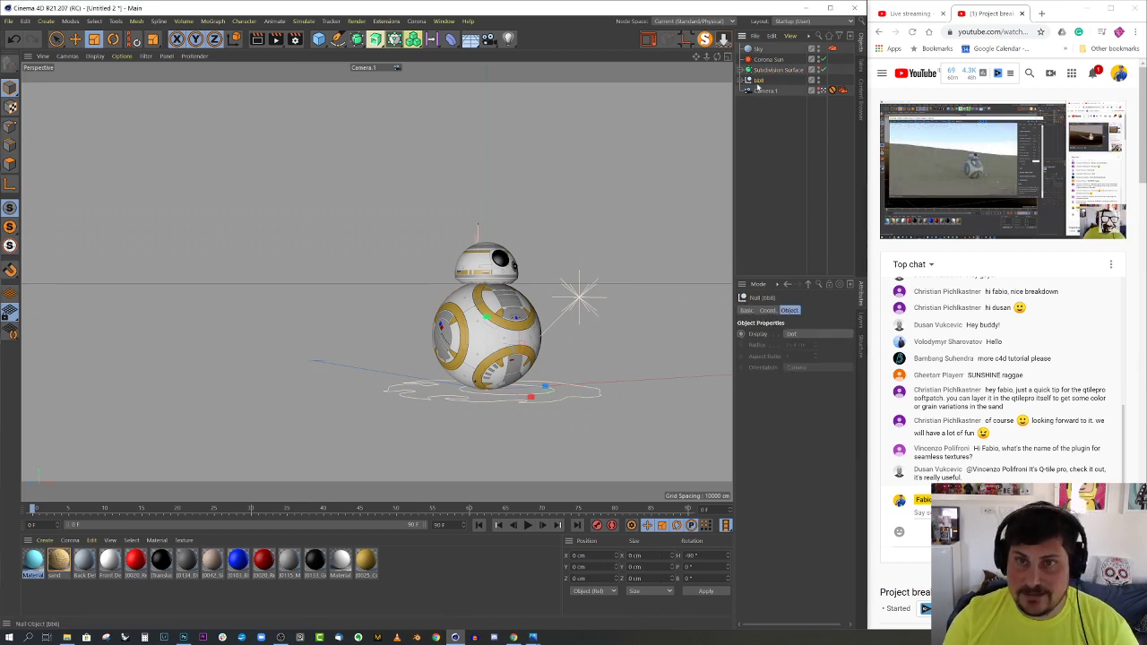
{"action": "key", "text": "r"}
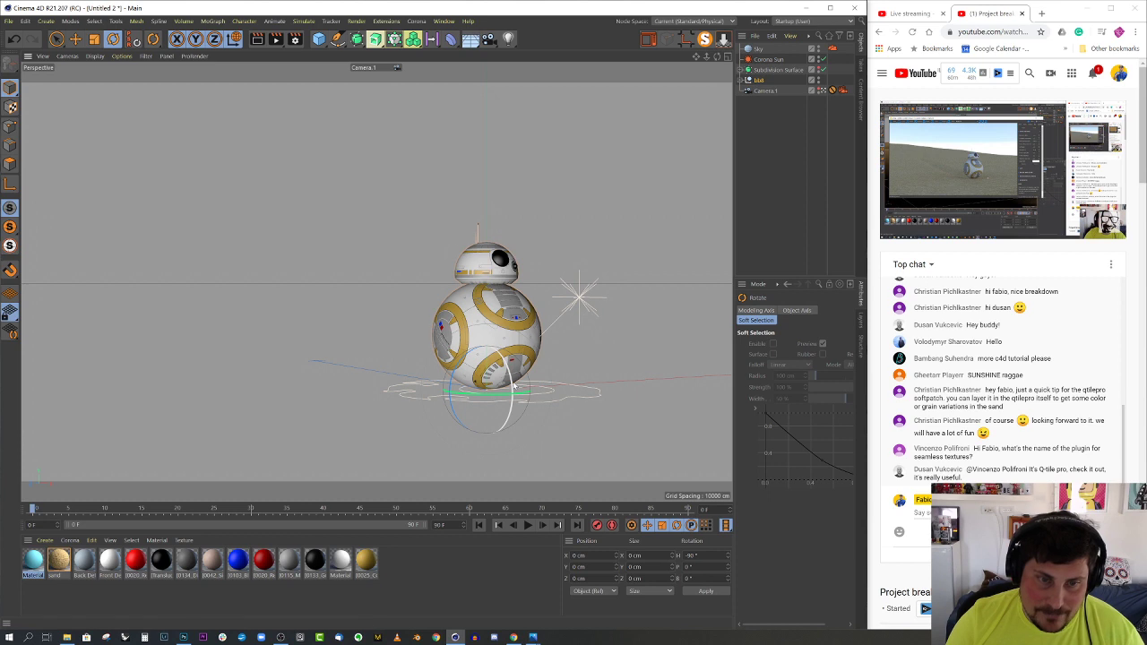
{"action": "left_click_drag", "start_coordinate": [514, 386], "coordinate": [512, 371]}
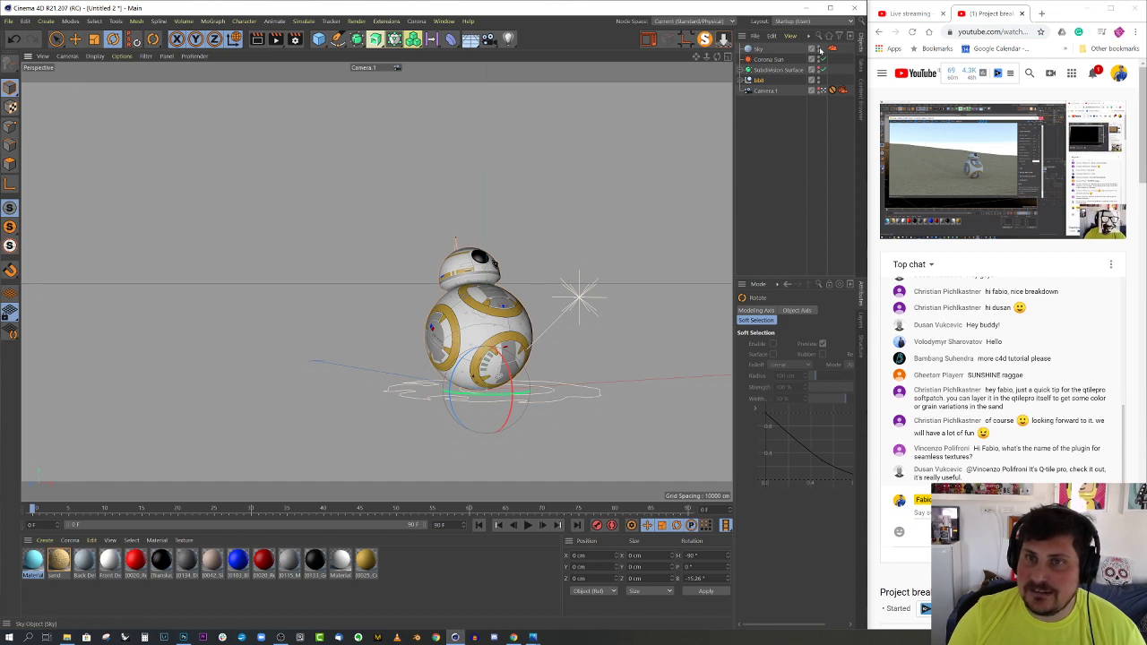
Hide the Sky and Corona Sun in the viewport and clear the selection
{"action": "left_click", "coordinate": [819, 49]}
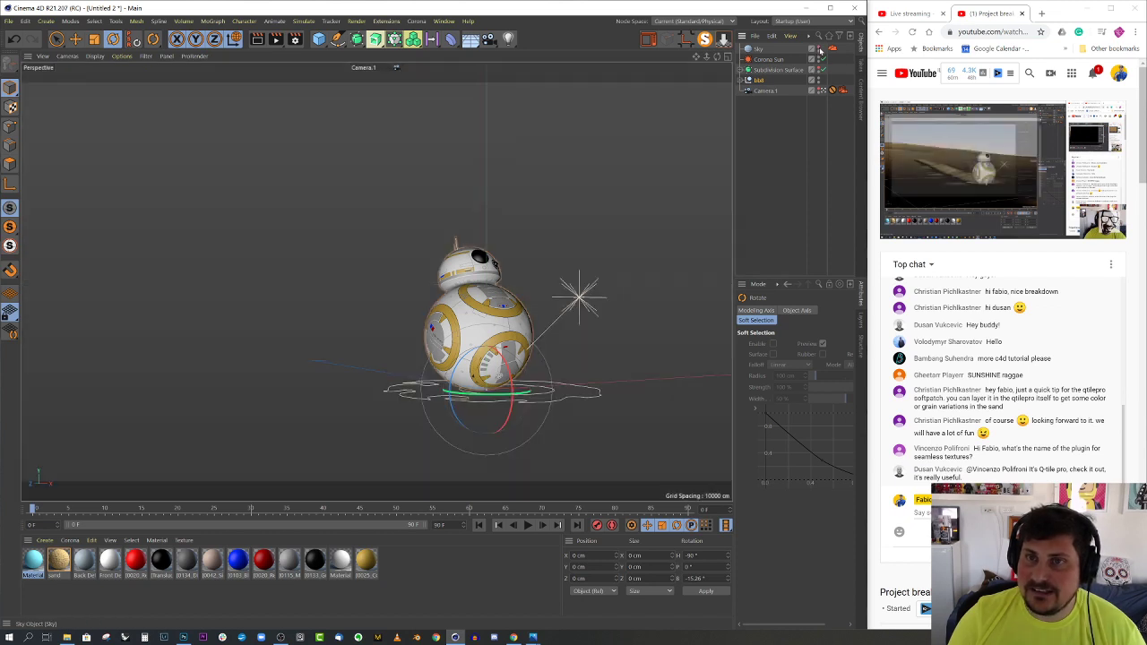
{"action": "left_click", "coordinate": [592, 267]}
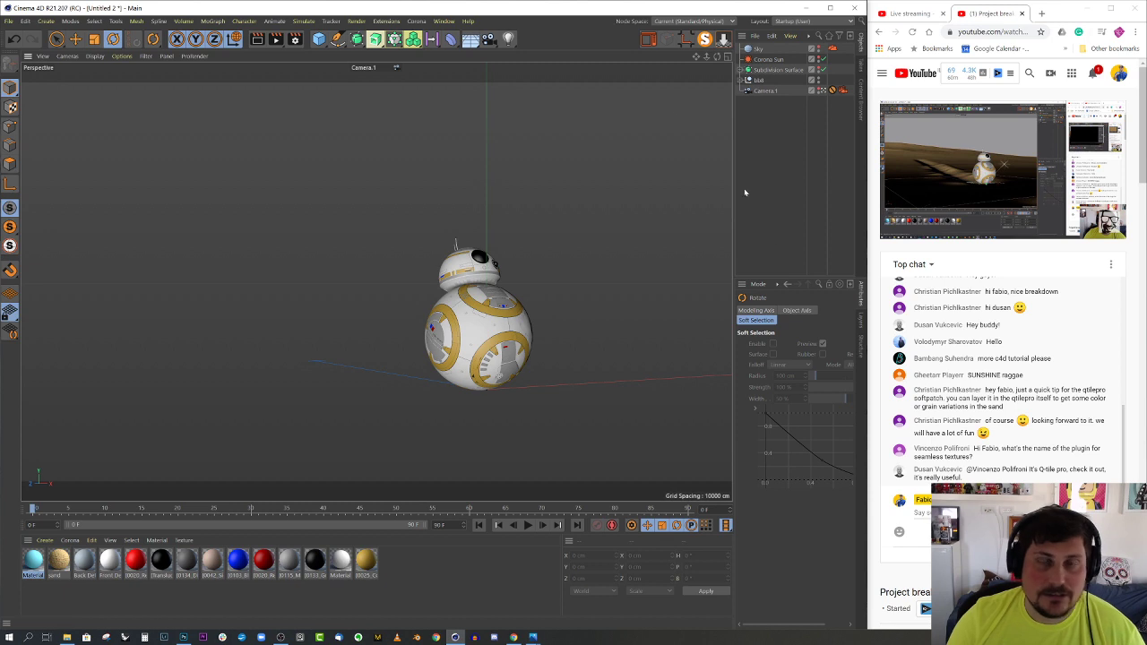
Expand the bb8 null and rename the droid's spherical body polygon as a_panz
{"action": "left_click", "coordinate": [744, 81]}
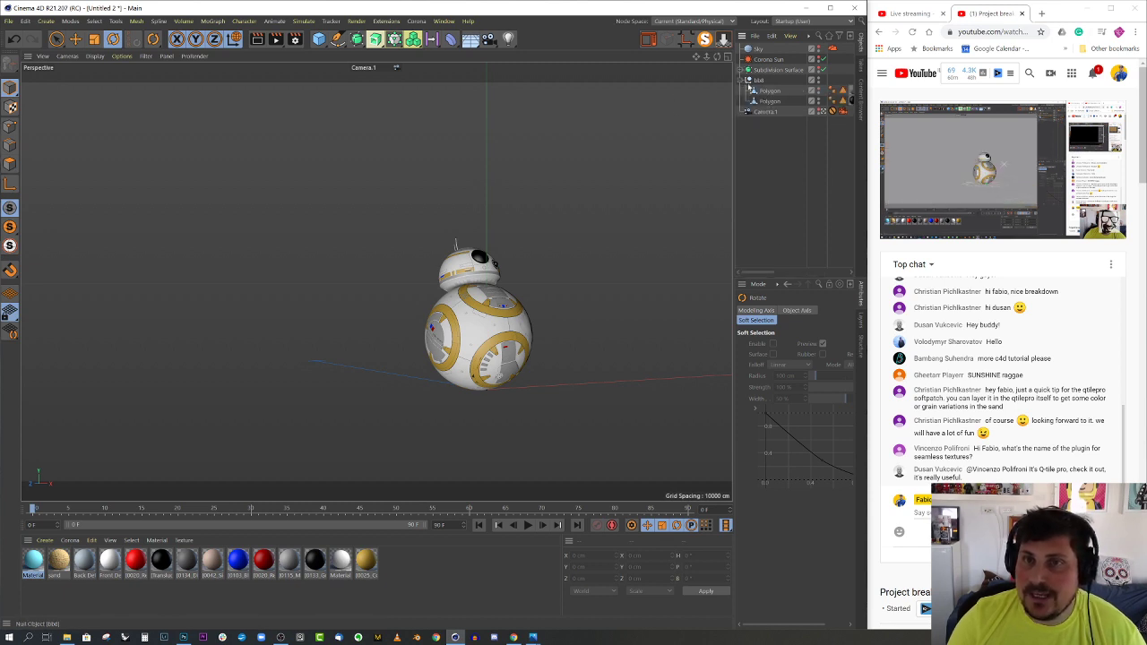
{"action": "left_click", "coordinate": [492, 330]}
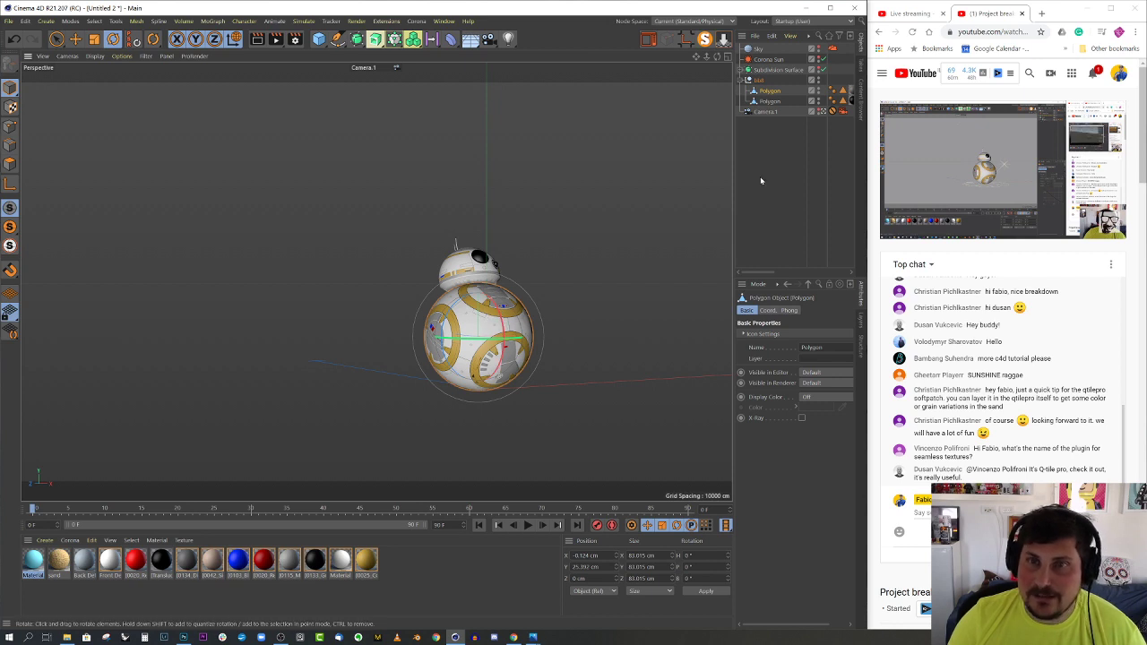
{"action": "double_click", "coordinate": [772, 92]}
{"action": "type", "text": "b"}
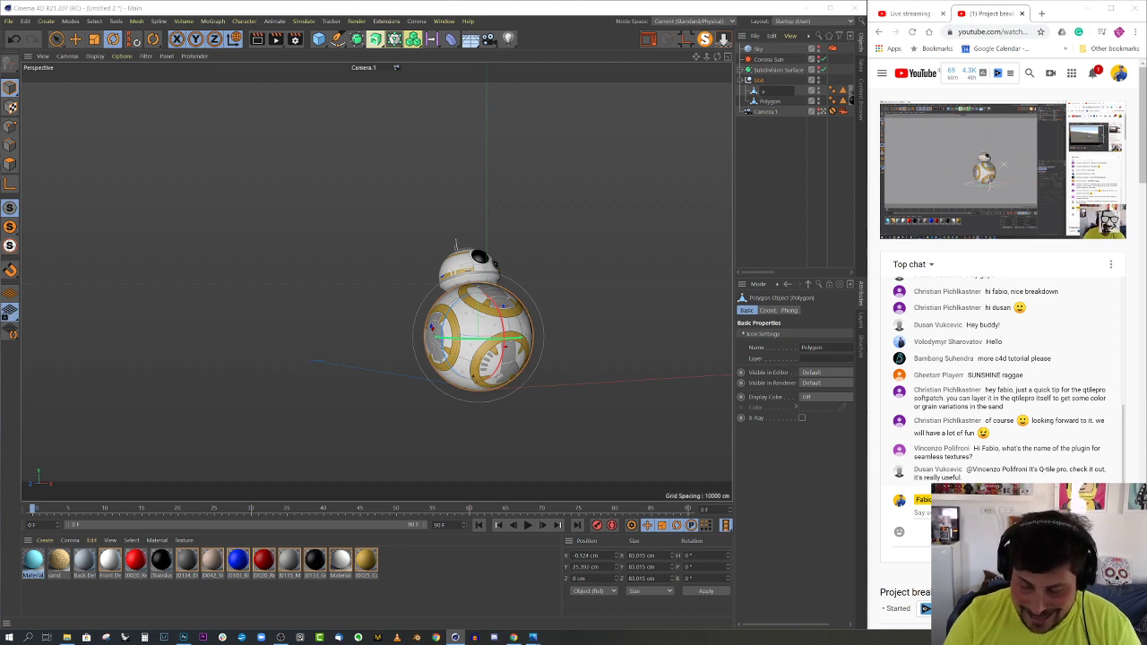
{"action": "type", "text": "a_panz"}
{"action": "key", "text": "Return"}
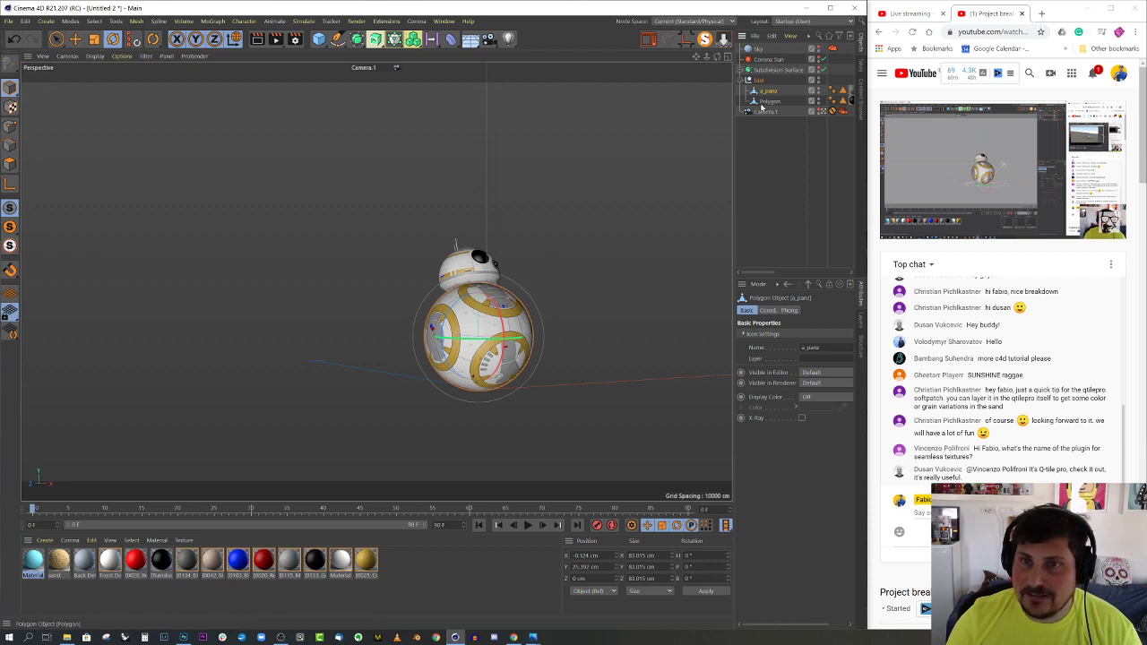
Rename the droid's head polygon as a_cap
{"action": "double_click", "coordinate": [772, 102]}
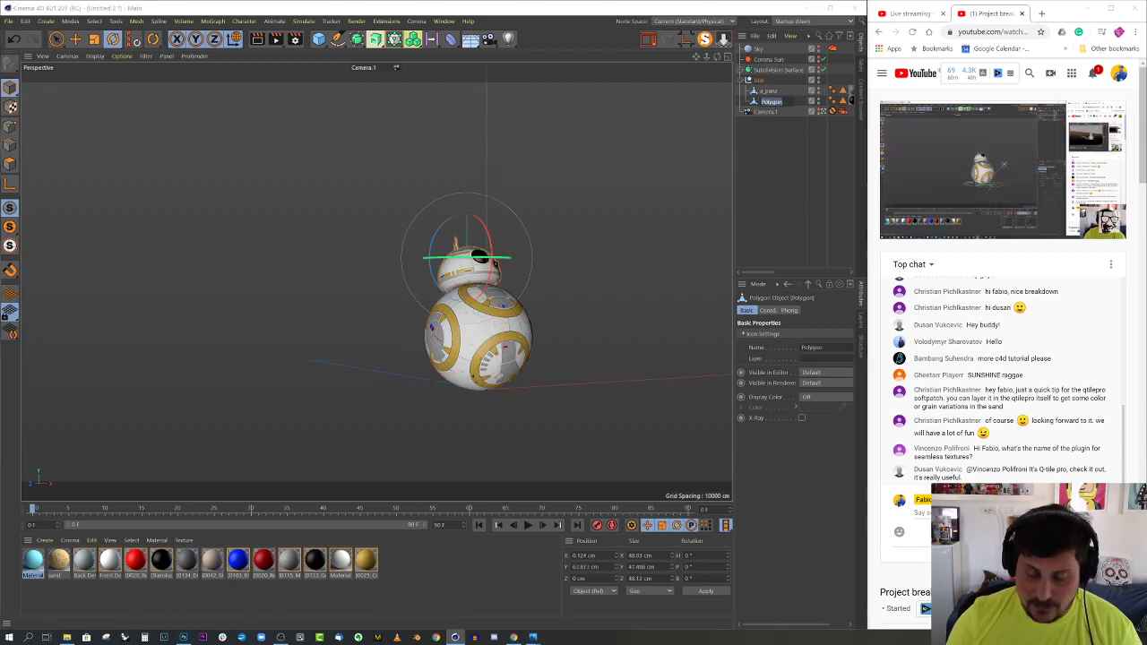
{"action": "type", "text": "a_"}
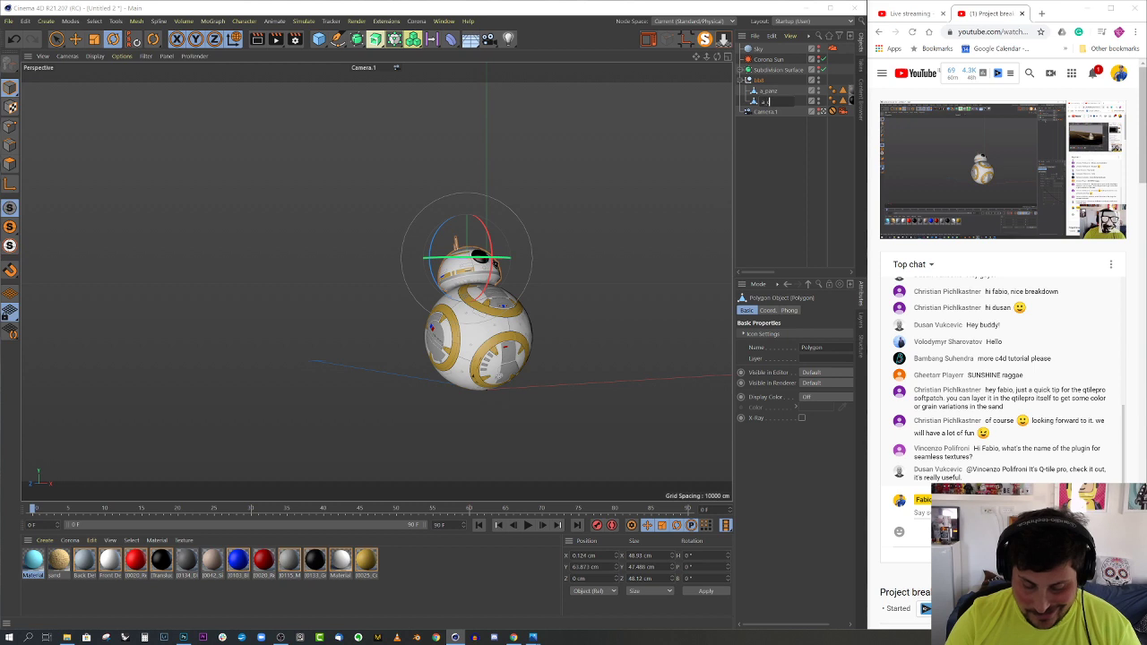
{"action": "type", "text": "cap"}
{"action": "key", "text": "Return"}
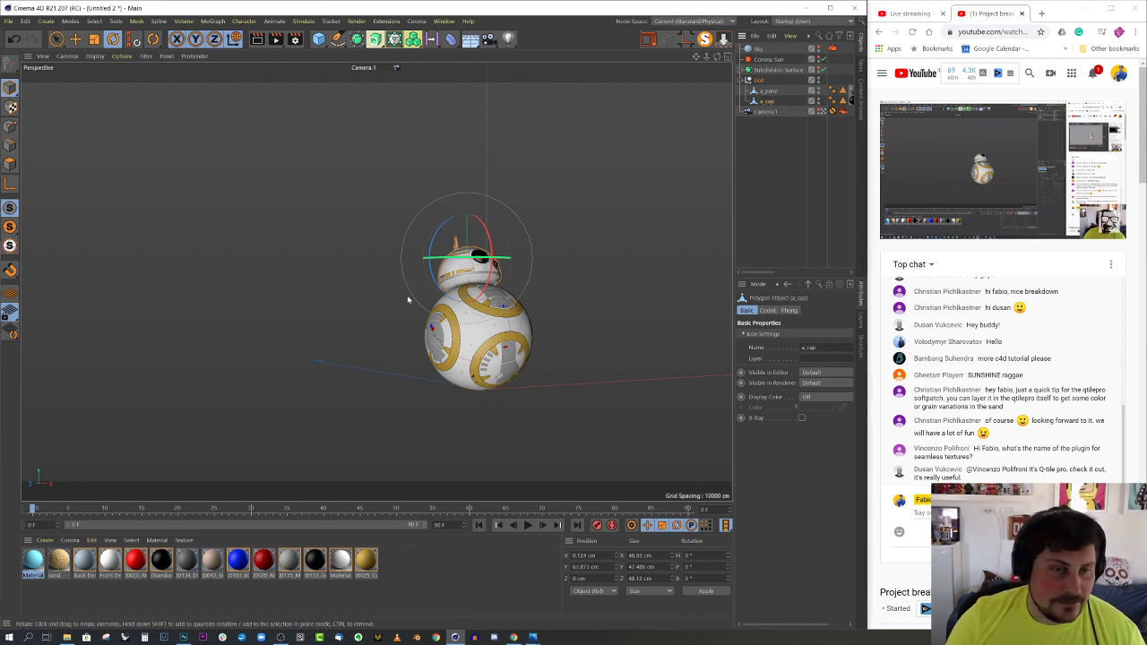
Keyframe the droid body's rotation from frame 0 to a bank of about 273.4° at frame 6, and go to frame 3
{"action": "left_click", "coordinate": [526, 322]}
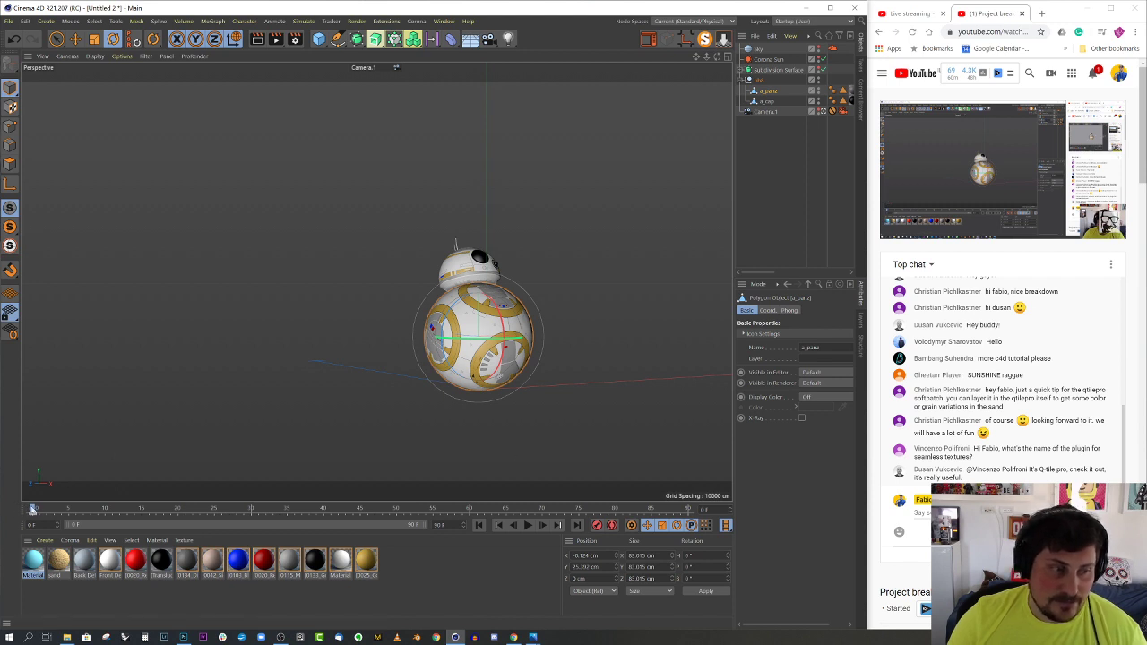
{"action": "left_click_drag", "start_coordinate": [35, 509], "coordinate": [75, 509]}
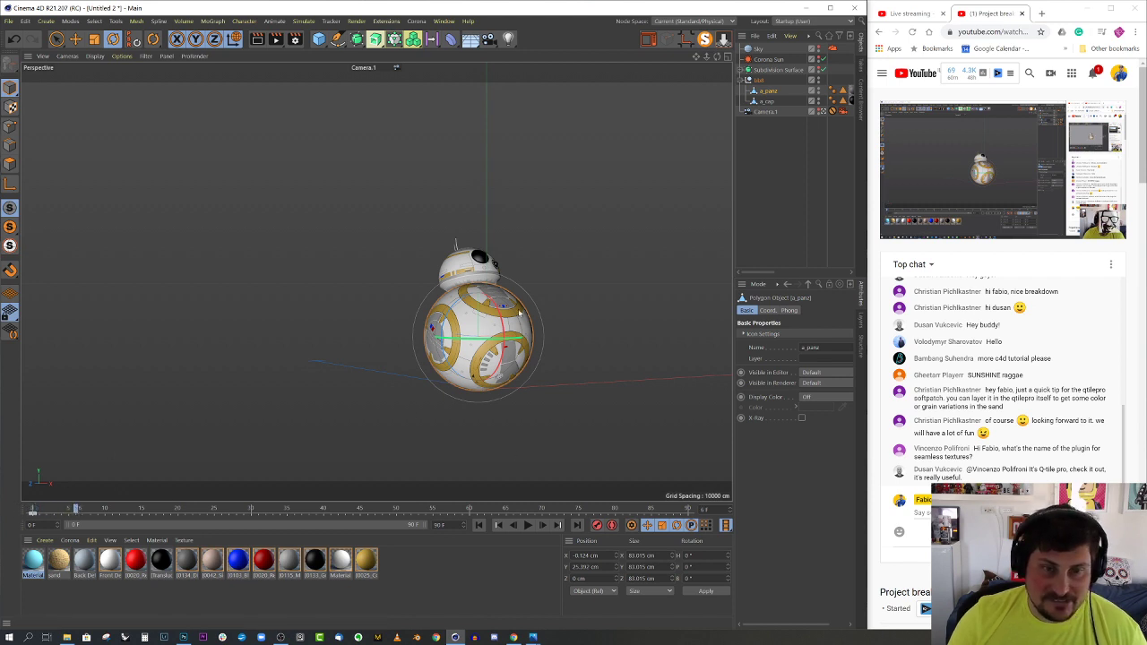
{"action": "left_click_drag", "start_coordinate": [503, 318], "coordinate": [456, 257]}
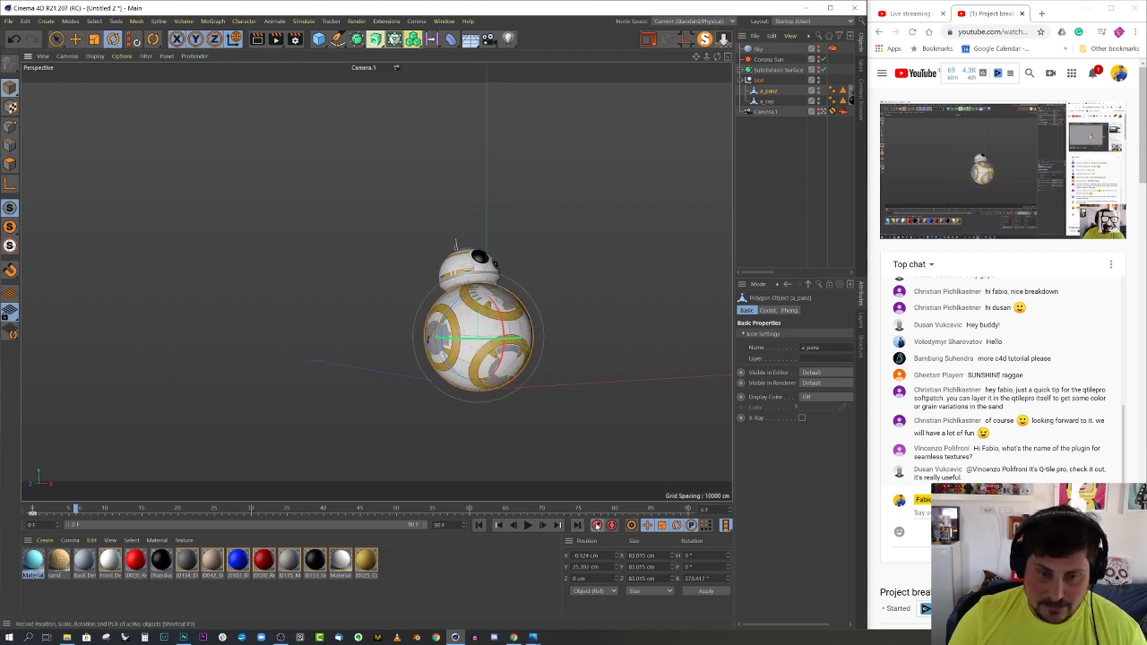
{"action": "left_click", "coordinate": [597, 525]}
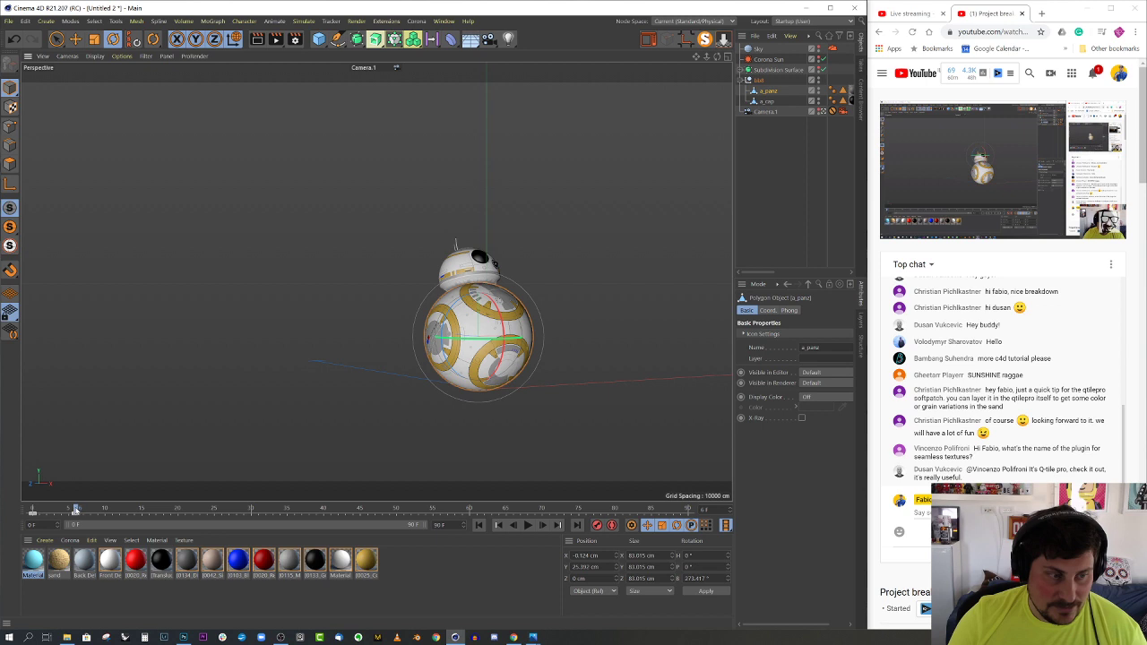
{"action": "left_click_drag", "start_coordinate": [75, 510], "coordinate": [56, 512]}
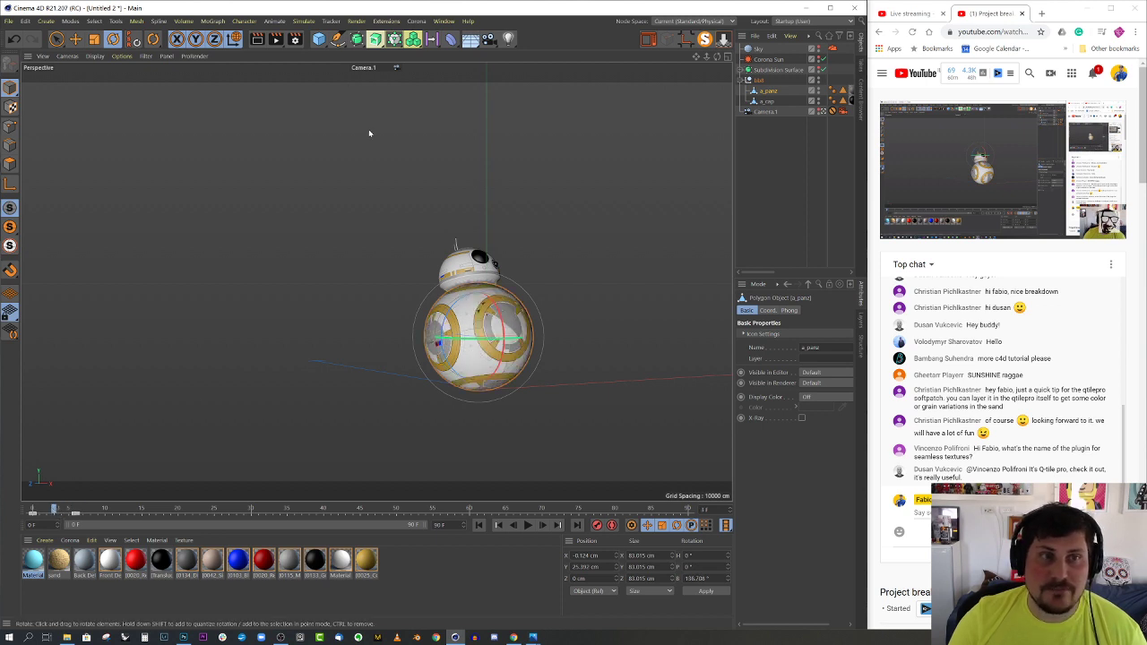
Enable motion blur for both the camera and objects in the Corona render settings
{"action": "left_click", "coordinate": [295, 38]}
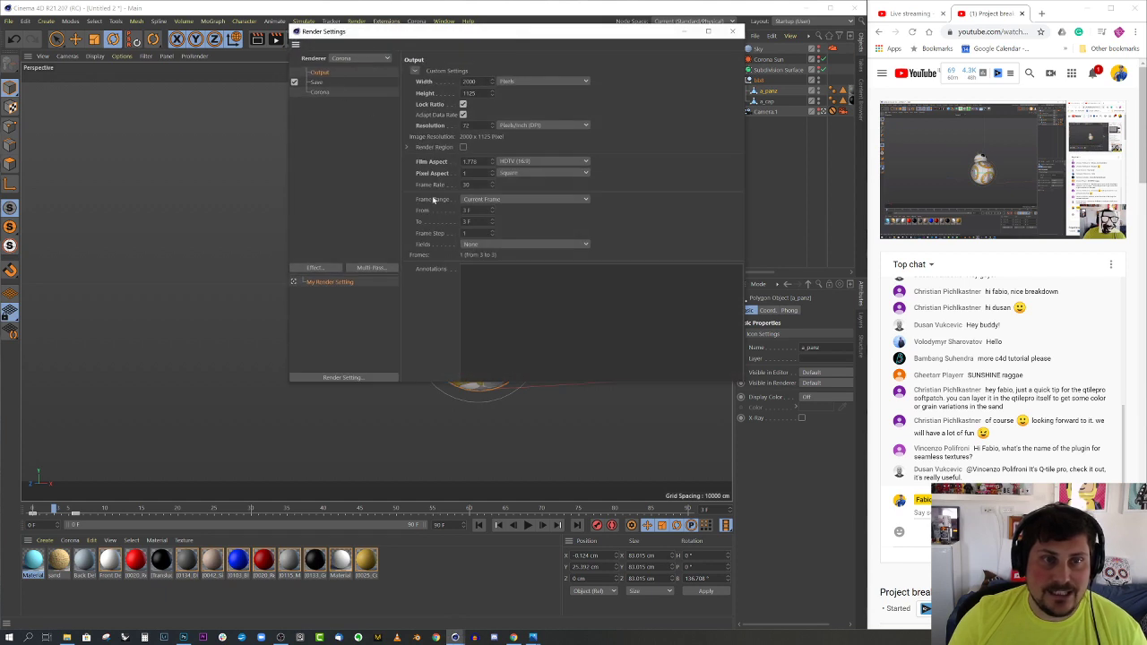
{"action": "left_click", "coordinate": [320, 92]}
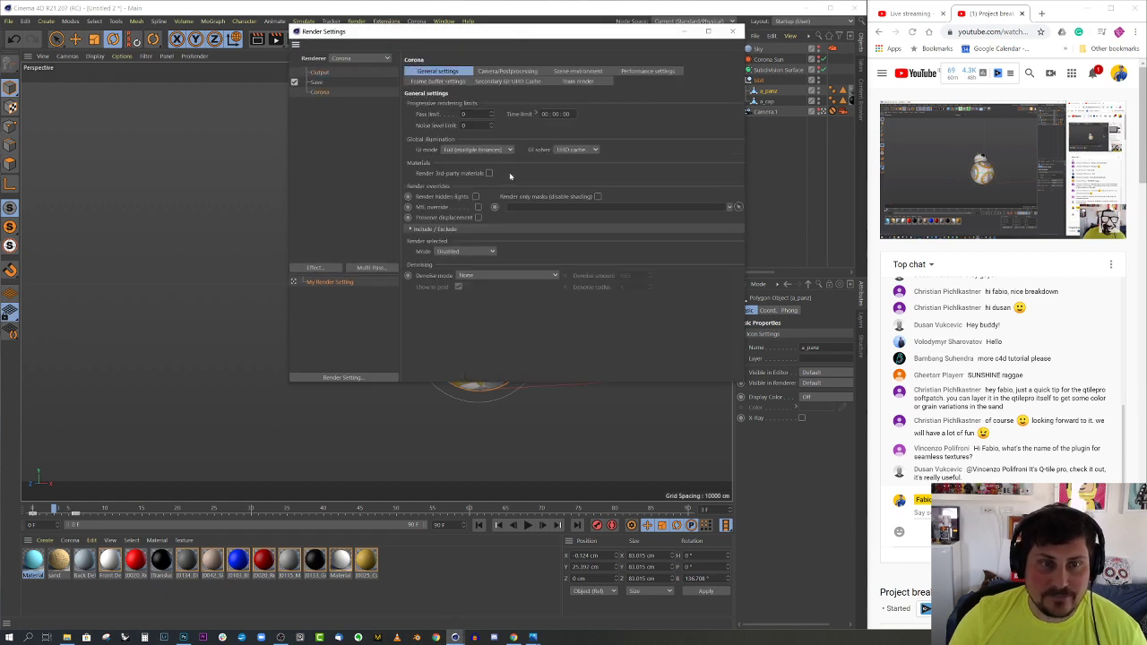
{"action": "left_click", "coordinate": [640, 76]}
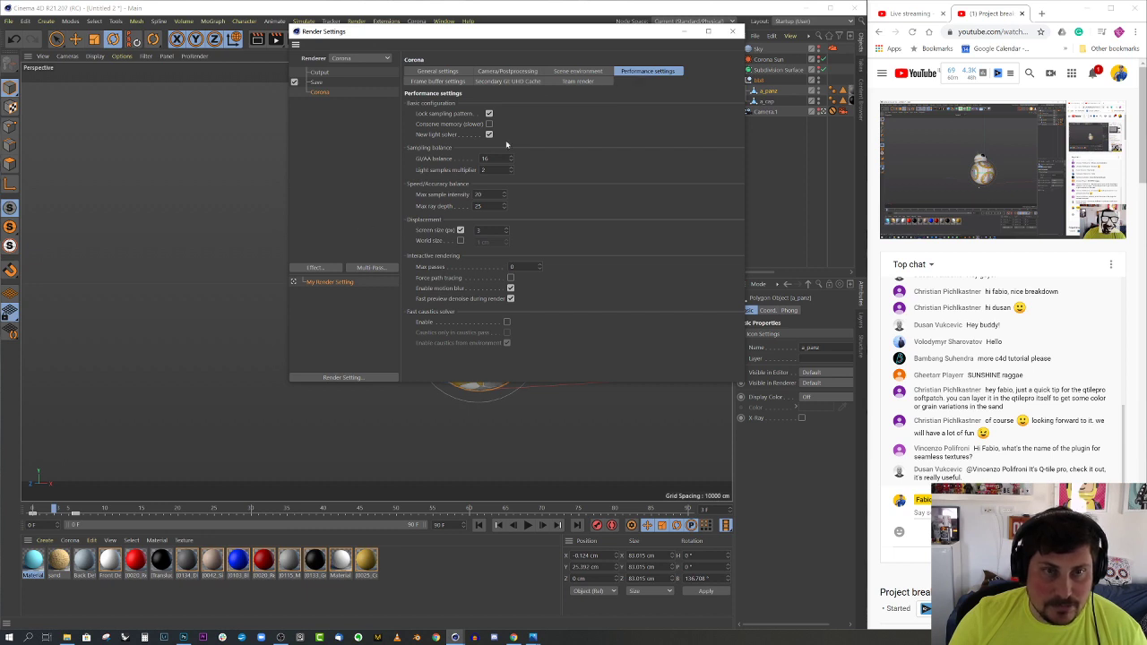
{"action": "left_click", "coordinate": [462, 73]}
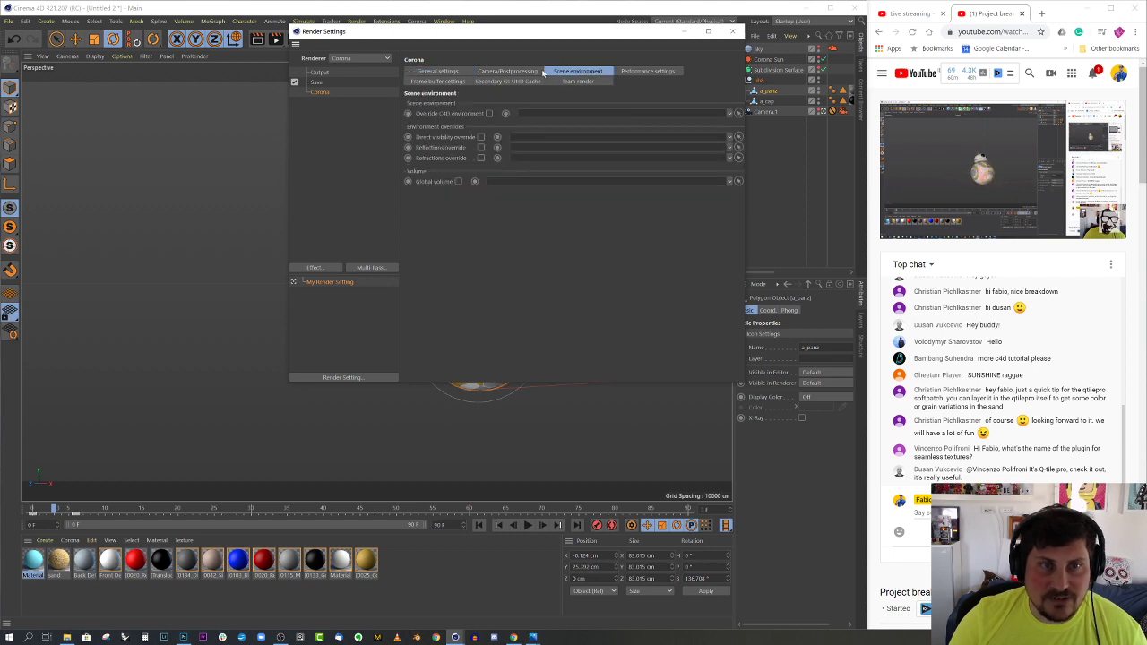
{"action": "left_click", "coordinate": [513, 72]}
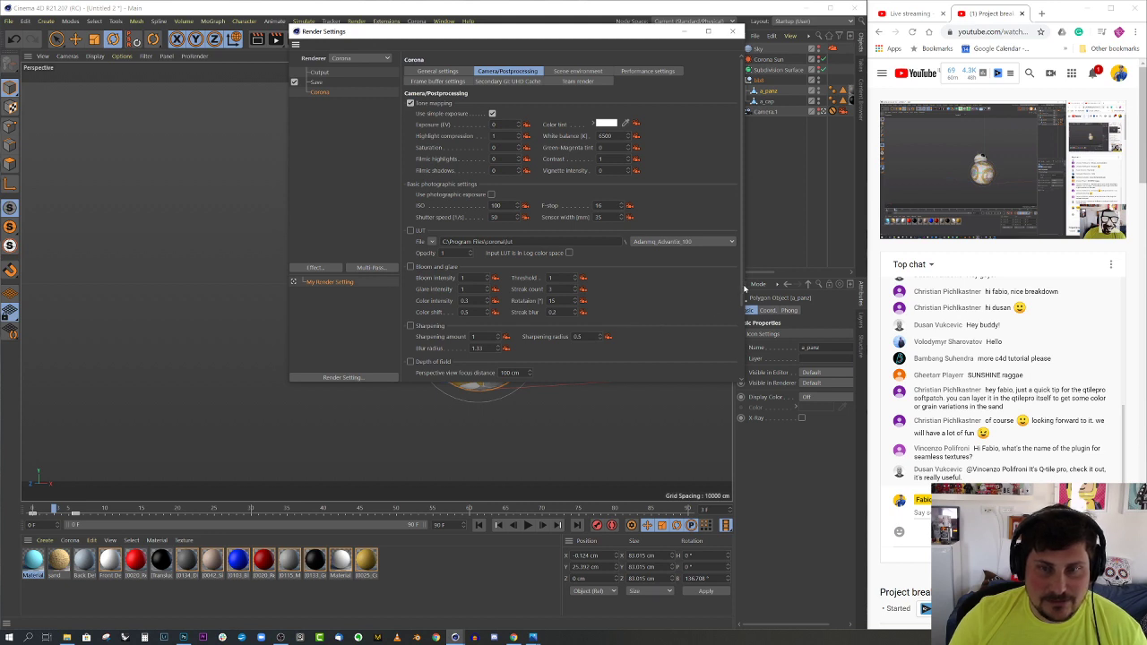
{"action": "scroll", "coordinate": [730, 344], "scroll_direction": "down", "scroll_amount": 4}
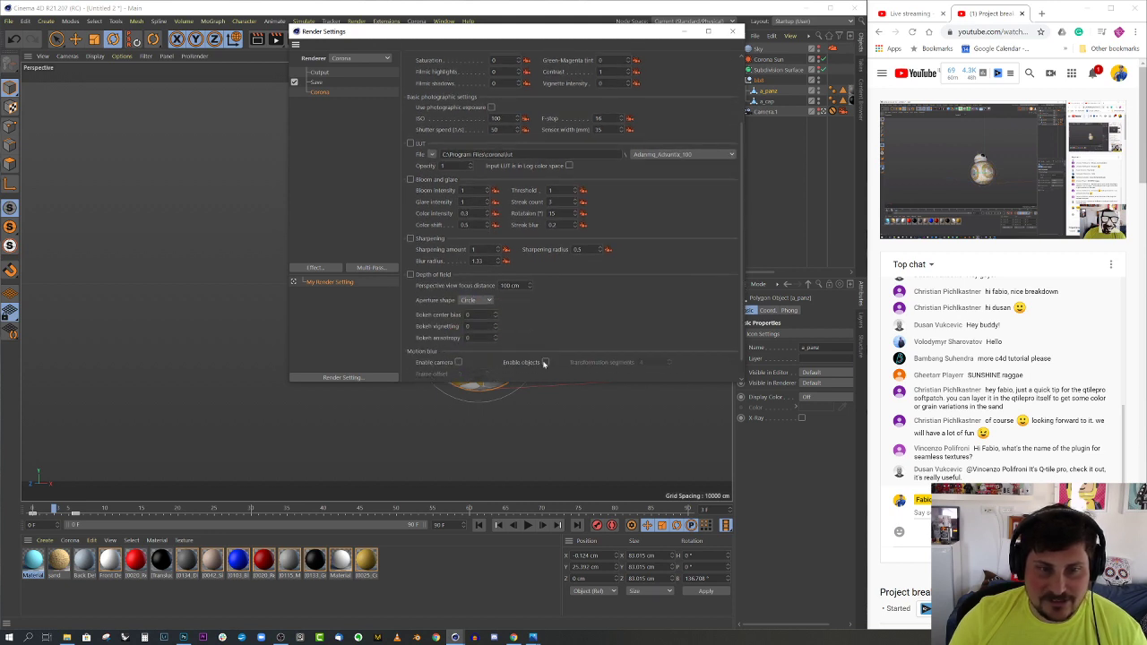
{"action": "left_click", "coordinate": [459, 362]}
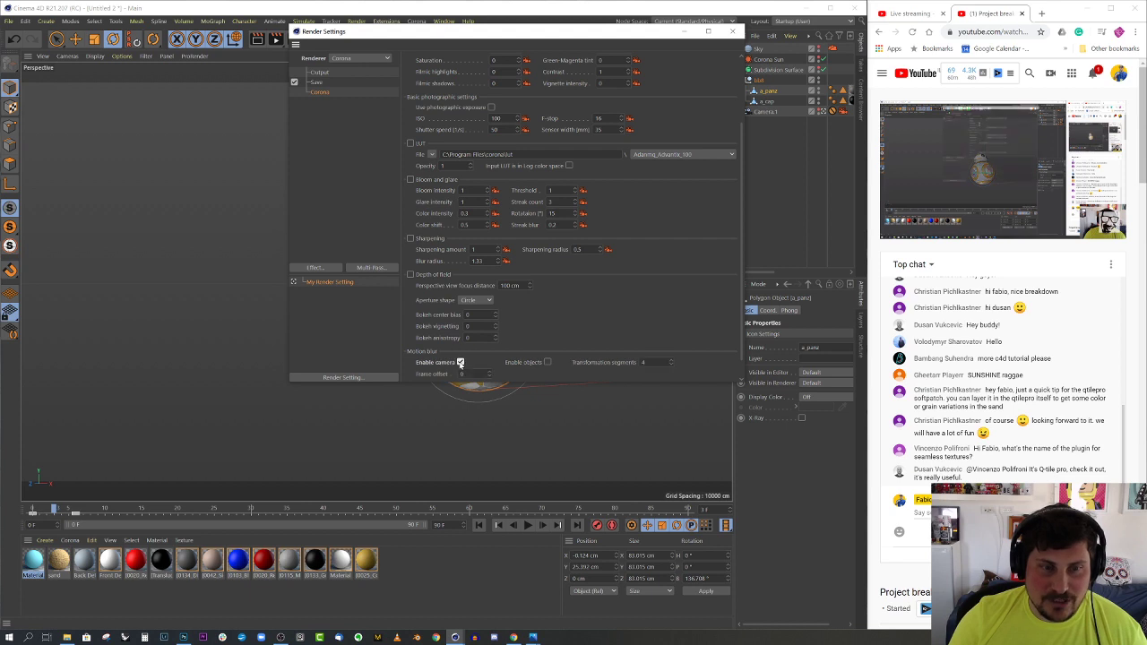
{"action": "left_click", "coordinate": [549, 362]}
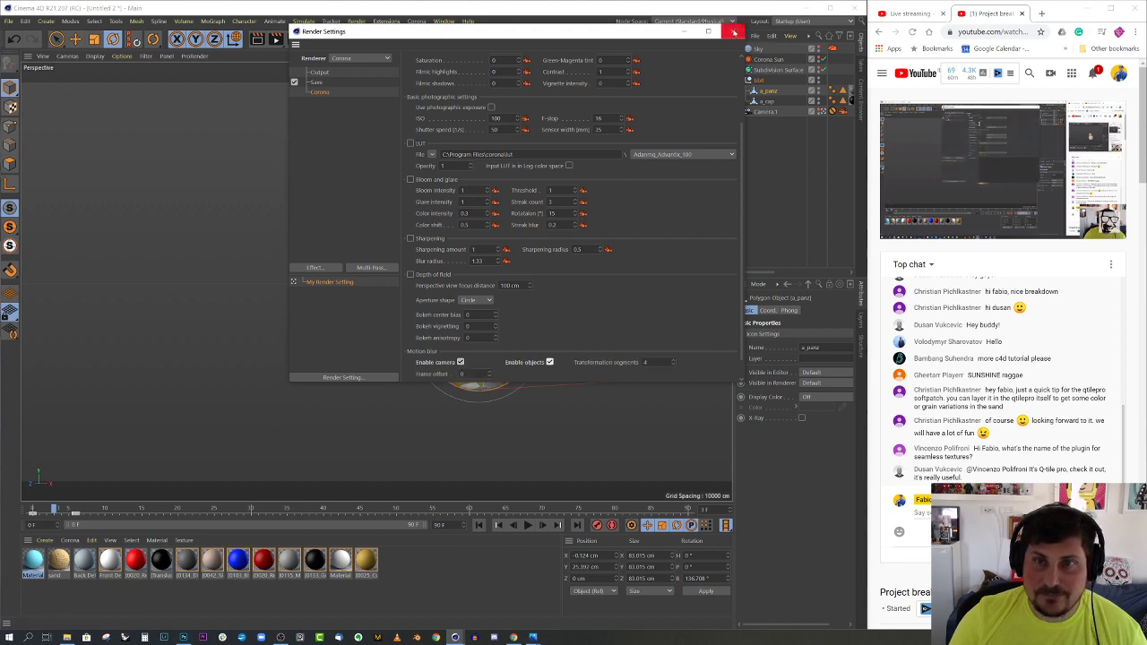
{"action": "left_click", "coordinate": [732, 31]}
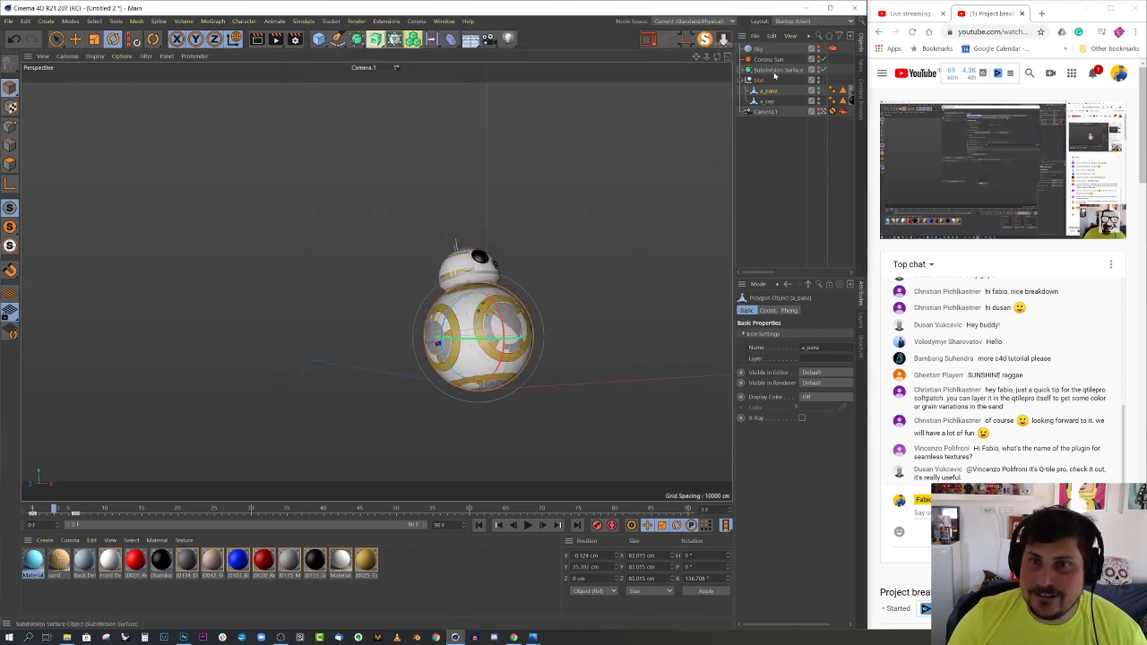
Widen the object and attribute managers and show the Corona Camera tag settings of Camera.1
{"action": "left_click", "coordinate": [765, 111]}
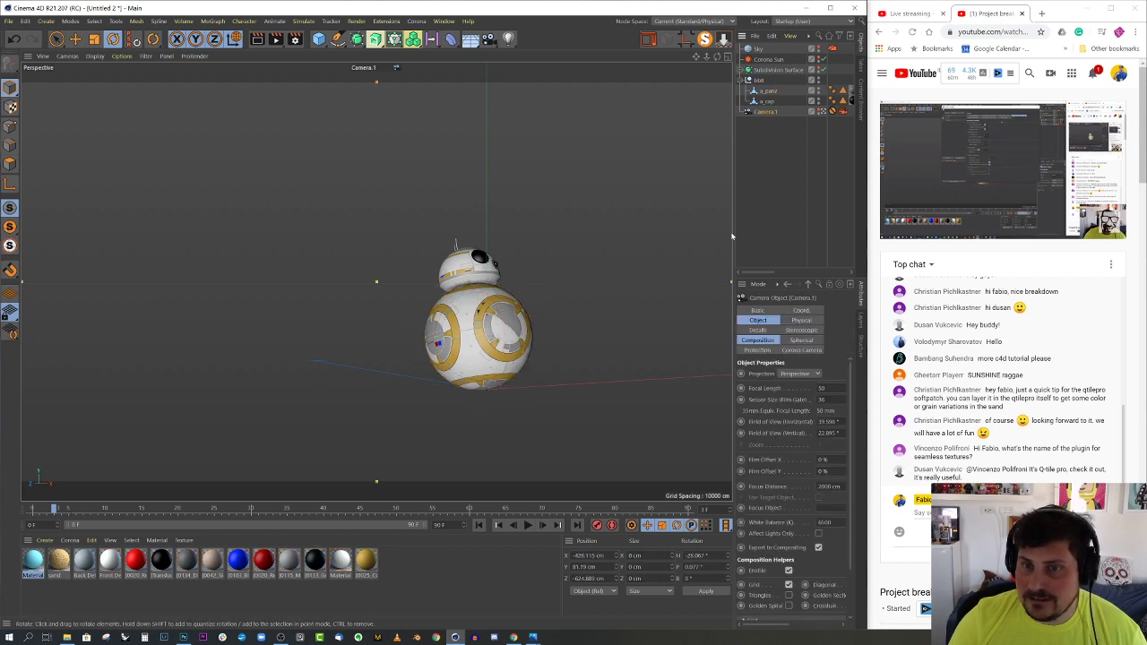
{"action": "left_click_drag", "start_coordinate": [732, 231], "coordinate": [659, 231]}
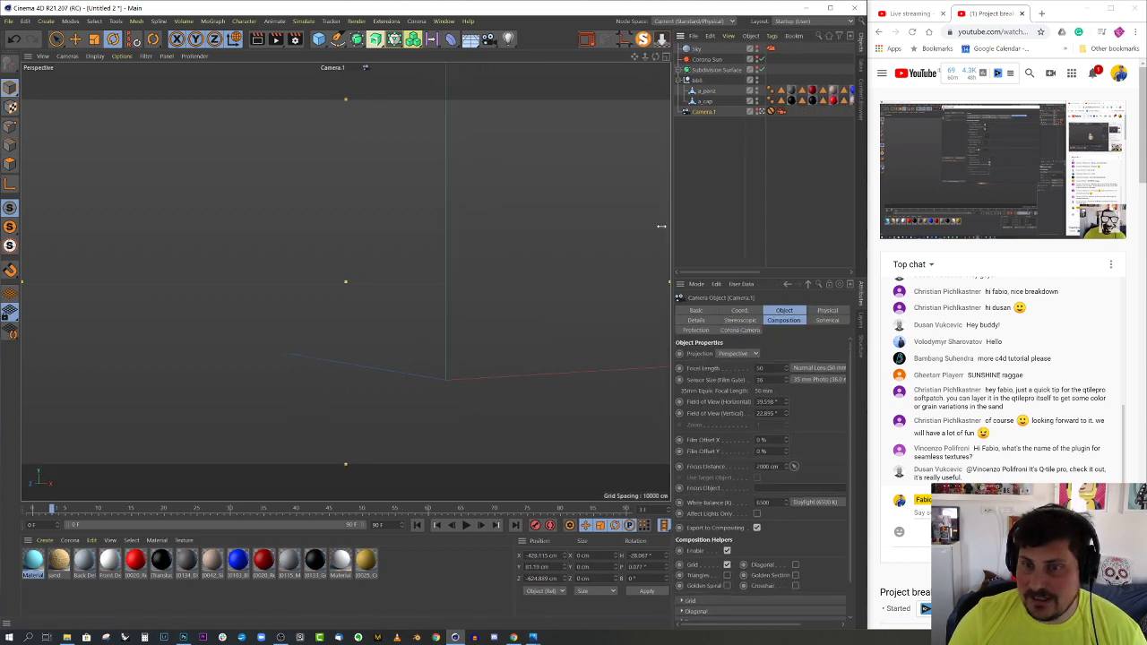
{"action": "left_click", "coordinate": [767, 112]}
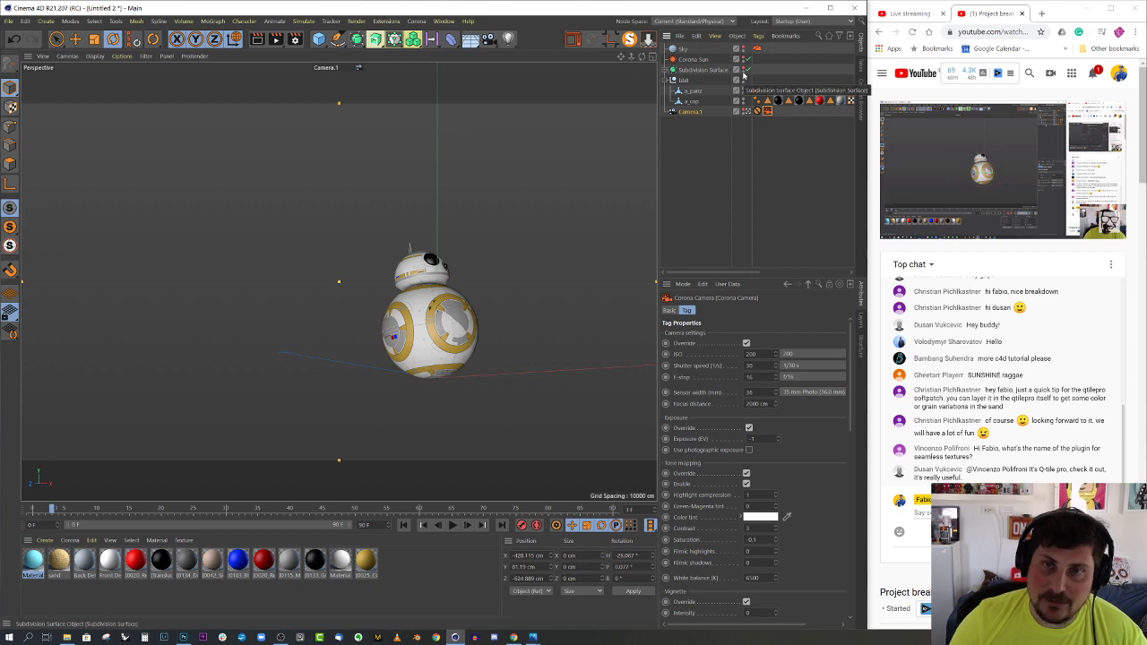
Render the droid with the sand terrain's Subdivision Surface switched off, and close the Corona frame buffer
{"action": "left_click", "coordinate": [574, 40]}
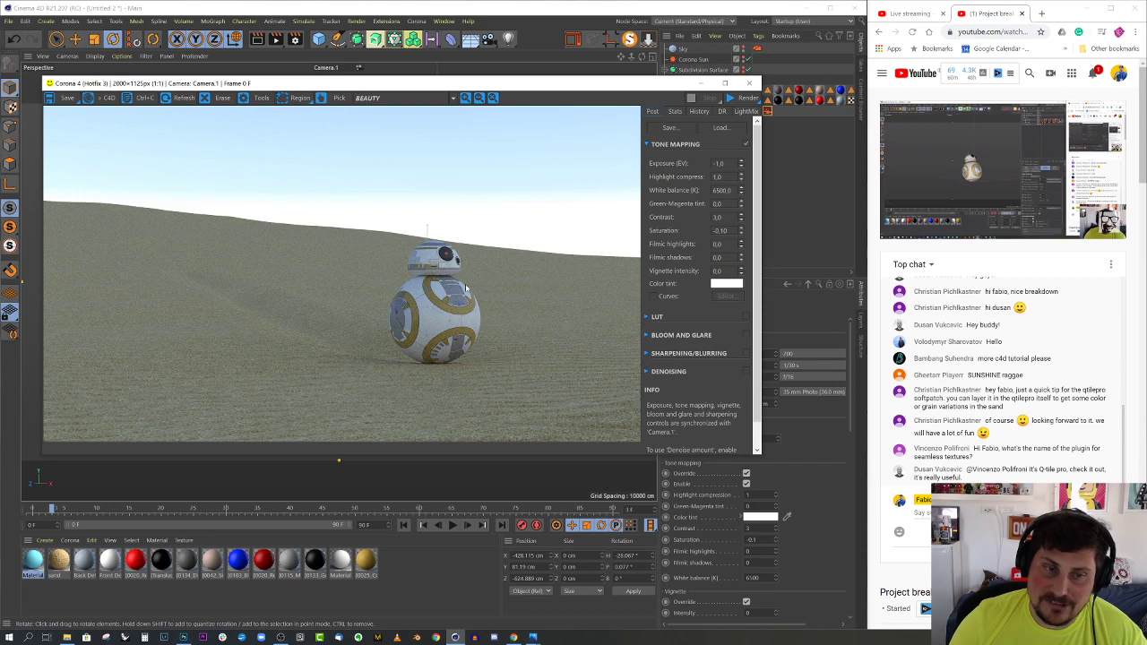
{"action": "left_click", "coordinate": [743, 99]}
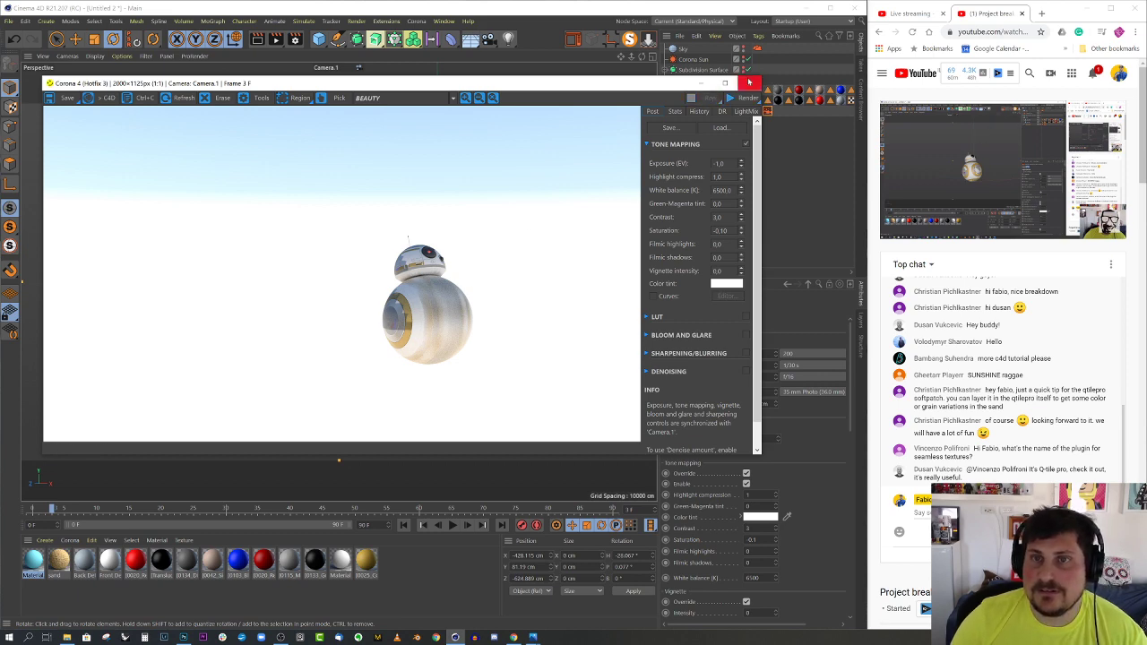
{"action": "left_click", "coordinate": [750, 83]}
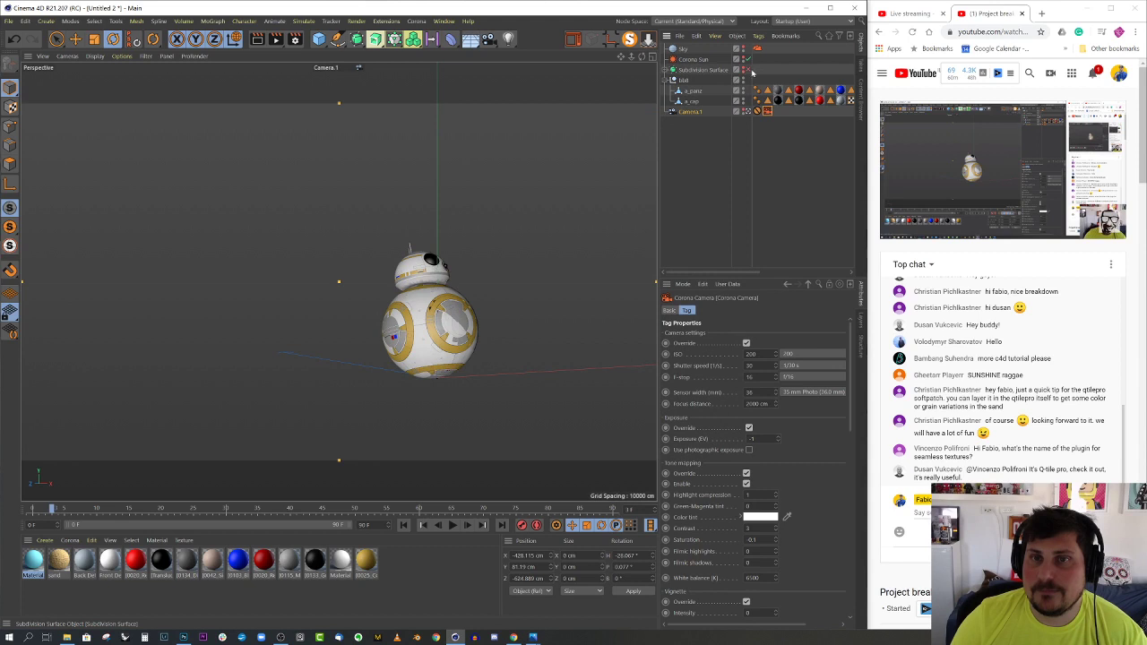
Switch the terrain's Subdivision Surface back on, run a short Corona test render, and close the frame buffer
{"action": "left_click", "coordinate": [743, 70]}
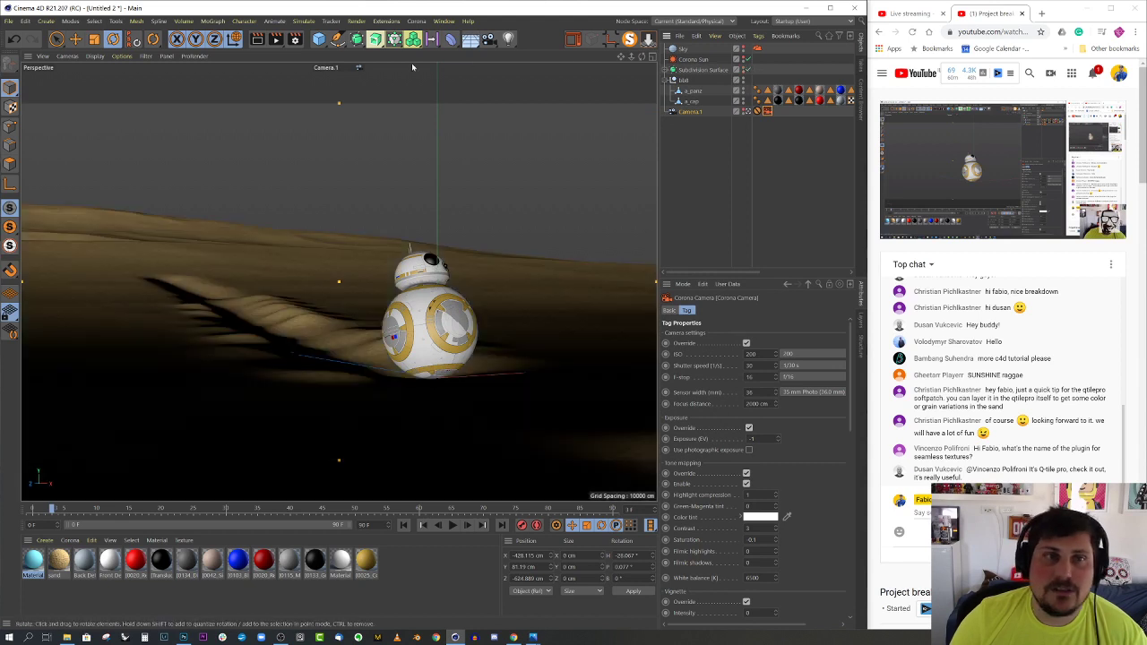
{"action": "left_click", "coordinate": [571, 43]}
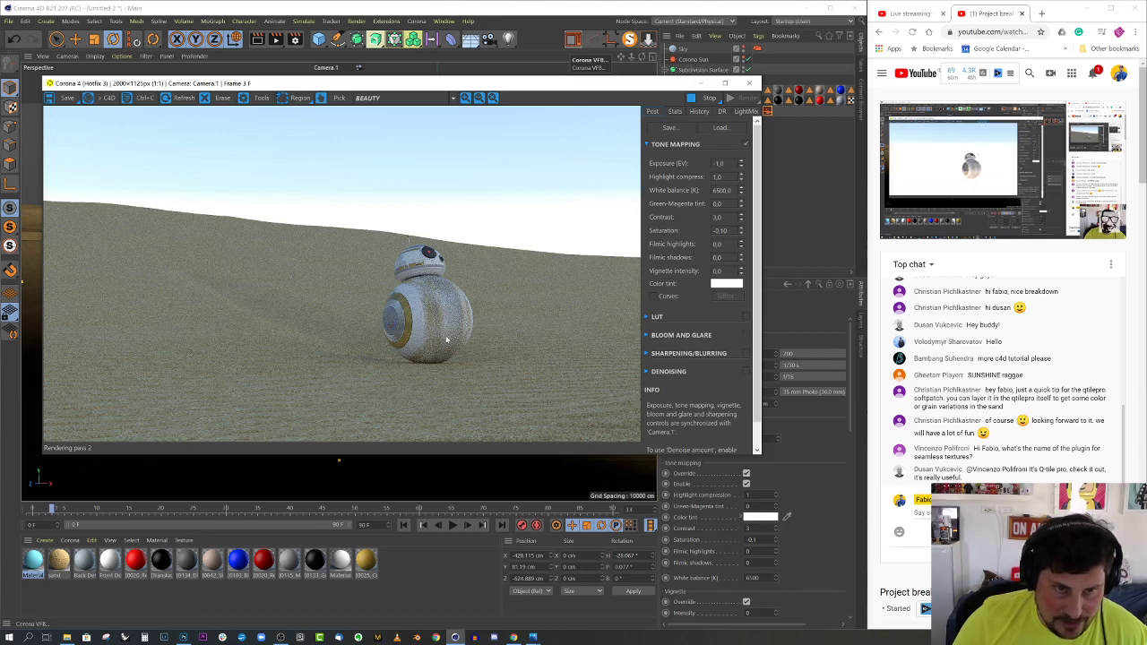
{"action": "left_click", "coordinate": [713, 99]}
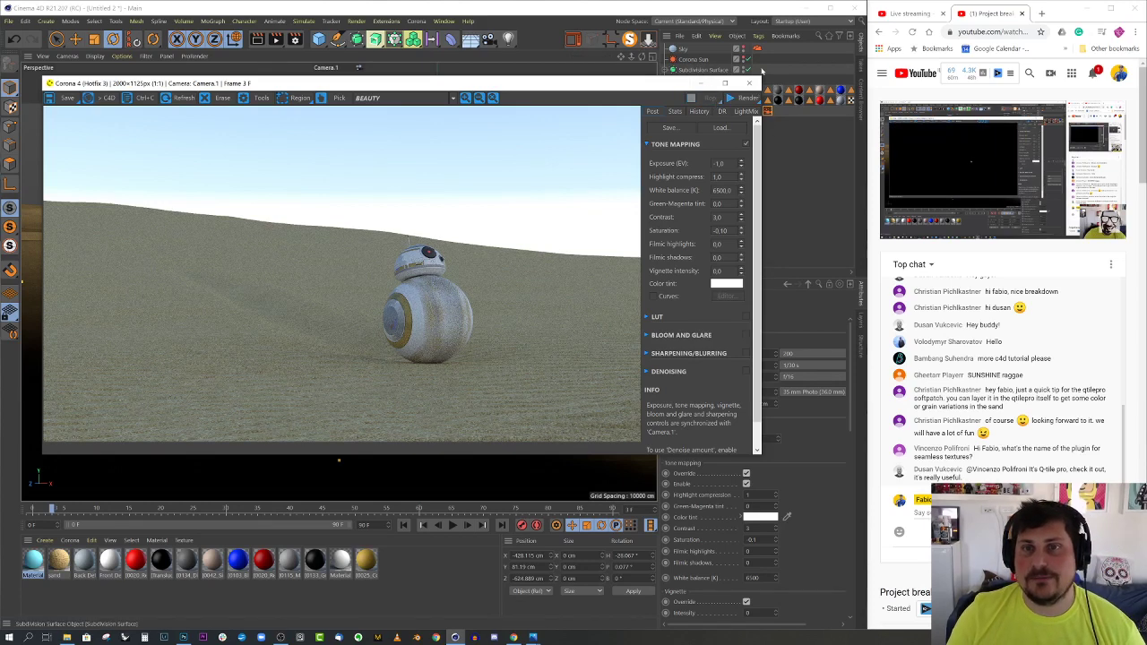
{"action": "left_click", "coordinate": [753, 83]}
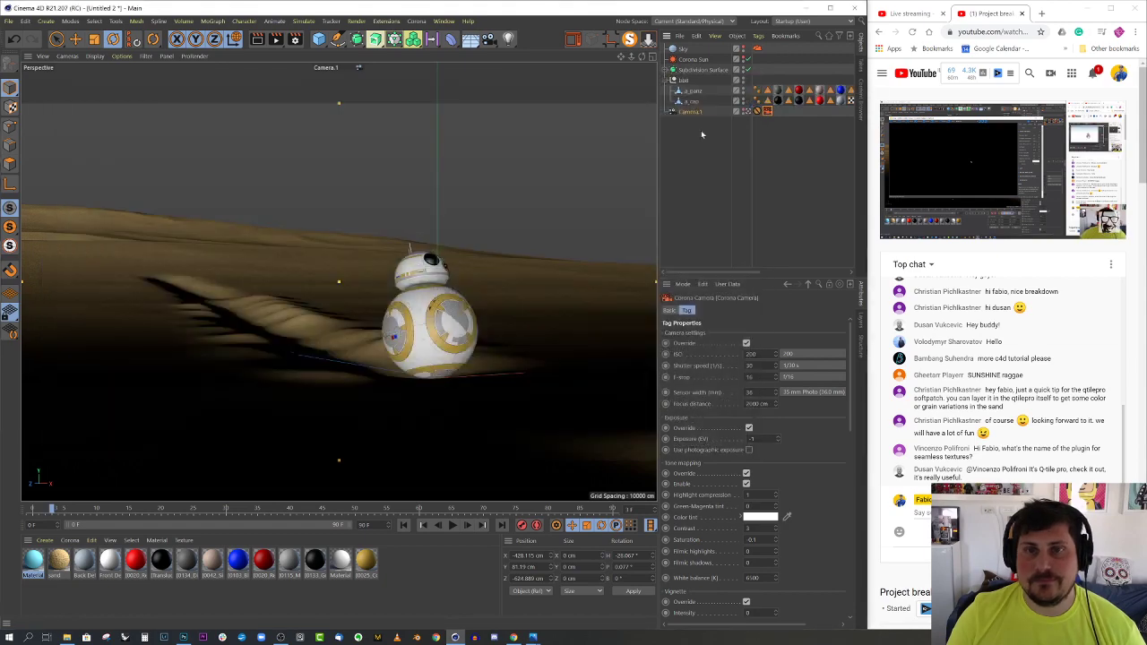
Leave the Camera.1 view, add a sphere, and move it clear of the terrain to about -2941 cm along Z
{"action": "left_click", "coordinate": [748, 111]}
{"action": "left_click_drag", "start_coordinate": [441, 205], "coordinate": [340, 251], "text": "alt"}
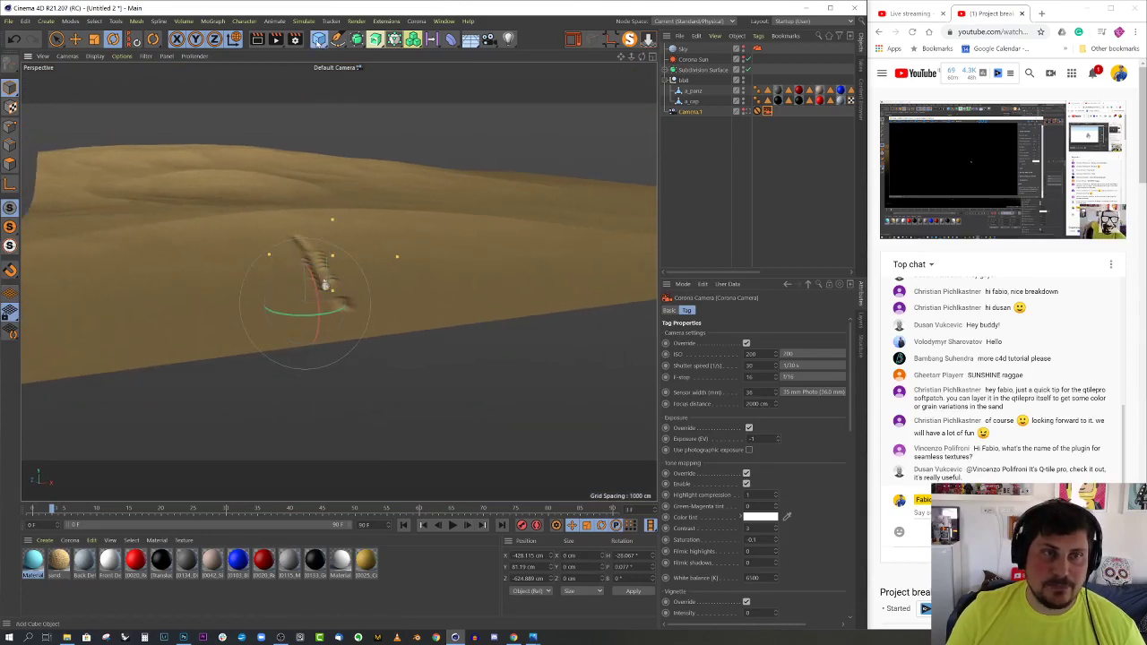
{"action": "left_click_drag", "start_coordinate": [319, 39], "coordinate": [528, 73]}
{"action": "scroll", "coordinate": [399, 215], "scroll_direction": "down", "scroll_amount": 5}
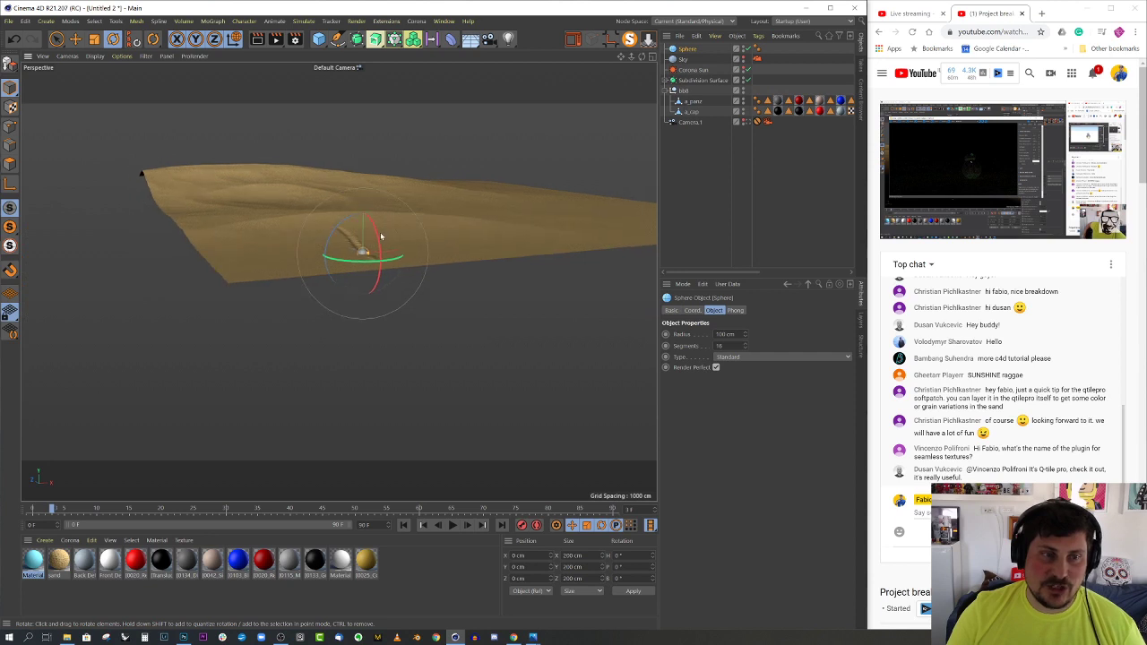
{"action": "left_click_drag", "start_coordinate": [381, 236], "coordinate": [479, 338], "text": "alt"}
{"action": "key", "text": "e"}
{"action": "left_click_drag", "start_coordinate": [511, 379], "coordinate": [512, 310], "text": "alt"}
{"action": "right_click_drag", "start_coordinate": [506, 284], "coordinate": [633, 296], "text": "alt"}
{"action": "middle_click_drag", "start_coordinate": [563, 308], "coordinate": [537, 297], "text": "alt"}
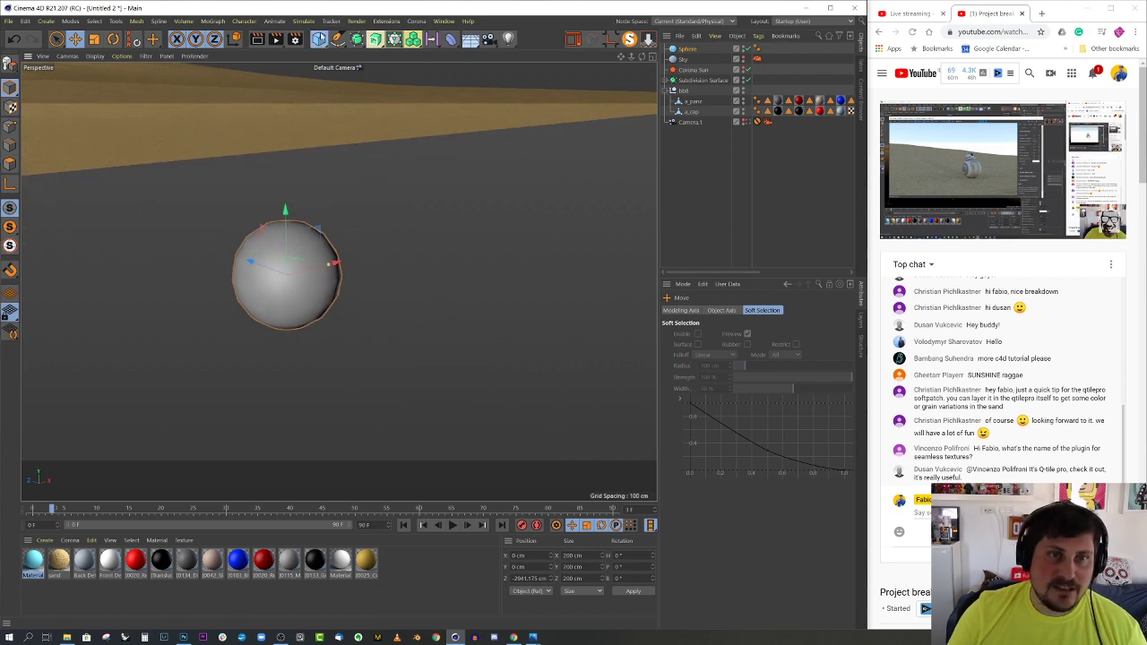
Add a cylinder with 6 rotation segments as a child of the sphere and set its Z position to 0
{"action": "left_click_drag", "start_coordinate": [318, 38], "coordinate": [516, 51]}
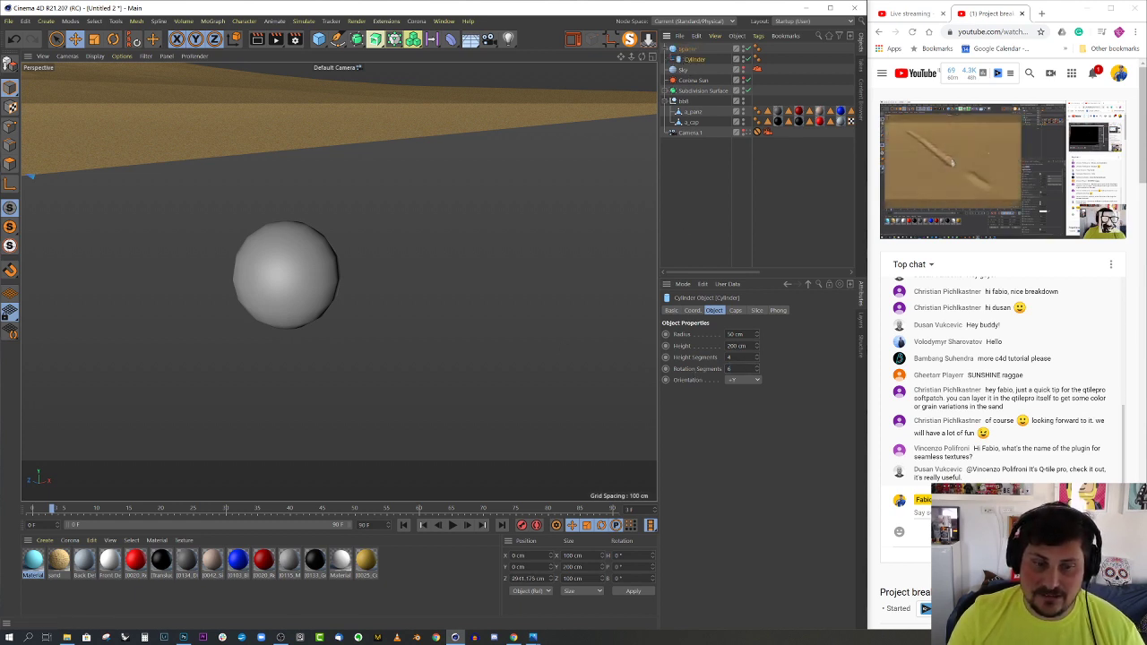
{"action": "left_click_drag", "start_coordinate": [546, 578], "coordinate": [497, 586]}
{"action": "type", "text": "0"}
{"action": "key", "text": "Return"}
Rotate the cylinder's bank to -90° and move it beside the sphere to X -113 cm
{"action": "left_click_drag", "start_coordinate": [319, 262], "coordinate": [293, 283], "text": "alt"}
{"action": "key", "text": "r"}
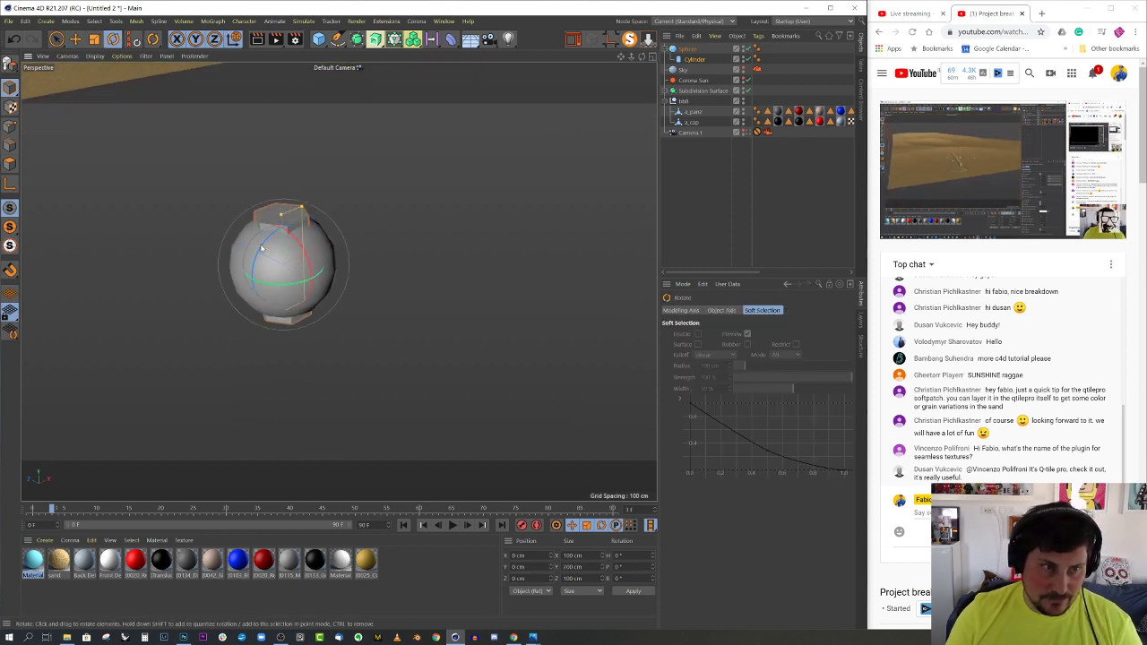
{"action": "left_click_drag", "start_coordinate": [260, 244], "coordinate": [253, 359]}
{"action": "left_click_drag", "start_coordinate": [334, 307], "coordinate": [228, 277], "text": "alt"}
{"action": "key", "text": "e"}
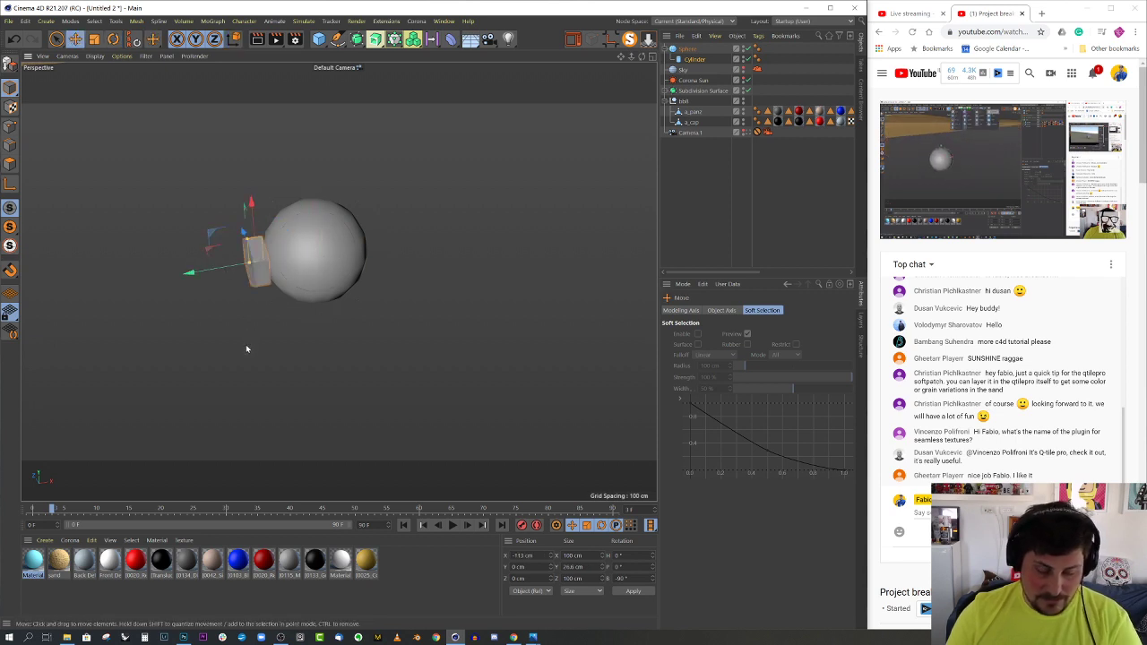
Scale the cylinder into a flat hexagonal panel about 264 cm across and 14 cm thick
{"action": "key", "text": "t"}
{"action": "left_click_drag", "start_coordinate": [345, 328], "coordinate": [759, 334]}
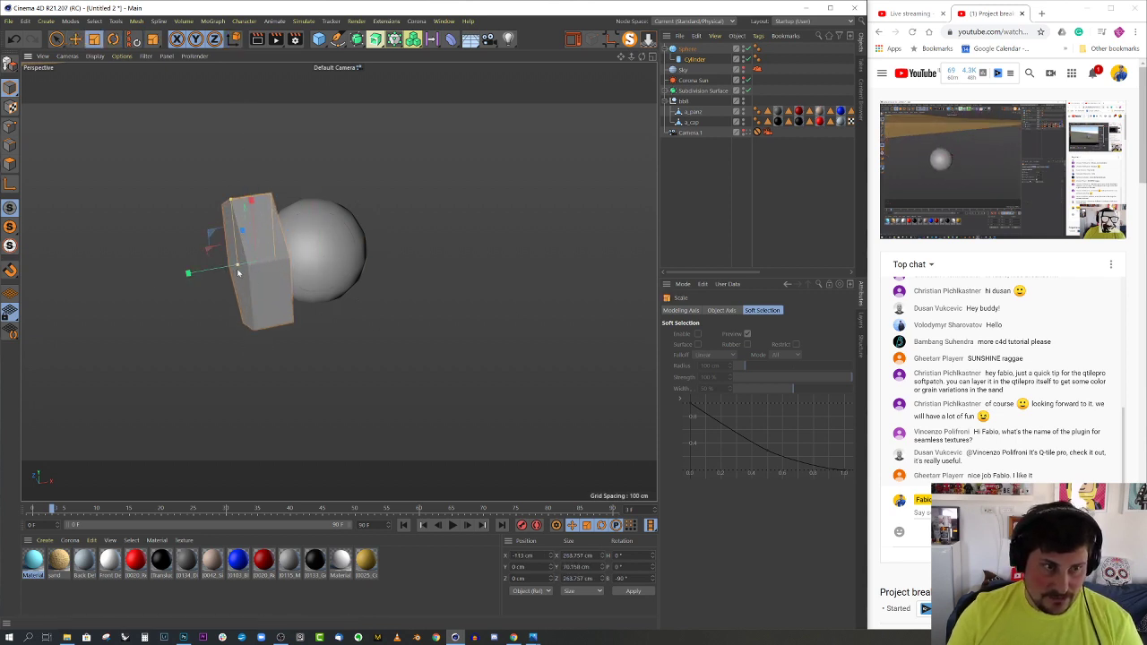
{"action": "left_click_drag", "start_coordinate": [238, 269], "coordinate": [293, 256]}
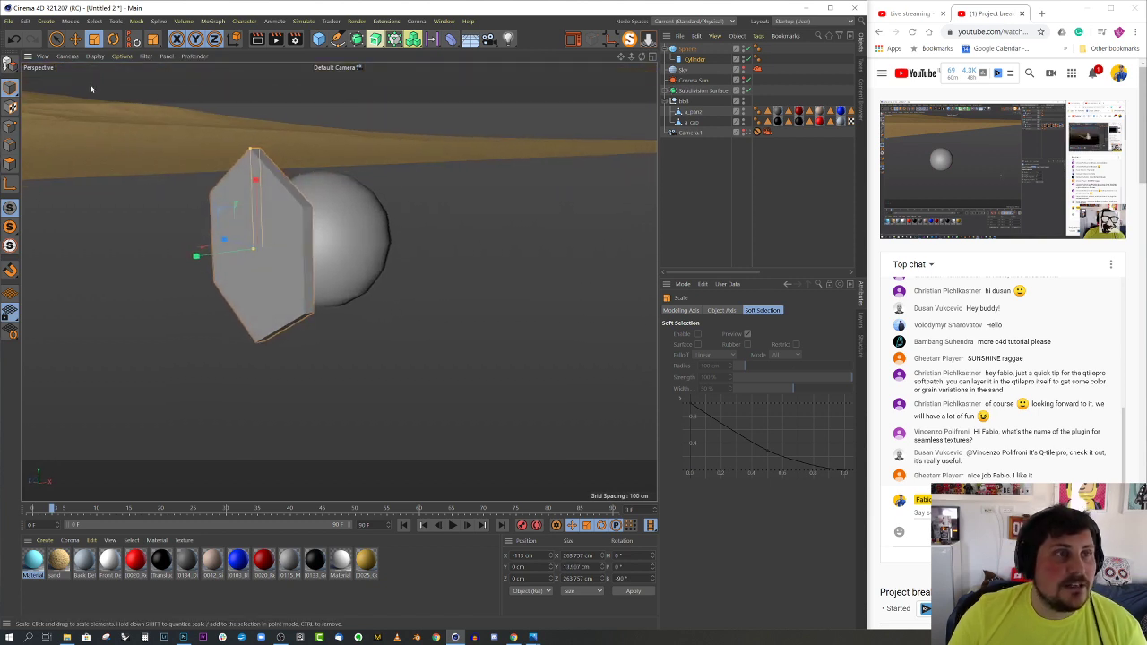
Set the viewport display to Quick Shading (Lines) and rotate the hexagonal panel so a flat side faces up
{"action": "left_click", "coordinate": [95, 56]}
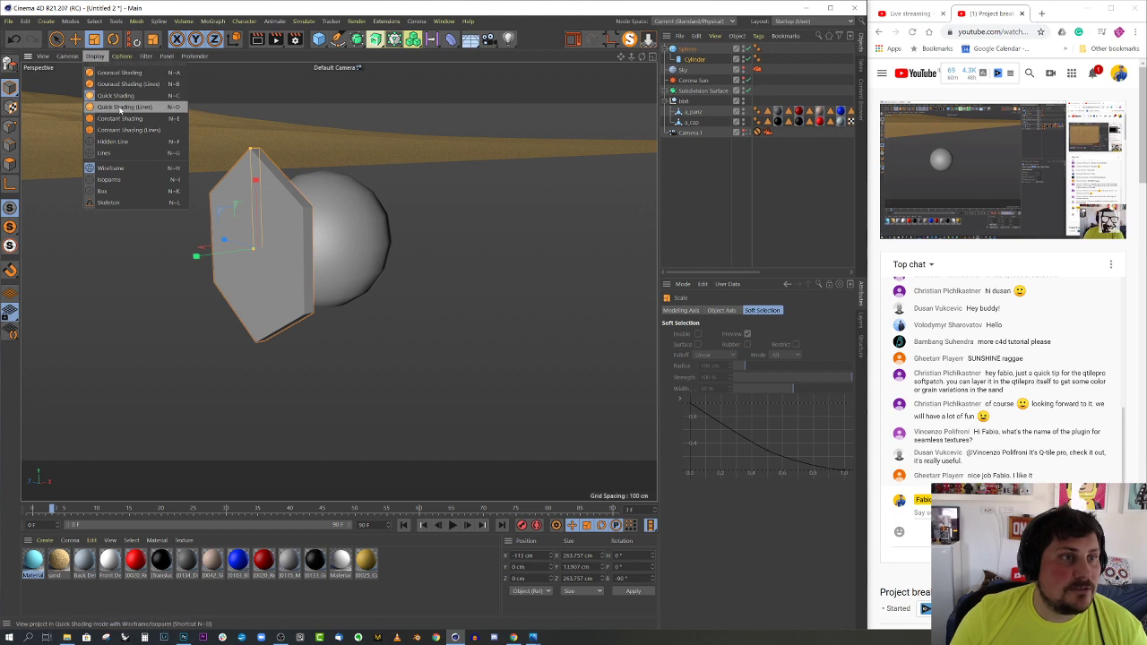
{"action": "left_click", "coordinate": [120, 107]}
{"action": "mouse_move", "coordinate": [269, 260]}
{"action": "left_mouse_down", "text": "alt"}
{"action": "mouse_move", "coordinate": [312, 272]}
{"action": "mouse_move", "coordinate": [297, 302]}
{"action": "mouse_move", "coordinate": [309, 320]}
{"action": "mouse_move", "coordinate": [567, 332]}
{"action": "left_mouse_up", "text": "alt"}
{"action": "key", "text": "r"}
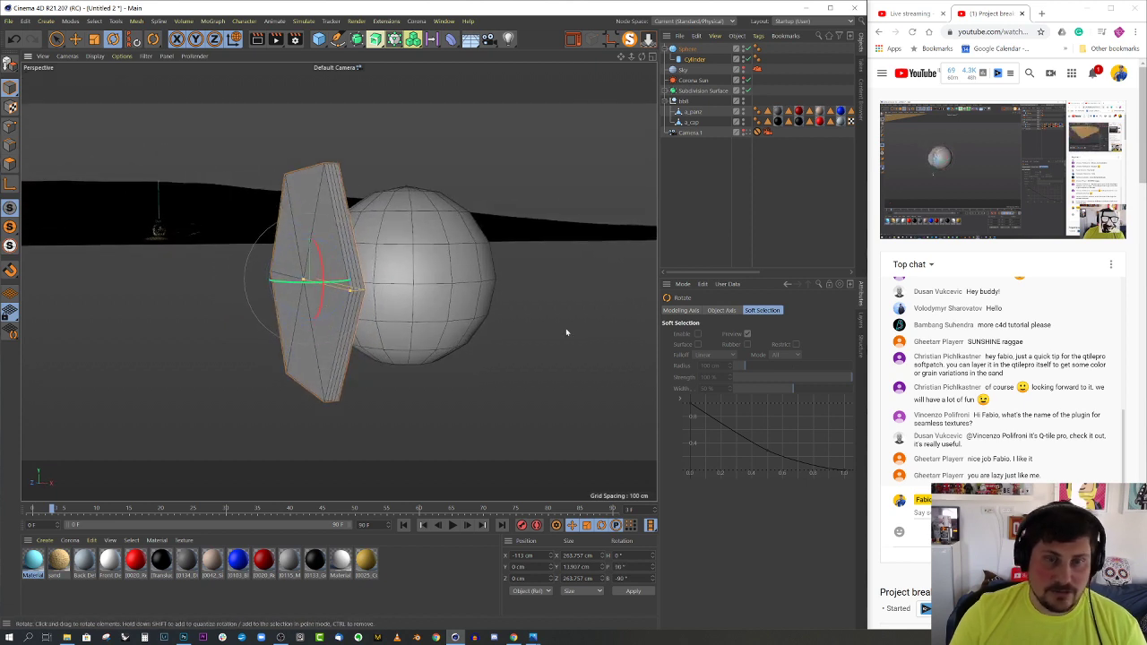
Thin the cylinder to about 6 cm with one height segment and make it editable
{"action": "left_click", "coordinate": [695, 59]}
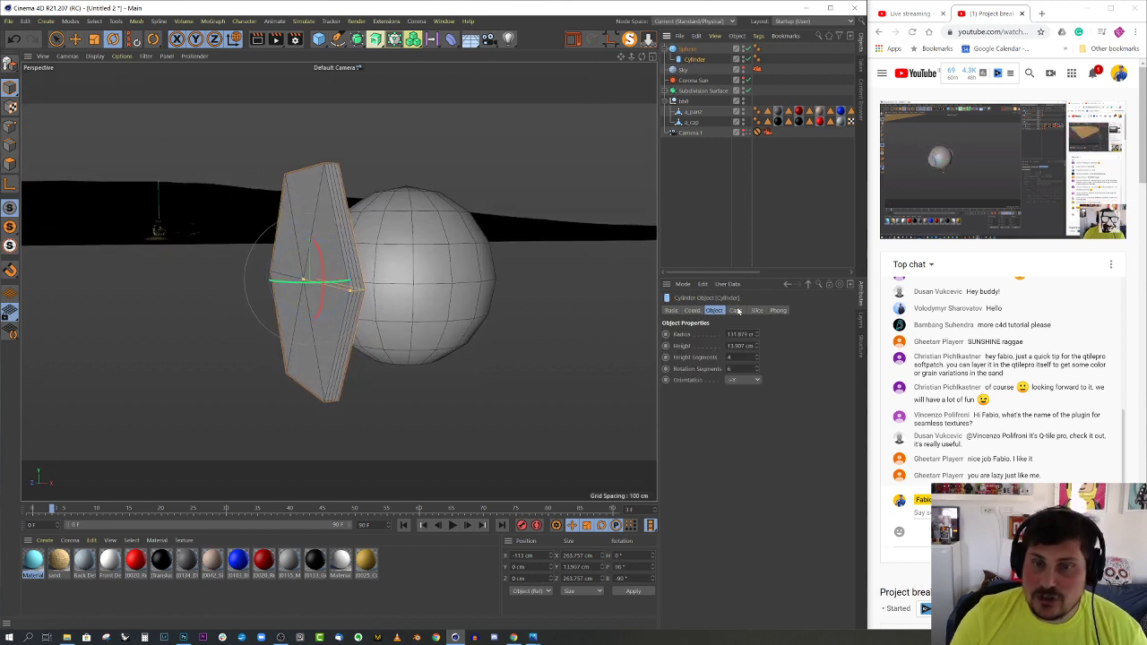
{"action": "left_click", "coordinate": [758, 360]}
{"action": "left_click", "coordinate": [758, 360]}
{"action": "left_click", "coordinate": [759, 360]}
{"action": "left_click_drag", "start_coordinate": [387, 237], "coordinate": [356, 256], "text": "alt"}
{"action": "key", "text": "c"}
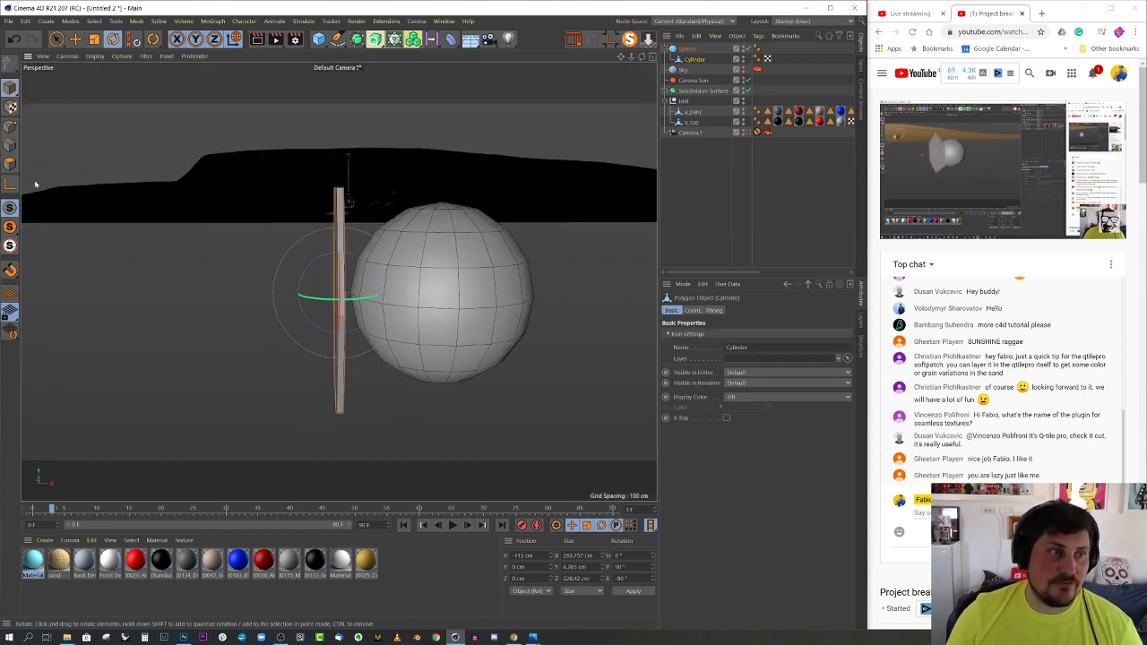
Select the panel's eight upper and lower corner points and move them about 13 cm toward the sphere
{"action": "left_click", "coordinate": [10, 126]}
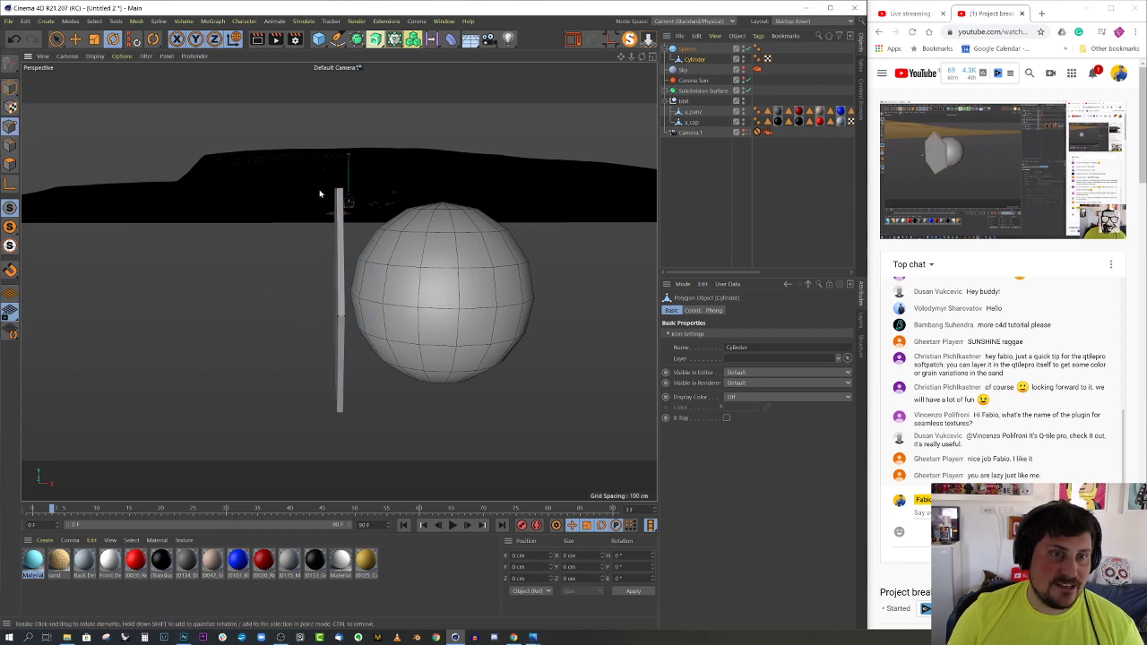
{"action": "left_click_drag", "start_coordinate": [320, 194], "coordinate": [326, 198], "text": "alt"}
{"action": "key", "text": "ctrl+shift+z"}
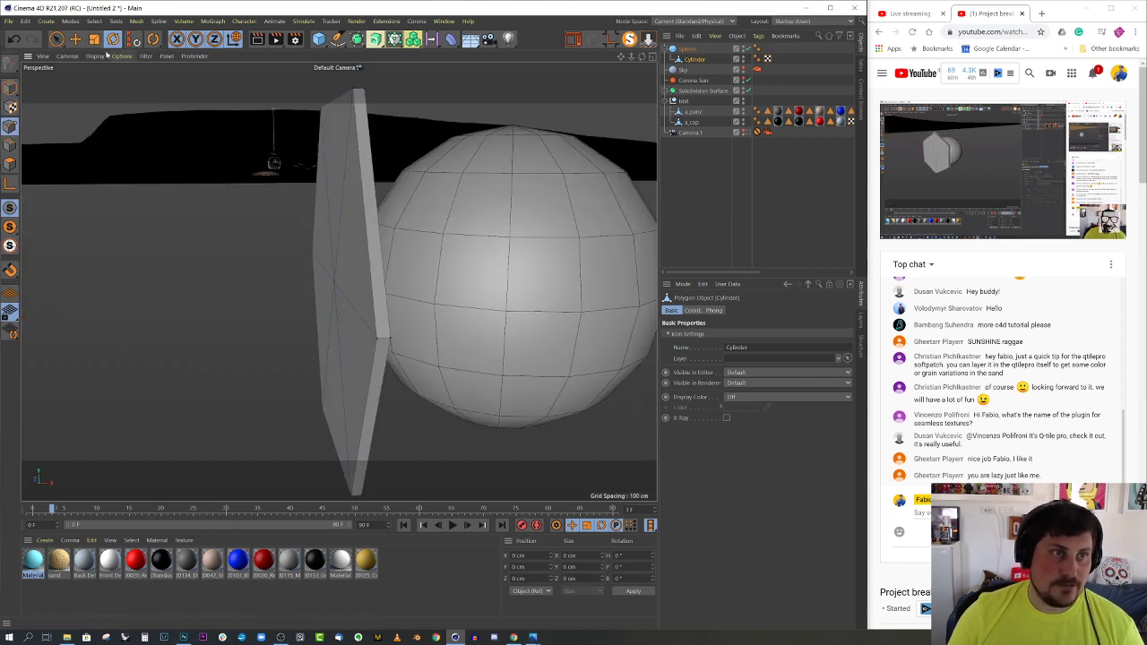
{"action": "left_click_drag", "start_coordinate": [56, 39], "coordinate": [112, 72]}
{"action": "left_click_drag", "start_coordinate": [153, 174], "coordinate": [386, 150], "text": "alt"}
{"action": "left_click_drag", "start_coordinate": [231, 105], "coordinate": [325, 154]}
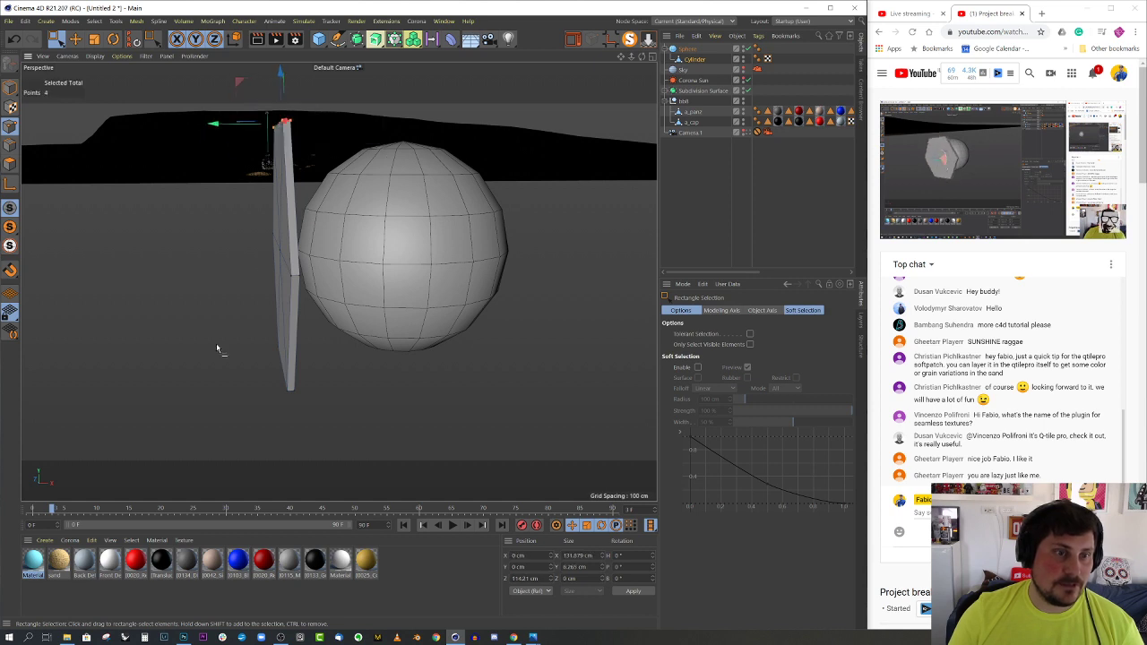
{"action": "left_click_drag", "start_coordinate": [246, 330], "coordinate": [349, 418], "text": "shift"}
{"action": "left_click_drag", "start_coordinate": [225, 251], "coordinate": [247, 251]}
{"action": "left_click_drag", "start_coordinate": [317, 281], "coordinate": [335, 281], "text": "alt"}
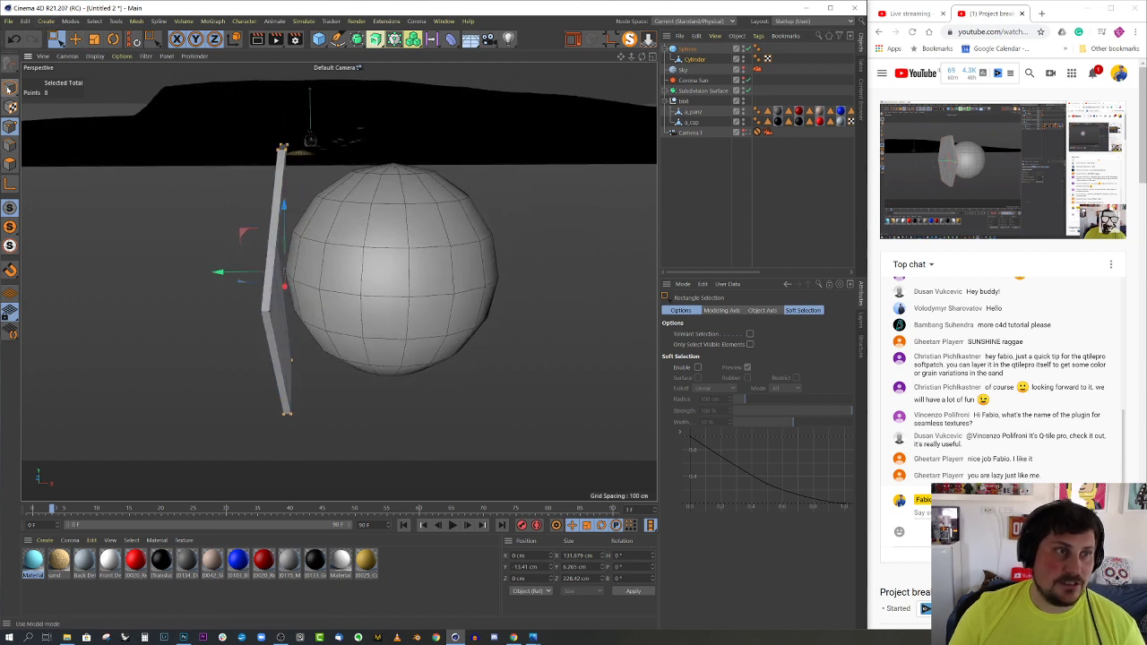
Return to model mode and take the cylinder out of the sphere's hierarchy, placing it above the sphere
{"action": "left_click", "coordinate": [10, 87]}
{"action": "left_click", "coordinate": [413, 228]}
{"action": "key", "text": "t"}
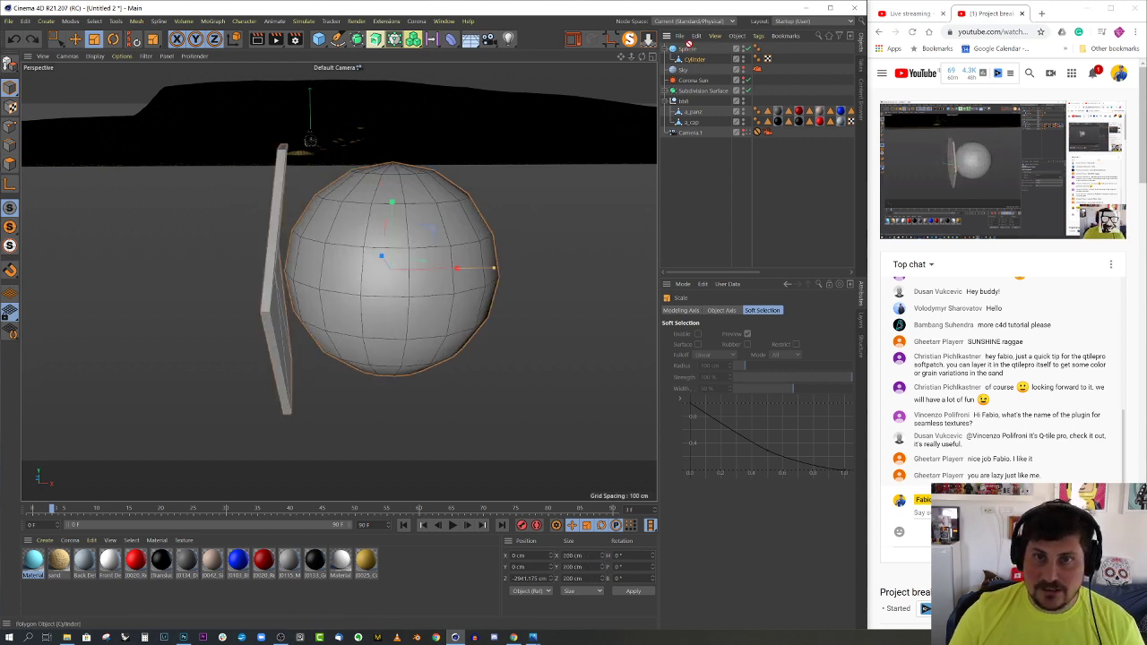
{"action": "left_click", "coordinate": [689, 51]}
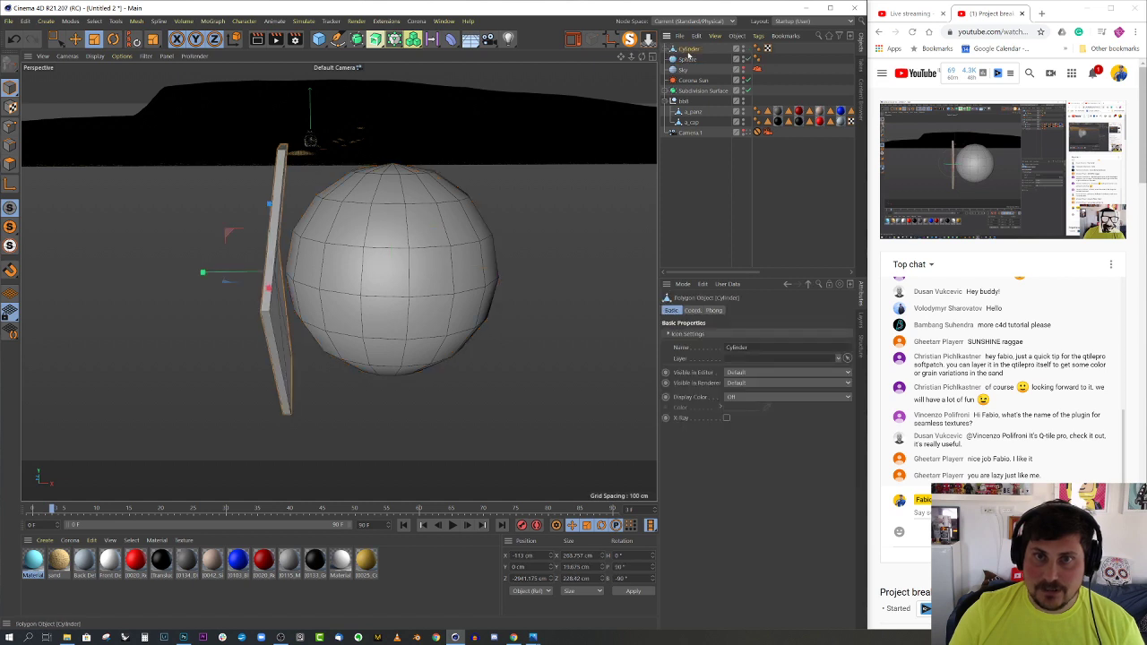
Scale the sphere uniformly to a radius of about 61 cm and make it editable
{"action": "left_click", "coordinate": [688, 59]}
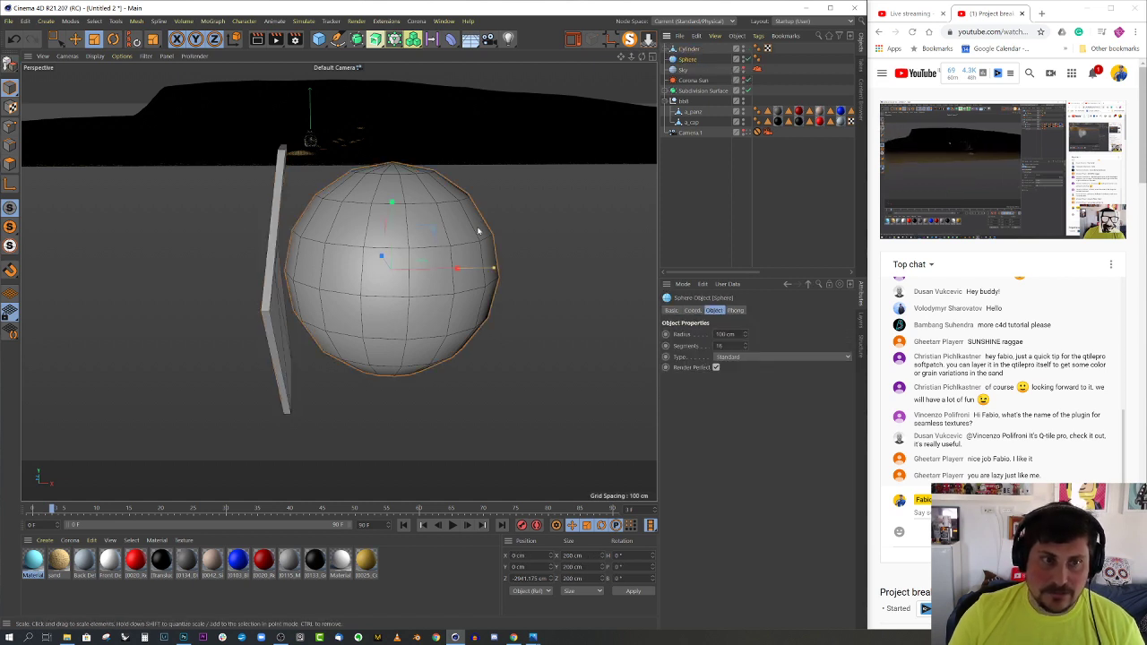
{"action": "left_click_drag", "start_coordinate": [515, 223], "coordinate": [362, 289]}
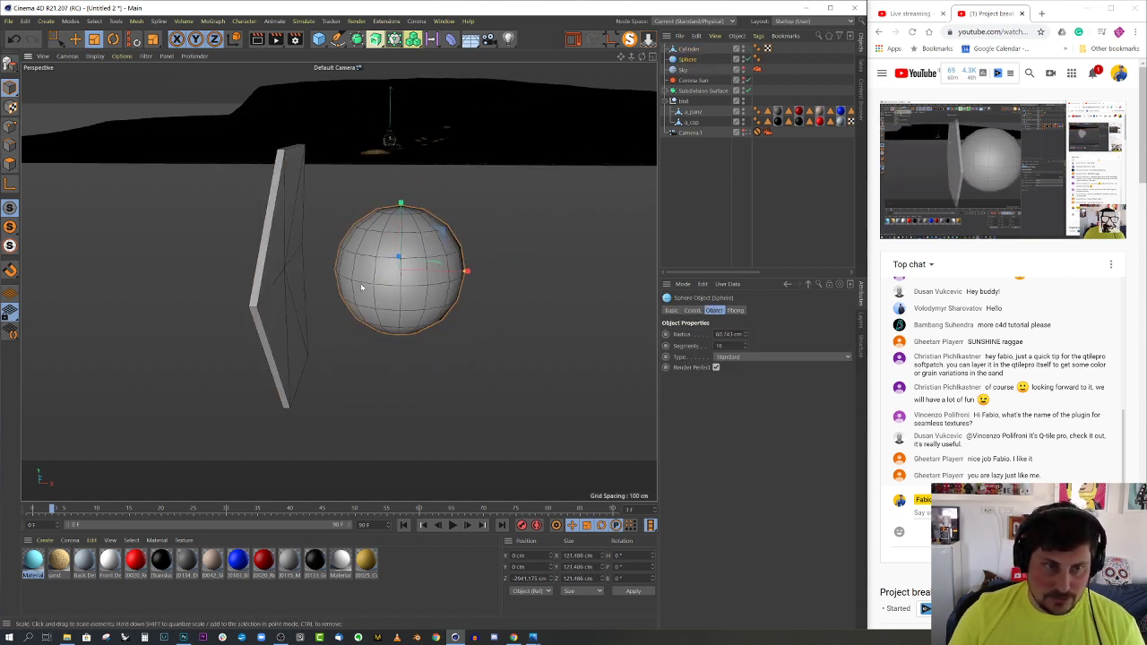
{"action": "middle_click_drag", "start_coordinate": [363, 287], "coordinate": [369, 304], "text": "alt"}
{"action": "right_click_drag", "start_coordinate": [368, 304], "coordinate": [395, 298], "text": "alt"}
{"action": "left_click_drag", "start_coordinate": [395, 298], "coordinate": [520, 290], "text": "alt"}
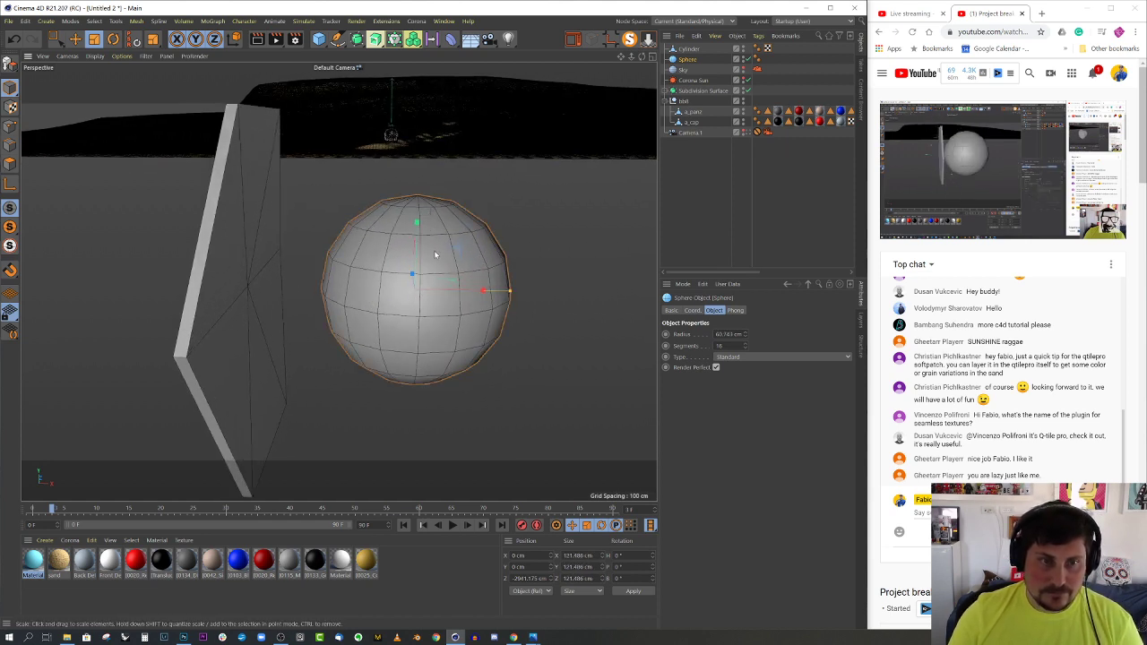
{"action": "key", "text": "c"}
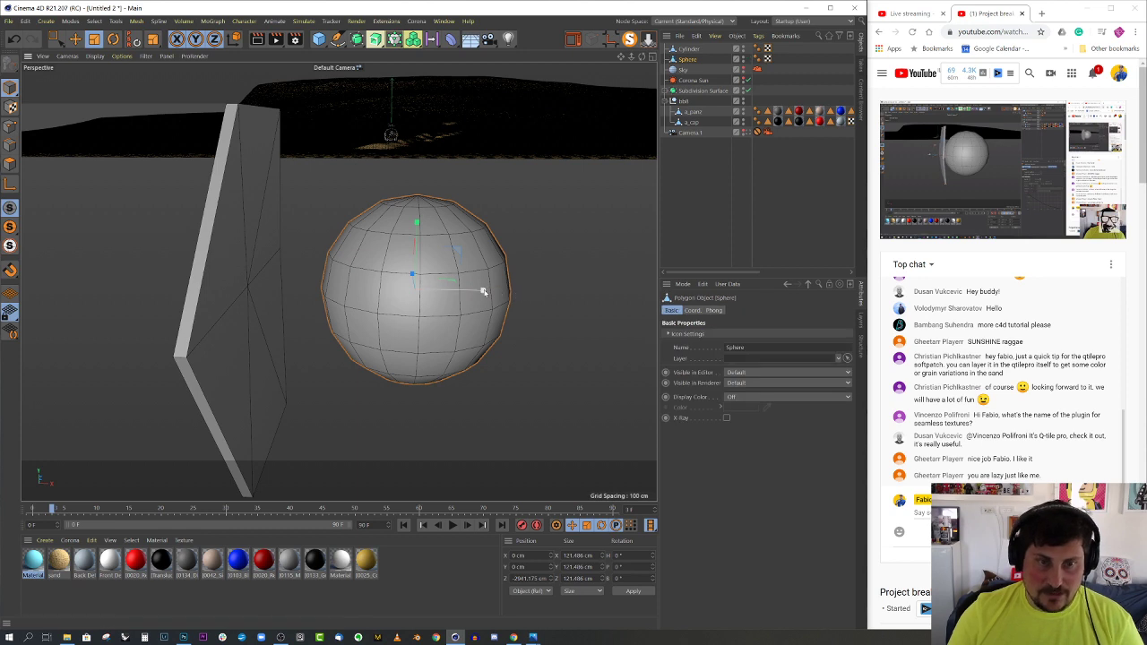
Try flattening the sphere along its X axis, undo that scaling, and duplicate the sphere in the object hierarchy
{"action": "left_click_drag", "start_coordinate": [481, 289], "coordinate": [438, 292]}
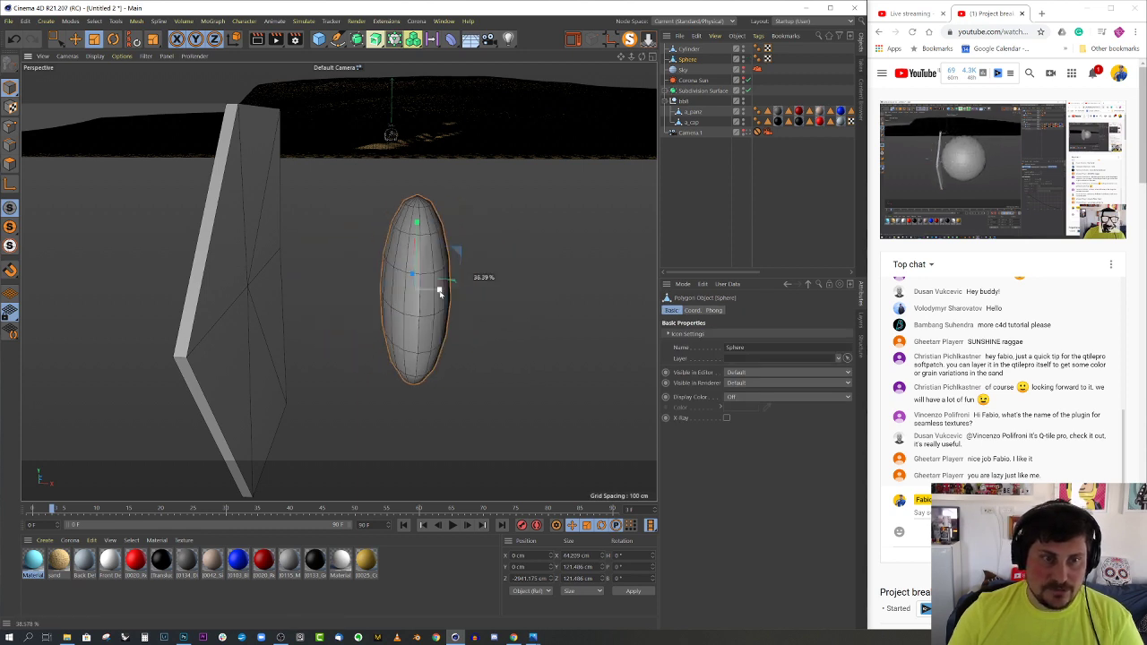
{"action": "key", "text": "ctrl+z"}
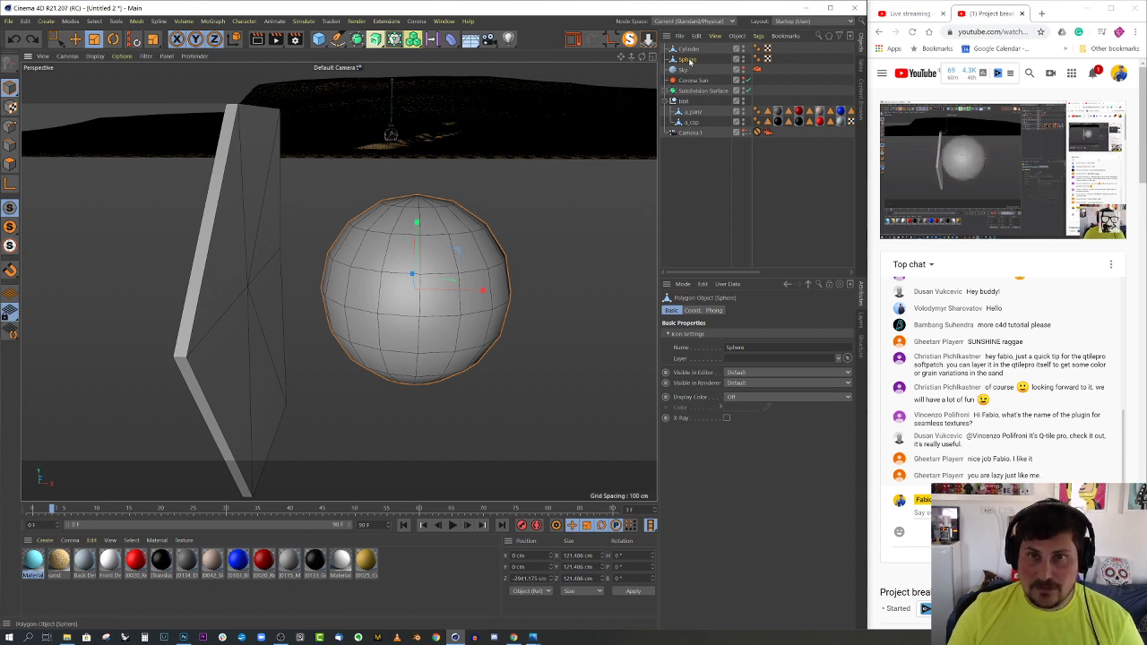
{"action": "left_click_drag", "start_coordinate": [690, 55], "coordinate": [689, 52], "text": "ctrl"}
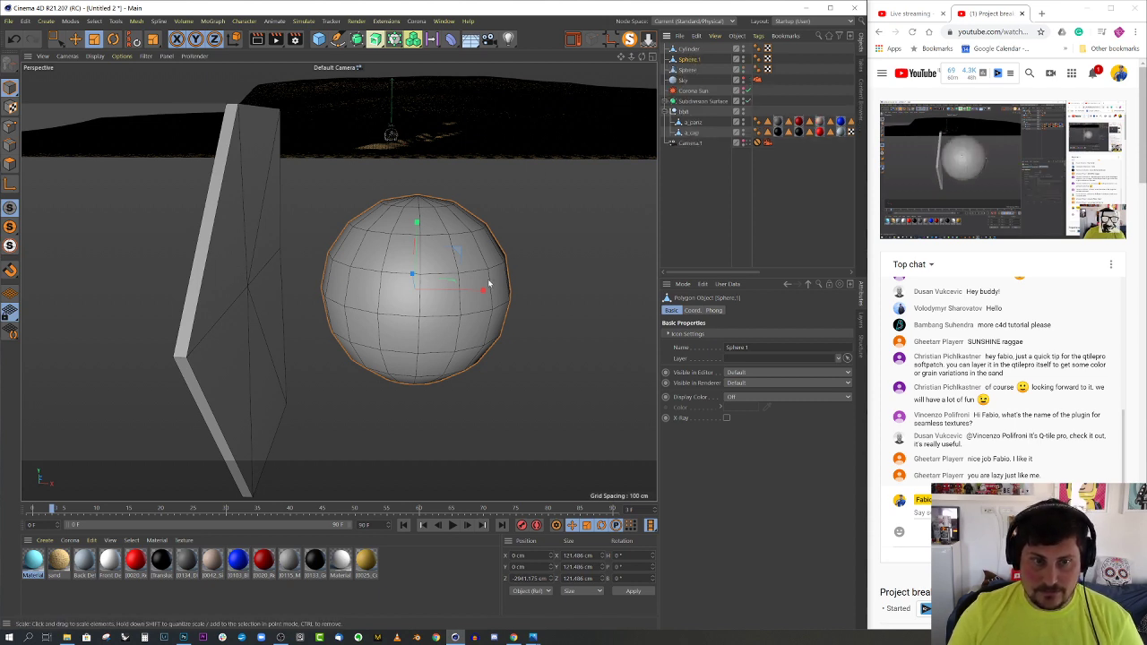
Stretch the duplicated sphere along X to about 237 cm and shrink its height and depth to about 75 cm
{"action": "left_click_drag", "start_coordinate": [489, 283], "coordinate": [520, 295]}
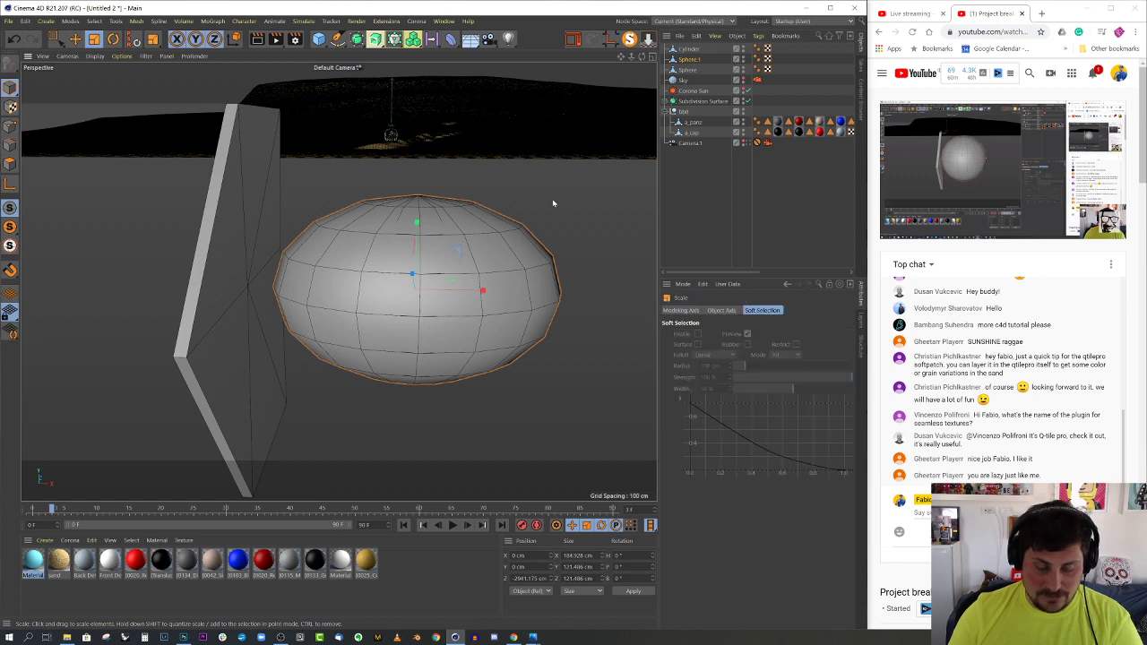
{"action": "left_click_drag", "start_coordinate": [553, 204], "coordinate": [515, 292]}
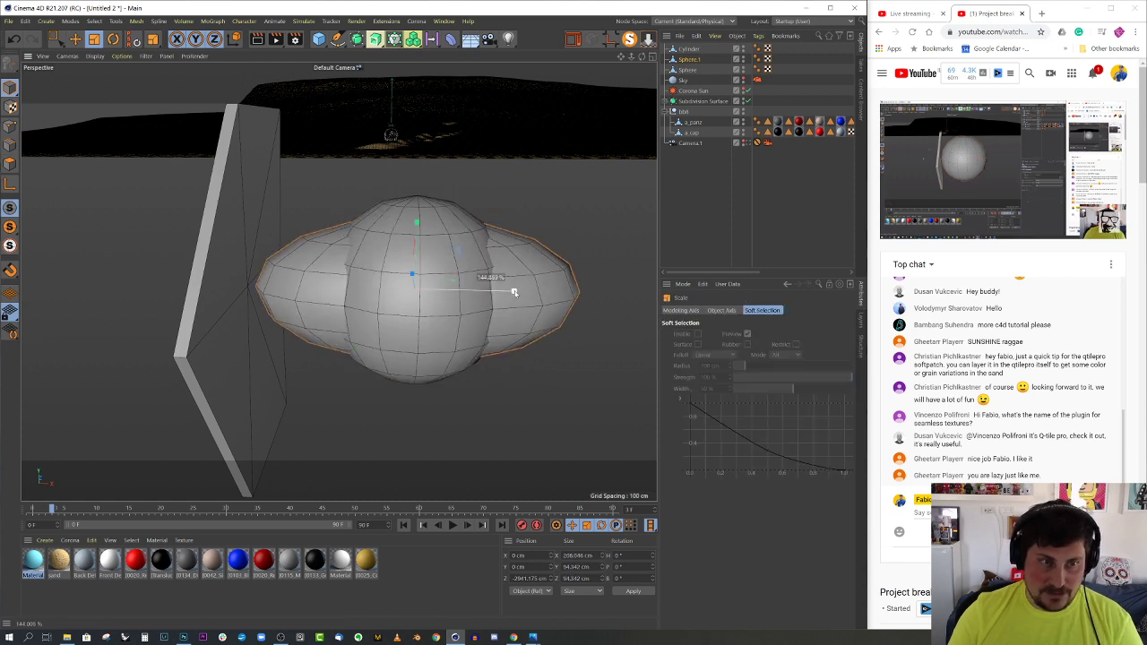
{"action": "left_click_drag", "start_coordinate": [555, 190], "coordinate": [497, 240]}
{"action": "left_click_drag", "start_coordinate": [484, 292], "coordinate": [457, 279]}
{"action": "right_click_drag", "start_coordinate": [456, 280], "coordinate": [394, 308], "text": "alt"}
{"action": "left_click_drag", "start_coordinate": [385, 307], "coordinate": [364, 321], "text": "alt"}
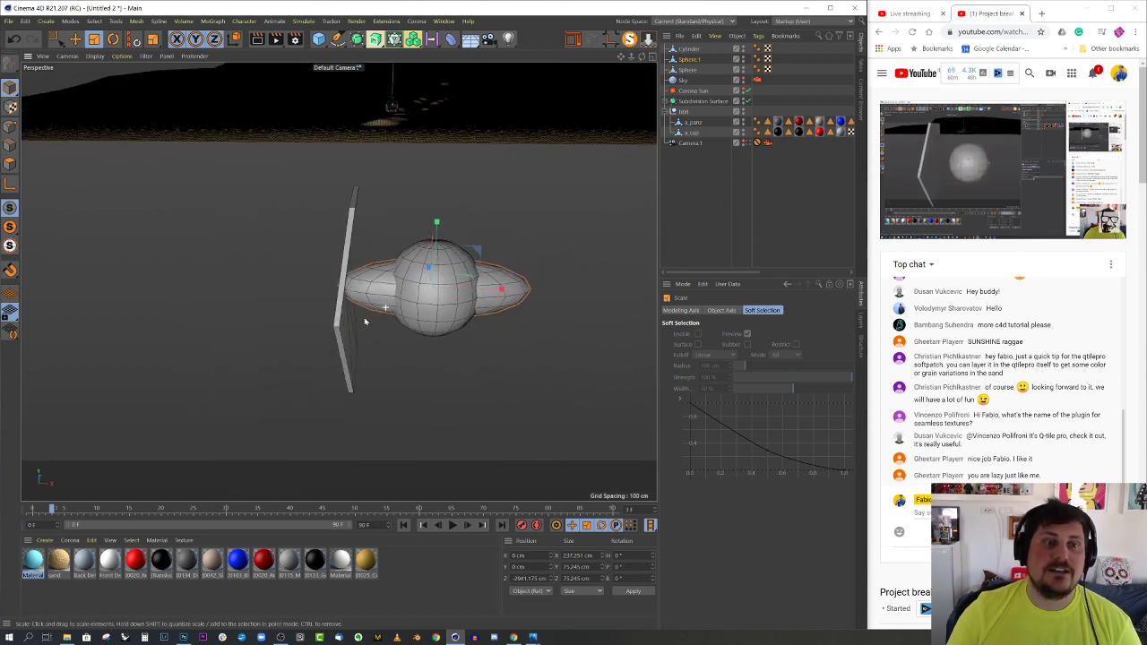
Duplicate the wing panel to the sphere's opposite side at about X 112 cm and rotate the copy to mirror the original
{"action": "left_click", "coordinate": [341, 330]}
{"action": "key", "text": "e"}
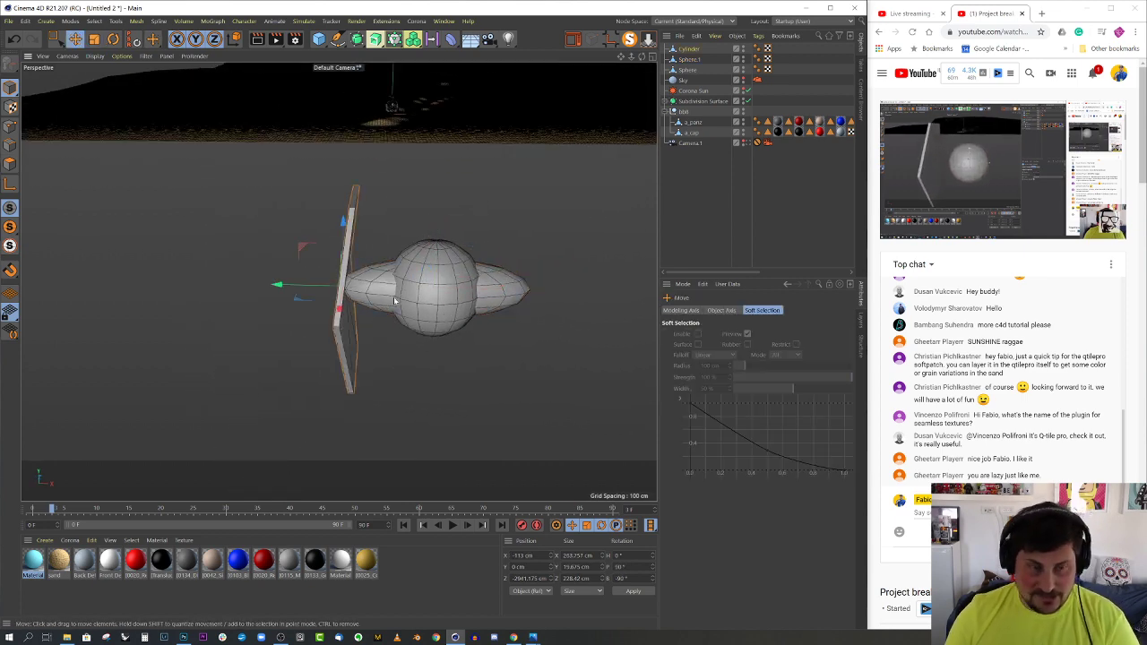
{"action": "left_click_drag", "start_coordinate": [318, 282], "coordinate": [561, 258], "text": "ctrl"}
{"action": "key", "text": "r"}
{"action": "left_click_drag", "start_coordinate": [478, 272], "coordinate": [559, 293], "text": "alt"}
{"action": "key", "text": "e"}
{"action": "left_click_drag", "start_coordinate": [432, 317], "coordinate": [435, 291], "text": "alt"}
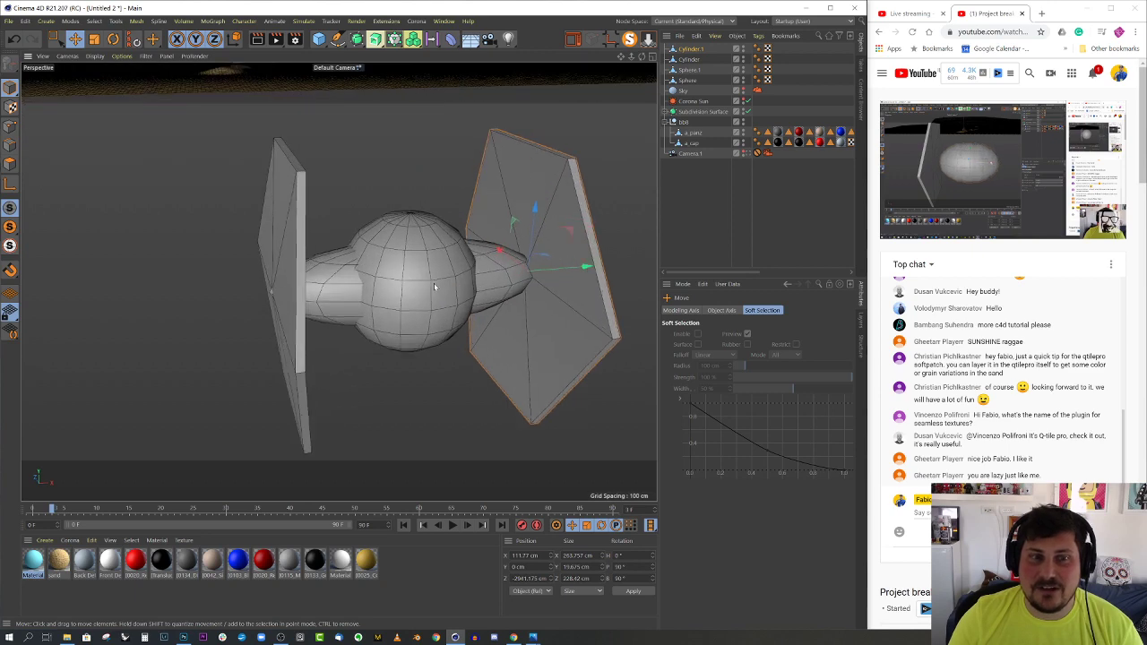
Enlarge the central sphere uniformly to a diameter of about 134 cm
{"action": "left_click", "coordinate": [433, 298]}
{"action": "key", "text": "t"}
{"action": "left_click_drag", "start_coordinate": [436, 375], "coordinate": [407, 297]}
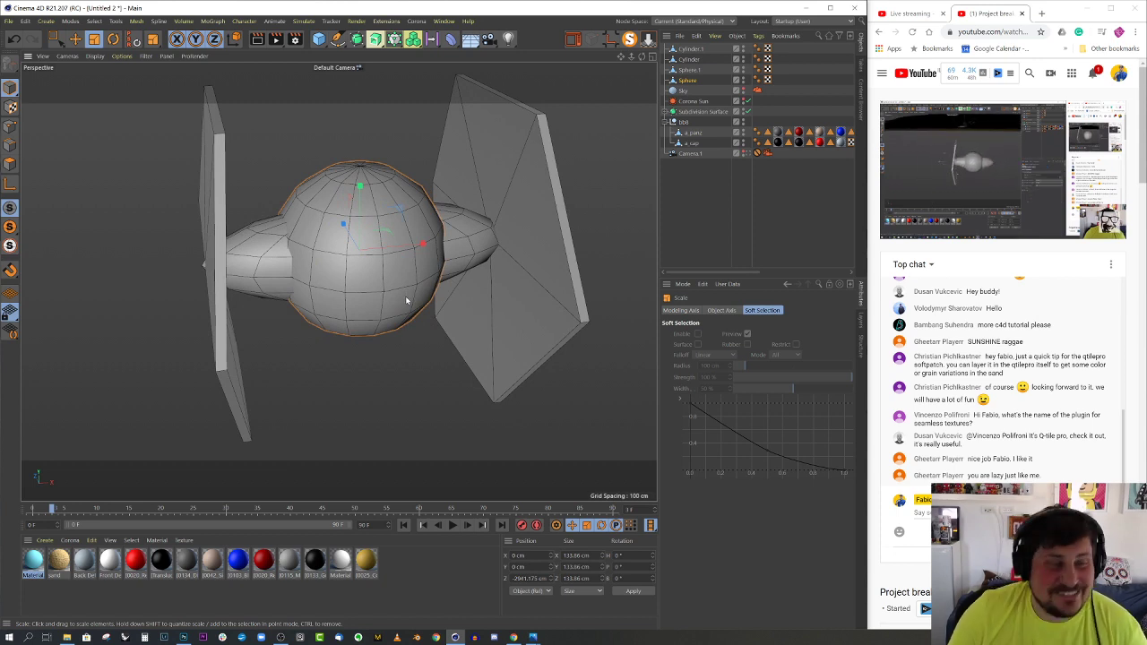
Merge both wing panels and both spheres into one object with Connect Objects + Delete
{"action": "left_click", "coordinate": [691, 48], "text": "shift"}
{"action": "right_click", "coordinate": [362, 123]}
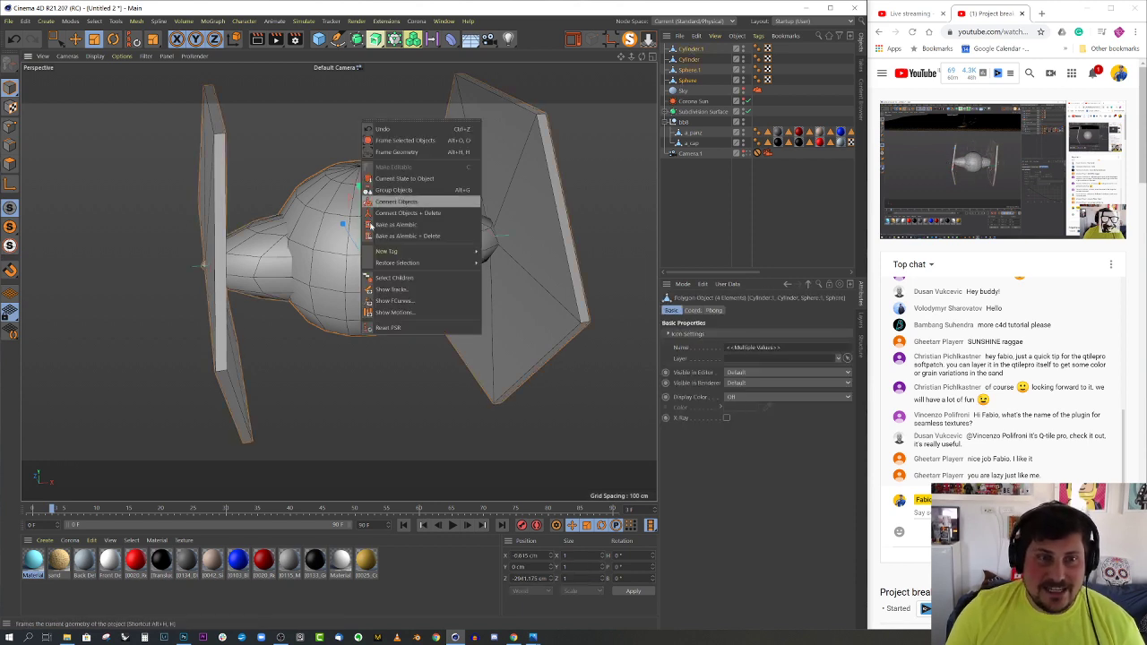
{"action": "left_click", "coordinate": [425, 215]}
{"action": "right_click_drag", "start_coordinate": [383, 235], "coordinate": [296, 215], "text": "alt"}
{"action": "left_click_drag", "start_coordinate": [296, 216], "coordinate": [206, 197], "text": "alt"}
{"action": "right_click_drag", "start_coordinate": [206, 198], "coordinate": [117, 180], "text": "alt"}
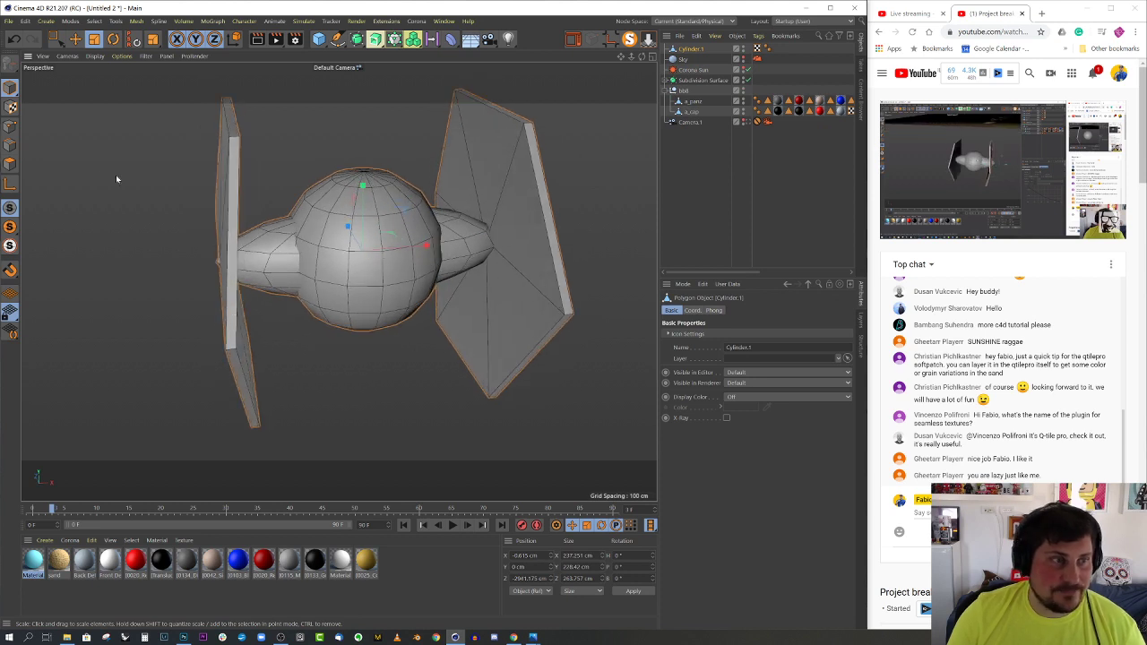
Select four adjoining polygons on the front of the sphere and inset them about 6.2 cm with Extrude Inner
{"action": "left_click", "coordinate": [10, 164]}
{"action": "left_click_drag", "start_coordinate": [56, 39], "coordinate": [99, 54]}
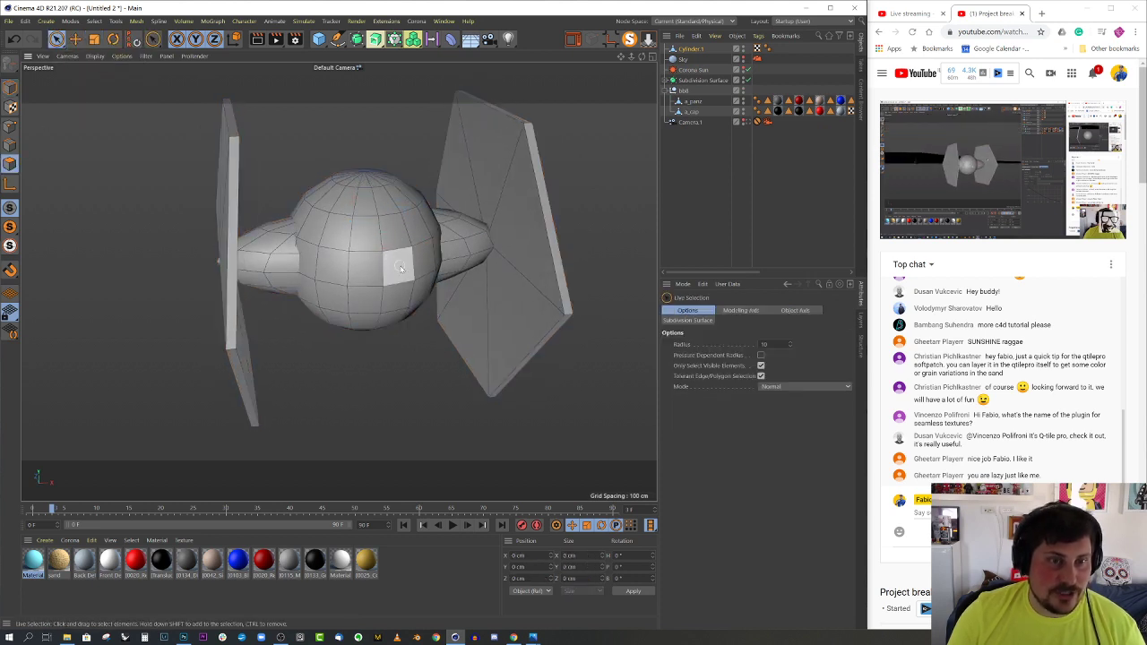
{"action": "left_click_drag", "start_coordinate": [401, 268], "coordinate": [376, 292]}
{"action": "key", "text": "m"}
{"action": "key", "text": "y"}
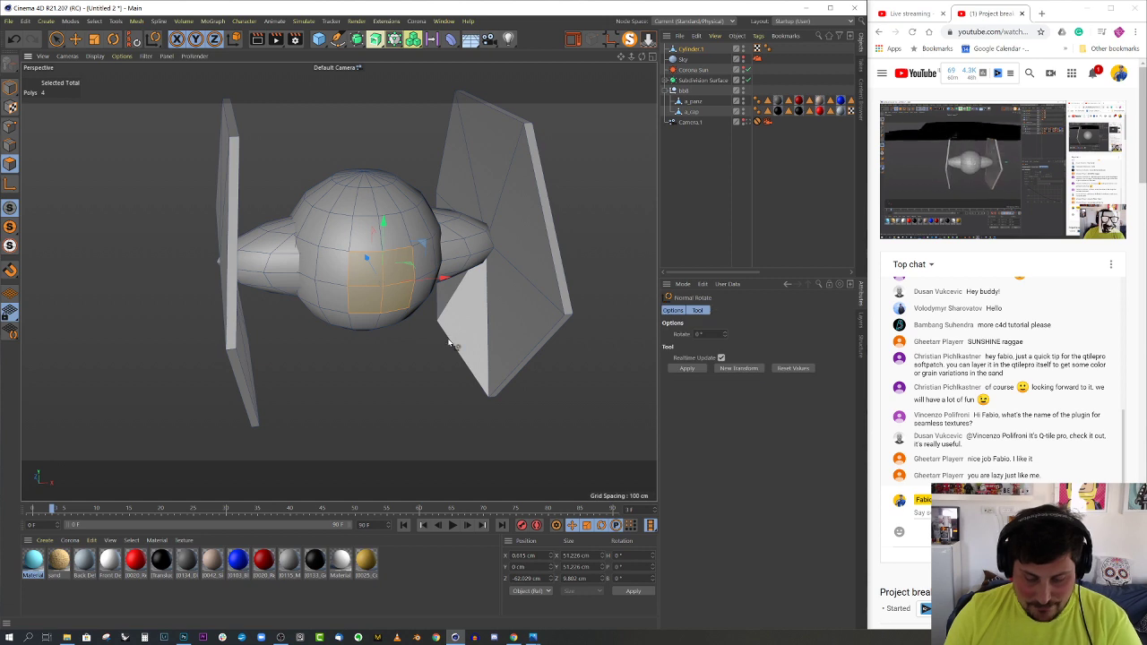
{"action": "mouse_move", "coordinate": [438, 341]}
{"action": "left_mouse_down"}
{"action": "mouse_move", "coordinate": [423, 330]}
{"action": "mouse_move", "coordinate": [436, 329]}
{"action": "left_mouse_up"}
{"action": "key", "text": "m"}
{"action": "key", "text": "w"}
{"action": "right_click_drag", "start_coordinate": [377, 262], "coordinate": [409, 263], "text": "alt"}
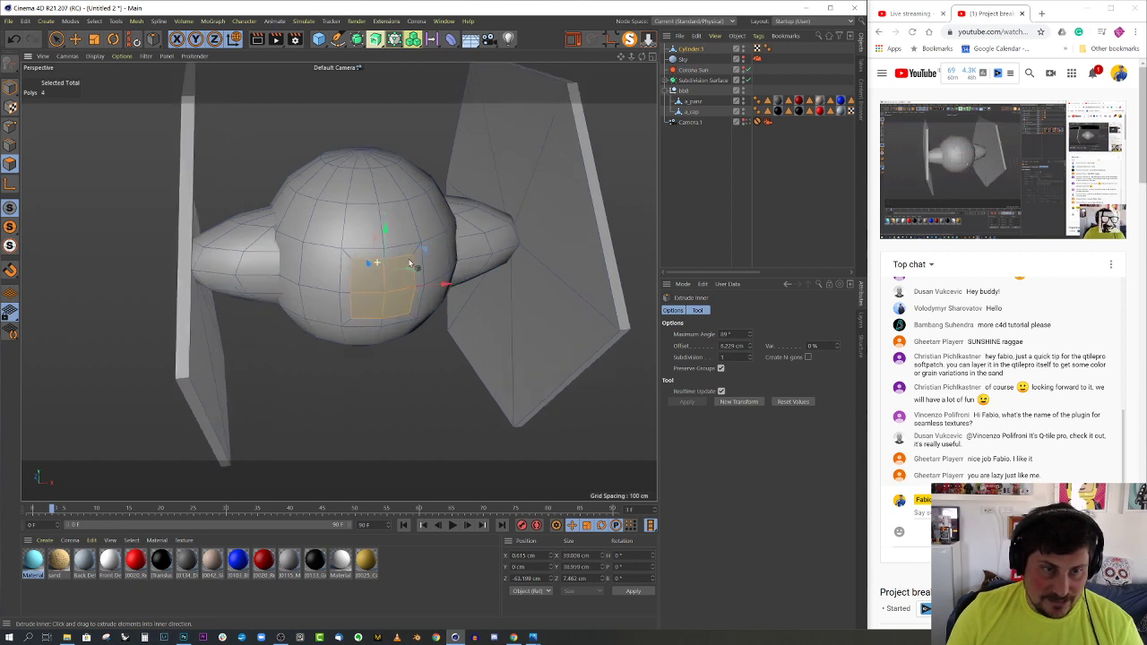
{"action": "scroll", "coordinate": [378, 286], "scroll_direction": "up", "scroll_amount": 4}
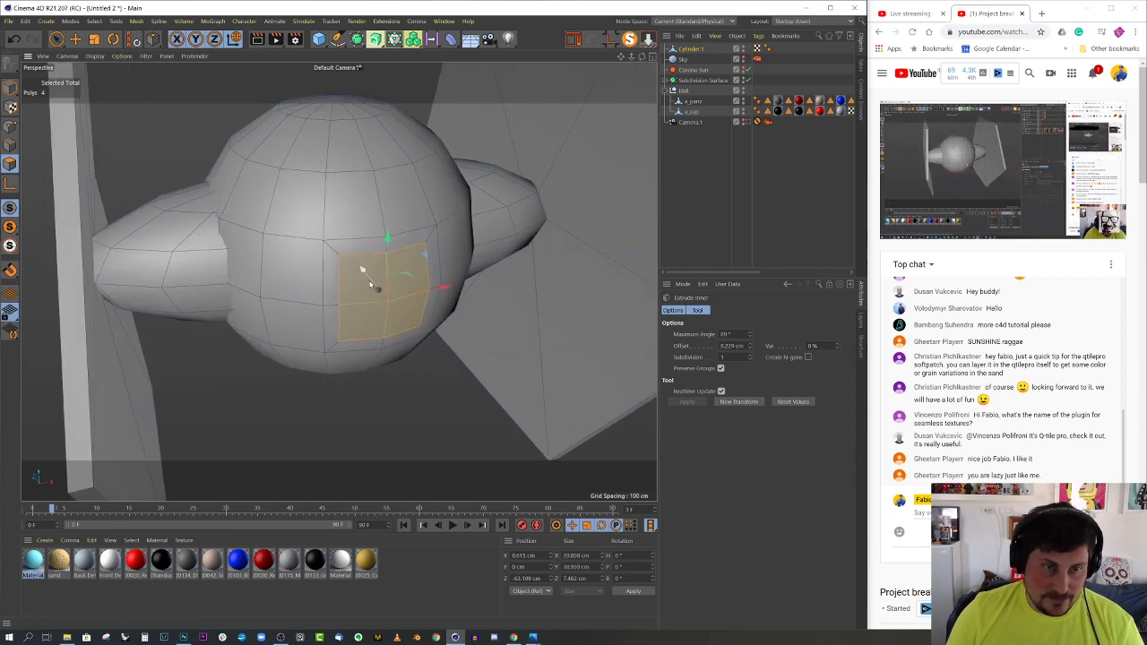
Create a Corona material with a near-black diffuse and reflection glossiness of 0.65, and apply it to the whole ship
{"action": "left_click", "coordinate": [10, 87]}
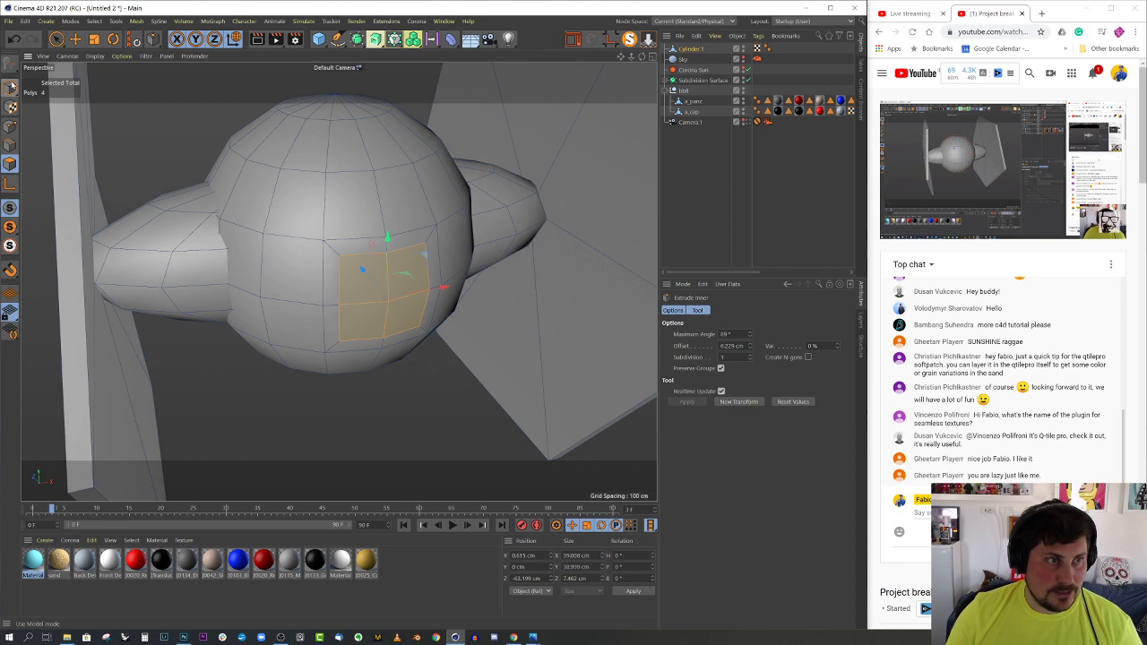
{"action": "left_click", "coordinate": [68, 540]}
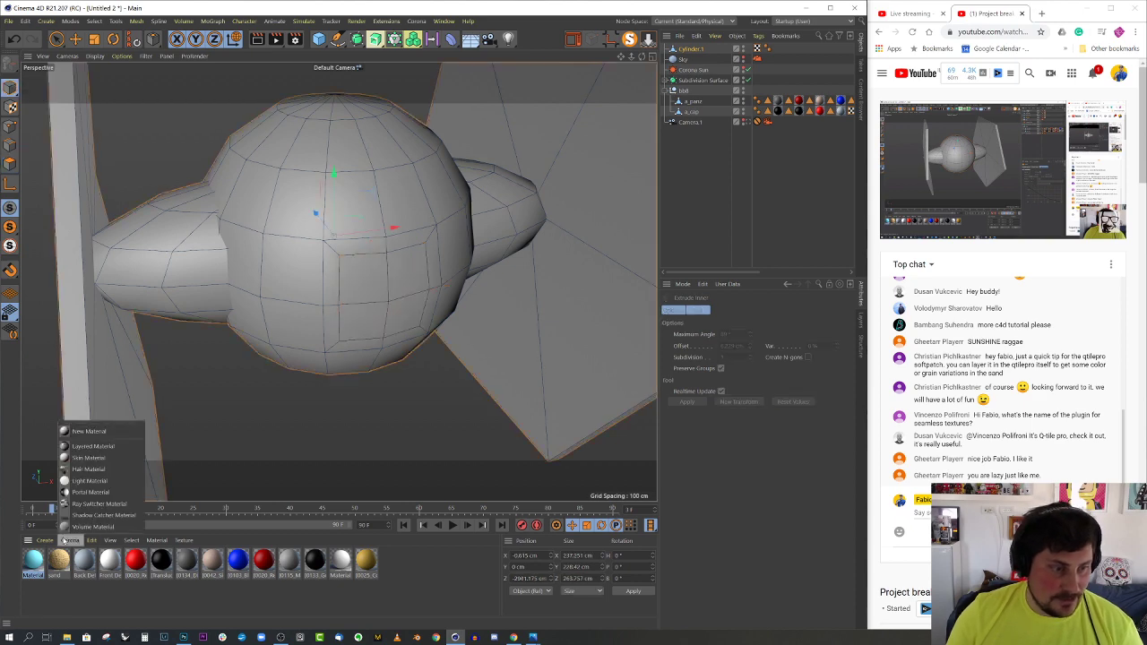
{"action": "left_click", "coordinate": [112, 431]}
{"action": "double_click", "coordinate": [33, 560]}
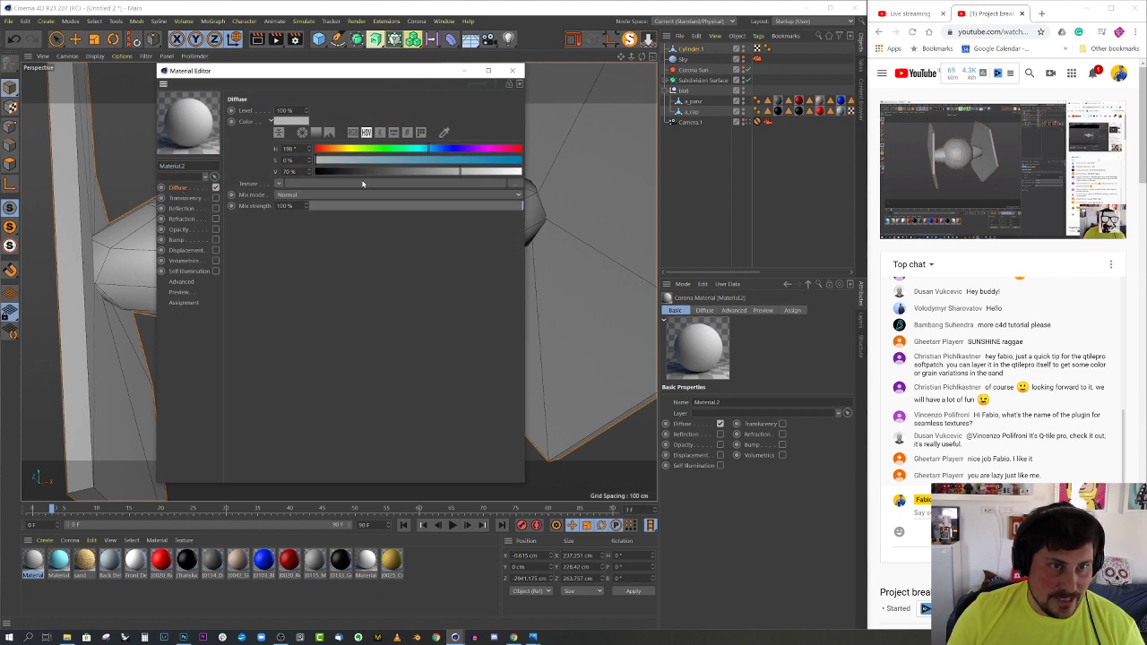
{"action": "left_click", "coordinate": [341, 172]}
{"action": "left_click", "coordinate": [216, 208]}
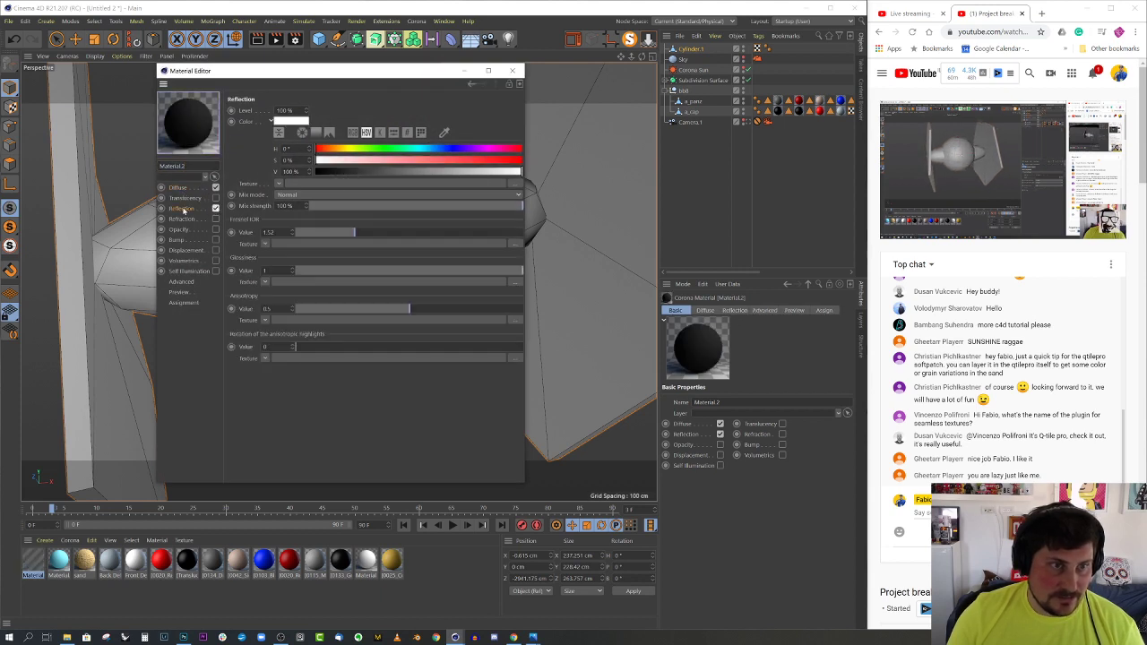
{"action": "left_click", "coordinate": [442, 270]}
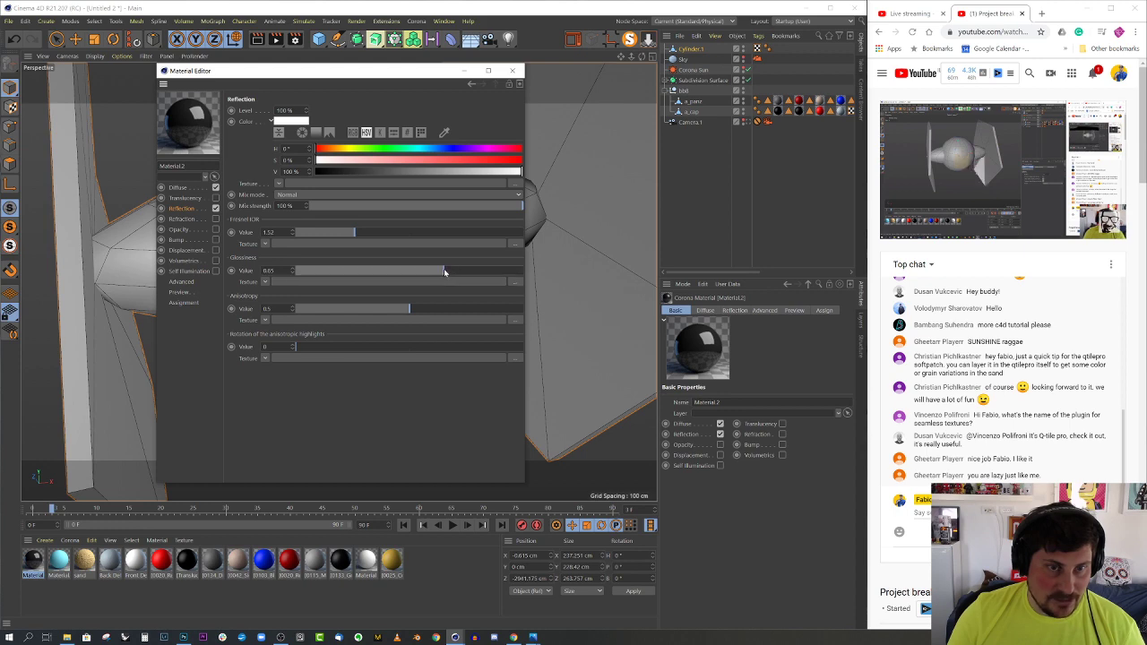
{"action": "left_click", "coordinate": [512, 70]}
{"action": "left_click_drag", "start_coordinate": [36, 558], "coordinate": [696, 49]}
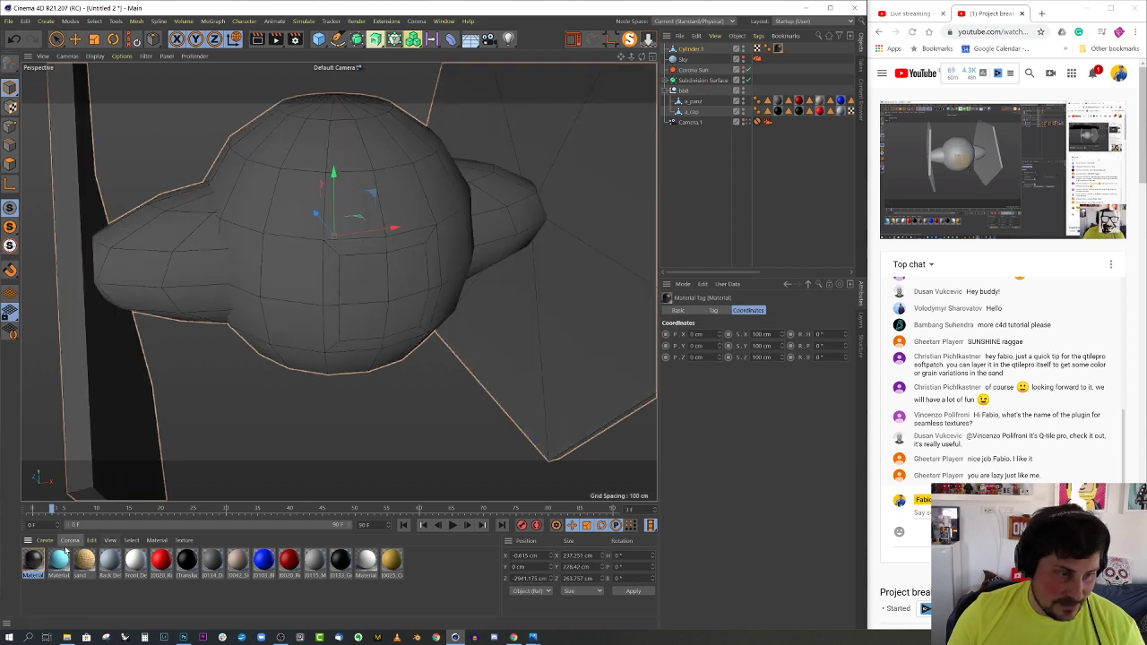
Create a second Corona material and name it tie_light
{"action": "left_click", "coordinate": [70, 540]}
{"action": "left_click", "coordinate": [98, 432]}
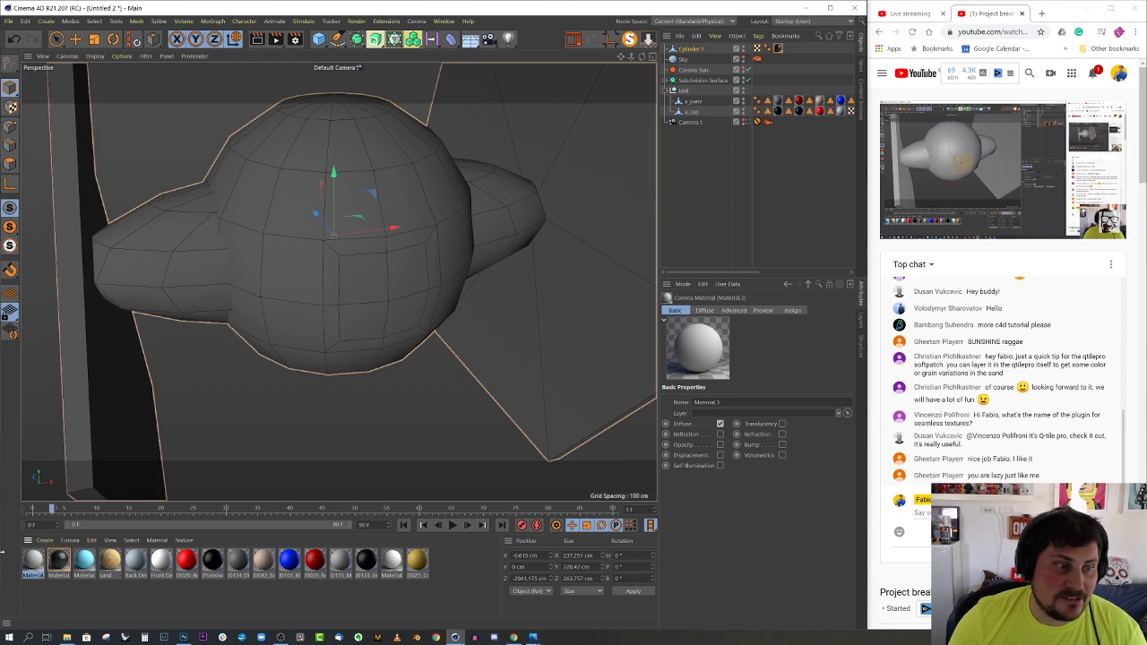
{"action": "double_click", "coordinate": [32, 560]}
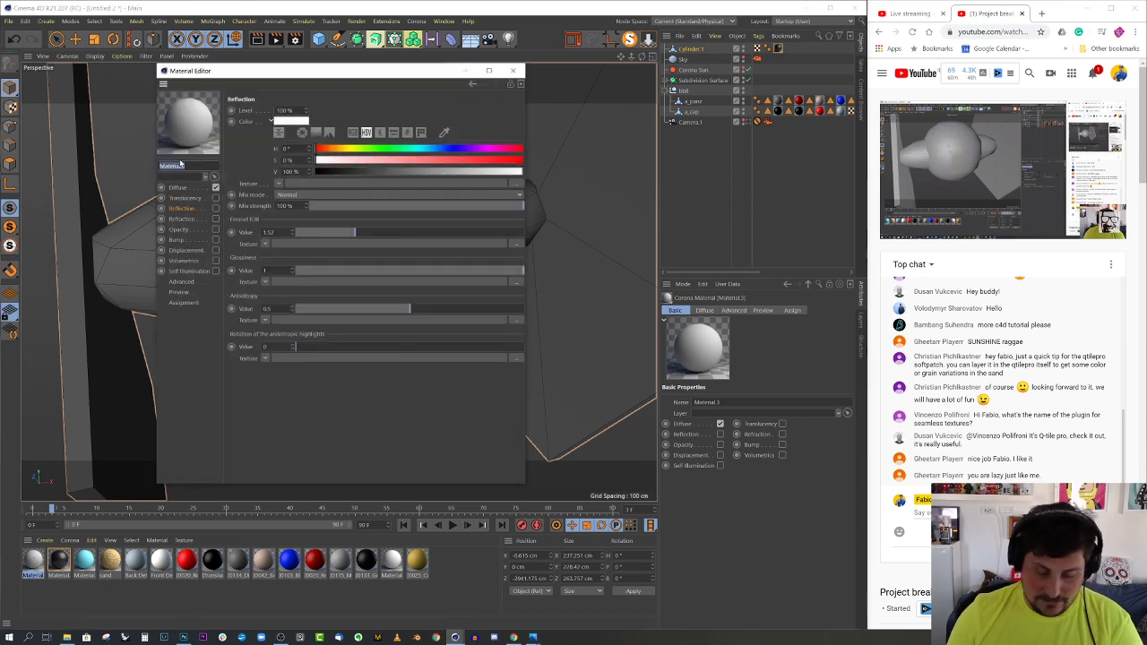
{"action": "type", "text": "be_"}
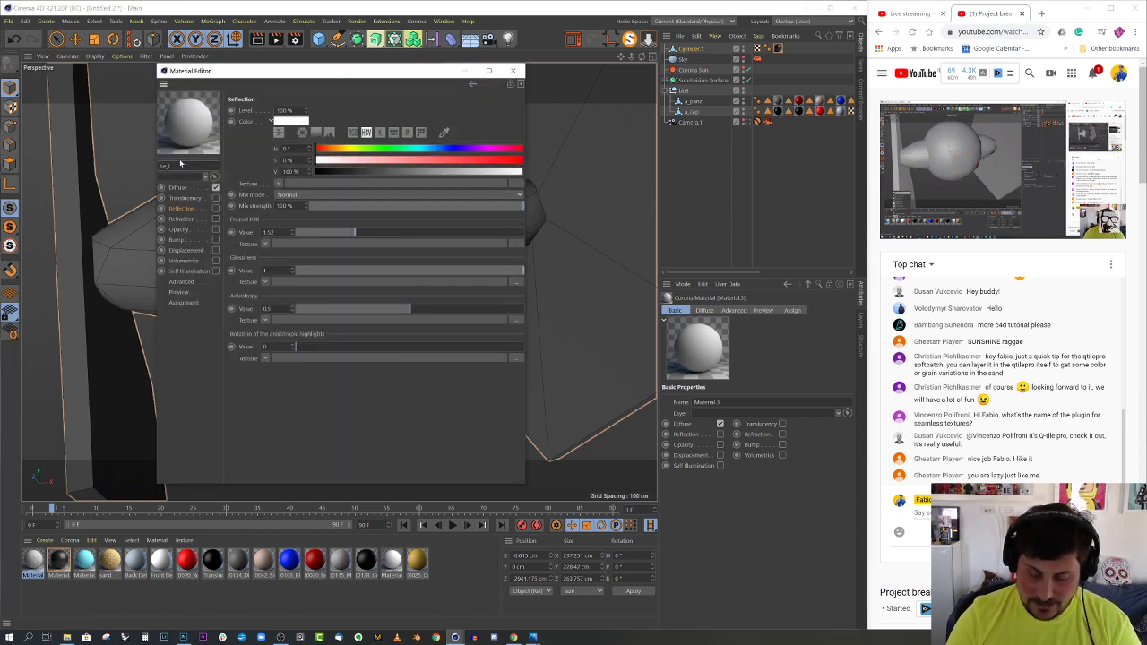
{"action": "type", "text": "lightr"}
{"action": "key", "text": "Return"}
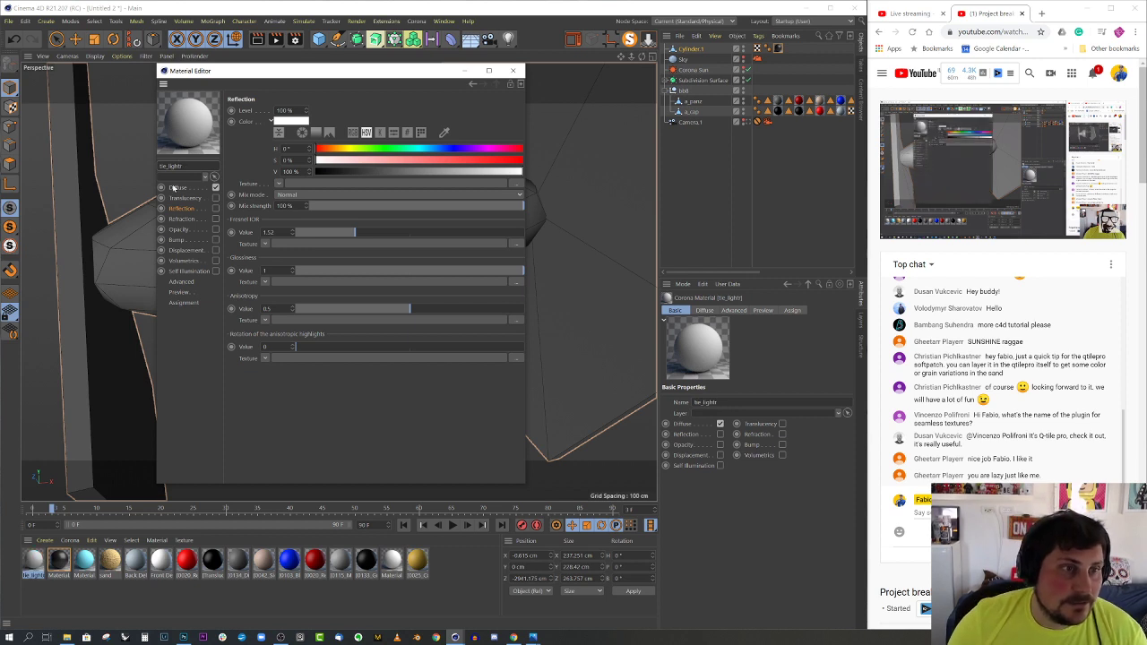
{"action": "key", "text": "BackSpace"}
{"action": "key", "text": "Return"}
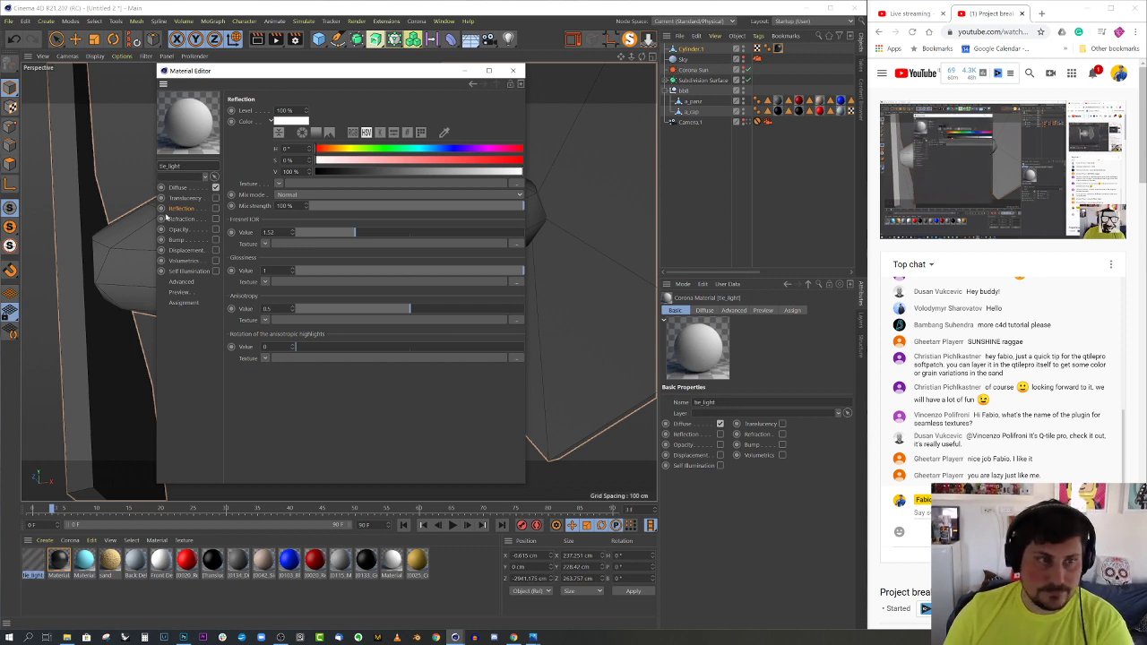
Enable self illumination on tie_light with a fully saturated red colour and a multiplier of 5
{"action": "left_click", "coordinate": [215, 271]}
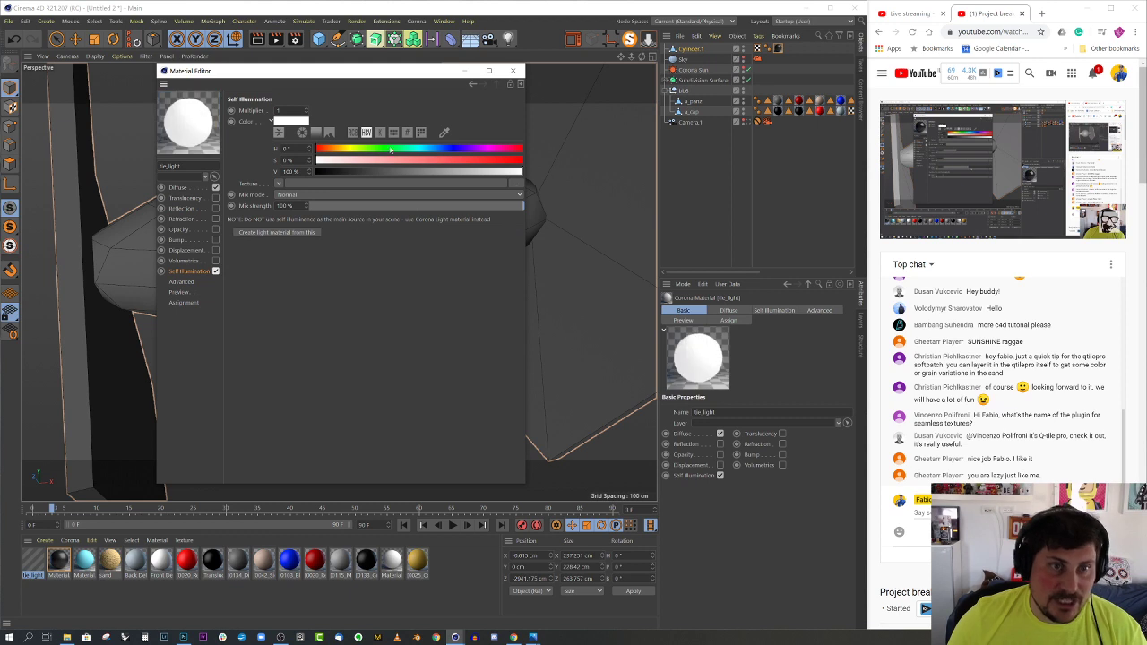
{"action": "left_click", "coordinate": [510, 162]}
{"action": "left_click_drag", "start_coordinate": [510, 162], "coordinate": [522, 163]}
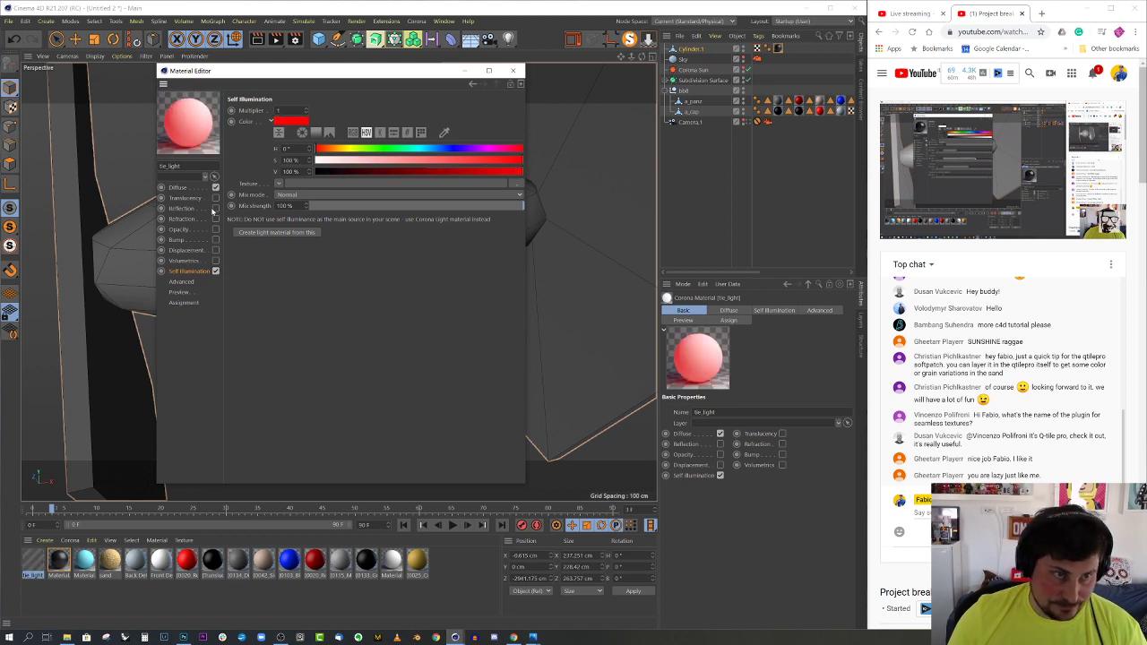
{"action": "type", "text": "5"}
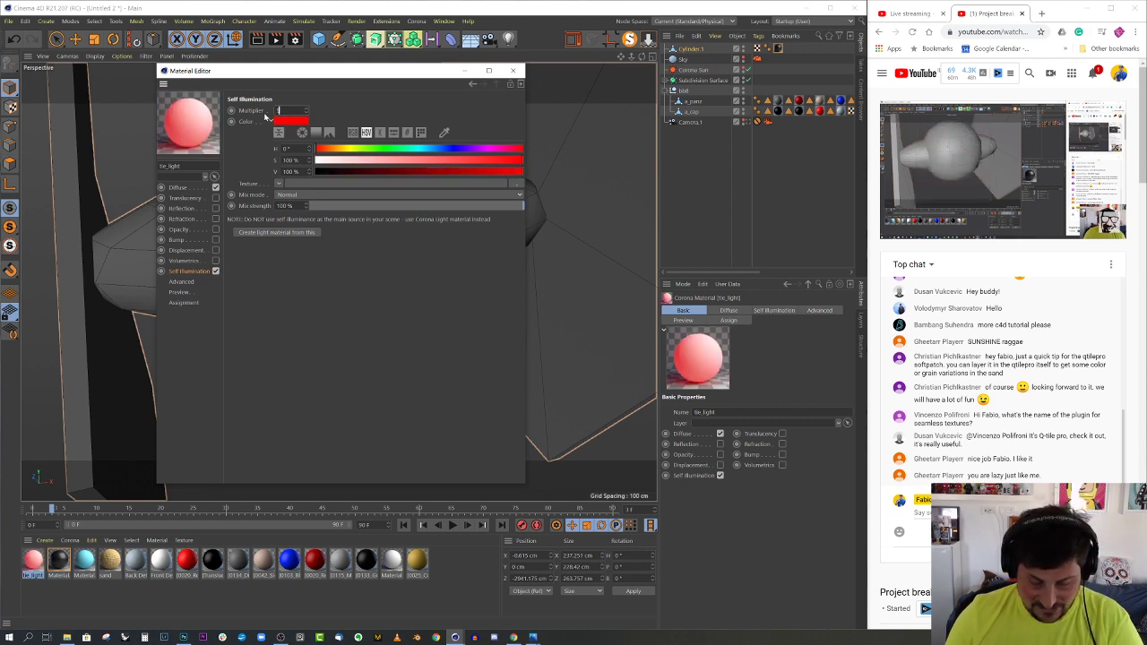
{"action": "key", "text": "Return"}
{"action": "left_click", "coordinate": [512, 70]}
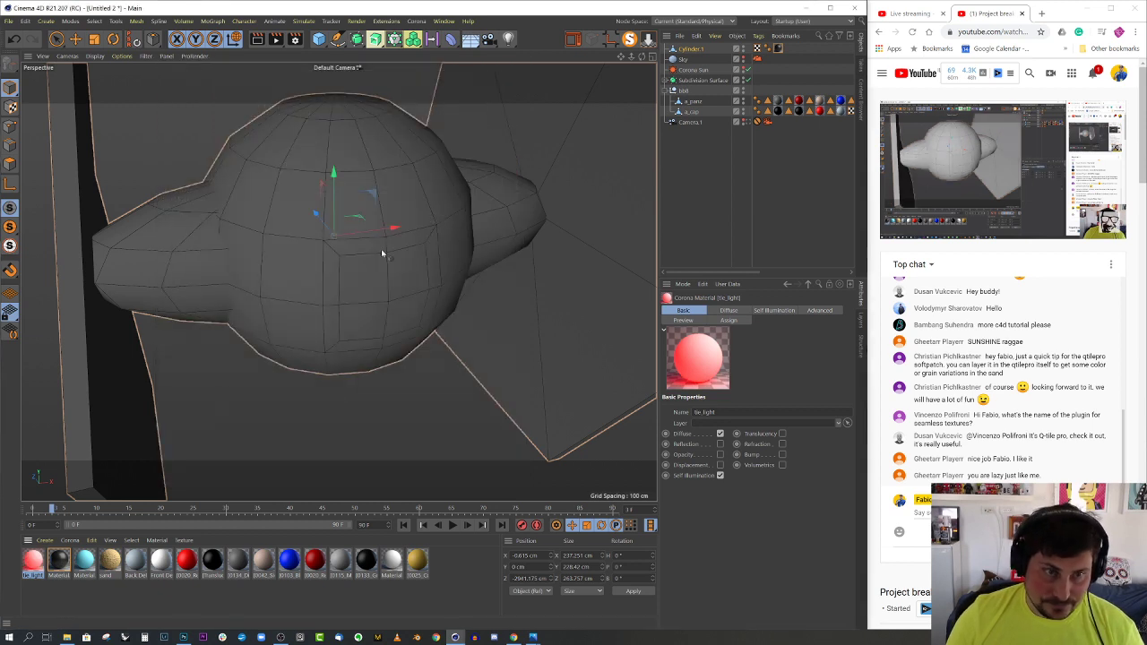
Loop-select the polygon ring around the inset on the sphere's front and apply the tie_light material to it
{"action": "left_click", "coordinate": [8, 165]}
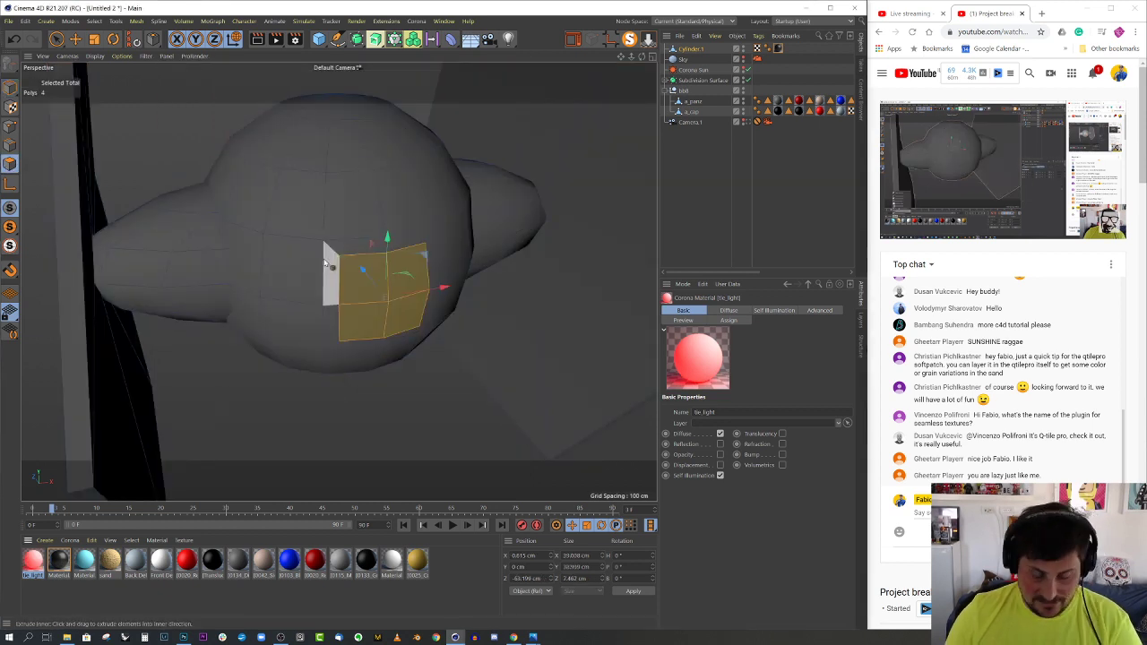
{"action": "key", "text": "u"}
{"action": "key", "text": "l"}
{"action": "left_click", "coordinate": [332, 253]}
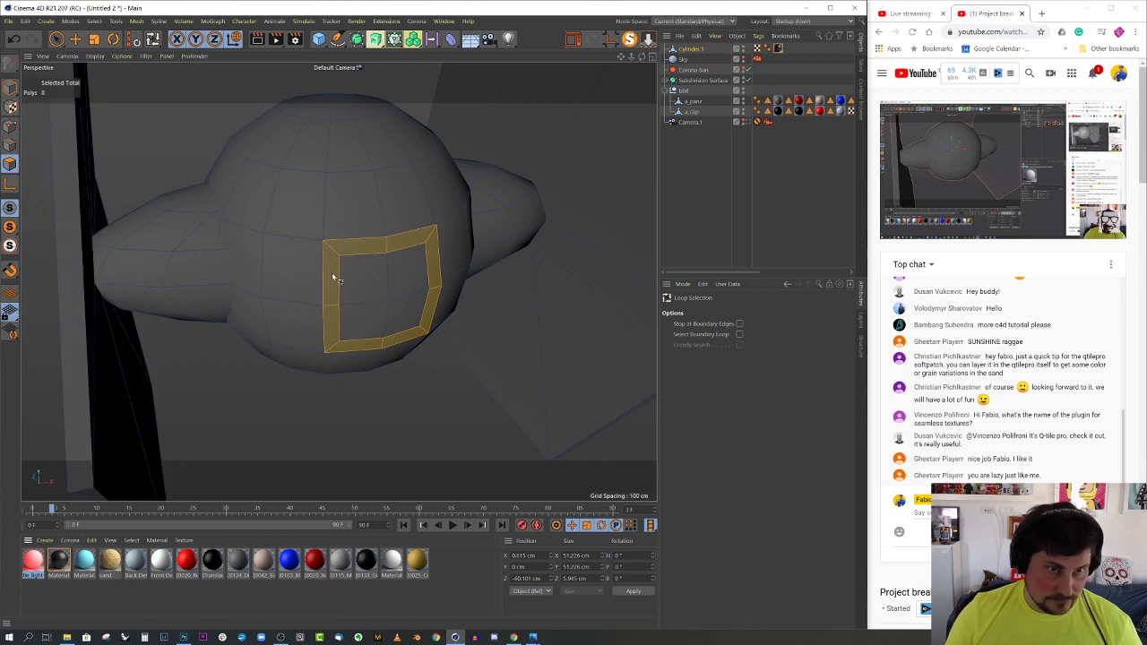
{"action": "left_click_drag", "start_coordinate": [333, 276], "coordinate": [333, 277]}
{"action": "left_click", "coordinate": [10, 87]}
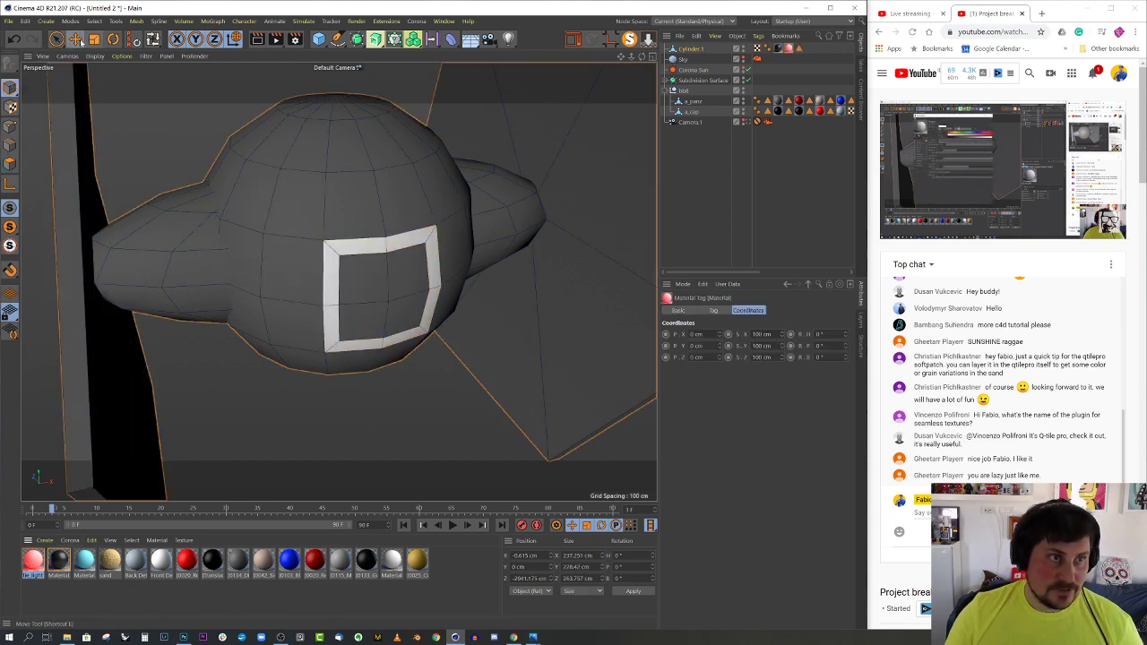
Move the whole ship along Z to about 625 cm, close to BB-8 on the sand
{"action": "left_click", "coordinate": [75, 38]}
{"action": "scroll", "coordinate": [362, 260], "scroll_direction": "down", "scroll_amount": 10}
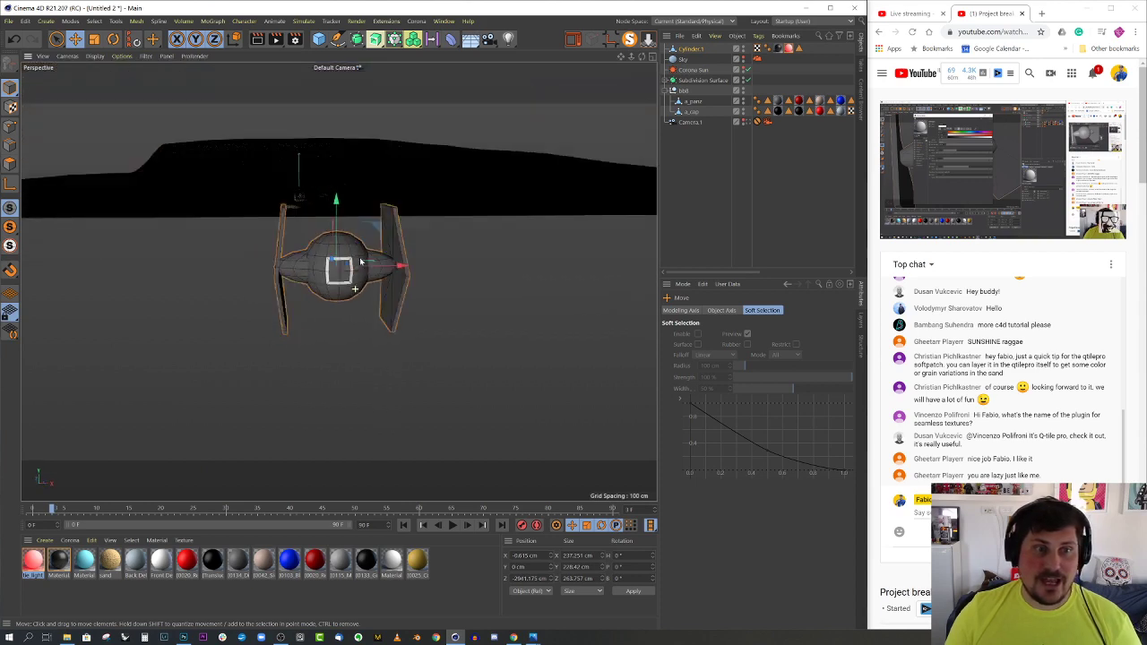
{"action": "left_click_drag", "start_coordinate": [360, 261], "coordinate": [356, 287], "text": "alt"}
{"action": "right_click_drag", "start_coordinate": [356, 286], "coordinate": [269, 331], "text": "alt"}
{"action": "middle_click_drag", "start_coordinate": [379, 281], "coordinate": [398, 335], "text": "alt"}
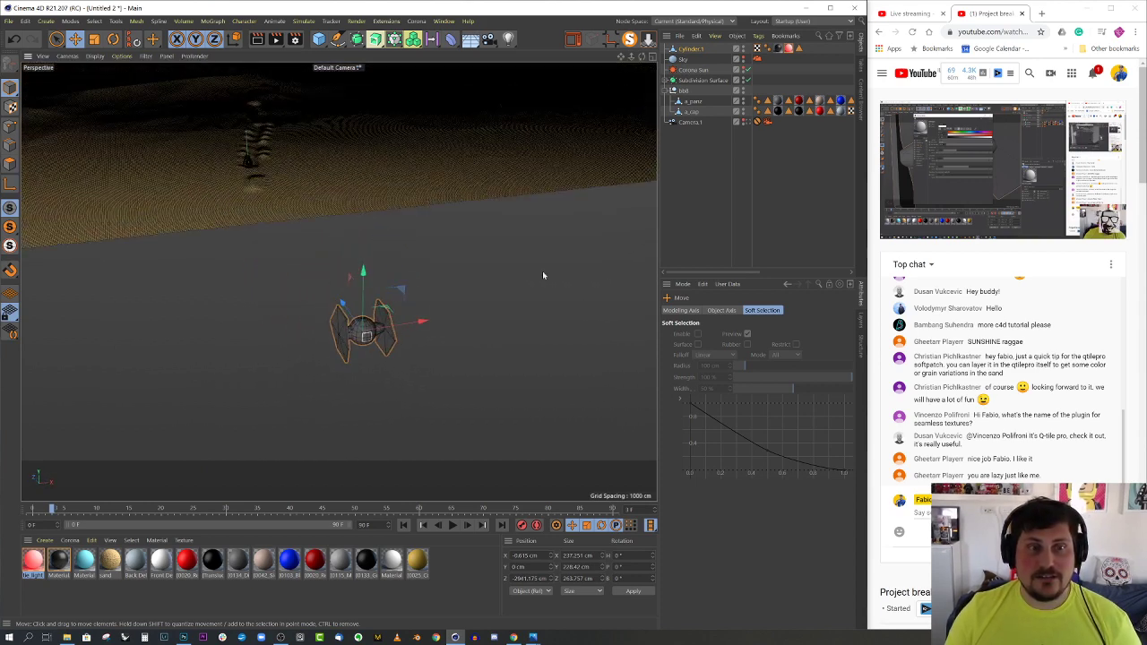
{"action": "left_click_drag", "start_coordinate": [343, 303], "coordinate": [221, 174]}
{"action": "middle_click_drag", "start_coordinate": [221, 173], "coordinate": [307, 316], "text": "alt"}
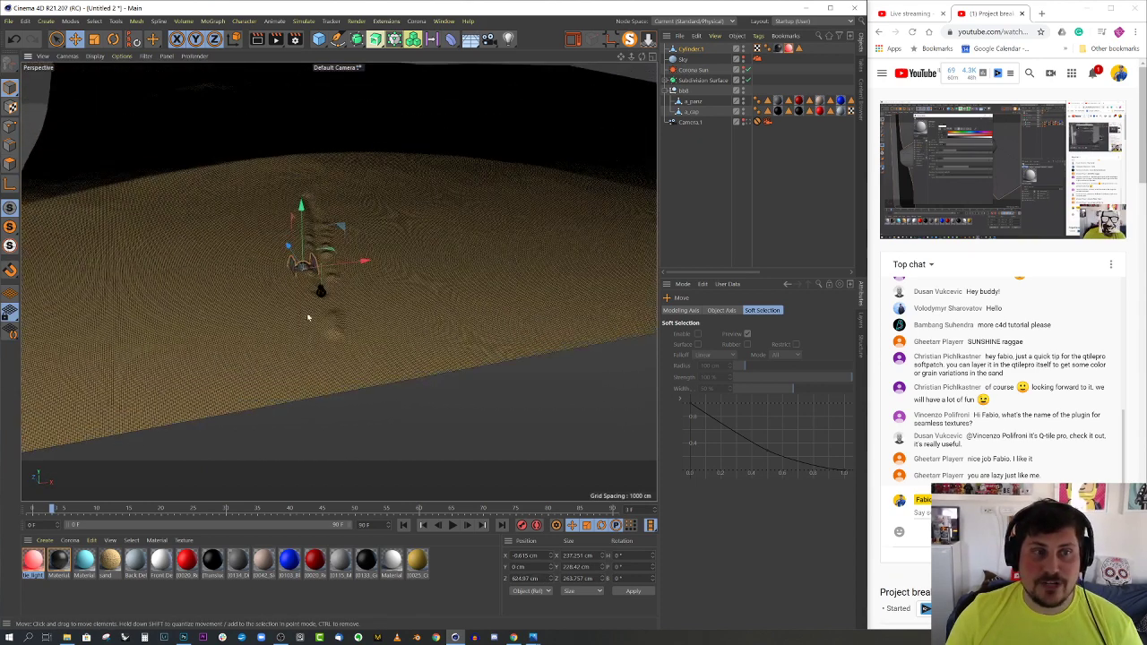
Looking through Camera.1, move the ship into the distant sky at about X 2933, Y 1456, Z 12159 cm and bank it about 17°
{"action": "left_click", "coordinate": [748, 122]}
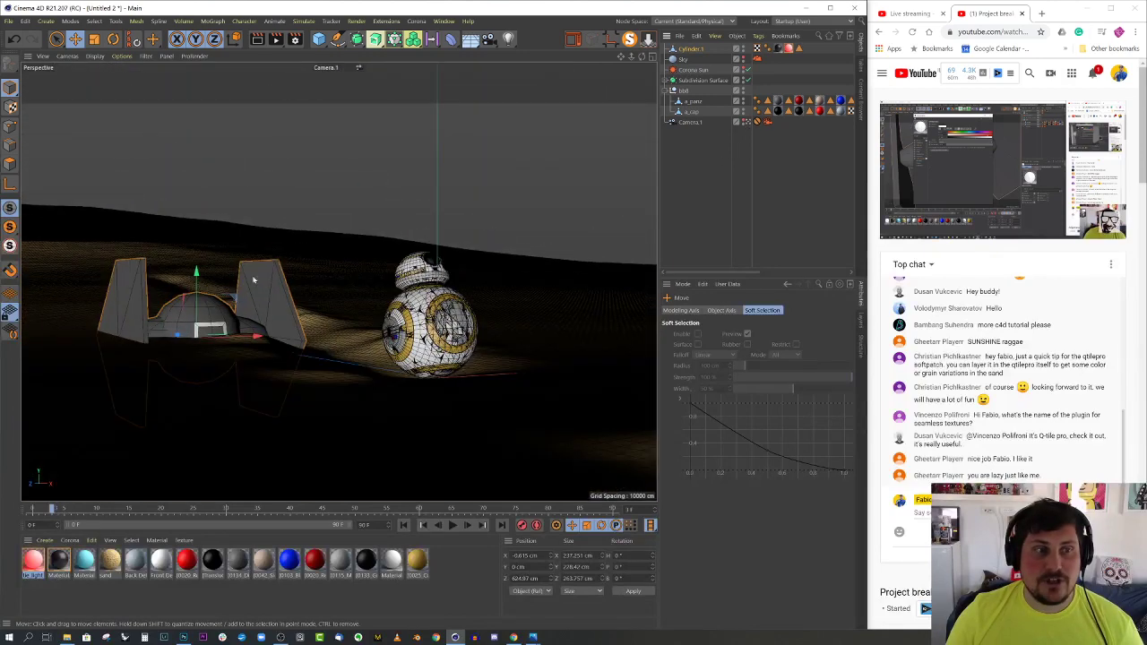
{"action": "left_click_drag", "start_coordinate": [254, 280], "coordinate": [350, 172]}
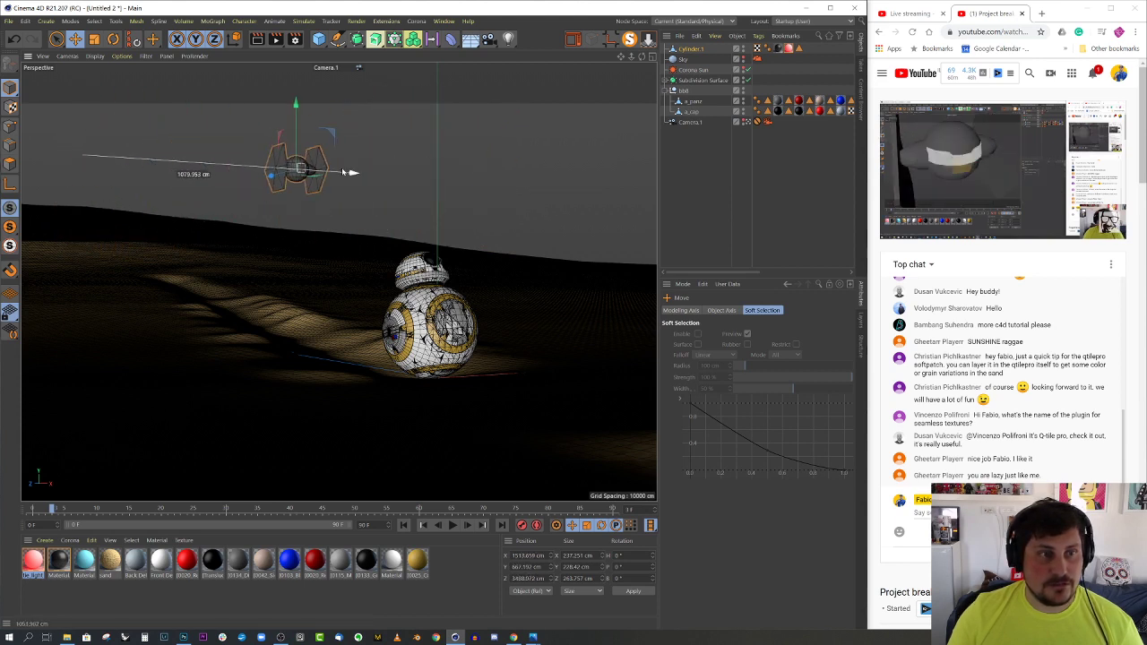
{"action": "left_click_drag", "start_coordinate": [273, 176], "coordinate": [148, 192]}
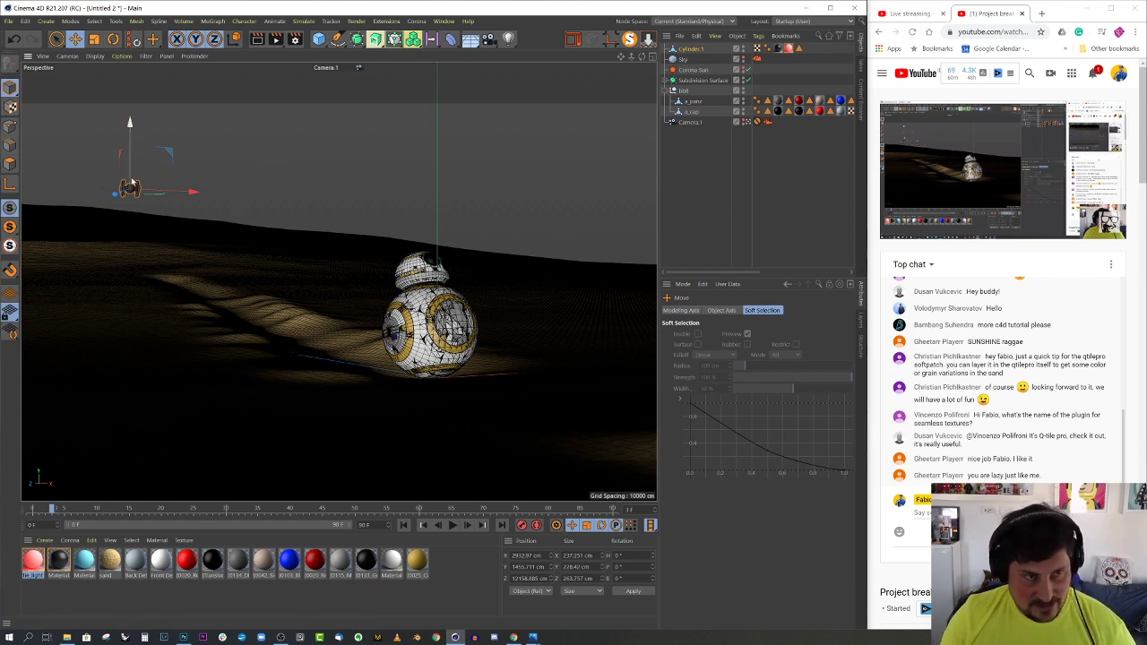
{"action": "key", "text": "r"}
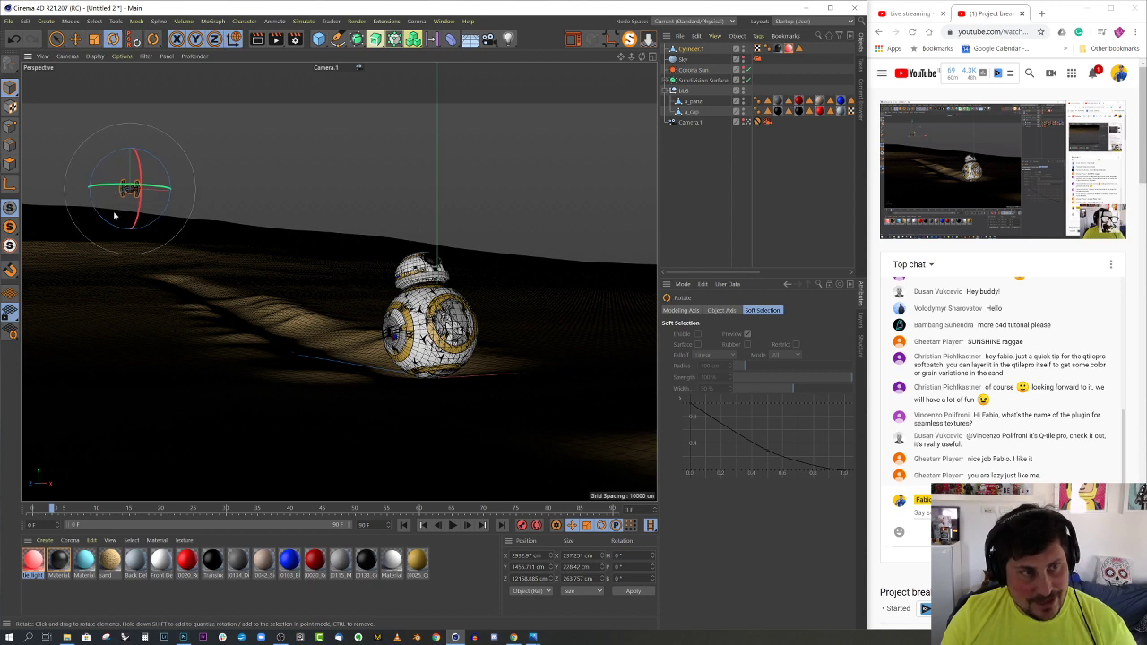
{"action": "mouse_move", "coordinate": [96, 217]}
{"action": "left_mouse_down"}
{"action": "mouse_move", "coordinate": [84, 205]}
{"action": "mouse_move", "coordinate": [111, 203]}
{"action": "left_mouse_up"}
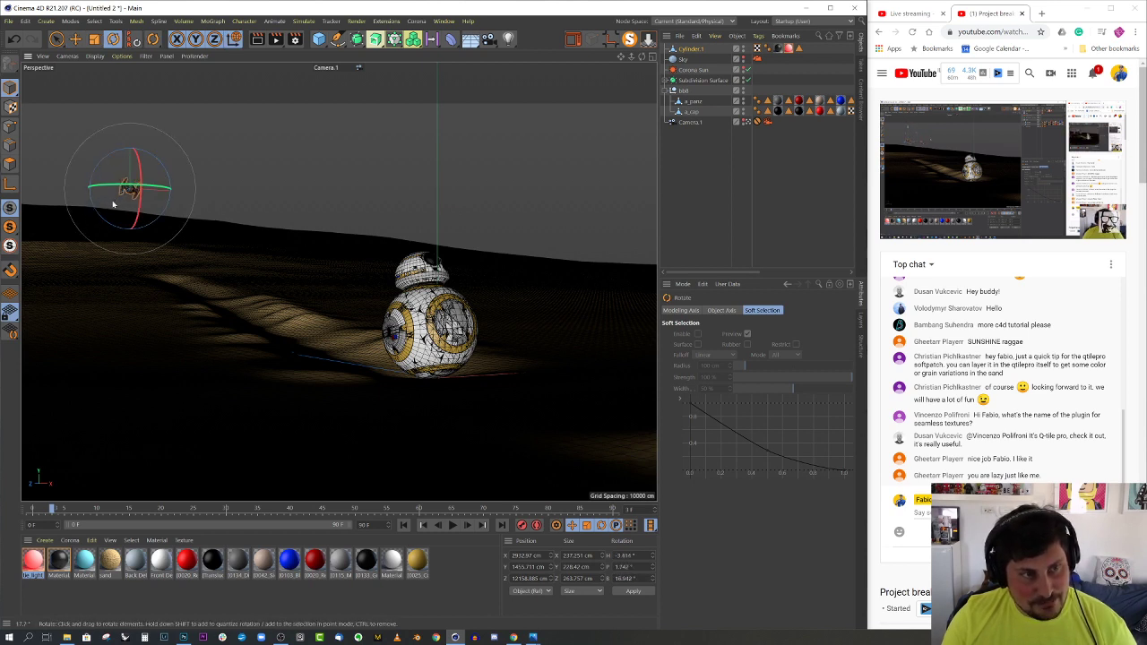
Duplicate the ship twice and place the copies farther back in the sky, each with a slightly different rotation
{"action": "left_click", "coordinate": [75, 39]}
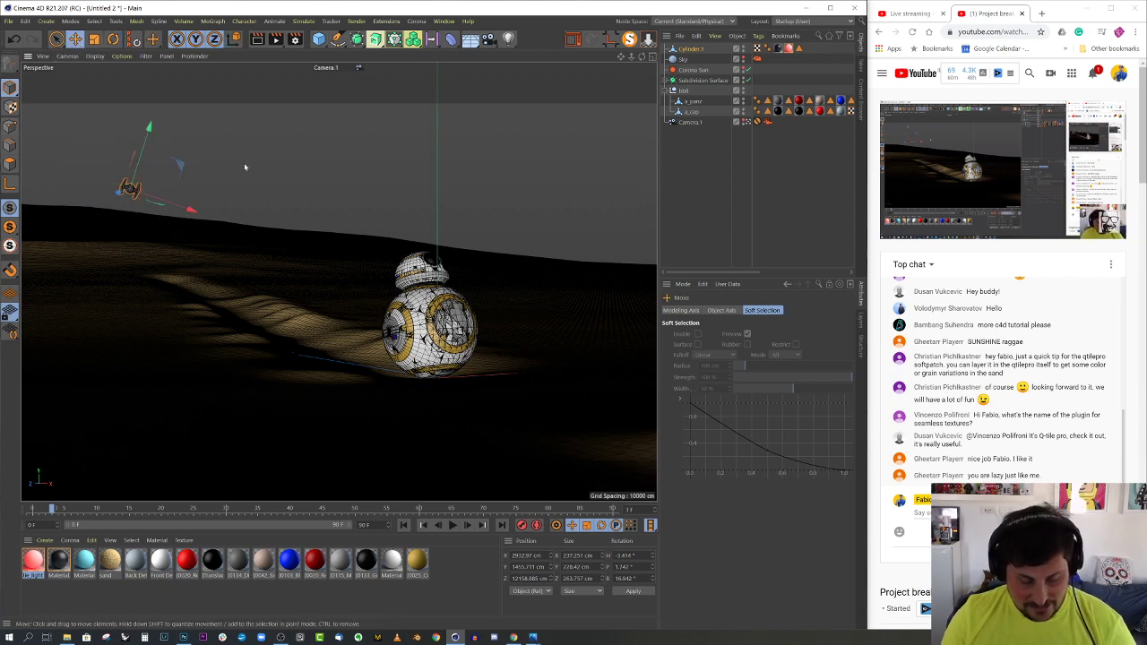
{"action": "left_click_drag", "start_coordinate": [116, 202], "coordinate": [70, 228]}
{"action": "key", "text": "r"}
{"action": "key", "text": "e"}
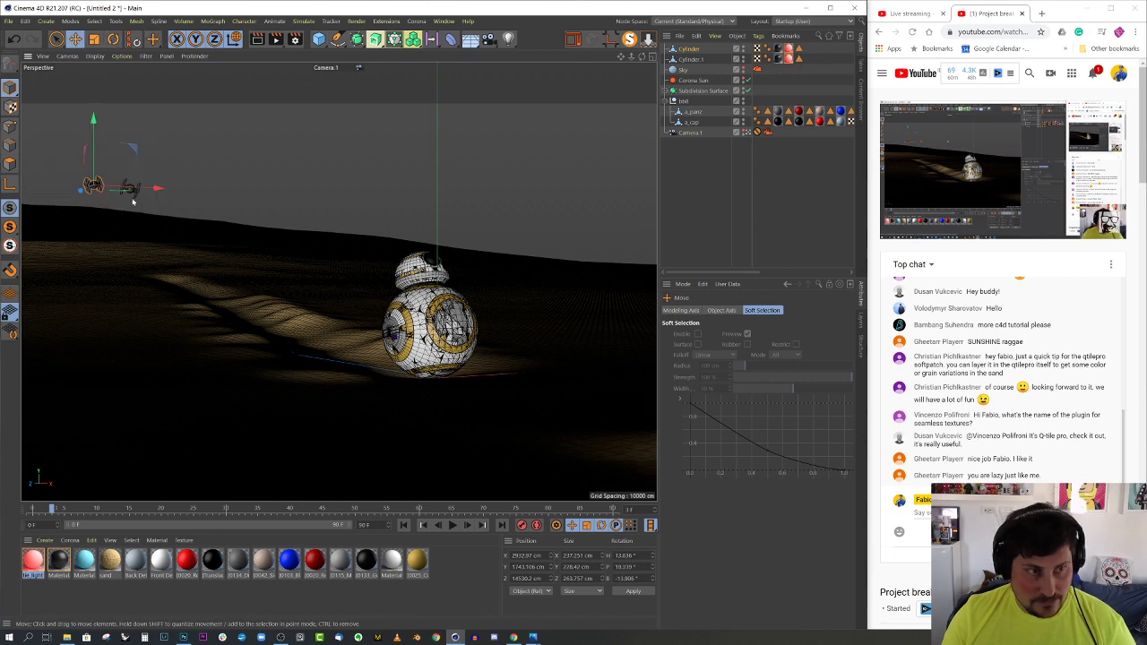
{"action": "left_click_drag", "start_coordinate": [132, 202], "coordinate": [89, 188]}
{"action": "key", "text": "r"}
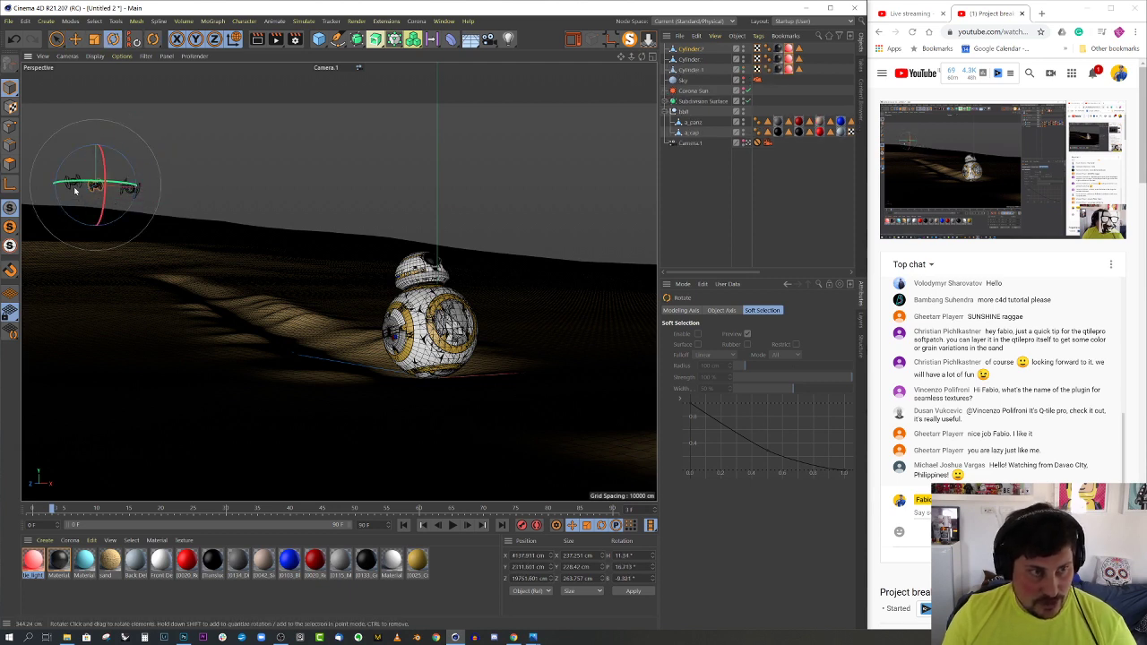
{"action": "left_click_drag", "start_coordinate": [112, 162], "coordinate": [114, 165]}
{"action": "left_click", "coordinate": [178, 152]}
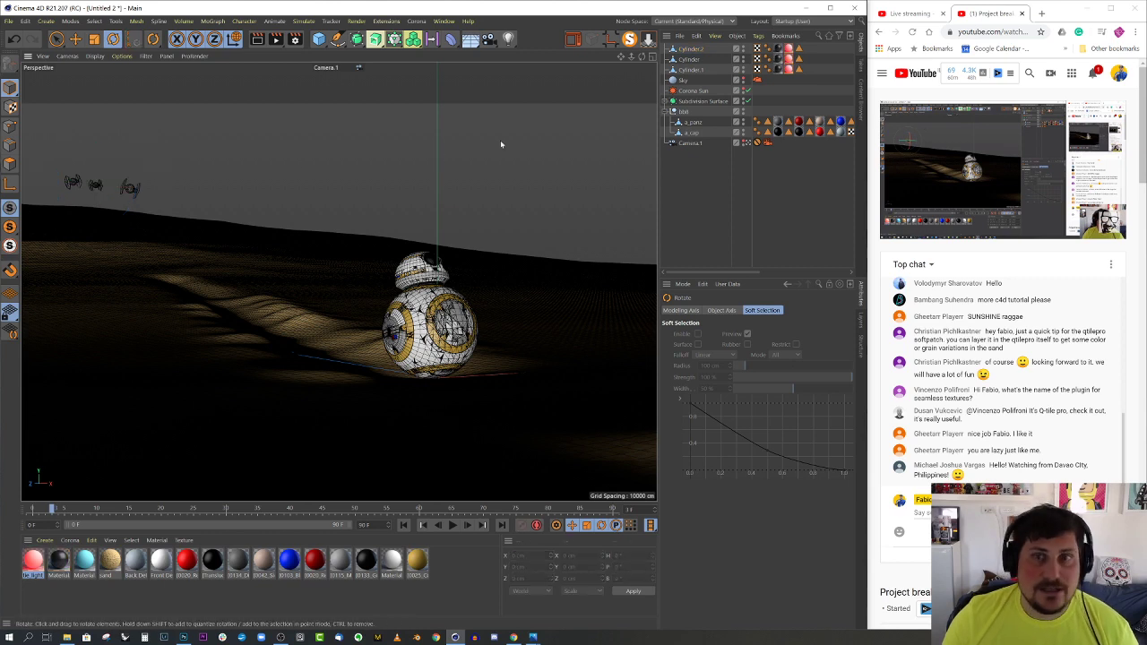
Group the three ships under one null
{"action": "left_click", "coordinate": [688, 70]}
{"action": "left_click", "coordinate": [692, 54], "text": "shift"}
{"action": "key", "text": "alt+g"}
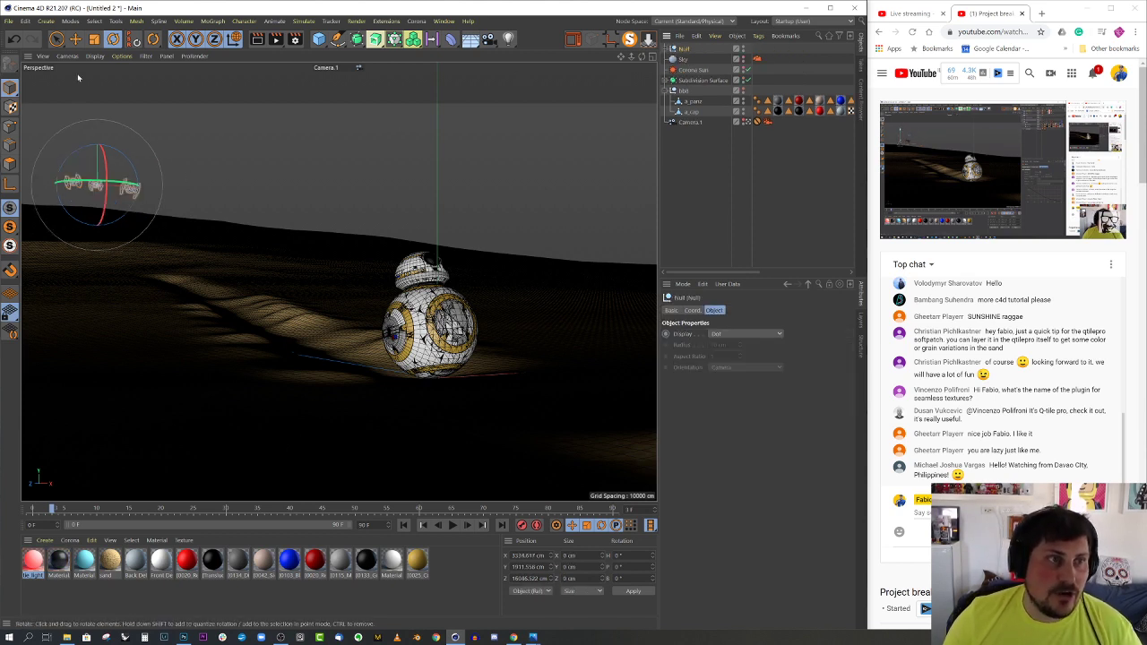
Keyframe the ship group flying along Z, from about 17507 cm at frame 0 to about 14940 cm at frame 6
{"action": "left_click", "coordinate": [75, 38]}
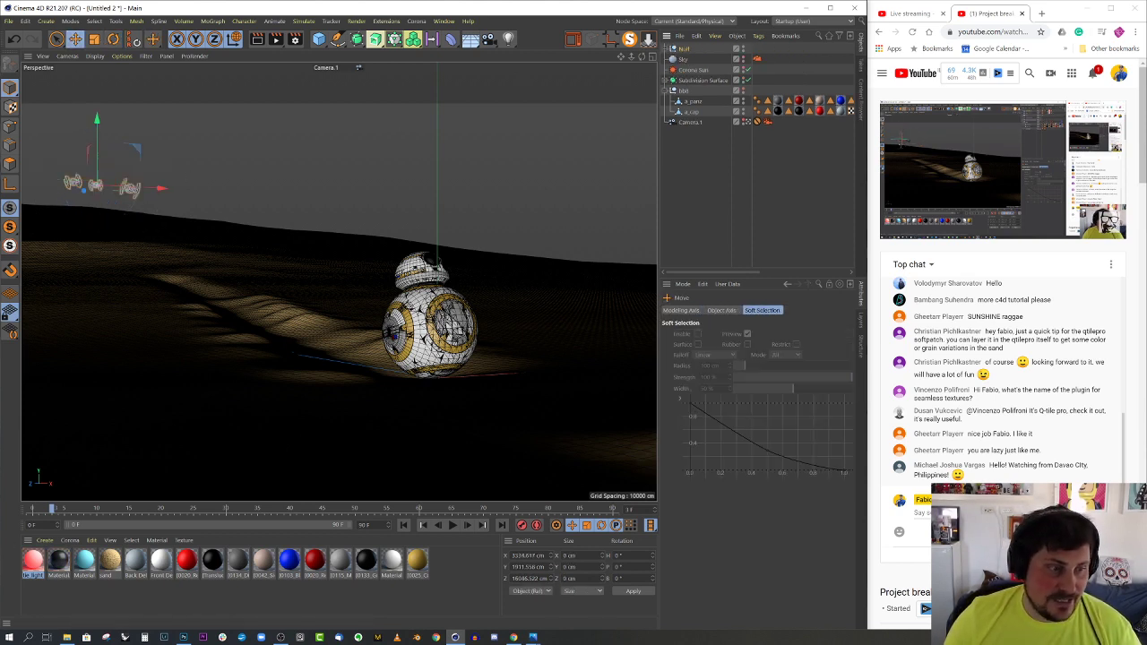
{"action": "left_click_drag", "start_coordinate": [54, 507], "coordinate": [32, 507]}
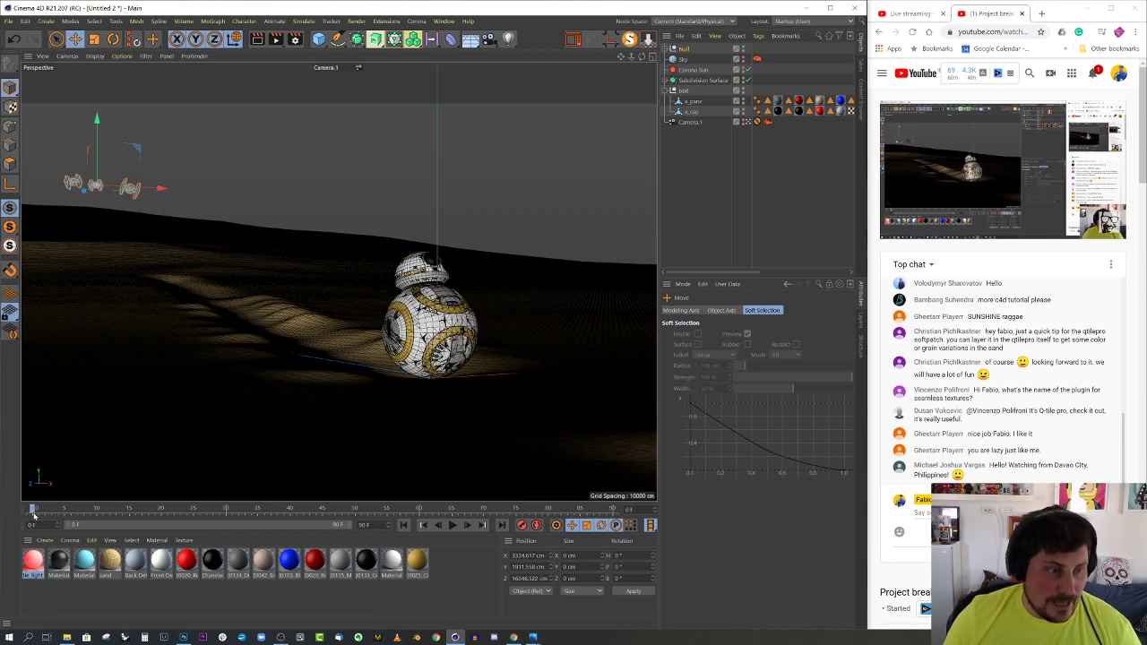
{"action": "left_click_drag", "start_coordinate": [34, 510], "coordinate": [70, 508]}
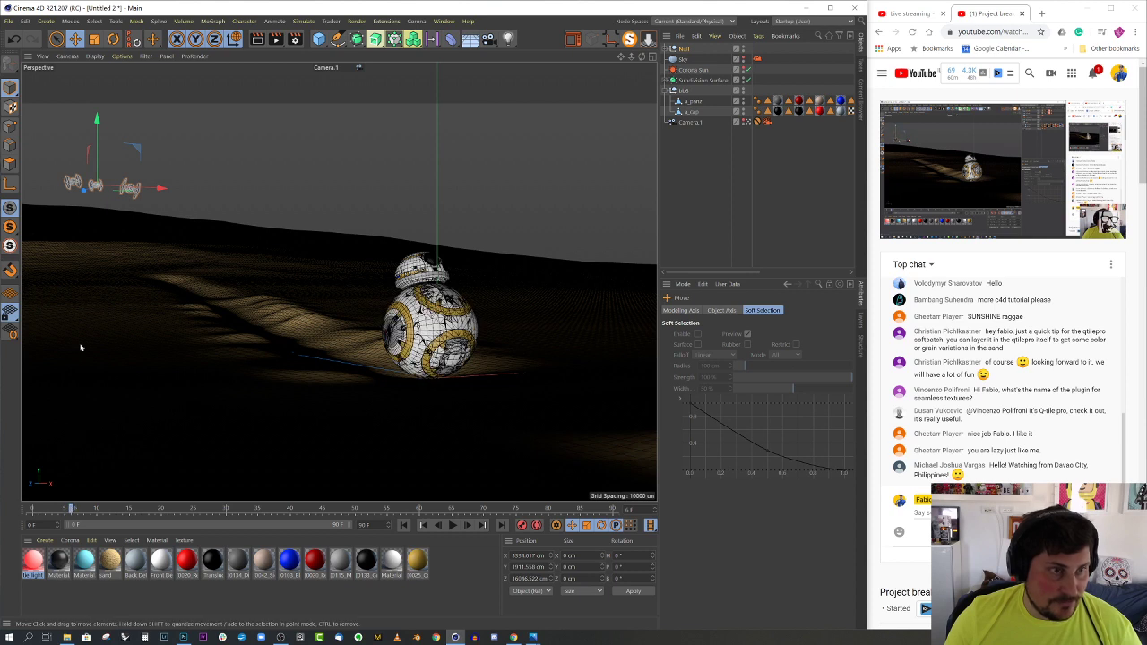
{"action": "left_click_drag", "start_coordinate": [85, 206], "coordinate": [103, 200]}
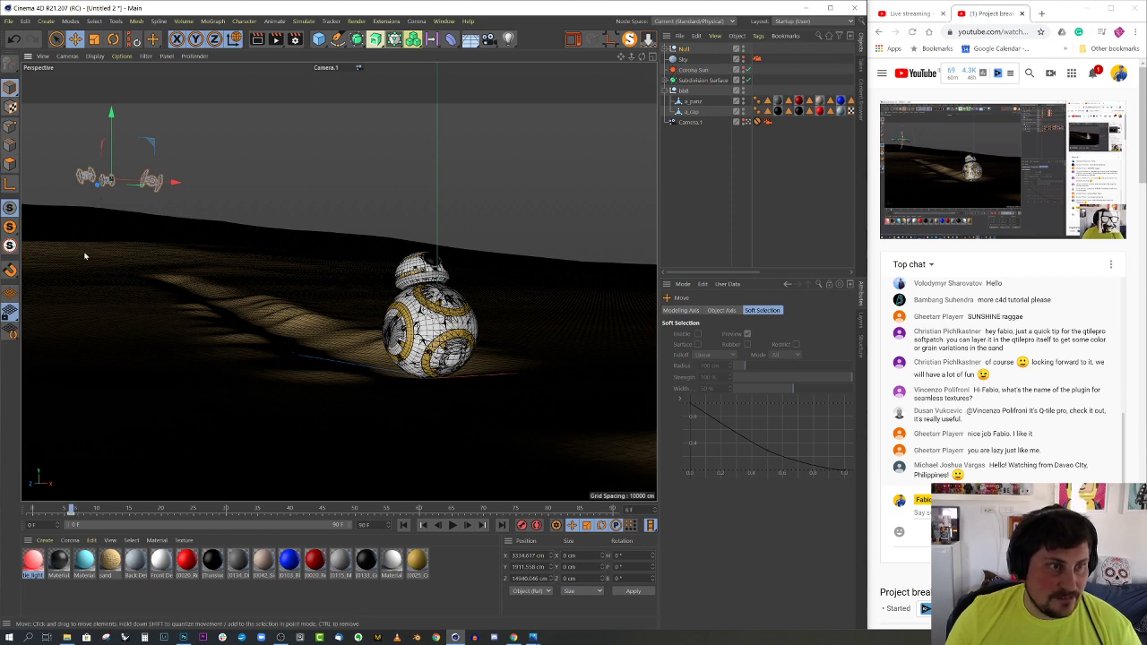
{"action": "left_click_drag", "start_coordinate": [71, 509], "coordinate": [33, 509]}
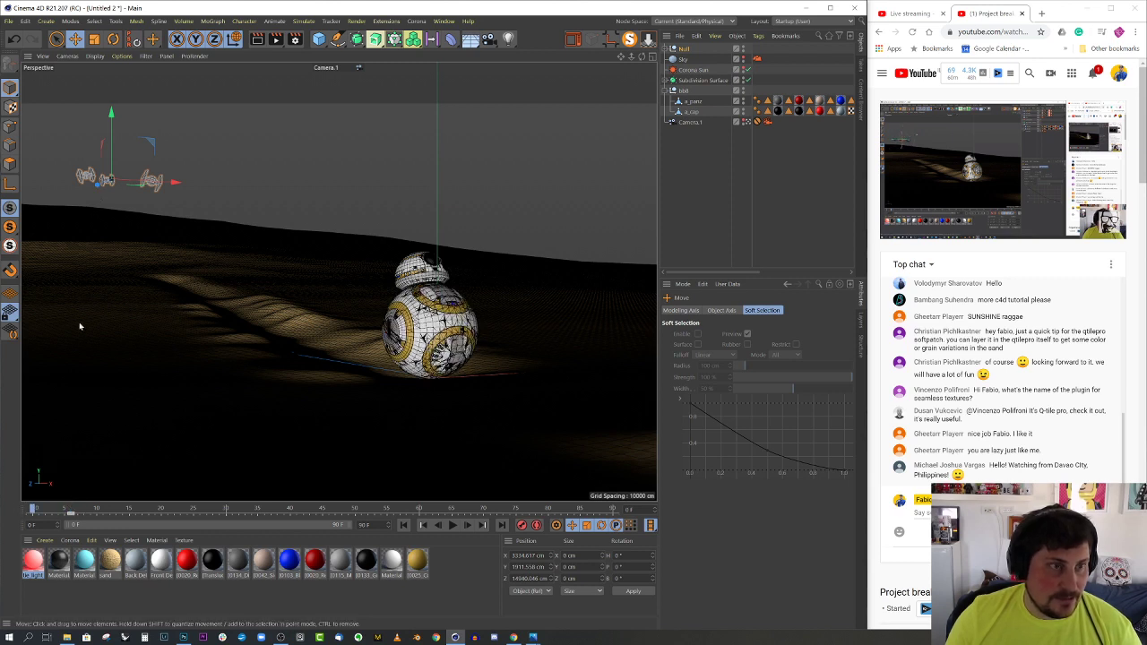
{"action": "left_click_drag", "start_coordinate": [95, 184], "coordinate": [64, 196]}
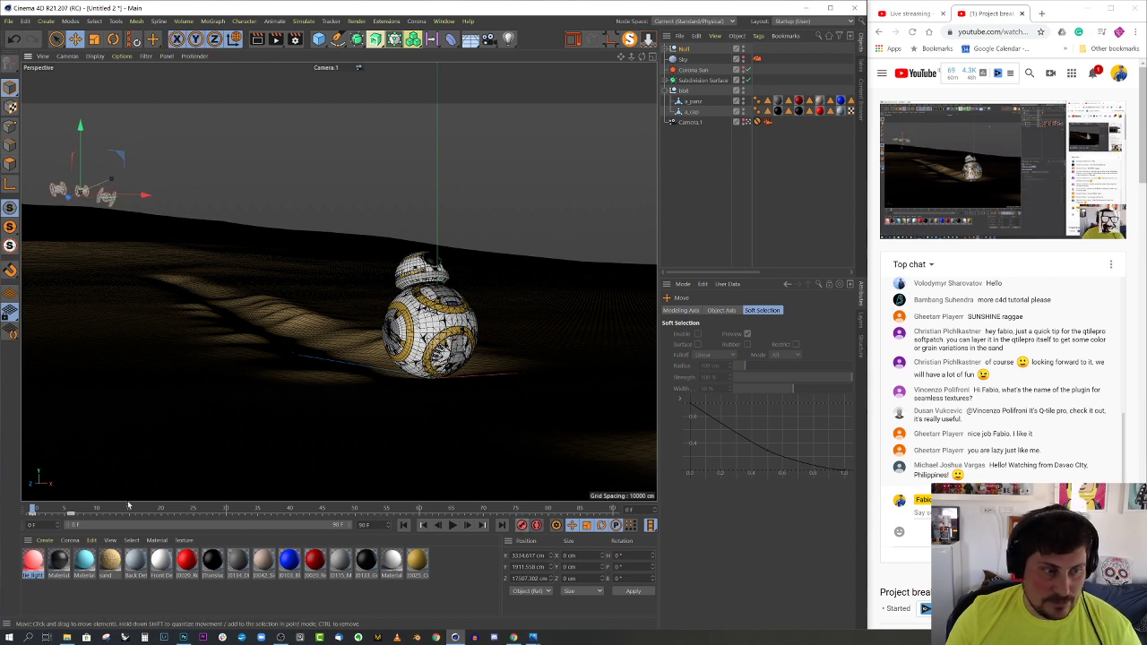
Render frame 3 with Corona to check the motion blur on the flying ships
{"action": "left_click_drag", "start_coordinate": [35, 509], "coordinate": [52, 508]}
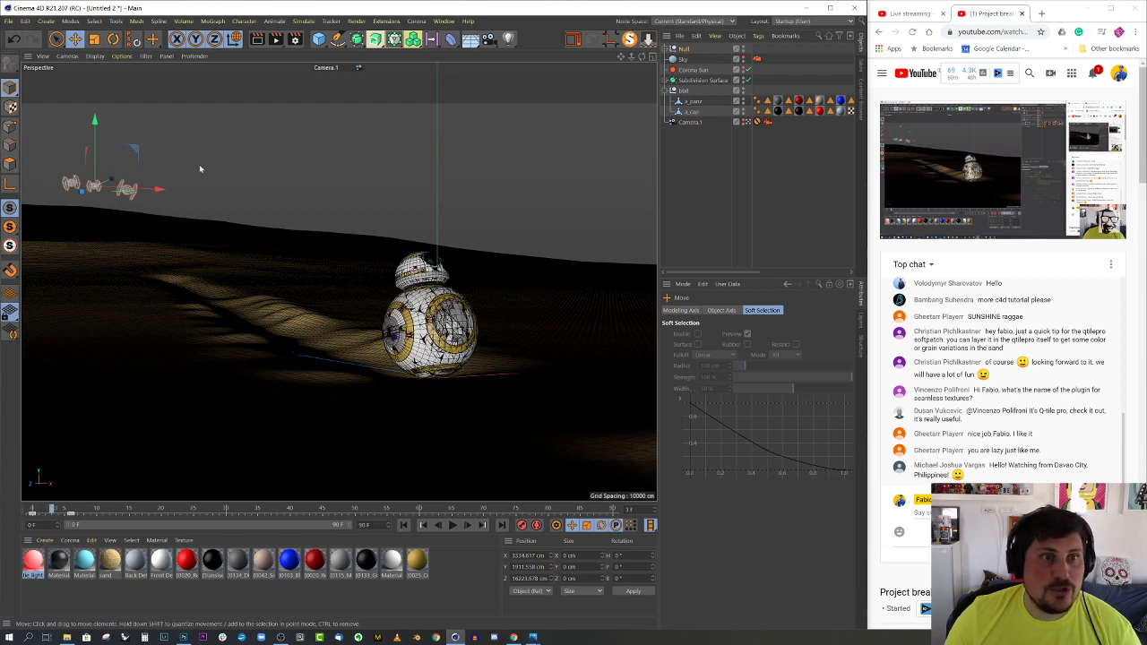
{"action": "left_click", "coordinate": [575, 39]}
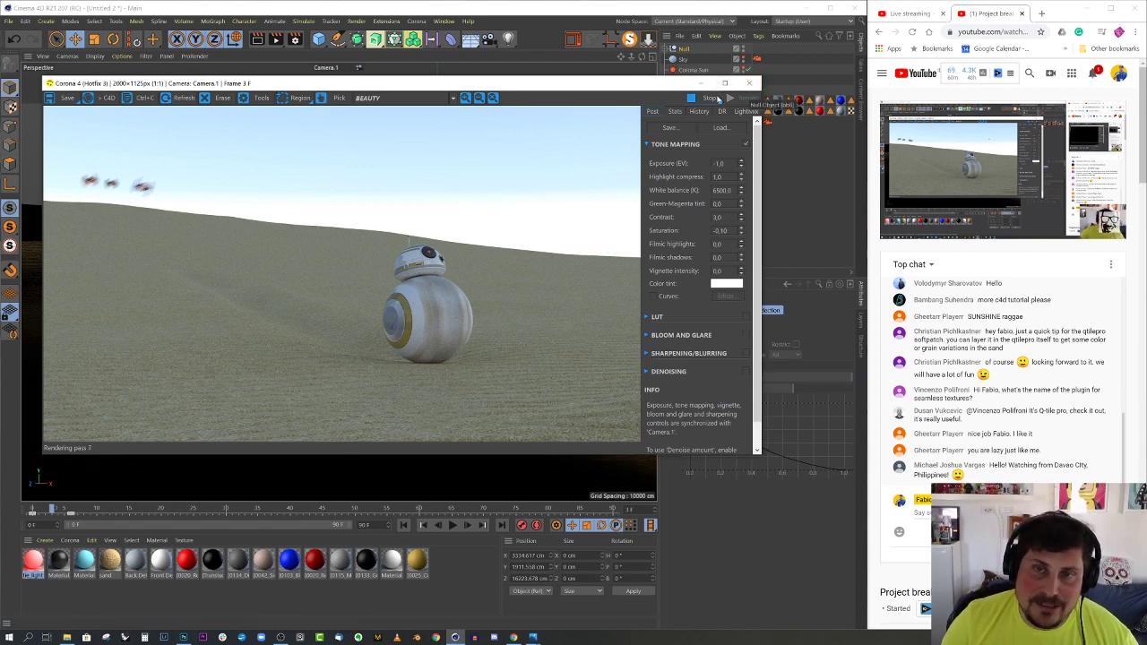
{"action": "left_click", "coordinate": [749, 84]}
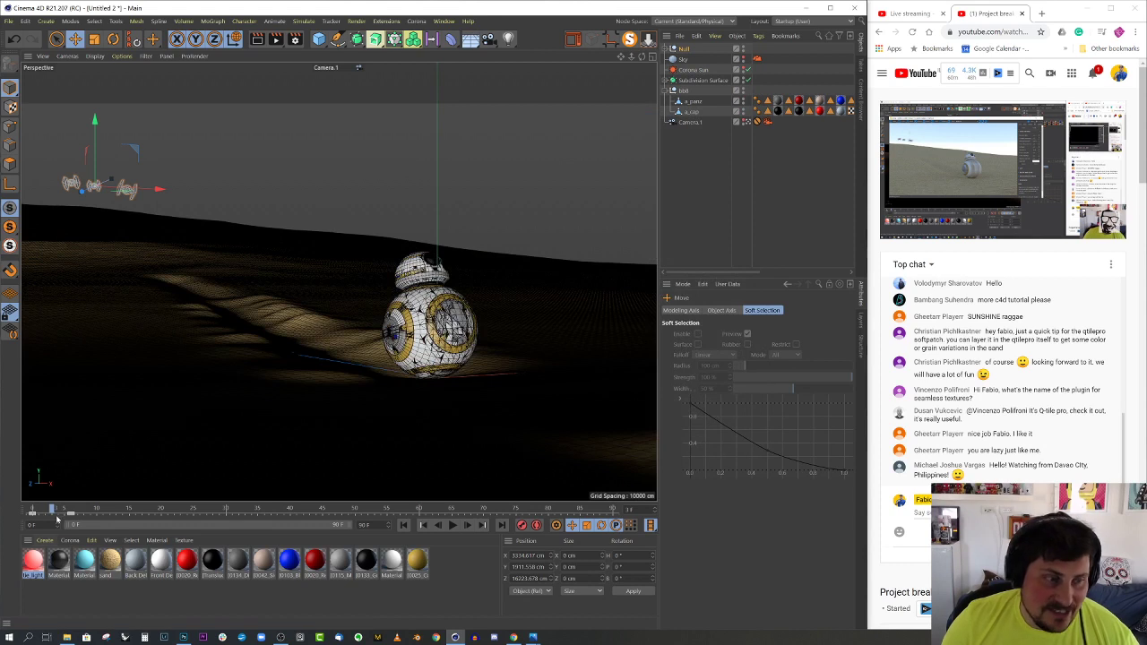
Shorten the group's travel by re-keying Z to about 16686 cm at frame 0 and about 15454 cm at frame 6
{"action": "left_click", "coordinate": [32, 509]}
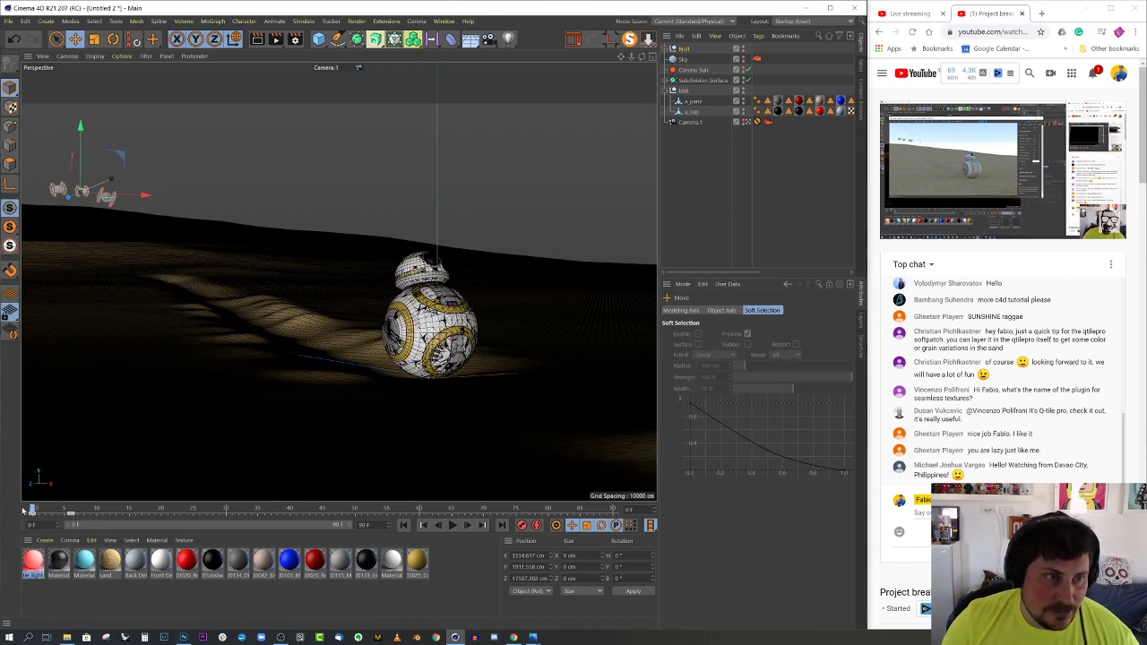
{"action": "left_click_drag", "start_coordinate": [70, 201], "coordinate": [79, 201]}
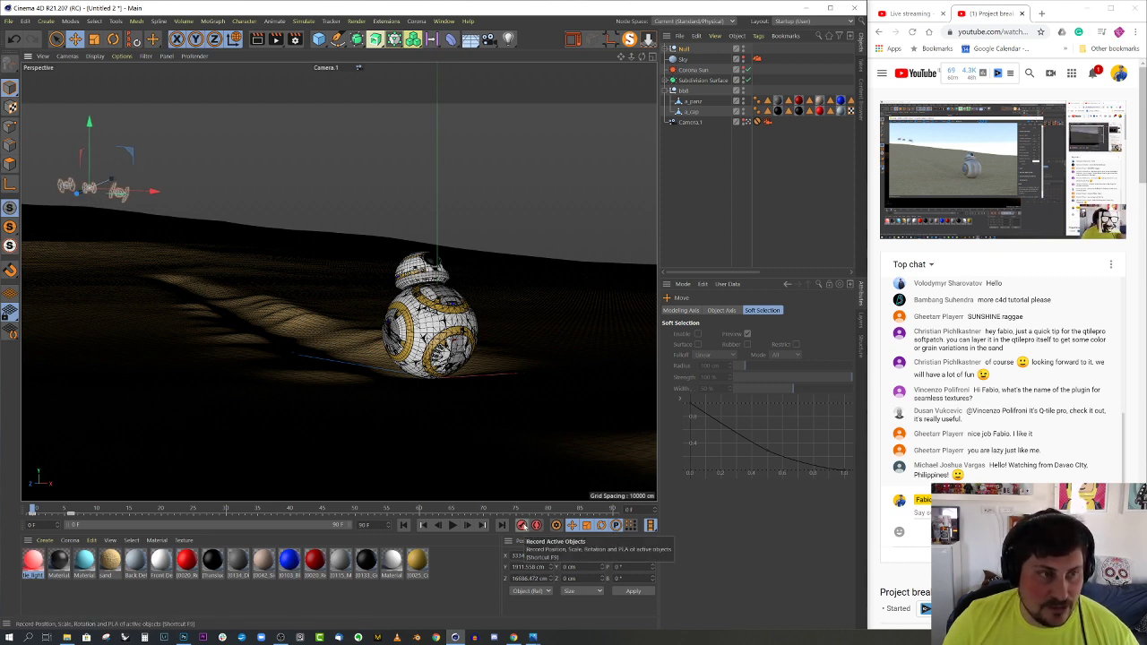
{"action": "left_click", "coordinate": [523, 526]}
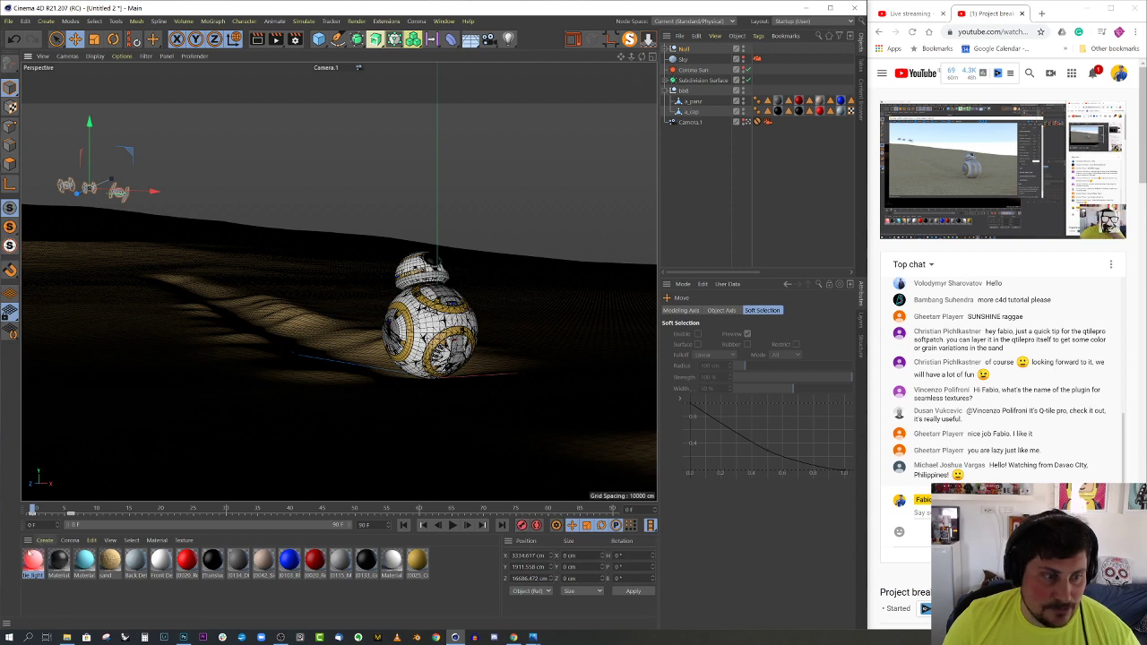
{"action": "left_click_drag", "start_coordinate": [33, 511], "coordinate": [71, 510]}
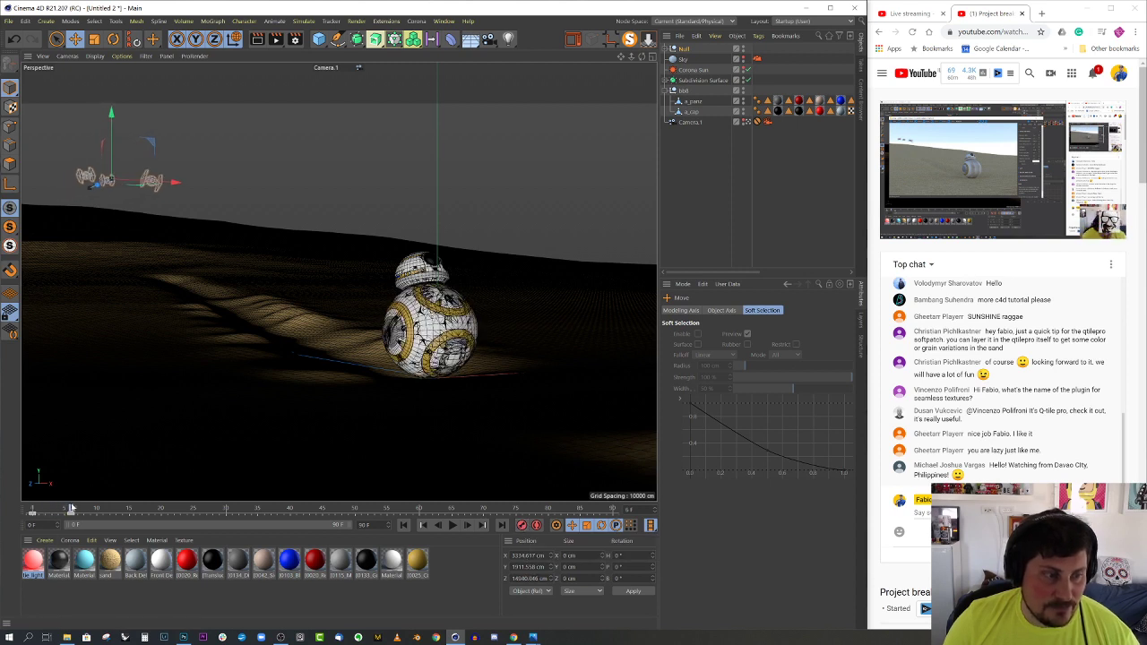
{"action": "left_click_drag", "start_coordinate": [95, 186], "coordinate": [89, 190]}
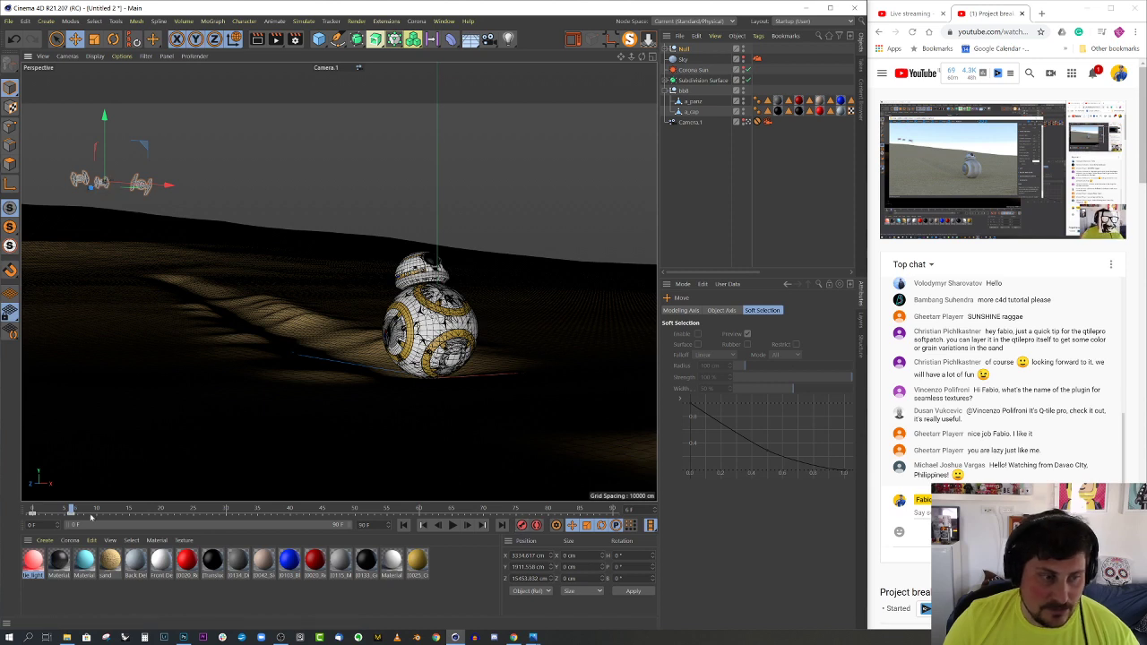
Render frame 3 again to check the ships' blur with the shortened travel
{"action": "left_click", "coordinate": [65, 509]}
{"action": "left_click_drag", "start_coordinate": [65, 510], "coordinate": [52, 509]}
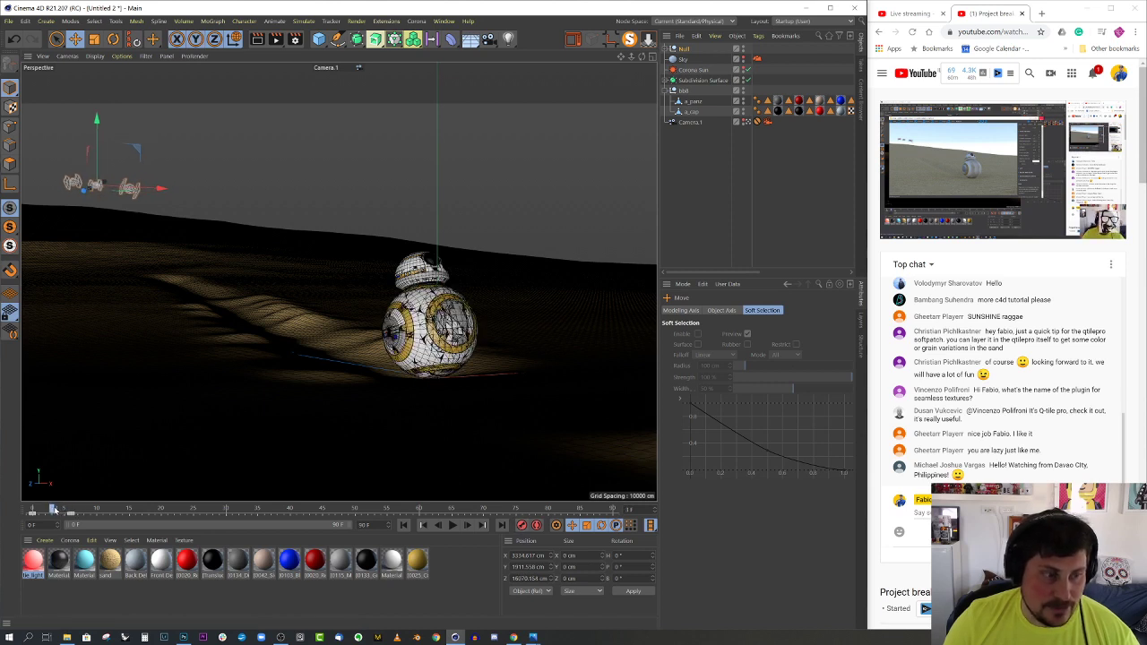
{"action": "left_click", "coordinate": [573, 38]}
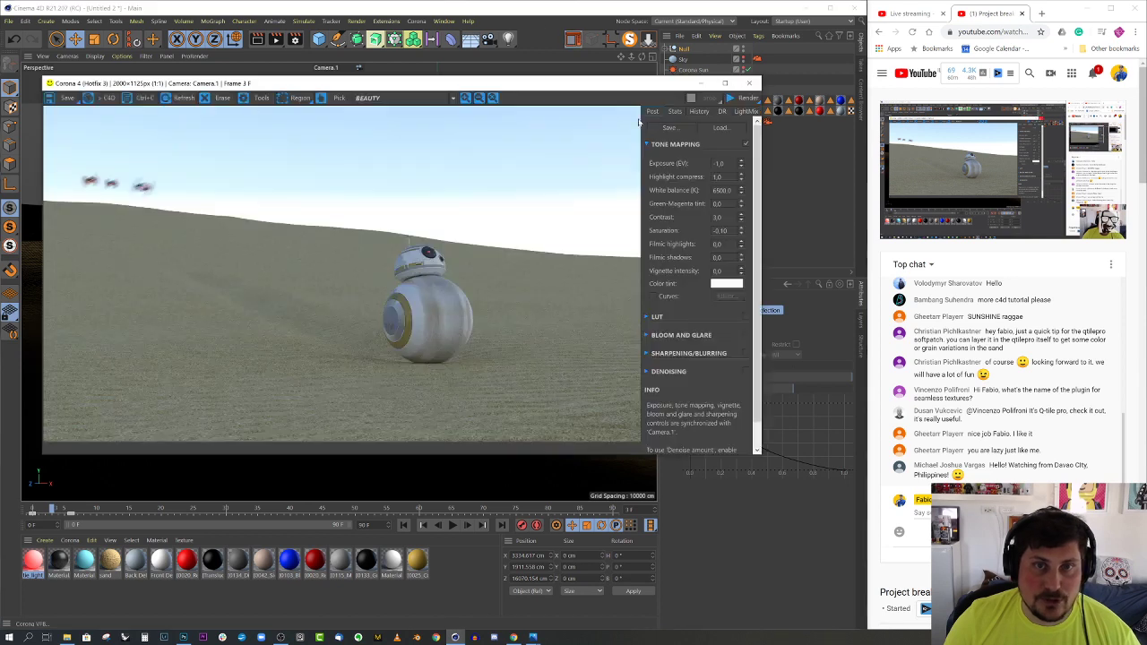
{"action": "left_click", "coordinate": [742, 99]}
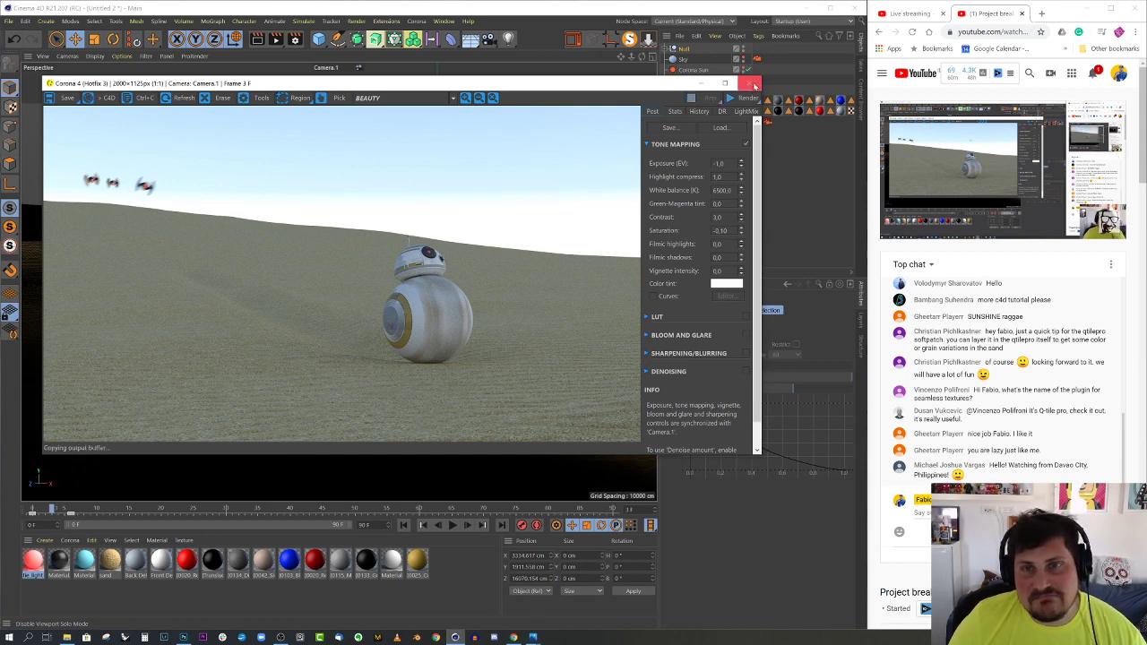
{"action": "left_click", "coordinate": [749, 82]}
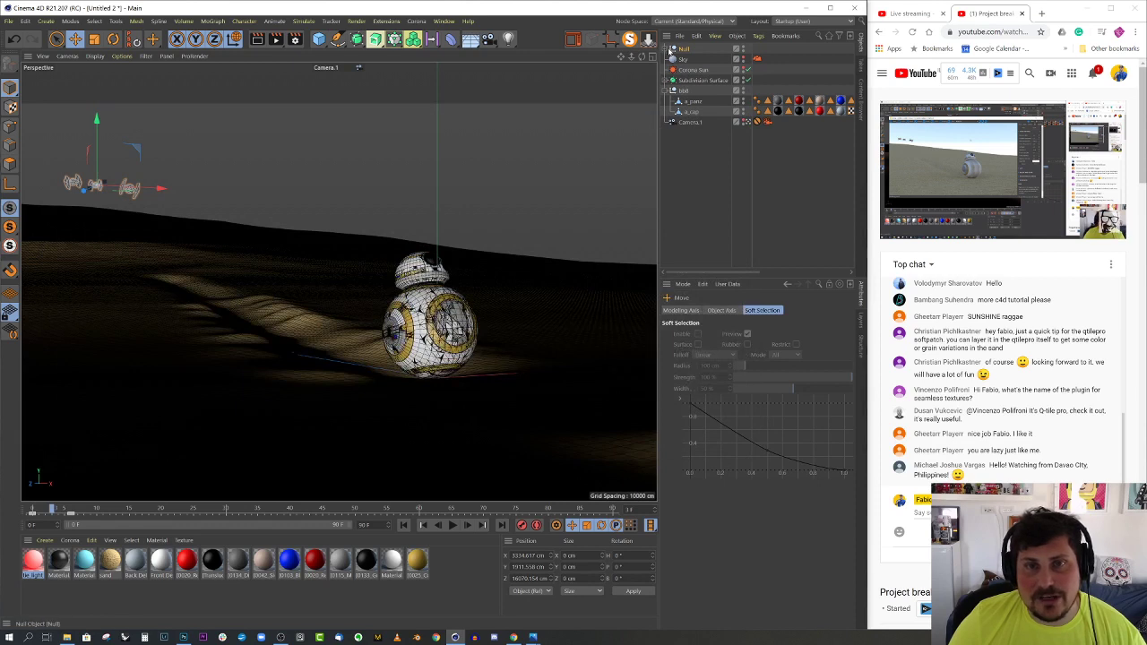
Scale the nearest ship, Cylinder.1, up uniformly to about 325 cm wide
{"action": "left_click", "coordinate": [665, 48]}
{"action": "left_click", "coordinate": [135, 193]}
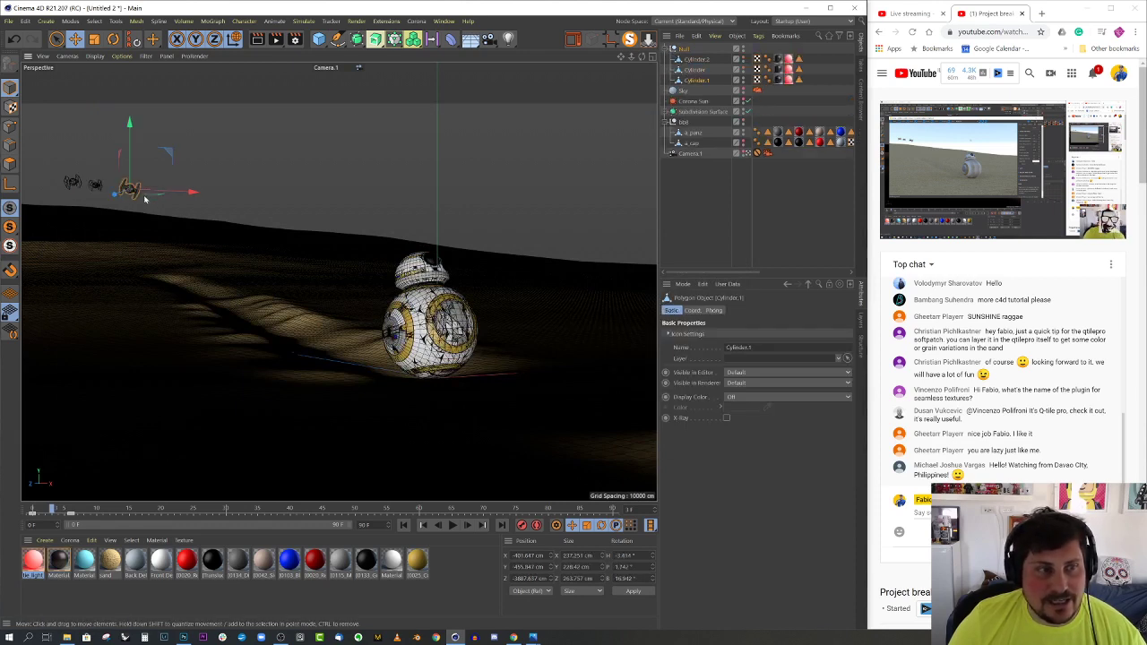
{"action": "key", "text": "t"}
{"action": "left_click_drag", "start_coordinate": [202, 180], "coordinate": [378, 132]}
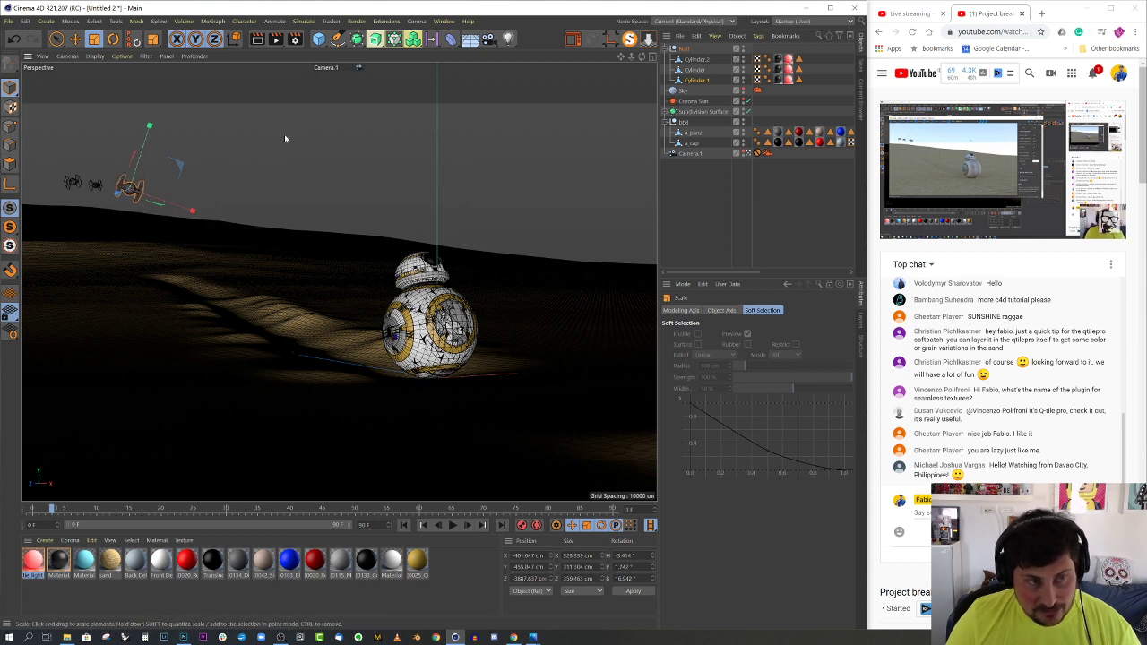
Scale the ship Cylinder.2 down uniformly to about 179 cm wide and render the frame to check the ship sizes
{"action": "left_click", "coordinate": [95, 184]}
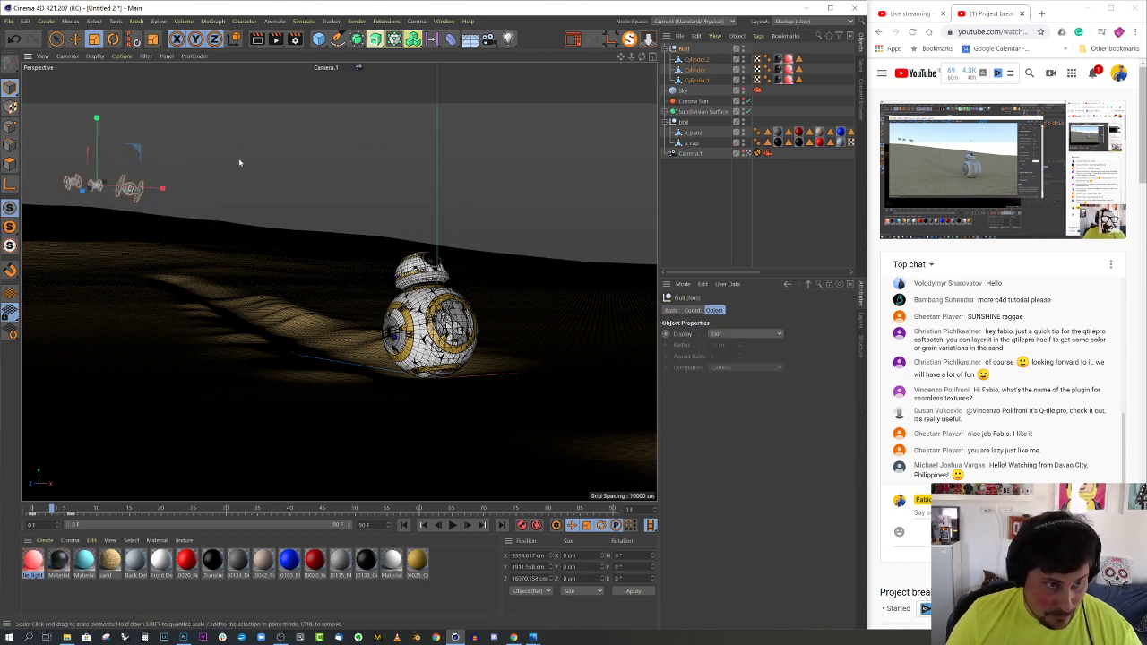
{"action": "left_click", "coordinate": [686, 81]}
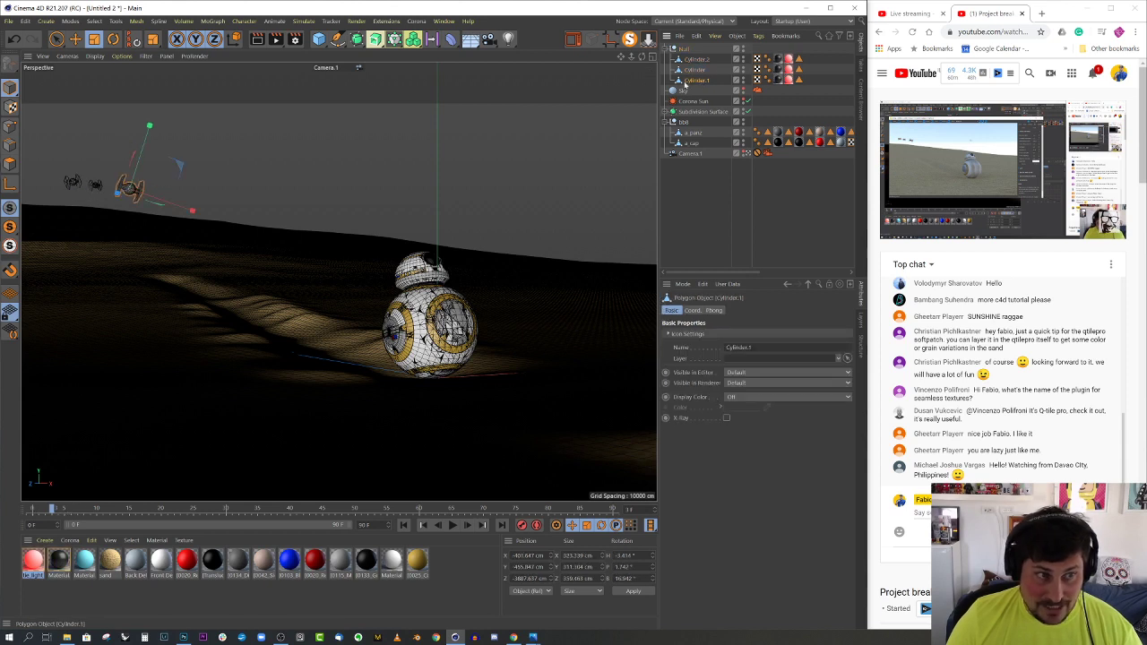
{"action": "left_click", "coordinate": [703, 60]}
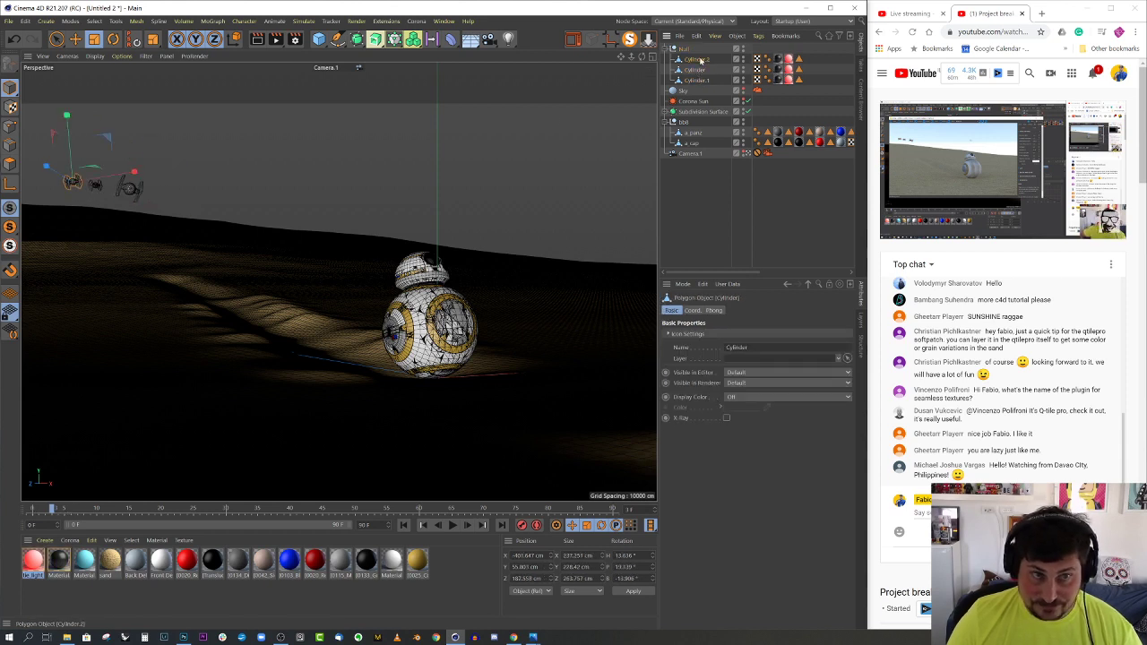
{"action": "left_click_drag", "start_coordinate": [374, 163], "coordinate": [237, 192]}
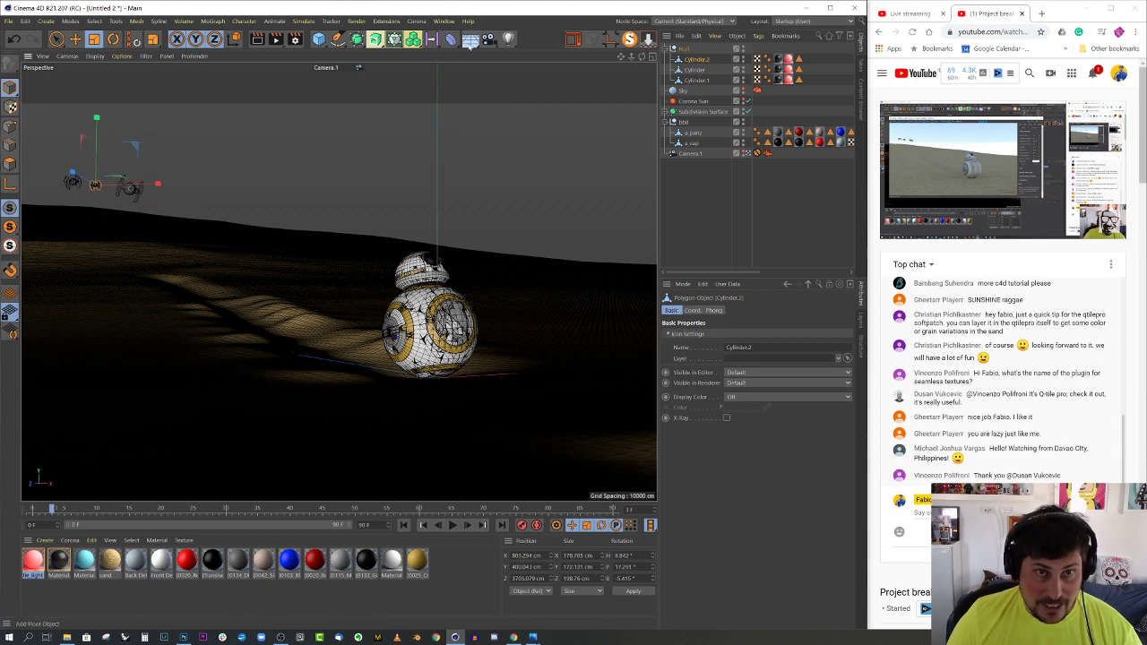
{"action": "left_click", "coordinate": [574, 39]}
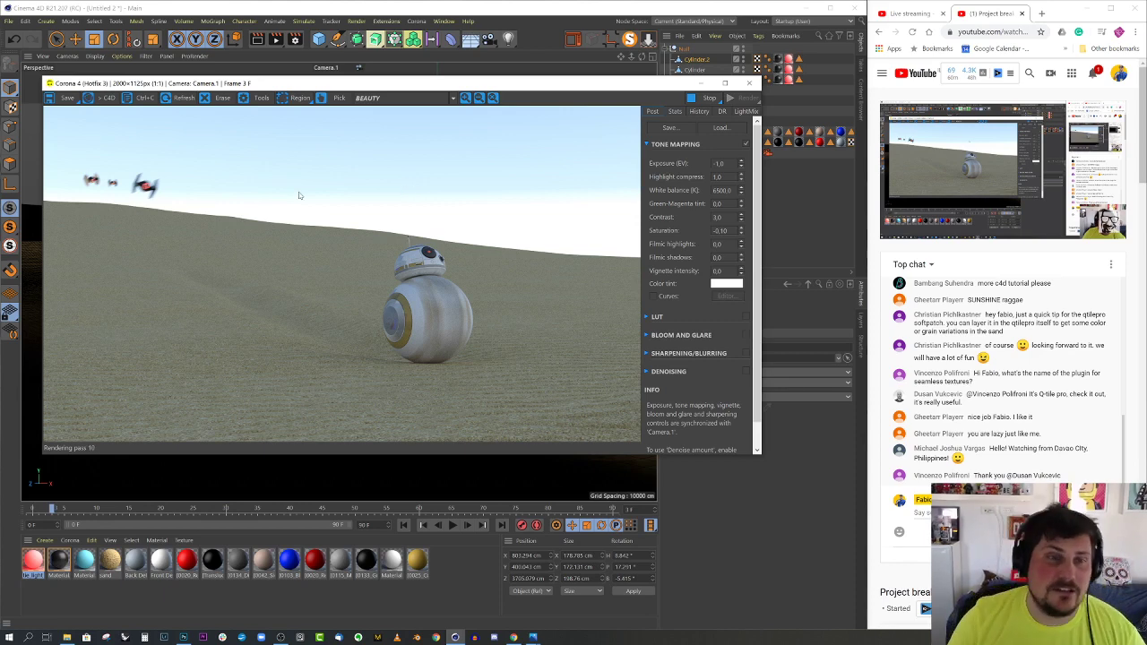
Close the render window and study the reference image bb8.jpg
{"action": "left_click", "coordinate": [752, 85]}
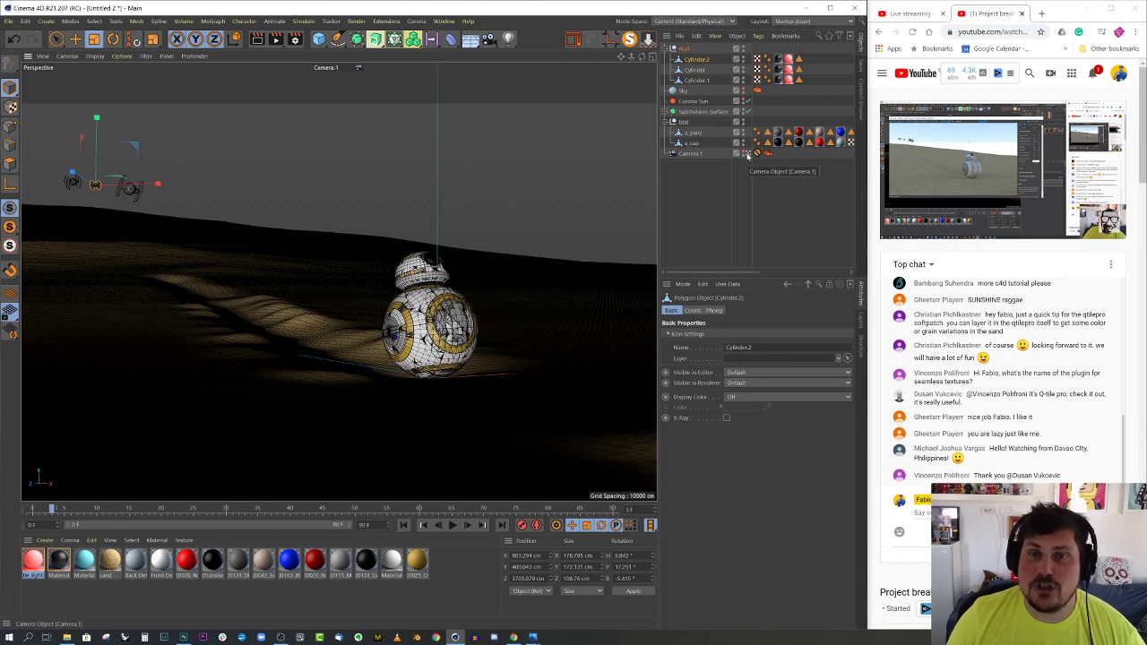
{"action": "mouse_move", "coordinate": [532, 638]}
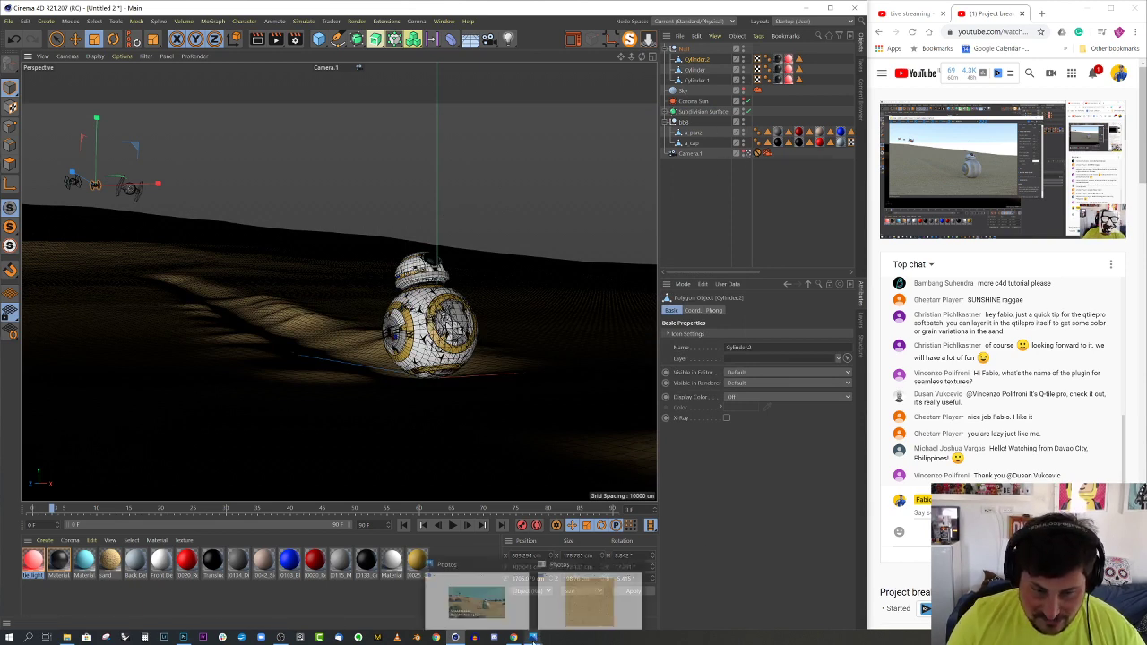
{"action": "left_click", "coordinate": [511, 603]}
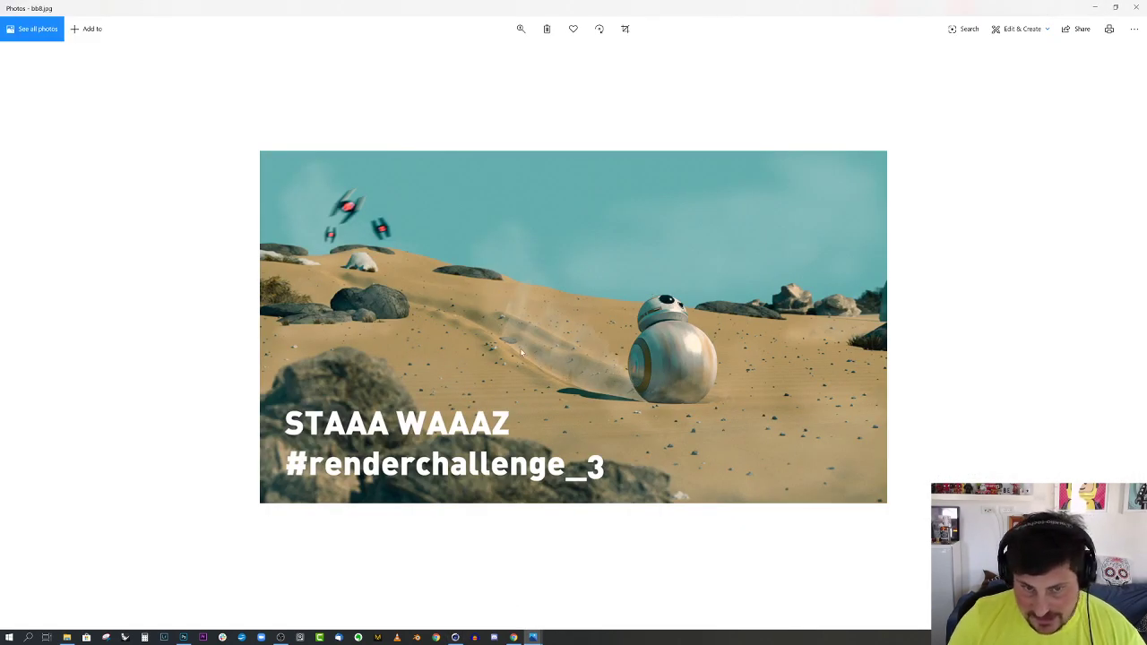
{"action": "left_click", "coordinate": [1136, 7]}
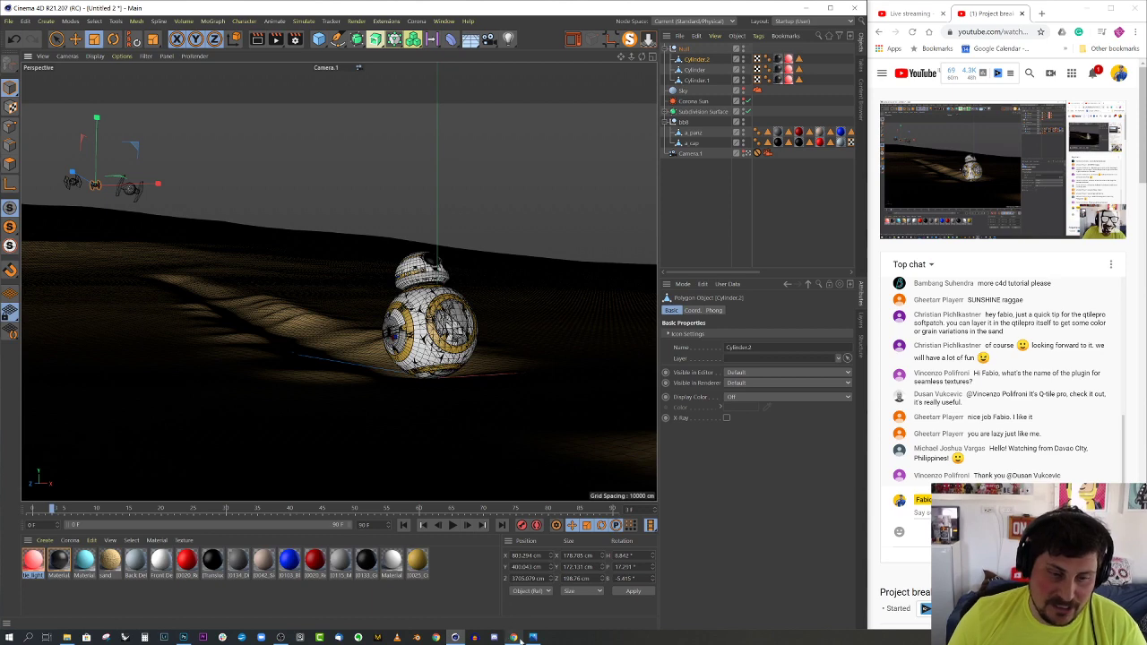
Switch to the open challenge_3 project and render its frame to examine the finished scene
{"action": "mouse_move", "coordinate": [516, 638]}
{"action": "mouse_move", "coordinate": [534, 600]}
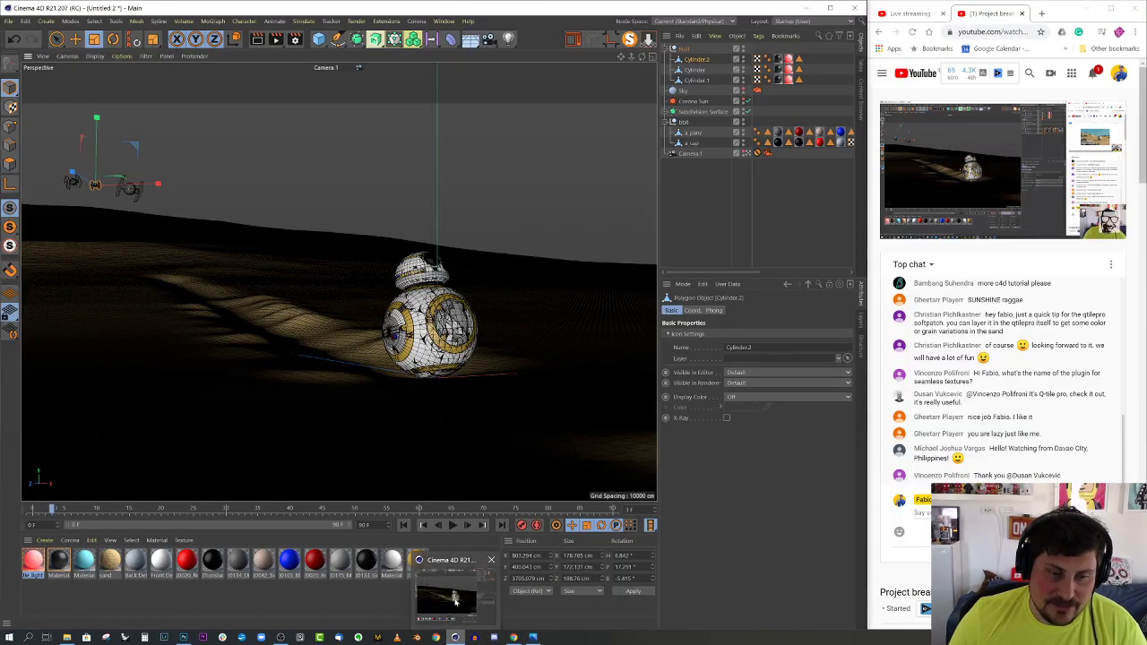
{"action": "left_click", "coordinate": [443, 21]}
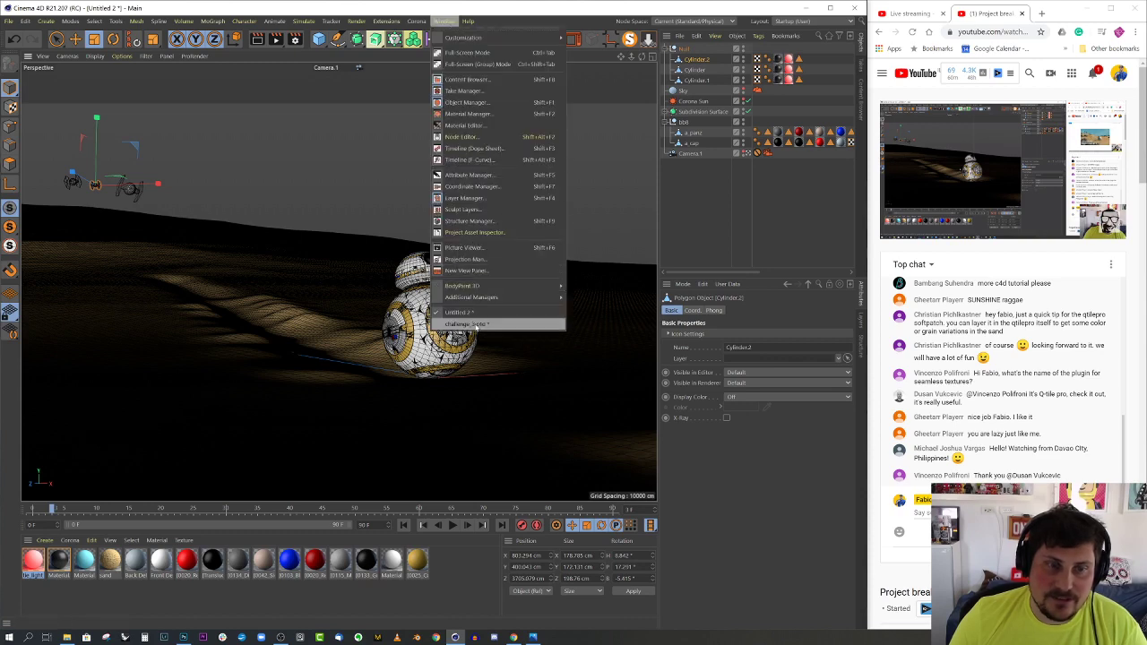
{"action": "left_click", "coordinate": [466, 323]}
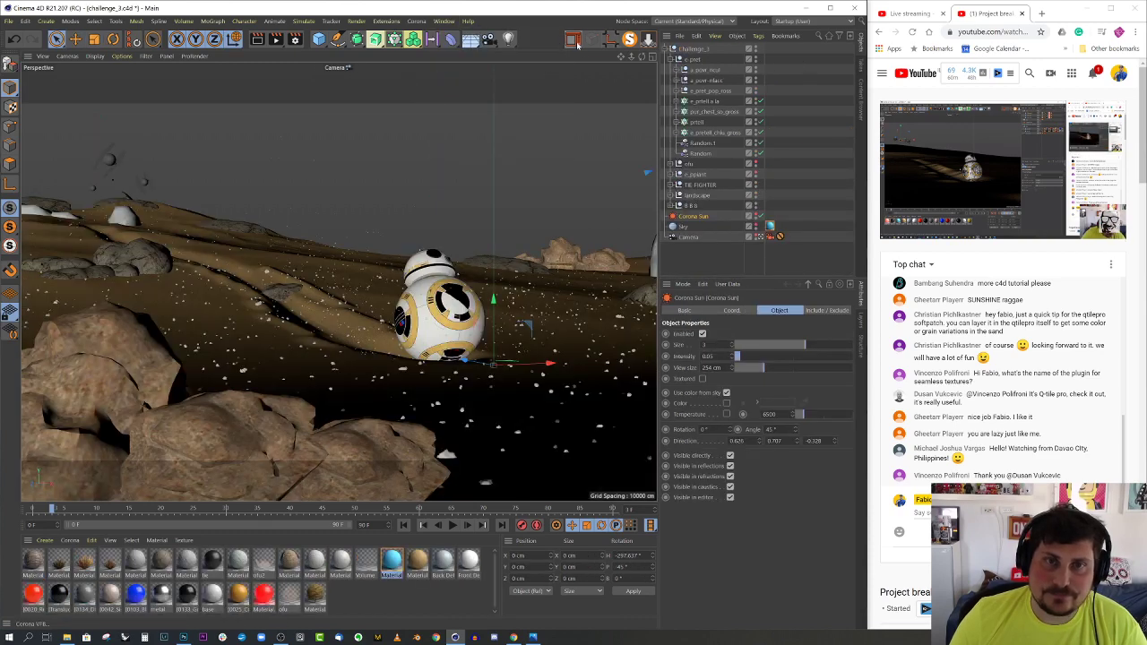
{"action": "left_click", "coordinate": [632, 40]}
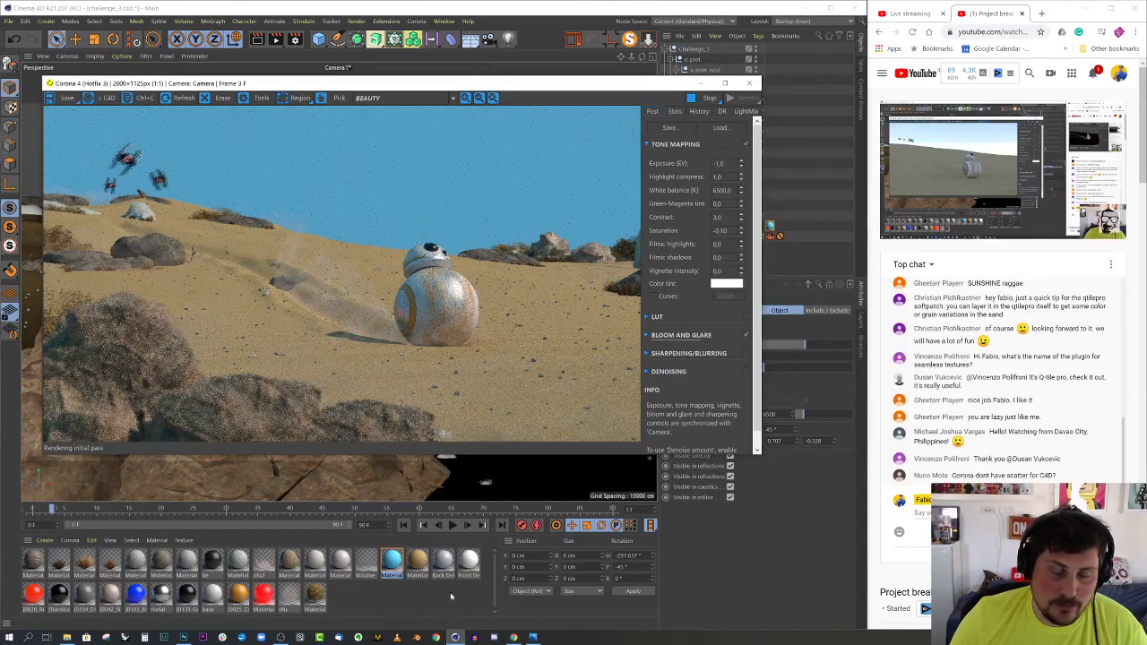
Close the sand texture image, look at the reference bb8.jpg again and close the challenge_3 render window
{"action": "mouse_move", "coordinate": [532, 637]}
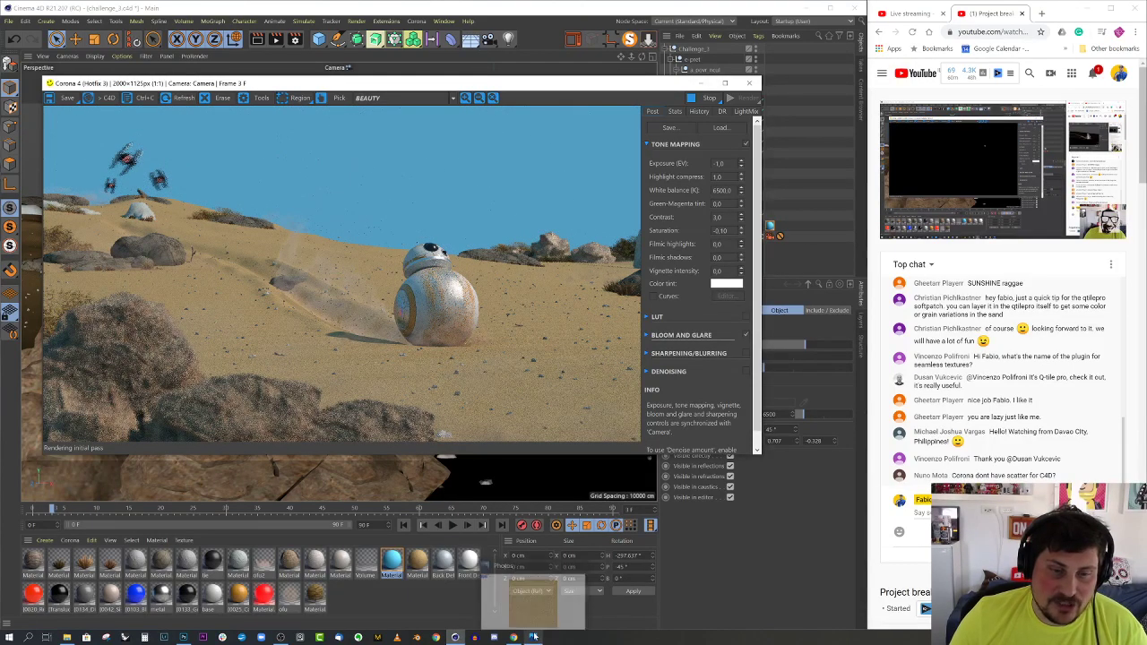
{"action": "left_click", "coordinate": [533, 592]}
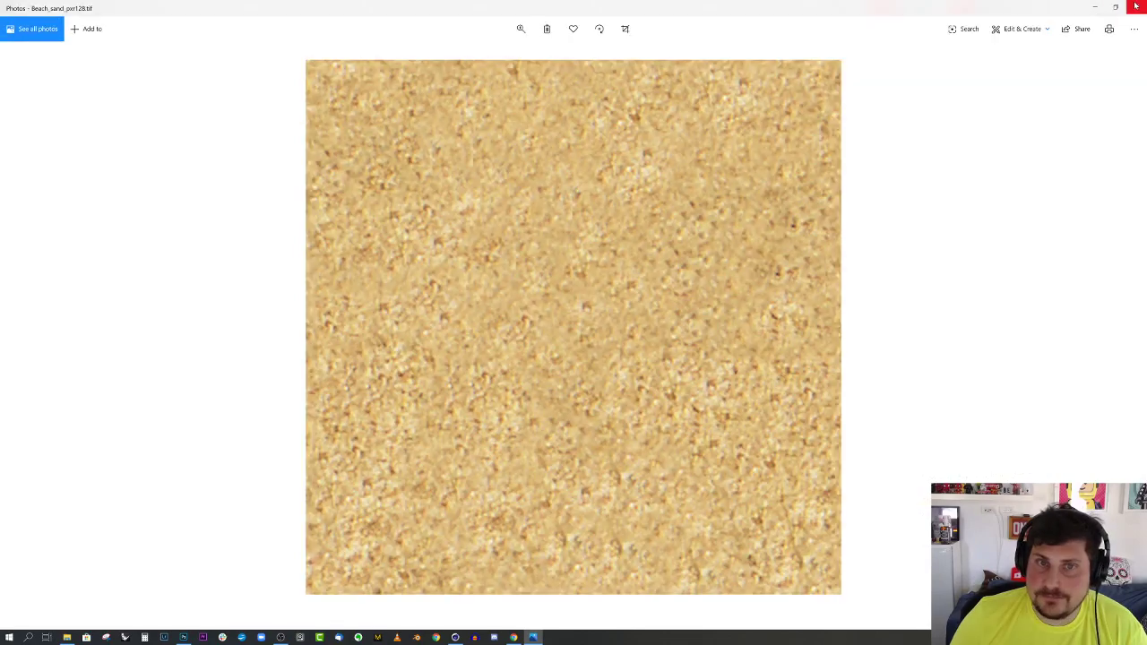
{"action": "left_click", "coordinate": [1135, 7]}
{"action": "left_click", "coordinate": [66, 638]}
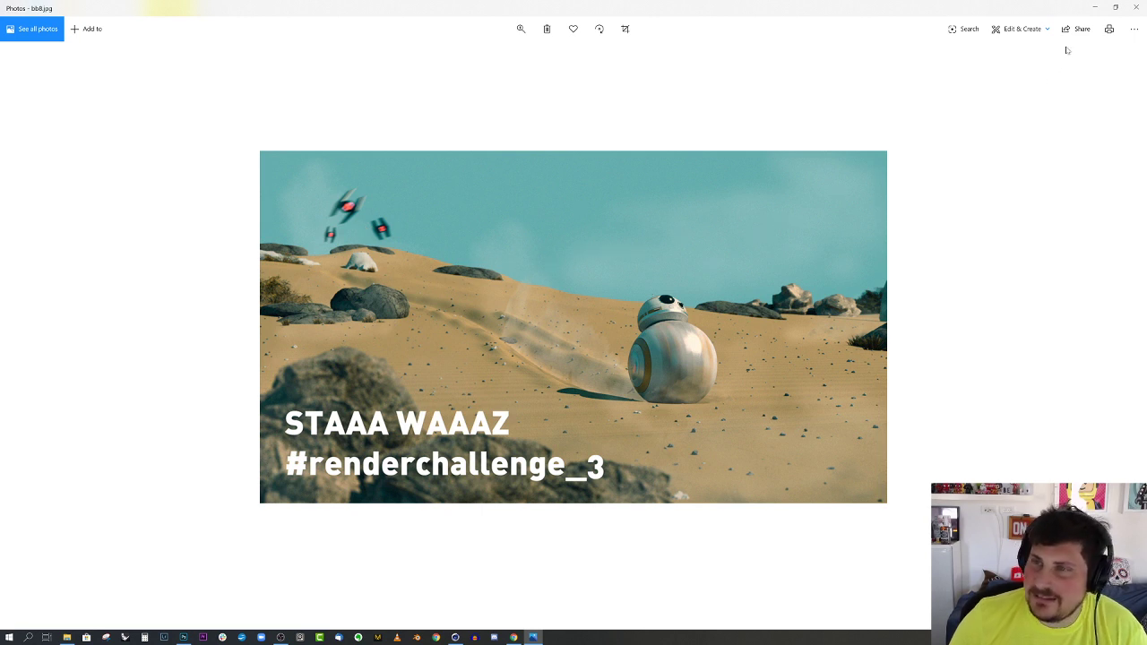
{"action": "left_click", "coordinate": [1096, 7]}
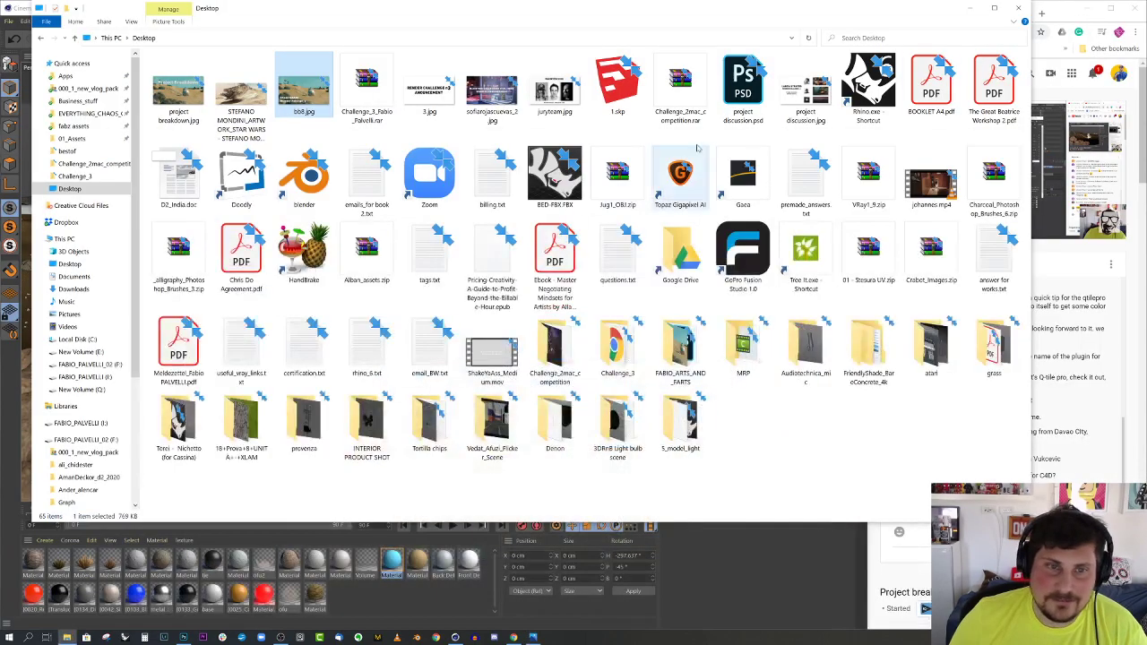
{"action": "left_click", "coordinate": [971, 7]}
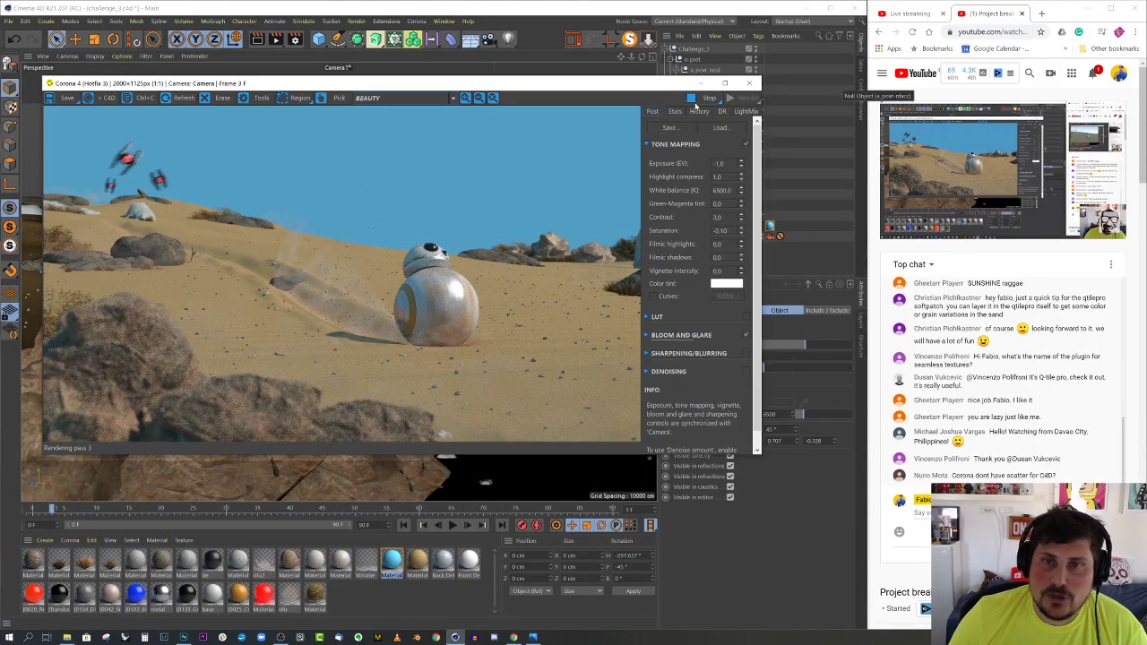
{"action": "left_click", "coordinate": [749, 83]}
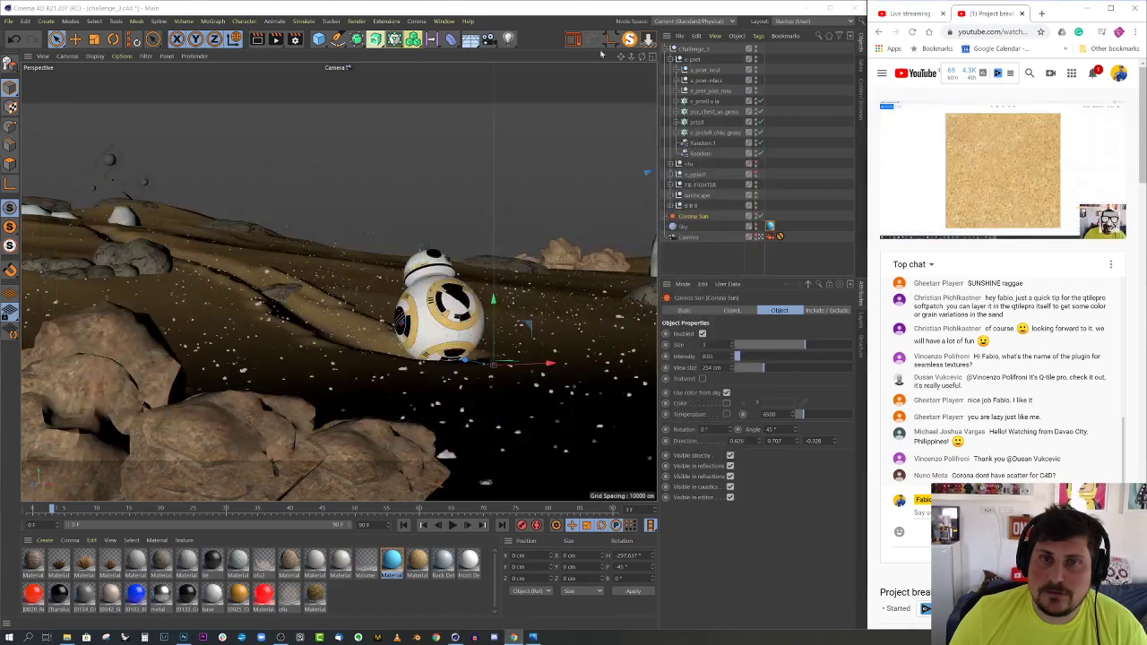
Return to the Untitled 2 project and leave the Camera.1 view for a free view of BB-8 and its sand trail
{"action": "left_click", "coordinate": [444, 21]}
{"action": "left_click", "coordinate": [475, 313]}
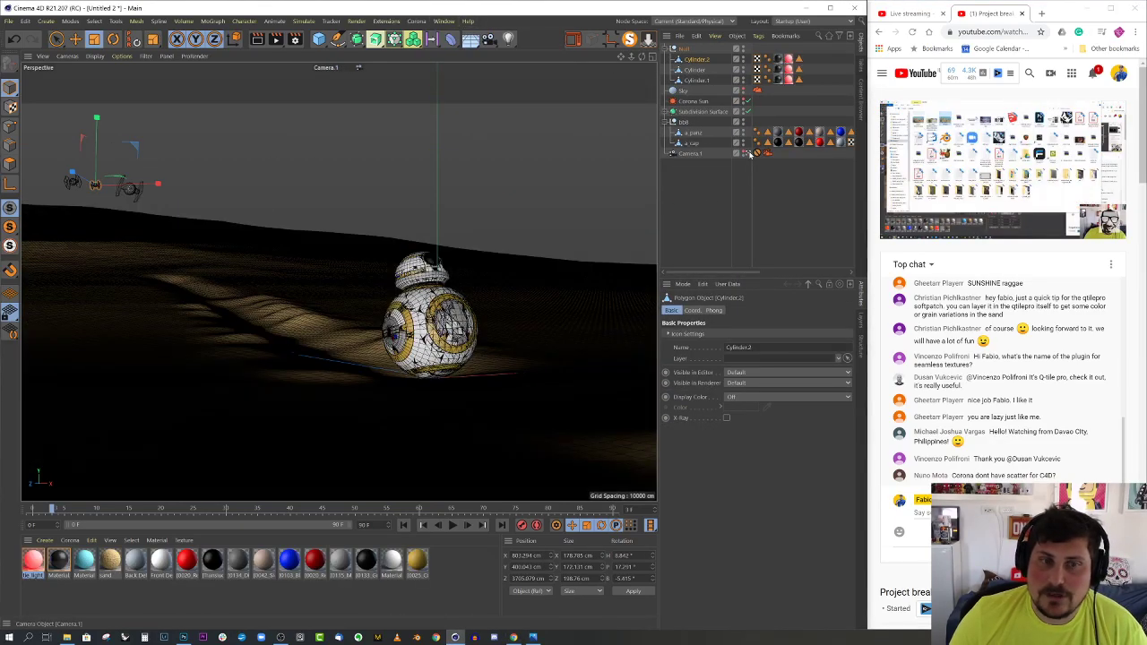
{"action": "left_click", "coordinate": [748, 153]}
{"action": "left_click_drag", "start_coordinate": [296, 305], "coordinate": [338, 259], "text": "alt"}
{"action": "right_click_drag", "start_coordinate": [336, 257], "coordinate": [438, 254], "text": "alt"}
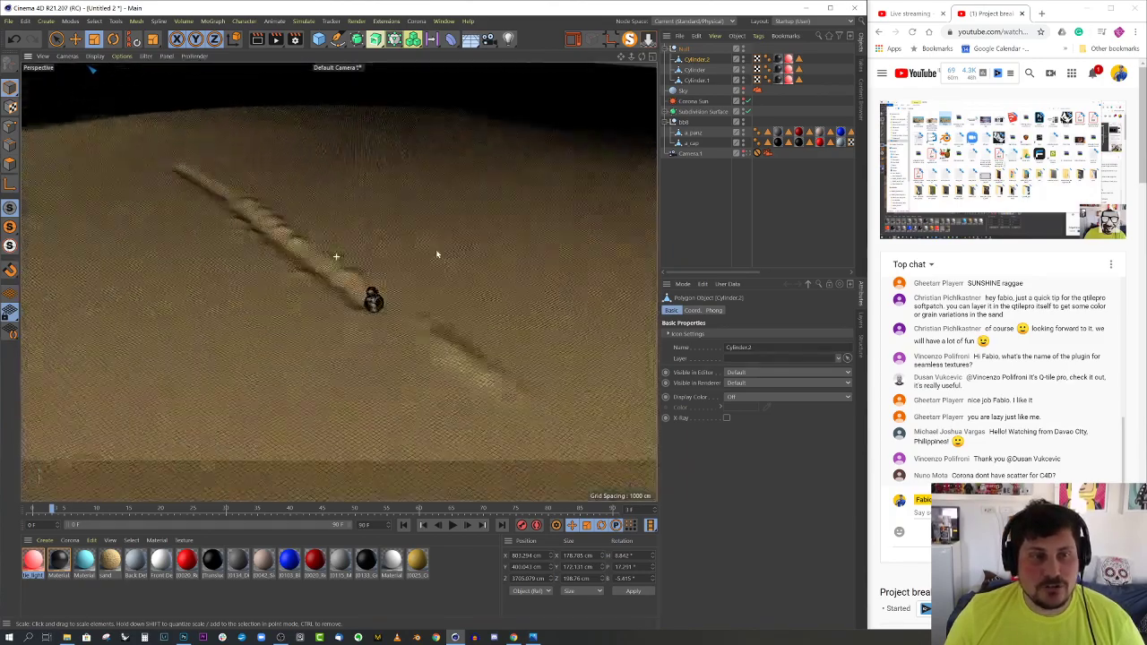
{"action": "left_click_drag", "start_coordinate": [325, 308], "coordinate": [371, 284], "text": "alt"}
{"action": "middle_click_drag", "start_coordinate": [371, 284], "coordinate": [422, 341], "text": "alt"}
{"action": "right_click_drag", "start_coordinate": [423, 341], "coordinate": [466, 337], "text": "alt"}
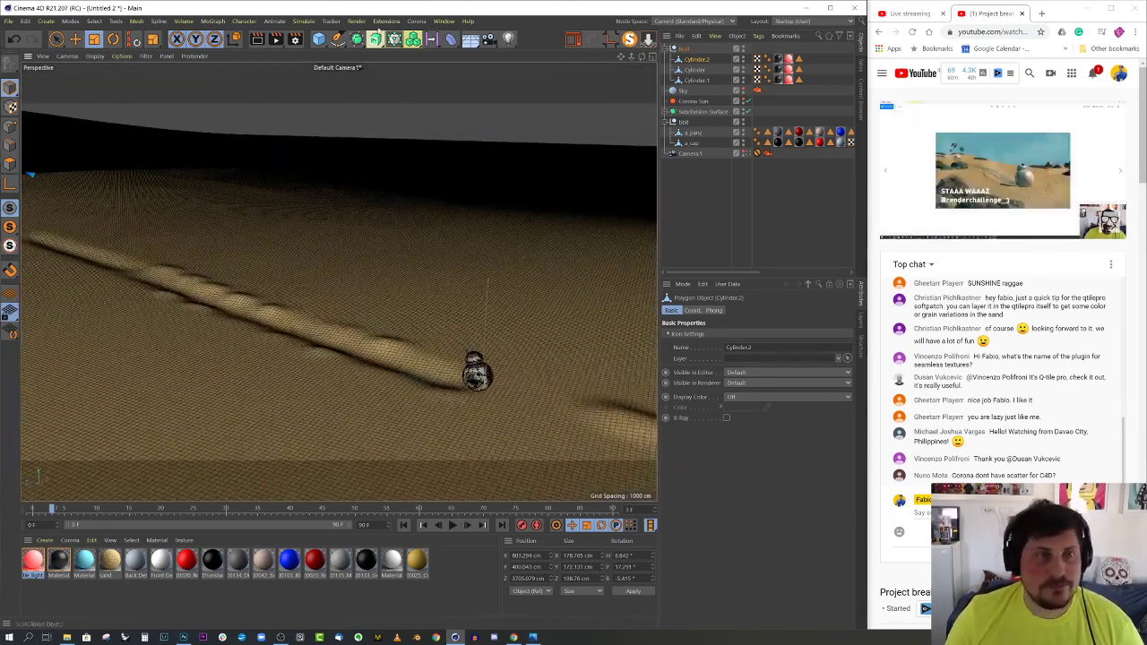
Add a plane at BB-8 and rotate it upright to a bank of -90° and a heading of about -15°
{"action": "left_click_drag", "start_coordinate": [319, 39], "coordinate": [421, 81]}
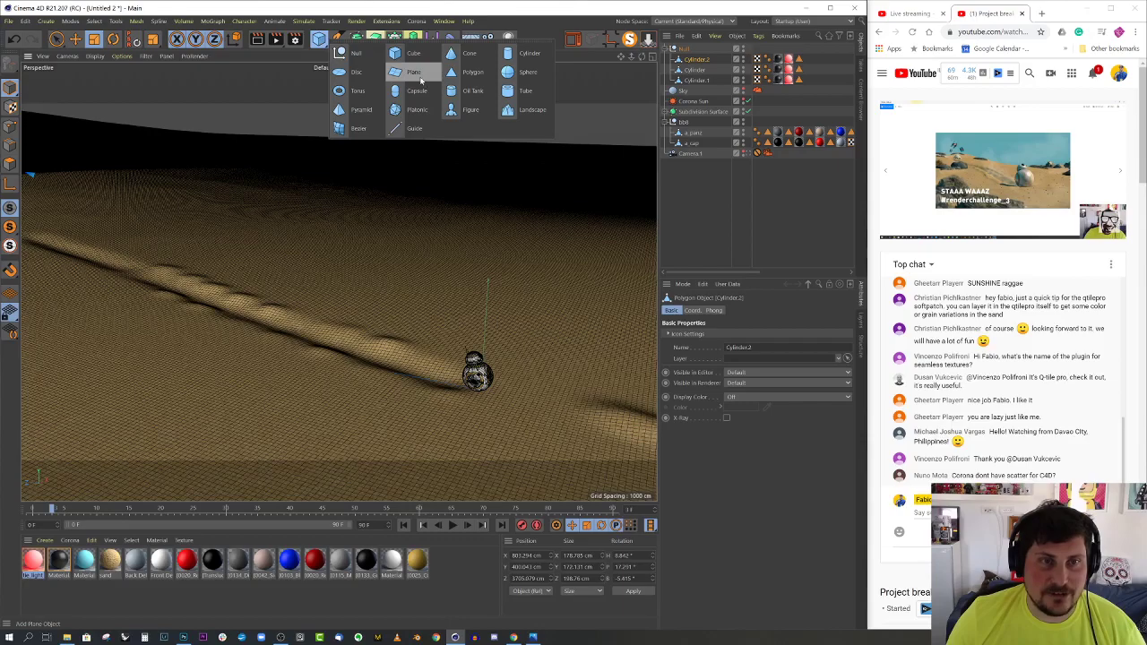
{"action": "left_click", "coordinate": [420, 79]}
{"action": "scroll", "coordinate": [350, 142], "scroll_direction": "down", "scroll_amount": 3}
{"action": "left_click_drag", "start_coordinate": [377, 200], "coordinate": [331, 282], "text": "alt"}
{"action": "scroll", "coordinate": [334, 331], "scroll_direction": "up", "scroll_amount": 2}
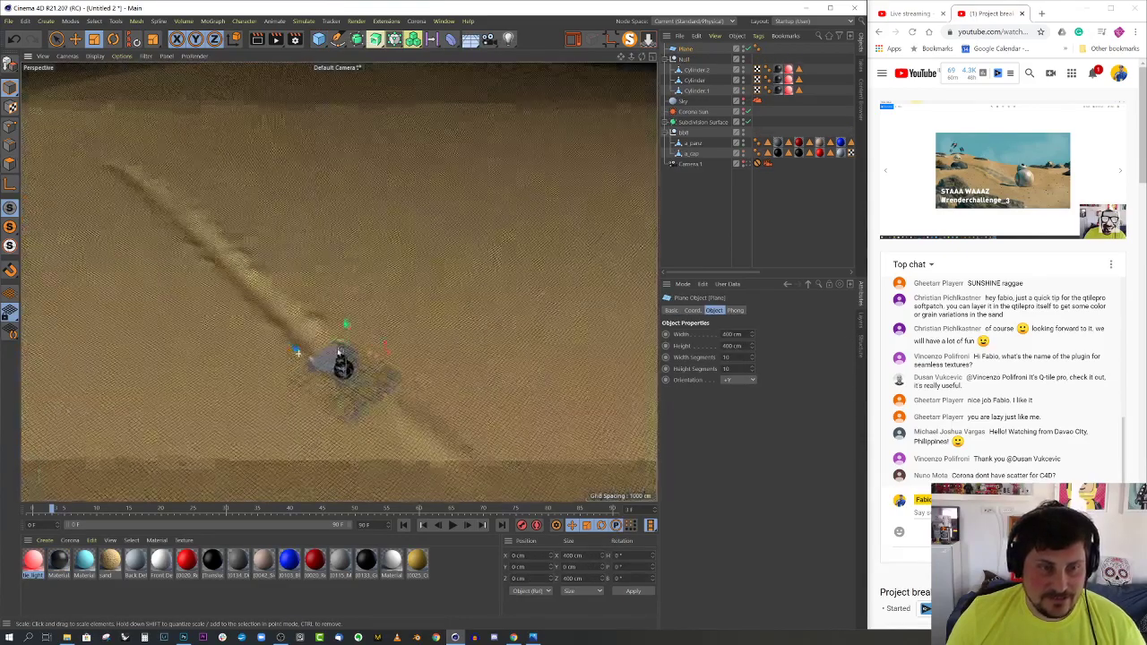
{"action": "right_click_drag", "start_coordinate": [339, 352], "coordinate": [377, 341], "text": "alt"}
{"action": "key", "text": "r"}
{"action": "left_click_drag", "start_coordinate": [358, 378], "coordinate": [297, 456]}
Move the plane beside BB-8 to about Y 214 cm, Z 274 cm and reduce its vertical size to about 228 cm
{"action": "mouse_move", "coordinate": [366, 272]}
{"action": "left_mouse_down", "text": "alt"}
{"action": "mouse_move", "coordinate": [413, 251]}
{"action": "mouse_move", "coordinate": [430, 305]}
{"action": "mouse_move", "coordinate": [376, 363]}
{"action": "mouse_move", "coordinate": [186, 337]}
{"action": "left_mouse_up", "text": "alt"}
{"action": "key", "text": "e"}
{"action": "scroll", "coordinate": [253, 324], "scroll_direction": "up", "scroll_amount": 2}
{"action": "left_click_drag", "start_coordinate": [286, 336], "coordinate": [404, 247]}
{"action": "key", "text": "r"}
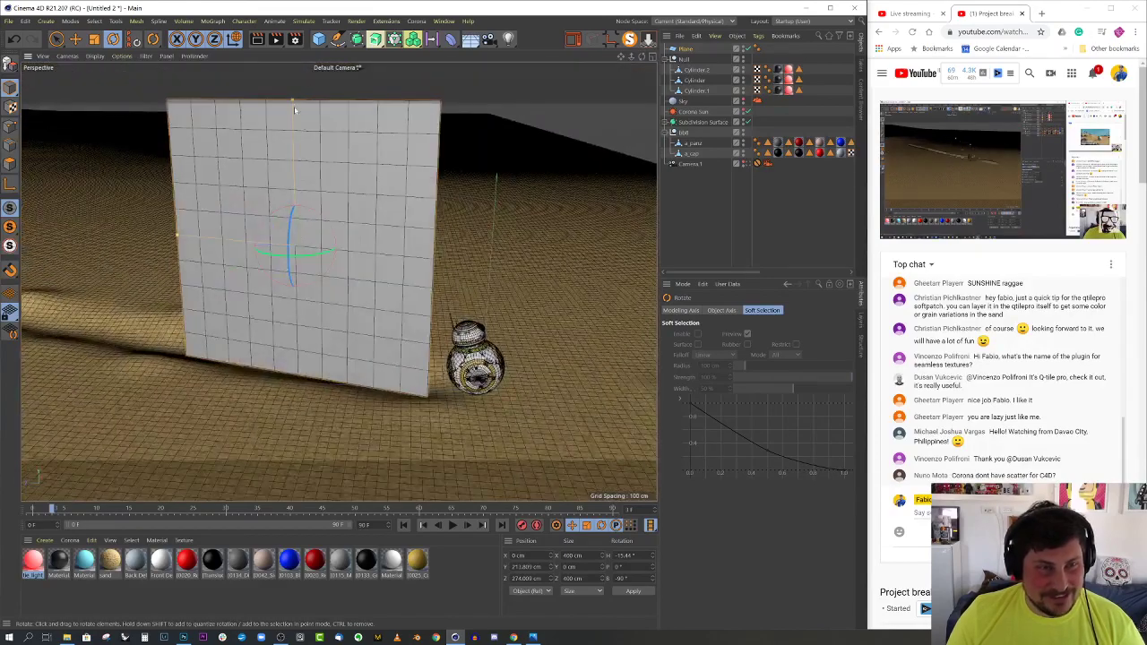
{"action": "left_click_drag", "start_coordinate": [294, 110], "coordinate": [278, 192]}
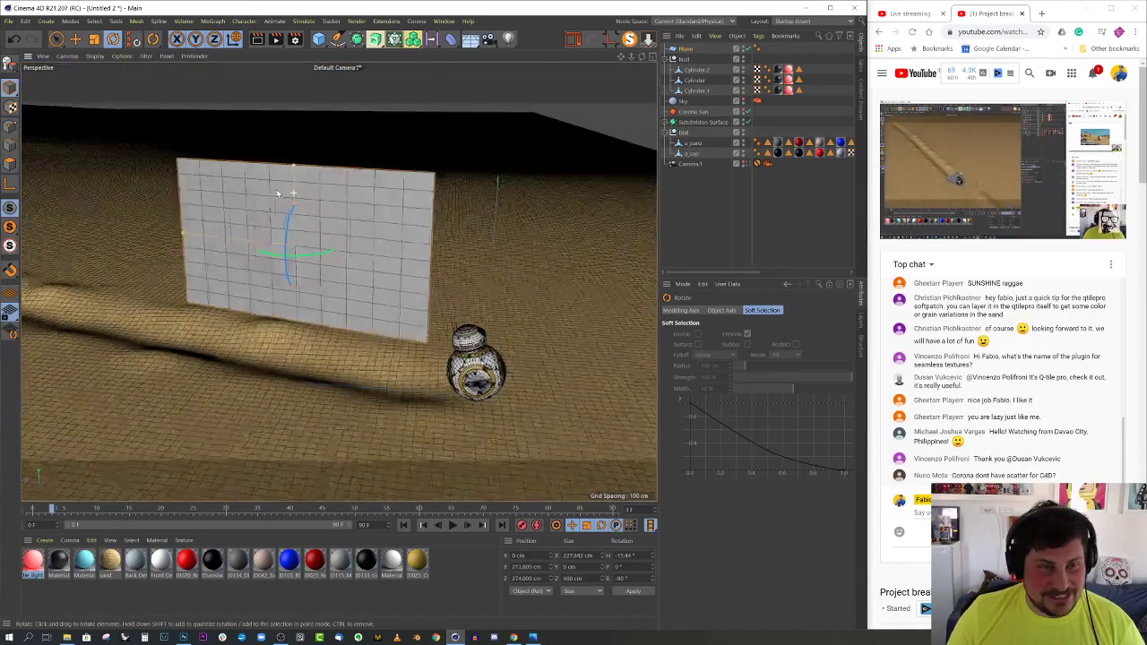
Create a new Corona material for the smoke and name it ofum
{"action": "middle_click_drag", "start_coordinate": [275, 188], "coordinate": [310, 197], "text": "alt"}
{"action": "right_click_drag", "start_coordinate": [310, 196], "coordinate": [359, 266], "text": "alt"}
{"action": "left_click_drag", "start_coordinate": [359, 266], "coordinate": [302, 403], "text": "alt"}
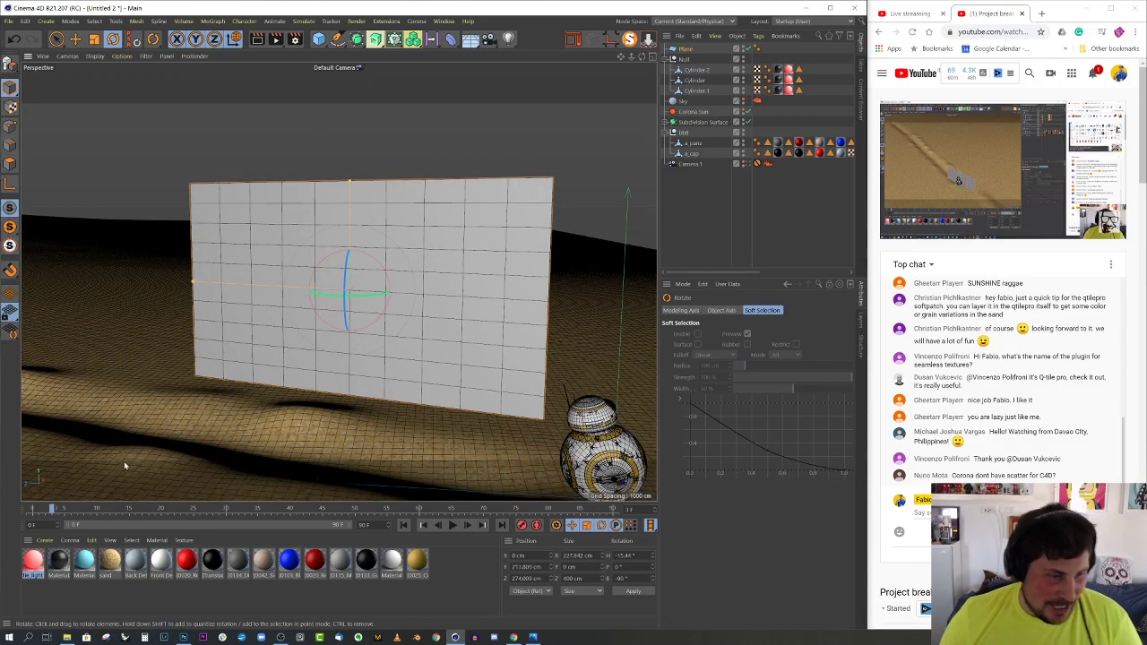
{"action": "left_click", "coordinate": [70, 540]}
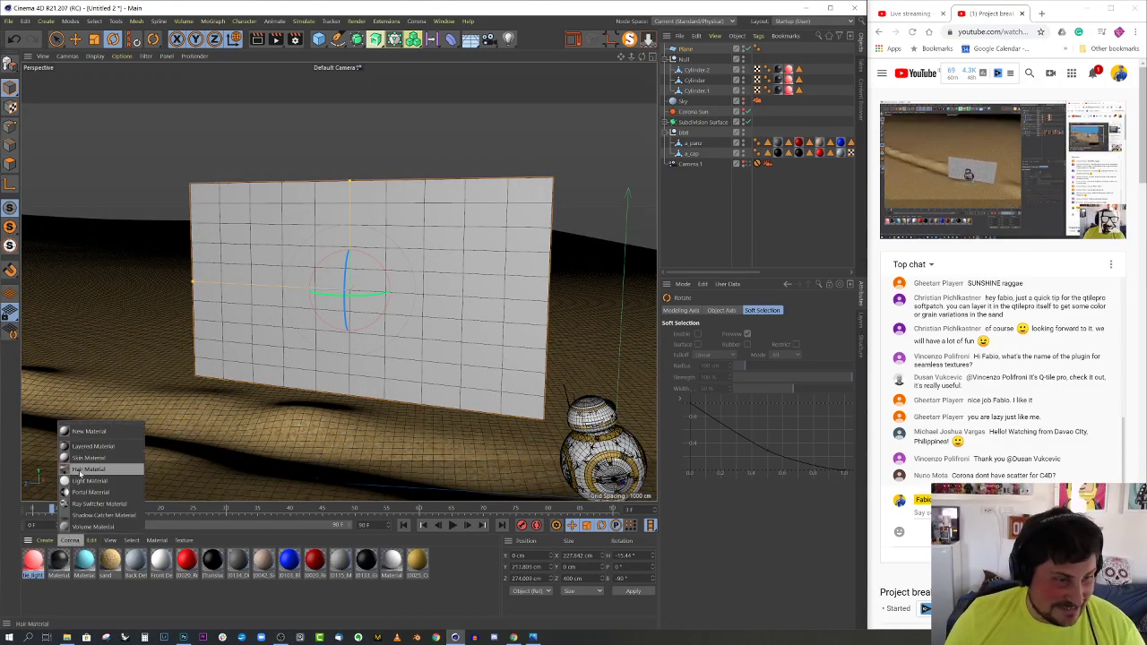
{"action": "left_click", "coordinate": [85, 431]}
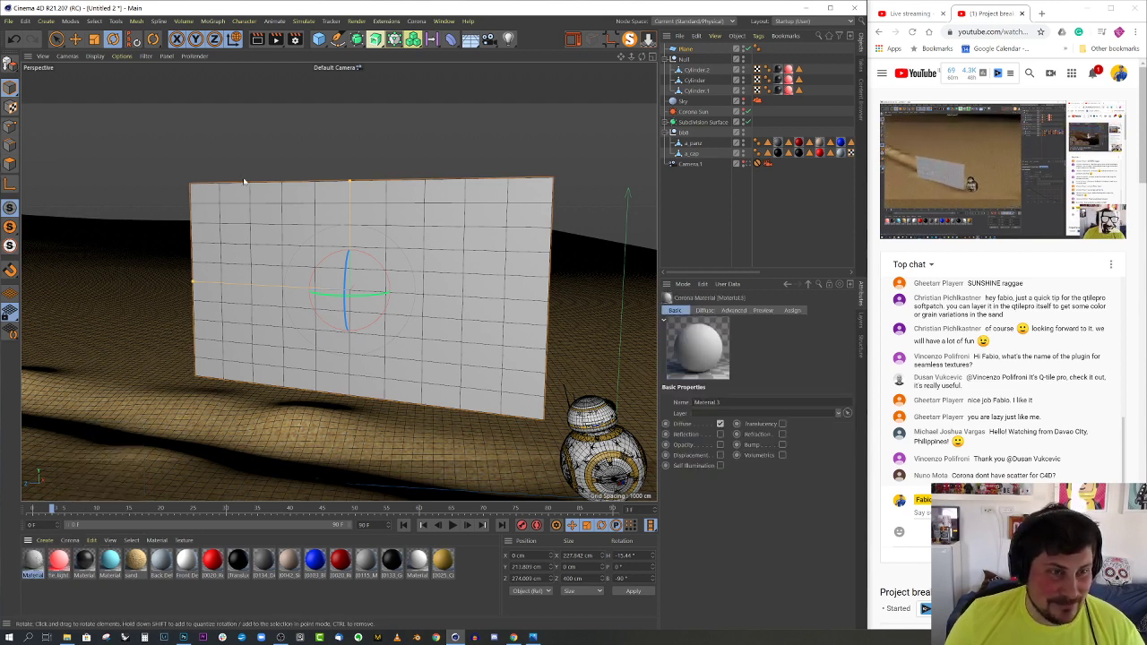
{"action": "double_click", "coordinate": [34, 561]}
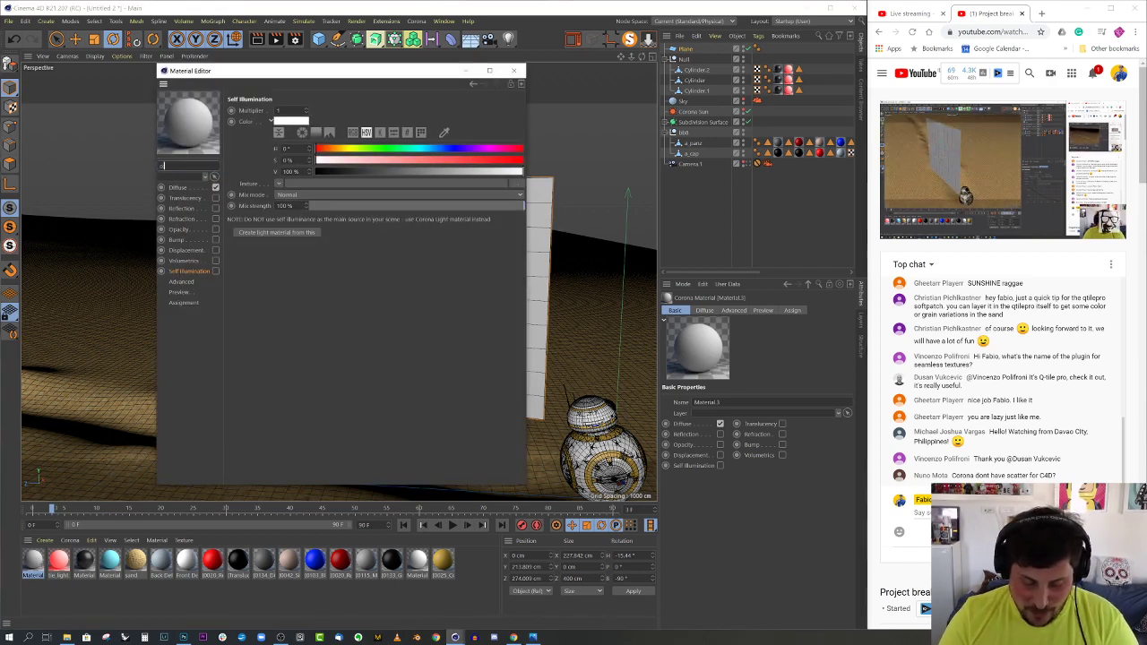
{"action": "key", "text": "Return"}
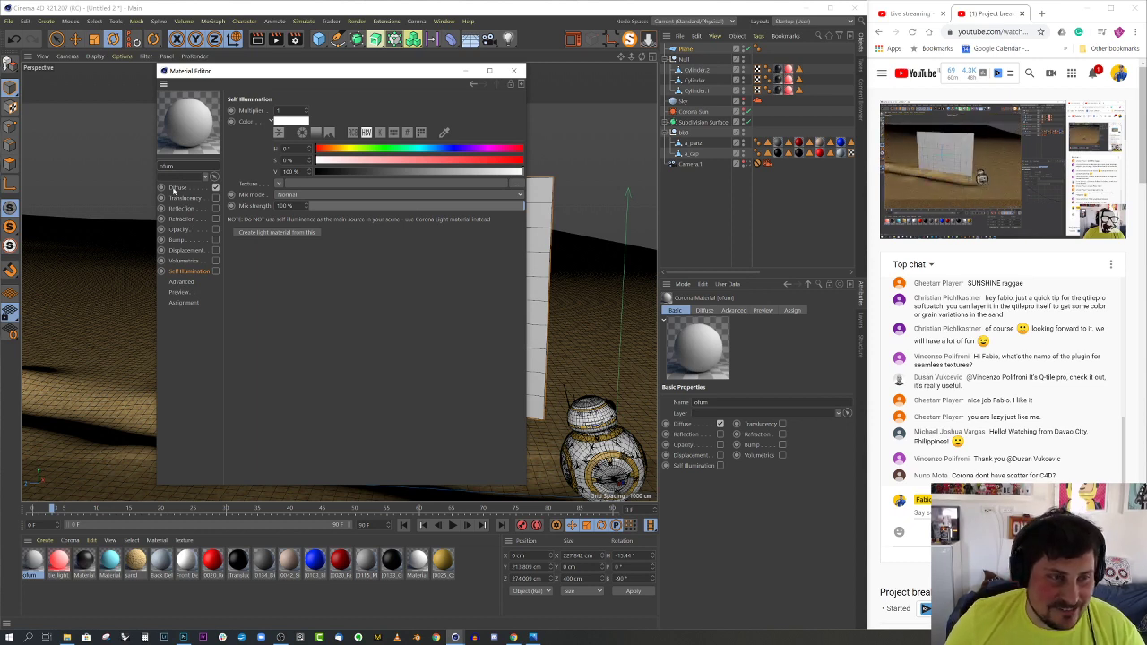
Load cloud_smoke.png from the tex folder as the ofum material's diffuse texture without copying it to the project, and close the material editor
{"action": "left_click", "coordinate": [177, 188]}
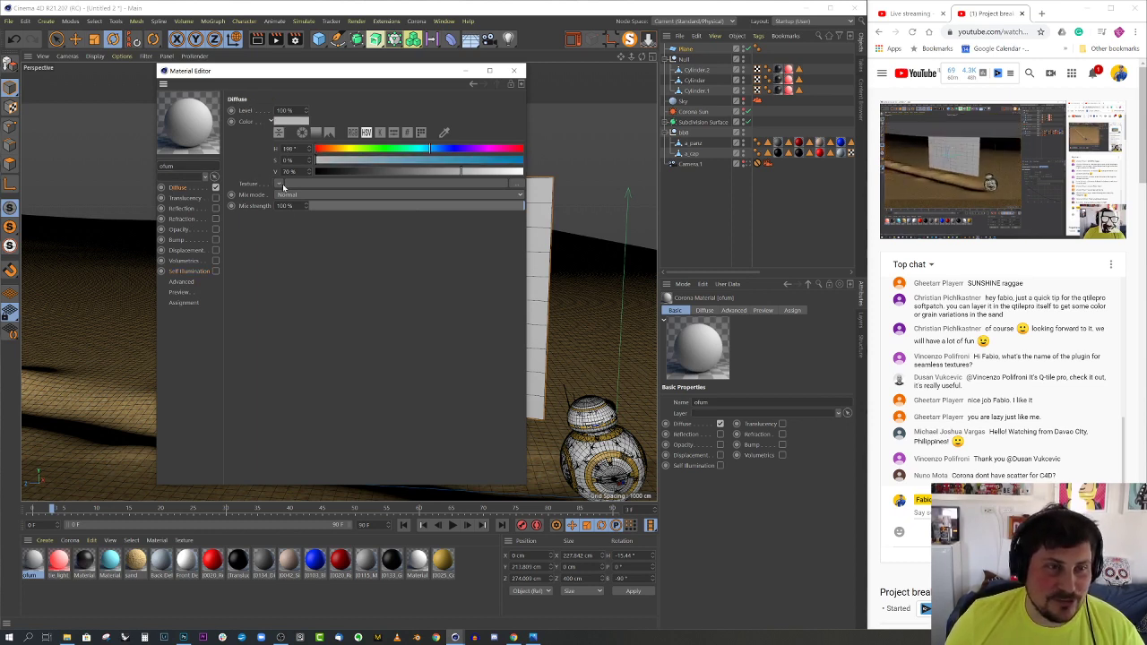
{"action": "left_click", "coordinate": [283, 185]}
{"action": "left_click", "coordinate": [294, 207]}
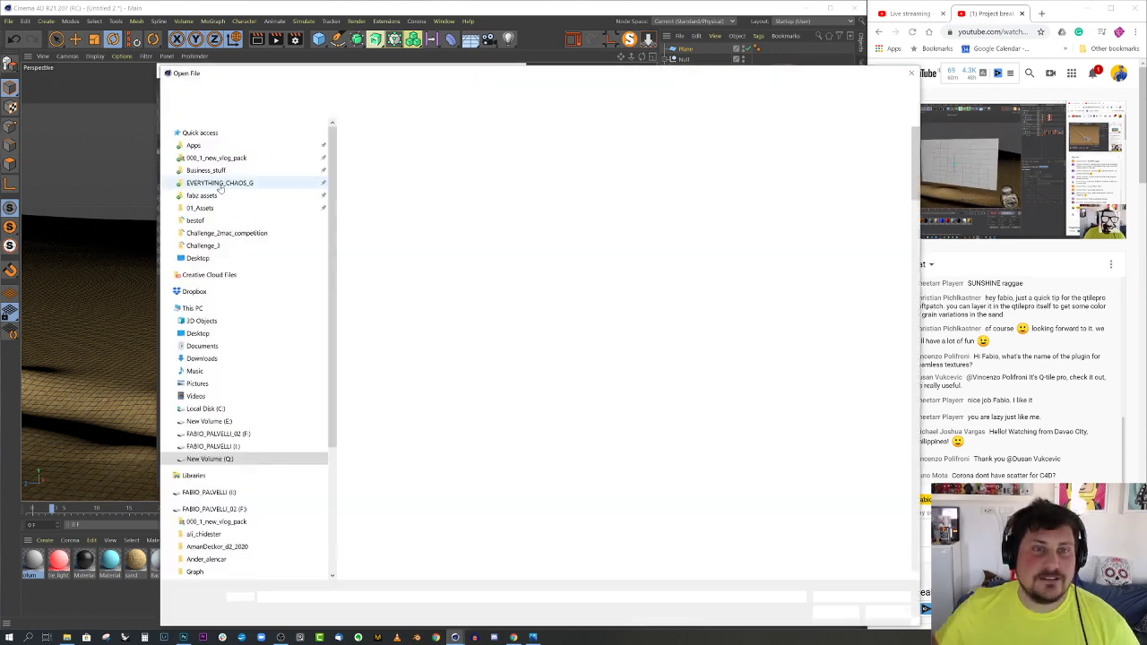
{"action": "left_click", "coordinate": [207, 245]}
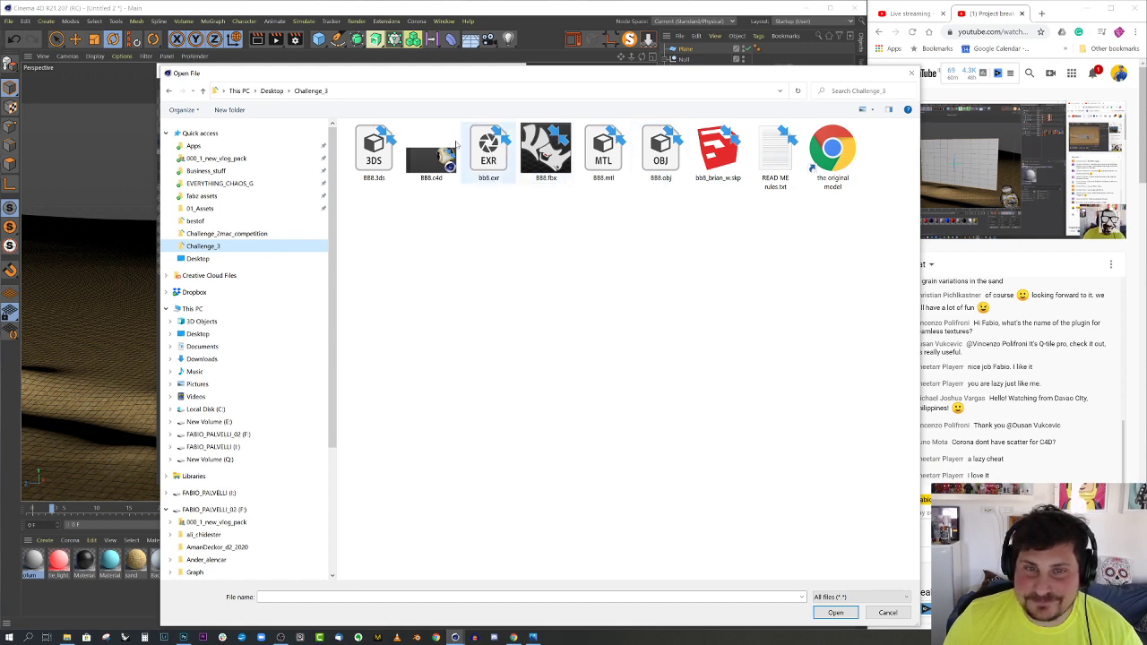
{"action": "left_click", "coordinate": [198, 259]}
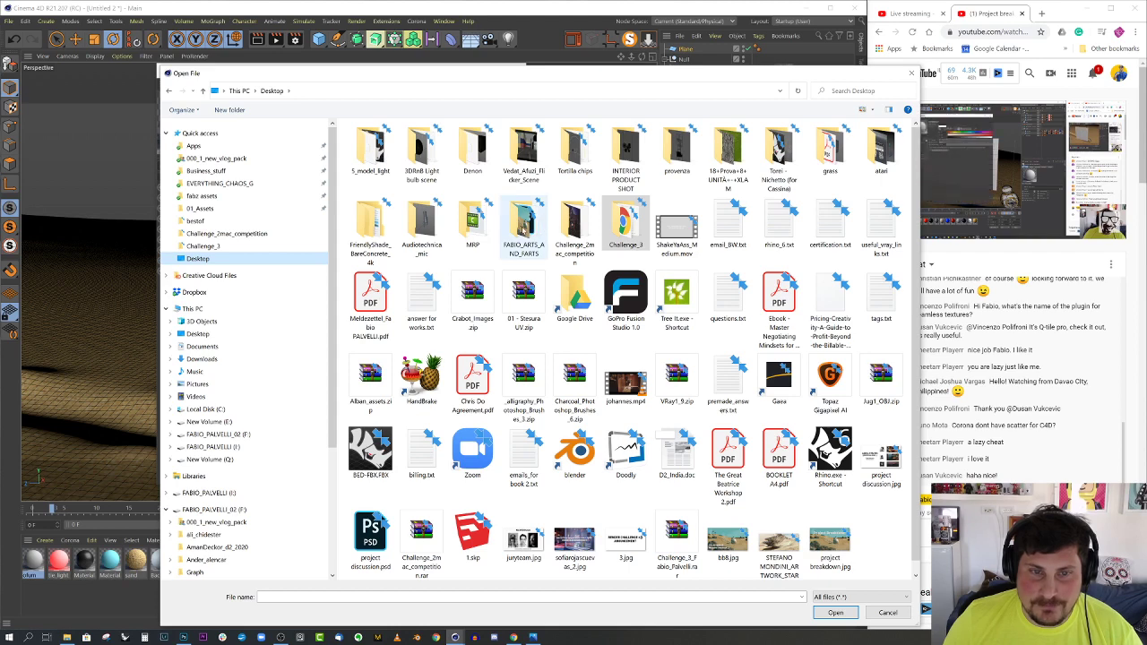
{"action": "double_click", "coordinate": [525, 230]}
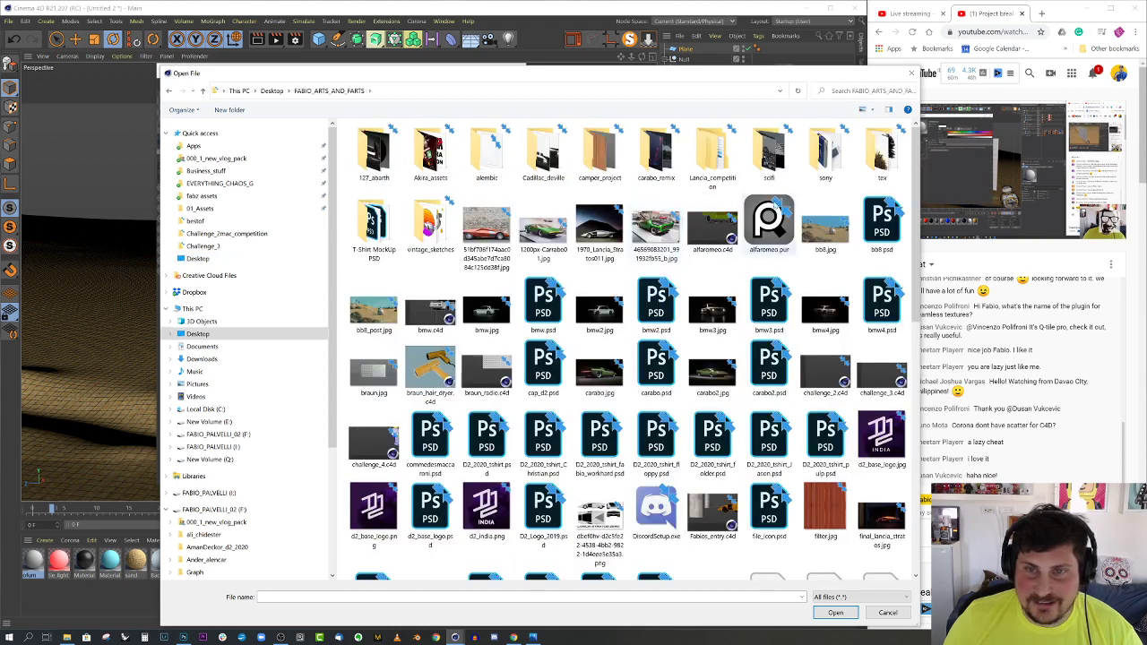
{"action": "double_click", "coordinate": [862, 159]}
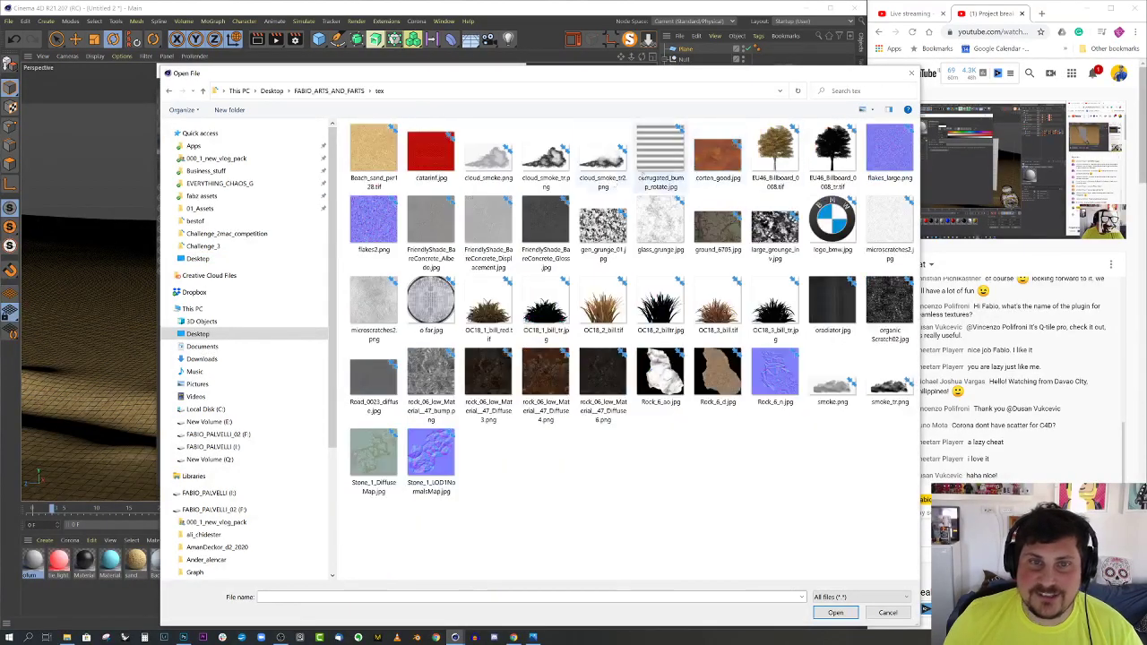
{"action": "left_click", "coordinate": [492, 169]}
{"action": "left_click", "coordinate": [835, 613]}
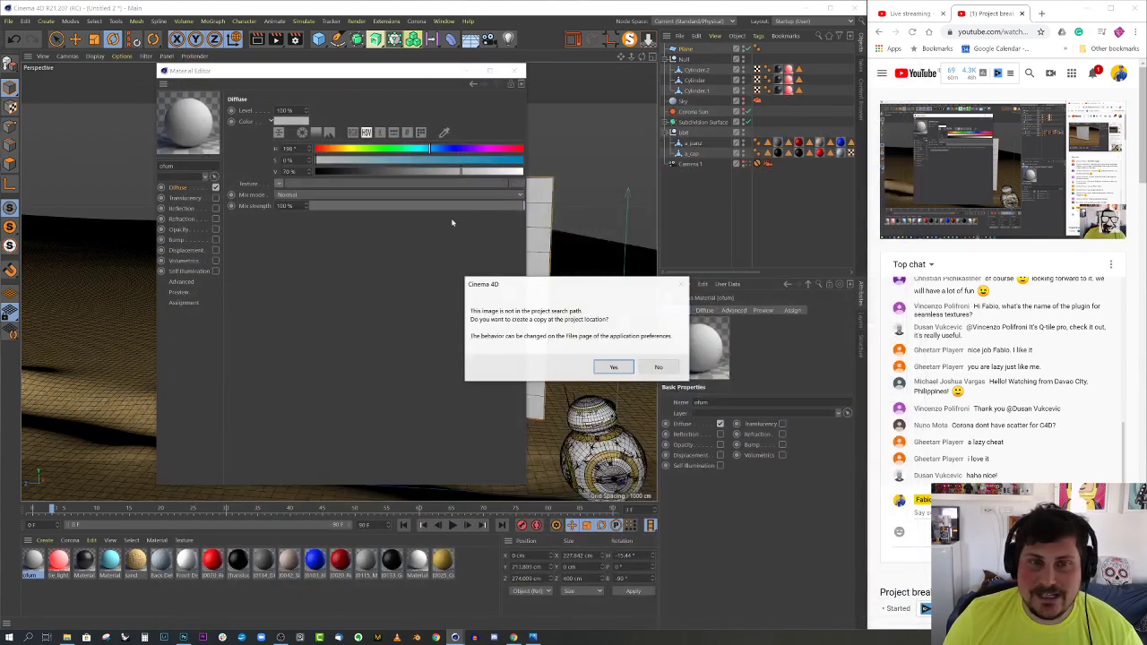
{"action": "left_click", "coordinate": [658, 367]}
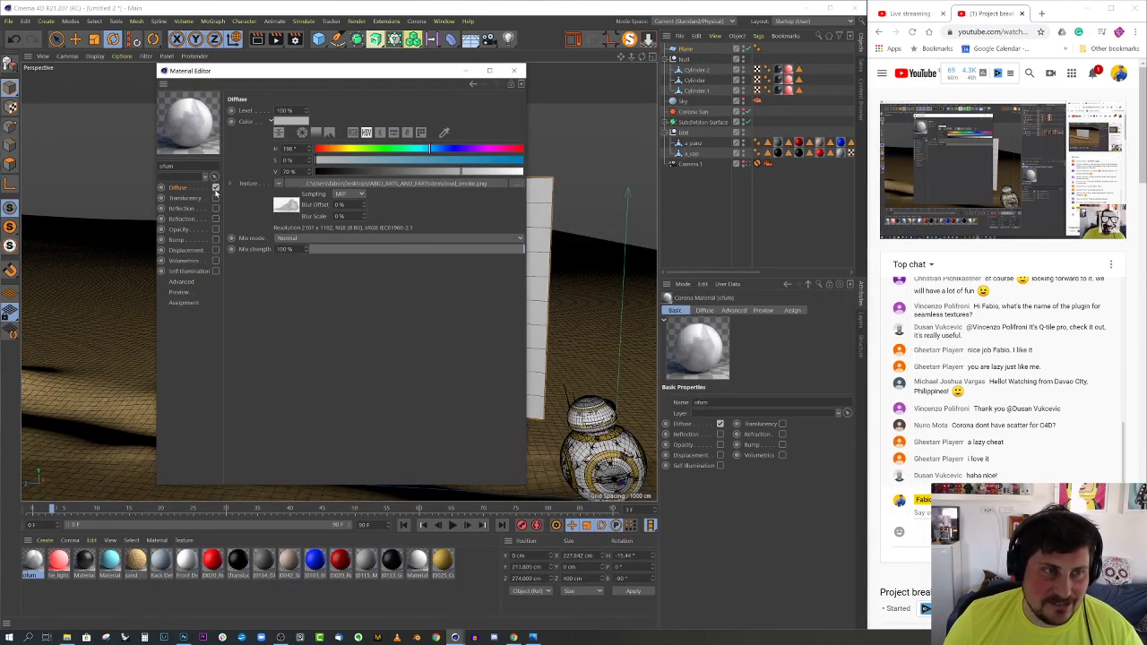
{"action": "left_click", "coordinate": [514, 70]}
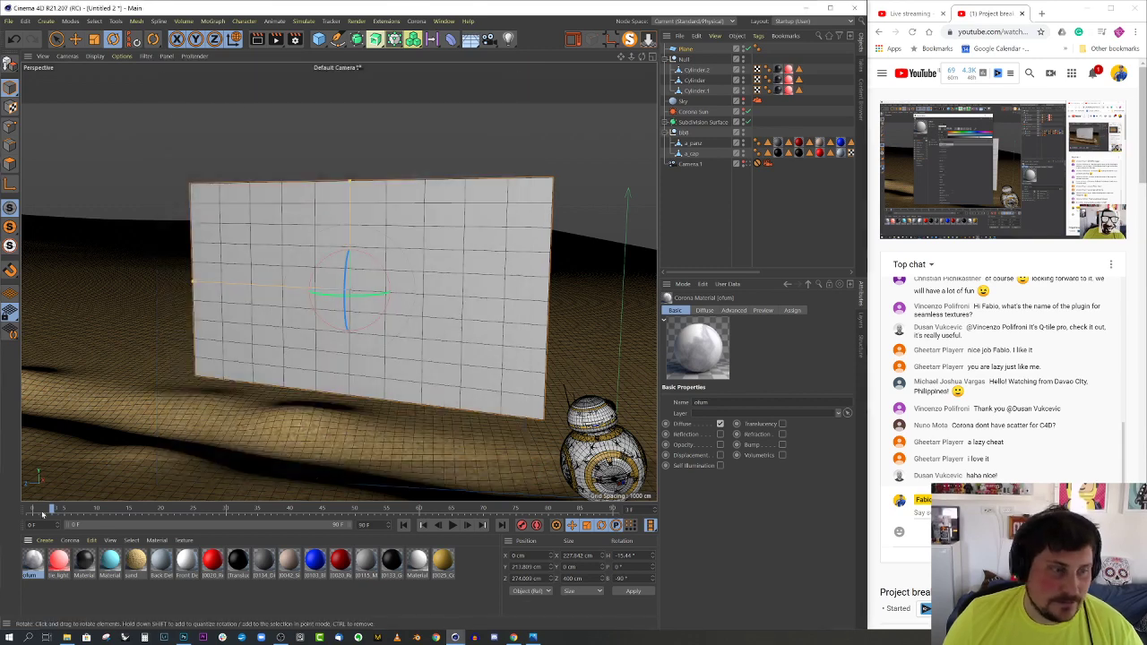
Apply the ofum material to the plane, turn it so the smoke tapers toward BB-8, and widen it to about 443 cm
{"action": "left_click_drag", "start_coordinate": [354, 355], "coordinate": [356, 355]}
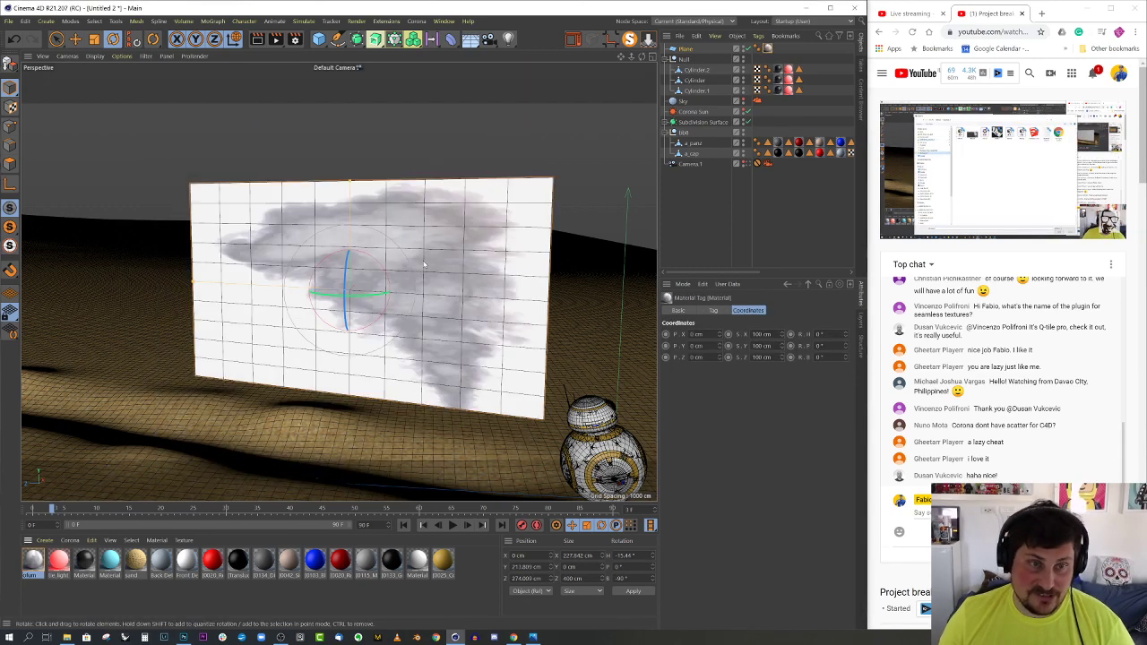
{"action": "left_click_drag", "start_coordinate": [352, 184], "coordinate": [398, 77]}
{"action": "left_click_drag", "start_coordinate": [381, 269], "coordinate": [337, 340]}
{"action": "middle_click_drag", "start_coordinate": [649, 440], "coordinate": [465, 378], "text": "alt"}
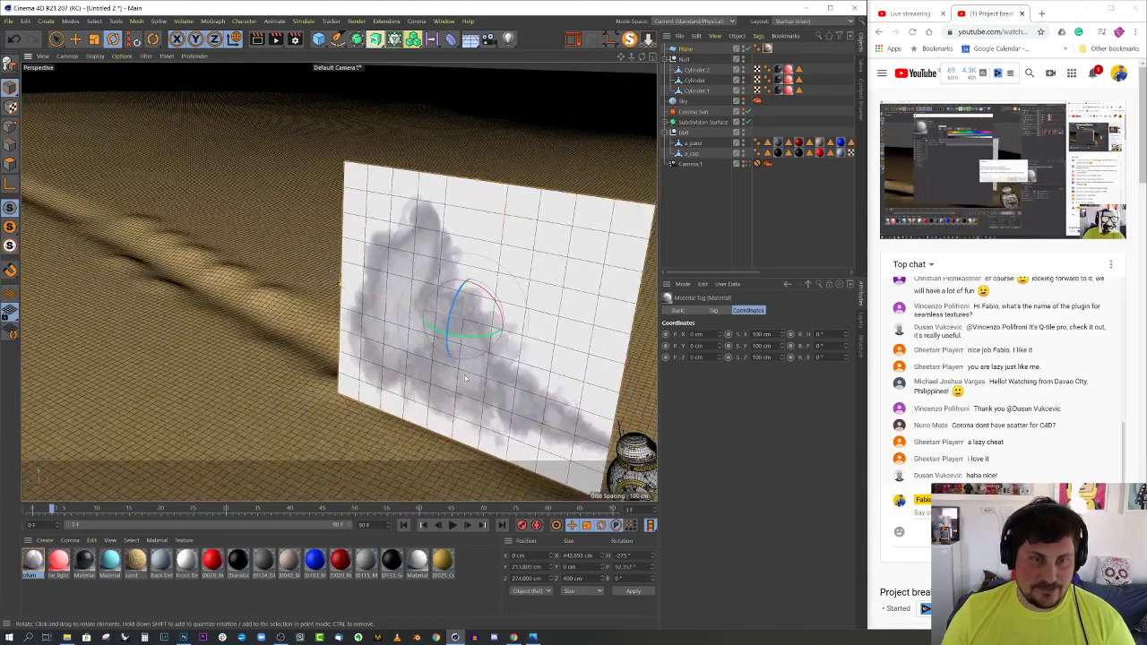
{"action": "left_click_drag", "start_coordinate": [465, 379], "coordinate": [425, 285], "text": "alt"}
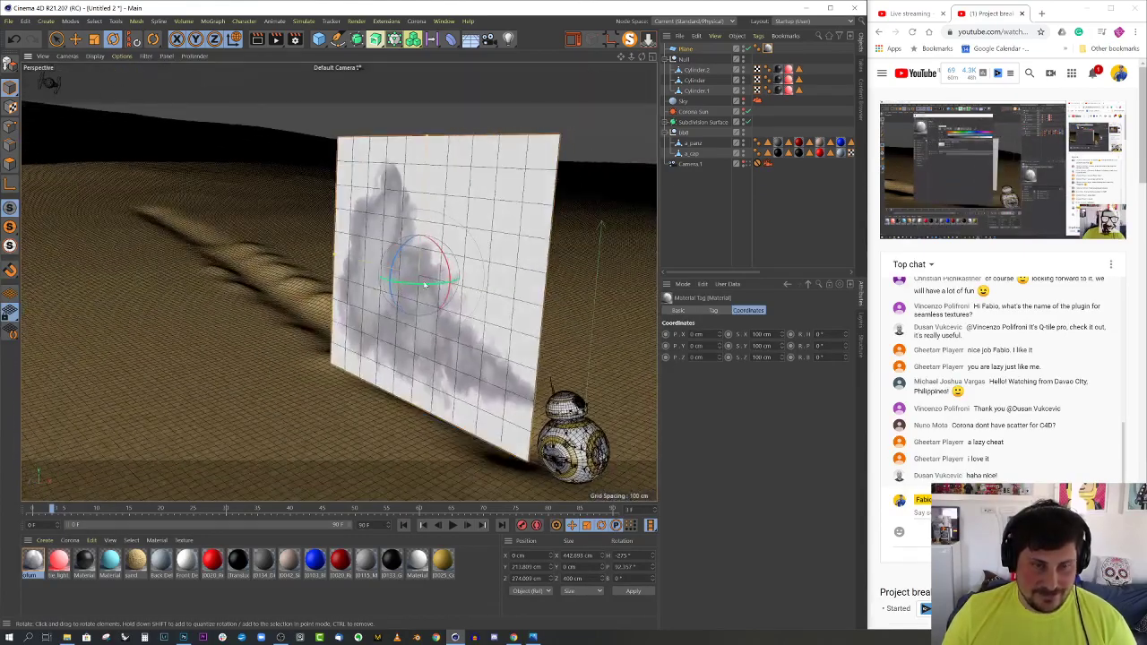
Reduce the plane's height to about 284 cm and move it behind BB-8 to about X 44 cm, Z 254 cm
{"action": "key", "text": "e"}
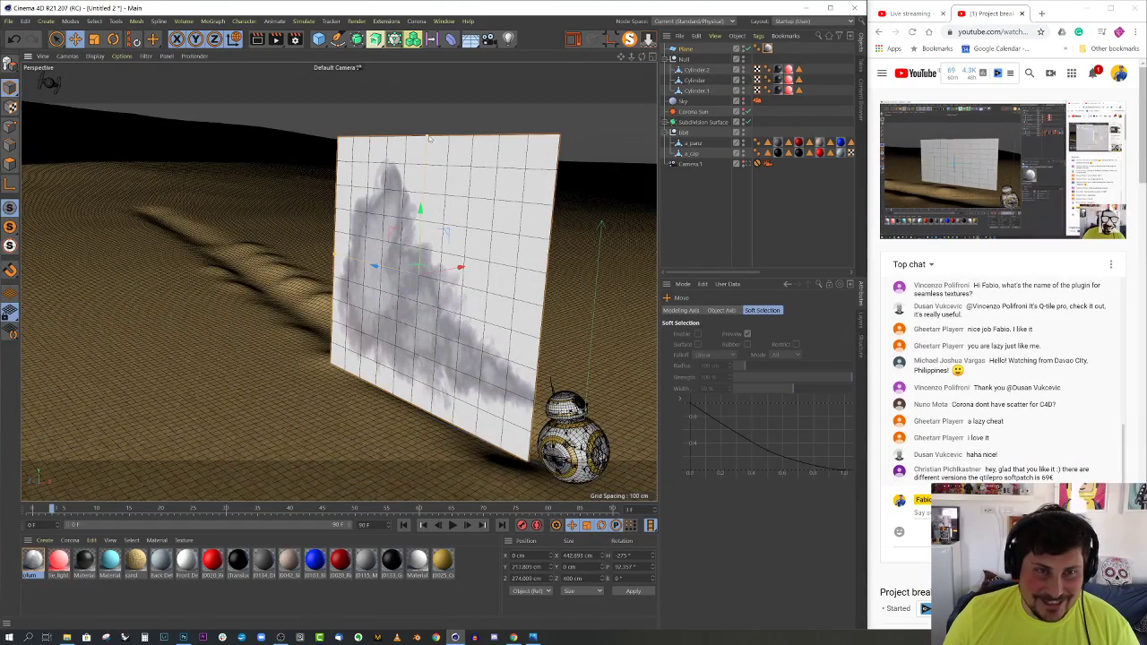
{"action": "left_click_drag", "start_coordinate": [429, 138], "coordinate": [430, 174]}
{"action": "left_click_drag", "start_coordinate": [385, 269], "coordinate": [470, 287], "text": "alt"}
{"action": "middle_click_drag", "start_coordinate": [470, 287], "coordinate": [379, 260], "text": "alt"}
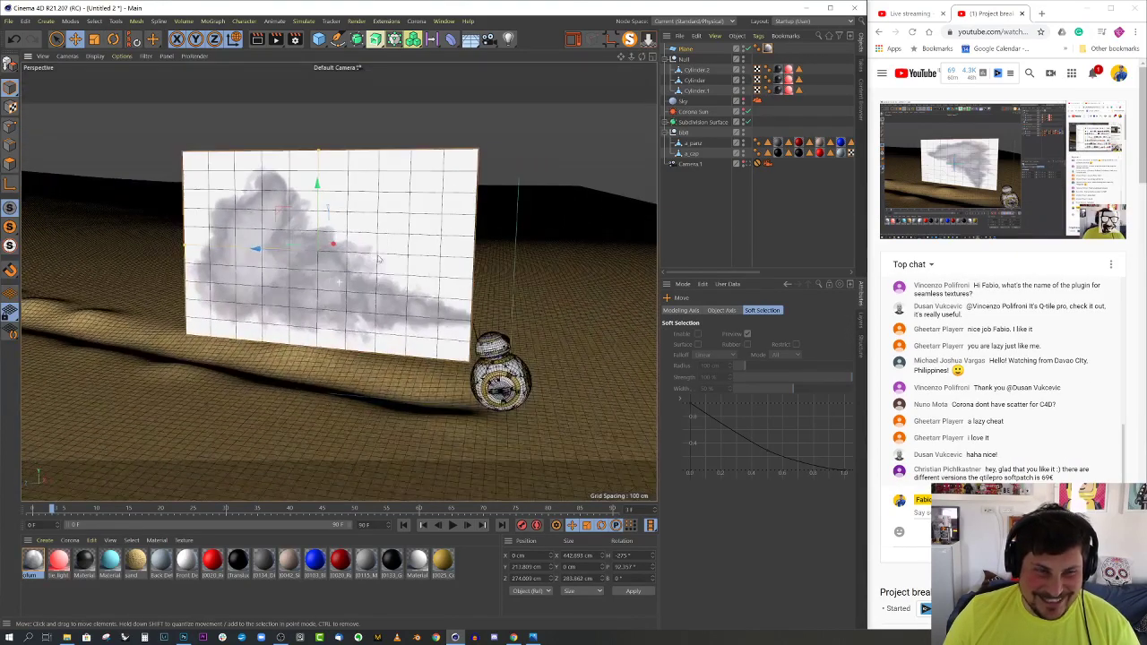
{"action": "left_click_drag", "start_coordinate": [329, 220], "coordinate": [322, 301], "text": "alt"}
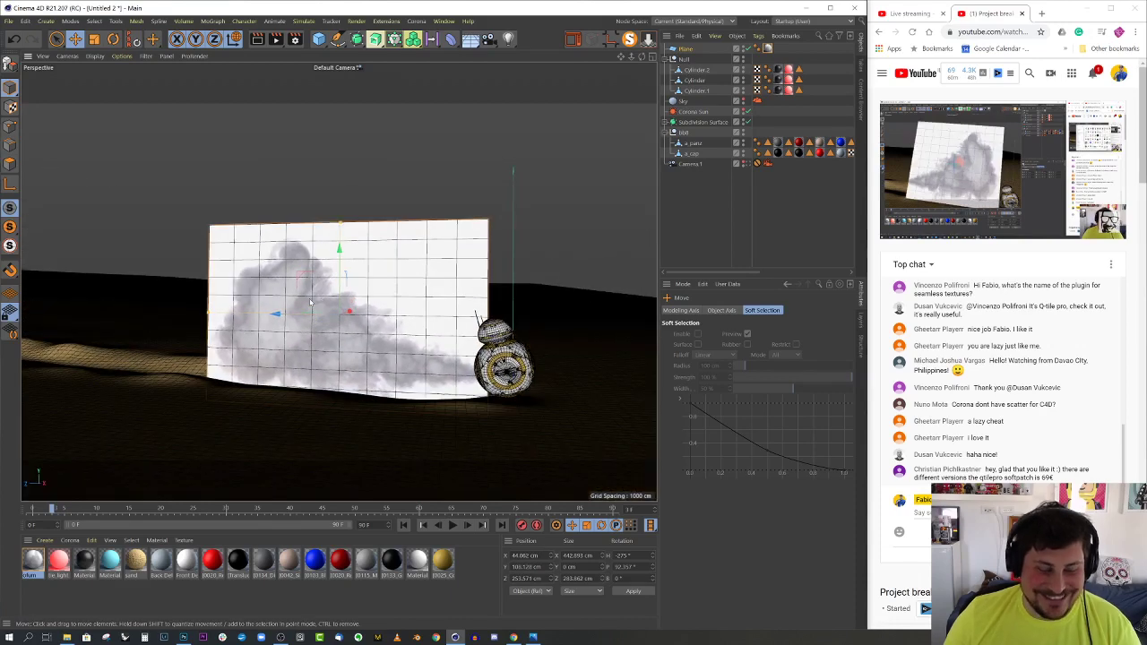
Lower the smoke plane to about Y 82 cm and rotate it to a heading of about -310° along BB-8's trail
{"action": "left_click_drag", "start_coordinate": [412, 327], "coordinate": [346, 344], "text": "alt"}
{"action": "right_click_drag", "start_coordinate": [346, 344], "coordinate": [424, 346], "text": "alt"}
{"action": "scroll", "coordinate": [424, 346], "scroll_direction": "down", "scroll_amount": 1}
{"action": "middle_click_drag", "start_coordinate": [424, 346], "coordinate": [332, 314], "text": "alt"}
{"action": "scroll", "coordinate": [367, 294], "scroll_direction": "down", "scroll_amount": 1}
{"action": "left_click_drag", "start_coordinate": [335, 314], "coordinate": [310, 300], "text": "alt"}
{"action": "key", "text": "r"}
{"action": "right_click_drag", "start_coordinate": [310, 299], "coordinate": [351, 296], "text": "alt"}
Enable opacity on the ofum material and load cloud_smoke_tr.png from the tex folder as its texture without copying it to the project
{"action": "double_click", "coordinate": [33, 560]}
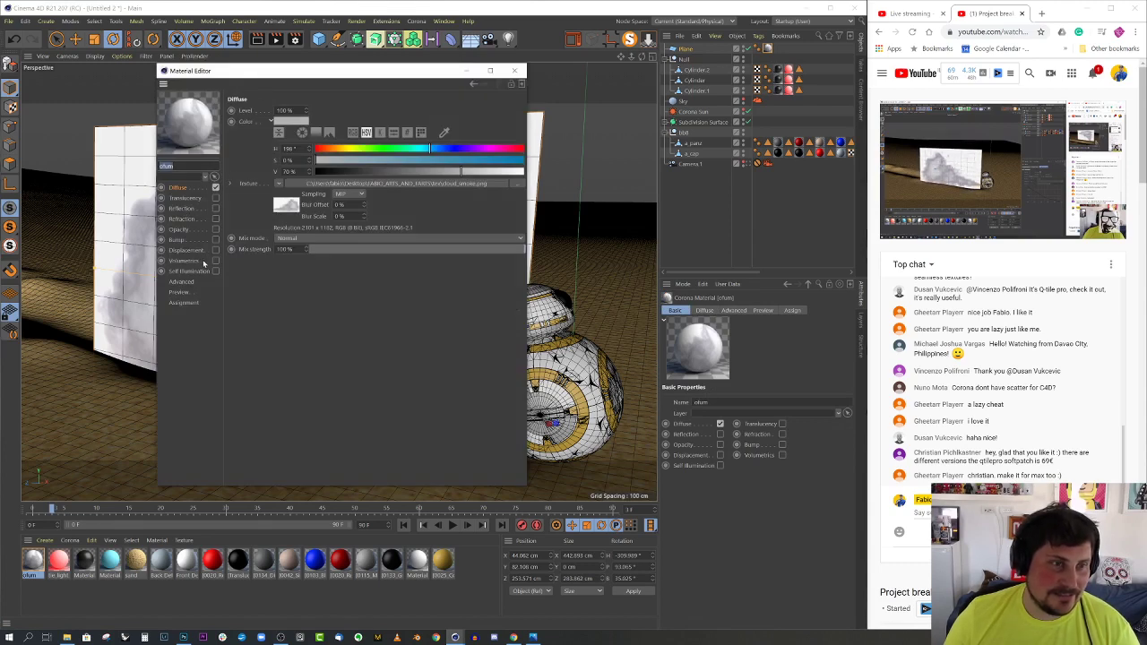
{"action": "left_click", "coordinate": [183, 230]}
{"action": "left_click", "coordinate": [215, 229]}
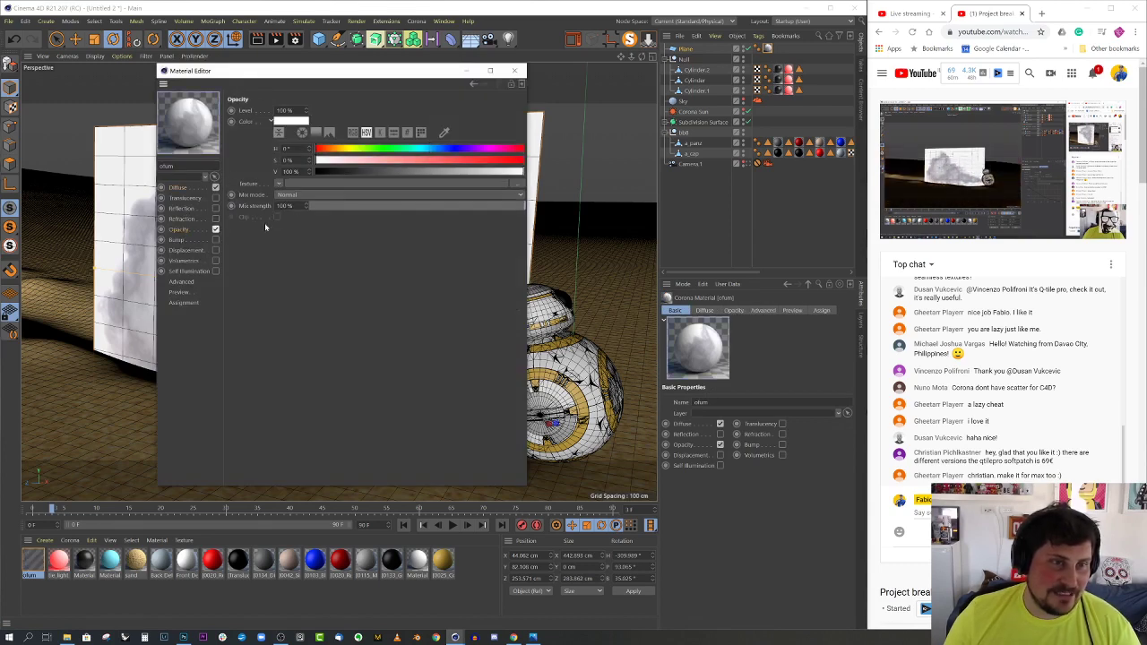
{"action": "left_click", "coordinate": [279, 184]}
{"action": "left_click", "coordinate": [293, 205]}
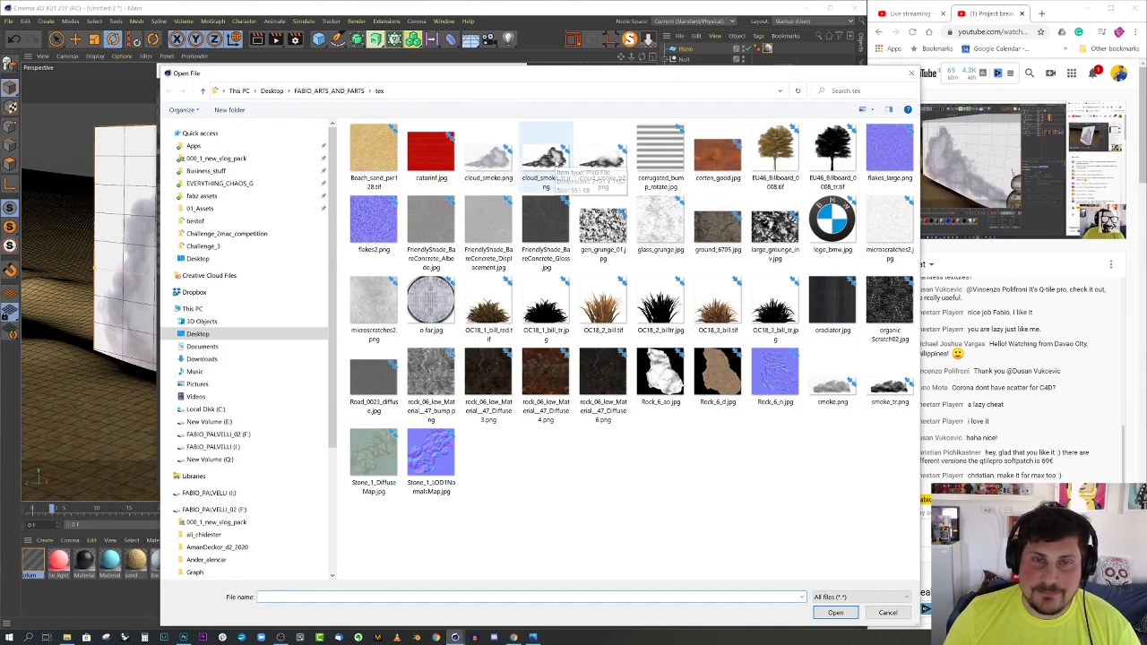
{"action": "right_click", "coordinate": [556, 162]}
{"action": "left_click", "coordinate": [487, 183]}
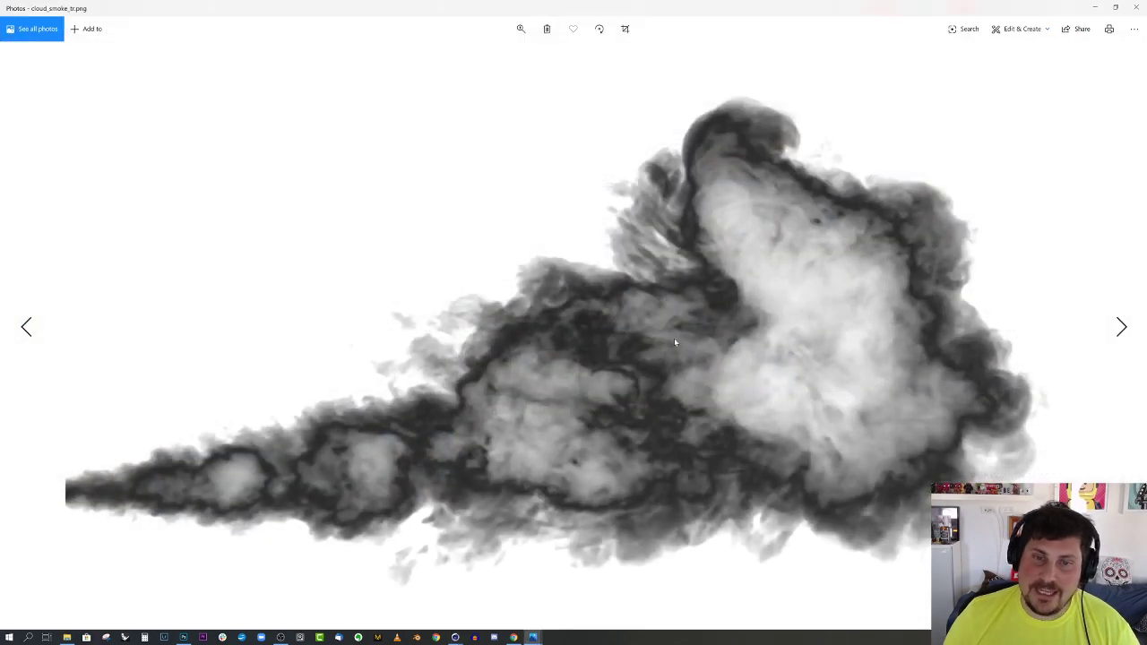
{"action": "left_click", "coordinate": [1137, 7]}
{"action": "left_click", "coordinate": [829, 613]}
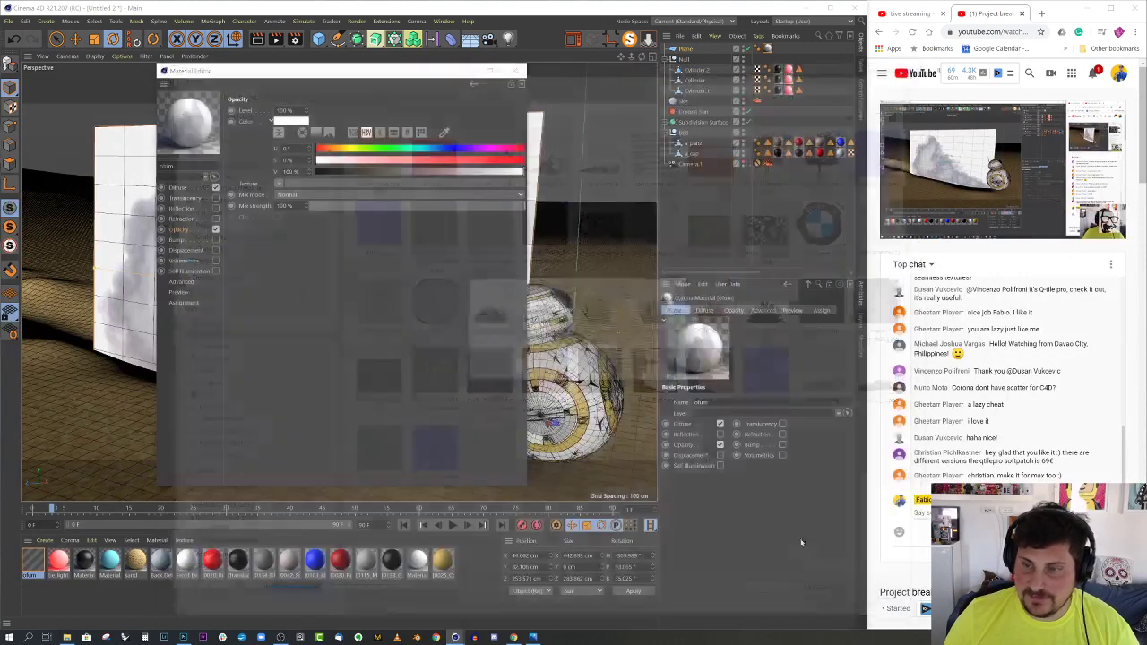
{"action": "left_click", "coordinate": [659, 367]}
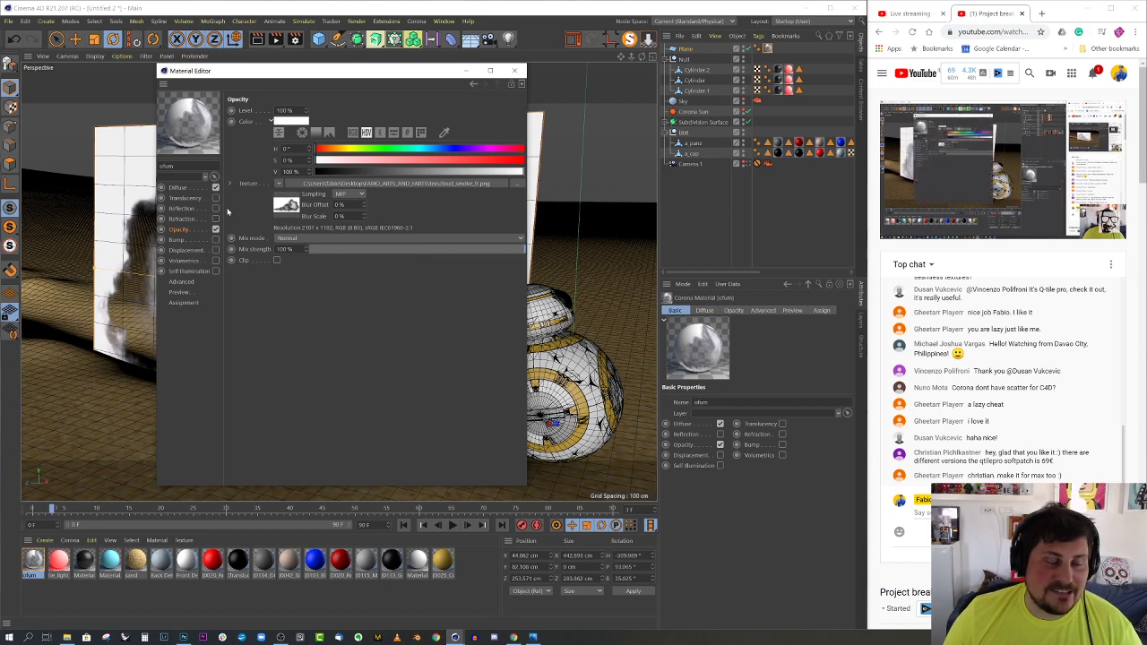
Wrap the opacity texture in a Corona Color Correct shader, enable its color inversion, and close the material editor
{"action": "left_click_drag", "start_coordinate": [295, 71], "coordinate": [336, 61]}
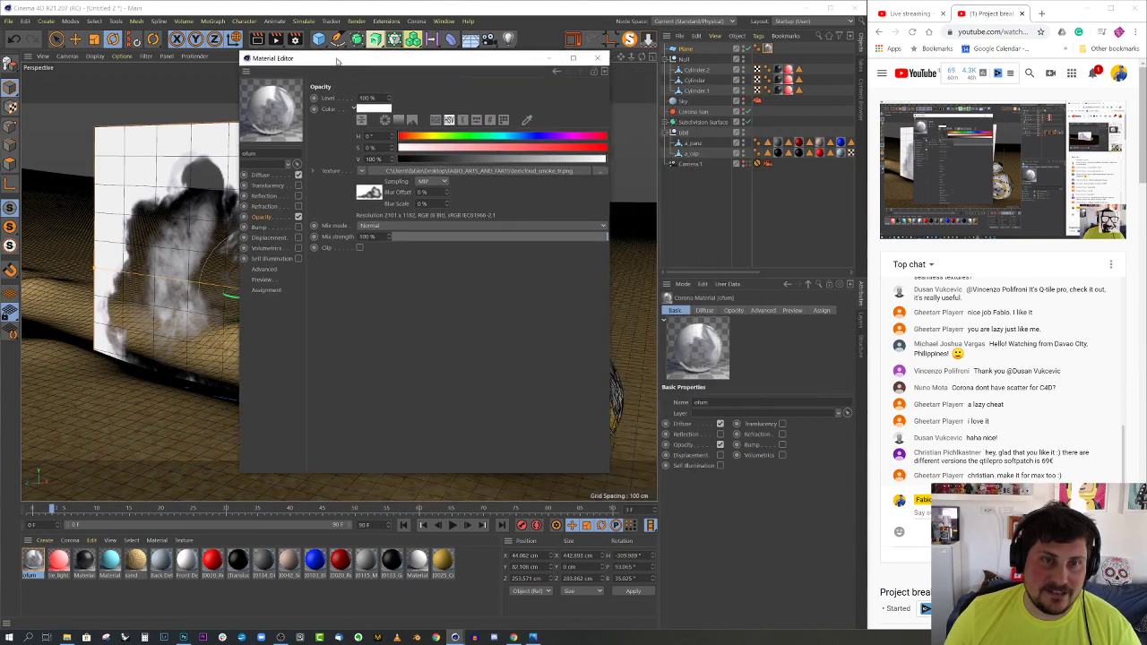
{"action": "left_click", "coordinate": [362, 171]}
{"action": "mouse_move", "coordinate": [382, 479]}
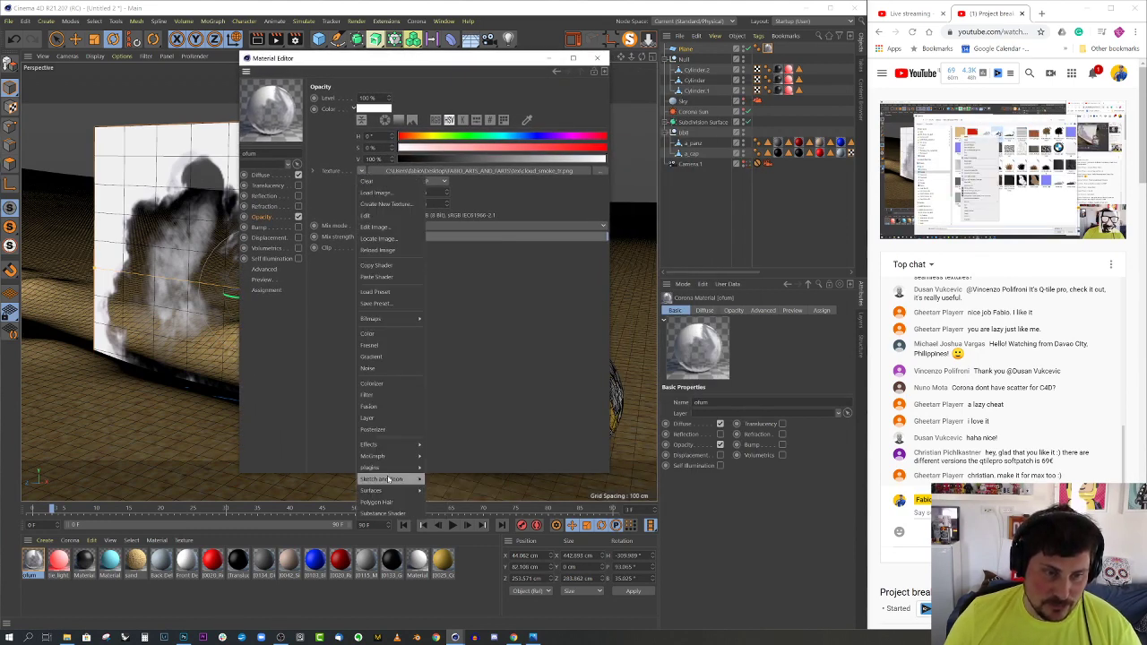
{"action": "mouse_move", "coordinate": [491, 467]}
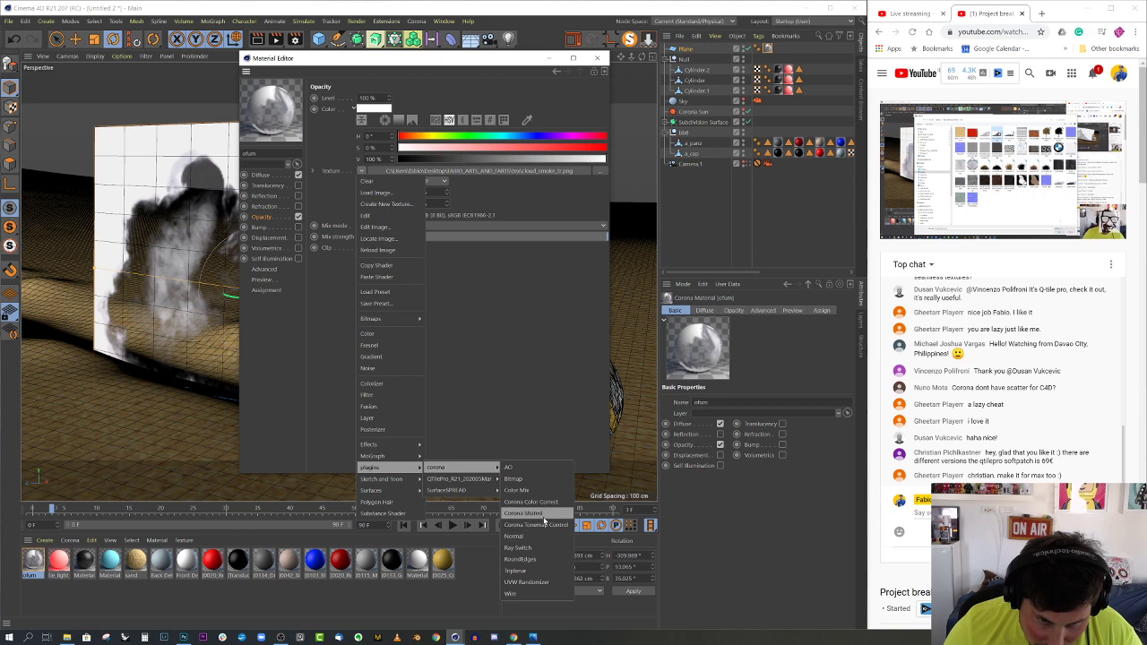
{"action": "left_click", "coordinate": [530, 502]}
{"action": "left_click", "coordinate": [374, 196]}
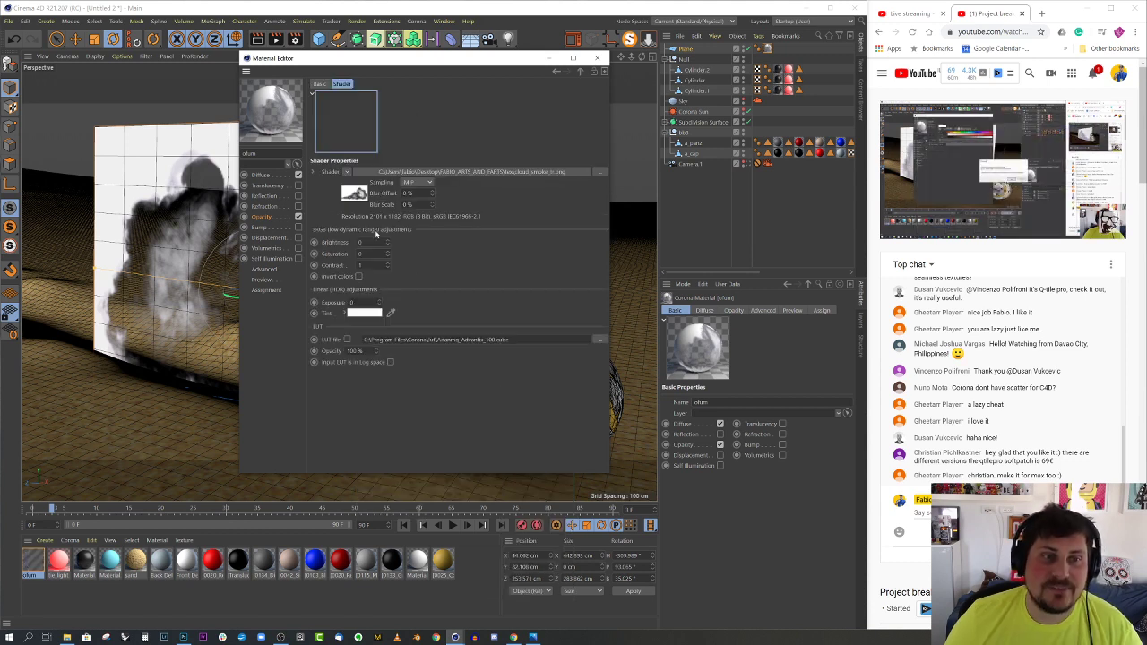
{"action": "left_click", "coordinate": [359, 277]}
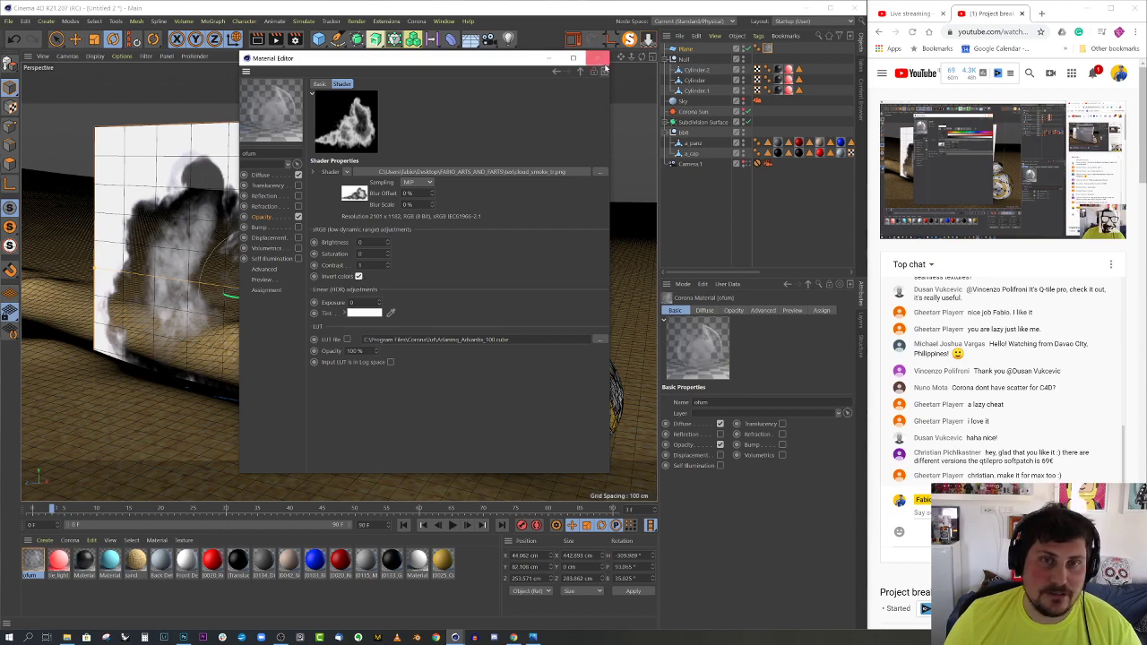
{"action": "left_click", "coordinate": [598, 58]}
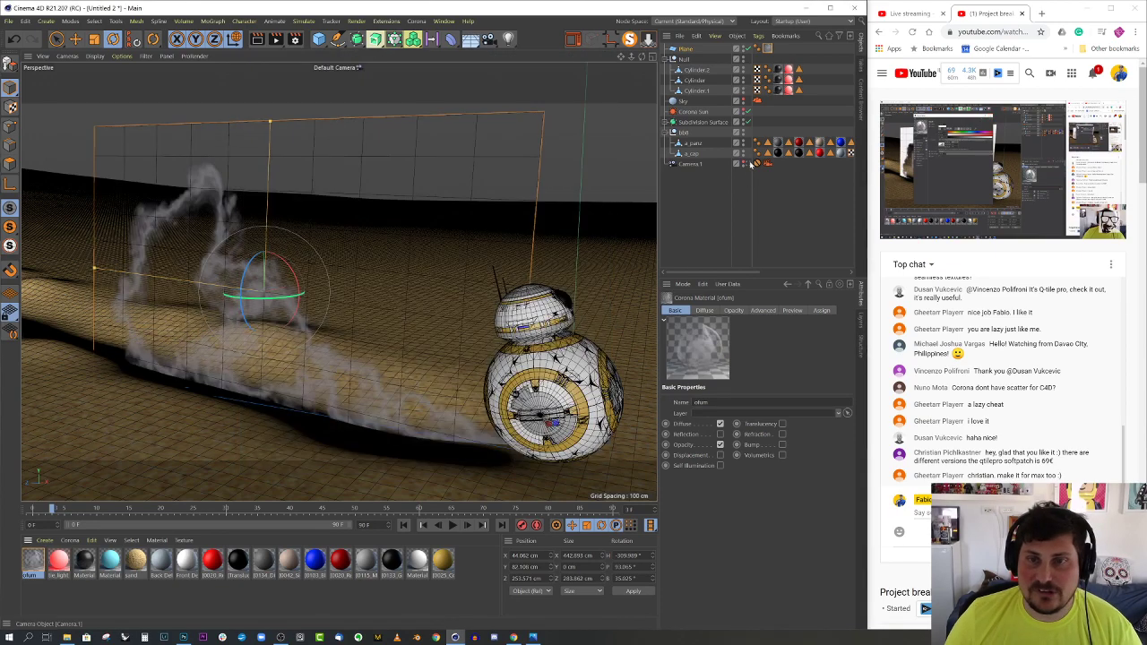
Look through Camera.1, turn the smoke plane more toward the camera, and resize it to about 550 by 216 cm
{"action": "left_click", "coordinate": [748, 164]}
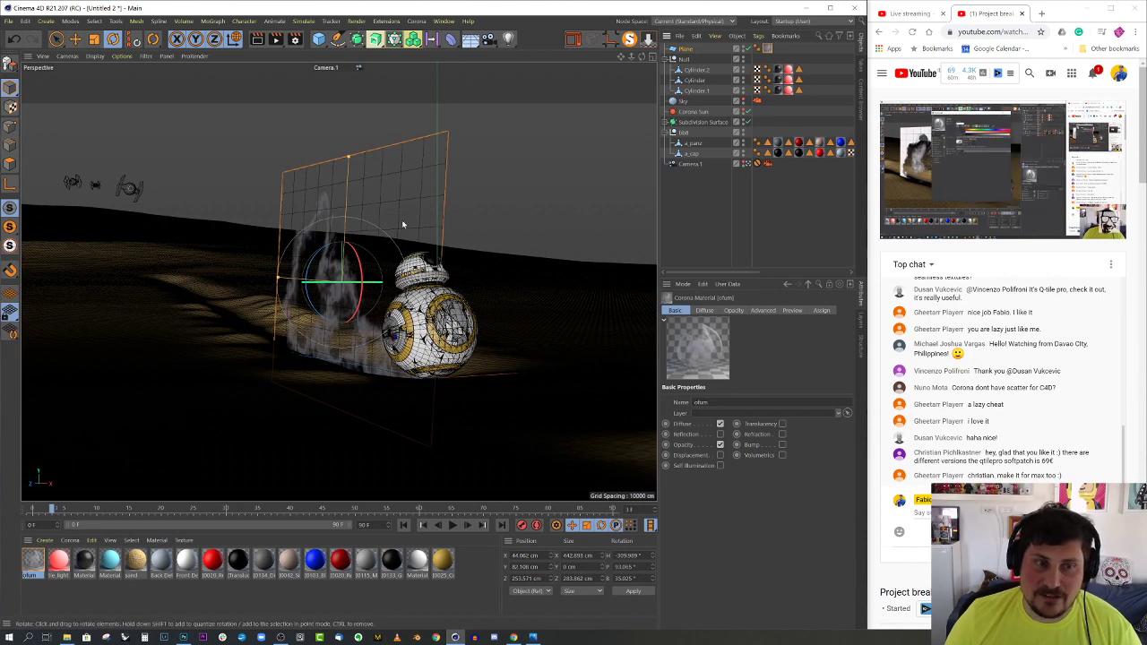
{"action": "mouse_move", "coordinate": [355, 281]}
{"action": "left_mouse_down"}
{"action": "mouse_move", "coordinate": [342, 283]}
{"action": "mouse_move", "coordinate": [361, 270]}
{"action": "left_mouse_up"}
{"action": "left_click_drag", "start_coordinate": [350, 159], "coordinate": [350, 188]}
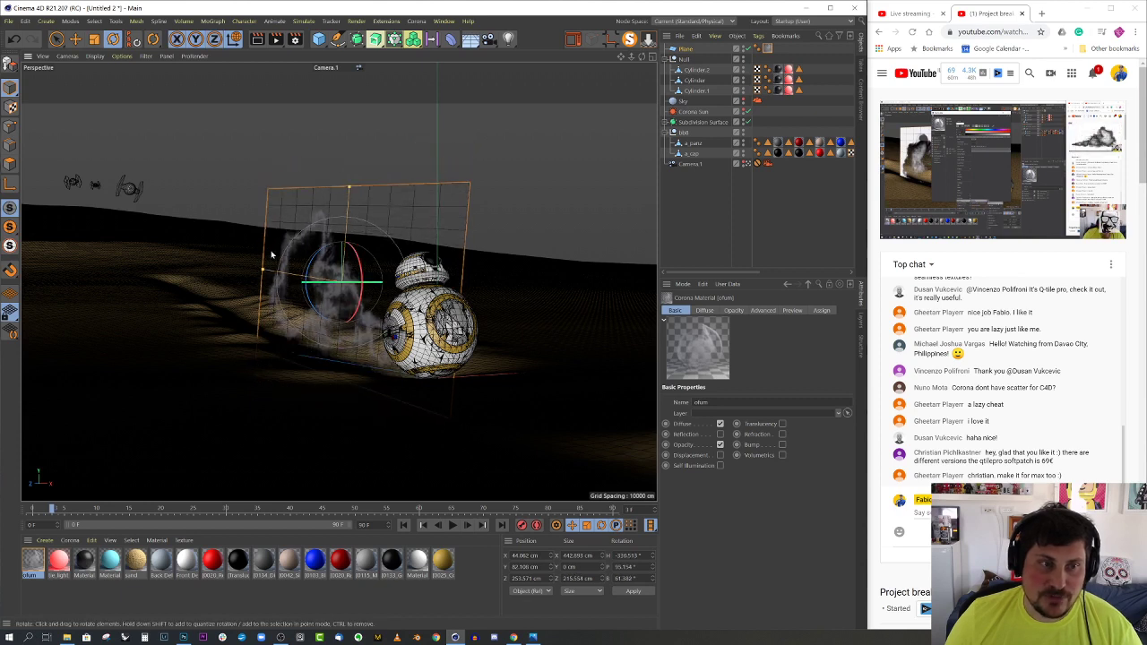
{"action": "left_click_drag", "start_coordinate": [264, 275], "coordinate": [248, 268]}
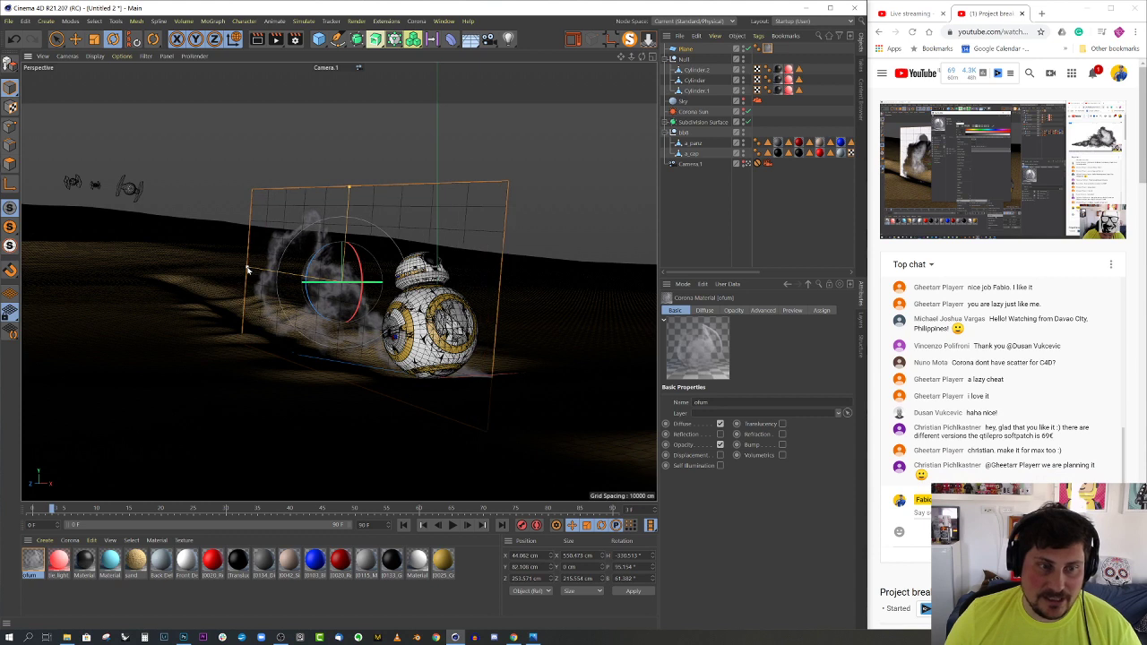
Move the smoke plane down to about Y 73 cm and back behind BB-8 to about Z 335 cm
{"action": "key", "text": "e"}
{"action": "left_click_drag", "start_coordinate": [343, 217], "coordinate": [343, 226]}
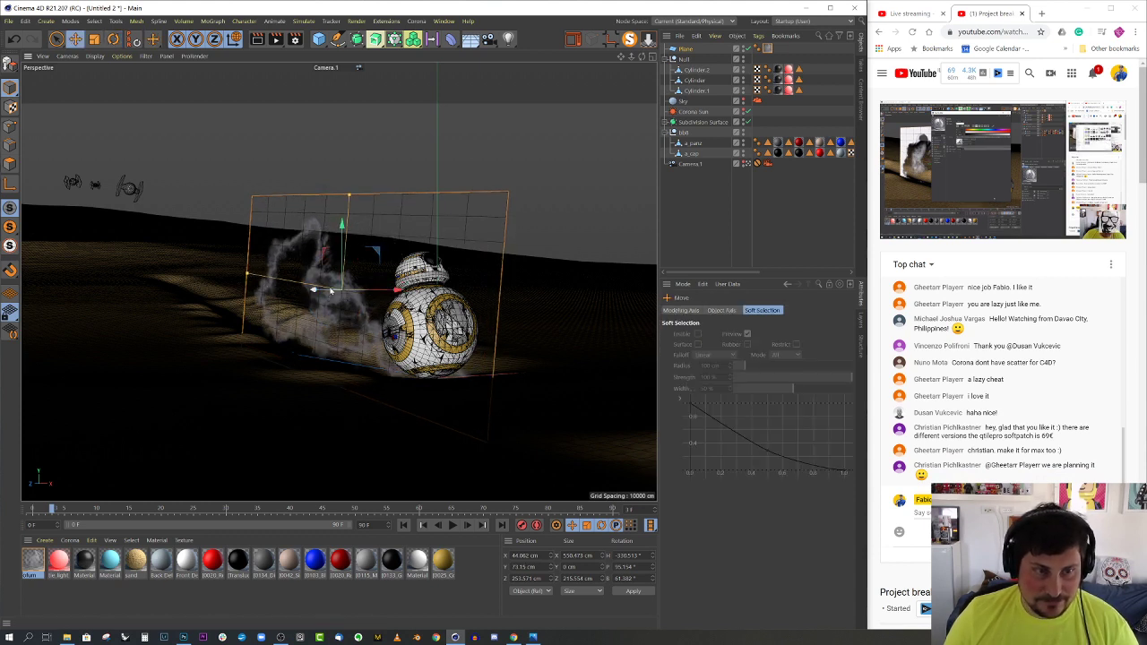
{"action": "left_click_drag", "start_coordinate": [330, 289], "coordinate": [297, 292]}
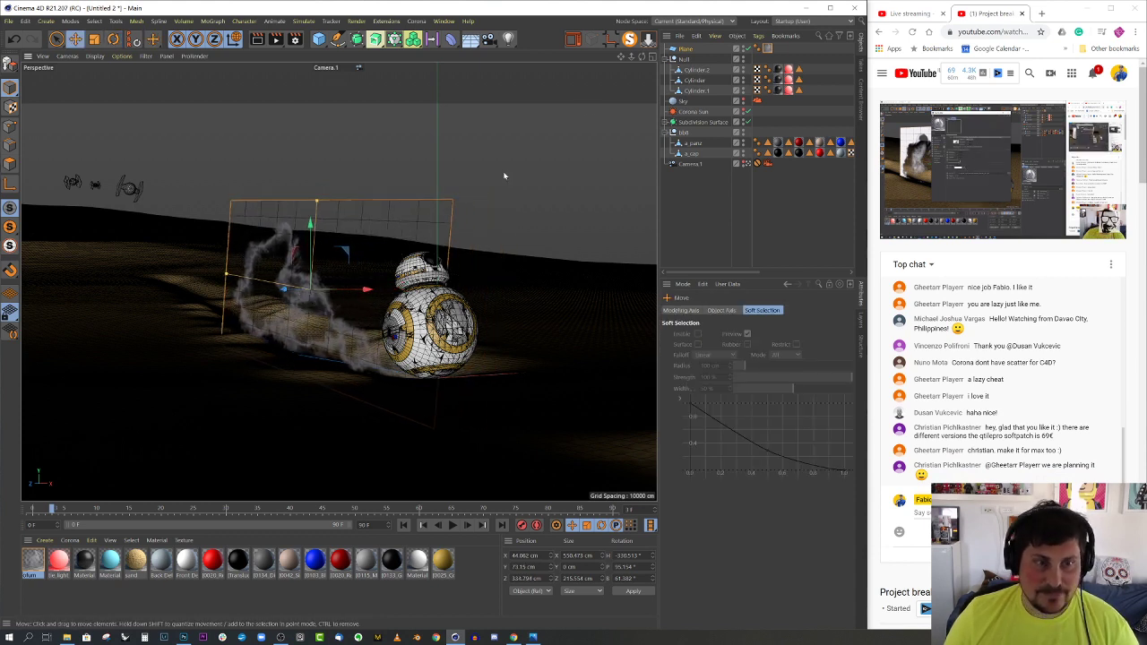
Render the Camera.1 view in the Corona frame buffer to check the smoke, and close the buffer
{"action": "left_click", "coordinate": [574, 40]}
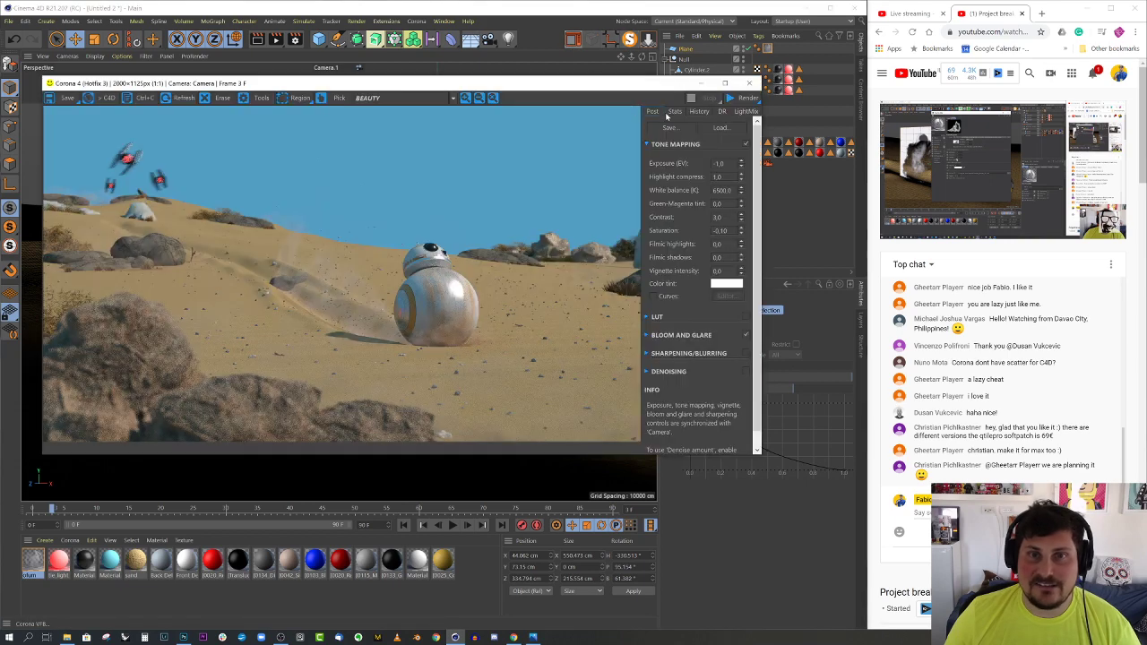
{"action": "left_click", "coordinate": [733, 99]}
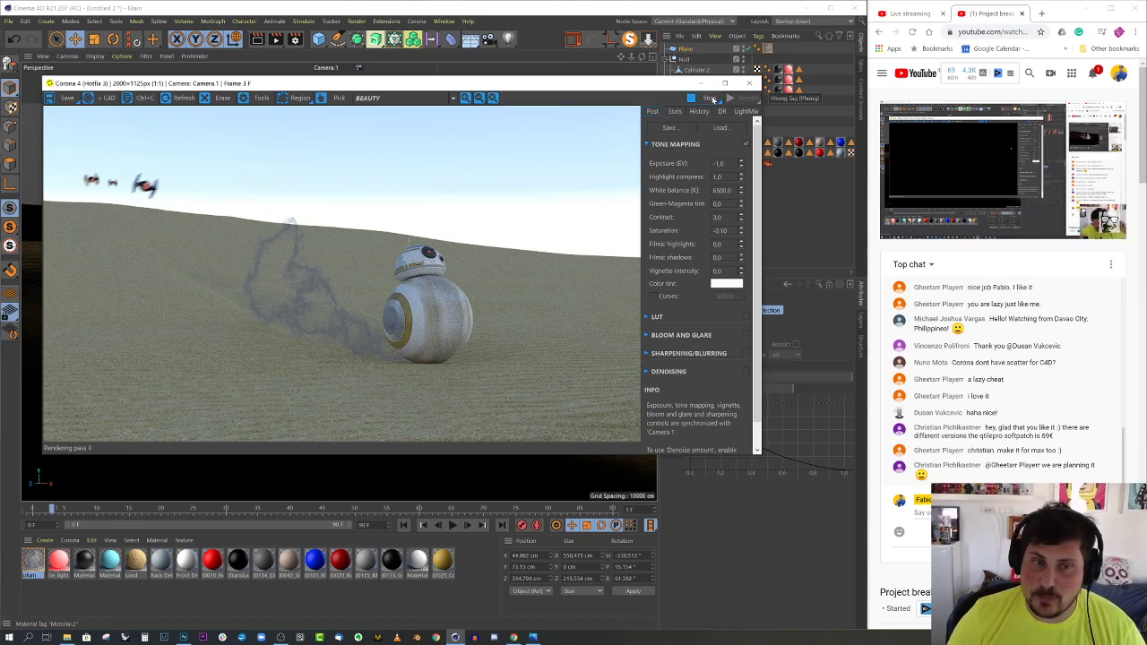
{"action": "left_click", "coordinate": [749, 82]}
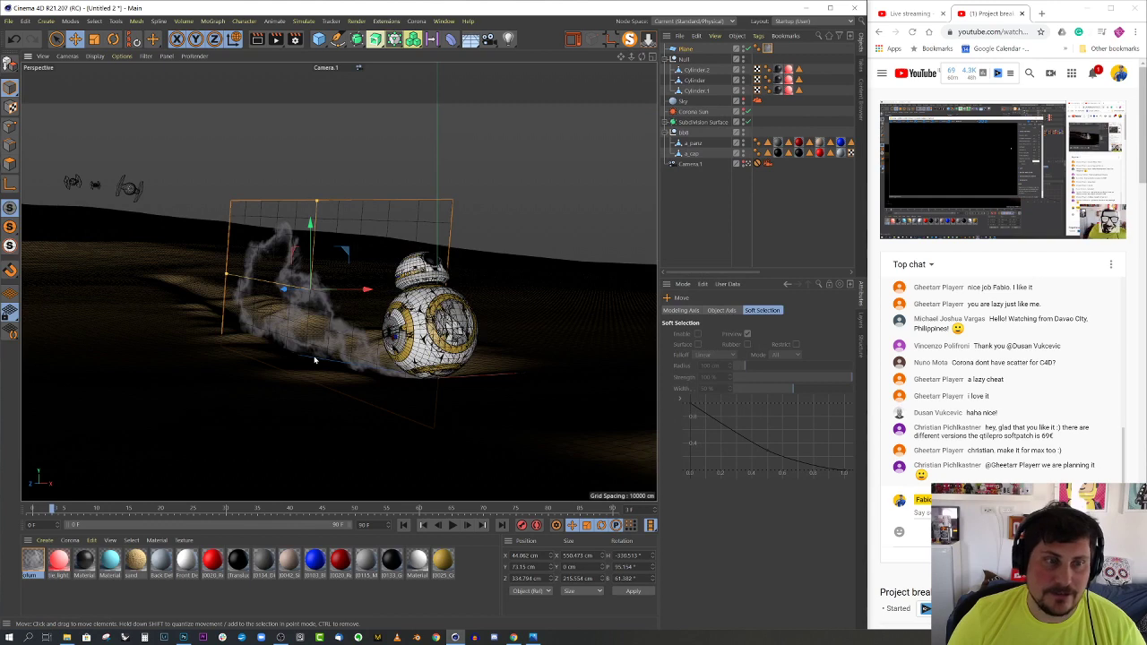
Wrap the ofum material's opacity texture in a Layer shader and open that shader's layers
{"action": "double_click", "coordinate": [33, 561]}
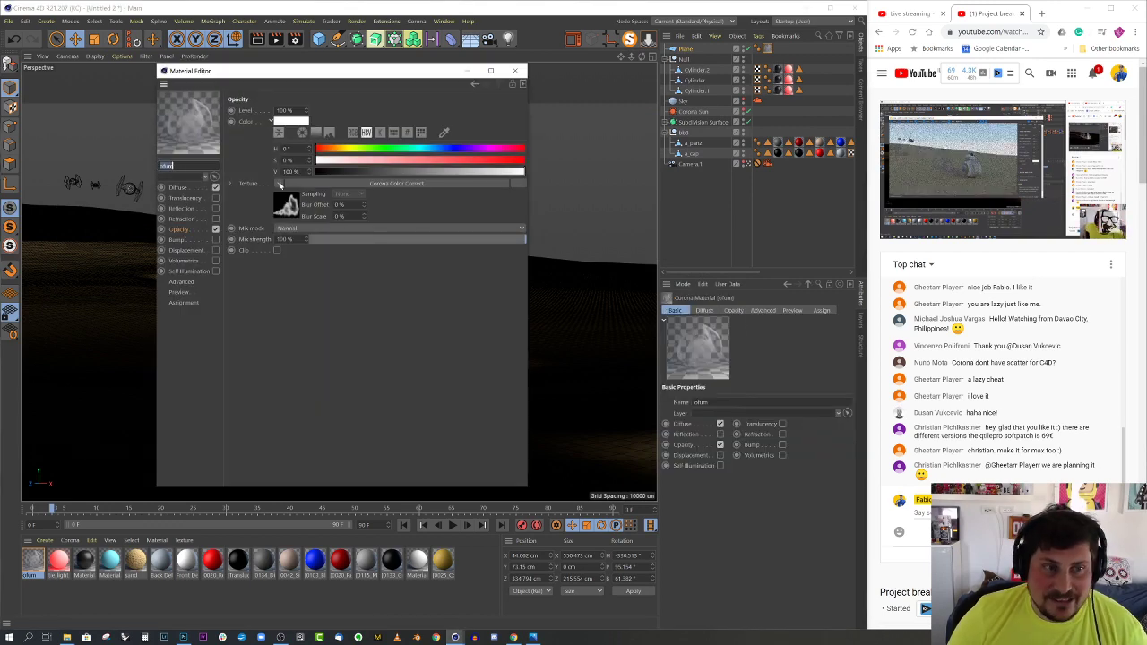
{"action": "left_click", "coordinate": [279, 182]}
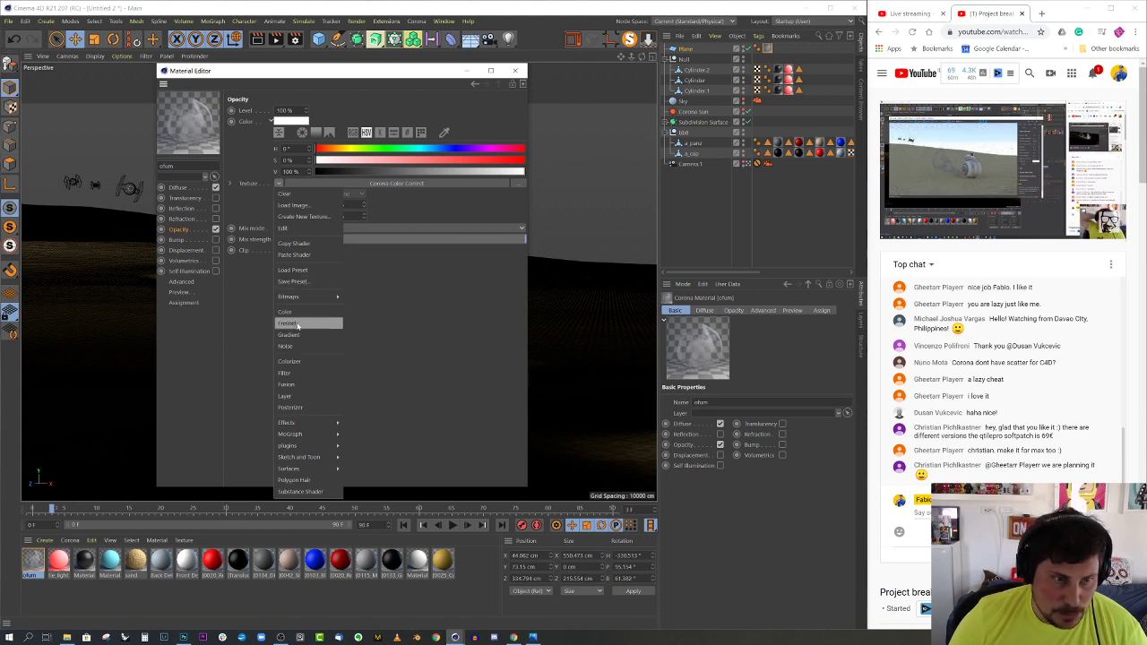
{"action": "left_click", "coordinate": [289, 395]}
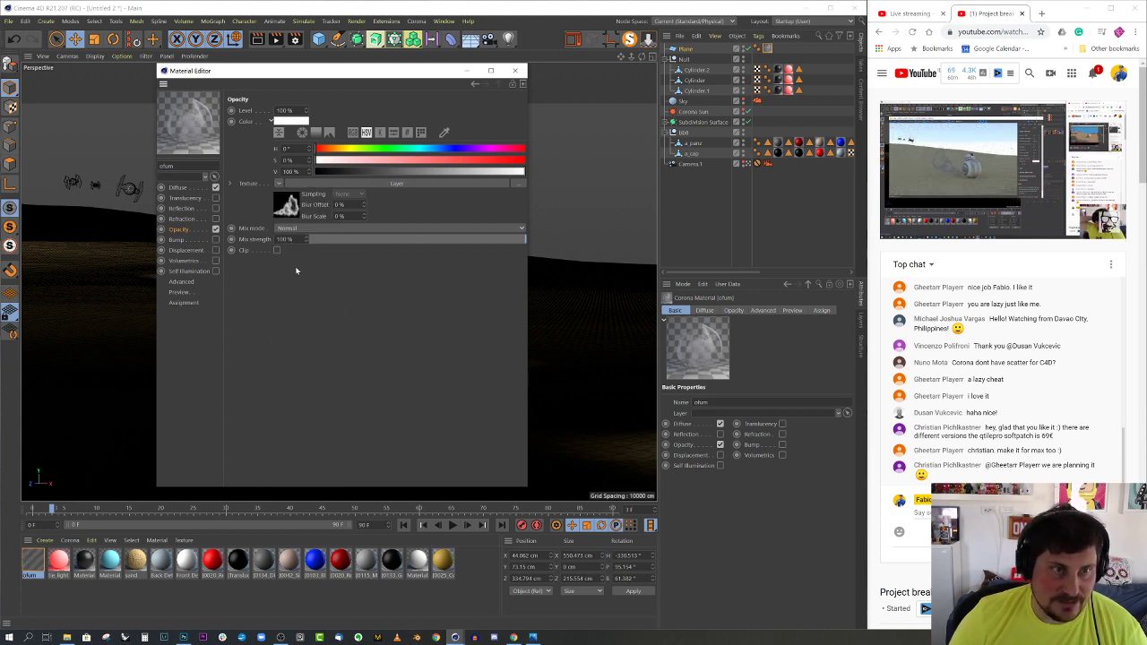
{"action": "left_click", "coordinate": [287, 206]}
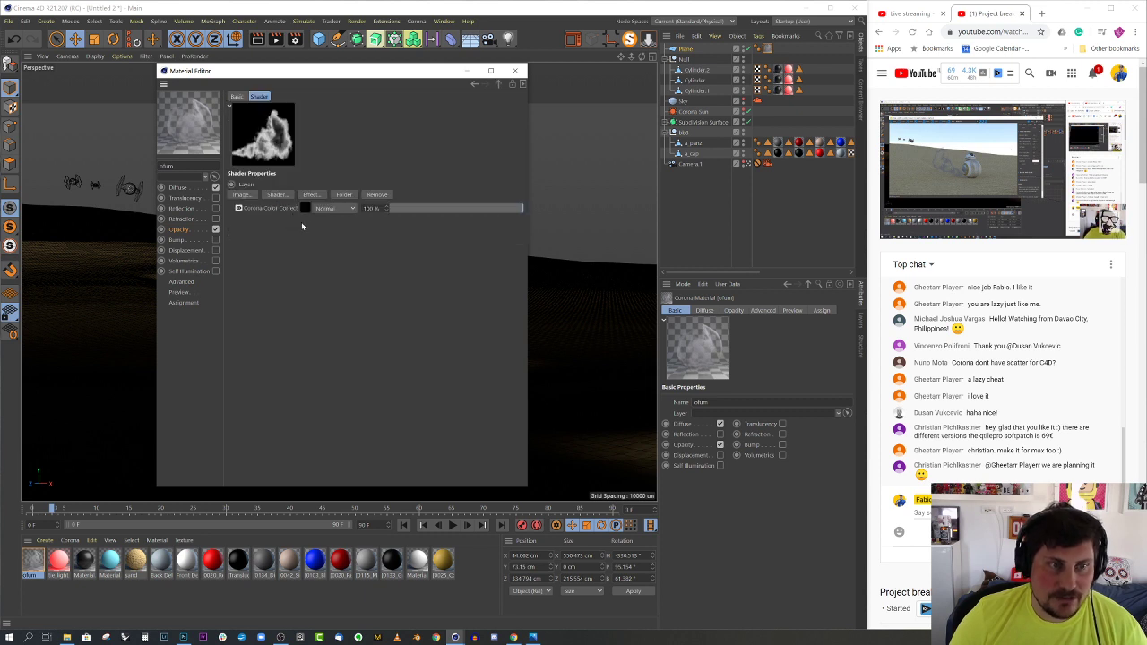
Add a black Color layer above the Corona Color Correct layer and set its strength to 70%
{"action": "left_click", "coordinate": [280, 195]}
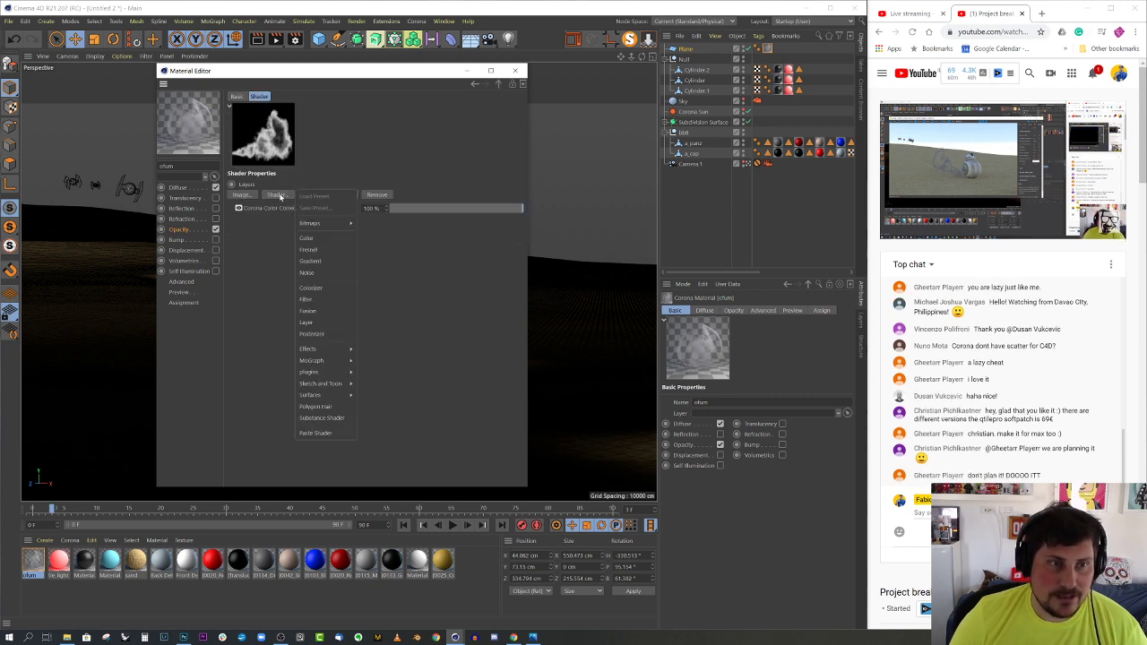
{"action": "left_click", "coordinate": [318, 236]}
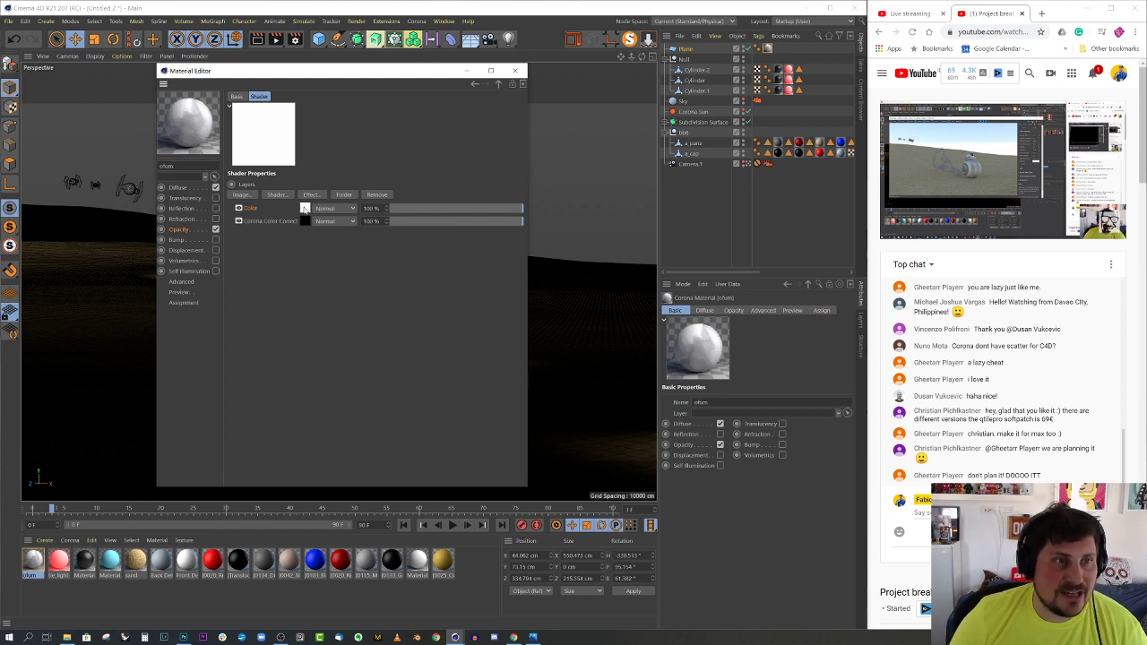
{"action": "left_click", "coordinate": [305, 208]}
{"action": "left_click_drag", "start_coordinate": [324, 235], "coordinate": [310, 235]}
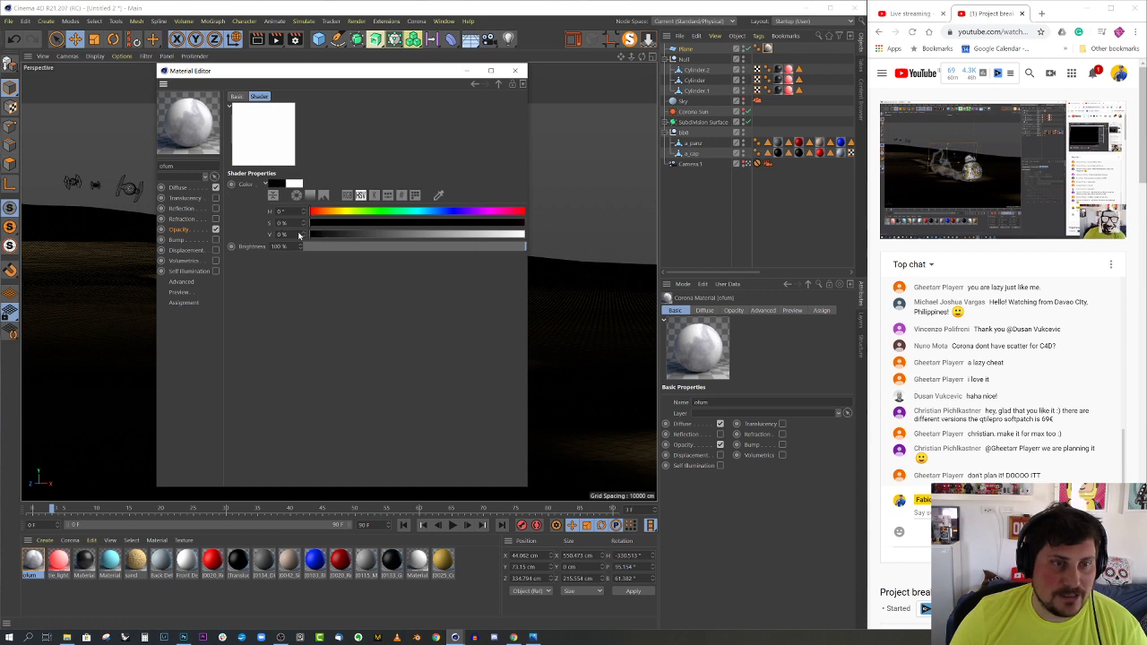
{"action": "left_click", "coordinate": [498, 85]}
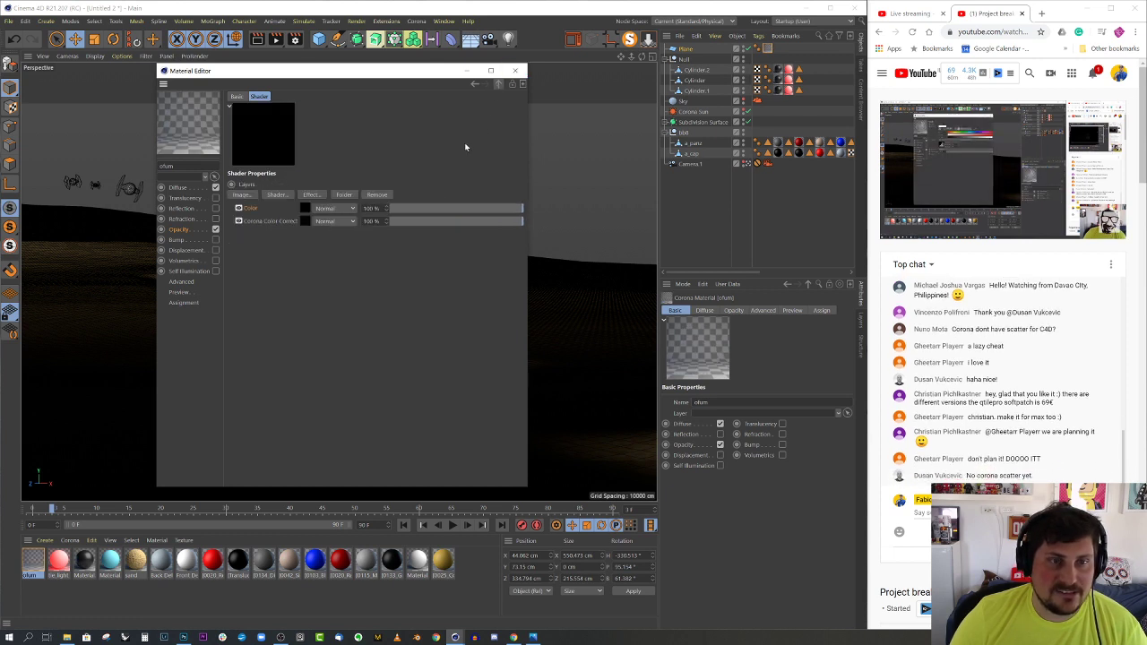
{"action": "left_click_drag", "start_coordinate": [514, 212], "coordinate": [485, 212]}
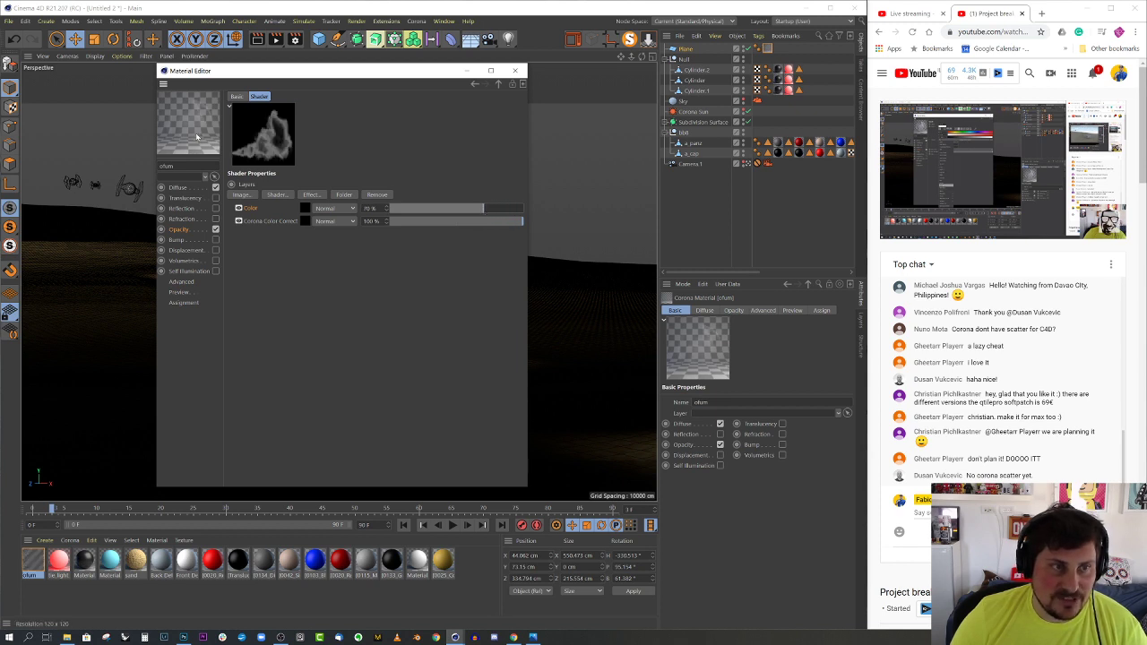
Set the Color layer's strength to 81% in the ofum opacity shader and render the Camera.1 view to check the smoke
{"action": "left_click_drag", "start_coordinate": [486, 213], "coordinate": [499, 210]}
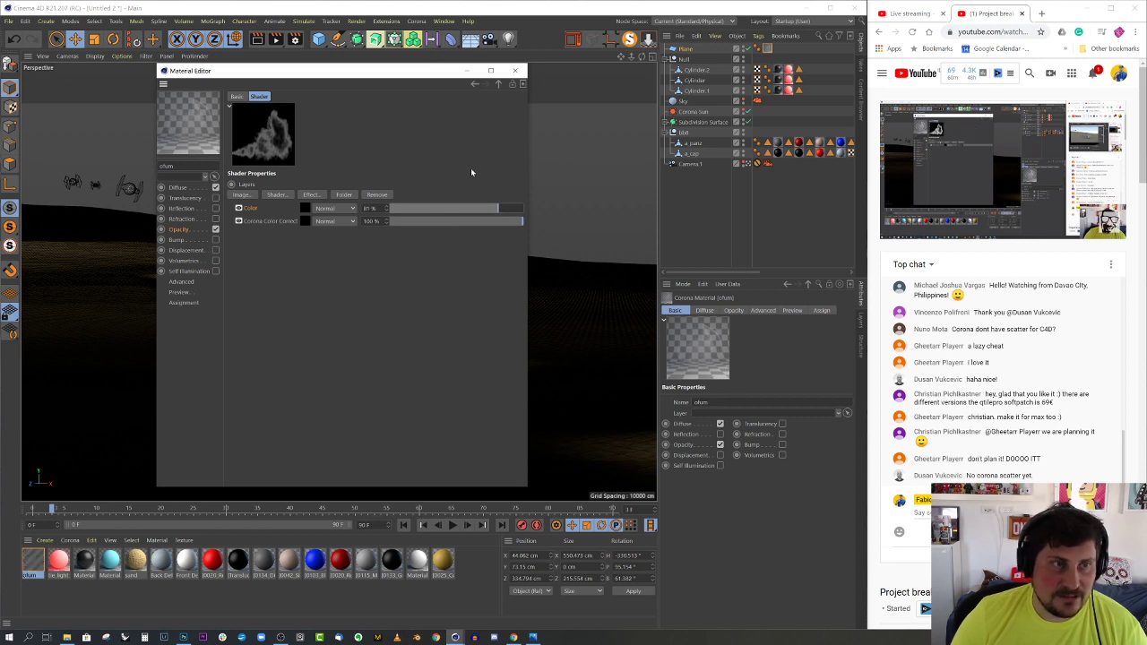
{"action": "left_click", "coordinate": [515, 70]}
{"action": "left_click", "coordinate": [630, 39]}
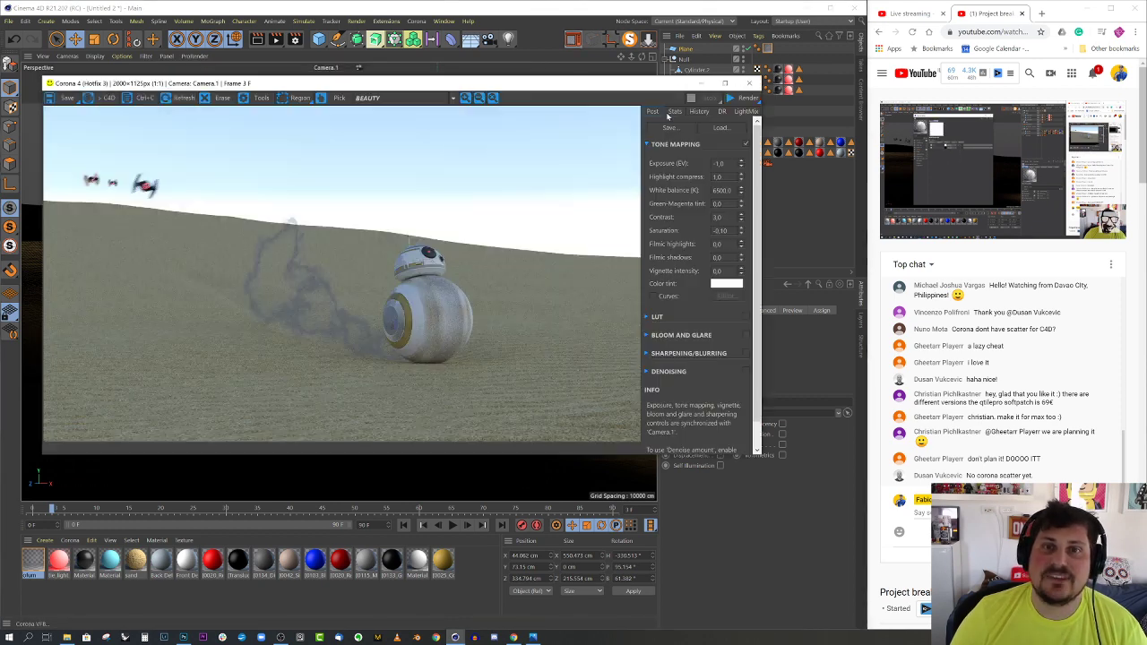
{"action": "left_click", "coordinate": [747, 98]}
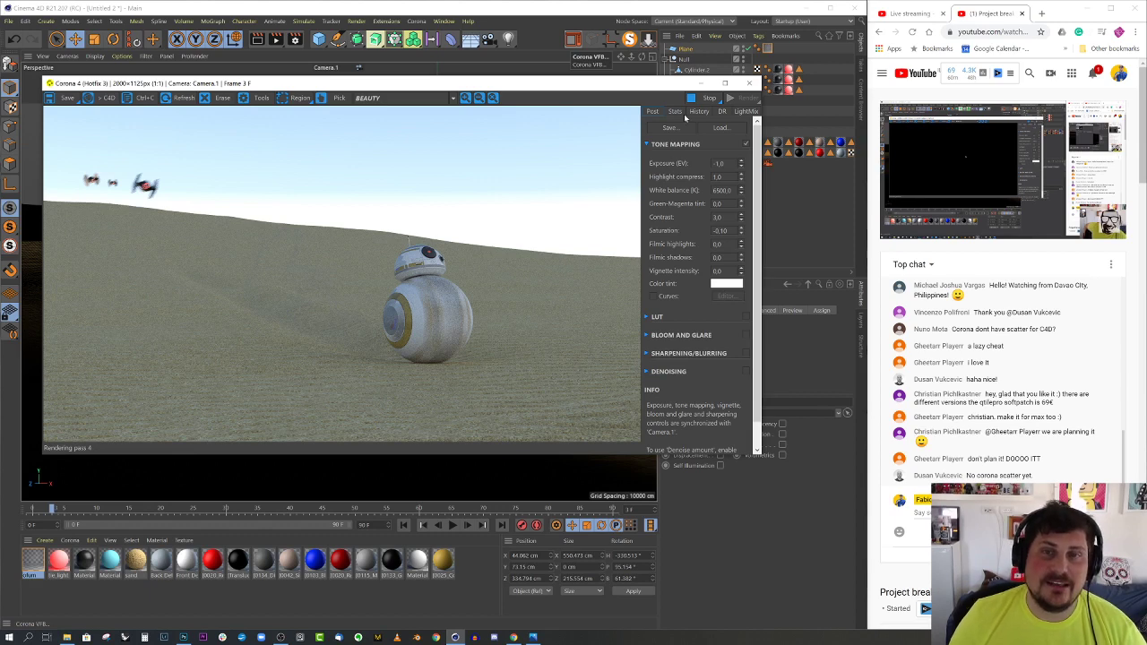
{"action": "left_click", "coordinate": [709, 98]}
{"action": "left_click", "coordinate": [753, 82]}
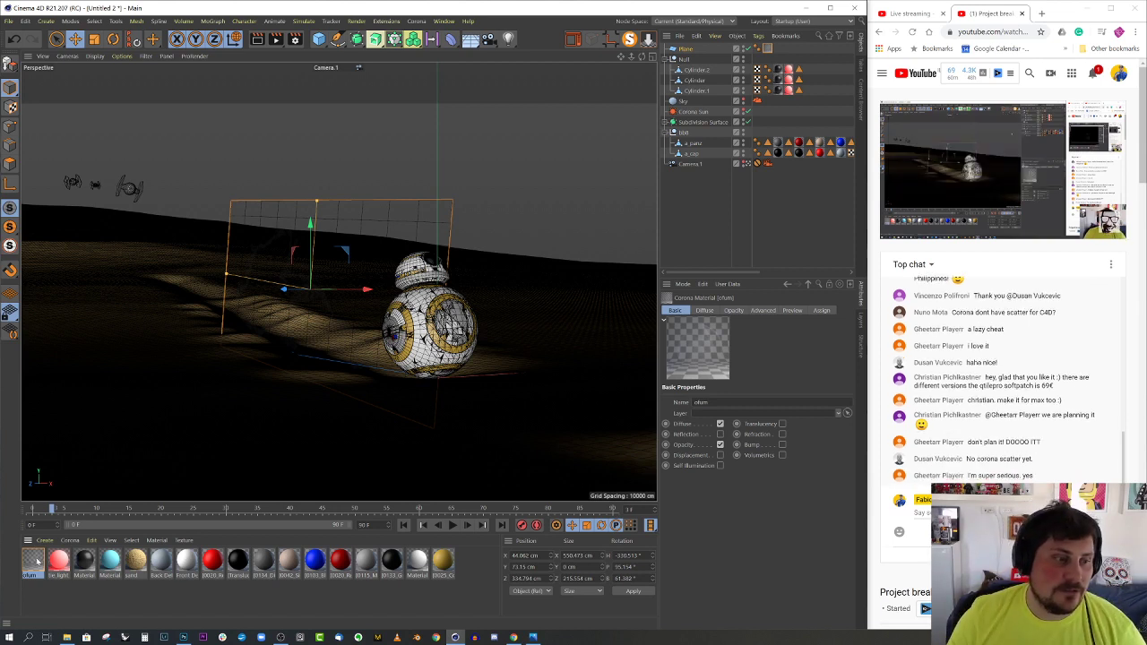
Copy the smoke image from the ofum material's Diffuse channel into its Self Illumination texture and enable Self Illumination
{"action": "double_click", "coordinate": [34, 562]}
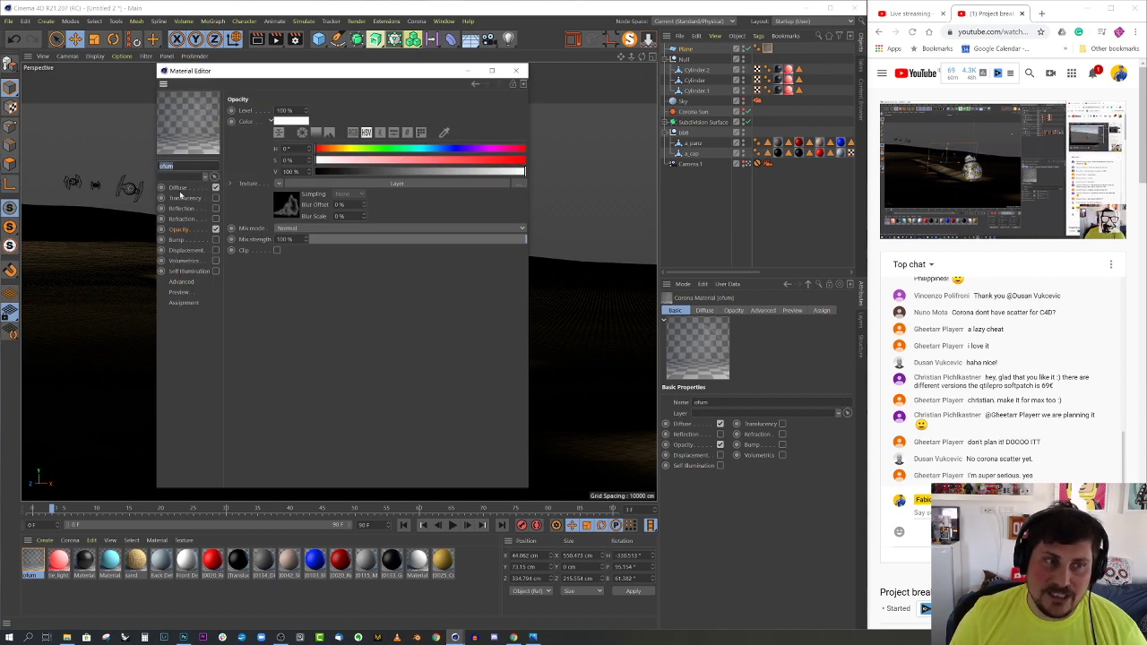
{"action": "left_click", "coordinate": [180, 191]}
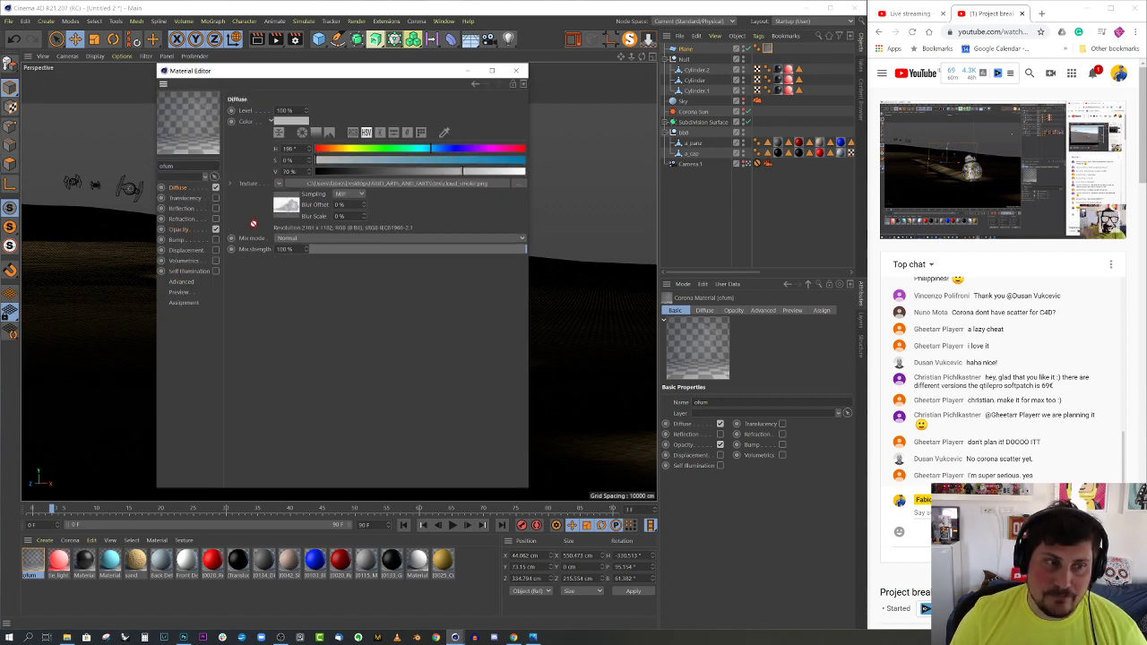
{"action": "left_click", "coordinate": [196, 271]}
{"action": "left_click_drag", "start_coordinate": [257, 205], "coordinate": [279, 186]}
{"action": "left_click", "coordinate": [215, 272]}
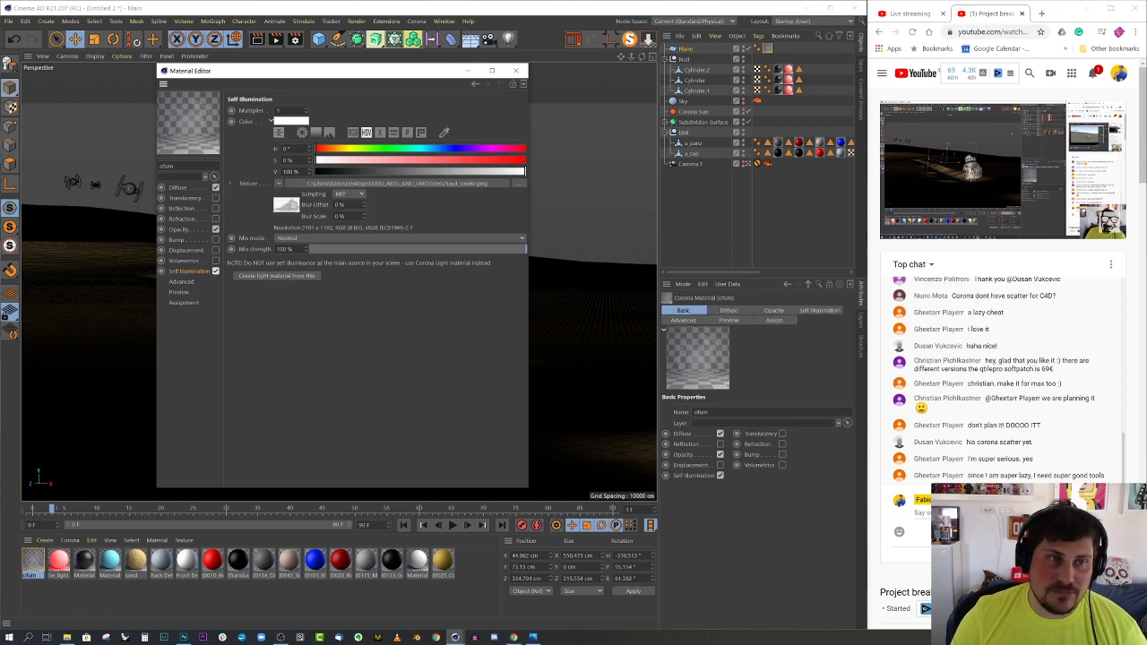
{"action": "left_click", "coordinate": [518, 74]}
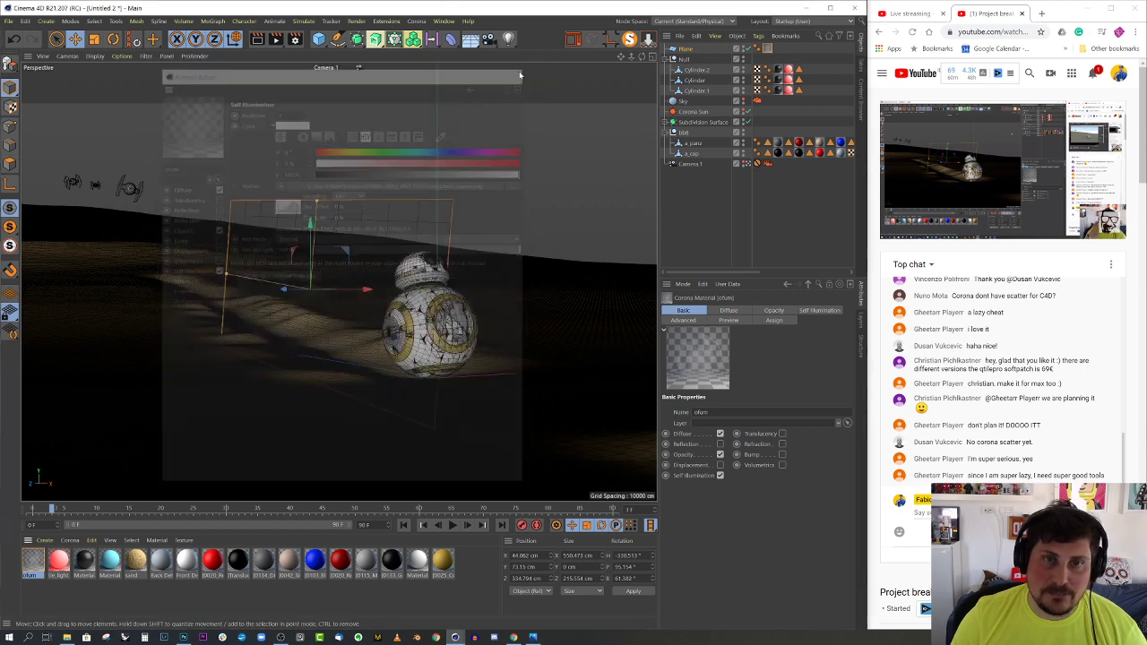
Render the Camera.1 view in the Corona frame buffer to check the self-illuminated smoke, and close the buffer
{"action": "left_click", "coordinate": [573, 38]}
{"action": "left_click", "coordinate": [737, 97]}
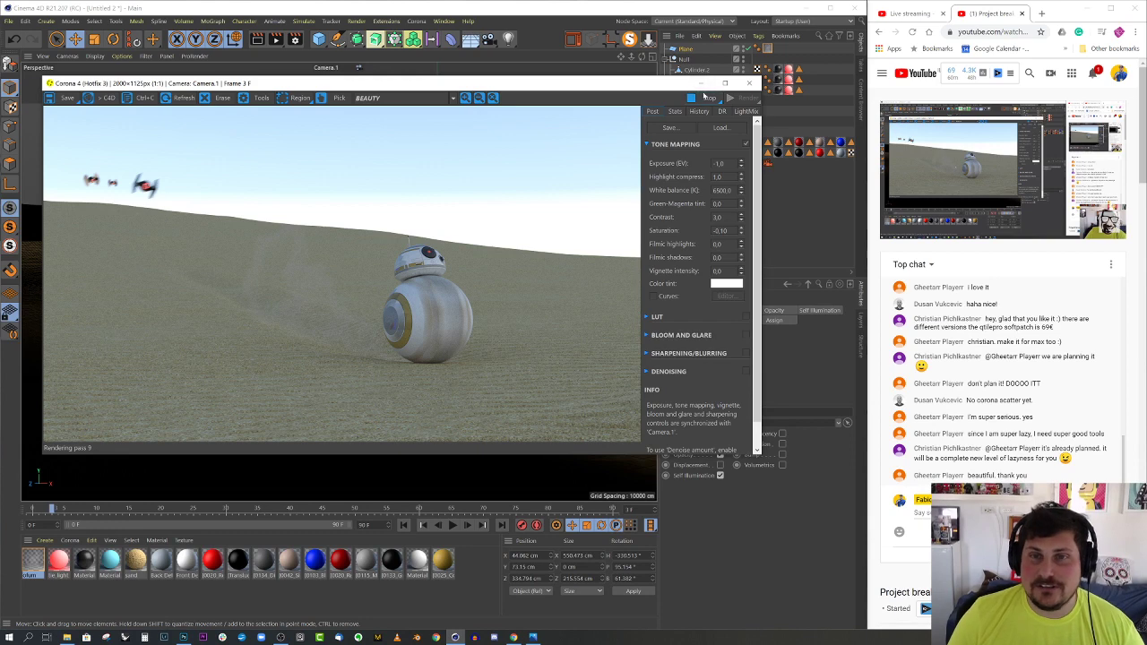
{"action": "left_click", "coordinate": [749, 83]}
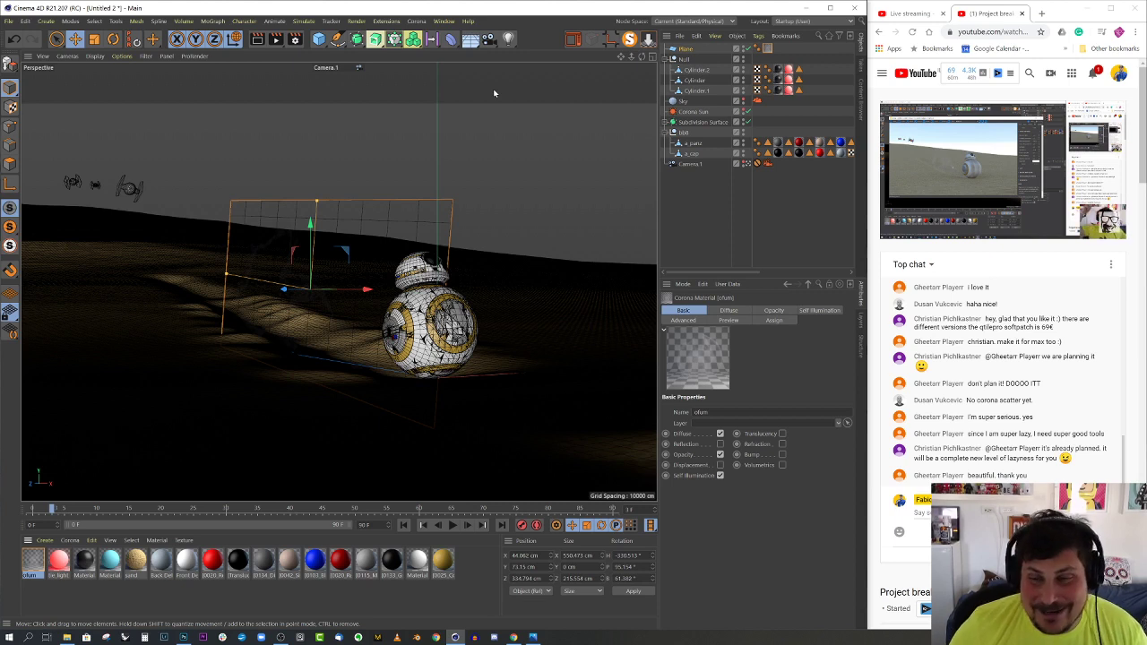
Switch to the challenge_3.c4d project, leave its scene camera and make the plant group visible in the viewport
{"action": "left_click", "coordinate": [444, 20]}
{"action": "left_click", "coordinate": [458, 324]}
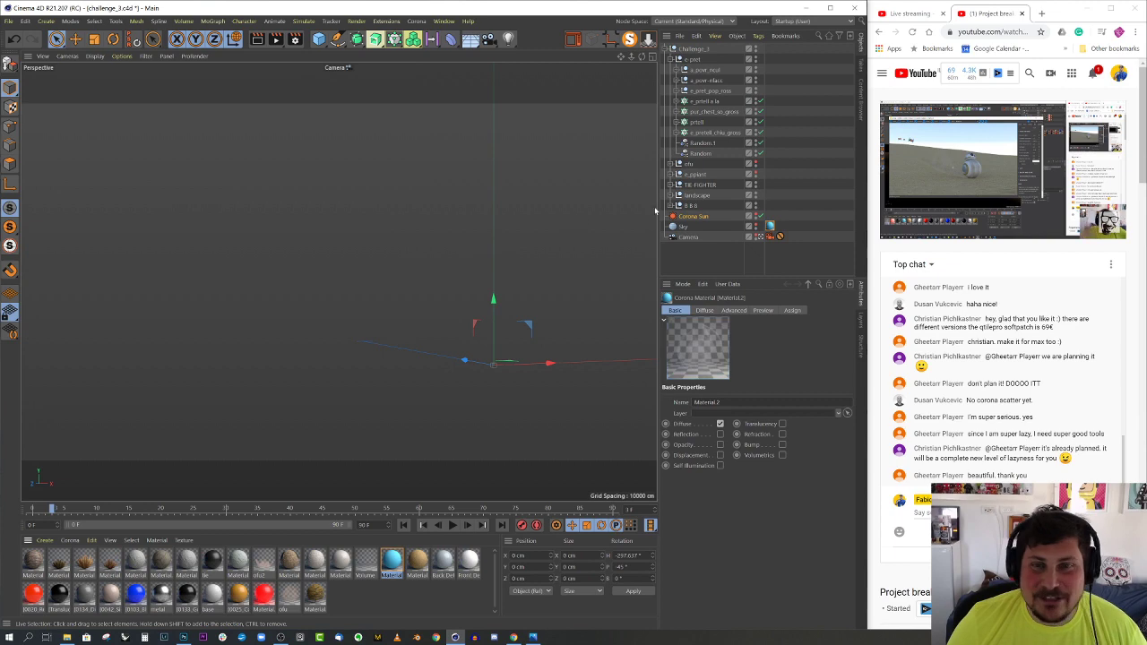
{"action": "left_click", "coordinate": [760, 236]}
{"action": "scroll", "coordinate": [371, 269], "scroll_direction": "up", "scroll_amount": 3}
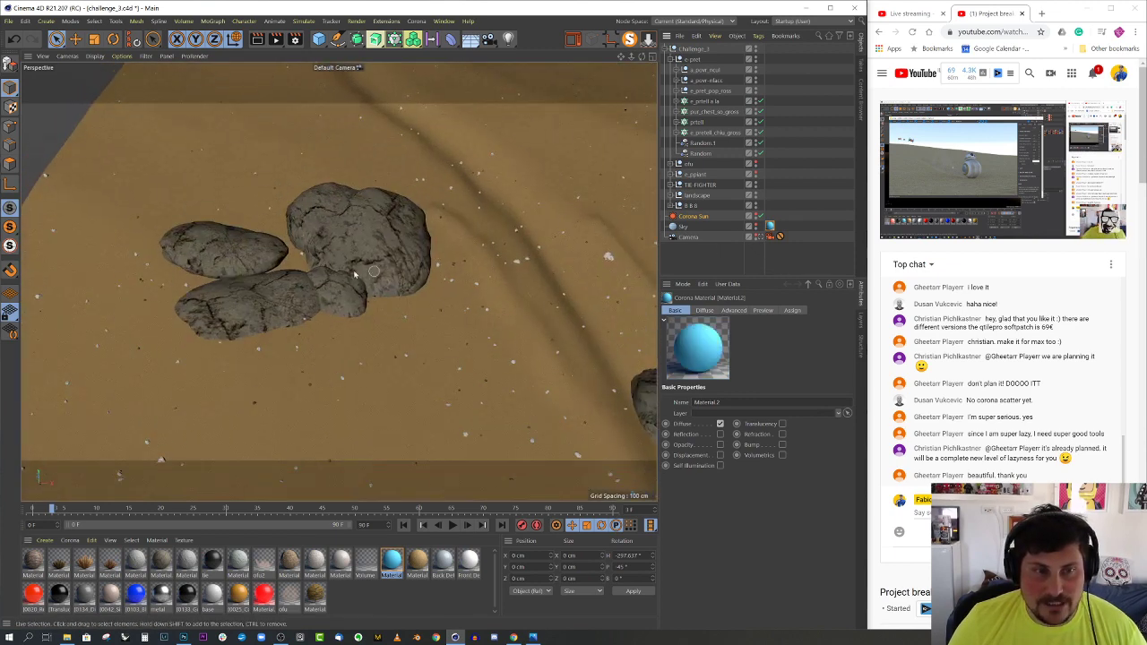
{"action": "left_click_drag", "start_coordinate": [369, 268], "coordinate": [402, 240], "text": "alt"}
{"action": "scroll", "coordinate": [403, 240], "scroll_direction": "down", "scroll_amount": 2}
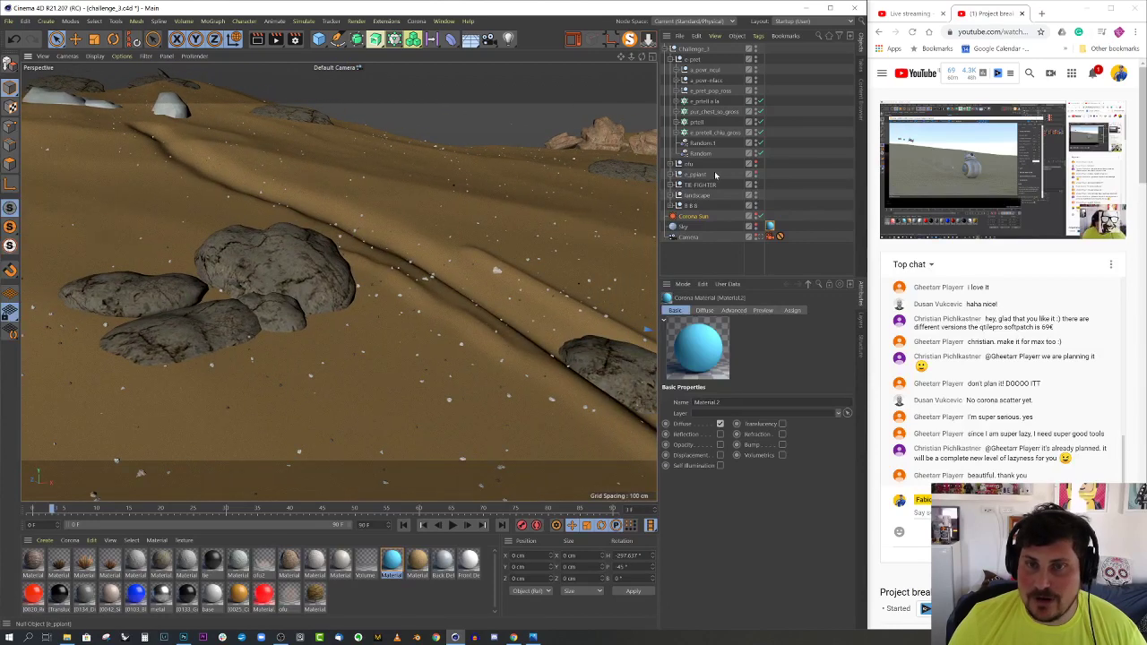
{"action": "left_click", "coordinate": [755, 173]}
{"action": "scroll", "coordinate": [324, 265], "scroll_direction": "down", "scroll_amount": 6}
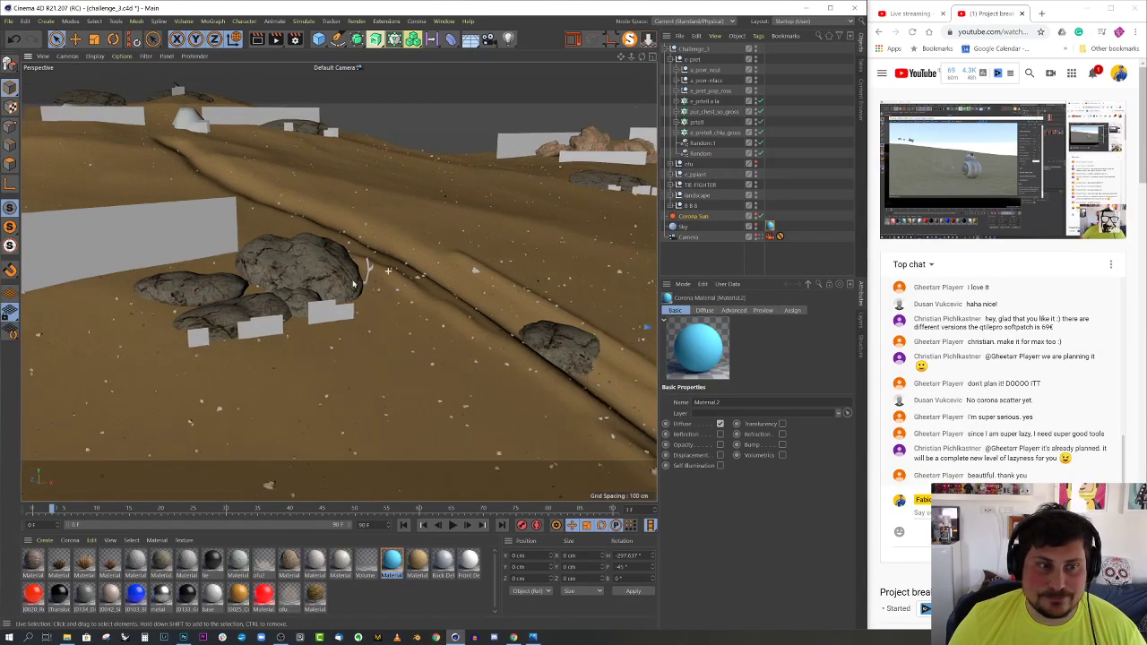
Examine the textured grass planes placed against the rock, selecting one of them to display its grass texture
{"action": "middle_click_drag", "start_coordinate": [618, 312], "coordinate": [428, 321], "text": "alt"}
{"action": "left_click_drag", "start_coordinate": [414, 295], "coordinate": [397, 404], "text": "alt"}
{"action": "right_click_drag", "start_coordinate": [393, 282], "coordinate": [536, 251], "text": "alt"}
{"action": "left_click_drag", "start_coordinate": [435, 333], "coordinate": [456, 281], "text": "alt"}
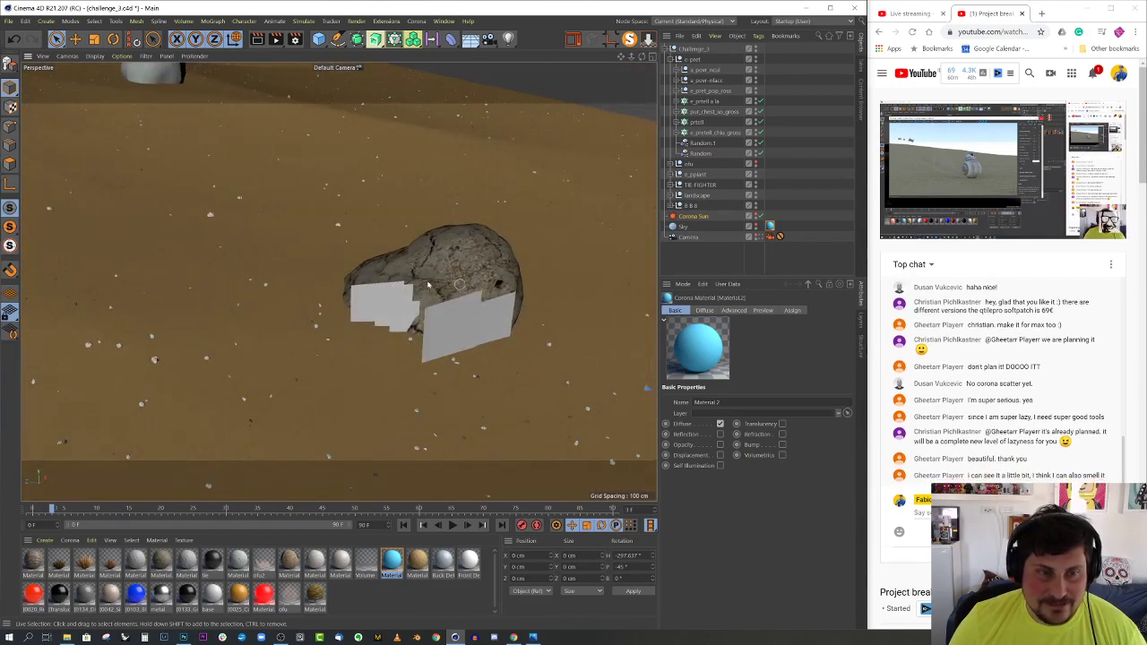
{"action": "right_click_drag", "start_coordinate": [317, 304], "coordinate": [453, 299], "text": "alt"}
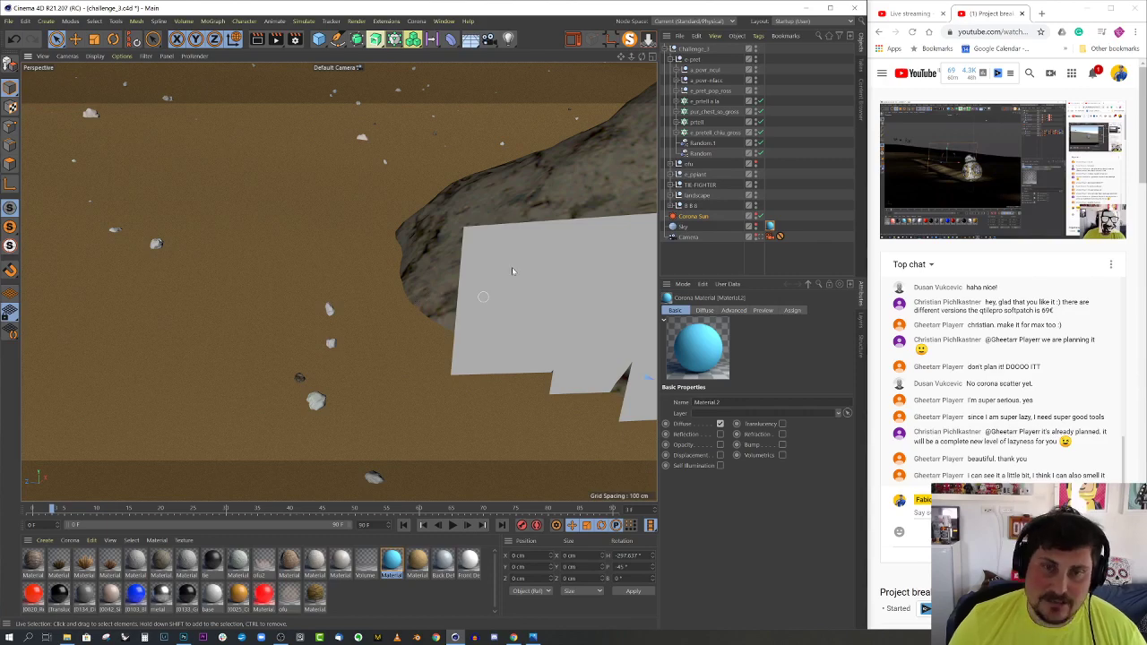
{"action": "left_click", "coordinate": [489, 247]}
{"action": "scroll", "coordinate": [279, 268], "scroll_direction": "down", "scroll_amount": 4}
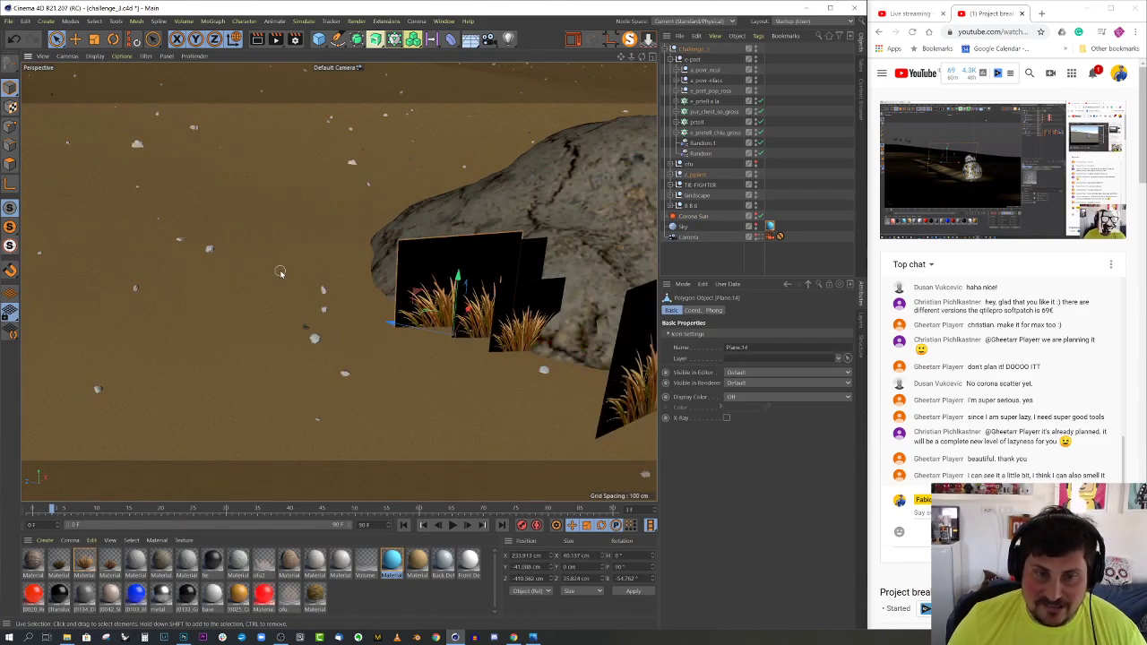
{"action": "scroll", "coordinate": [486, 307], "scroll_direction": "up", "scroll_amount": 2}
{"action": "scroll", "coordinate": [484, 310], "scroll_direction": "up", "scroll_amount": 5}
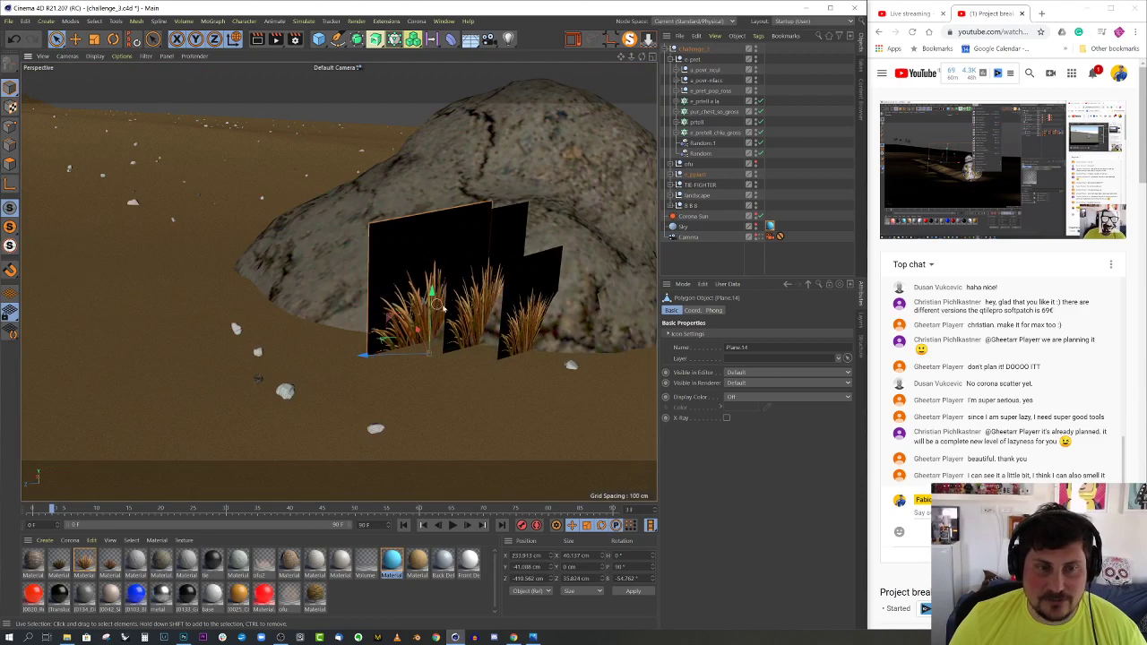
{"action": "left_click_drag", "start_coordinate": [479, 310], "coordinate": [449, 323], "text": "alt"}
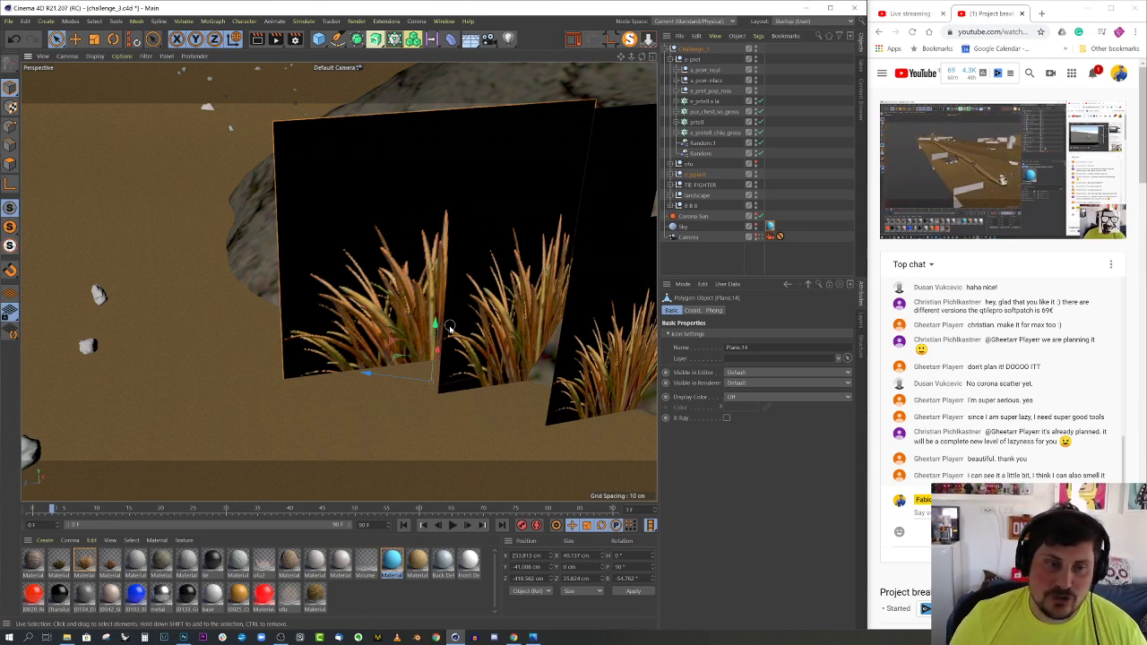
{"action": "scroll", "coordinate": [307, 297], "scroll_direction": "down", "scroll_amount": 4}
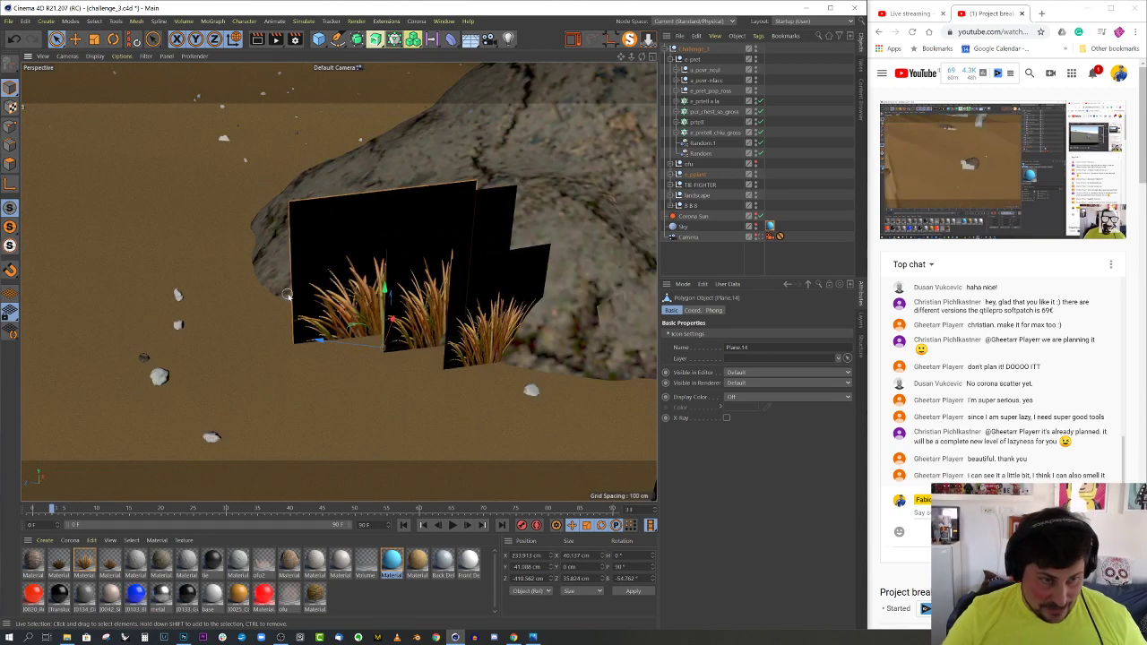
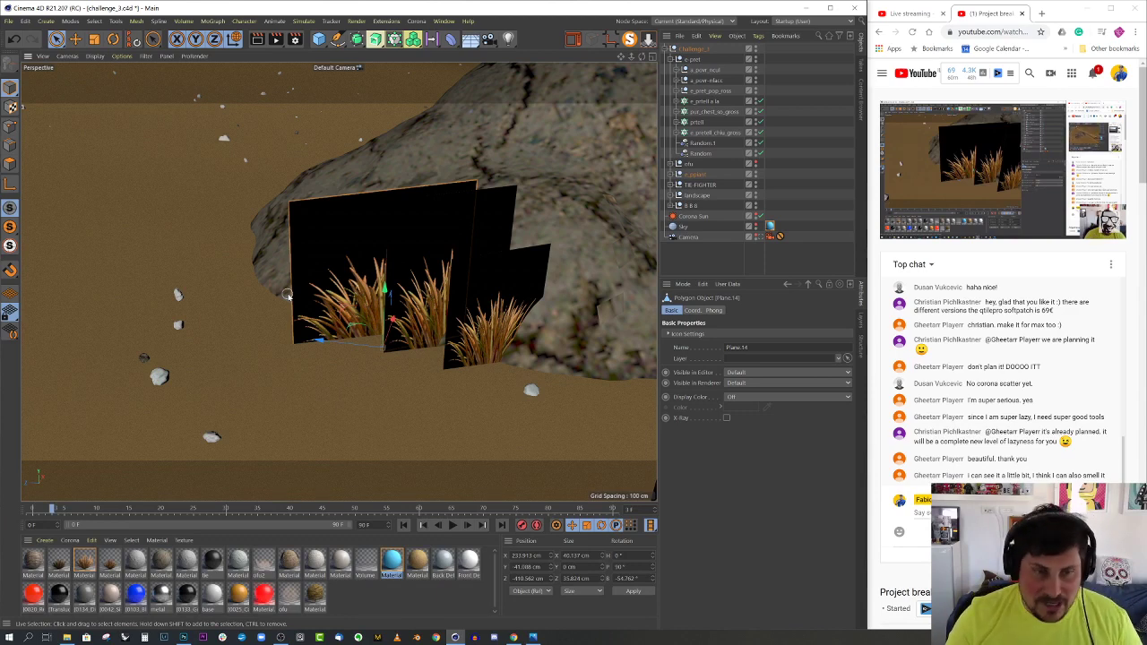
View the finished bb8.jpg render in Photos, return to Cinema 4D and look over the plants, rocks and BB-8 trail
{"action": "left_click", "coordinate": [533, 637]}
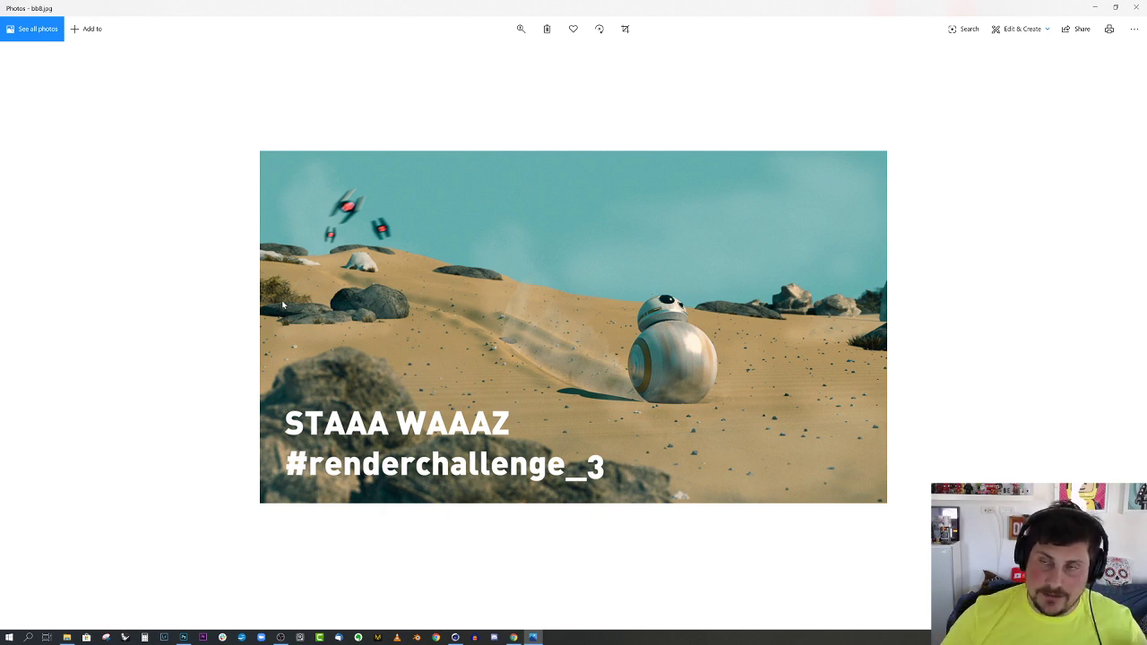
{"action": "left_click", "coordinate": [1095, 7]}
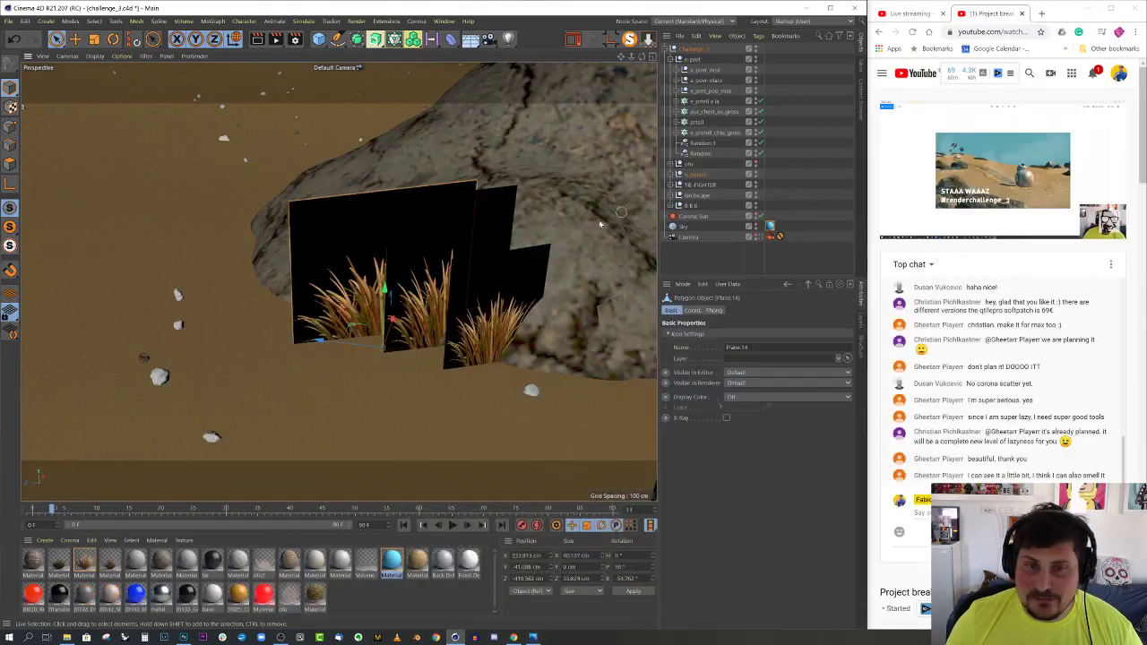
{"action": "scroll", "coordinate": [448, 231], "scroll_direction": "down", "scroll_amount": 10}
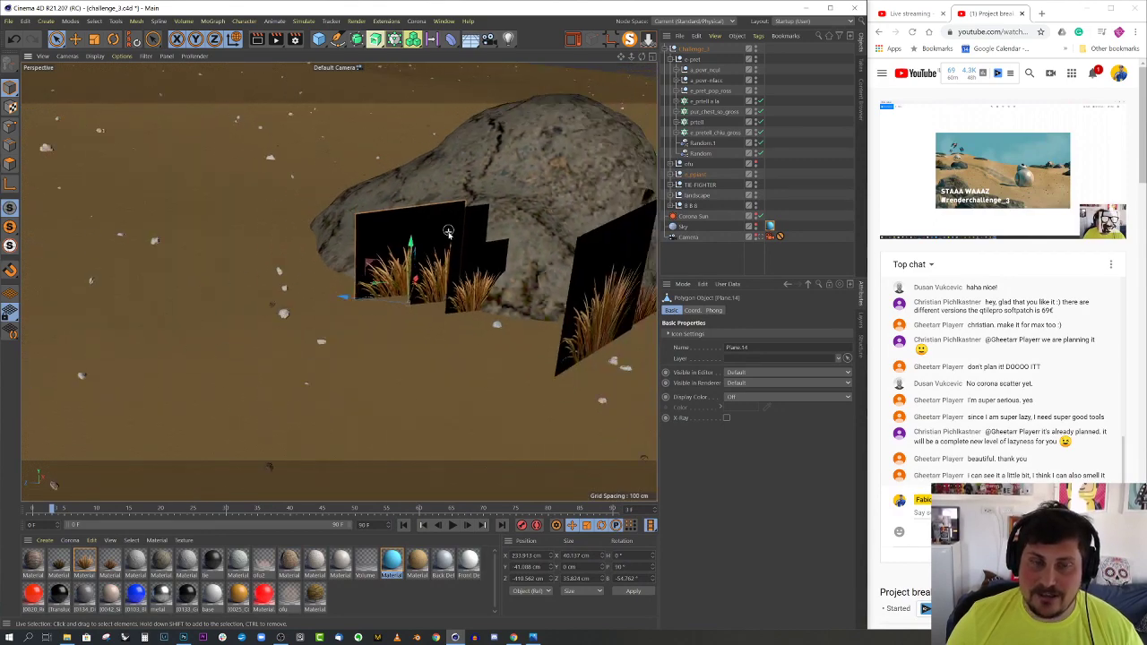
{"action": "scroll", "coordinate": [399, 230], "scroll_direction": "down", "scroll_amount": 10}
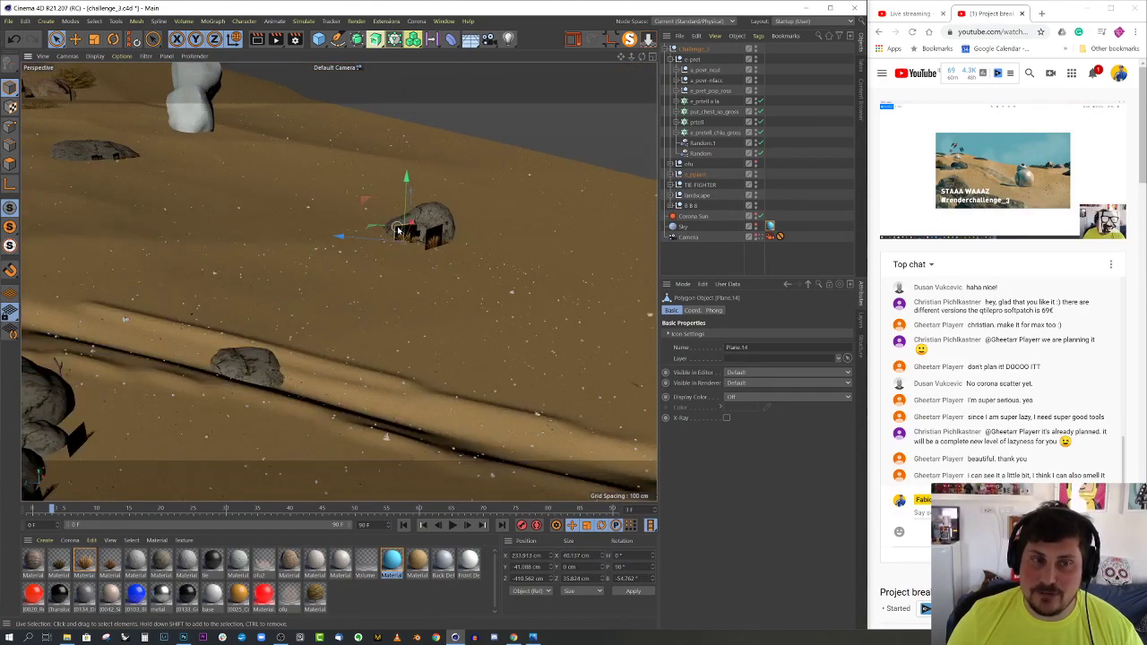
{"action": "left_click_drag", "start_coordinate": [365, 229], "coordinate": [322, 220], "text": "alt"}
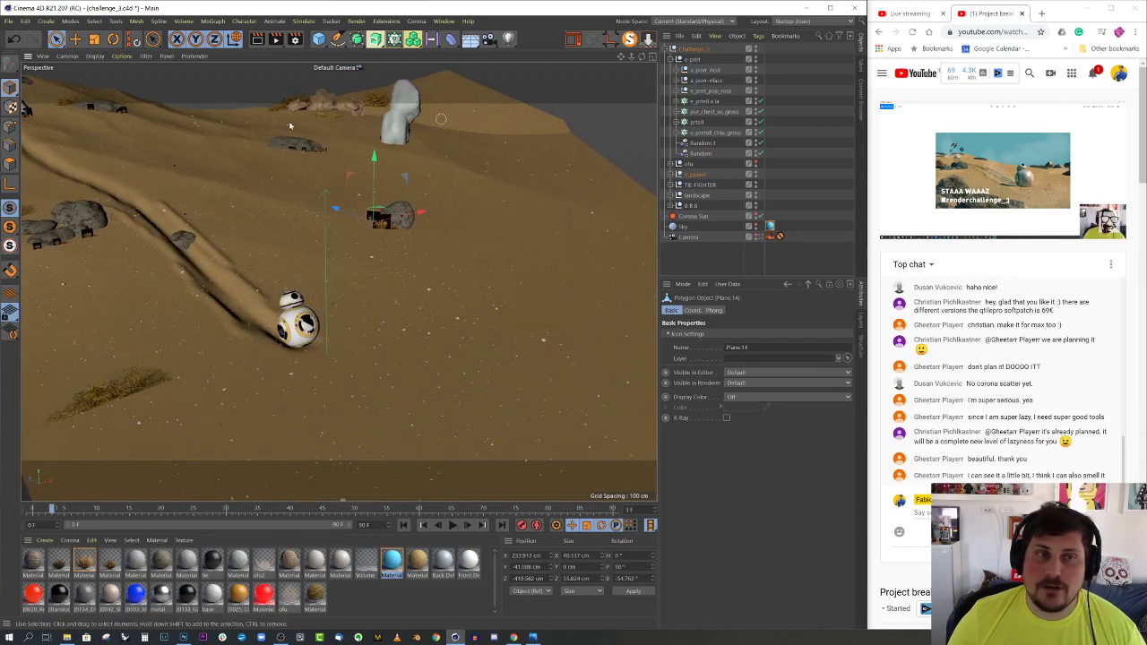
Return to the Untitled 2 project, leave the Camera.1 view and select Camera.1 to show its view frustum over the dunes
{"action": "left_click", "coordinate": [444, 20]}
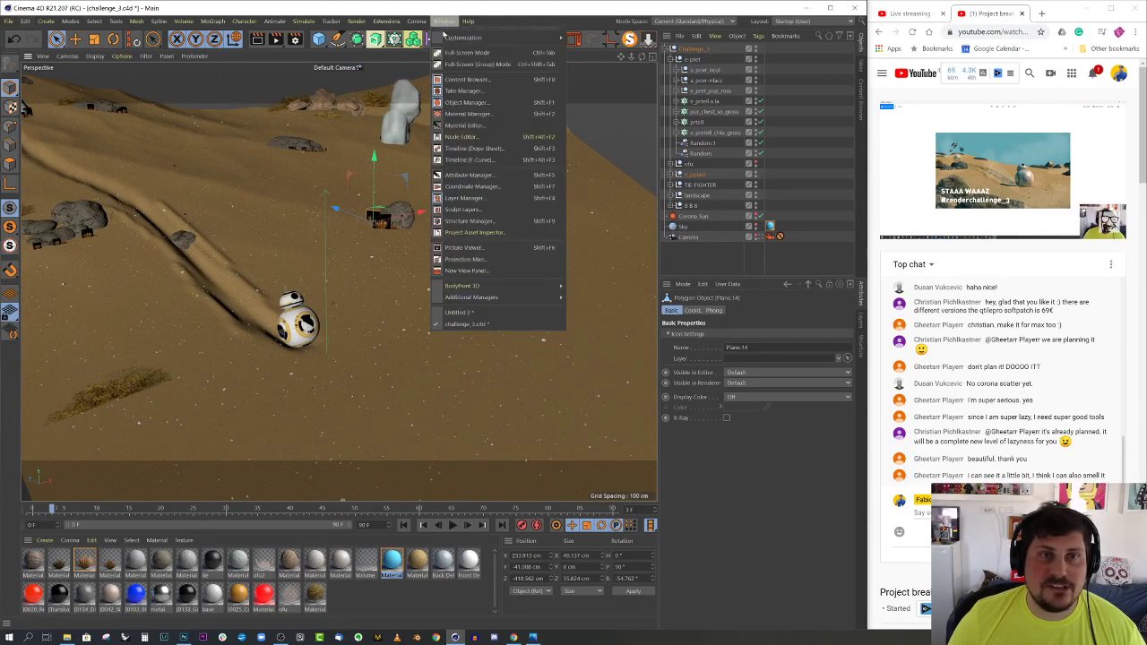
{"action": "left_click", "coordinate": [469, 311]}
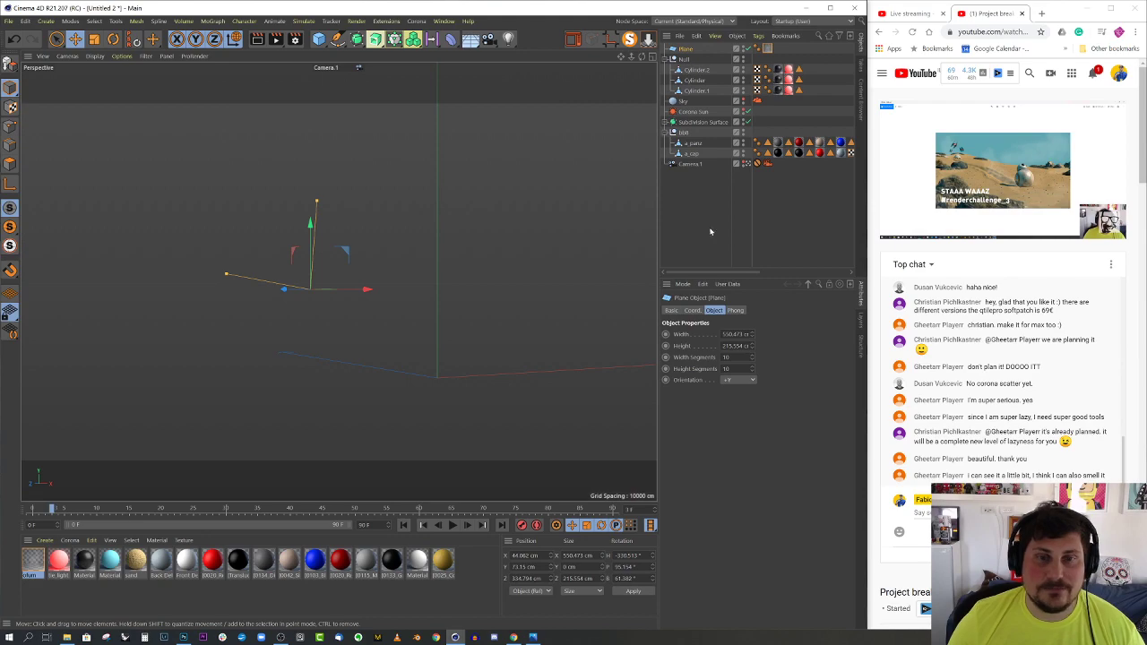
{"action": "left_click", "coordinate": [748, 164]}
{"action": "left_click_drag", "start_coordinate": [520, 231], "coordinate": [295, 295], "text": "alt"}
{"action": "right_click_drag", "start_coordinate": [295, 295], "coordinate": [107, 383], "text": "alt"}
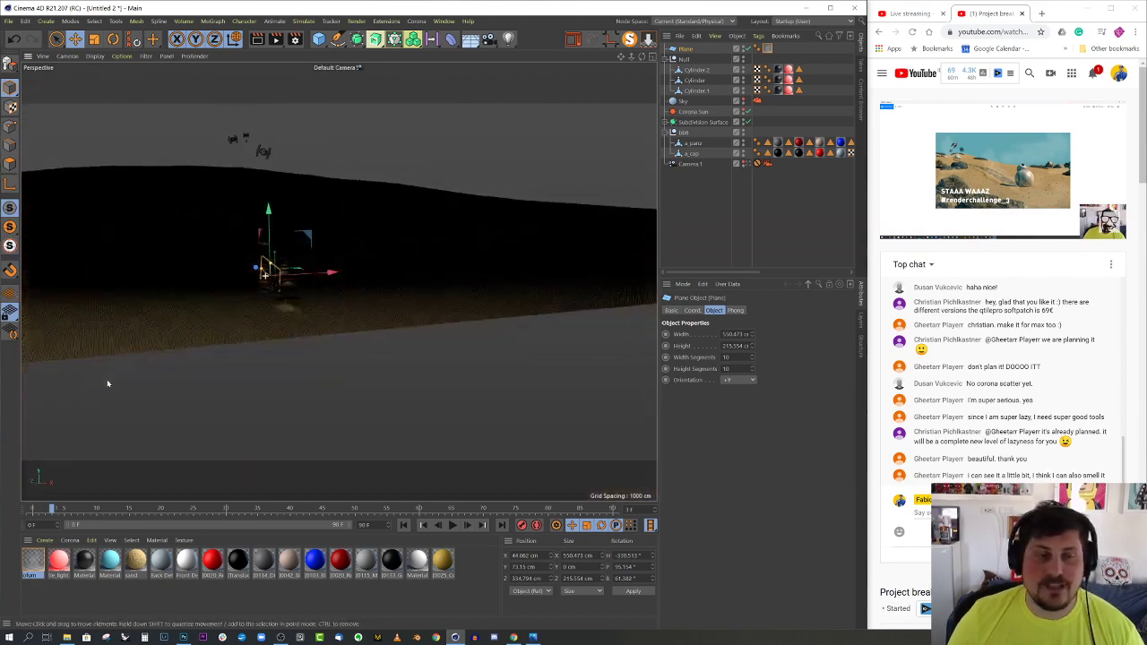
{"action": "left_click_drag", "start_coordinate": [108, 383], "coordinate": [365, 320], "text": "alt"}
{"action": "left_click", "coordinate": [690, 165]}
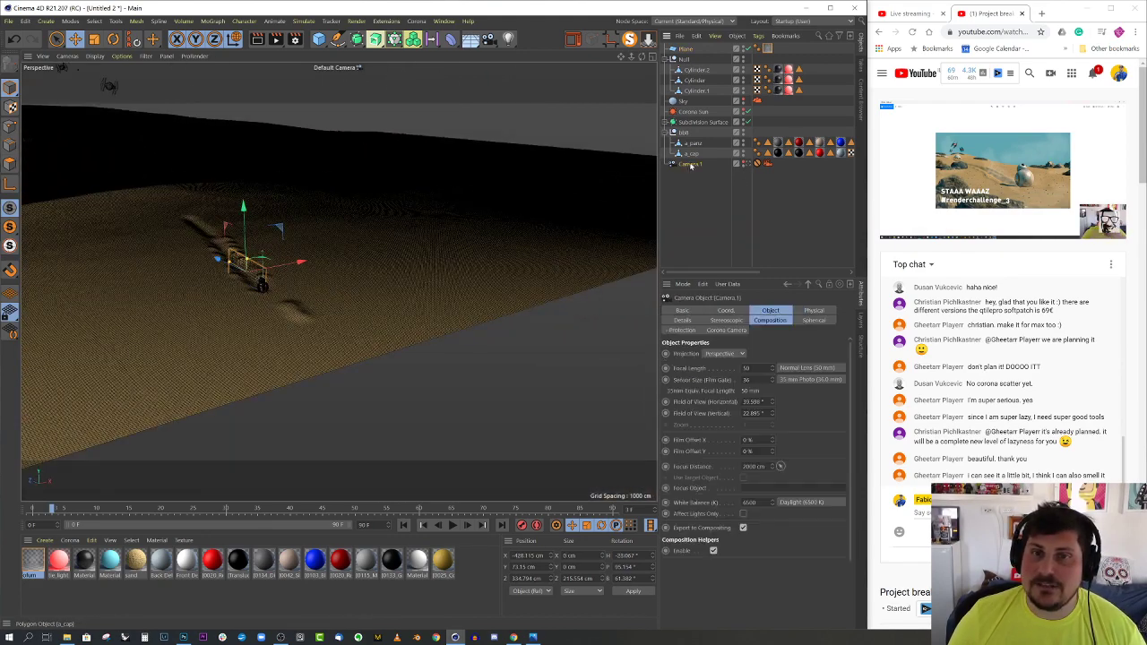
{"action": "left_click_drag", "start_coordinate": [218, 337], "coordinate": [262, 335], "text": "alt"}
{"action": "scroll", "coordinate": [263, 335], "scroll_direction": "up", "scroll_amount": 2}
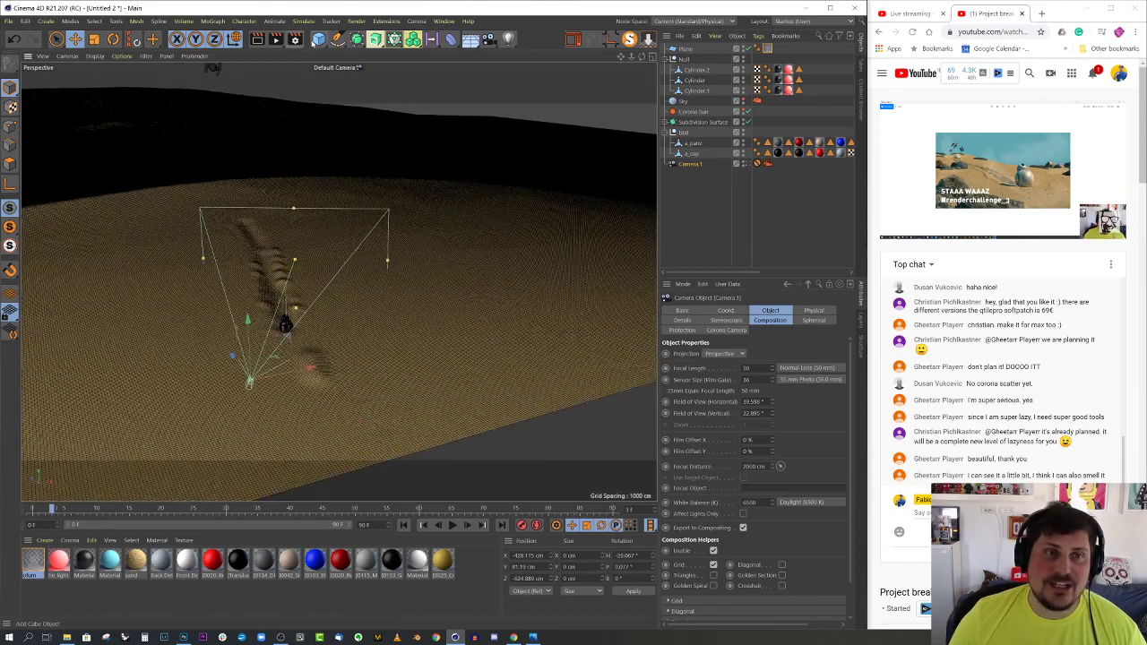
Add a 400 by 400 cm plane, move it beside BB-8 to about X 991 cm and pitch it up about 78°
{"action": "left_click_drag", "start_coordinate": [319, 40], "coordinate": [430, 95]}
{"action": "left_click", "coordinate": [414, 72]}
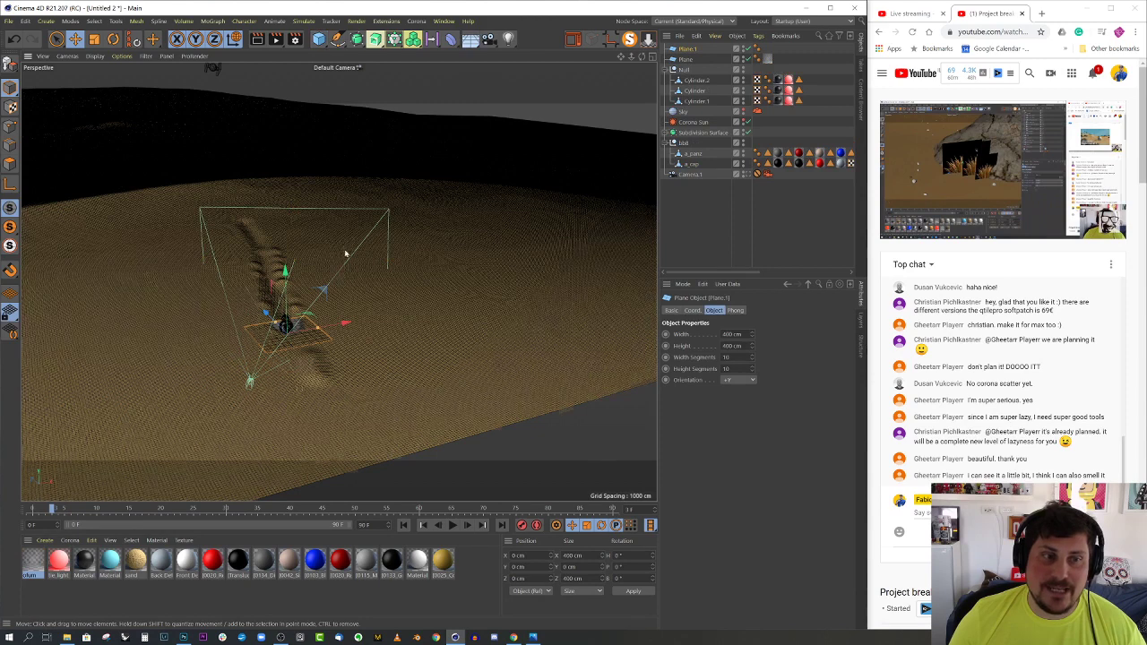
{"action": "left_click_drag", "start_coordinate": [349, 269], "coordinate": [484, 294], "text": "alt"}
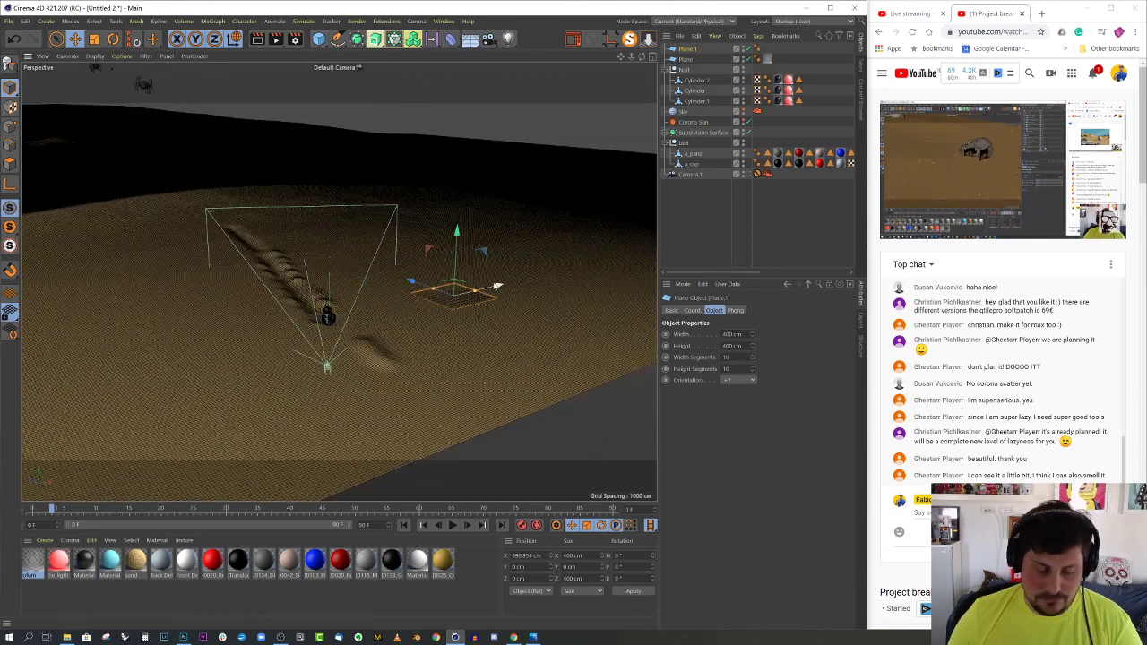
{"action": "key", "text": "r"}
{"action": "left_click_drag", "start_coordinate": [483, 335], "coordinate": [476, 344]}
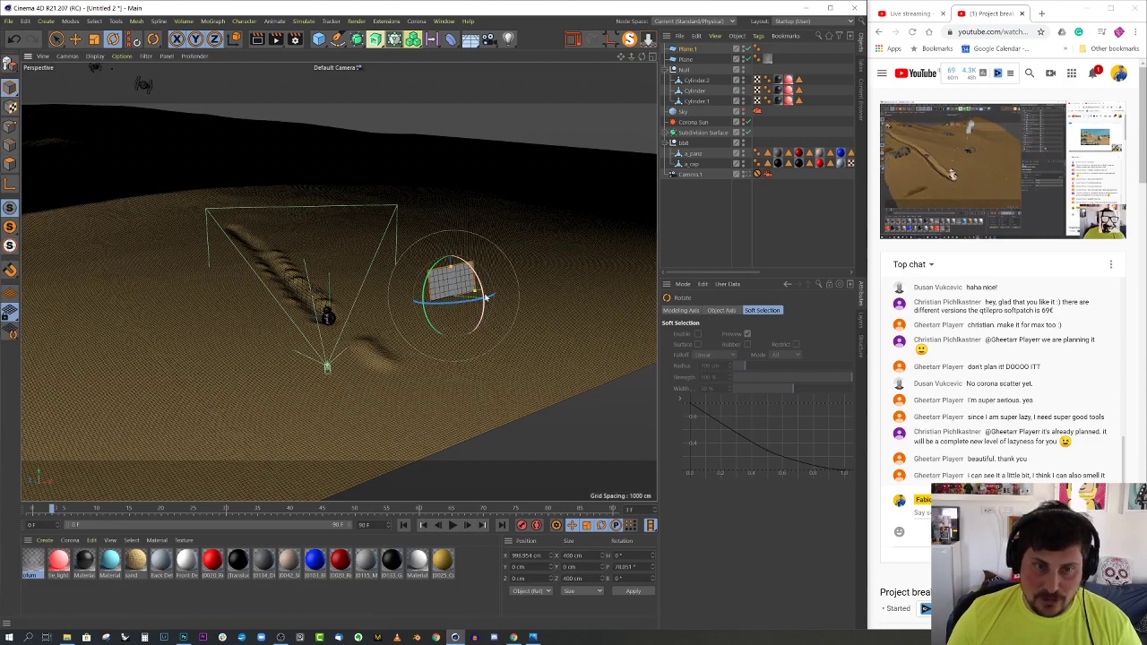
{"action": "scroll", "coordinate": [523, 300], "scroll_direction": "up", "scroll_amount": 2}
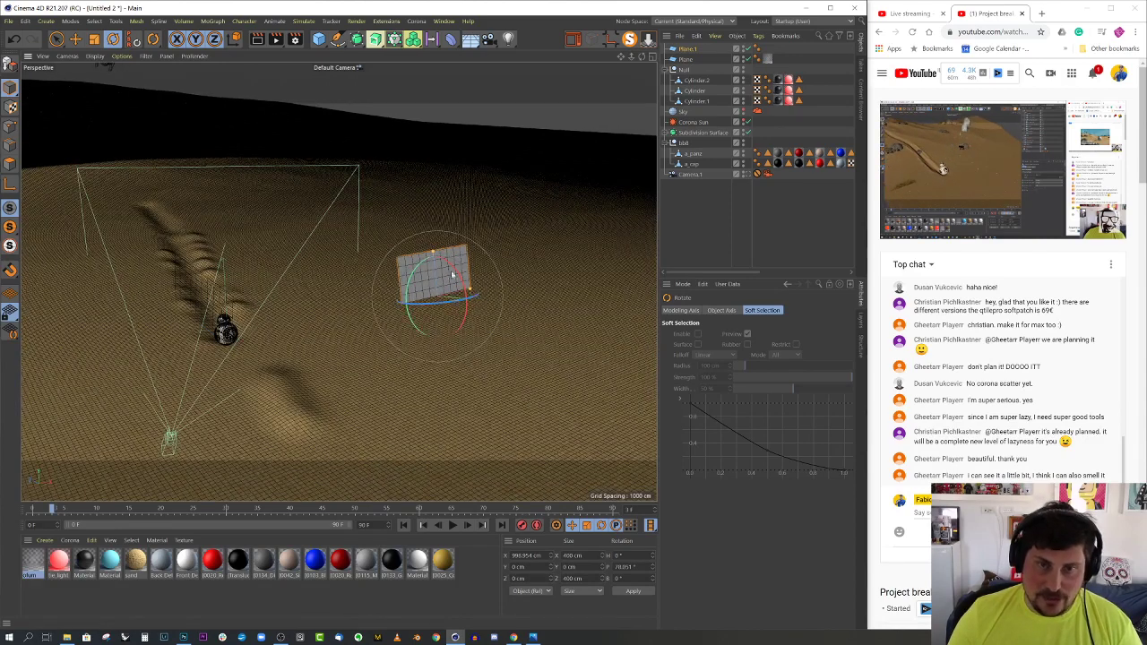
Add a Target tag to the upright plane beside BB-8 and assign Camera.1 as its target object
{"action": "scroll", "coordinate": [484, 255], "scroll_direction": "down", "scroll_amount": 2}
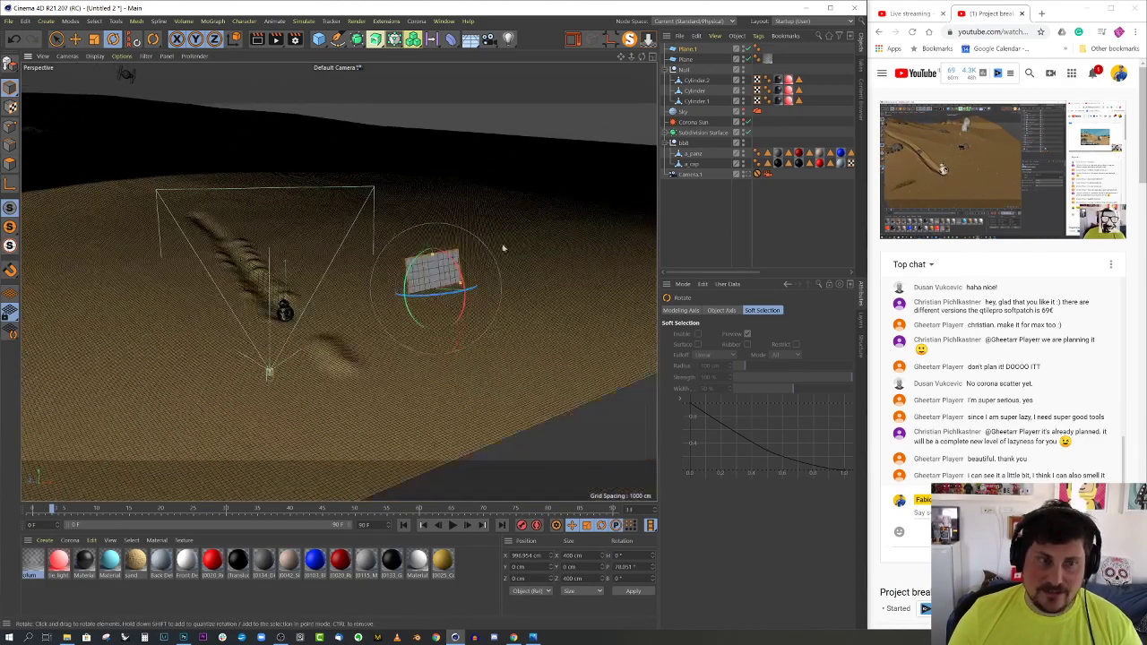
{"action": "right_click", "coordinate": [688, 52]}
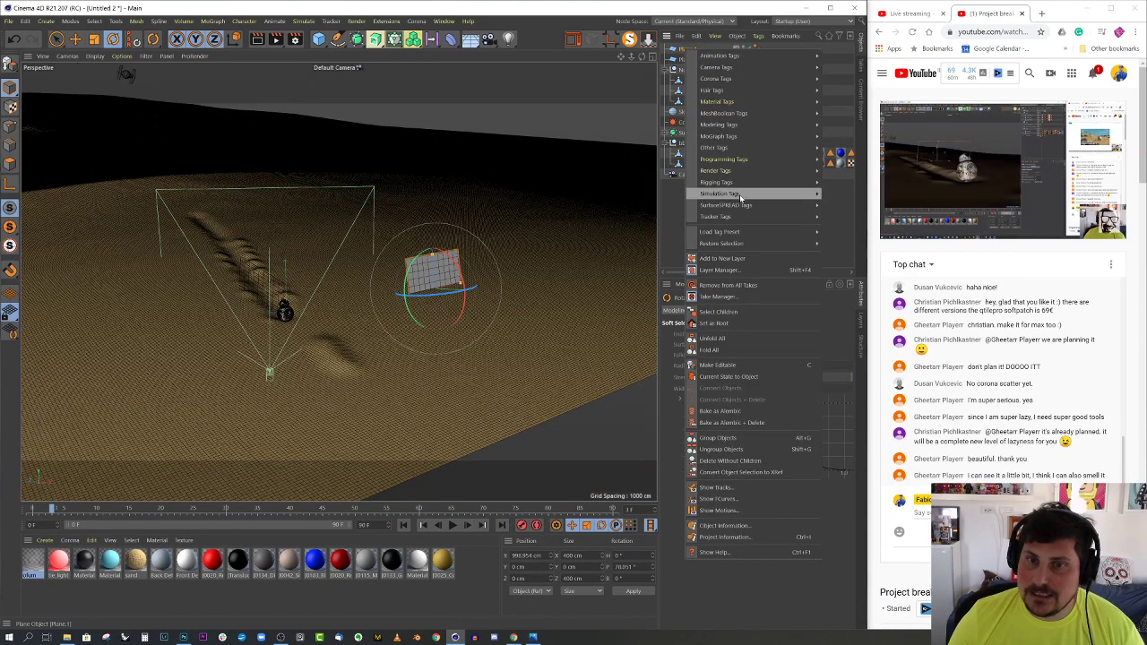
{"action": "mouse_move", "coordinate": [746, 184]}
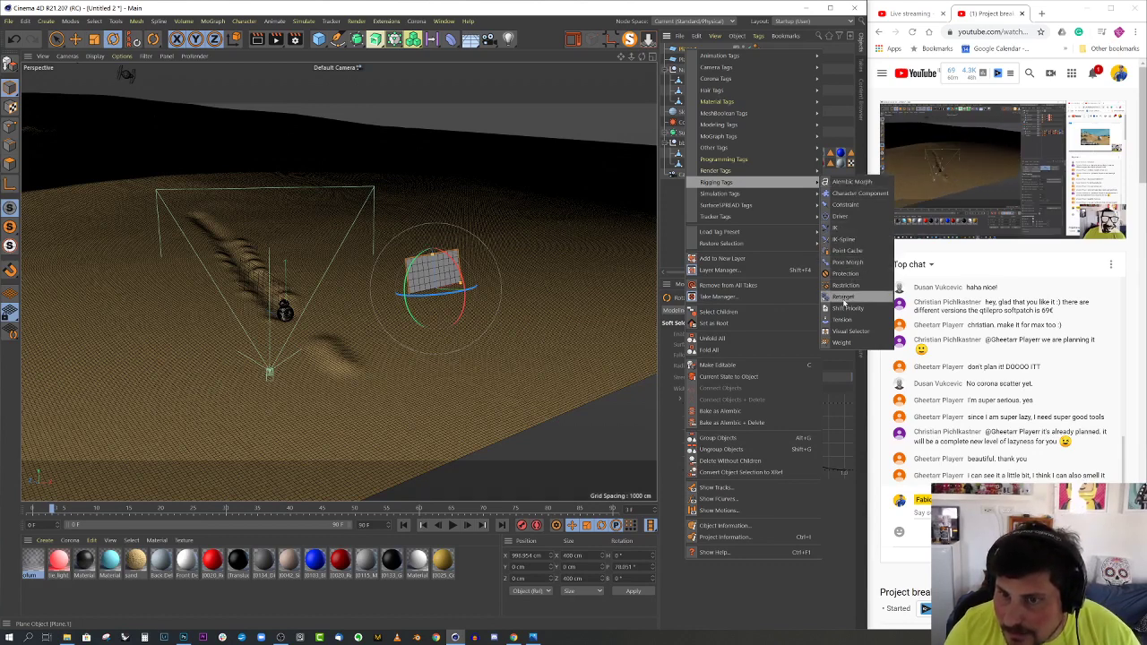
{"action": "mouse_move", "coordinate": [727, 68]}
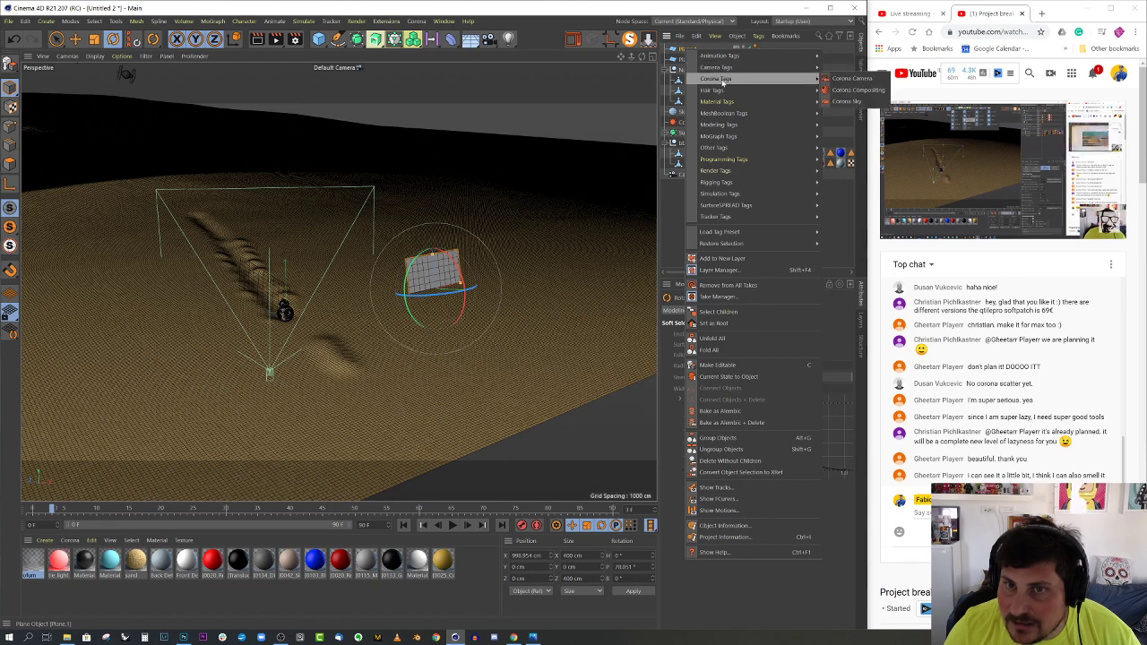
{"action": "mouse_move", "coordinate": [724, 104]}
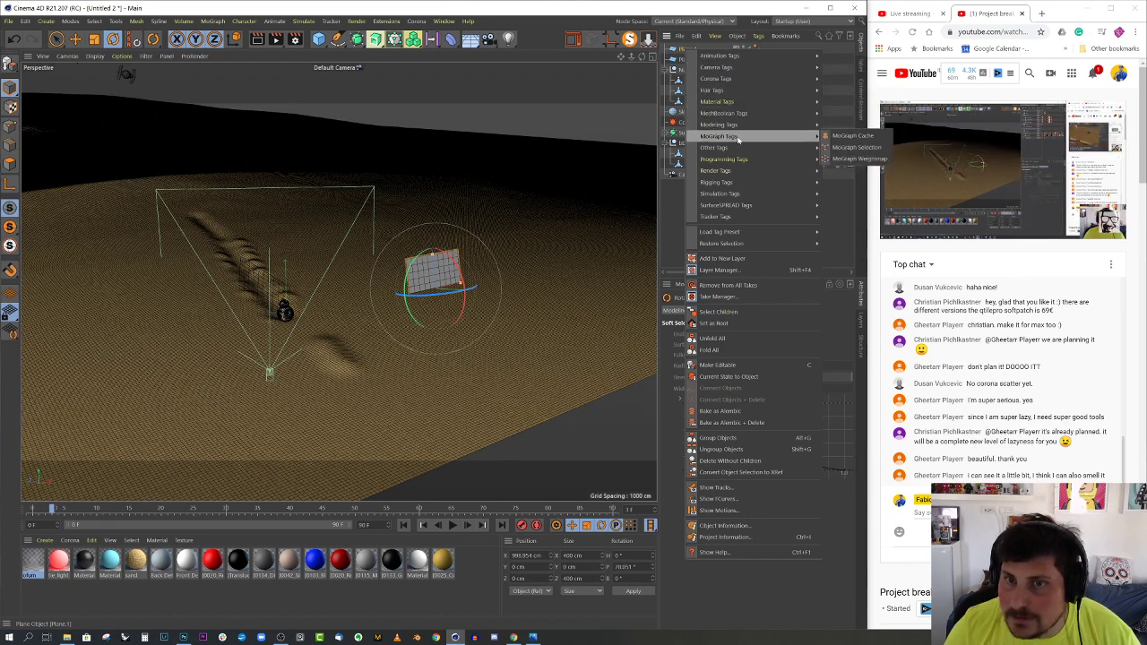
{"action": "mouse_move", "coordinate": [740, 161]}
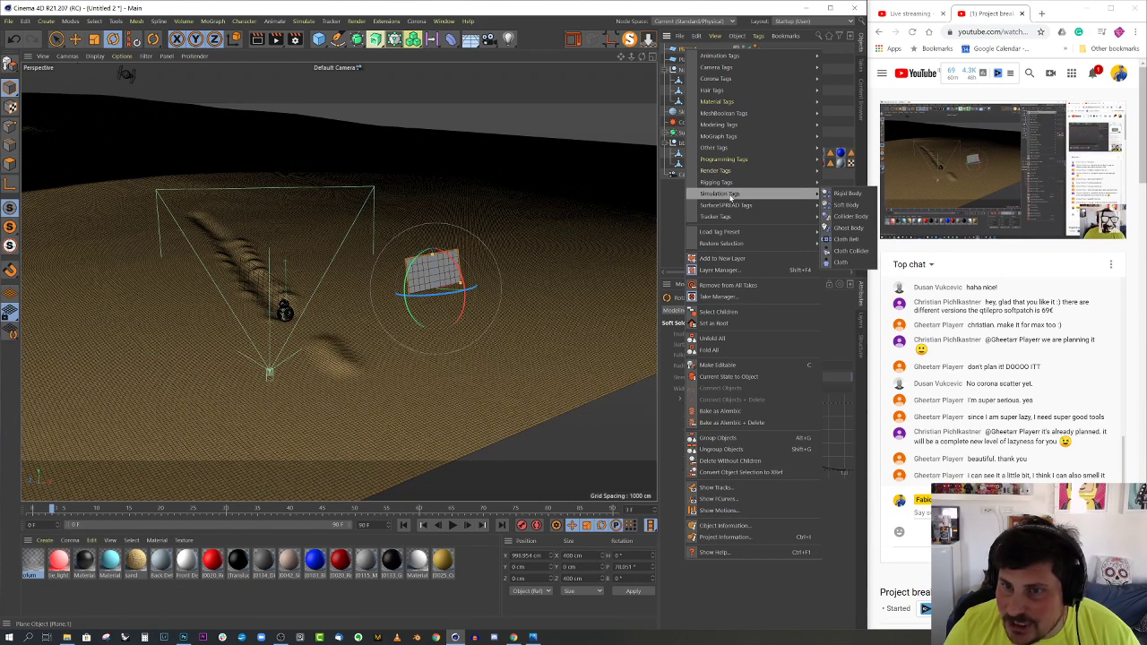
{"action": "mouse_move", "coordinate": [741, 218]}
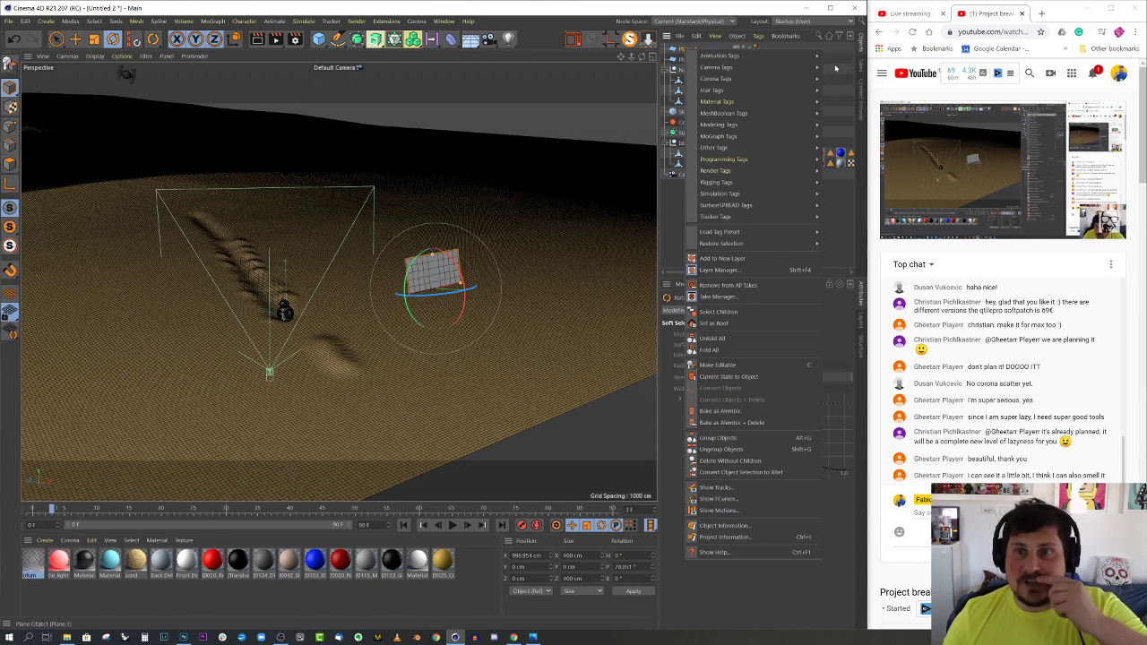
{"action": "mouse_move", "coordinate": [797, 59]}
{"action": "left_click", "coordinate": [844, 94]}
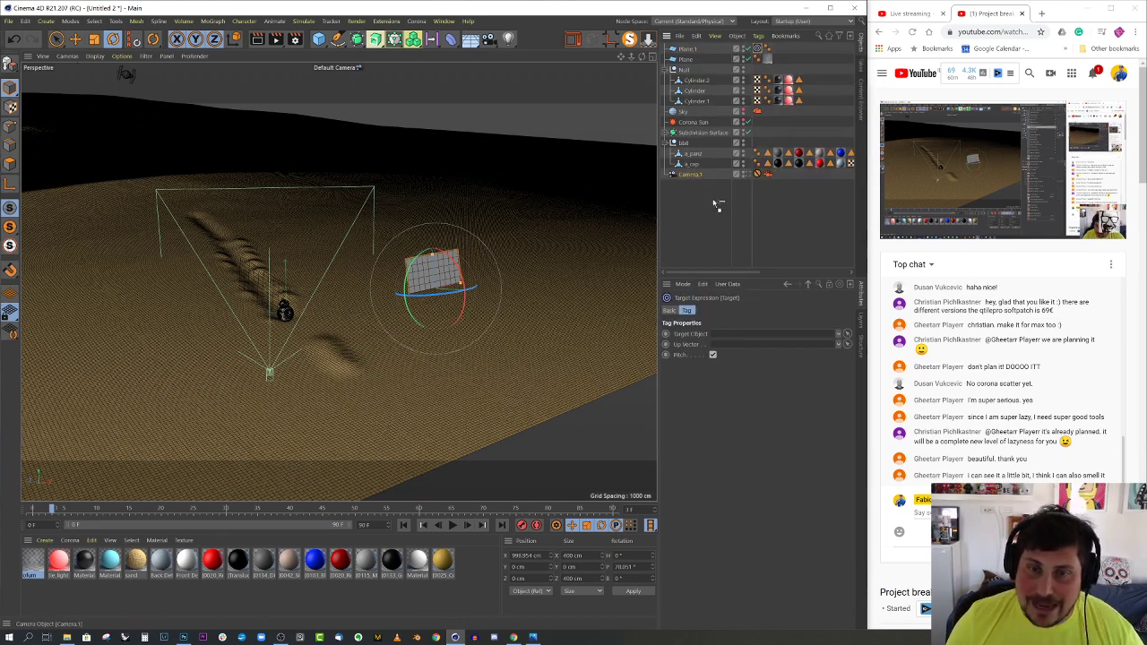
{"action": "left_click_drag", "start_coordinate": [729, 336], "coordinate": [730, 338]}
{"action": "left_click_drag", "start_coordinate": [420, 296], "coordinate": [394, 299], "text": "alt"}
Set the targeted plane's orientation to +Z, look through Camera.1 and move the plane behind BB-8 to about X 245 cm, Z 402 cm
{"action": "left_click", "coordinate": [686, 51]}
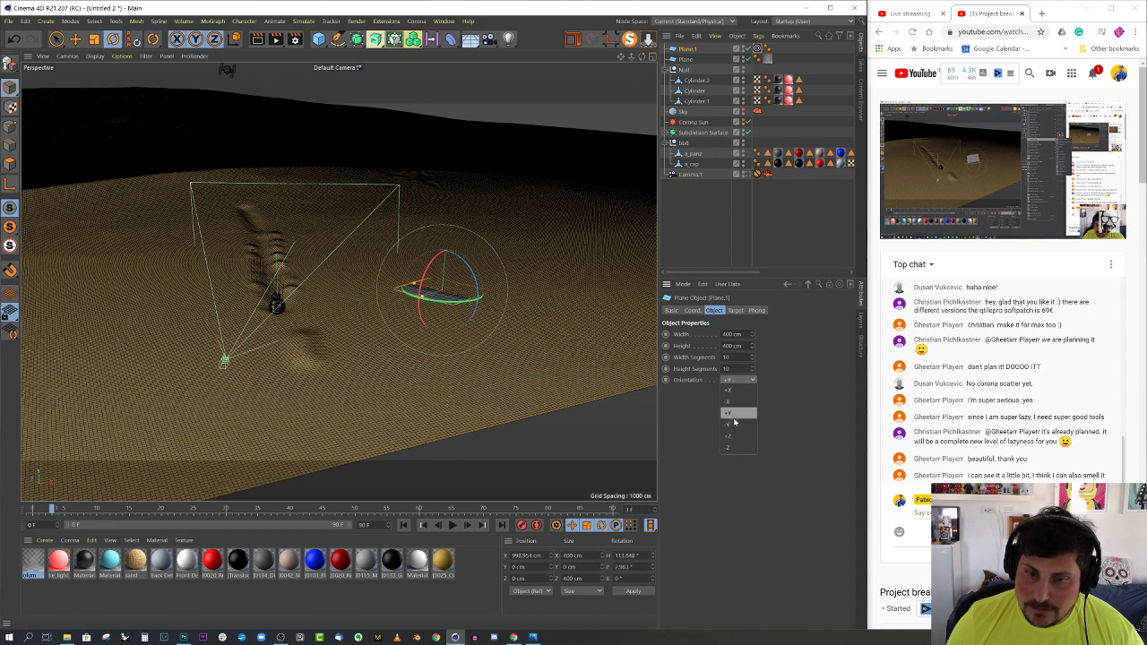
{"action": "left_click", "coordinate": [735, 436]}
{"action": "left_click_drag", "start_coordinate": [412, 310], "coordinate": [378, 318], "text": "alt"}
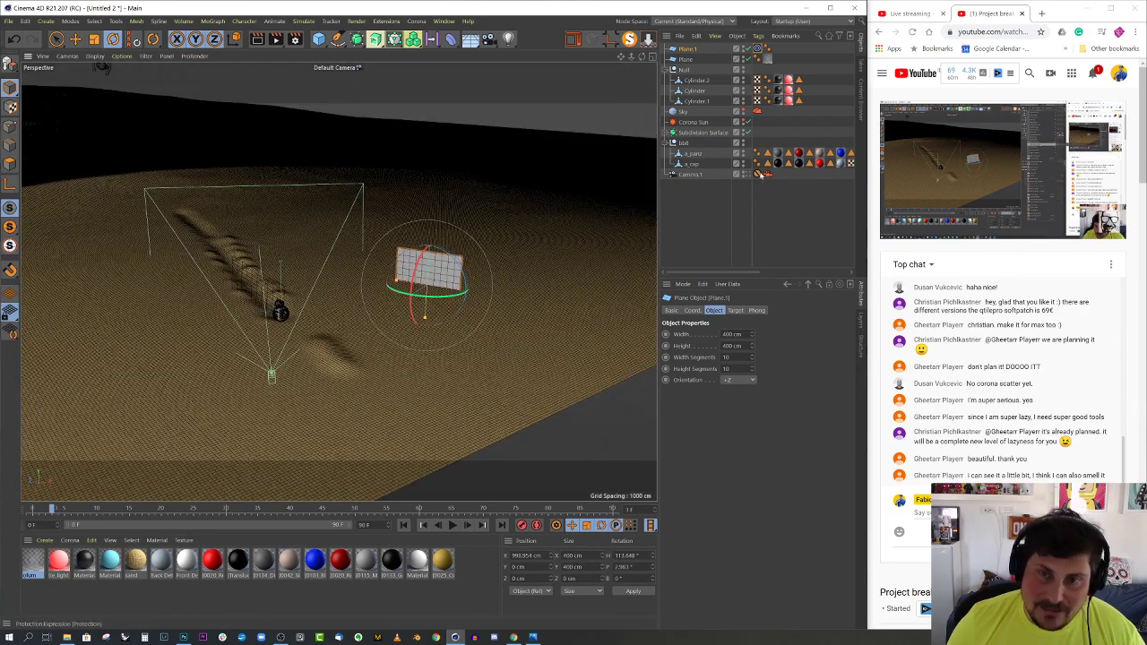
{"action": "left_click", "coordinate": [744, 175]}
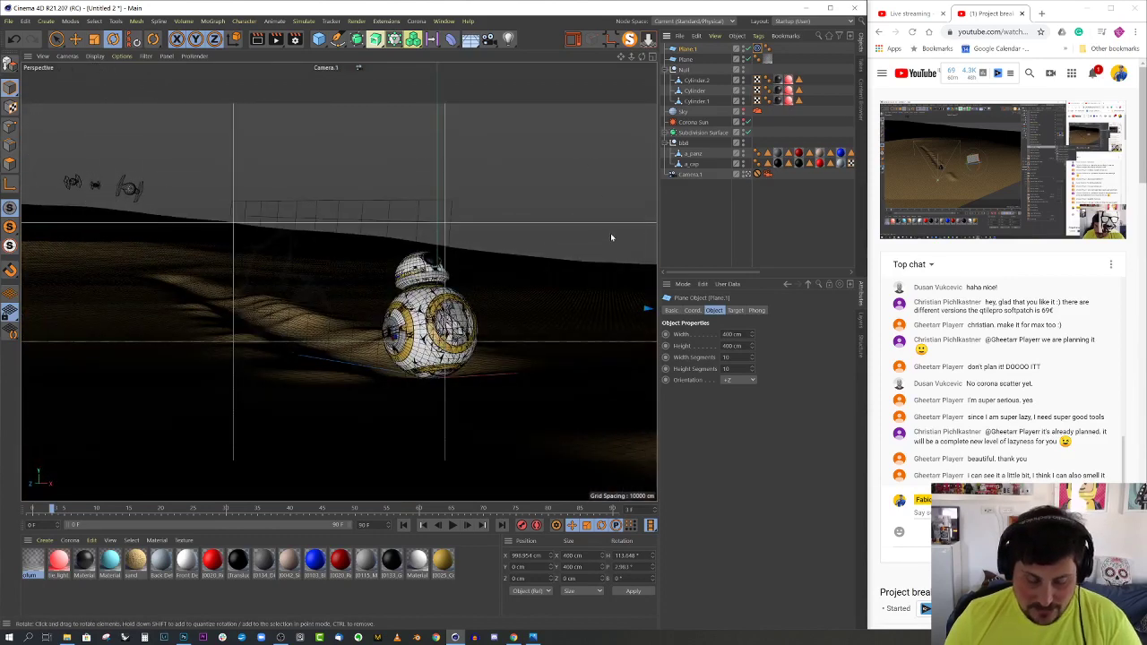
{"action": "left_click_drag", "start_coordinate": [620, 195], "coordinate": [1, 121]}
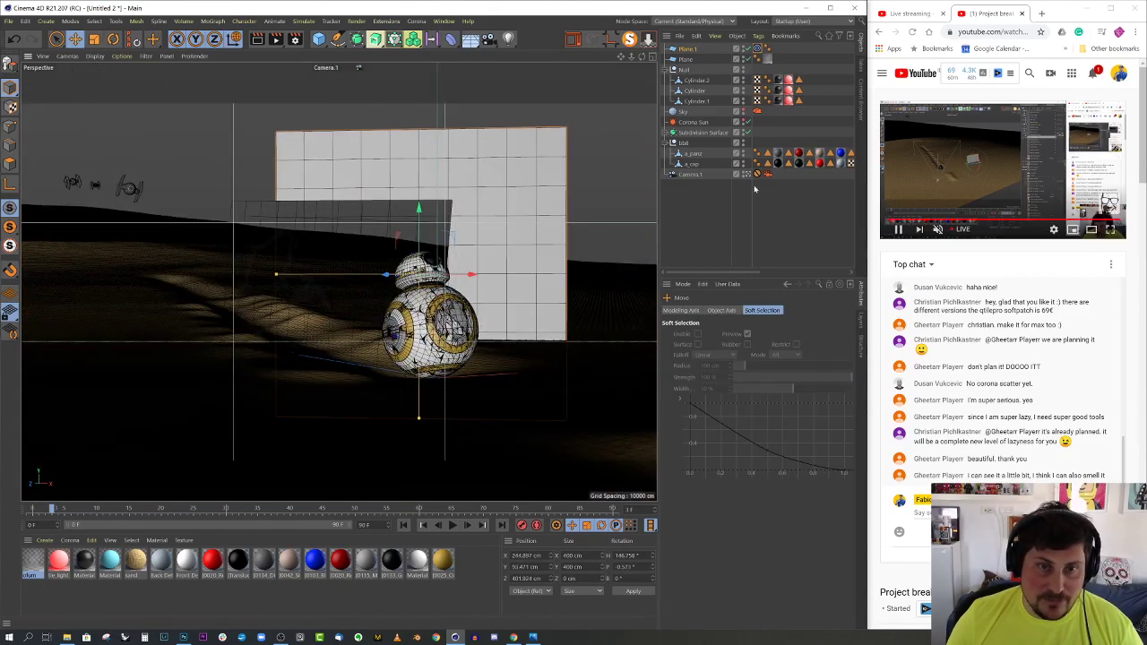
Hide the older plane behind BB-8 and move the targeted plane far back toward the dune horizon, past BB-8's head
{"action": "left_click", "coordinate": [667, 71]}
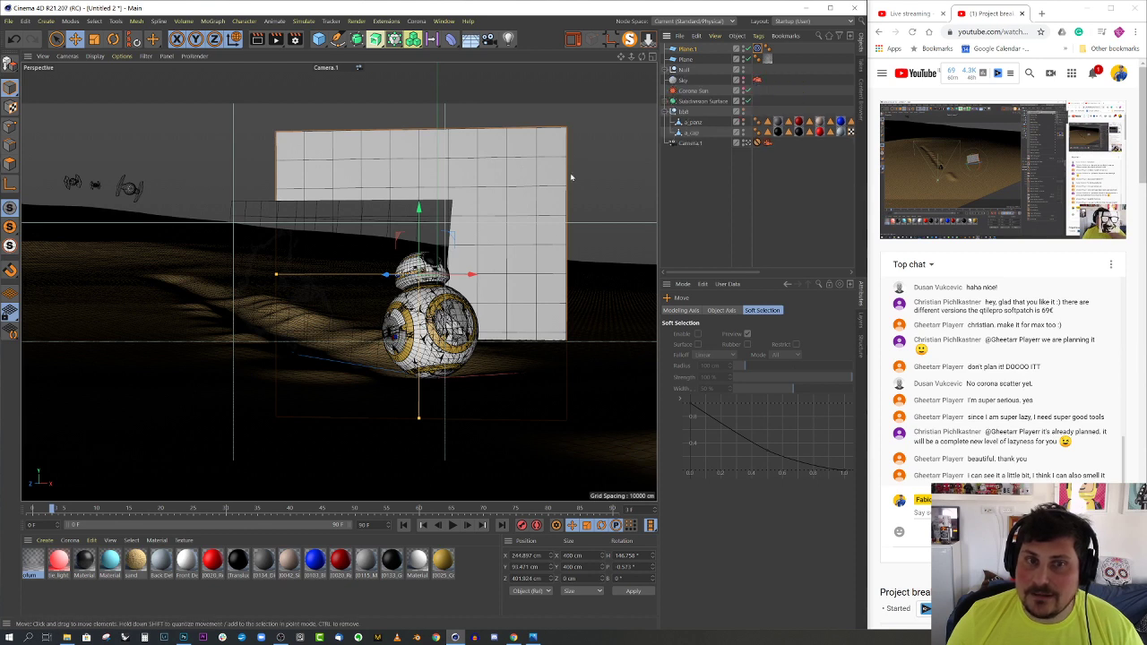
{"action": "left_click", "coordinate": [263, 213]}
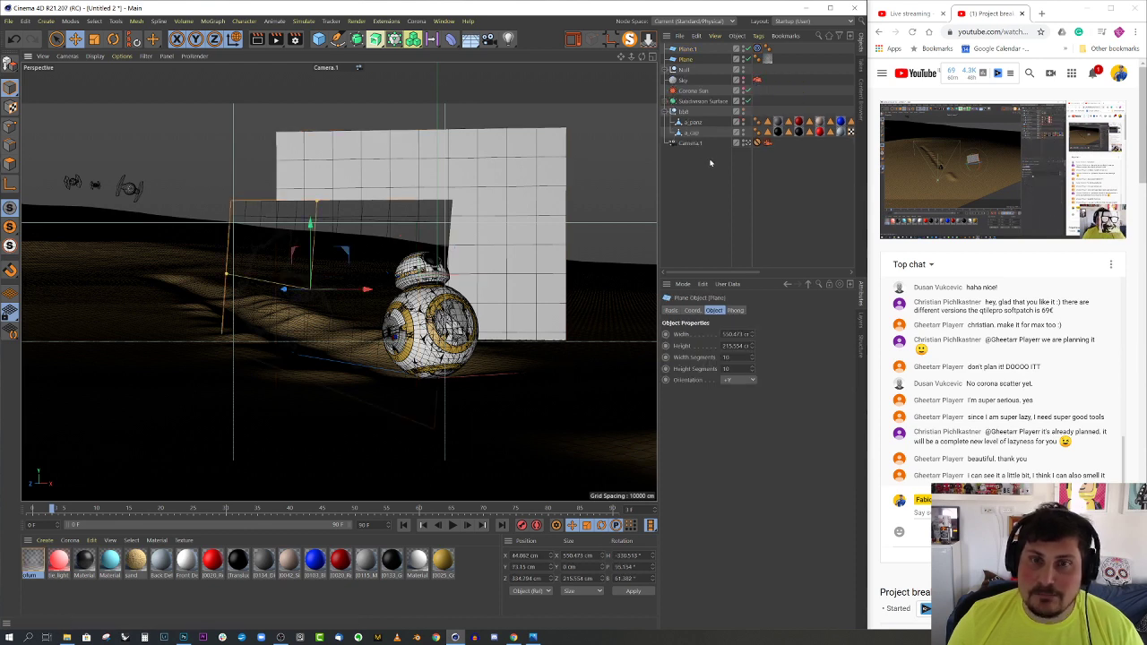
{"action": "left_click", "coordinate": [744, 58]}
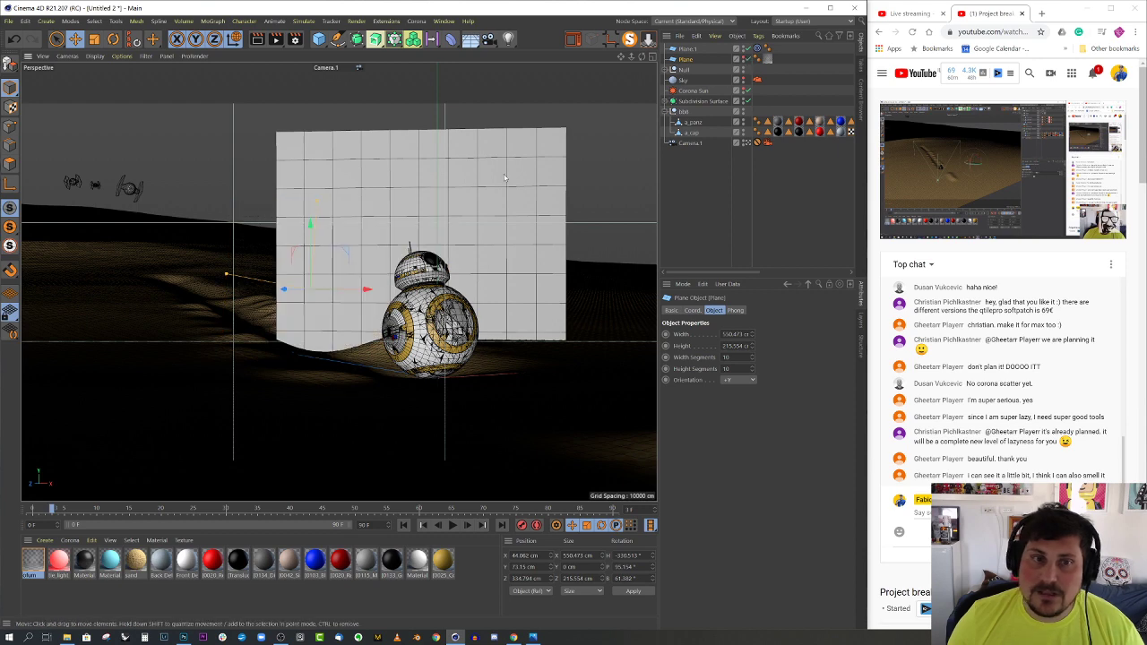
{"action": "left_click", "coordinate": [502, 228]}
{"action": "left_click_drag", "start_coordinate": [503, 228], "coordinate": [493, 182]}
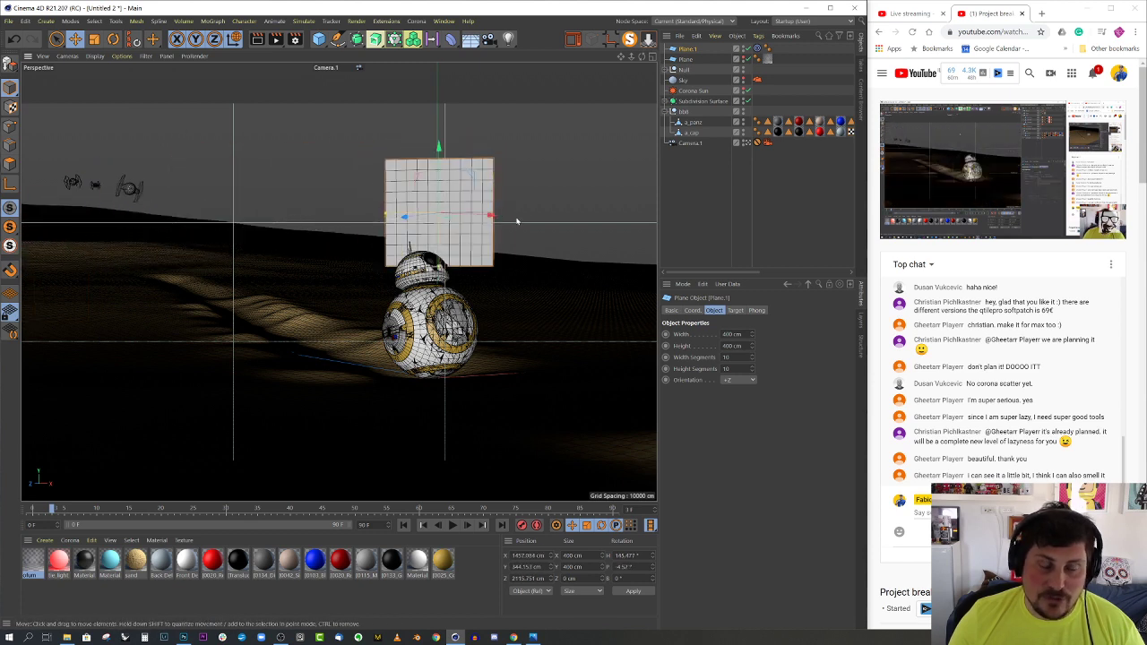
{"action": "left_click_drag", "start_coordinate": [547, 230], "coordinate": [575, 215]}
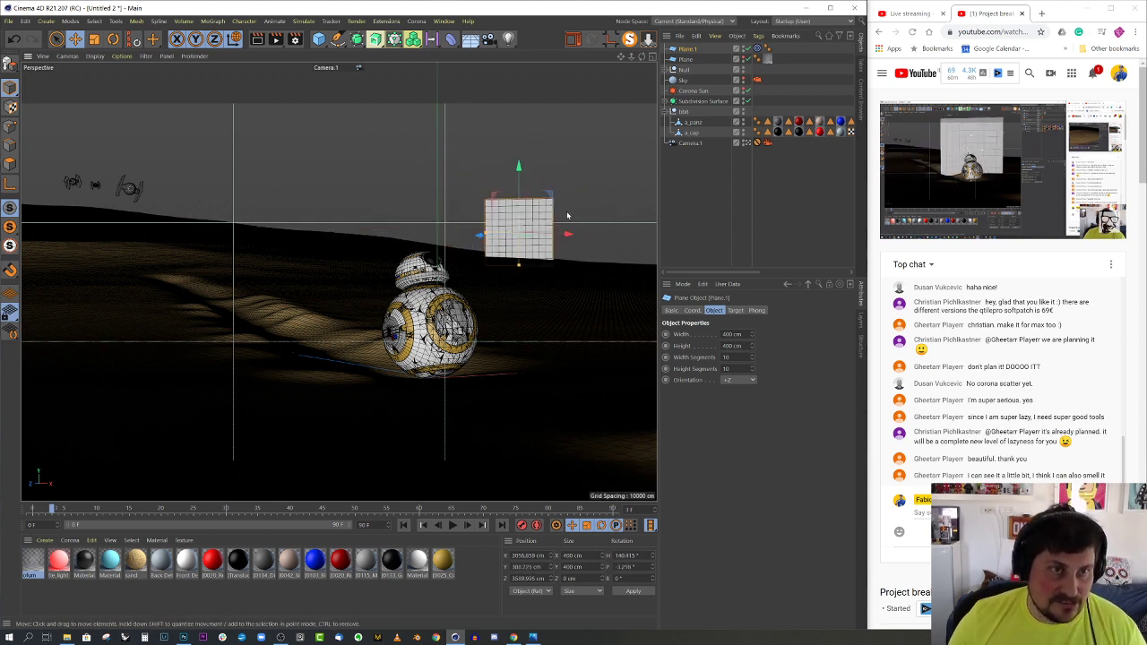
Add a 200 cm cube in front of the distant plane and shift the plane to about X 3139 cm, Z 3546 cm
{"action": "left_click", "coordinate": [318, 38]}
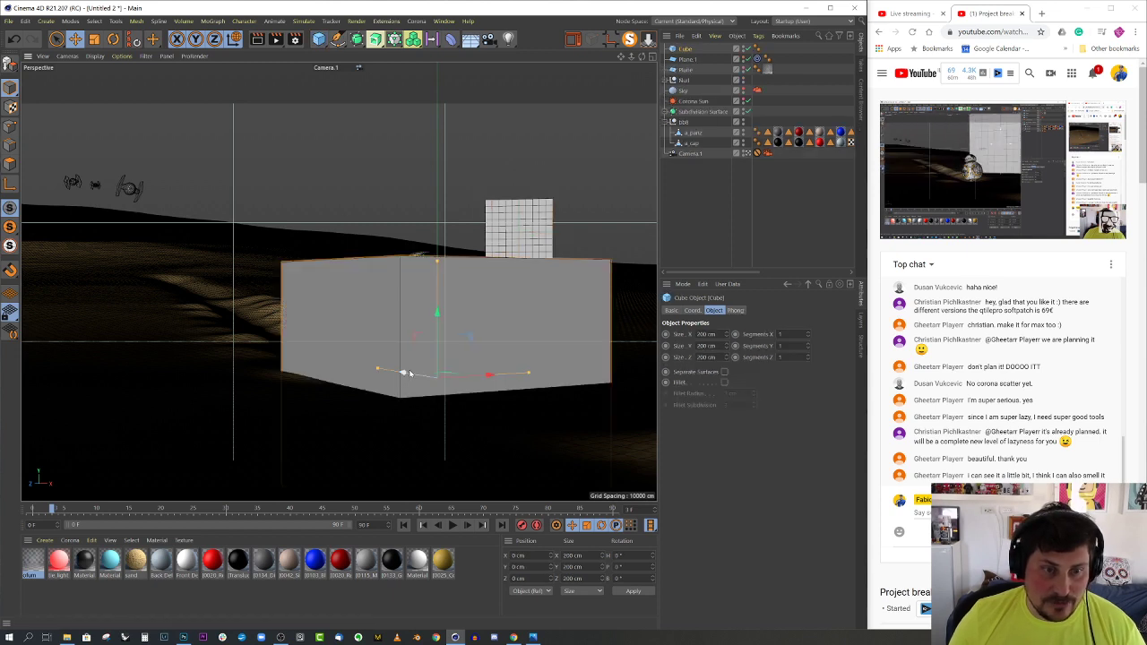
{"action": "left_click_drag", "start_coordinate": [403, 372], "coordinate": [561, 272]}
{"action": "left_click_drag", "start_coordinate": [510, 205], "coordinate": [556, 220]}
{"action": "left_click", "coordinate": [534, 206]}
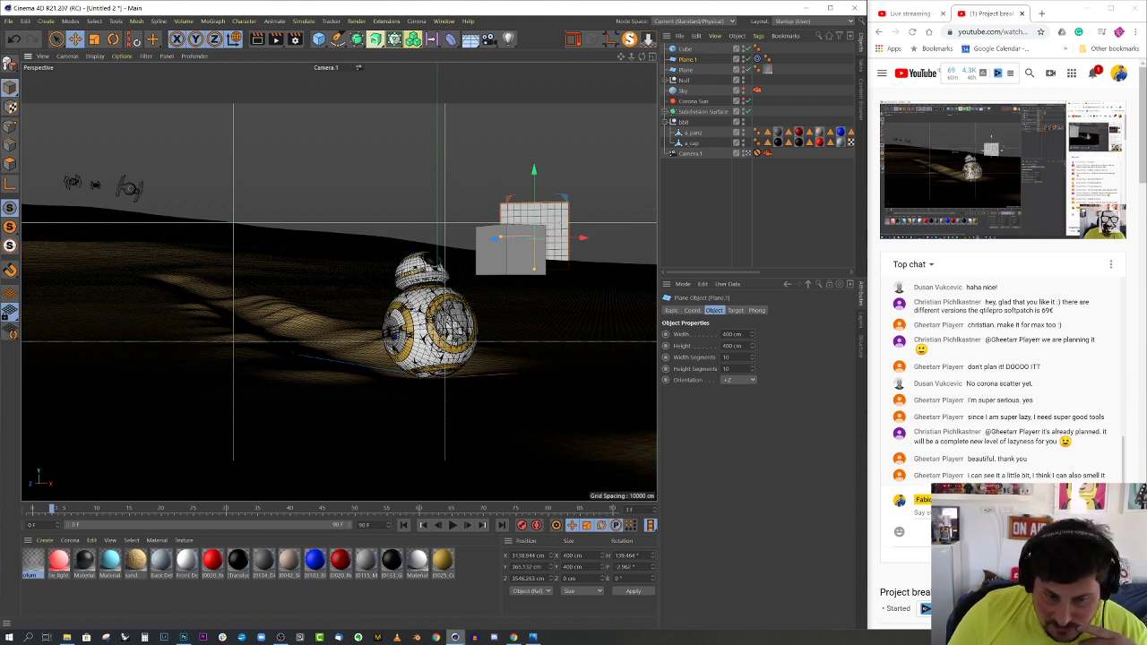
View the plants and rocks in the finished bb8.jpg render in Photos and return to Cinema 4D
{"action": "left_click", "coordinate": [536, 638]}
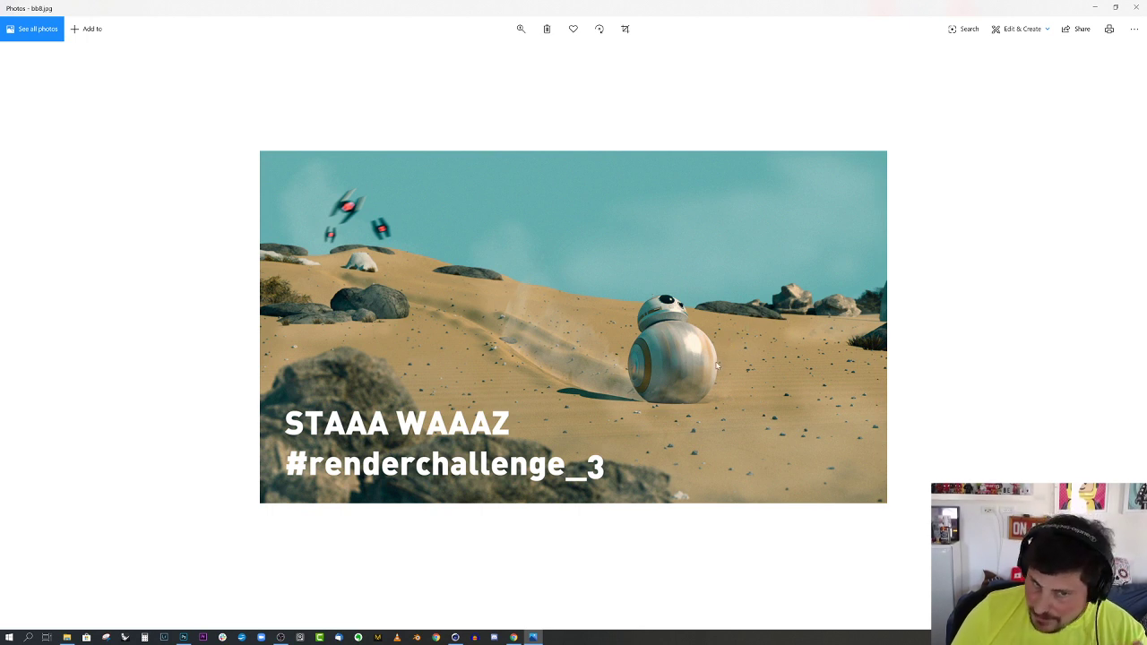
{"action": "left_click", "coordinate": [1095, 7]}
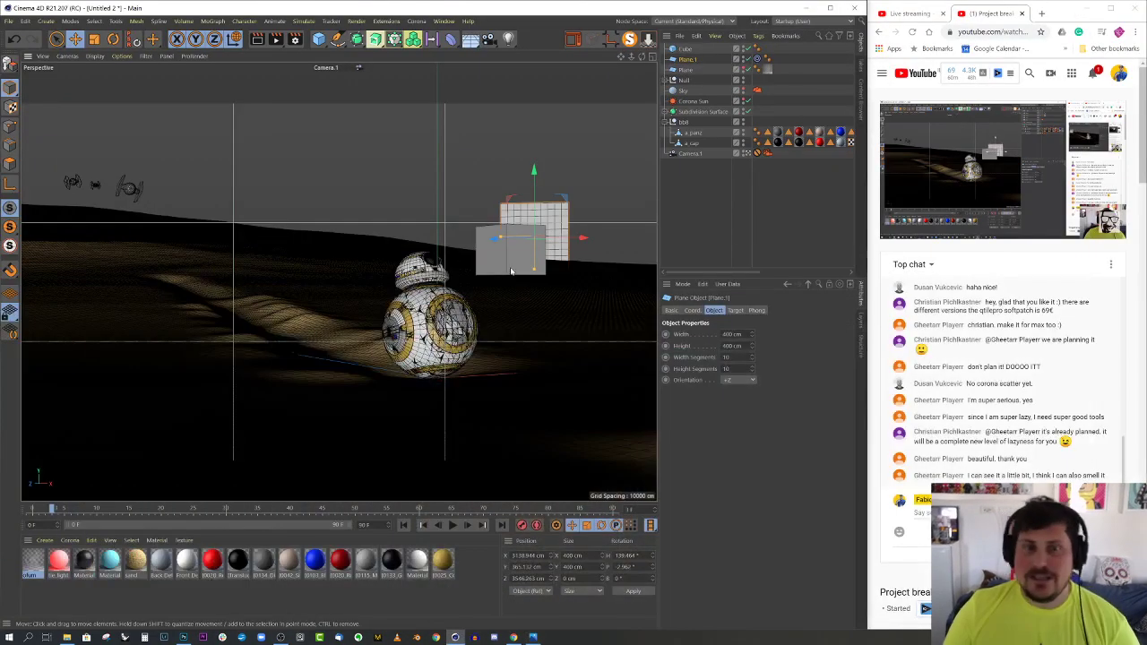
Switch to Photoshop, fit its window beside the browser and try to open yesterday's bb8.jpg from the recent files
{"action": "left_click", "coordinate": [183, 638]}
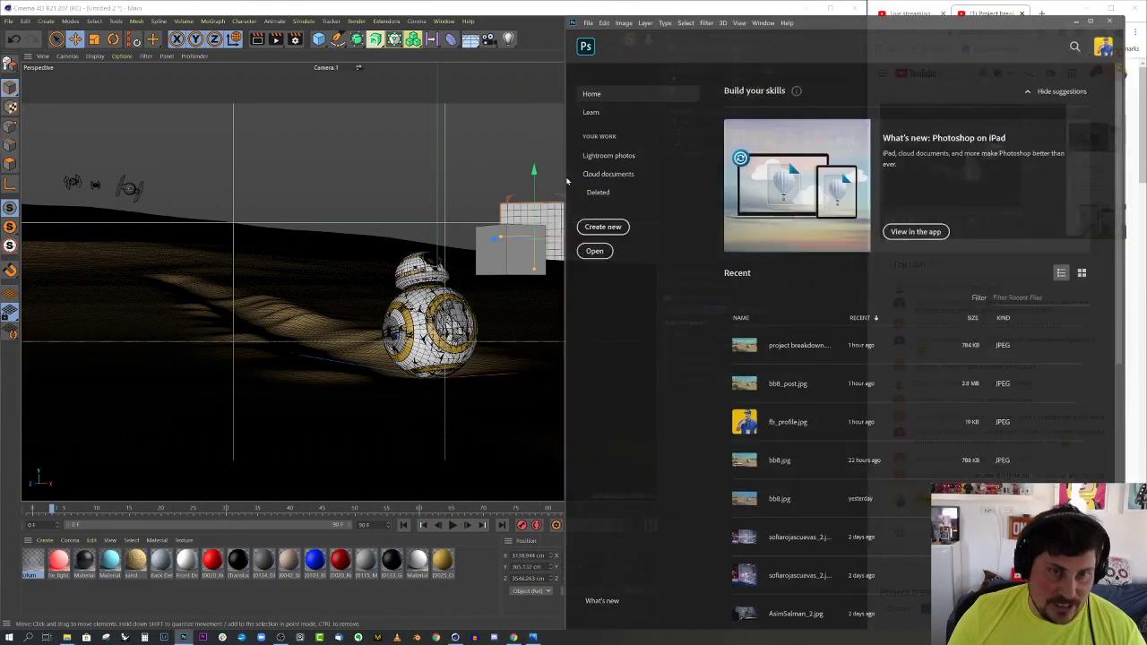
{"action": "left_click_drag", "start_coordinate": [829, 5], "coordinate": [1, 192]}
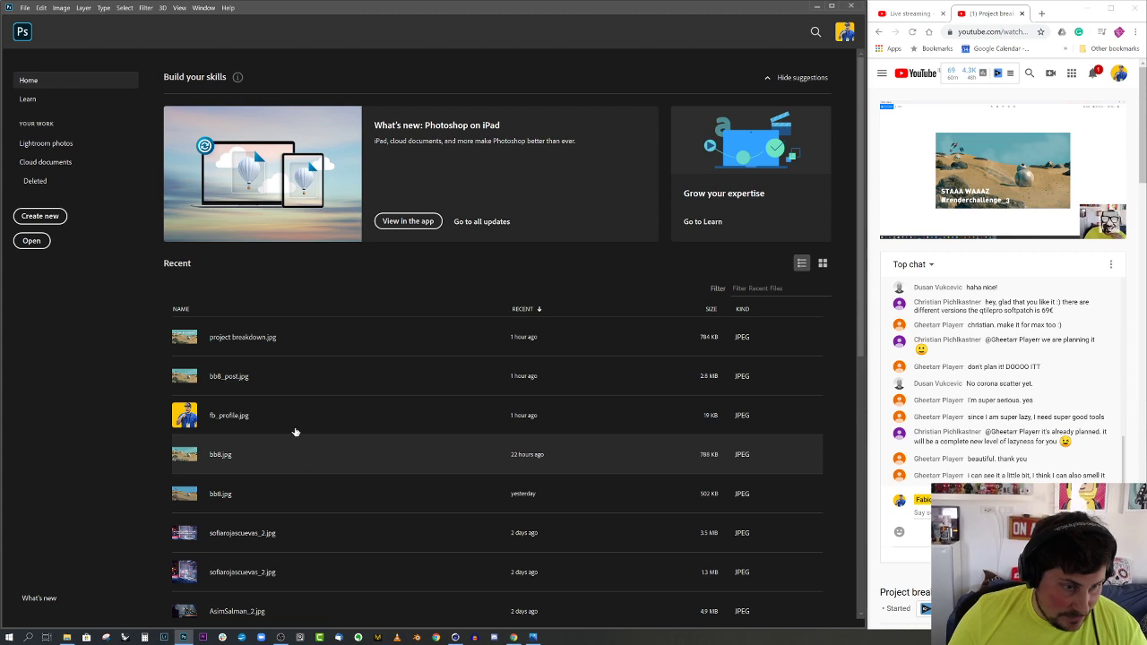
{"action": "left_click", "coordinate": [225, 497]}
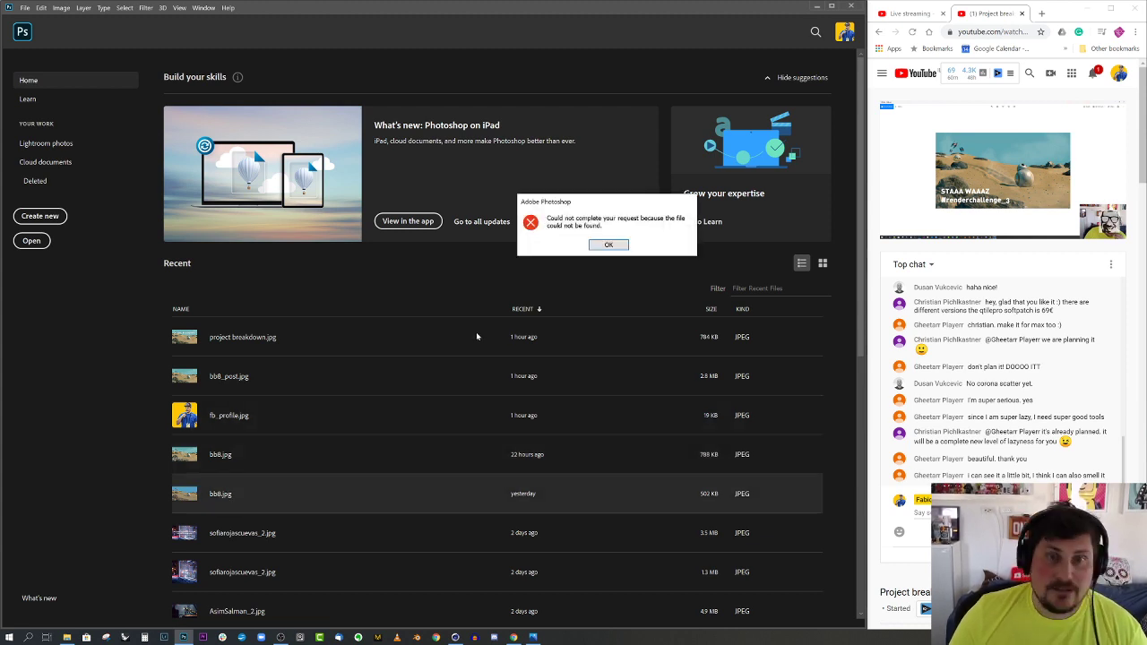
{"action": "left_click", "coordinate": [596, 244]}
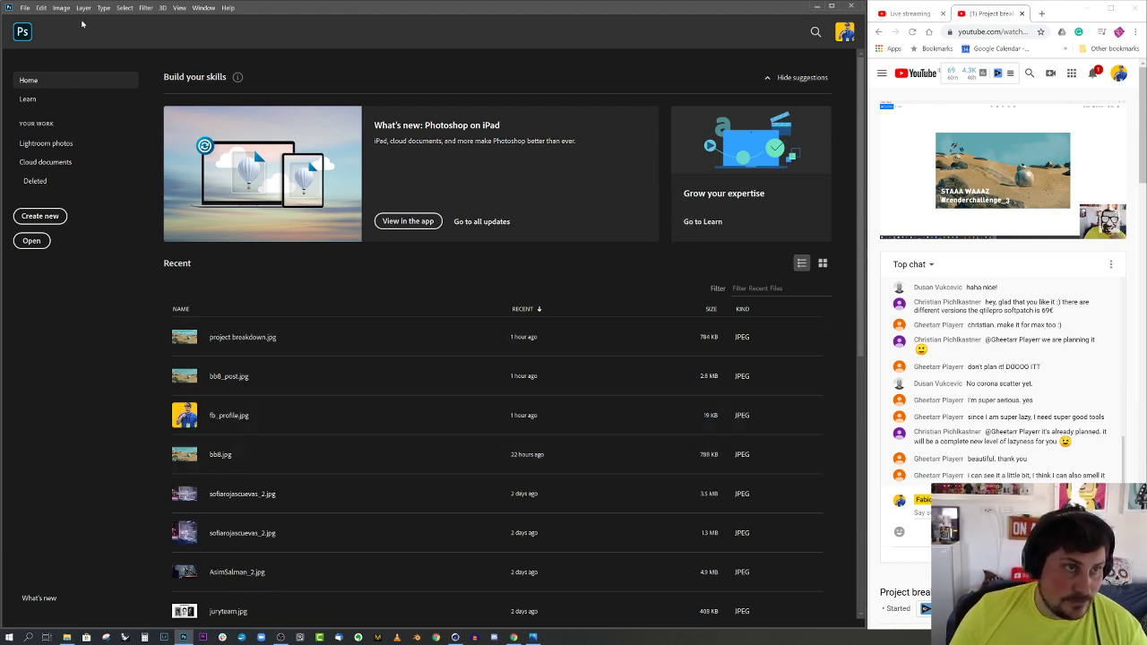
Open bb8.jpg in Photoshop from the personal arts folder on the Desktop
{"action": "left_click", "coordinate": [26, 7]}
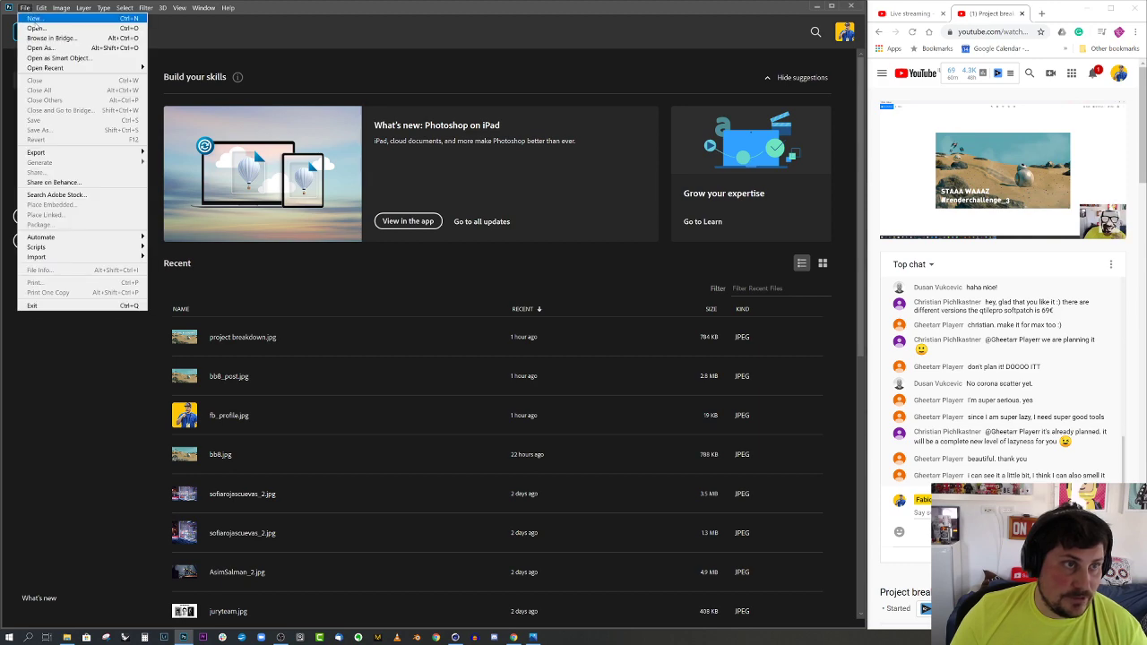
{"action": "left_click", "coordinate": [41, 28]}
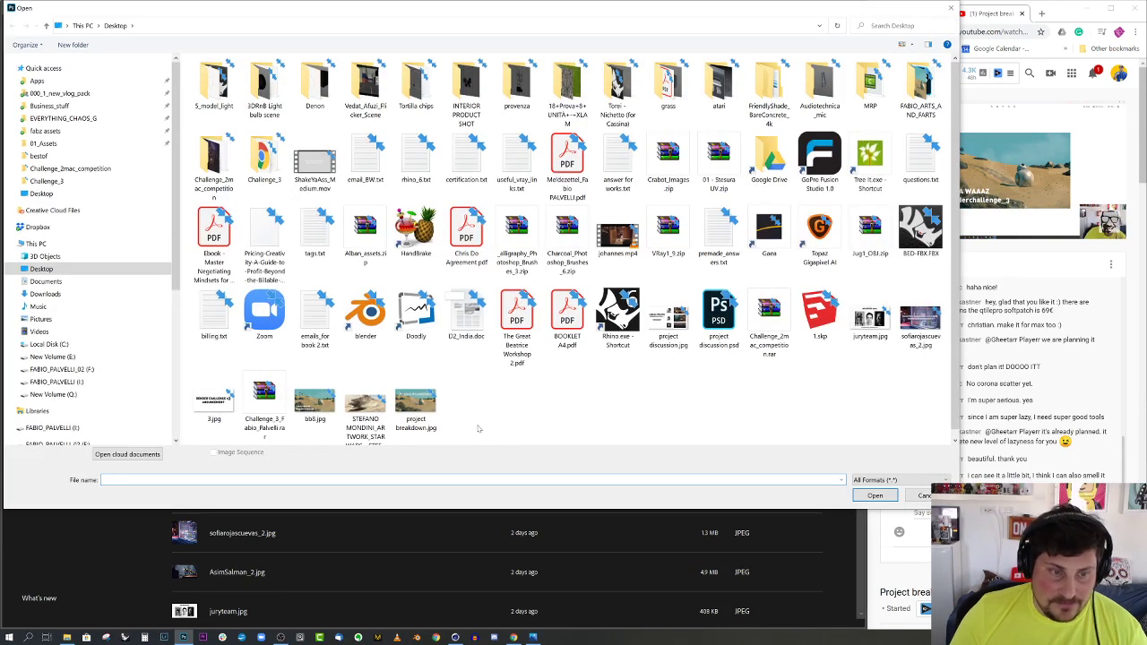
{"action": "left_click", "coordinate": [34, 194]}
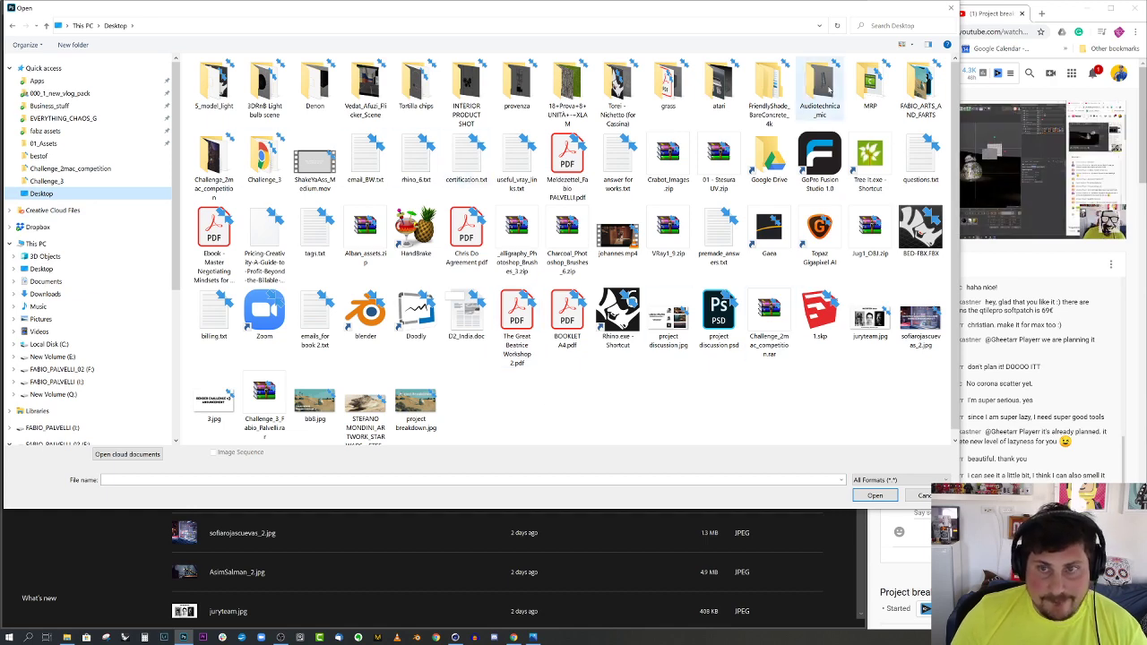
{"action": "double_click", "coordinate": [914, 81]}
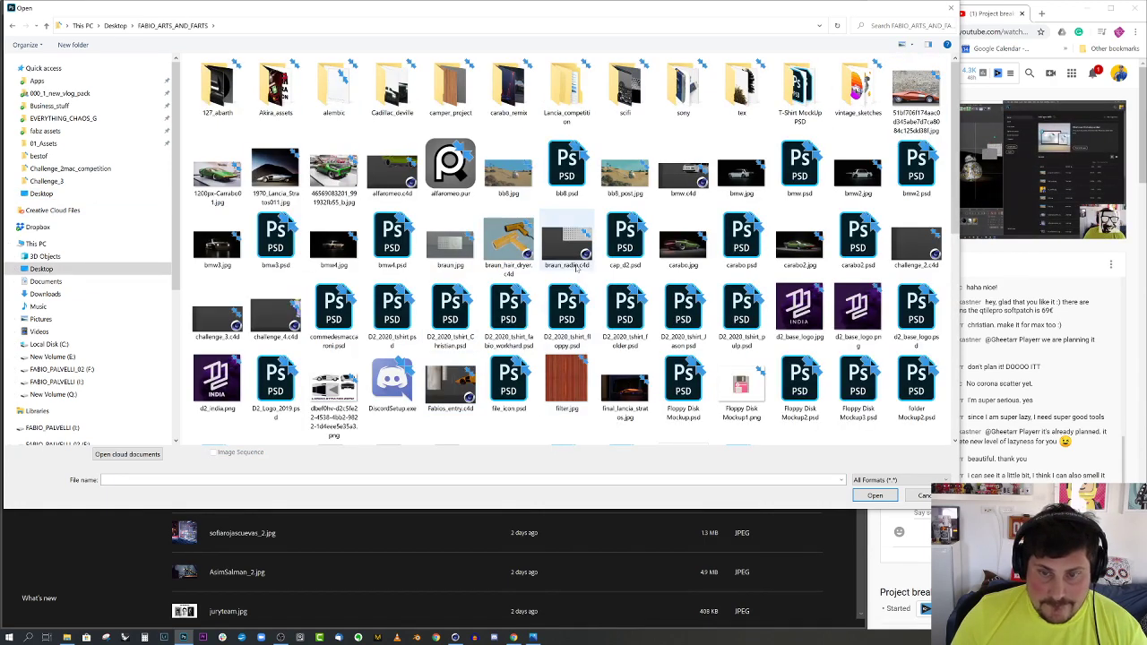
{"action": "scroll", "coordinate": [566, 276], "scroll_direction": "down", "scroll_amount": 3}
{"action": "scroll", "coordinate": [566, 276], "scroll_direction": "down", "scroll_amount": 3}
{"action": "scroll", "coordinate": [556, 323], "scroll_direction": "up", "scroll_amount": 6}
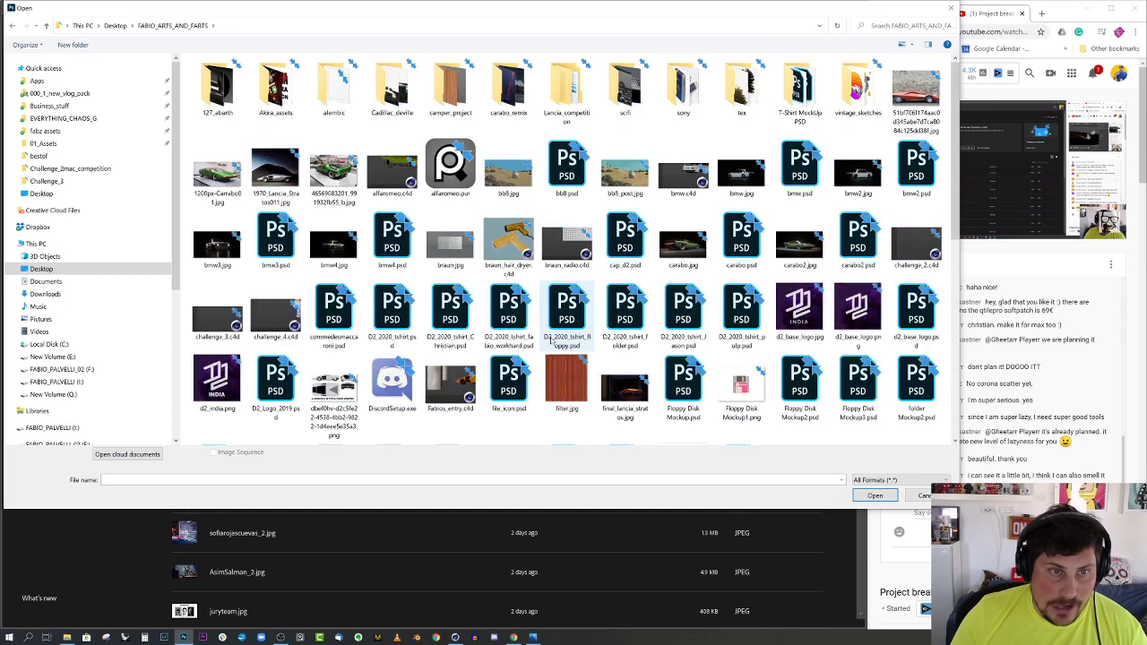
{"action": "left_click", "coordinate": [529, 192]}
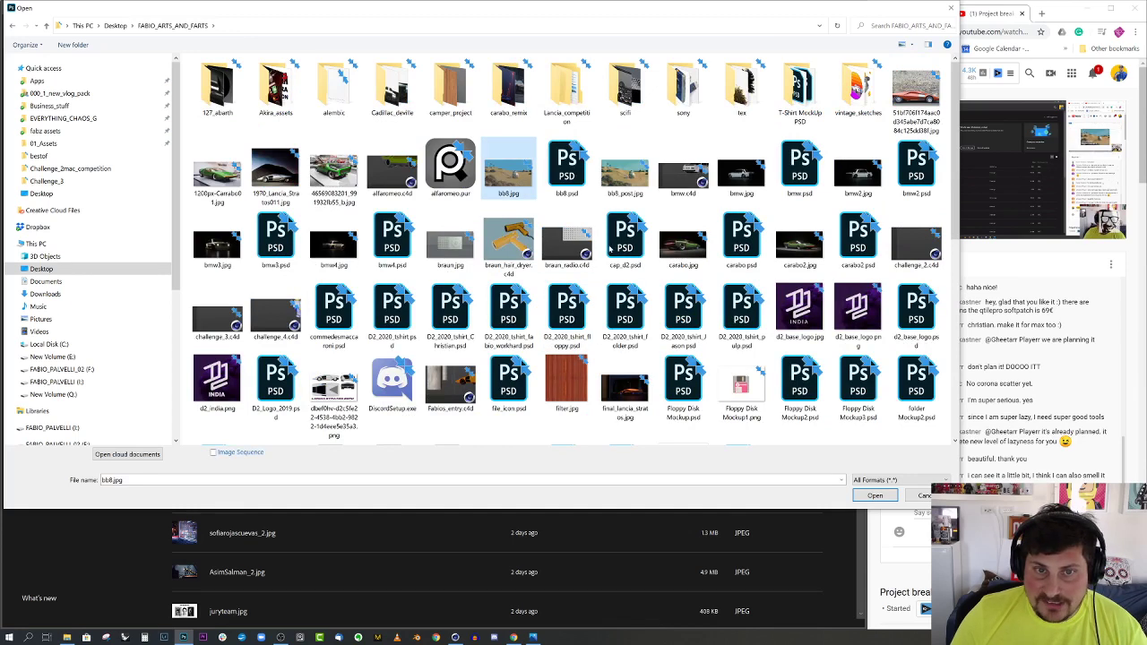
{"action": "left_click", "coordinate": [874, 496]}
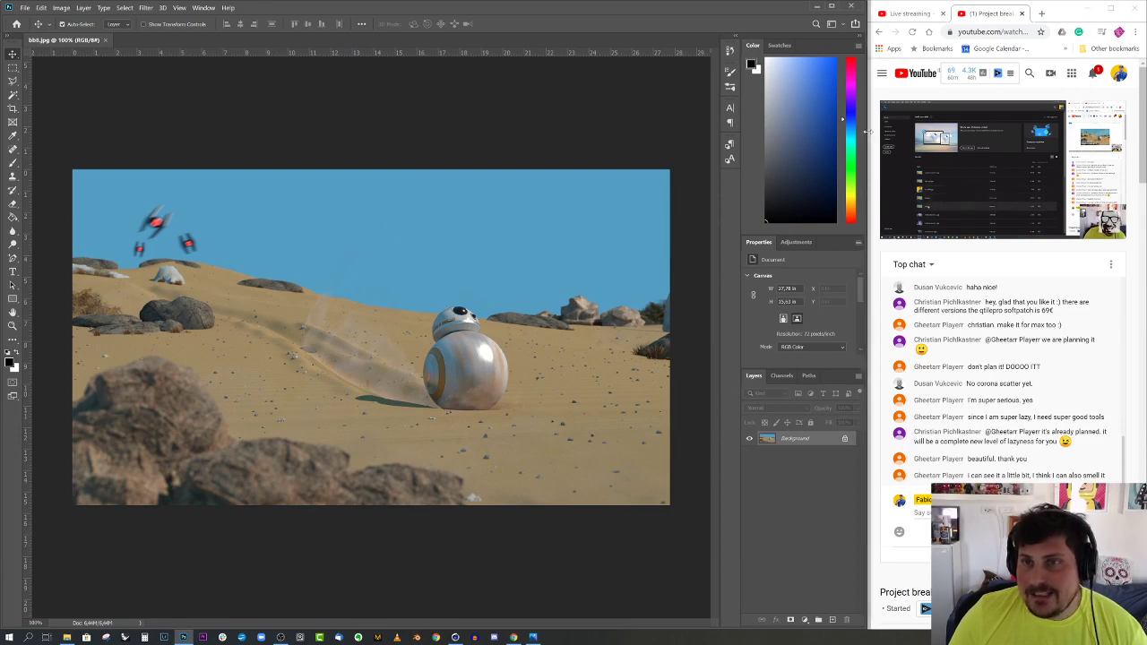
Adjust the browser window's width, return to Photoshop and select the fog2 brush from the FogBrushes set
{"action": "left_click_drag", "start_coordinate": [871, 130], "coordinate": [890, 129]}
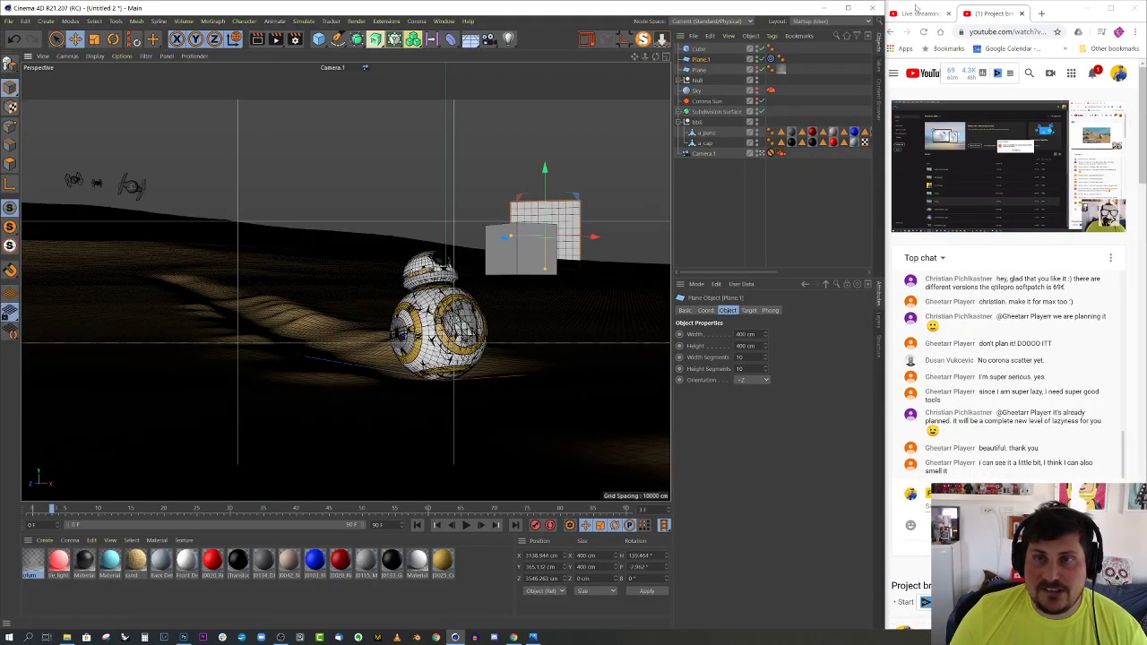
{"action": "key", "text": "alt+Tab"}
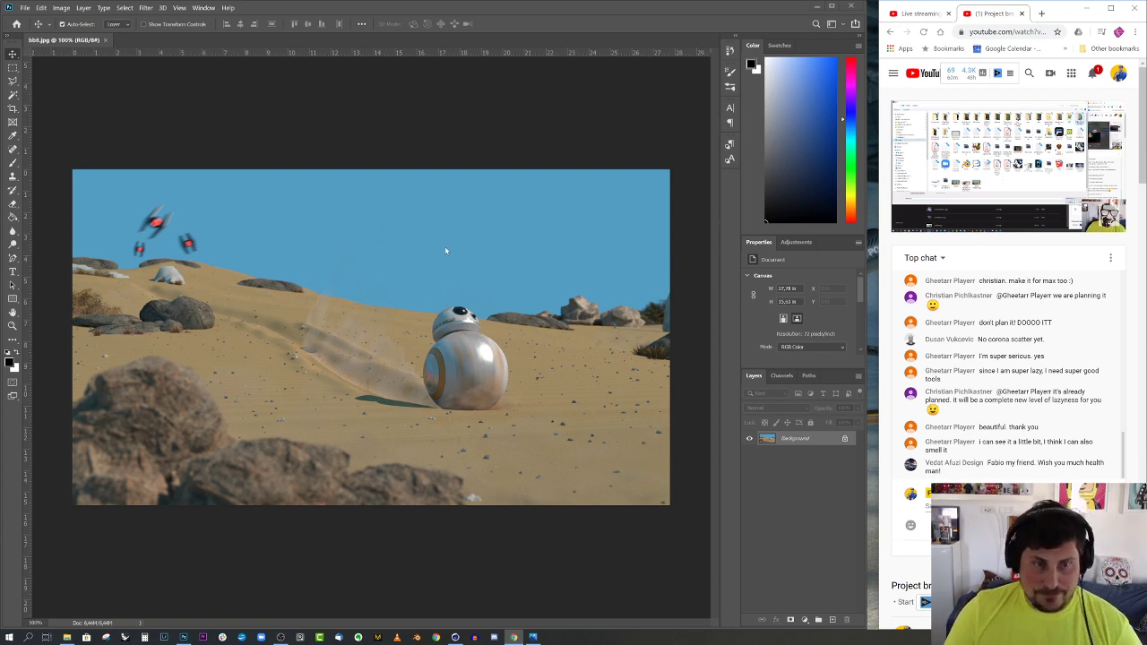
{"action": "key", "text": "b"}
{"action": "right_click", "coordinate": [350, 306]}
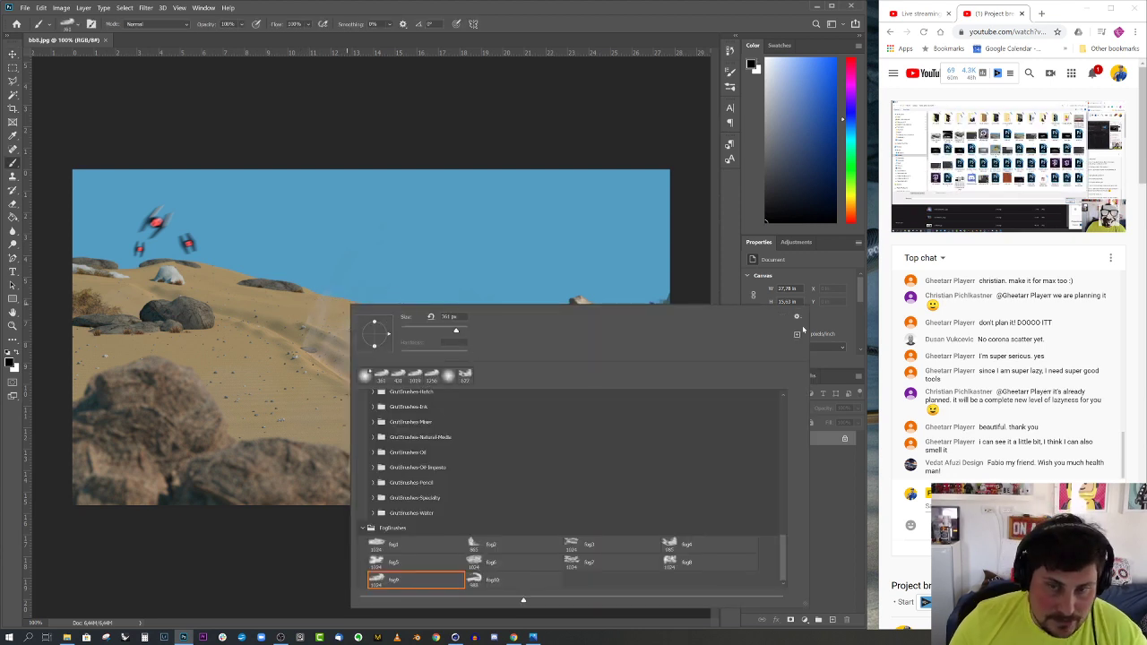
{"action": "right_click", "coordinate": [527, 167]}
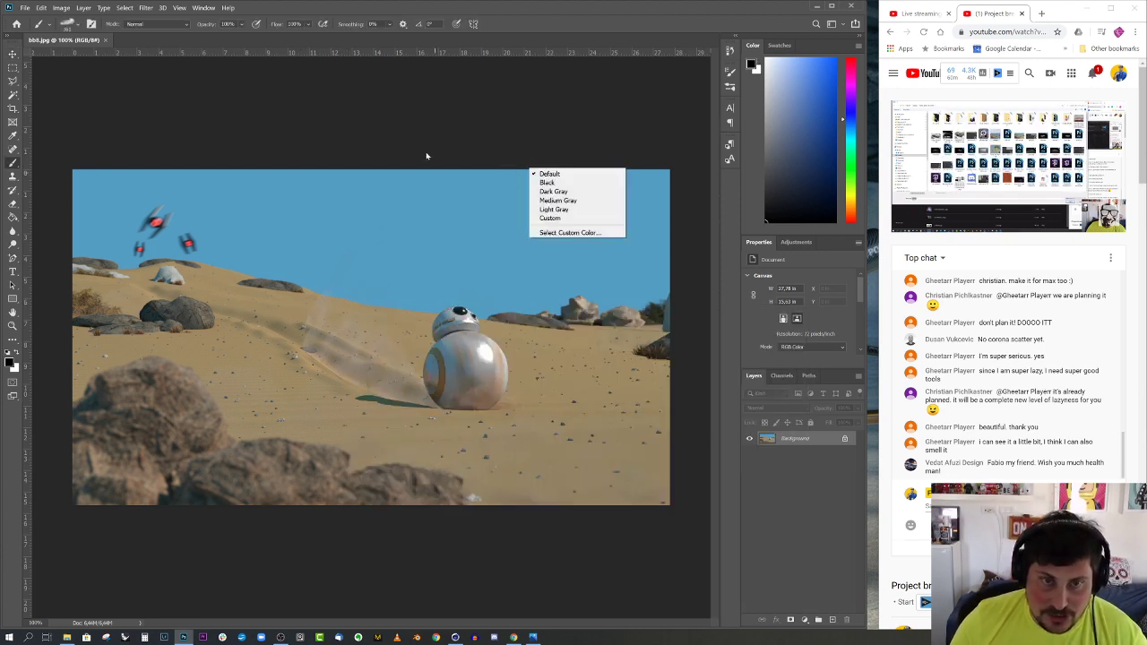
{"action": "right_click", "coordinate": [426, 198]}
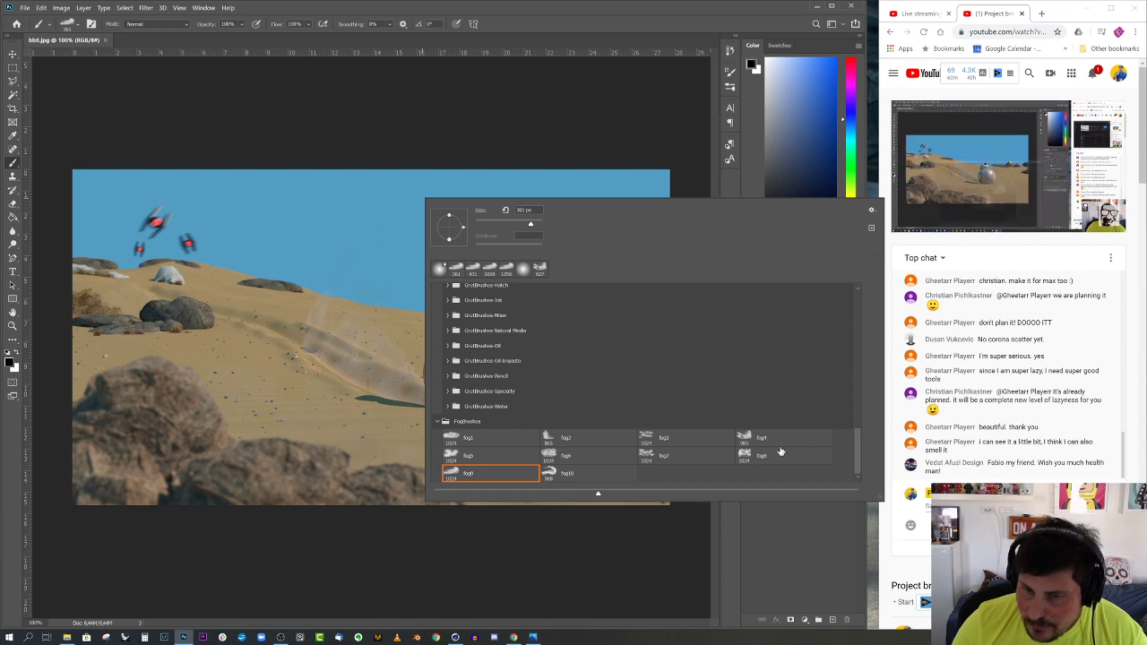
{"action": "left_click", "coordinate": [558, 439]}
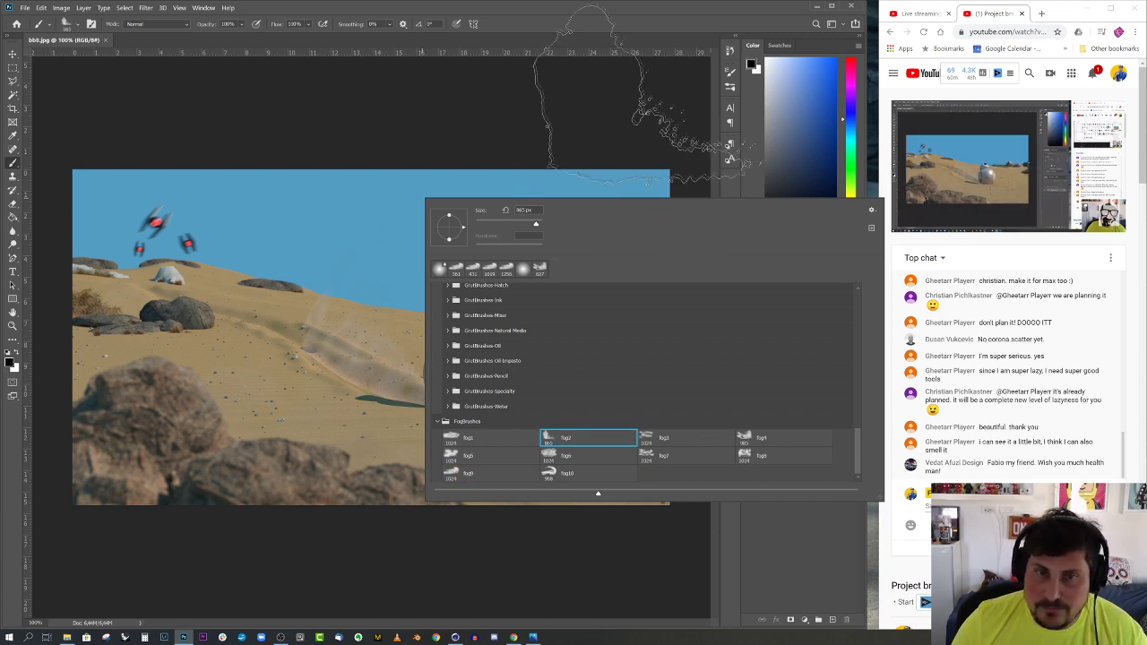
{"action": "left_click", "coordinate": [638, 82]}
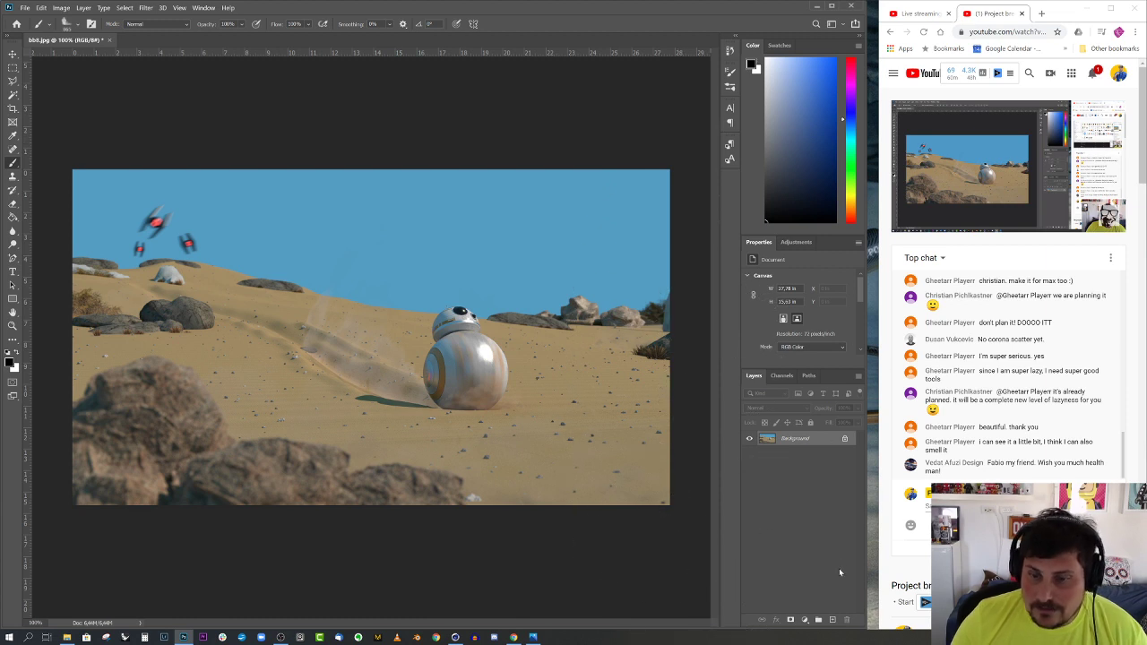
Add a new layer and stamp a small white fog2 puff at reduced brush opacity beside the distant spaceships
{"action": "left_click", "coordinate": [833, 619]}
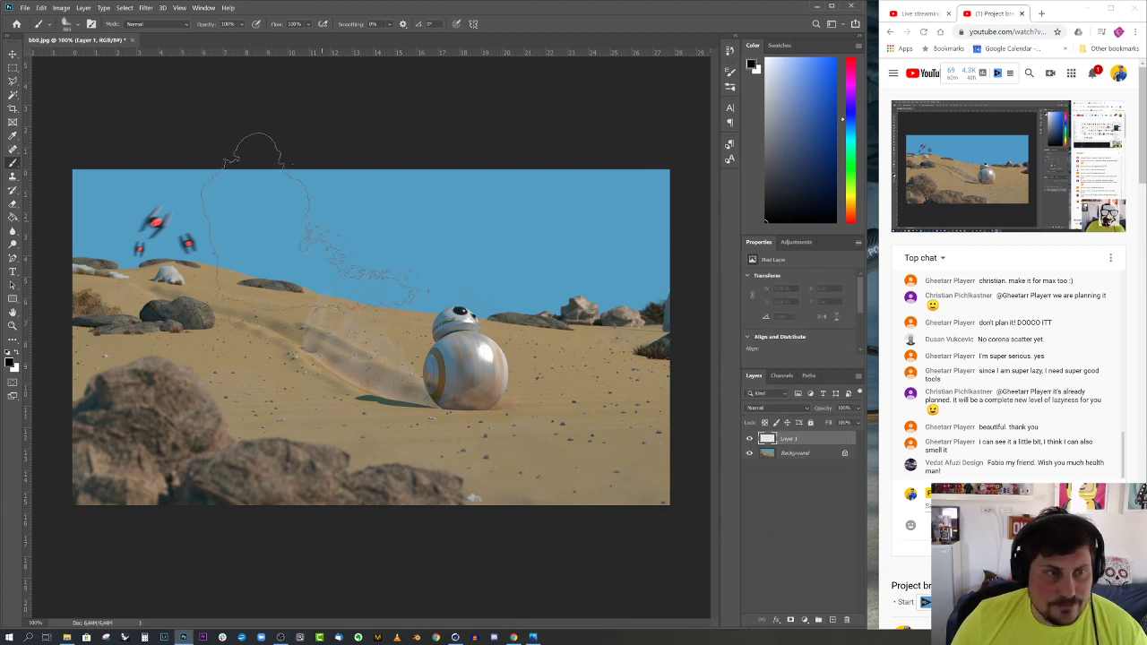
{"action": "right_click_drag", "start_coordinate": [321, 220], "coordinate": [199, 228], "text": "alt"}
{"action": "right_click_drag", "start_coordinate": [269, 234], "coordinate": [252, 234], "text": "alt"}
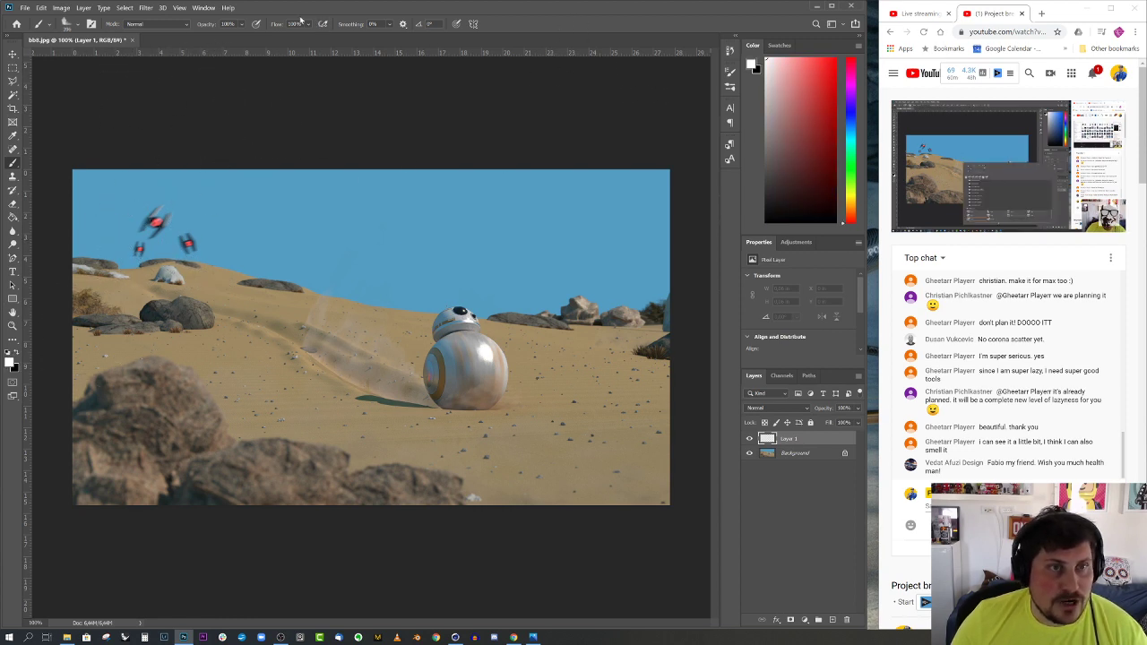
{"action": "left_click", "coordinate": [241, 24]}
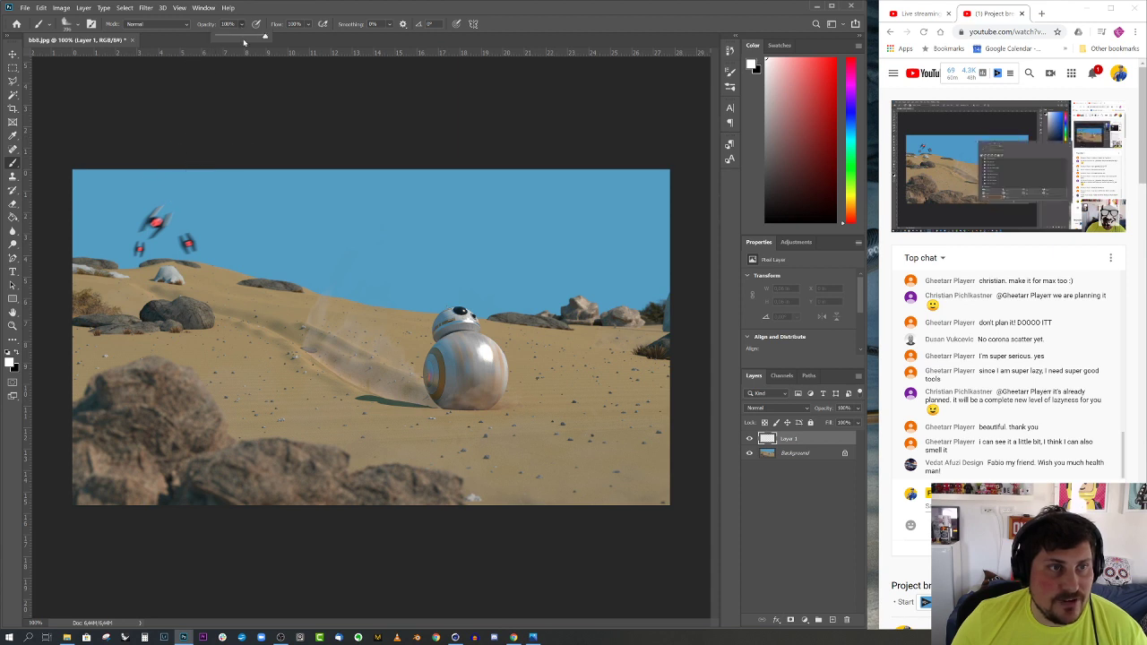
{"action": "right_click_drag", "start_coordinate": [143, 243], "coordinate": [115, 243], "text": "alt"}
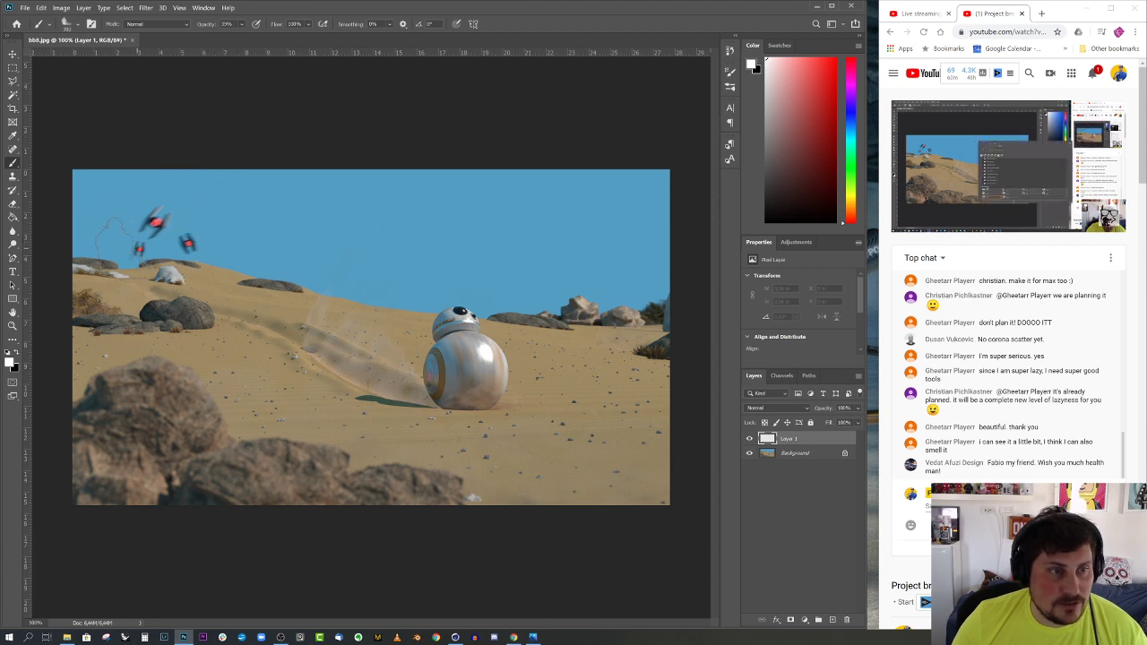
{"action": "left_click", "coordinate": [135, 242]}
Enlarge the fog2 brush and stamp a larger puff above the distant rocks behind BB-8
{"action": "right_click_drag", "start_coordinate": [210, 235], "coordinate": [215, 235], "text": "alt"}
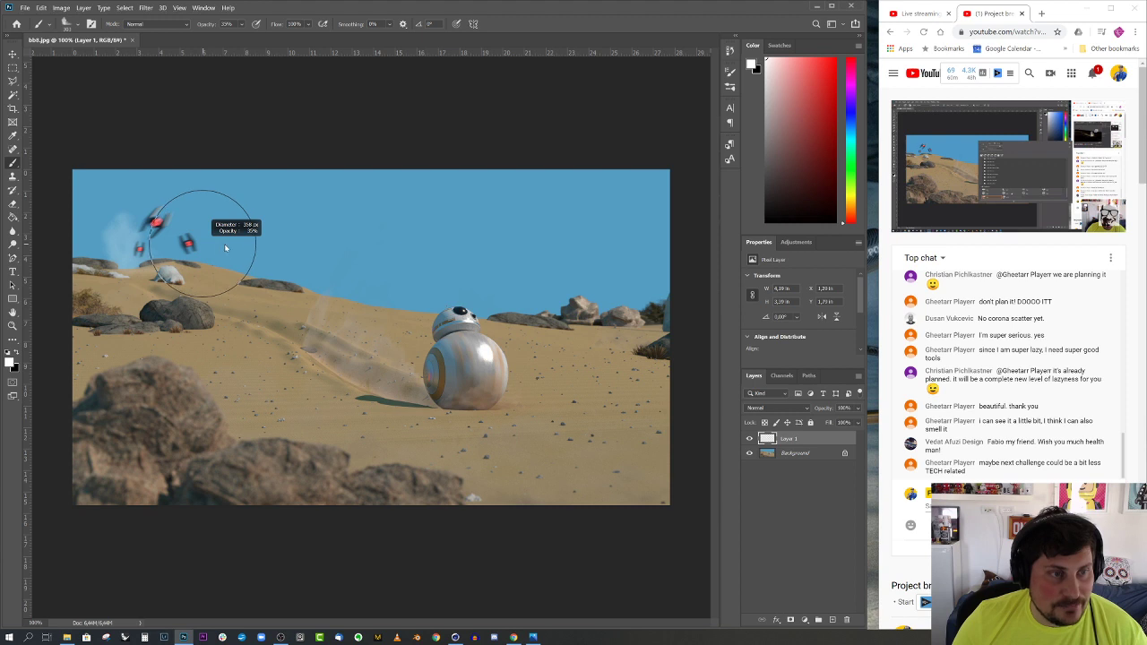
{"action": "right_click_drag", "start_coordinate": [652, 303], "coordinate": [681, 303], "text": "alt"}
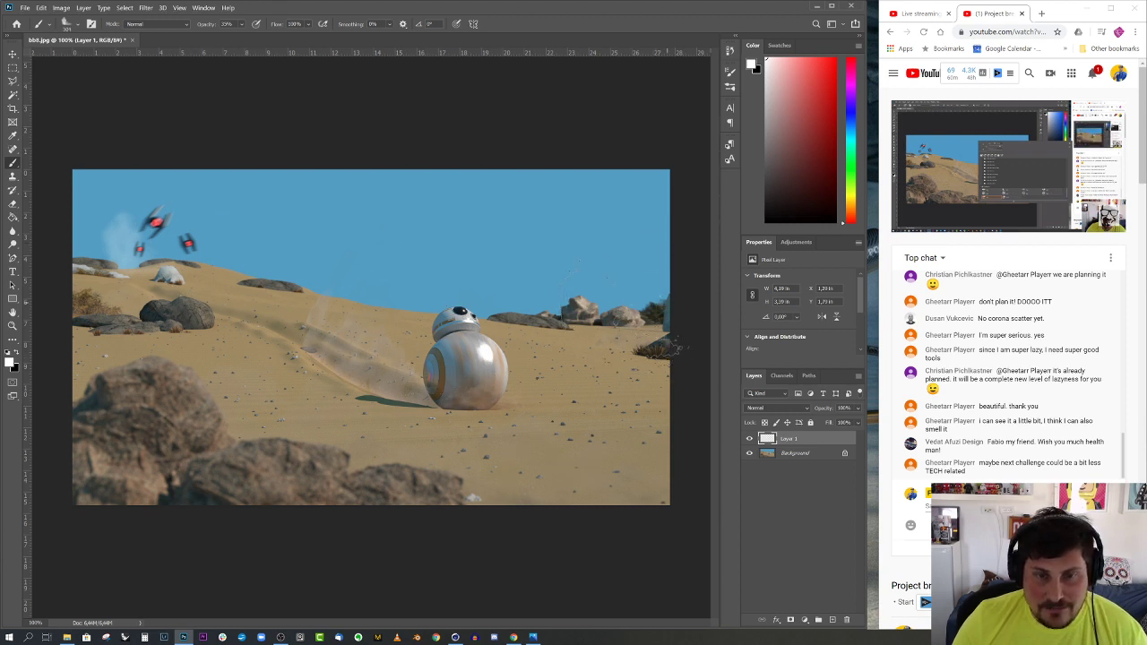
{"action": "right_click_drag", "start_coordinate": [550, 285], "coordinate": [625, 285], "text": "alt"}
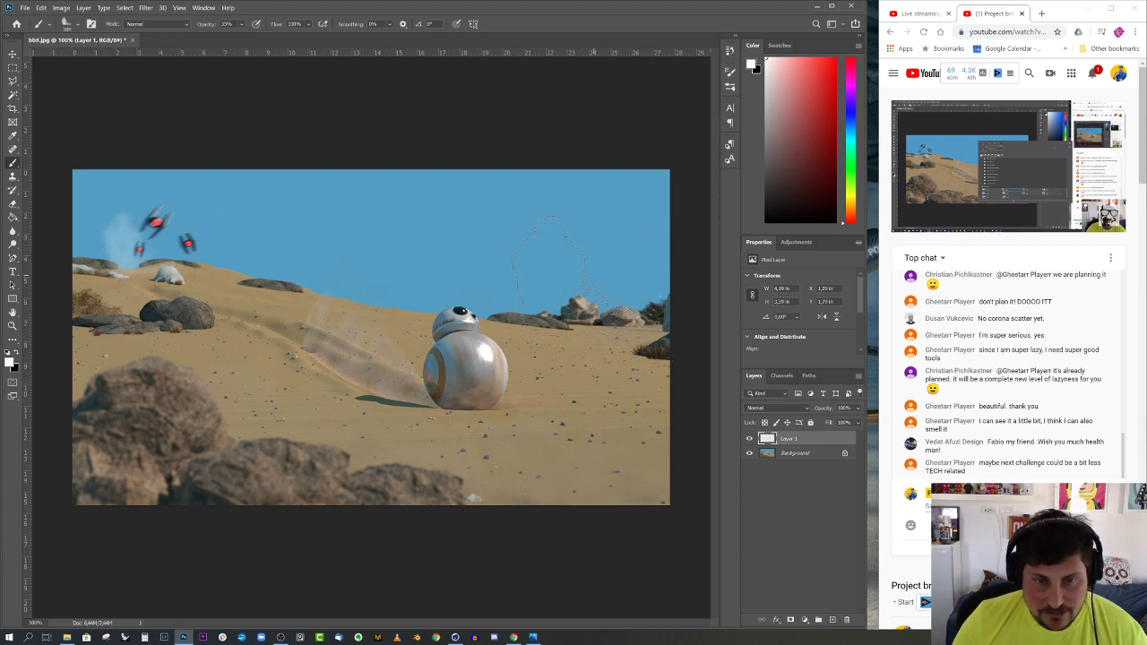
{"action": "left_click", "coordinate": [551, 269]}
Create another layer and stamp a large haze of white clouds across the upper sky with the fog5 brush
{"action": "right_click", "coordinate": [554, 321]}
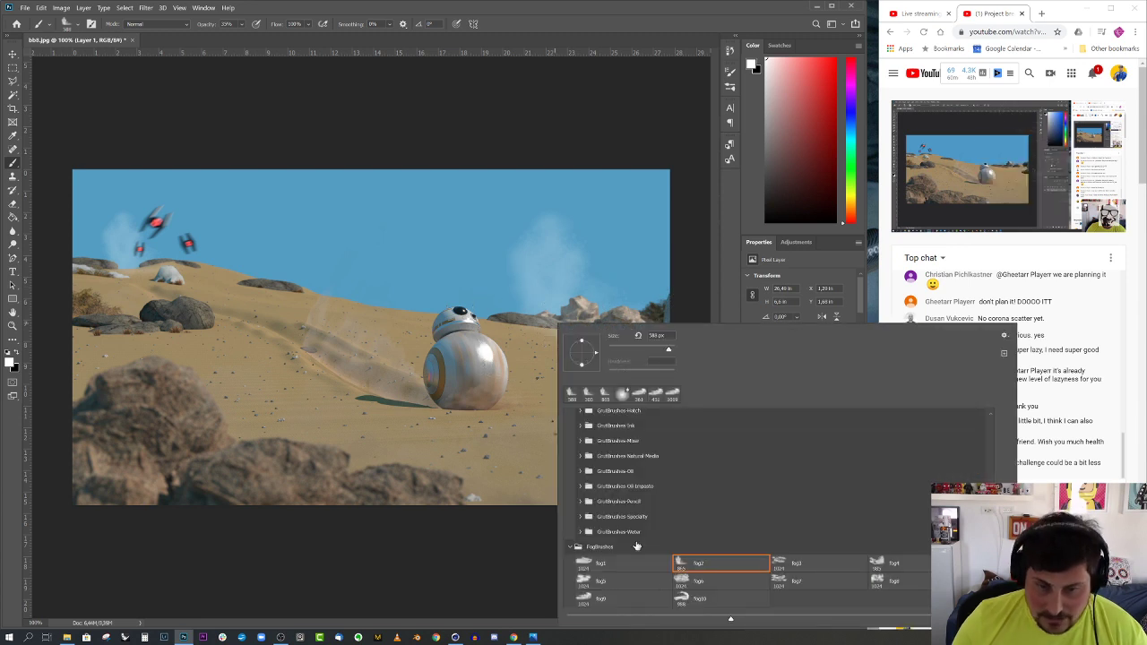
{"action": "left_click", "coordinate": [609, 583]}
{"action": "right_click_drag", "start_coordinate": [323, 296], "coordinate": [356, 299], "text": "alt"}
{"action": "right_click_drag", "start_coordinate": [323, 233], "coordinate": [354, 232], "text": "alt"}
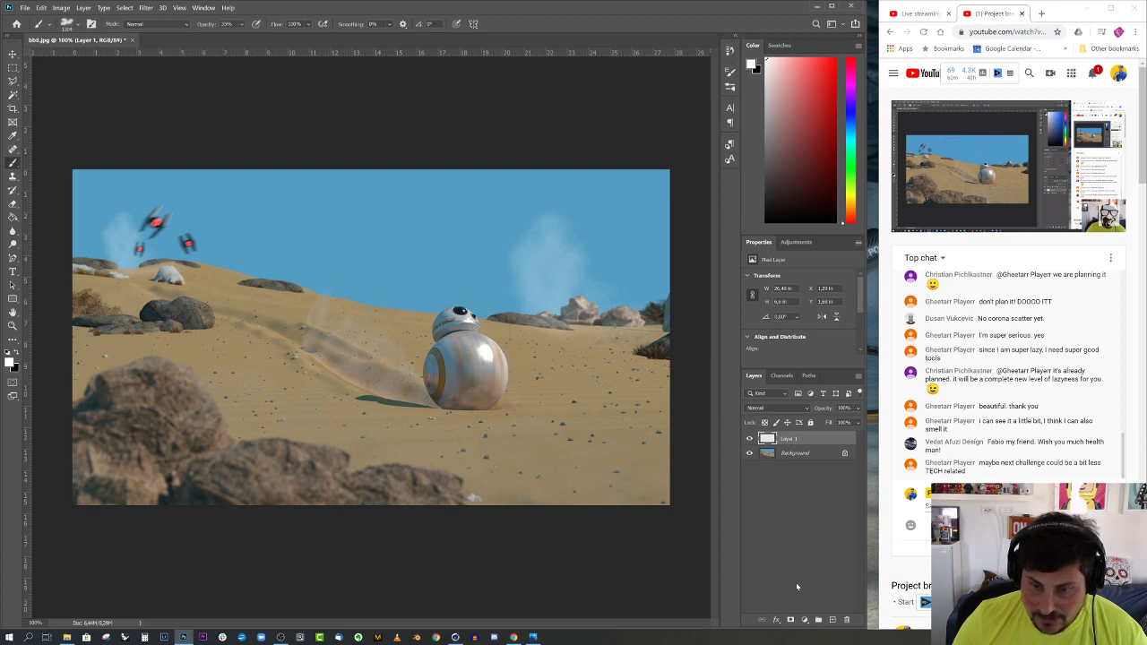
{"action": "left_click", "coordinate": [833, 619]}
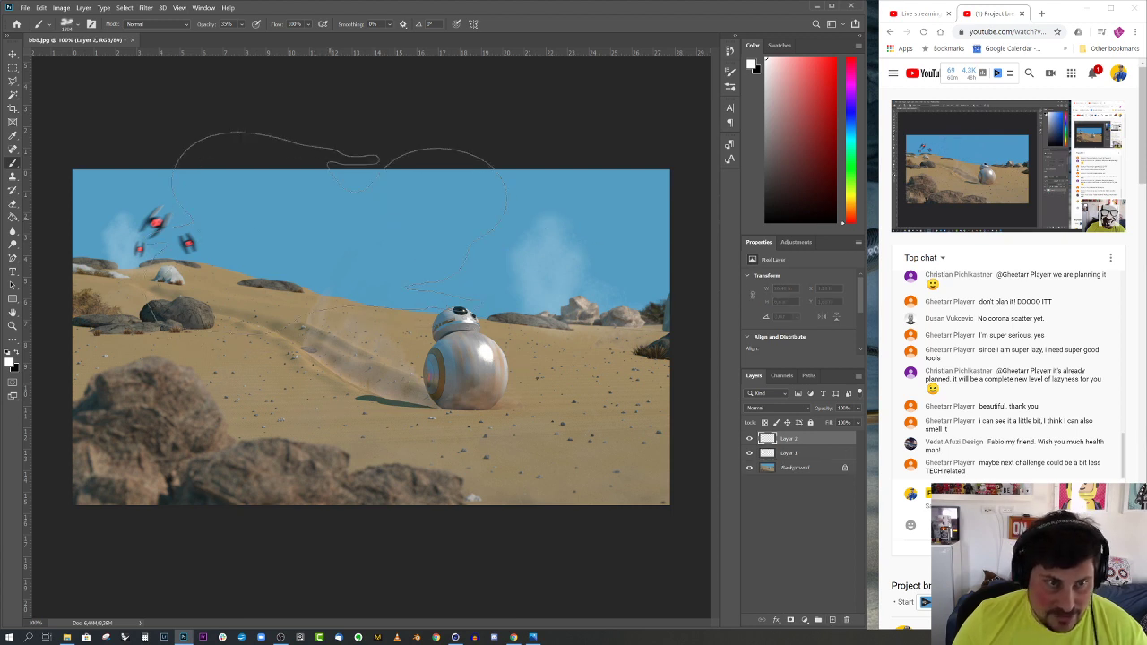
{"action": "right_click_drag", "start_coordinate": [323, 217], "coordinate": [275, 218], "text": "alt"}
{"action": "left_click", "coordinate": [334, 218]}
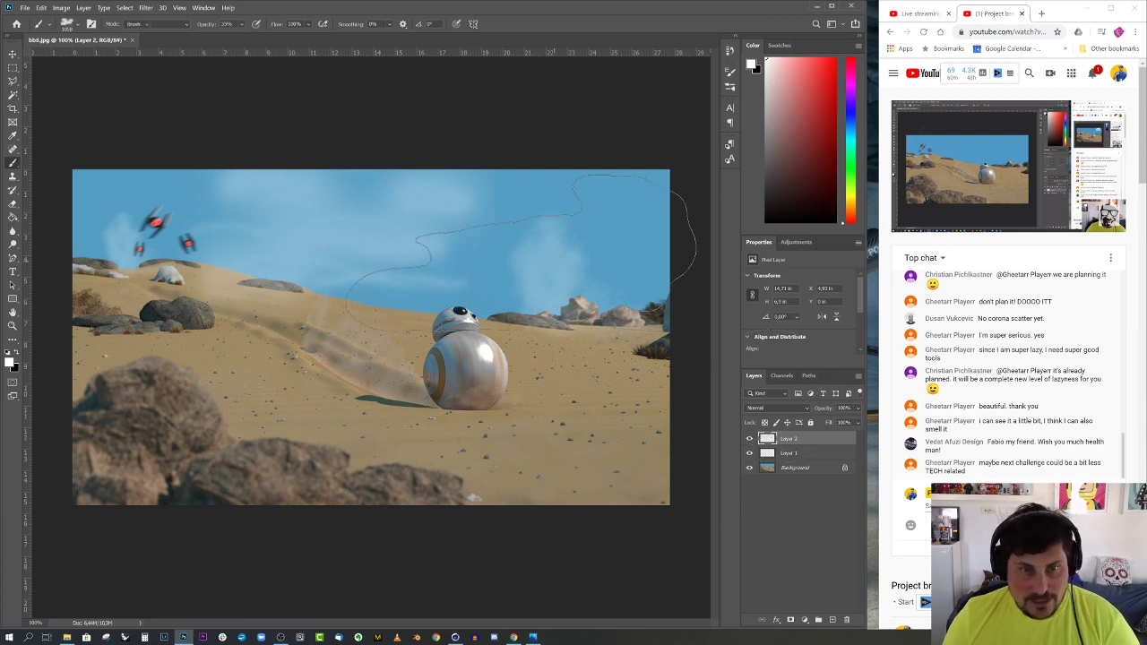
Soften the sky haze on Layer 2 using the Eraser with a large Soft Round brush
{"action": "key", "text": "e"}
{"action": "mouse_move", "coordinate": [471, 236]}
{"action": "right_mouse_down", "text": "alt"}
{"action": "mouse_move", "coordinate": [506, 241]}
{"action": "mouse_move", "coordinate": [411, 260]}
{"action": "mouse_move", "coordinate": [398, 240]}
{"action": "mouse_move", "coordinate": [378, 240]}
{"action": "right_mouse_up", "text": "alt"}
{"action": "right_click", "coordinate": [474, 256]}
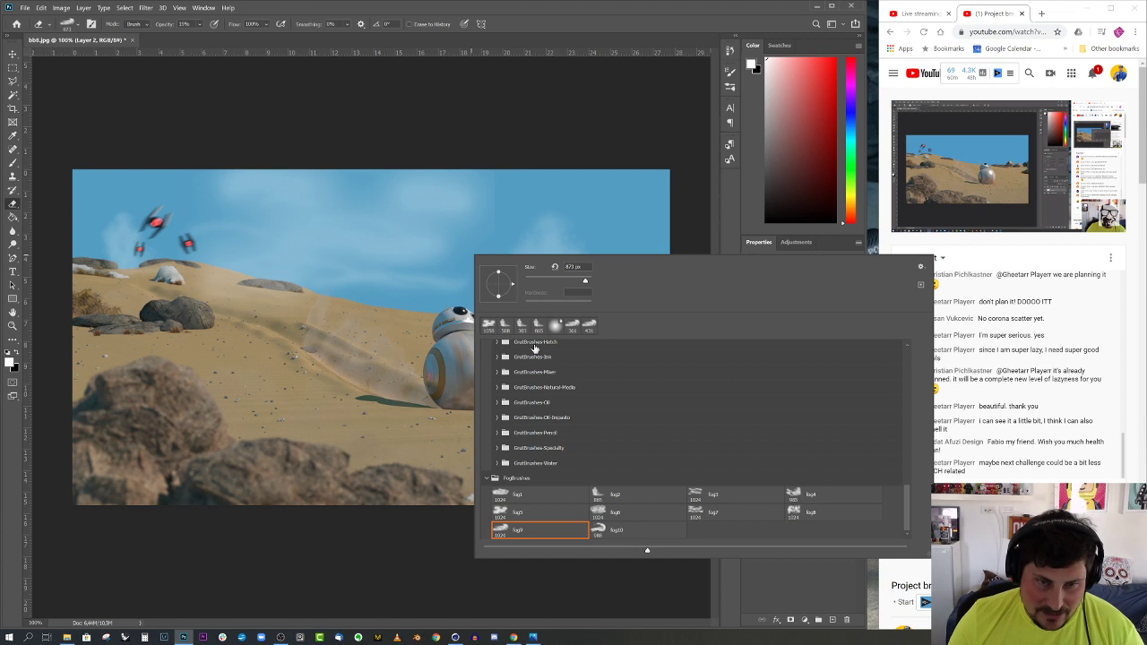
{"action": "scroll", "coordinate": [837, 464], "scroll_direction": "up", "scroll_amount": 3}
{"action": "left_click_drag", "start_coordinate": [906, 488], "coordinate": [908, 345]}
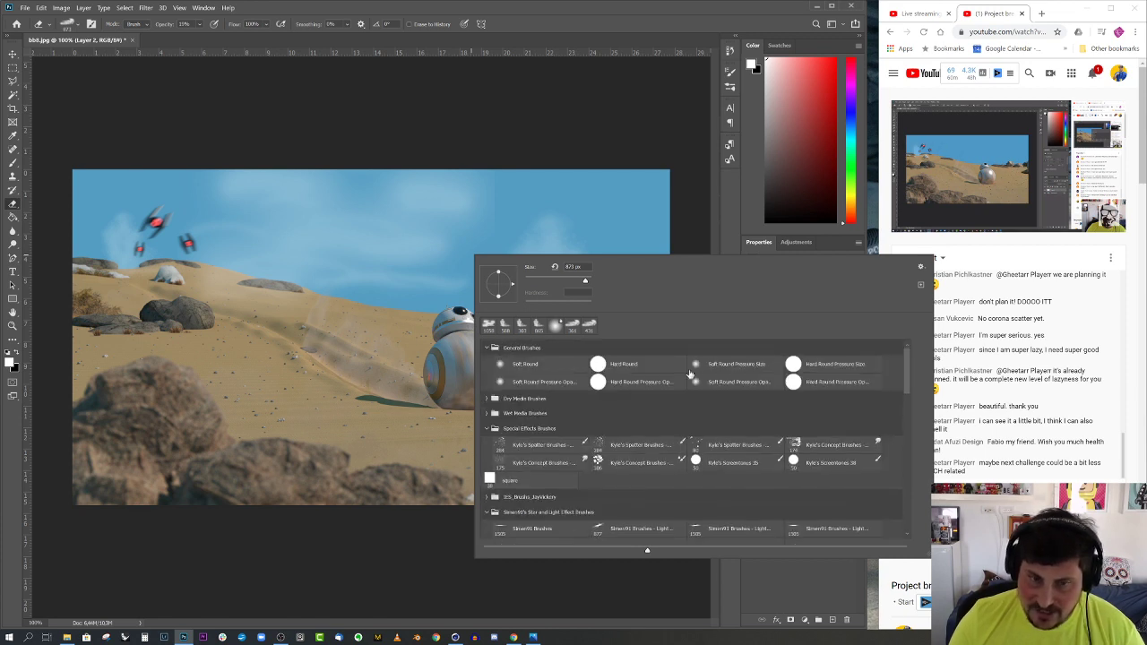
{"action": "left_click", "coordinate": [543, 363]}
{"action": "mouse_move", "coordinate": [401, 260]}
{"action": "right_mouse_down", "text": "alt"}
{"action": "mouse_move", "coordinate": [432, 259]}
{"action": "mouse_move", "coordinate": [406, 257]}
{"action": "right_mouse_up", "text": "alt"}
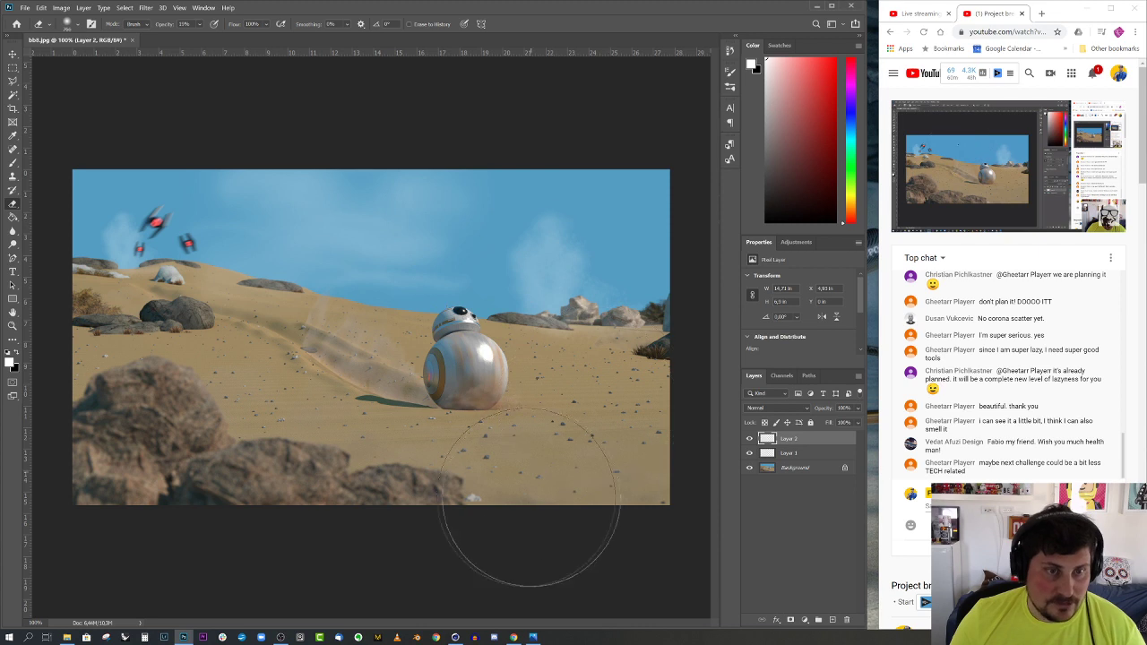
Soften the fog puffs on Layer 1 with the Eraser, and thin the sky haze on Layer 2 further
{"action": "left_click", "coordinate": [803, 455]}
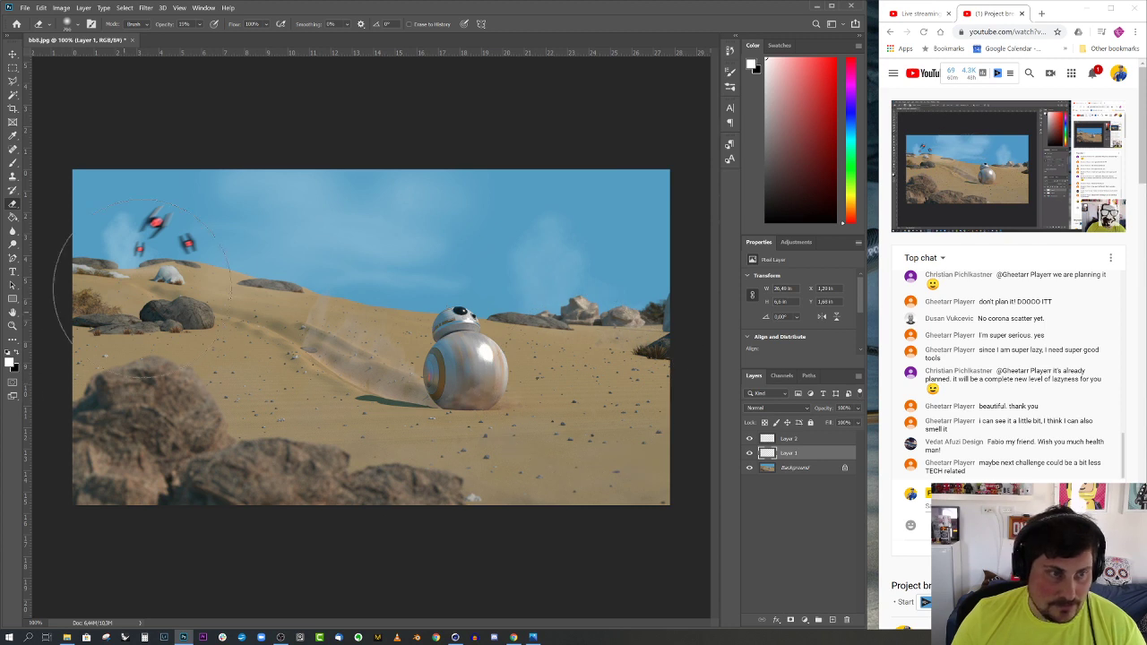
{"action": "right_click_drag", "start_coordinate": [149, 259], "coordinate": [104, 262], "text": "alt"}
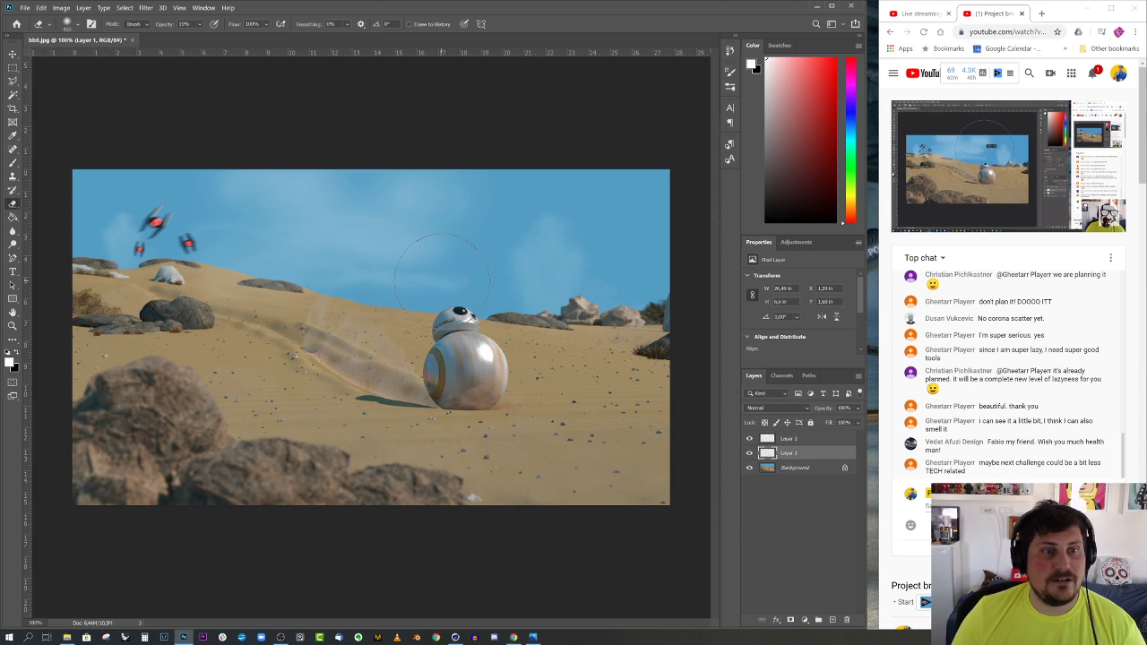
{"action": "mouse_move", "coordinate": [405, 266]}
{"action": "right_mouse_down", "text": "alt"}
{"action": "mouse_move", "coordinate": [452, 273]}
{"action": "mouse_move", "coordinate": [435, 274]}
{"action": "right_mouse_up", "text": "alt"}
{"action": "key", "text": "alt+bracketright"}
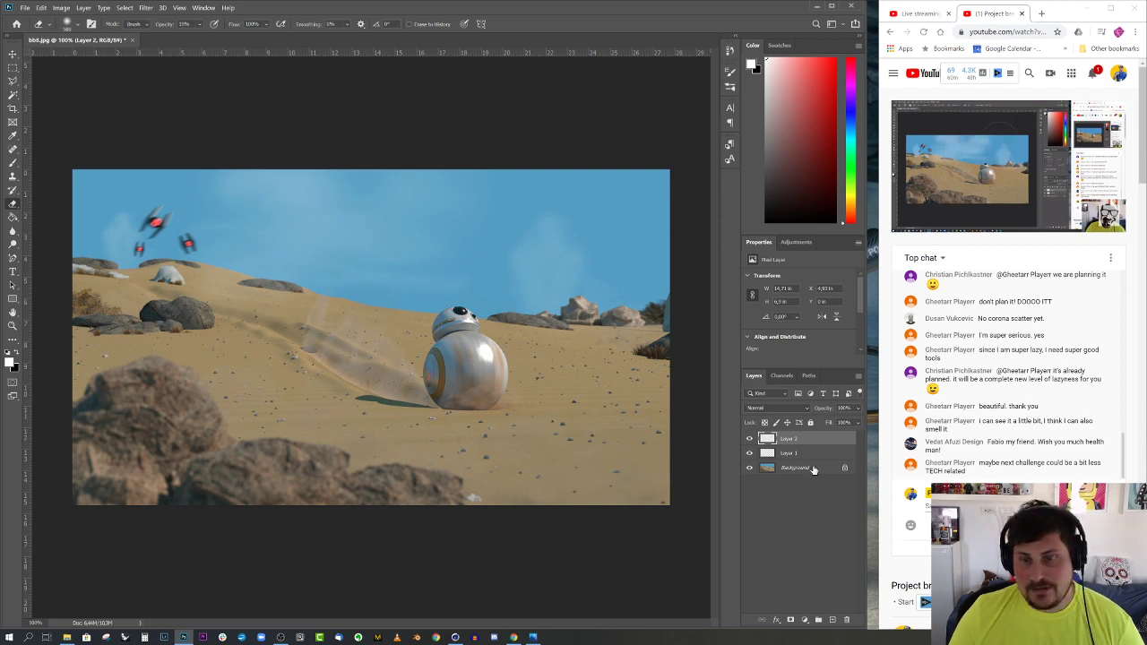
Add a third layer and stamp large fog6 dust over the foreground rocks and the sand in front of BB-8
{"action": "left_click", "coordinate": [832, 618]}
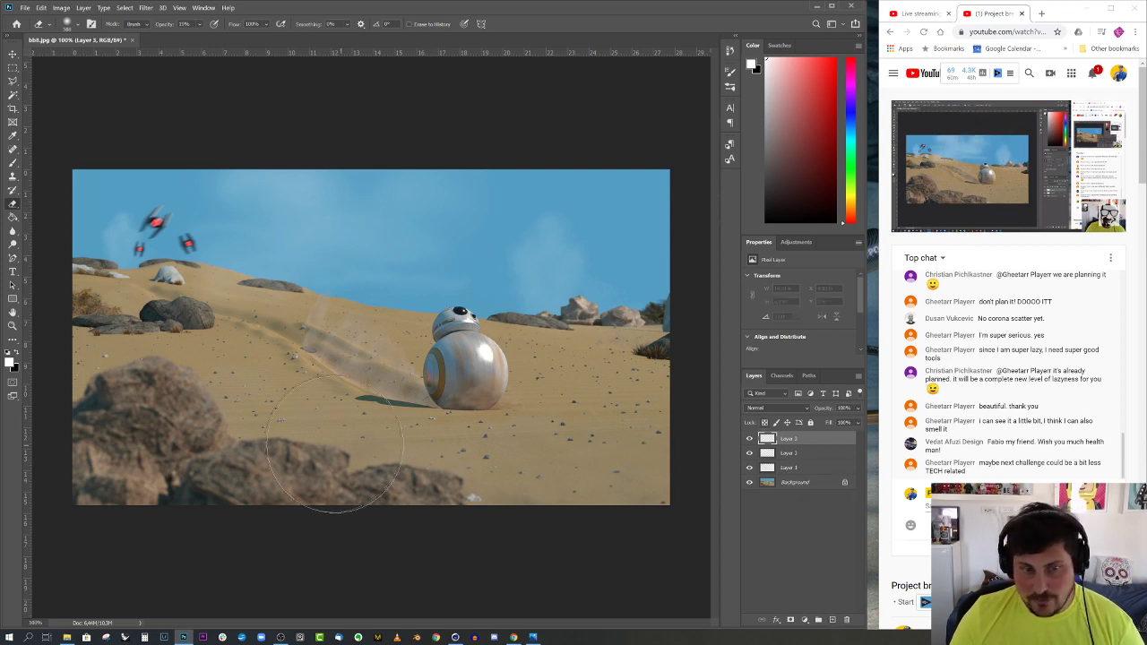
{"action": "key", "text": "b"}
{"action": "mouse_move", "coordinate": [394, 352]}
{"action": "right_mouse_down", "text": "alt"}
{"action": "mouse_move", "coordinate": [415, 359]}
{"action": "mouse_move", "coordinate": [371, 364]}
{"action": "mouse_move", "coordinate": [408, 362]}
{"action": "right_mouse_up", "text": "alt"}
{"action": "right_click", "coordinate": [425, 418]}
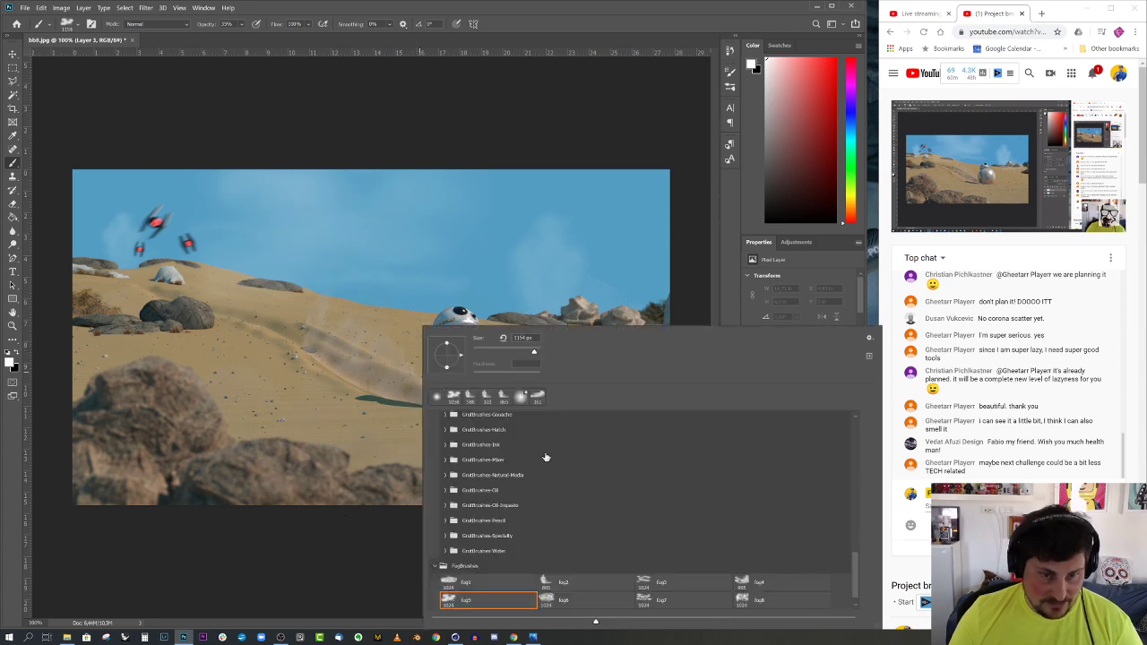
{"action": "left_click", "coordinate": [571, 603]}
{"action": "right_click_drag", "start_coordinate": [238, 409], "coordinate": [359, 416], "text": "alt"}
{"action": "left_click", "coordinate": [242, 424]}
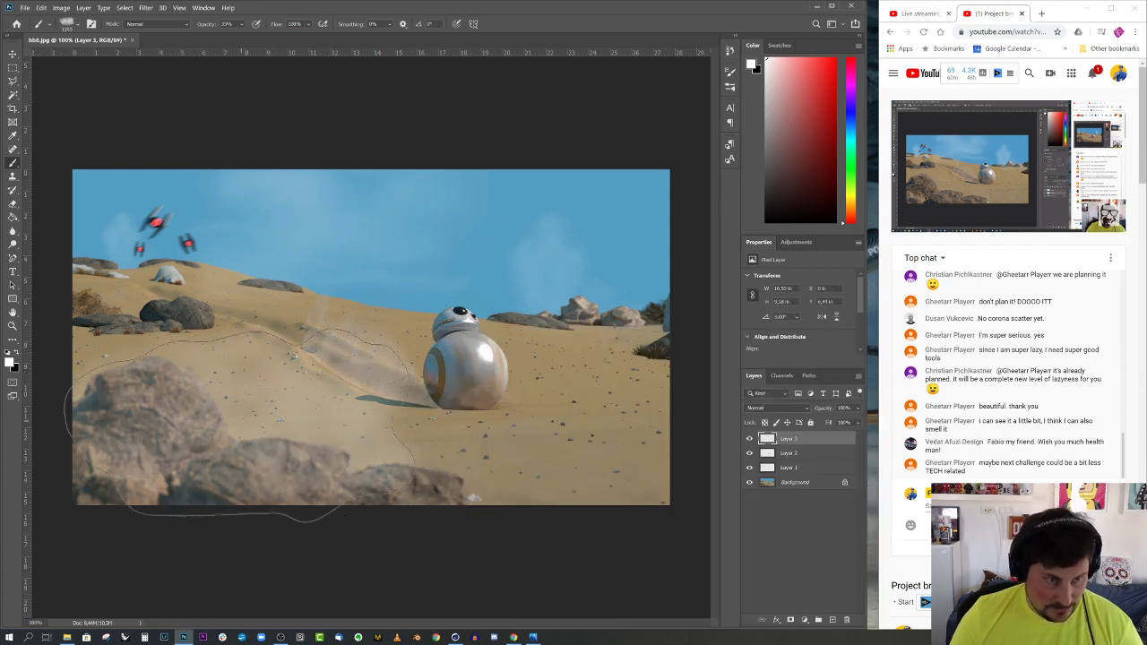
{"action": "left_click", "coordinate": [537, 509]}
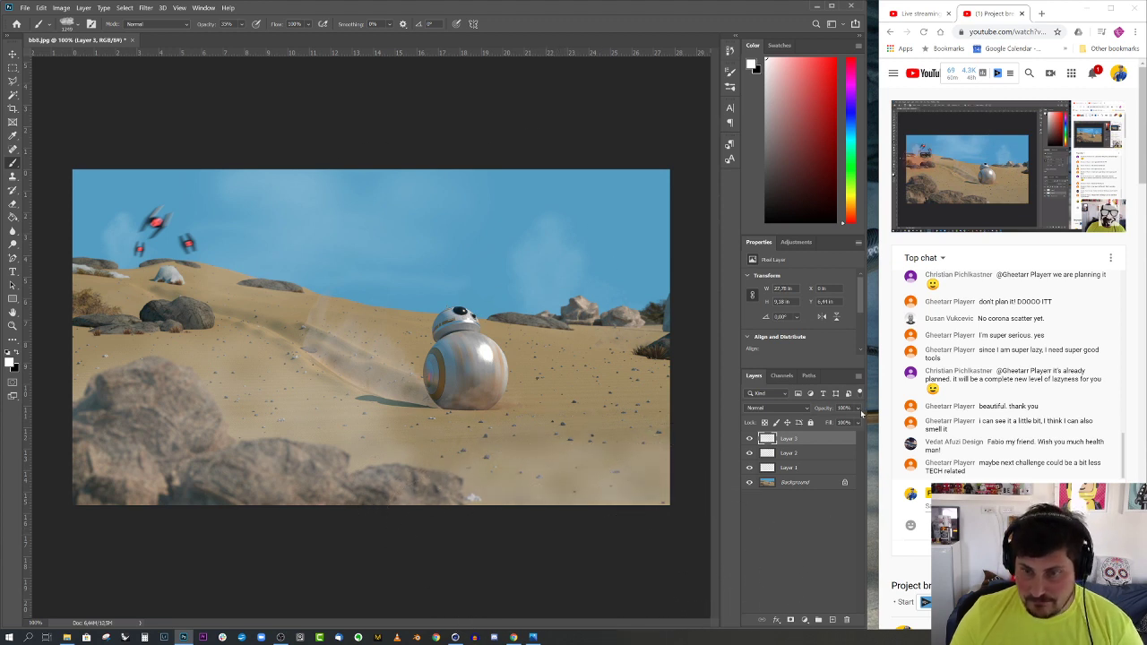
Lower the opacity of Layer 3, Layer 2 and Layer 1 to just under 90%
{"action": "mouse_move", "coordinate": [858, 409]}
{"action": "left_mouse_down"}
{"action": "mouse_move", "coordinate": [861, 421]}
{"action": "mouse_move", "coordinate": [837, 424]}
{"action": "mouse_move", "coordinate": [851, 423]}
{"action": "left_mouse_up"}
{"action": "left_click", "coordinate": [807, 453]}
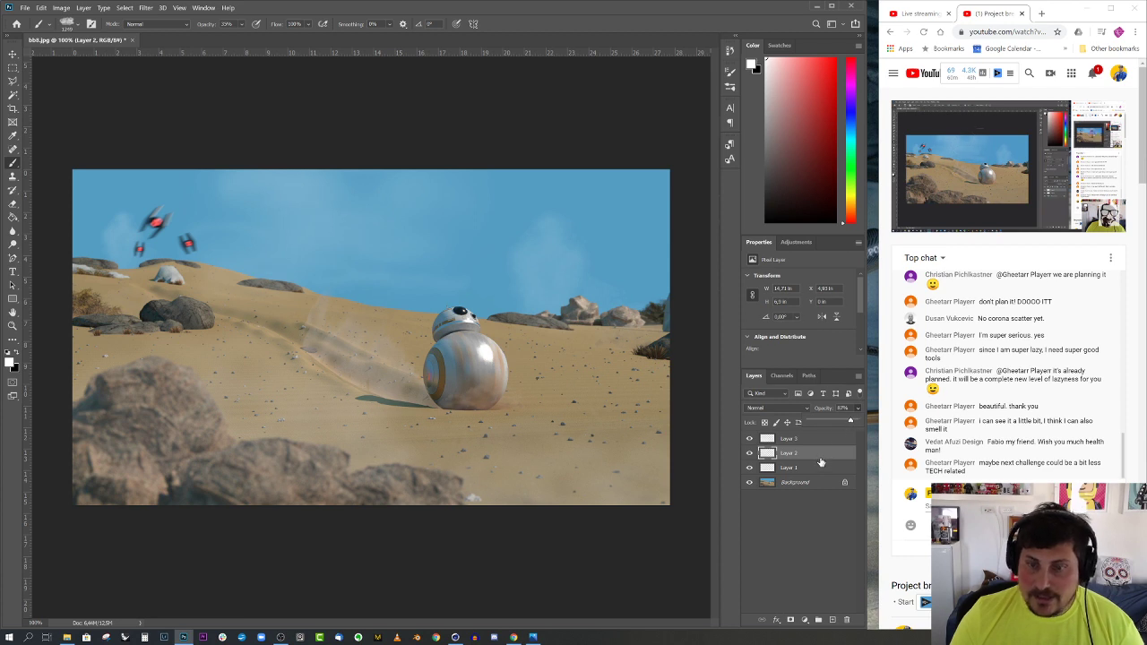
{"action": "left_click", "coordinate": [815, 467]}
{"action": "left_click", "coordinate": [858, 408]}
{"action": "left_click_drag", "start_coordinate": [858, 420], "coordinate": [851, 422]}
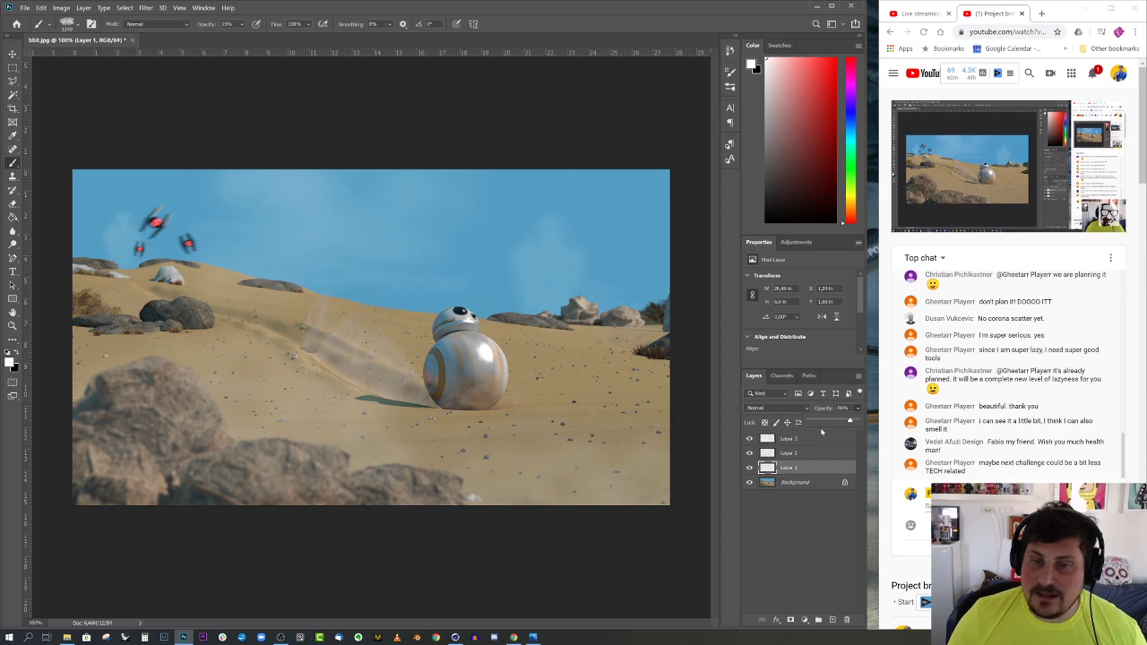
Add a Color Lookup adjustment above Layer 3 and load the 2Strip.look 3D LUT
{"action": "left_click", "coordinate": [812, 439]}
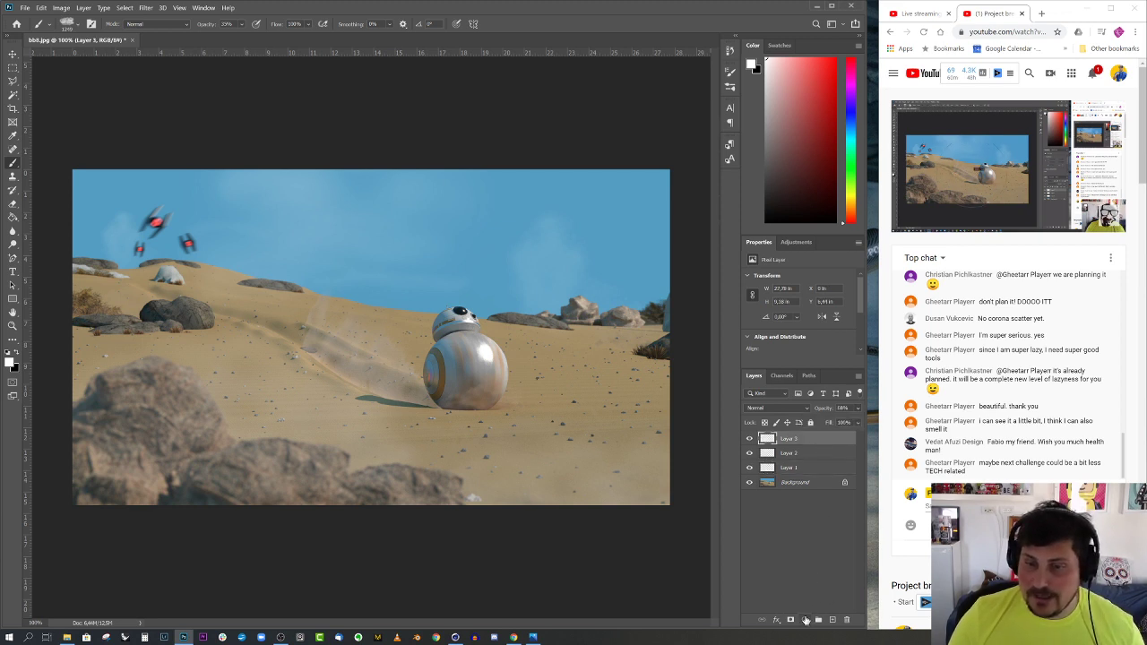
{"action": "left_click", "coordinate": [804, 619]}
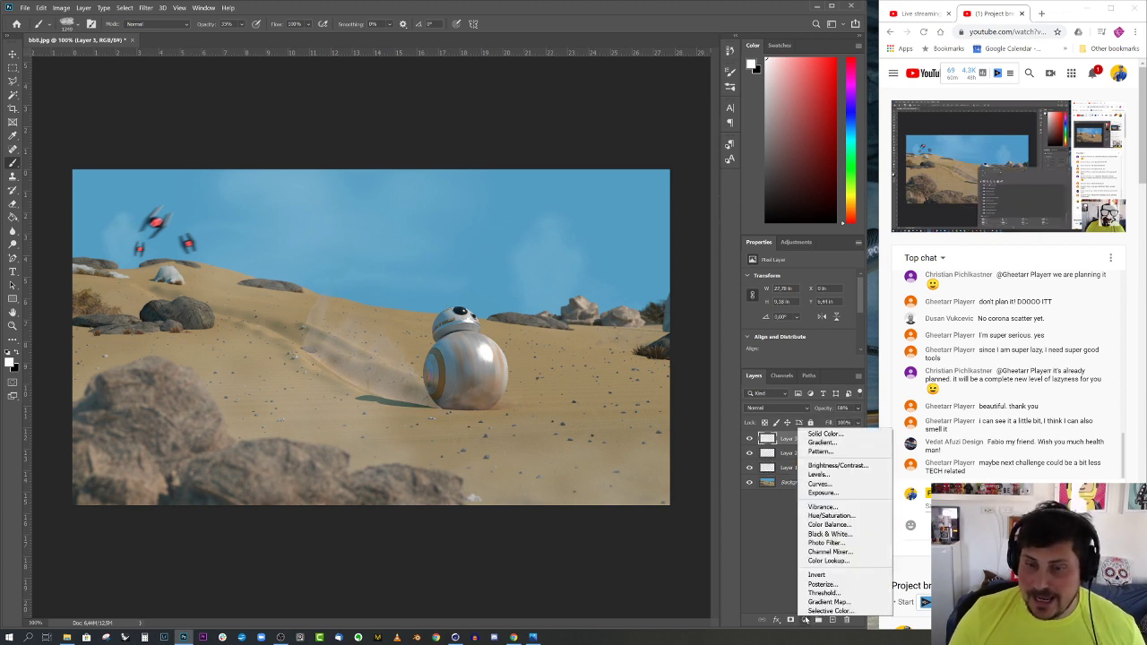
{"action": "left_click", "coordinate": [842, 561]}
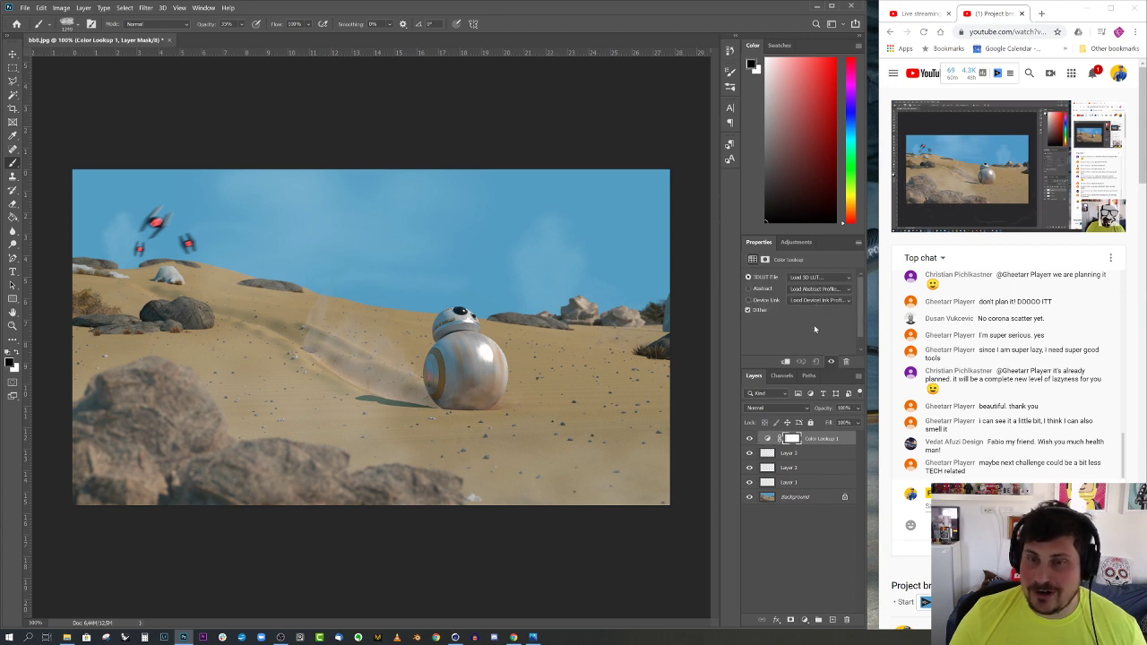
{"action": "left_click", "coordinate": [843, 278]}
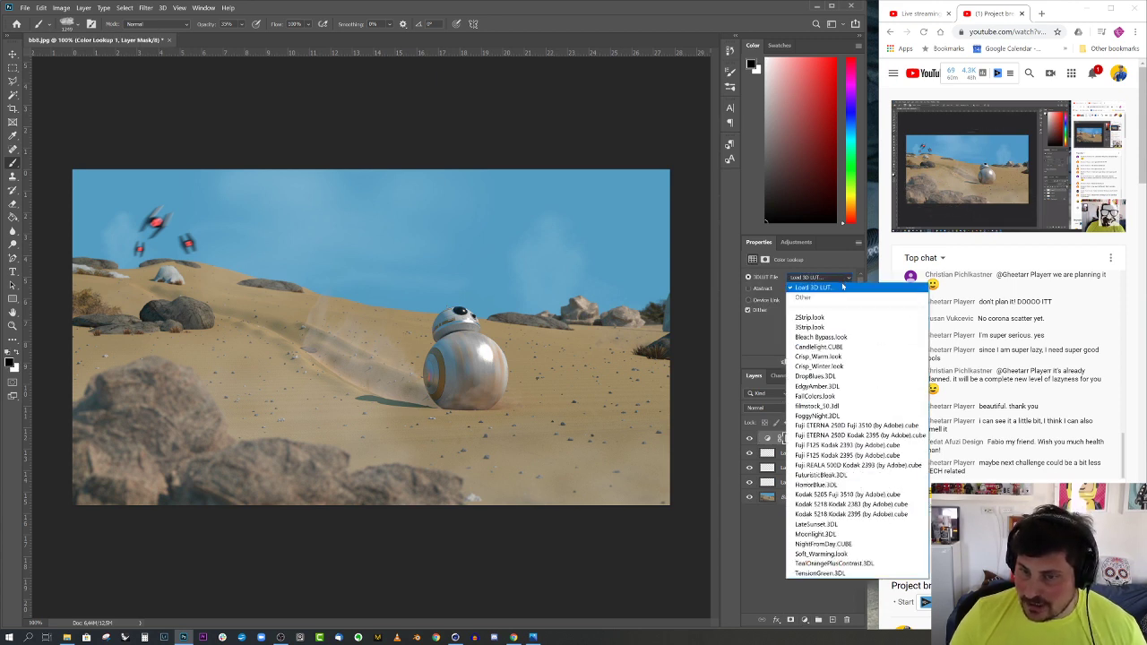
{"action": "left_click", "coordinate": [832, 318]}
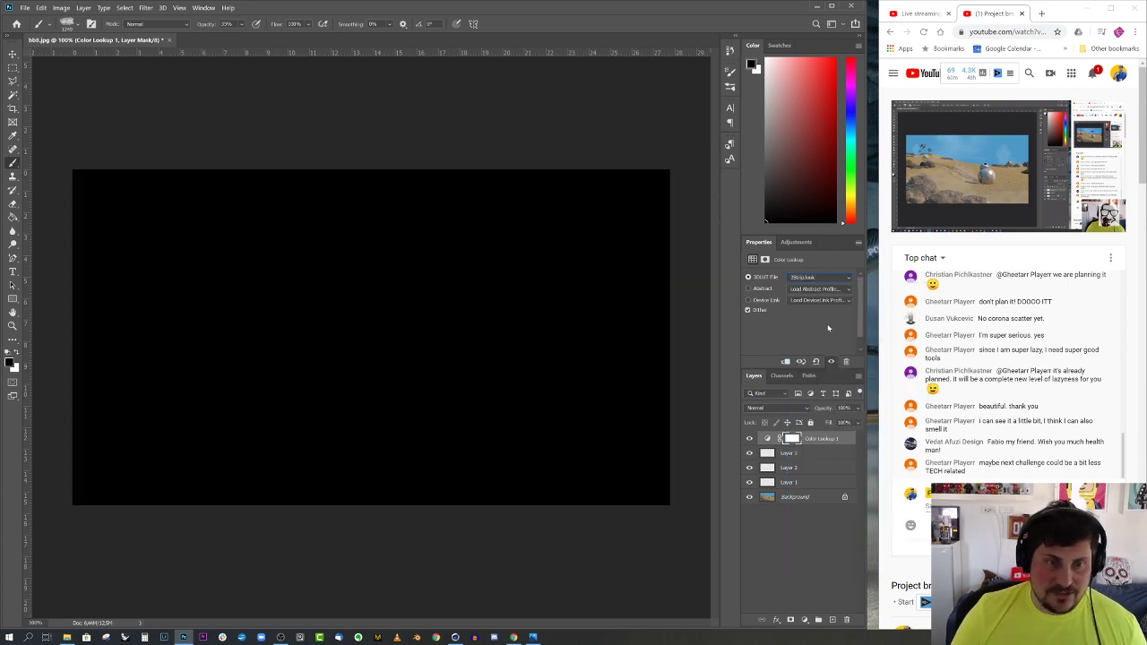
Preview the Color Lookup adjustment's 3D LUTs in turn over the desert image and settle on TealOrangePlusContrast
{"action": "key", "text": "Down"}
{"action": "key", "text": "Down"}
{"action": "key", "text": "Down"}
{"action": "key", "text": "Down"}
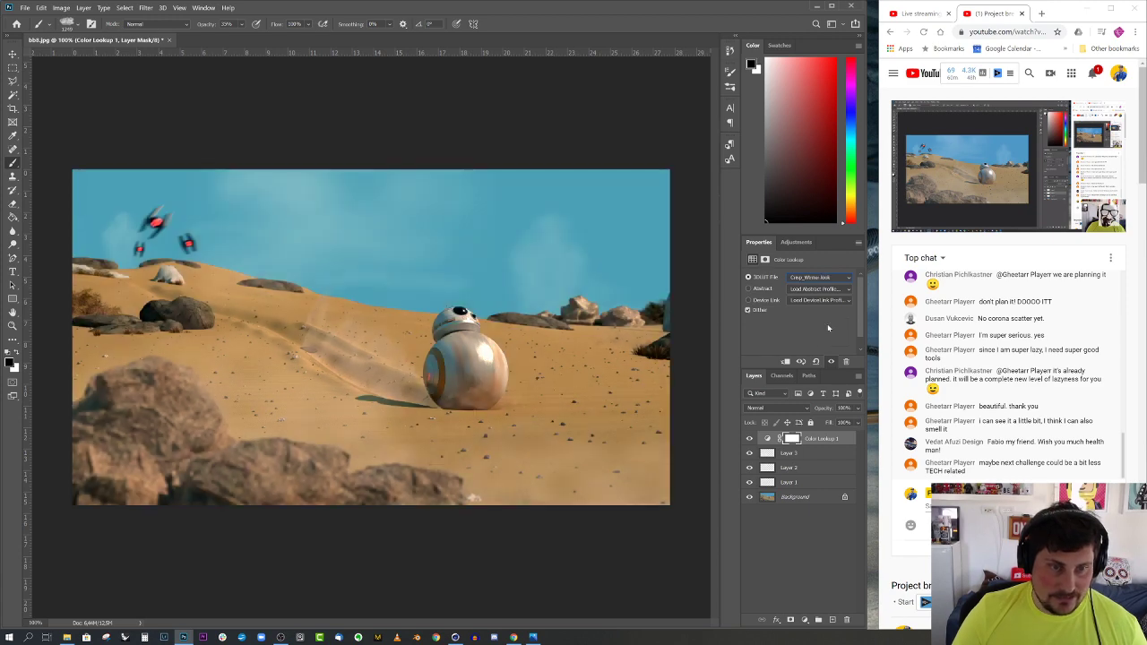
{"action": "key", "text": "Down"}
{"action": "key", "text": "Down"}
{"action": "key", "text": "Down"}
{"action": "key", "text": "Down"}
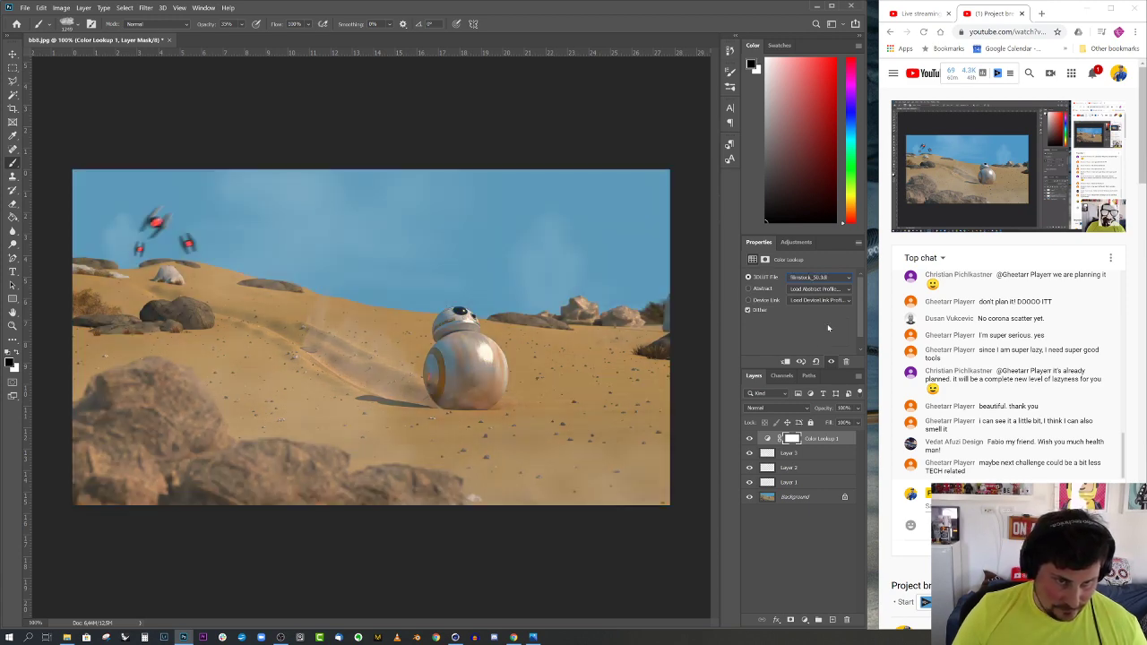
{"action": "key", "text": "Down"}
{"action": "key", "text": "Down"}
{"action": "key", "text": "Down"}
{"action": "key", "text": "Down"}
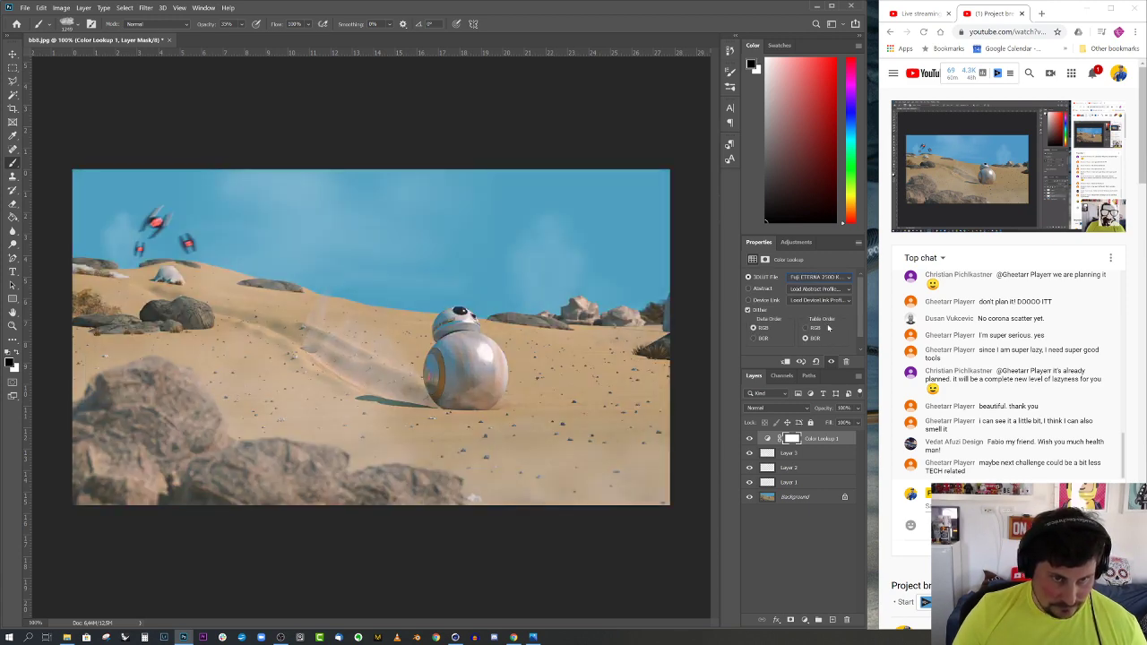
{"action": "key", "text": "Down"}
{"action": "key", "text": "Down"}
{"action": "key", "text": "Down"}
{"action": "key", "text": "Down"}
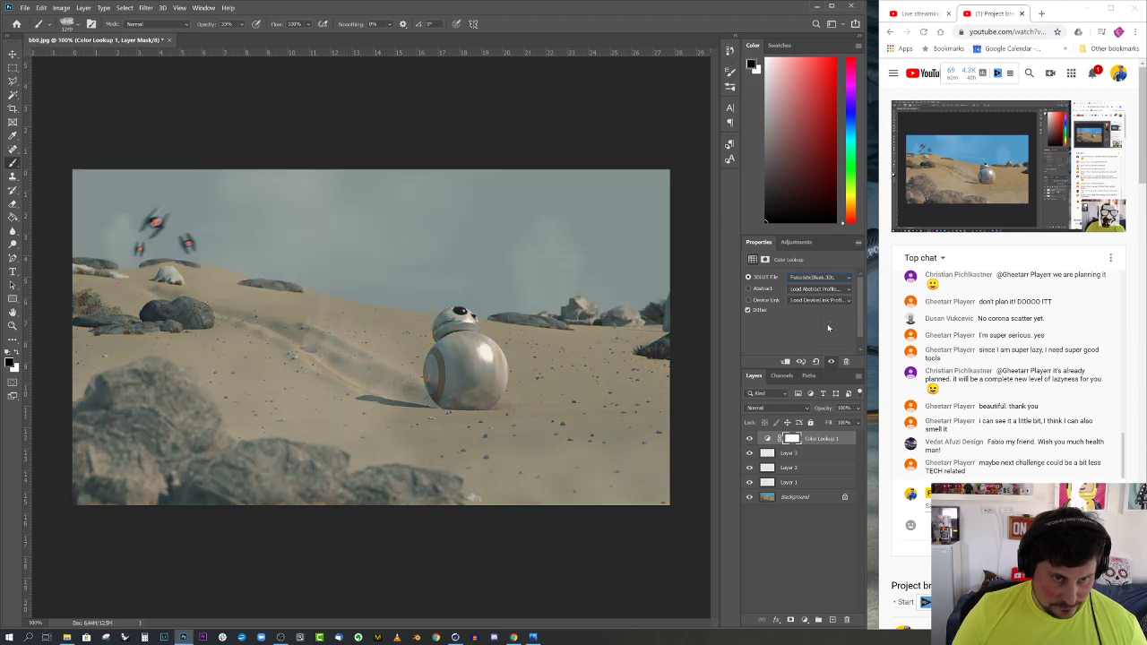
{"action": "key", "text": "Down"}
{"action": "key", "text": "Down"}
{"action": "key", "text": "Down"}
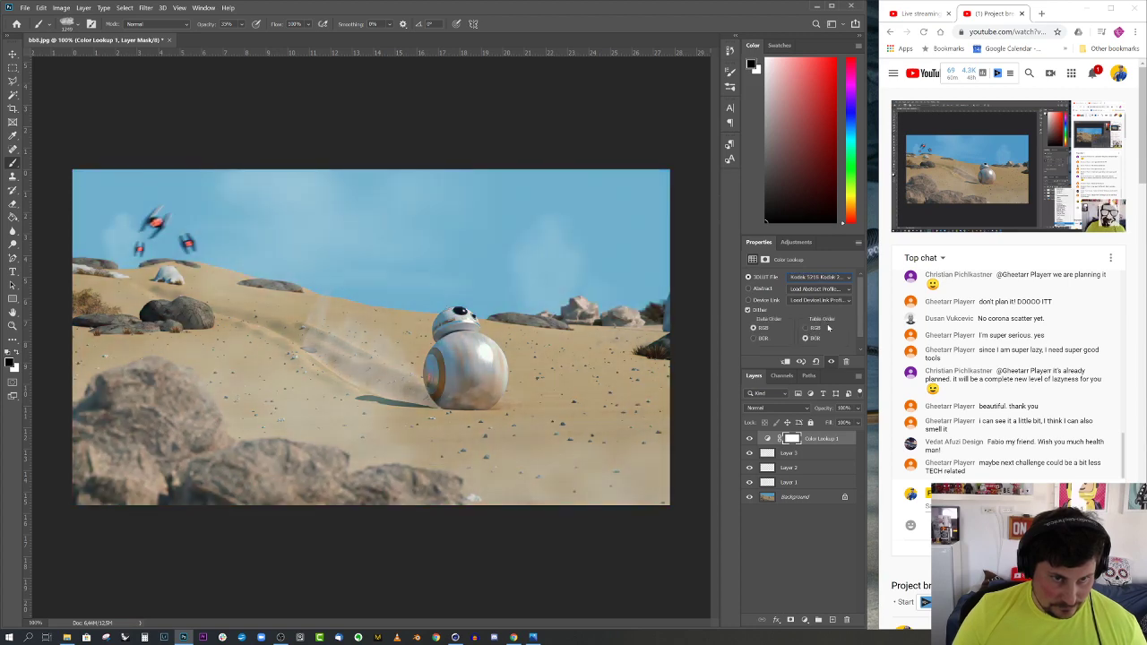
{"action": "key", "text": "Down"}
{"action": "key", "text": "Down"}
{"action": "key", "text": "Down"}
{"action": "key", "text": "Down"}
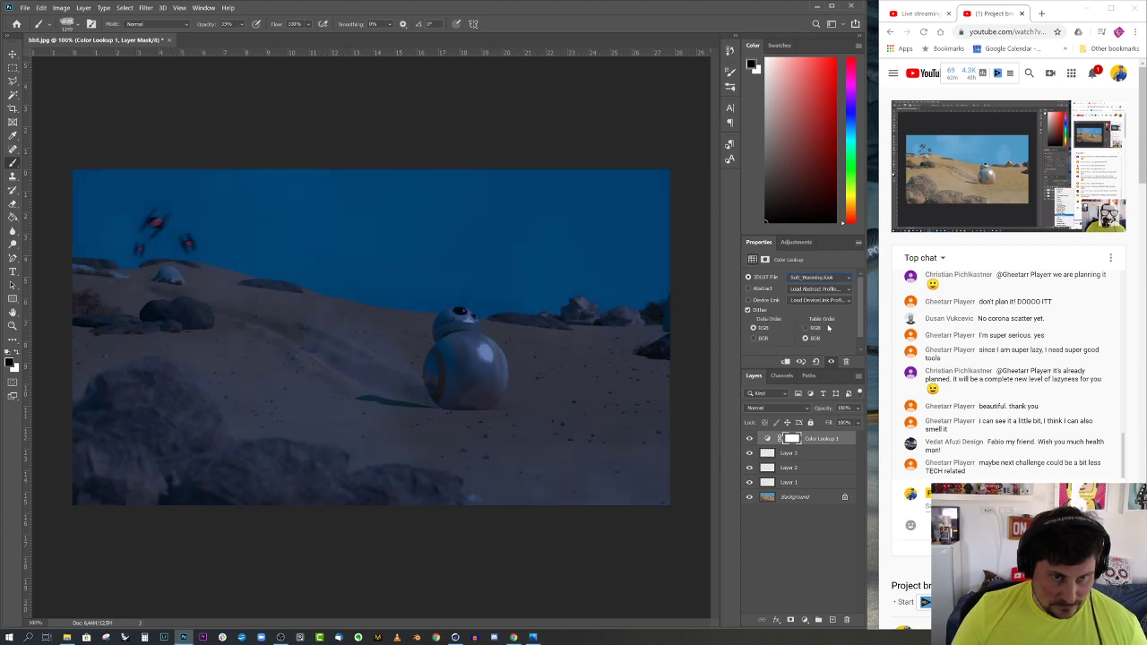
{"action": "key", "text": "Down"}
{"action": "key", "text": "Down"}
{"action": "key", "text": "Down"}
{"action": "key", "text": "Down"}
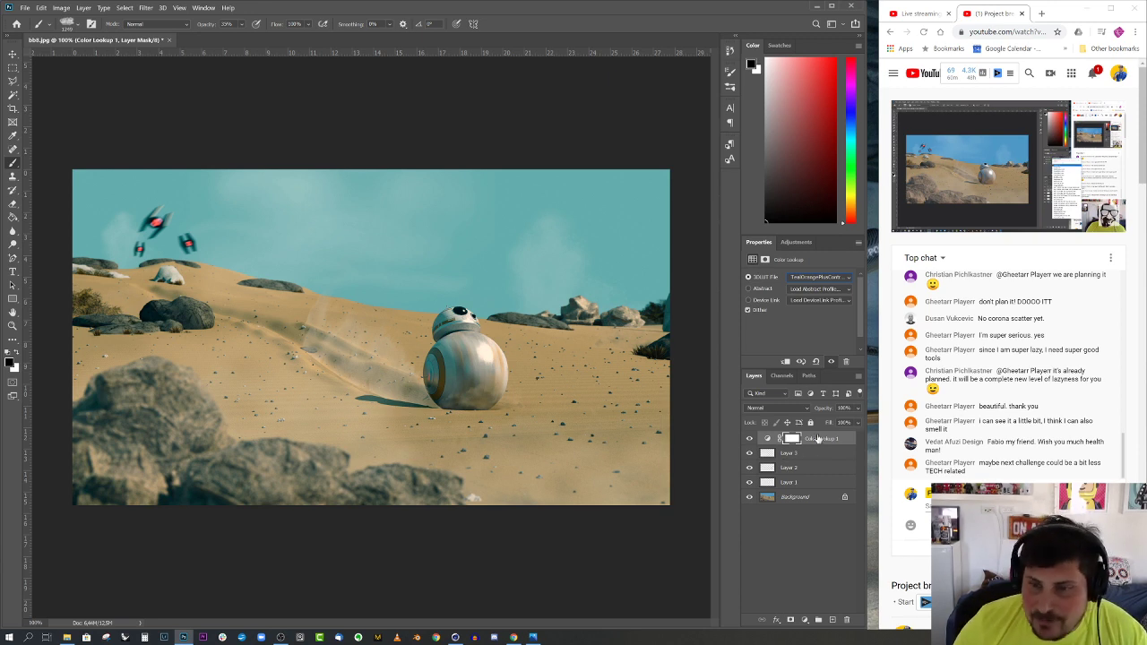
Lower the opacity of the Color Lookup 1 layer to 75%
{"action": "left_click", "coordinate": [859, 409]}
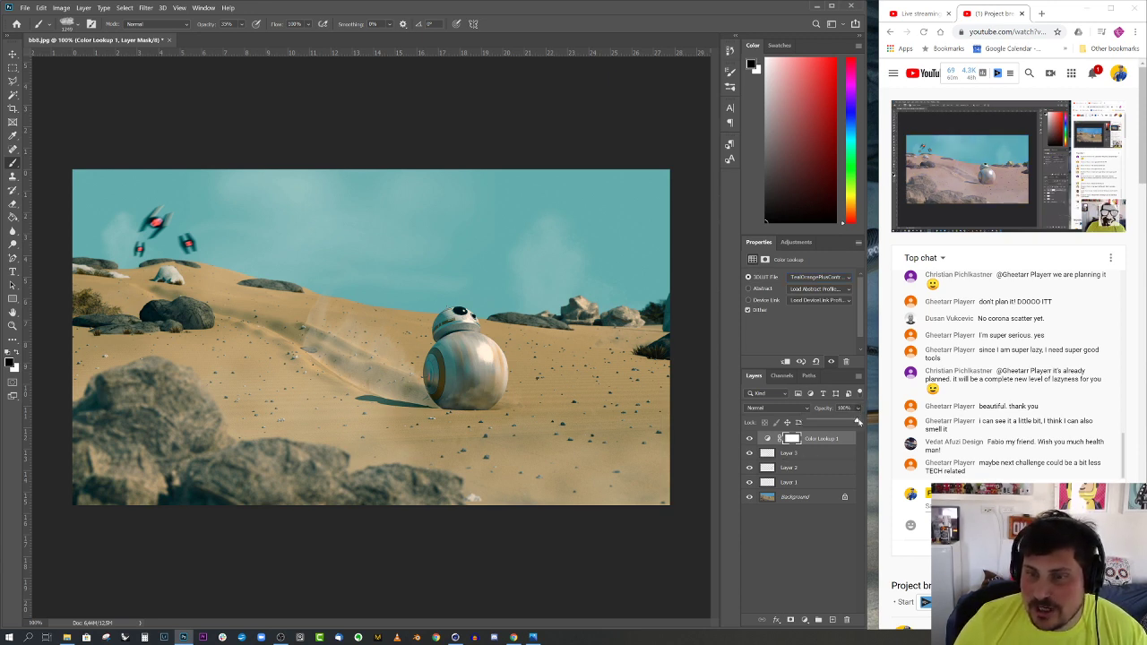
{"action": "left_click_drag", "start_coordinate": [858, 422], "coordinate": [845, 424]}
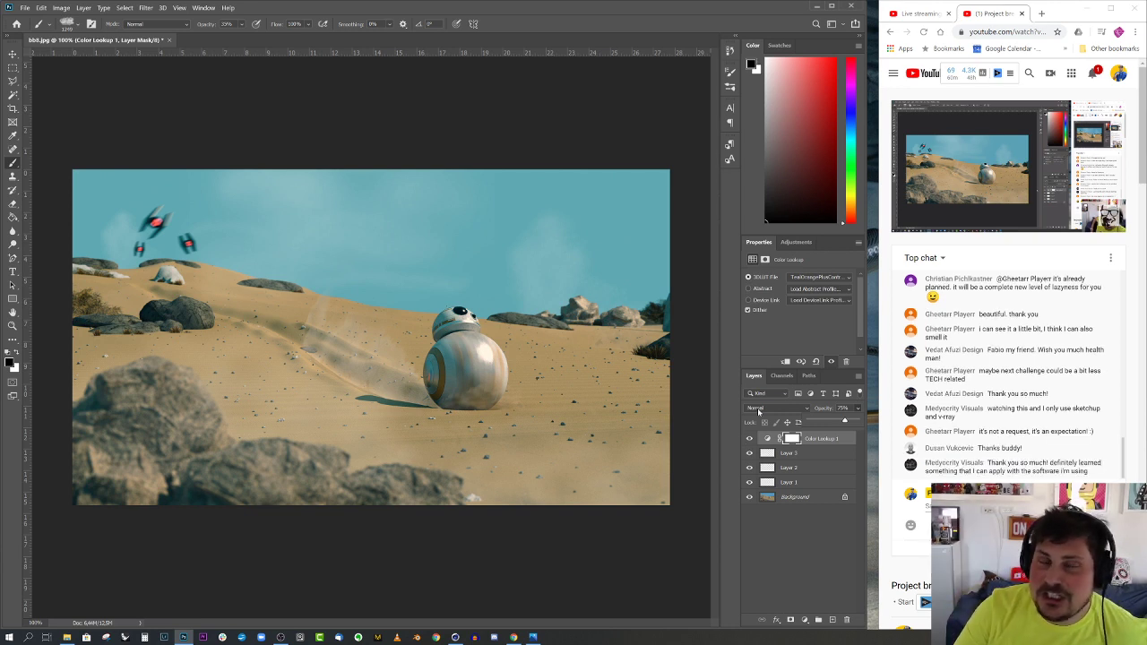
{"action": "left_click", "coordinate": [918, 13]}
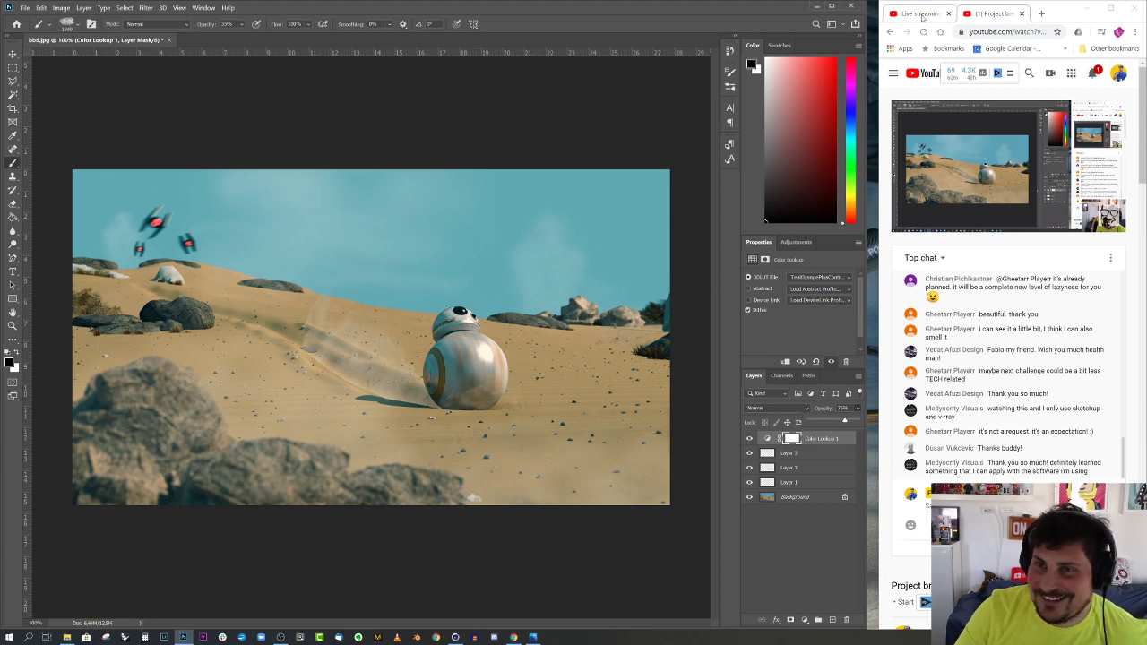